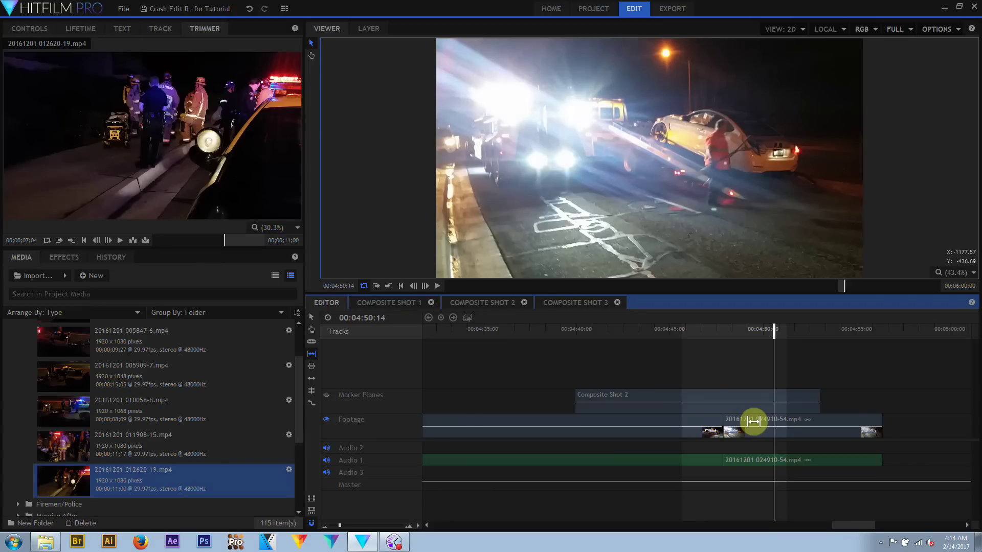
pyautogui.moveTo(753, 421); pyautogui.dragTo(706, 421)
pyautogui.click(438, 286)
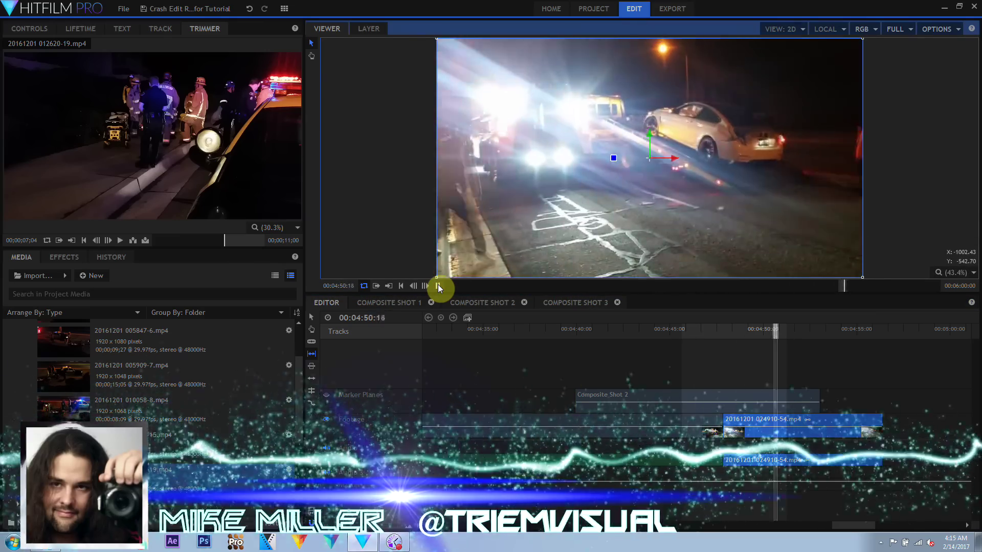
pyautogui.click(437, 286)
pyautogui.moveTo(730, 329); pyautogui.dragTo(696, 329)
pyautogui.click(312, 366)
pyautogui.moveTo(767, 421); pyautogui.dragTo(796, 420)
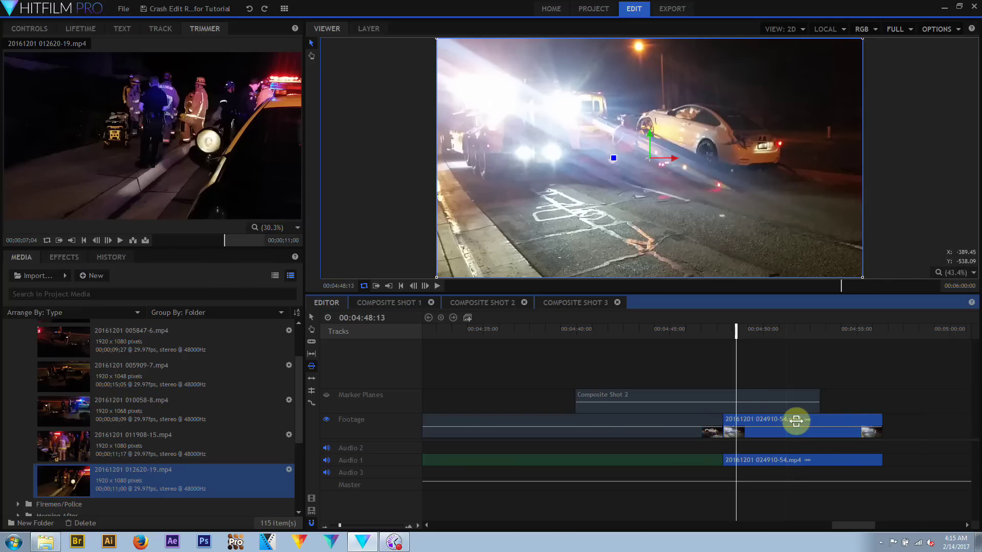
pyautogui.moveTo(796, 420)
pyautogui.mouseDown()
pyautogui.moveTo(807, 421)
pyautogui.moveTo(779, 423)
pyautogui.moveTo(787, 424)
pyautogui.mouseUp()
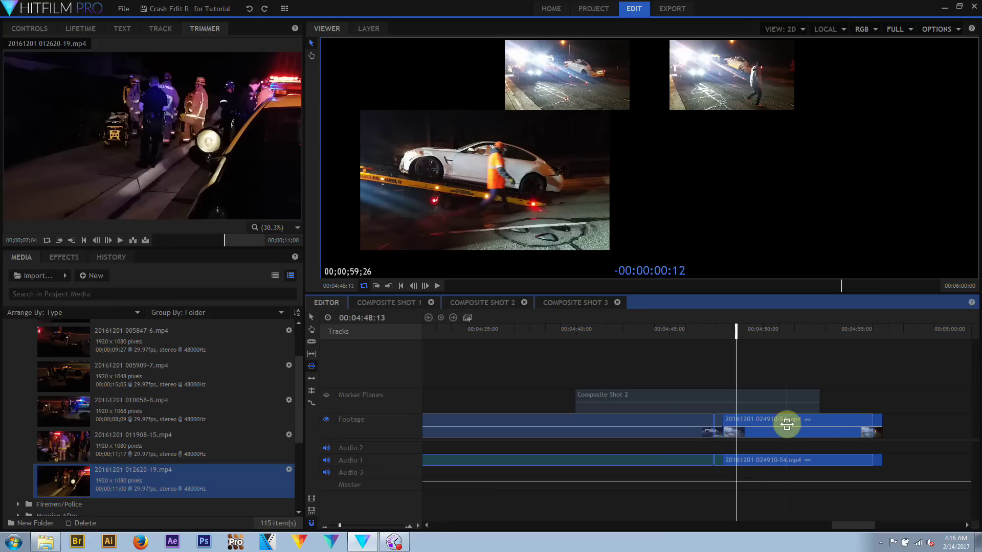
pyautogui.moveTo(786, 424); pyautogui.dragTo(772, 424)
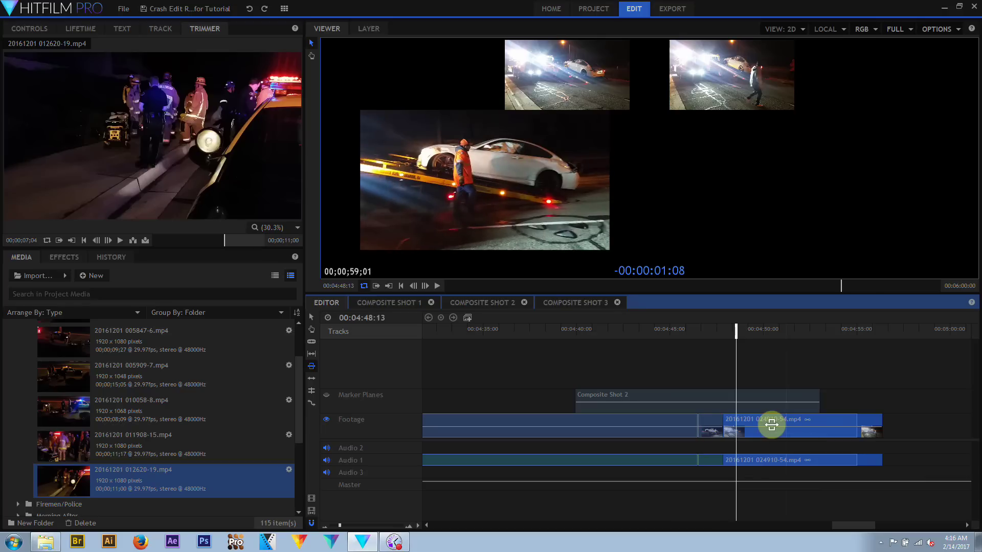
pyautogui.moveTo(772, 424); pyautogui.dragTo(772, 425)
pyautogui.click(619, 332)
pyautogui.click(438, 286)
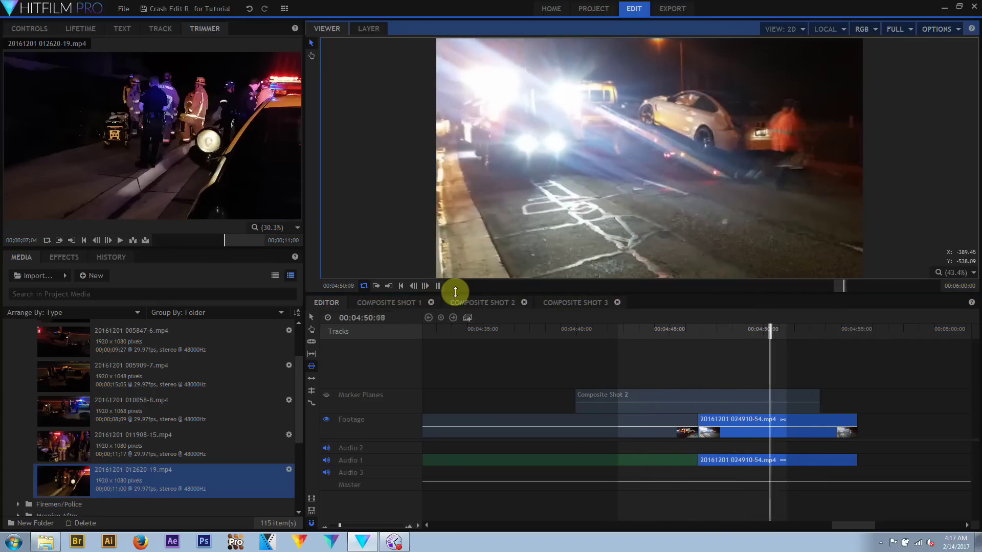
pyautogui.click(438, 286)
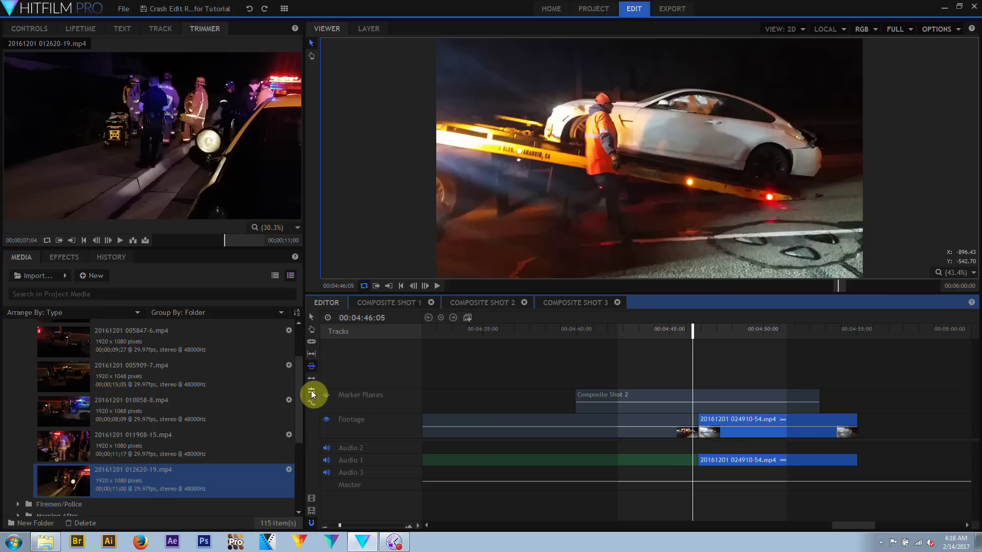
pyautogui.moveTo(746, 423)
pyautogui.mouseDown()
pyautogui.moveTo(763, 424)
pyautogui.moveTo(753, 423)
pyautogui.mouseUp()
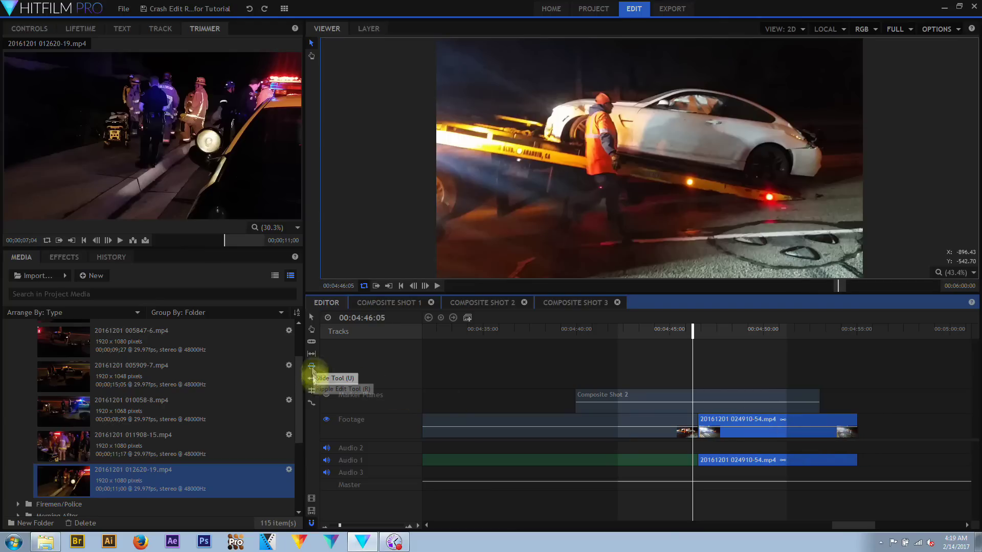
pyautogui.click(312, 391)
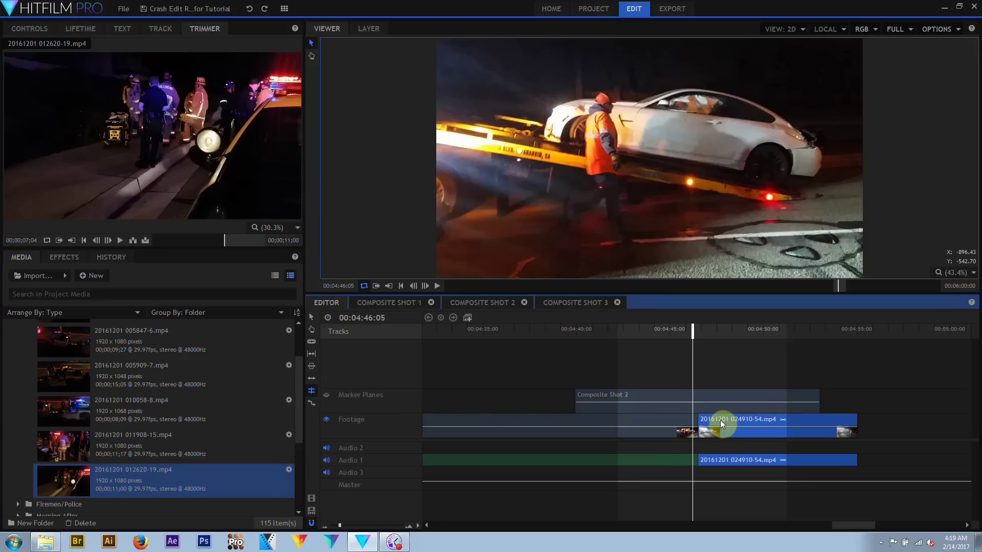
pyautogui.moveTo(720, 419); pyautogui.dragTo(680, 426)
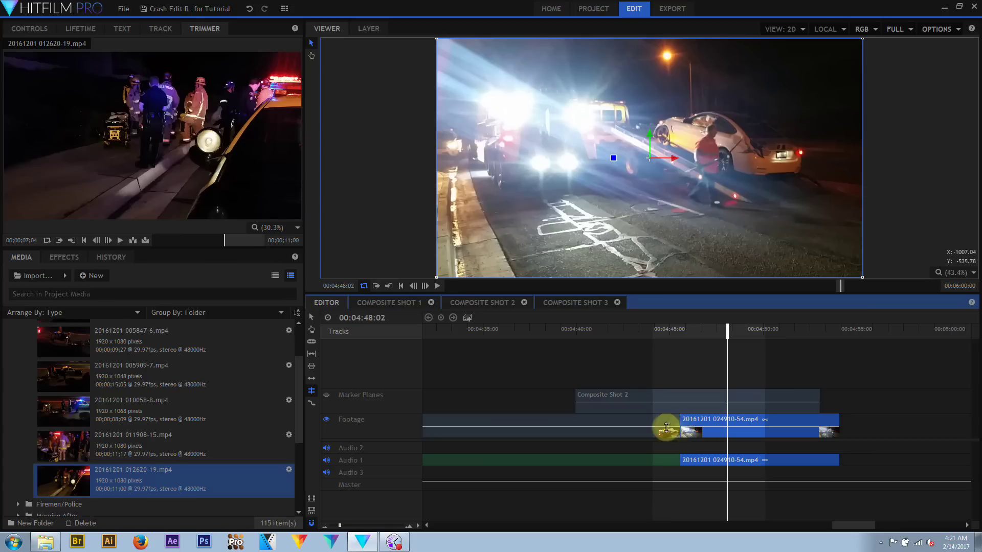
pyautogui.click(437, 286)
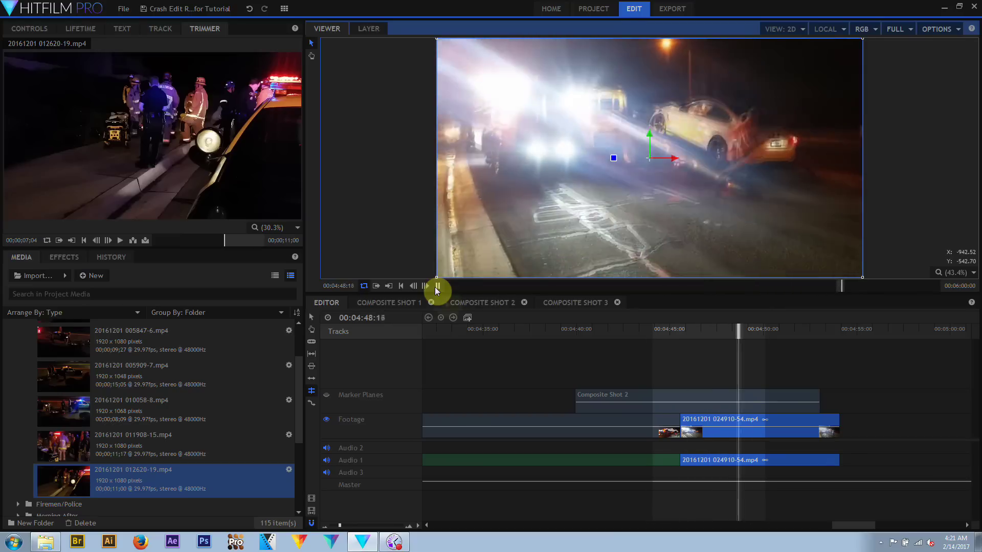
pyautogui.moveTo(704, 425); pyautogui.dragTo(681, 417)
pyautogui.press('space')
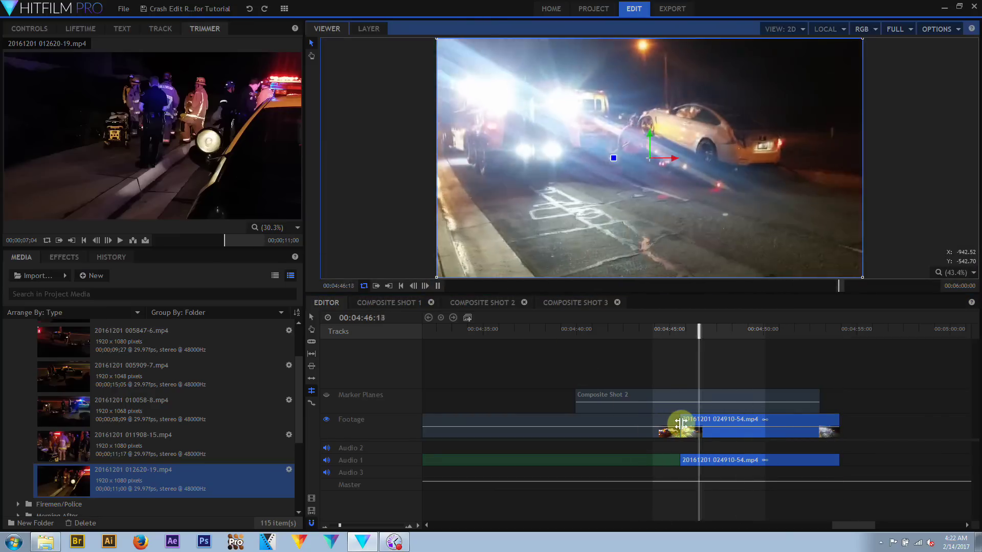
pyautogui.moveTo(680, 422); pyautogui.dragTo(723, 419)
pyautogui.click(437, 285)
pyautogui.click(437, 286)
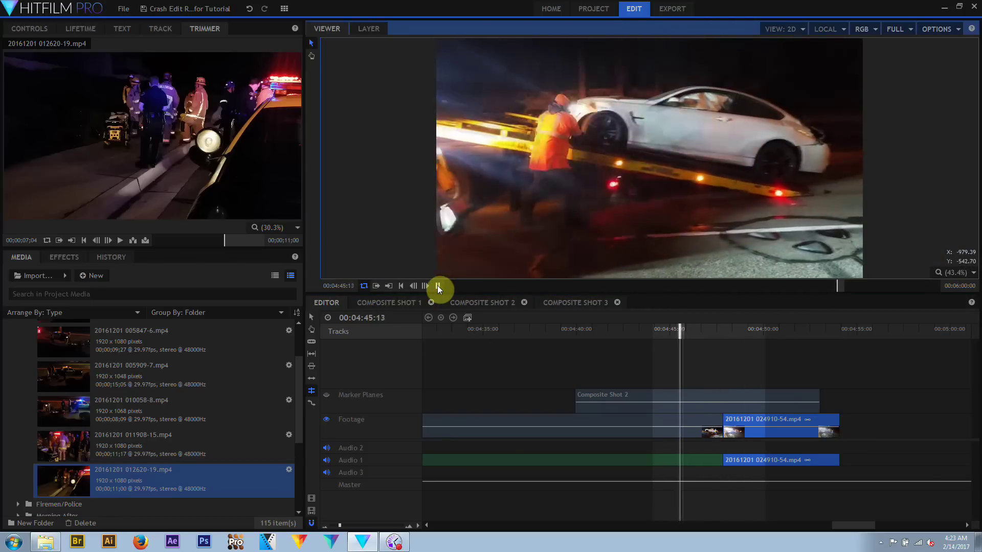
pyautogui.click(437, 286)
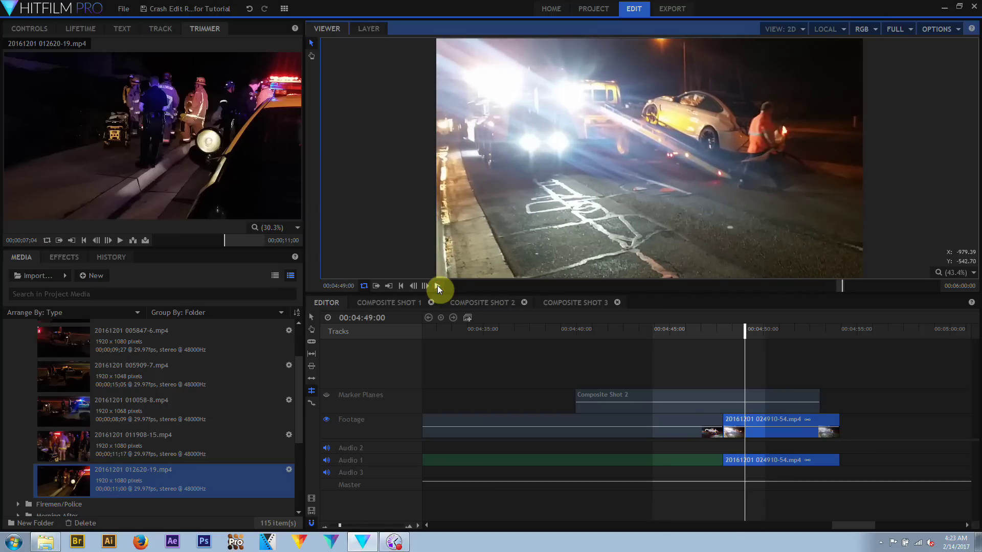
pyautogui.click(312, 405)
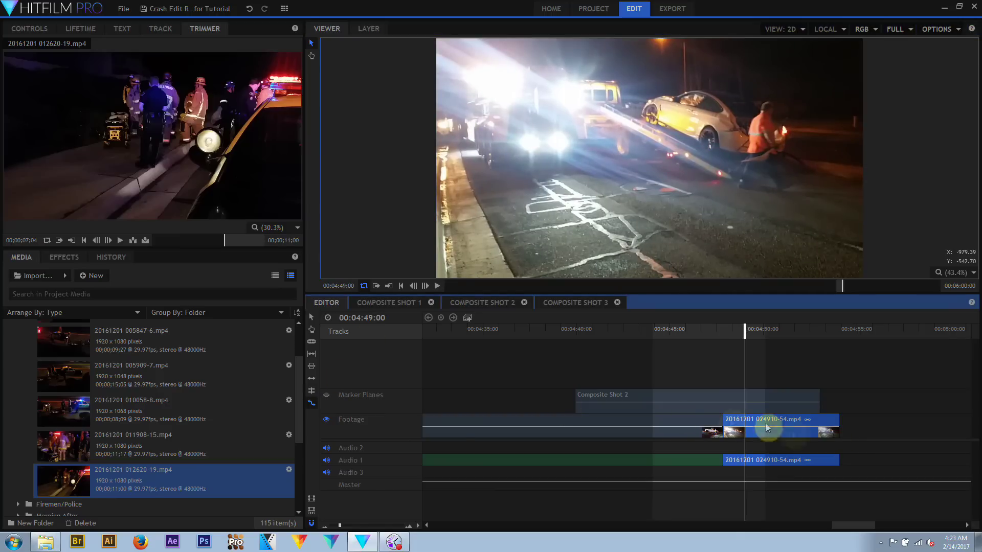
pyautogui.moveTo(844, 427); pyautogui.dragTo(716, 428)
pyautogui.click(437, 286)
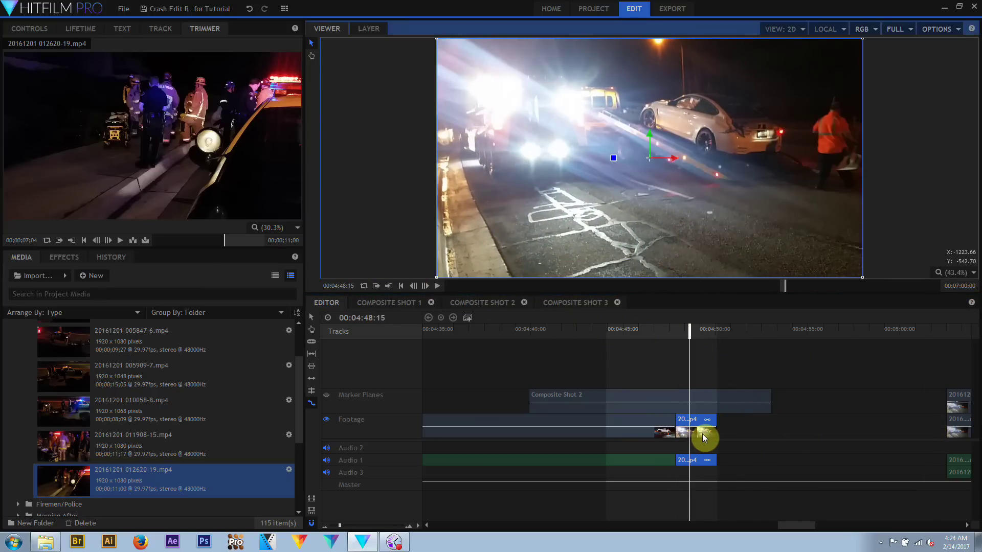
pyautogui.rightClick(703, 437)
pyautogui.click(758, 271)
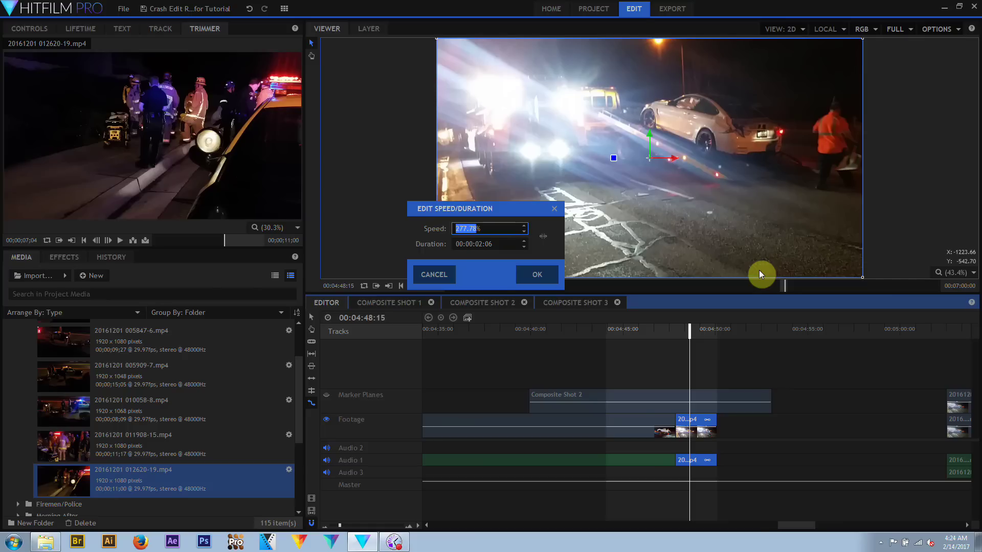
pyautogui.press('Return')
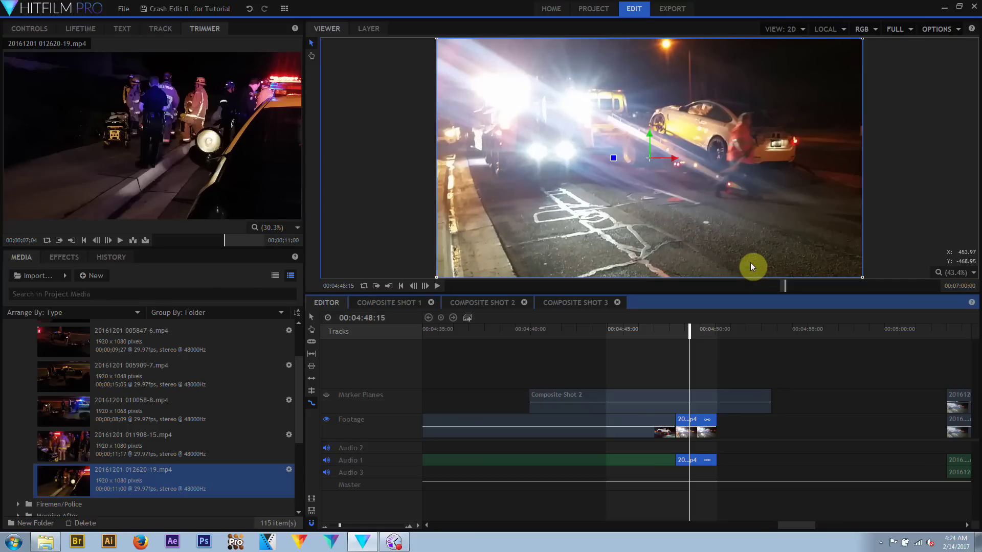
# Step: Rate-stretch the clip's end out to the end of Composite Shot 2 and check its speed and duration
pyautogui.moveTo(716, 427); pyautogui.dragTo(773, 428)
pyautogui.rightClick(729, 437)
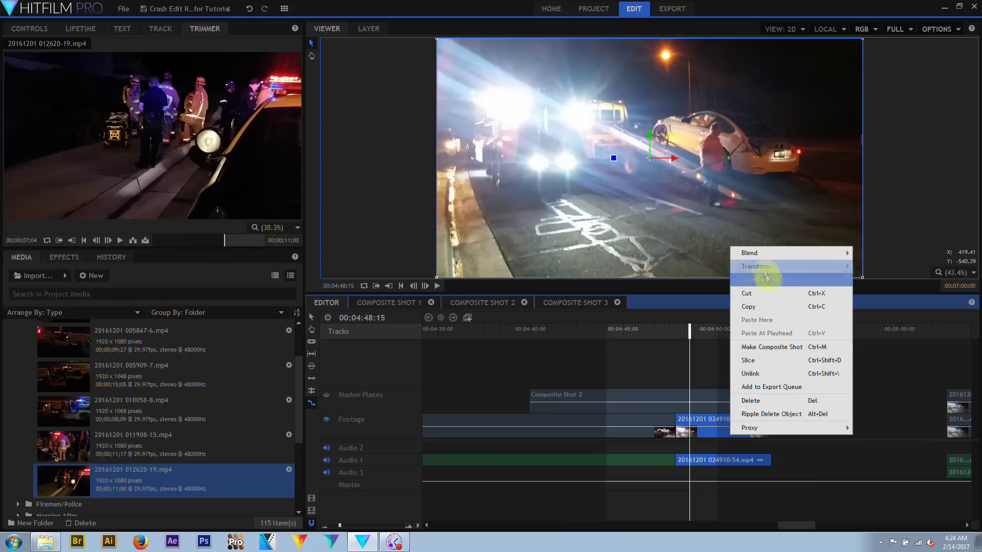
pyautogui.click(756, 281)
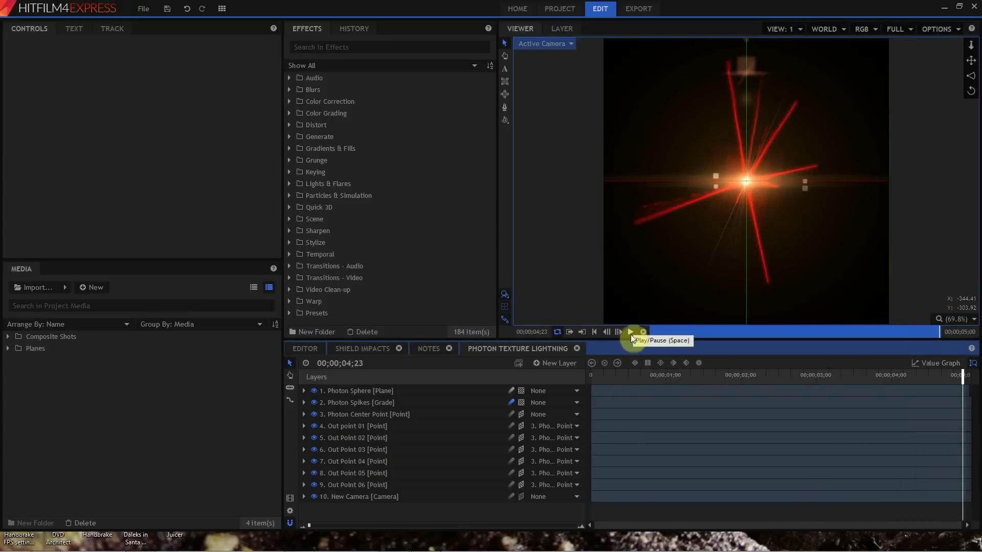
# Step: Play back the Photon Texture Lightning shot, and hide the Photon Sphere layer to examine the Photon Spikes layer's effects
pyautogui.click(631, 332)
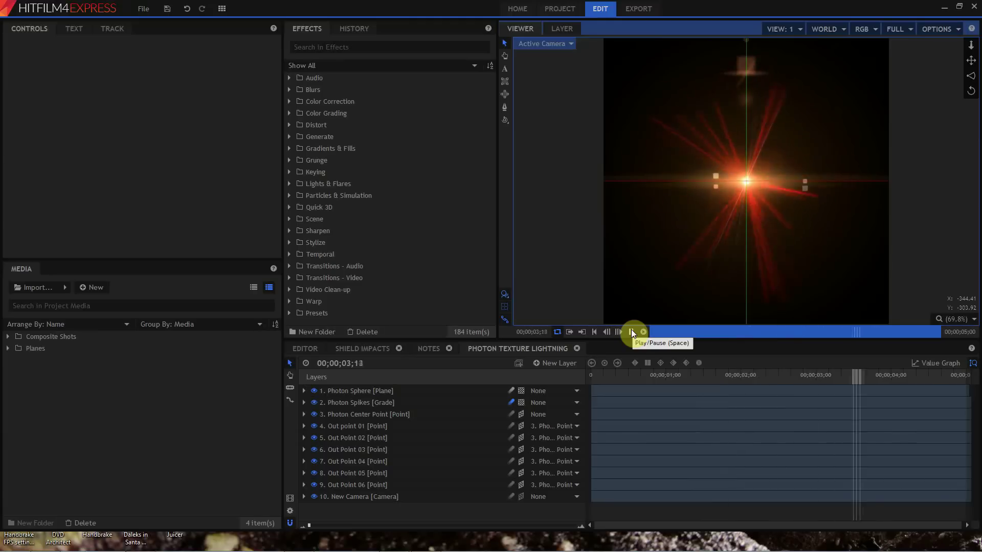
pyautogui.click(631, 332)
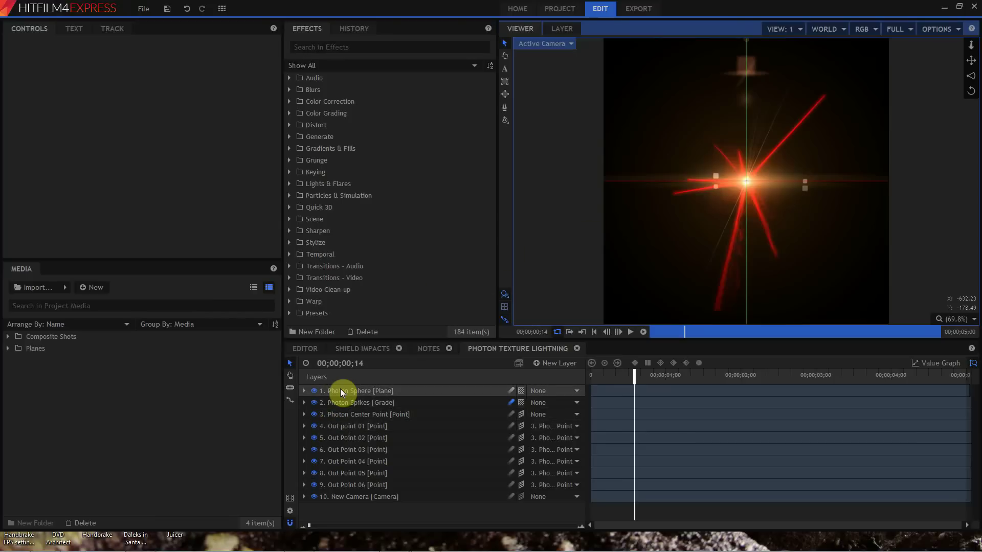
pyautogui.click(314, 390)
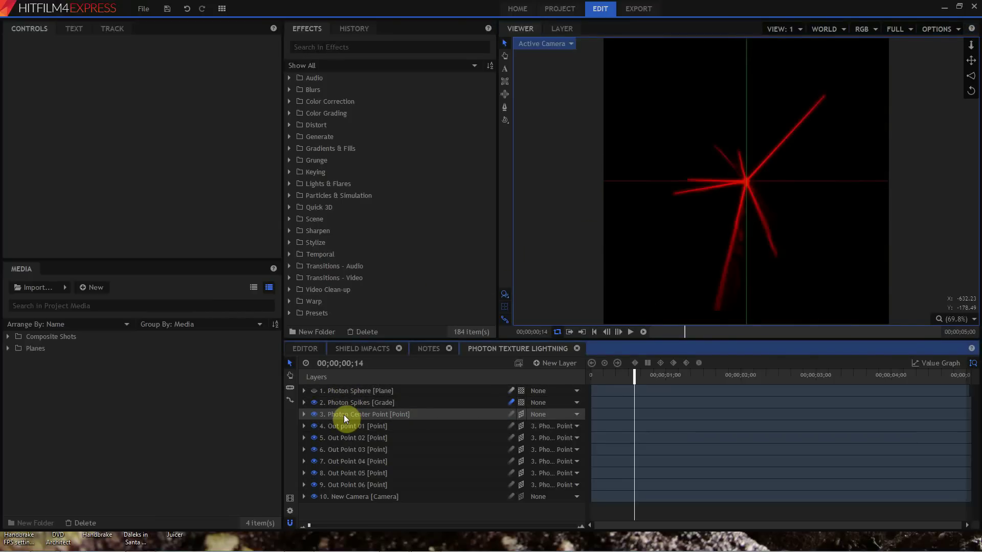
pyautogui.click(354, 404)
pyautogui.click(9, 89)
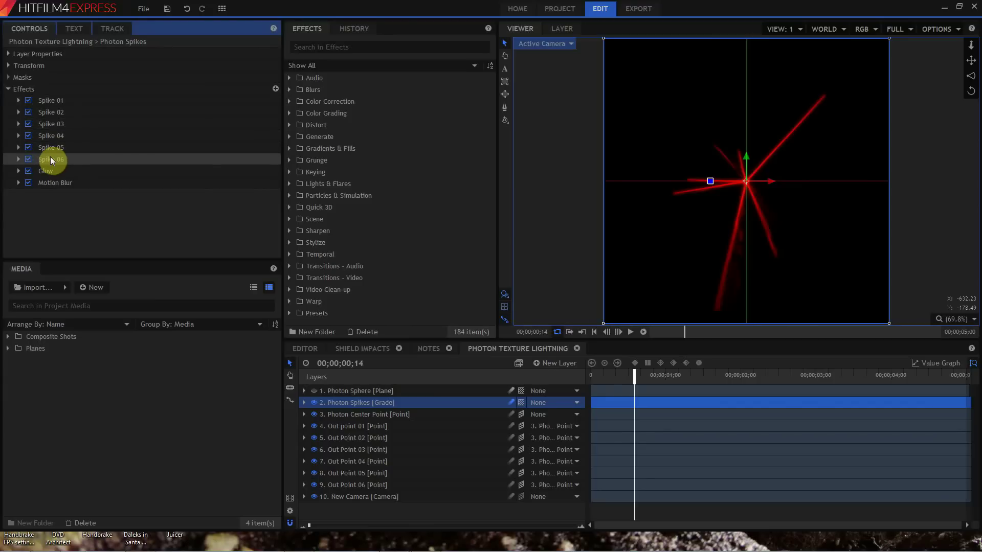
# Step: Show the Photon Sphere layer again and hide the Photon Spikes layer, leaving Photon Sphere selected
pyautogui.click(348, 424)
pyautogui.click(358, 404)
pyautogui.click(327, 392)
pyautogui.click(314, 390)
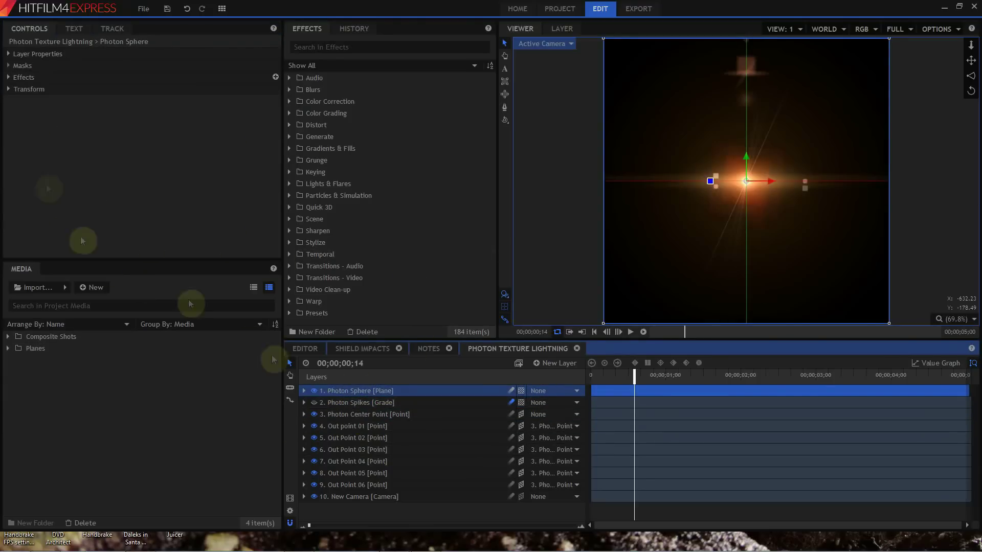
# Step: Enable the Photon Sphere layer's Clouds, Sphere, two Glow and Light Flares effects one by one, and show the Photon Spikes layer again
pyautogui.click(8, 77)
pyautogui.click(28, 89)
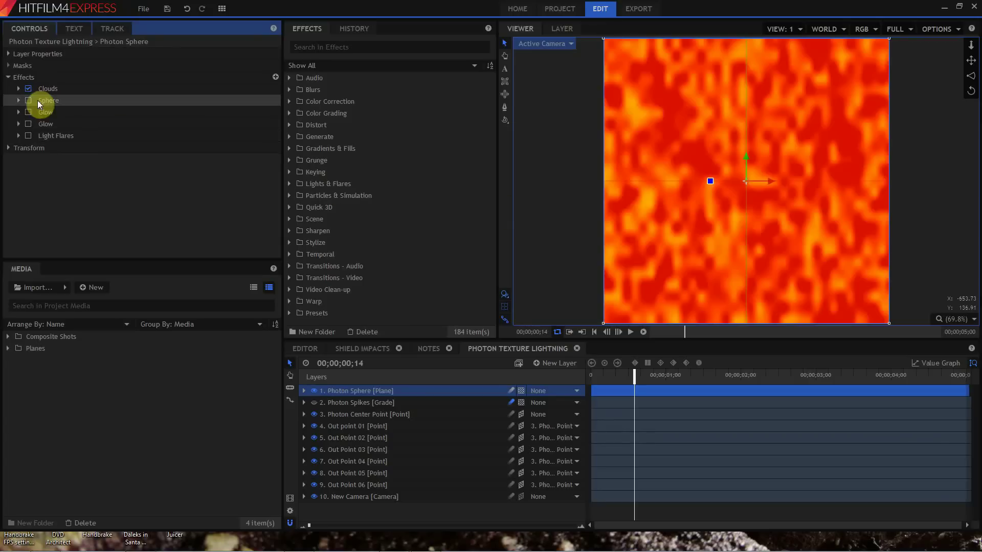
pyautogui.click(29, 100)
pyautogui.click(28, 112)
pyautogui.click(28, 124)
pyautogui.click(29, 135)
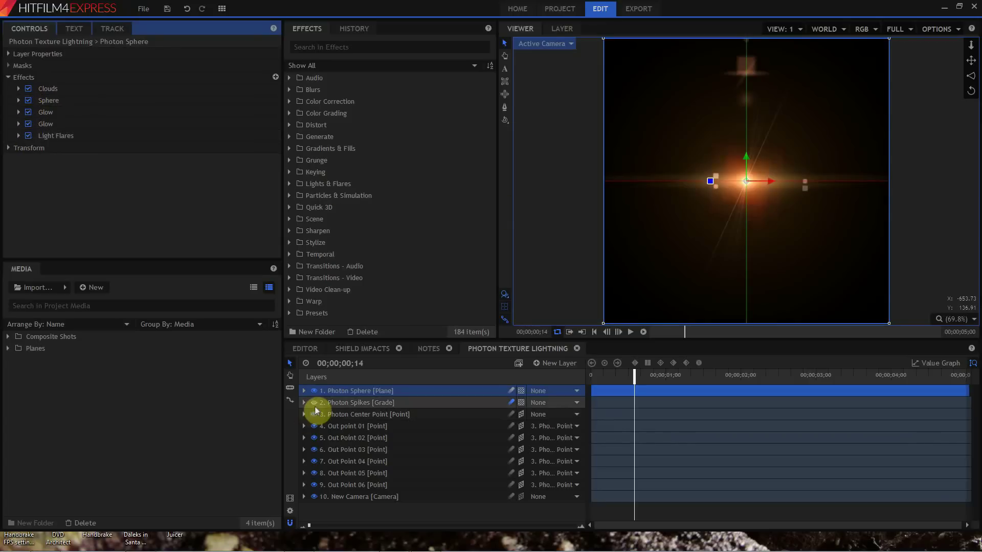
pyautogui.click(314, 402)
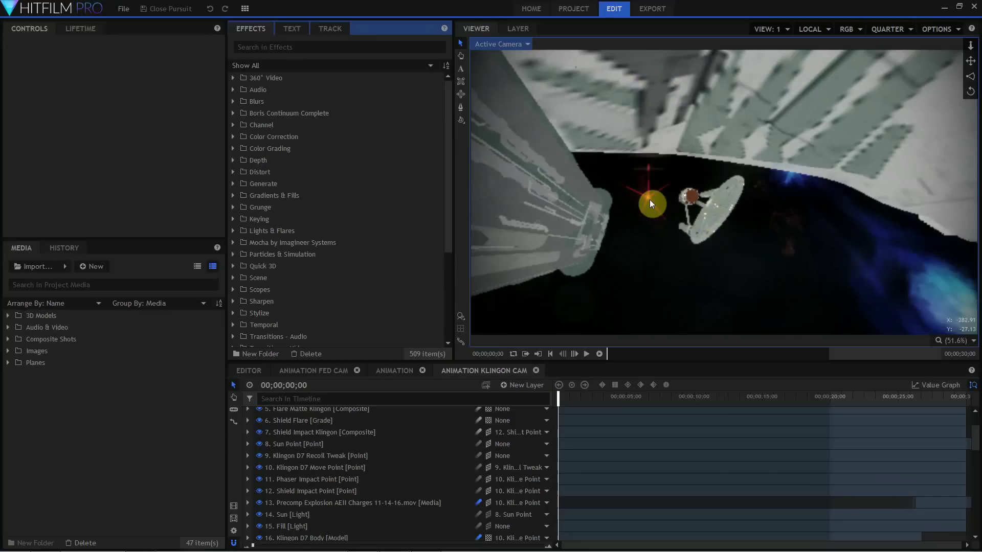
# Step: Scrub the start of the Animation Klingon Cam shot and open the Photon Texture B composite shot from the project media
pyautogui.moveTo(559, 397); pyautogui.dragTo(576, 398)
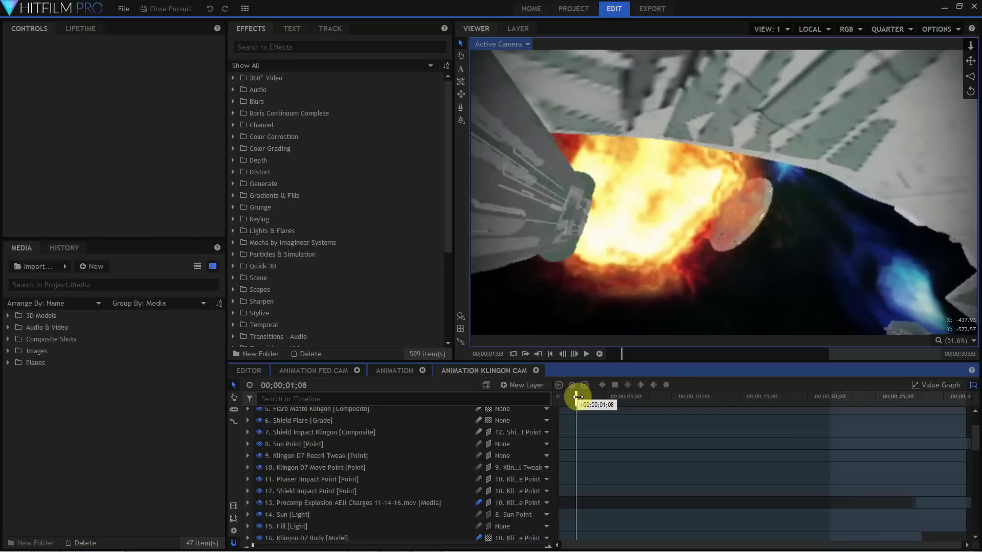
pyautogui.doubleClick(51, 339)
pyautogui.scroll(-8, 209, 461)
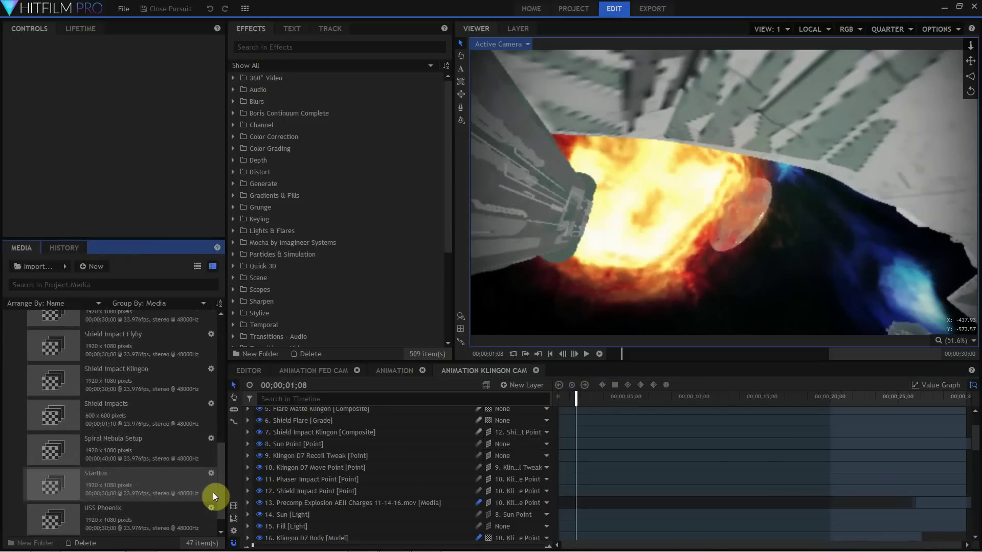
pyautogui.scroll(5, 217, 460)
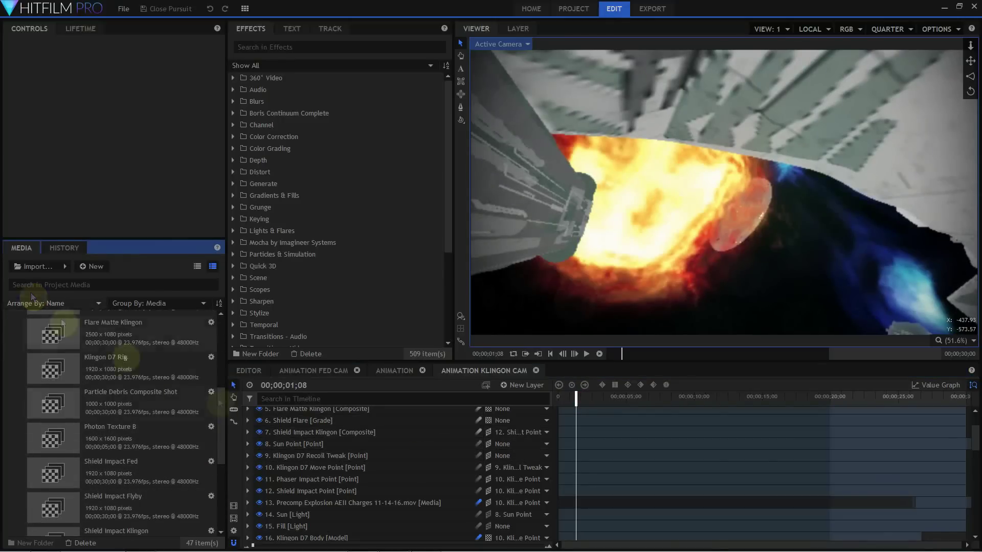
pyautogui.moveTo(574, 397); pyautogui.dragTo(526, 407)
pyautogui.doubleClick(149, 439)
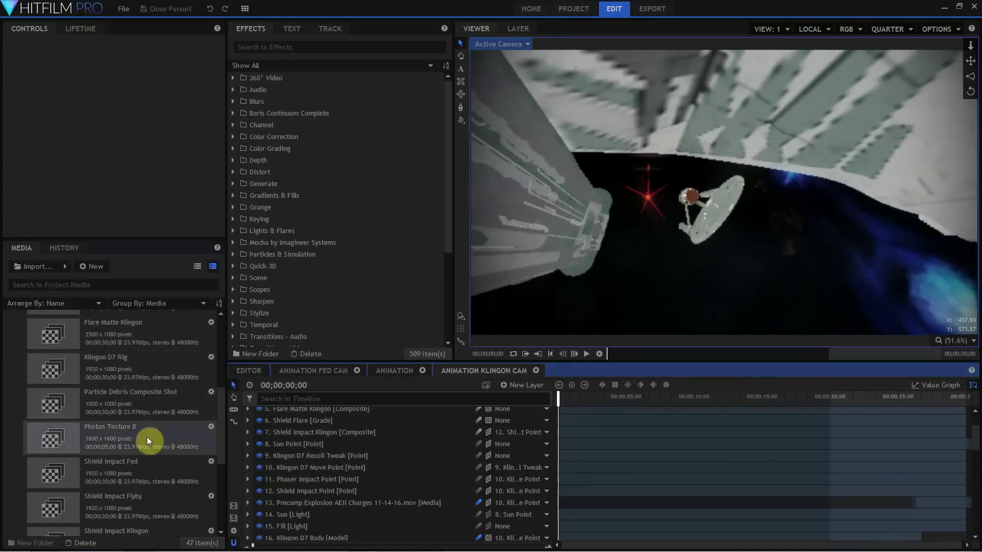
# Step: Scrub through the Photon Texture B composite shot and return to the Animation Klingon Cam shot
pyautogui.click(465, 320)
pyautogui.moveTo(721, 402); pyautogui.dragTo(499, 413)
pyautogui.click(447, 372)
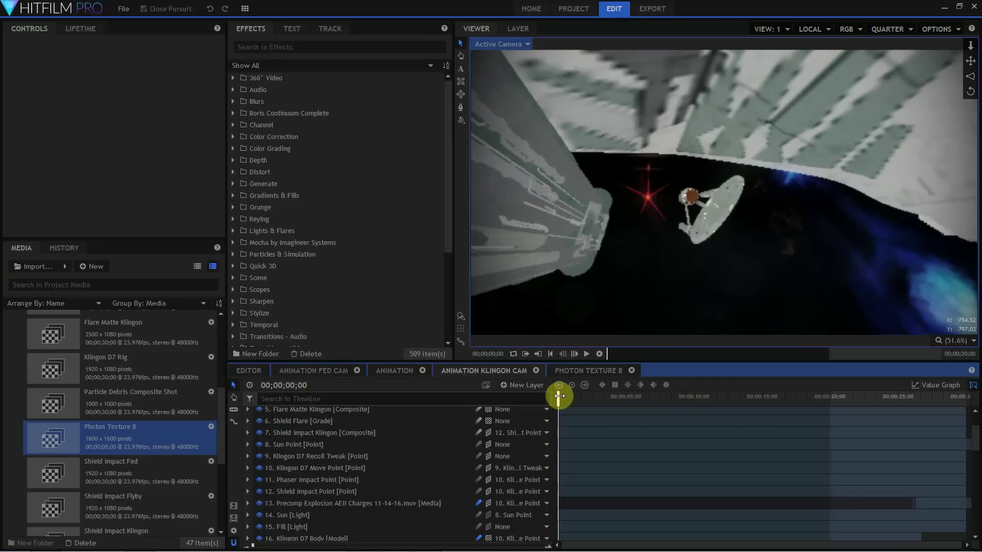
# Step: Scrub the first two seconds of the Animation Klingon Cam shot and select layer 26, Photon Texture B
pyautogui.moveTo(561, 395); pyautogui.dragTo(582, 395)
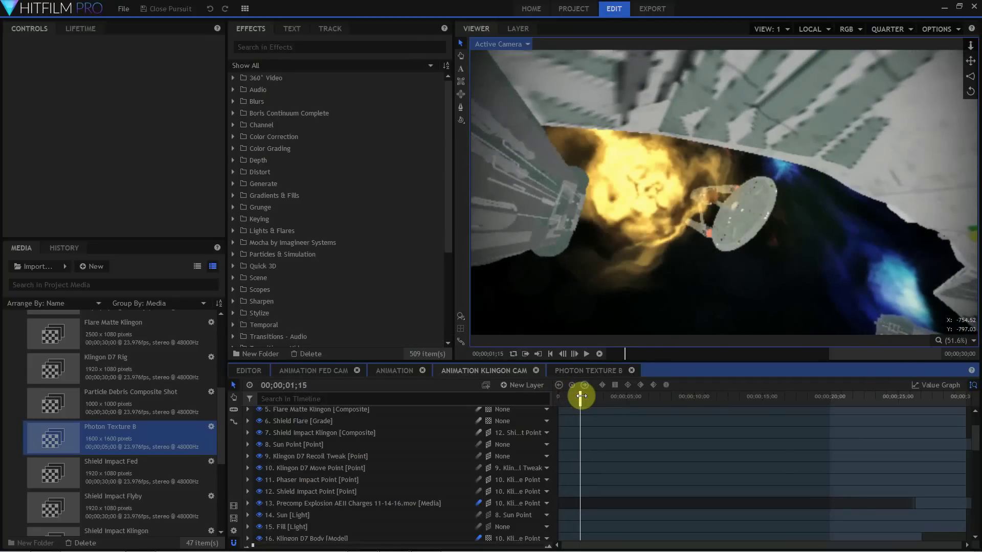
pyautogui.click(581, 373)
pyautogui.click(512, 373)
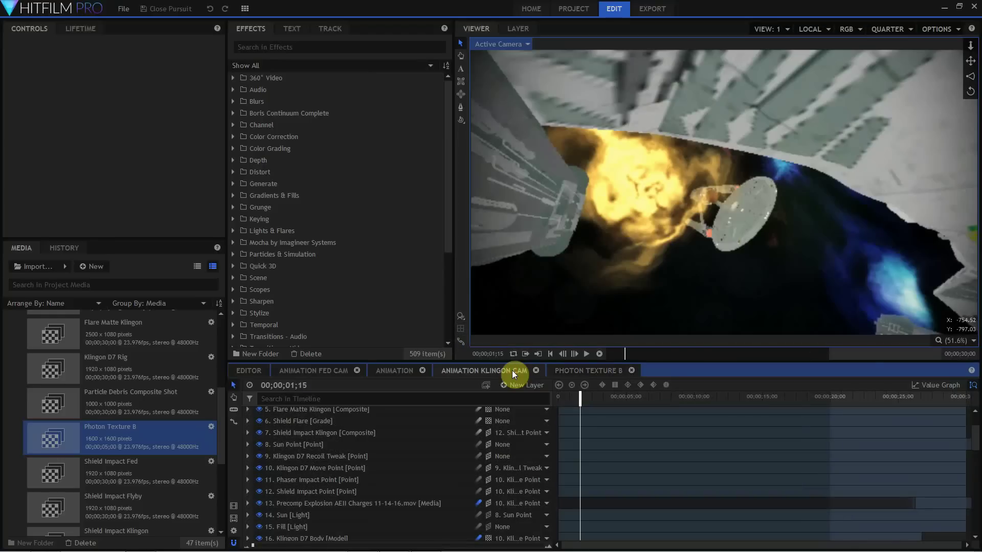
pyautogui.scroll(-6, 316, 471)
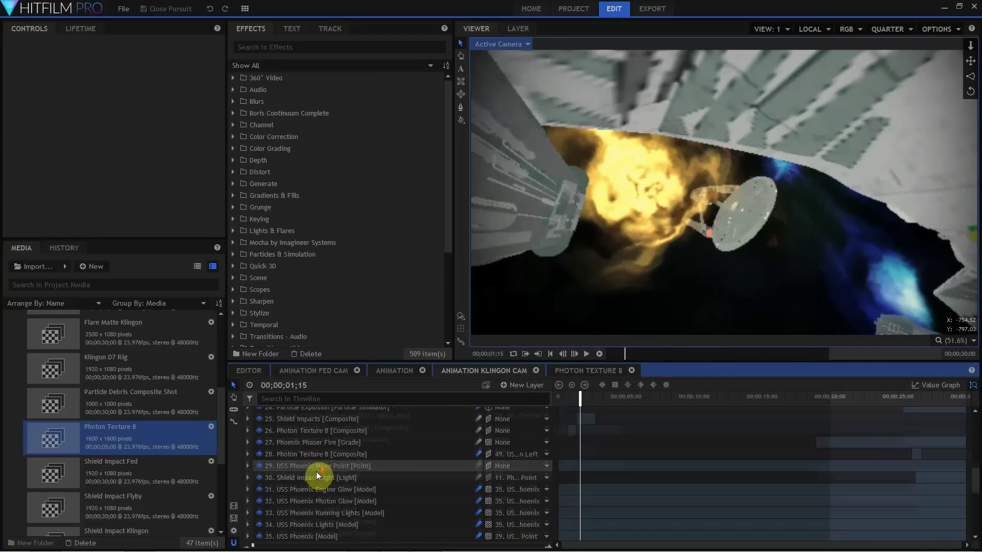
pyautogui.click(319, 453)
pyautogui.click(320, 433)
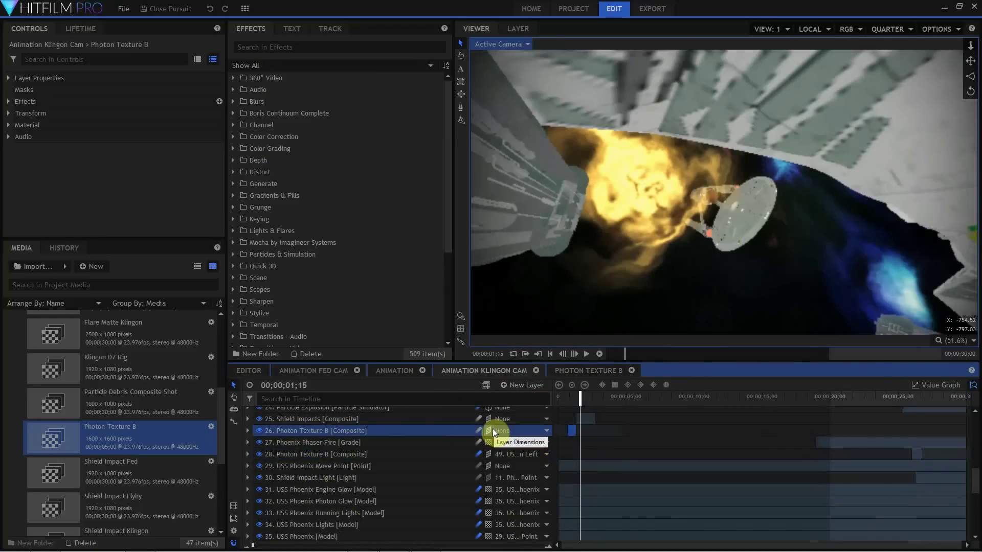
pyautogui.moveTo(577, 401); pyautogui.dragTo(587, 403)
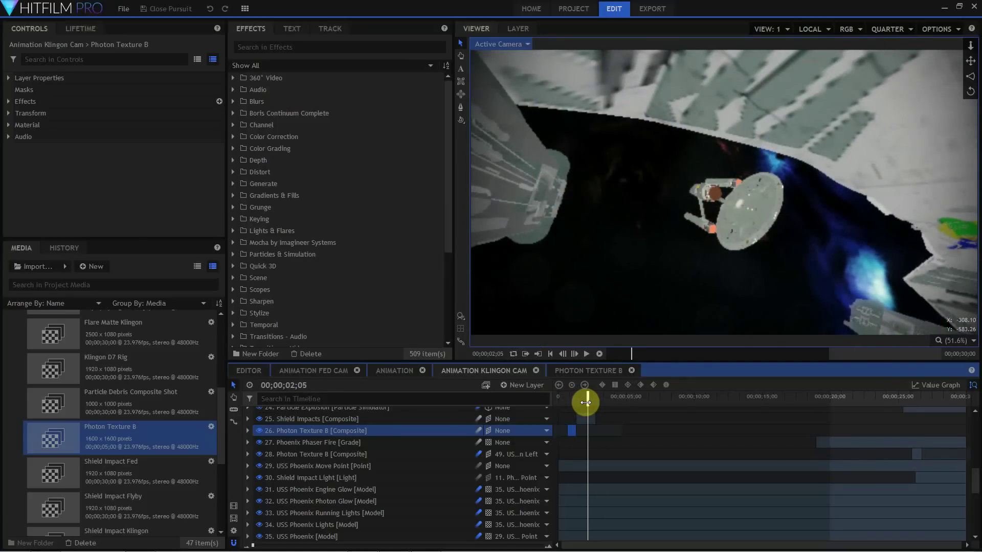
# Step: Set the Photon Texture B layer's alignment to Towards Active Camera and return the playhead to near the shot's start
pyautogui.click(35, 78)
pyautogui.click(153, 125)
pyautogui.click(157, 160)
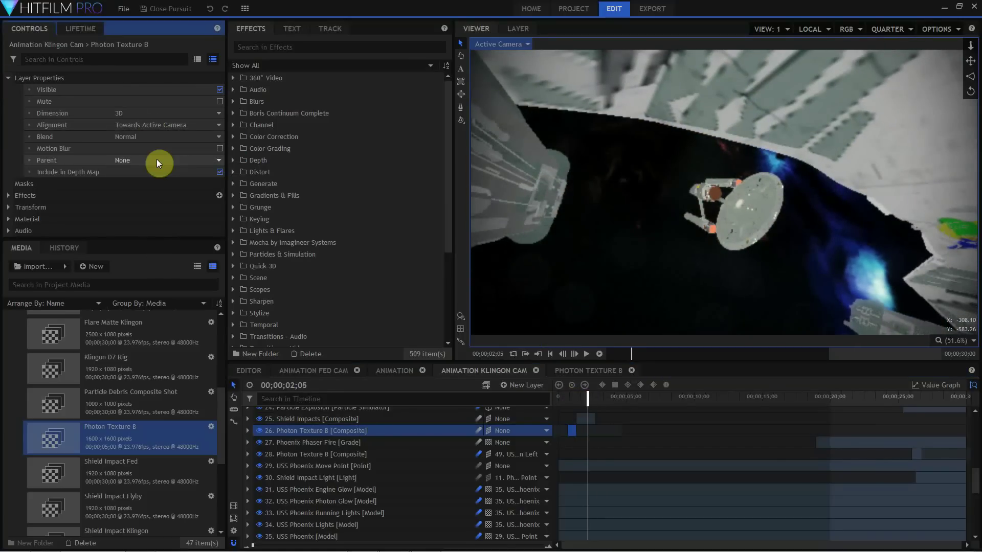
pyautogui.click(569, 397)
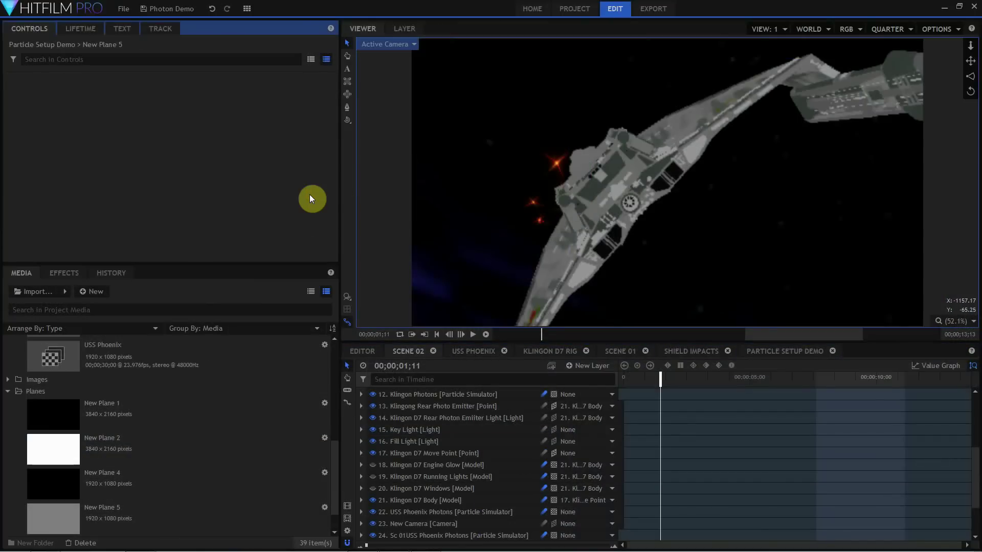
# Step: In Scene 02, inspect the Klingong Rear Photo Emitter and Klingon Photons layers and scrub to 00;00;09;02
pyautogui.click(427, 408)
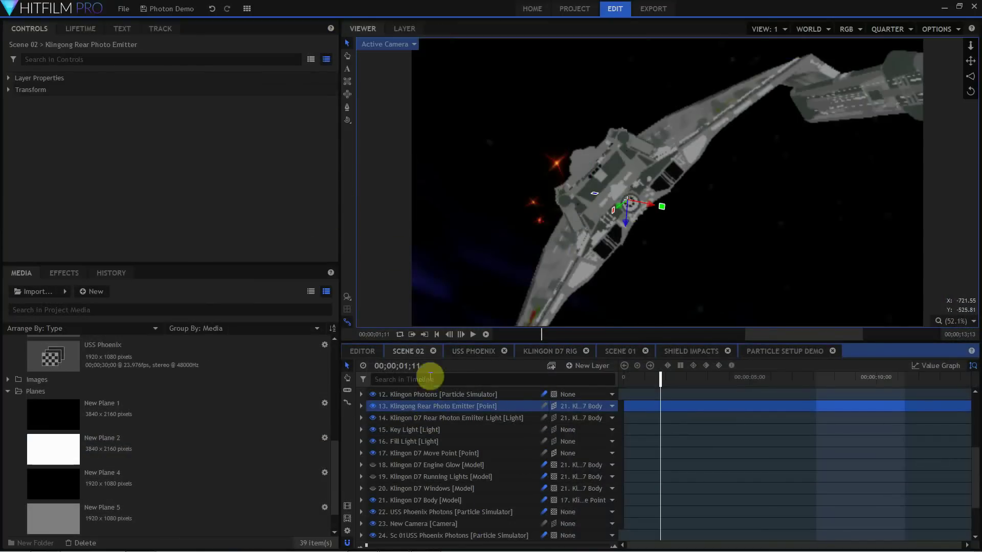
pyautogui.click(426, 397)
pyautogui.moveTo(660, 378); pyautogui.dragTo(853, 365)
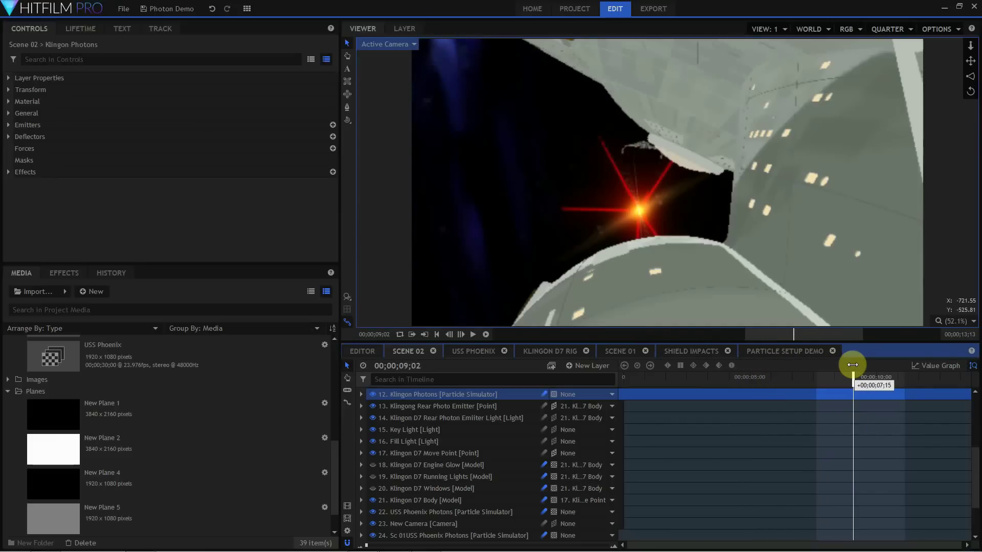
# Step: Move the Deflector Phoenix plane directly above the Skybox layer and scrub Scene 02 to 00;00;12;06
pyautogui.scroll(-2, 422, 476)
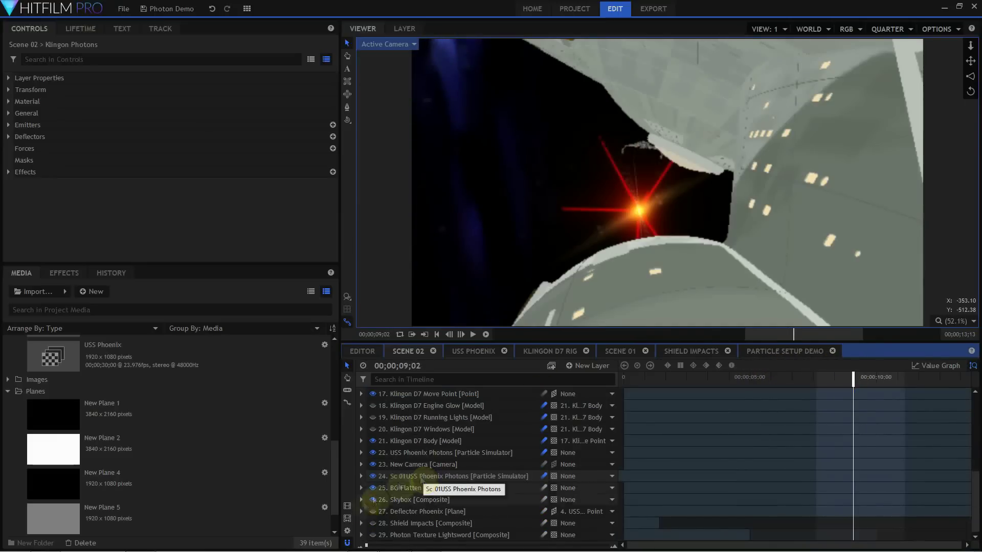
pyautogui.moveTo(394, 511); pyautogui.dragTo(397, 501)
pyautogui.moveTo(851, 377); pyautogui.dragTo(933, 377)
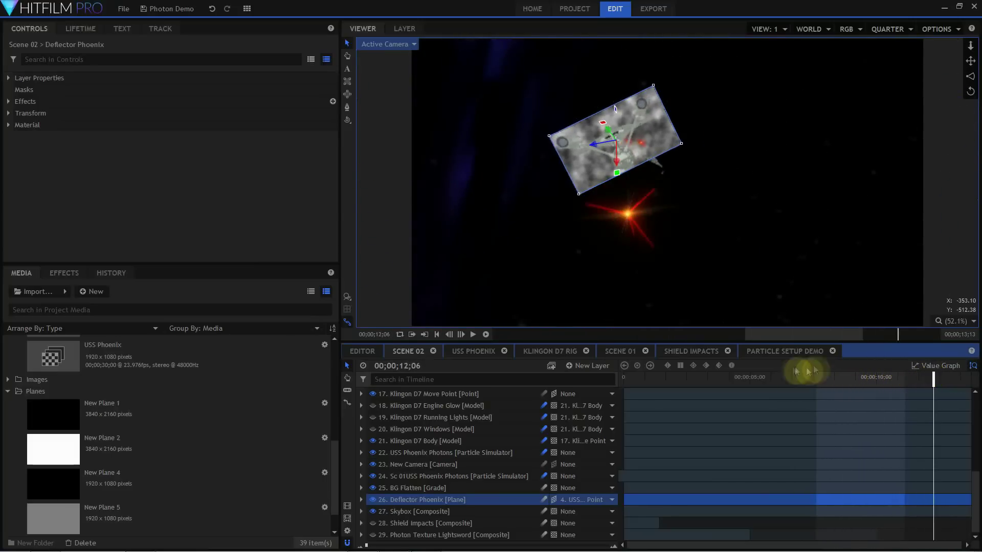
# Step: Add a Particle Simulator and the Photon Texture Lightsword composite to the Particle Setup Demo shot, with the texture layer hidden
pyautogui.click(780, 353)
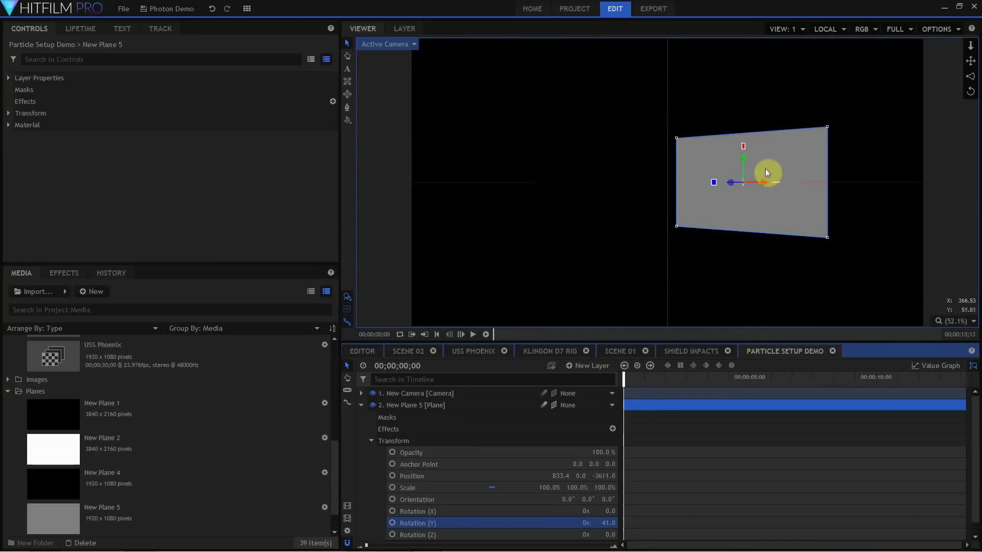
pyautogui.click(361, 405)
pyautogui.click(63, 273)
pyautogui.click(67, 292)
pyautogui.write('particle')
pyautogui.moveTo(75, 350); pyautogui.dragTo(386, 455)
pyautogui.click(372, 428)
# Step: Set the particle emitter's trajectory to Cone with a radius of 0 and scrub to 00;00;02;13
pyautogui.click(404, 393)
pyautogui.click(18, 127)
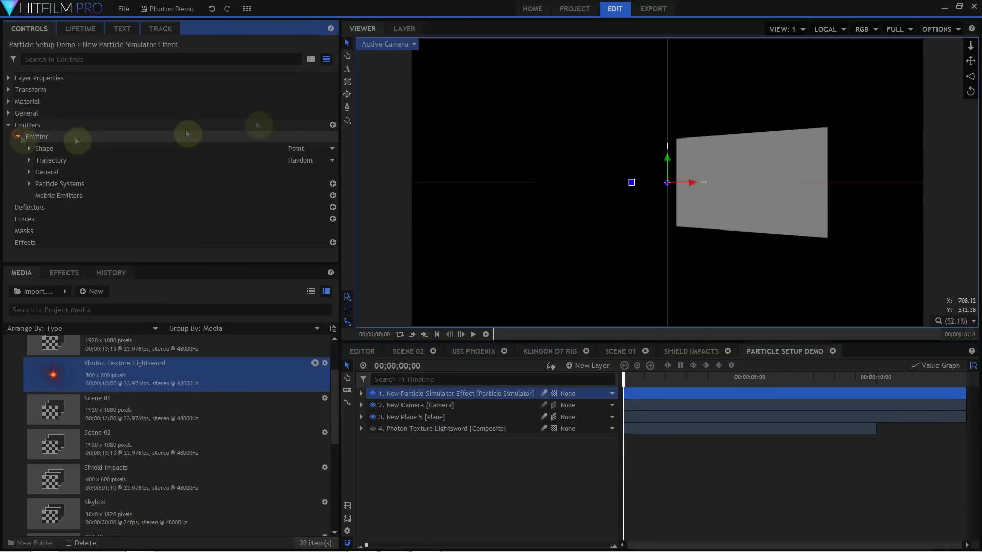
pyautogui.click(256, 161)
pyautogui.scroll(-1, 338, 172)
pyautogui.moveTo(317, 202); pyautogui.dragTo(304, 202)
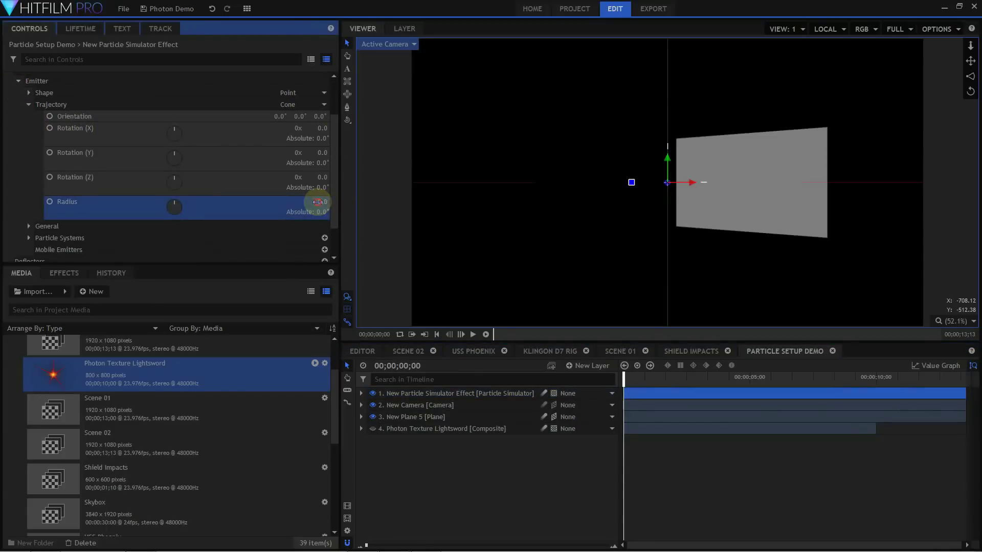
pyautogui.moveTo(622, 379); pyautogui.dragTo(687, 380)
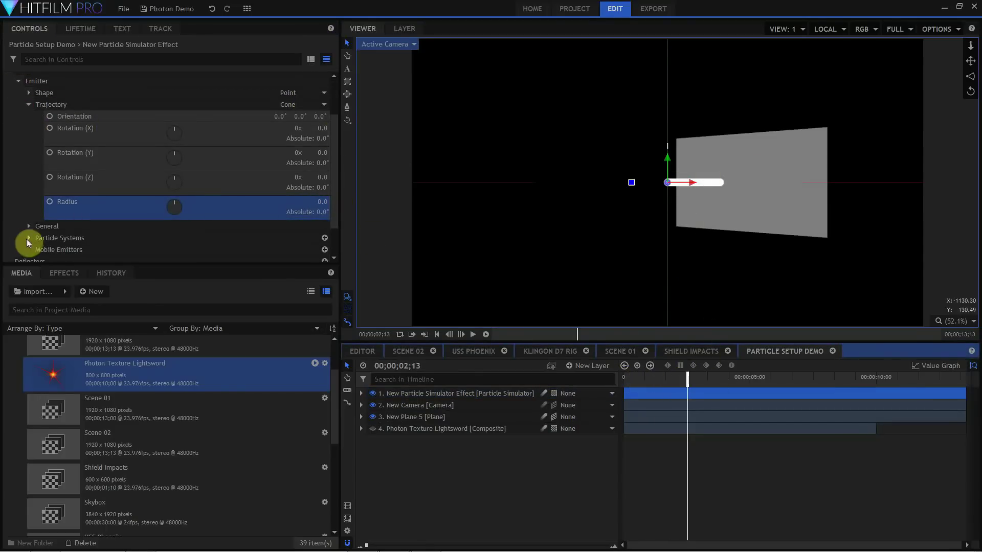
# Step: Set the particle system's movement life to 10 s and speed to 2000
pyautogui.click(28, 237)
pyautogui.scroll(-3, 327, 179)
pyautogui.click(49, 185)
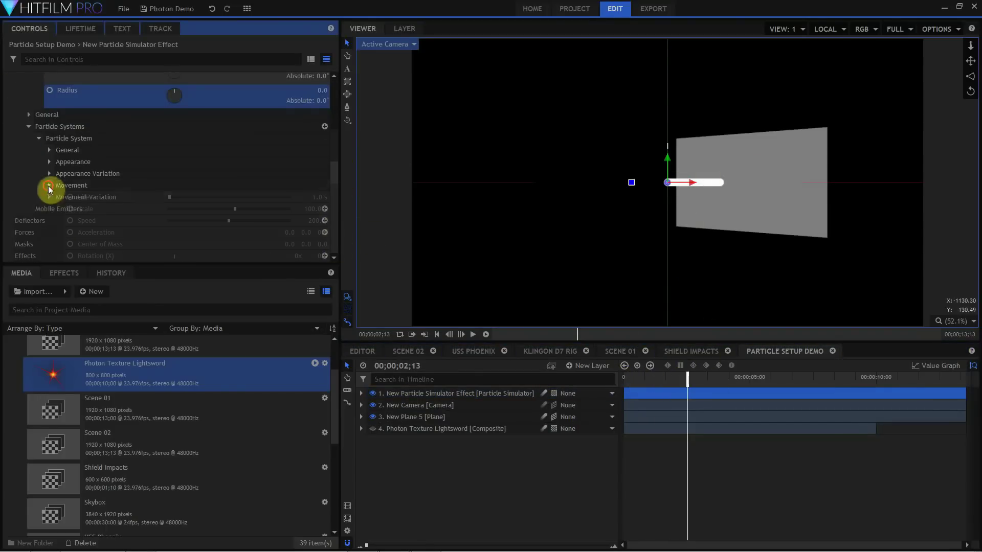
pyautogui.click(315, 198)
pyautogui.write('10')
pyautogui.press('Return')
pyautogui.click(318, 221)
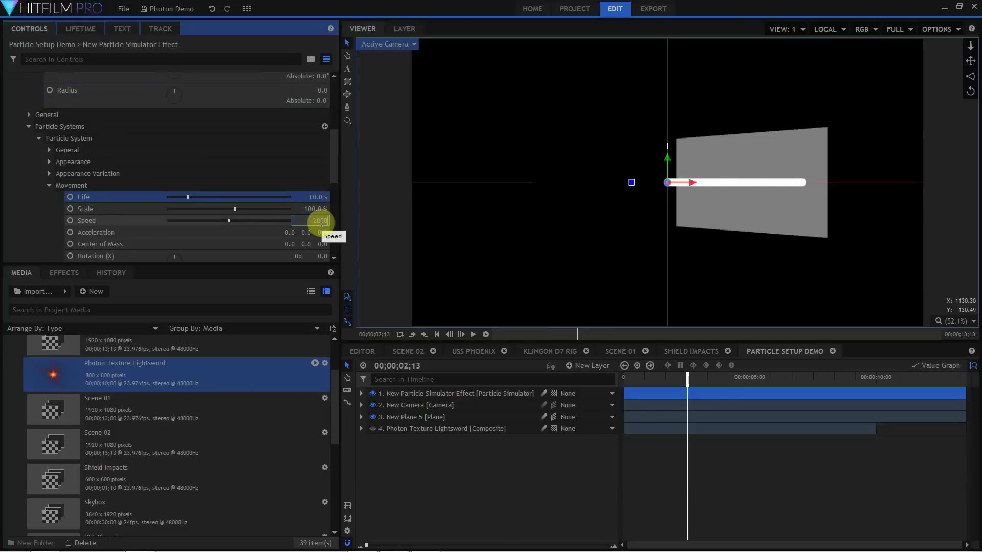
pyautogui.write('2000')
pyautogui.press('Return')
# Step: Set the particle system to emit 1 particle per second
pyautogui.click(49, 150)
pyautogui.click(321, 209)
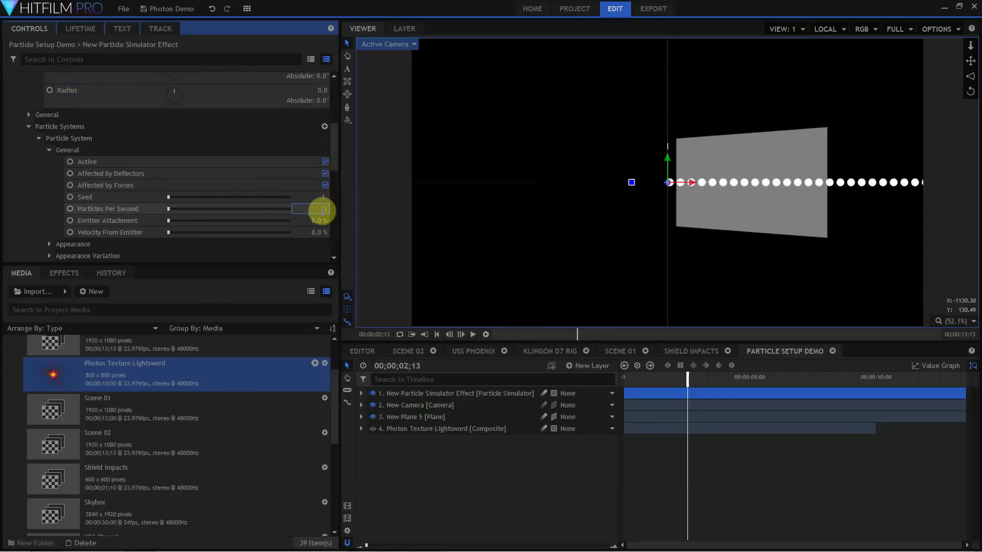
pyautogui.write('1')
pyautogui.press('Return')
# Step: Set the particles' texture source to Layer, using Photon Texture Lightsword as the source layer
pyautogui.click(49, 244)
pyautogui.scroll(-3, 333, 132)
pyautogui.click(194, 116)
pyautogui.click(198, 138)
pyautogui.click(214, 140)
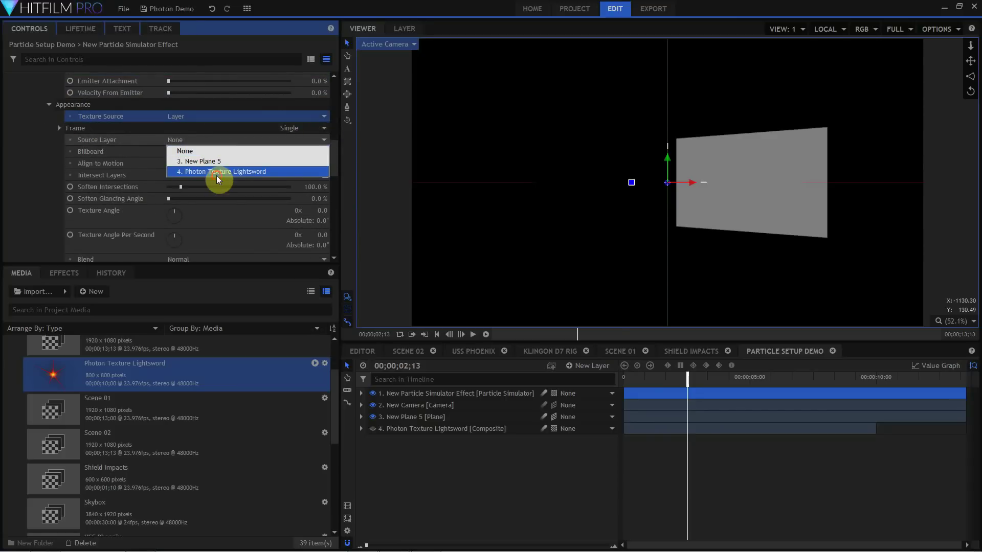
pyautogui.click(218, 171)
# Step: Scrub to 00;00;02;02 and change the blend and color source of the particles' appearance
pyautogui.scroll(10, 76, 140)
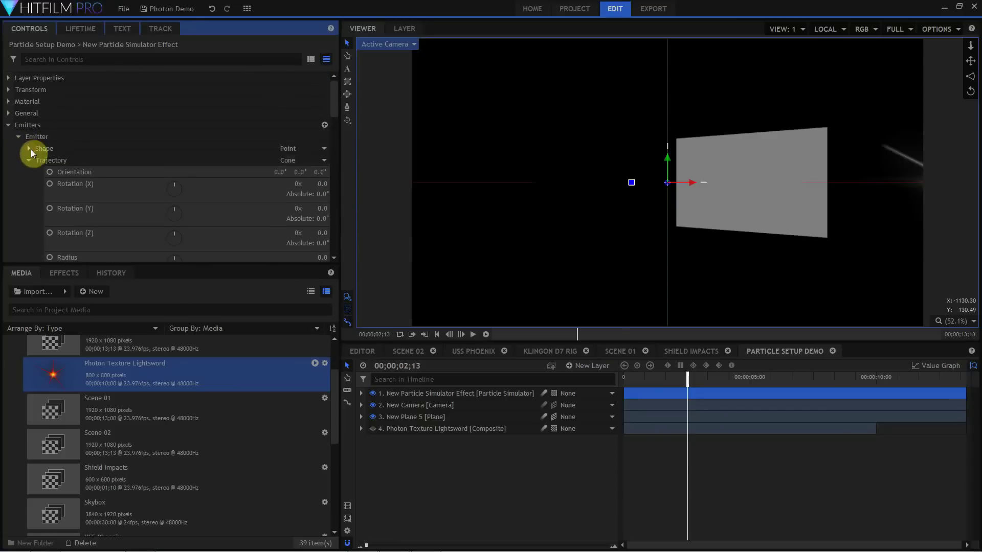
pyautogui.scroll(-6, 156, 166)
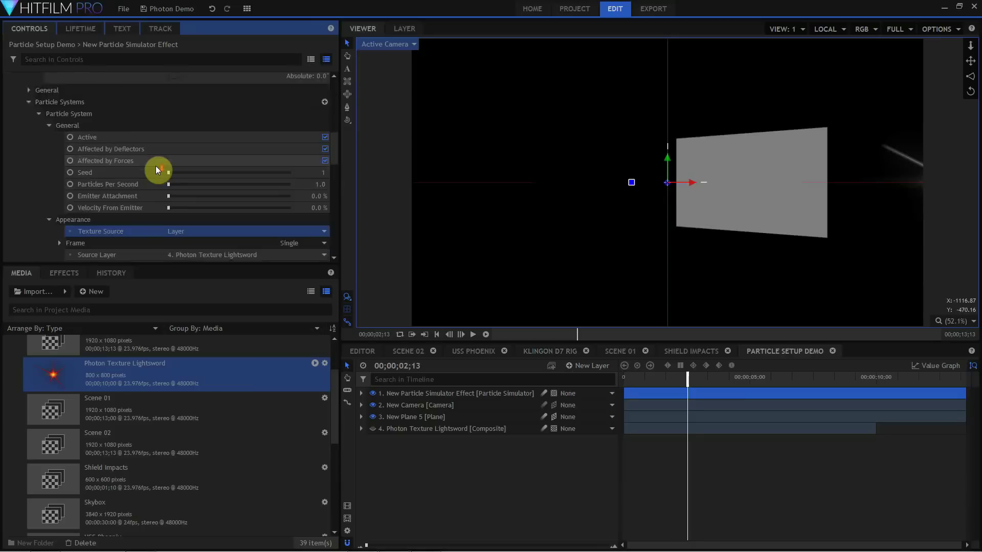
pyautogui.scroll(-4, 155, 165)
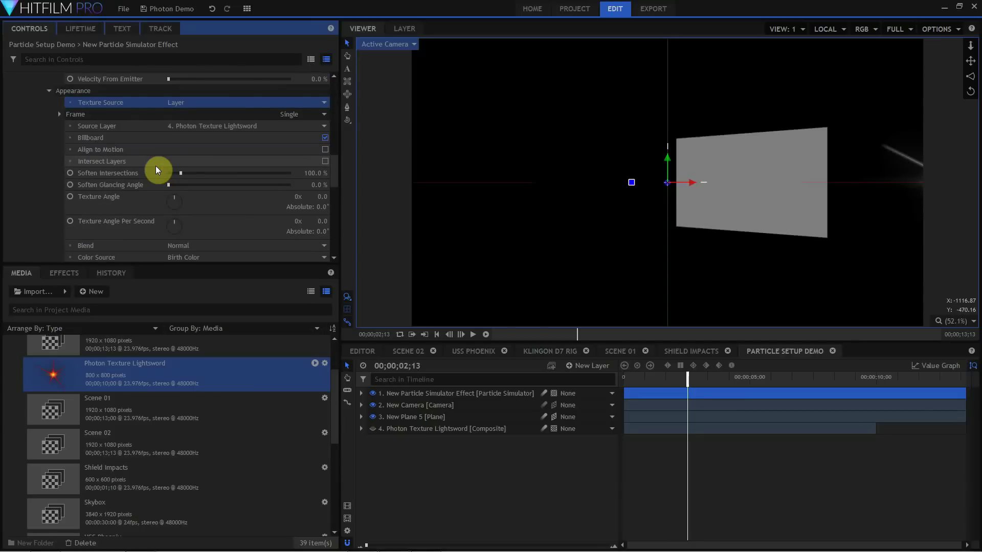
pyautogui.moveTo(687, 378); pyautogui.dragTo(676, 379)
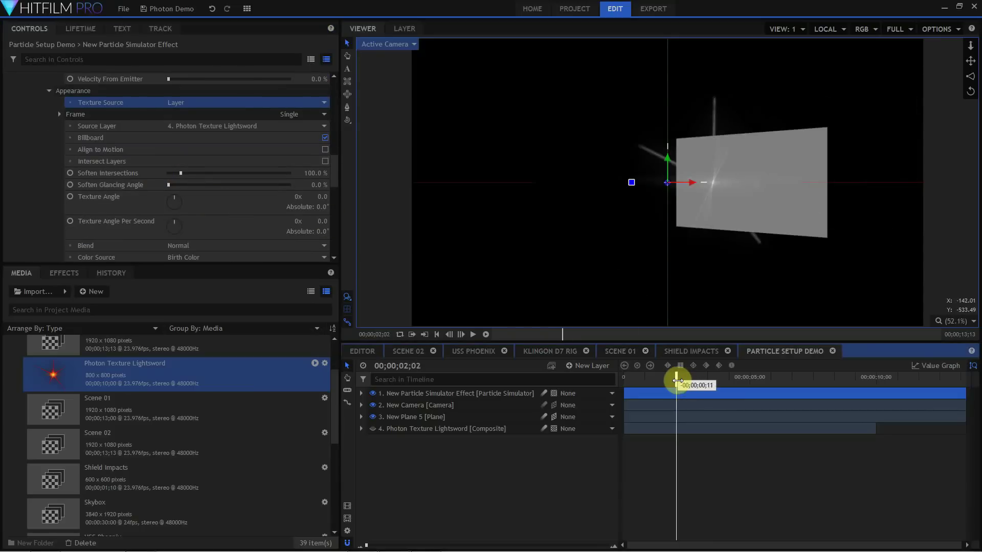
pyautogui.scroll(-3, 233, 133)
pyautogui.click(215, 171)
pyautogui.click(217, 183)
pyautogui.click(220, 184)
pyautogui.click(219, 194)
pyautogui.scroll(4, 201, 191)
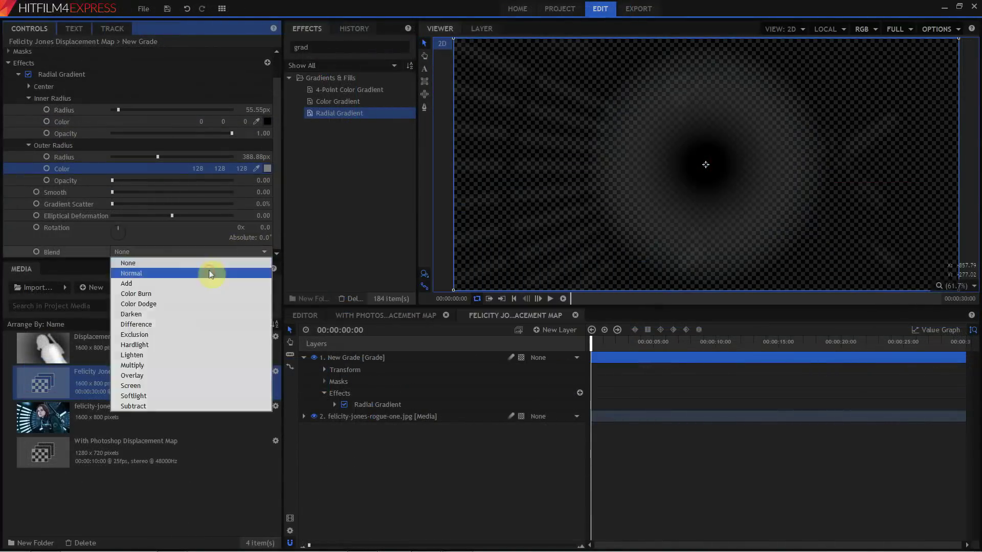
# Step: In HitFilm 4 Express, set the Radial Gradient's blend to Normal and outer radius to 1000 px, and edit the gray color's brightness value
pyautogui.click(208, 274)
pyautogui.moveTo(158, 157); pyautogui.dragTo(248, 153)
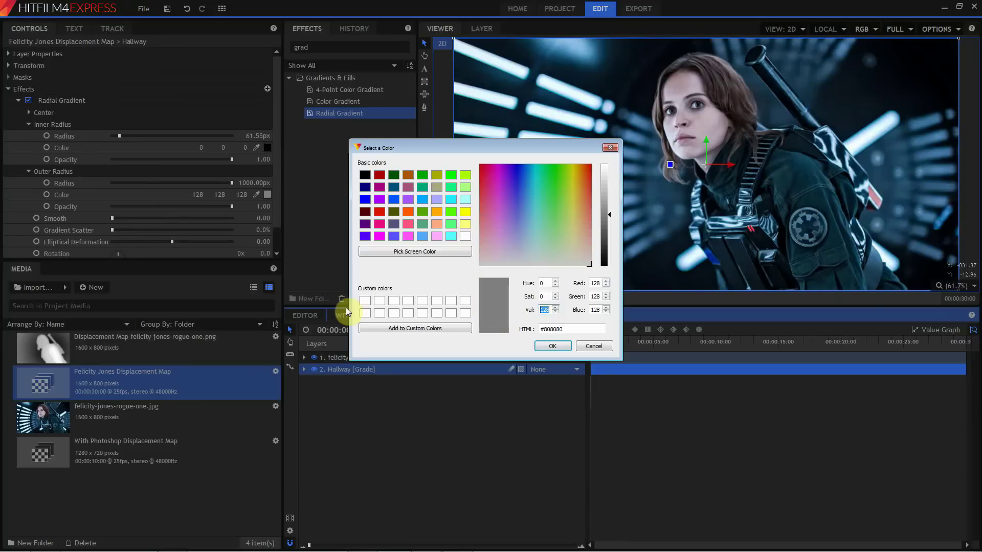
pyautogui.write('0')
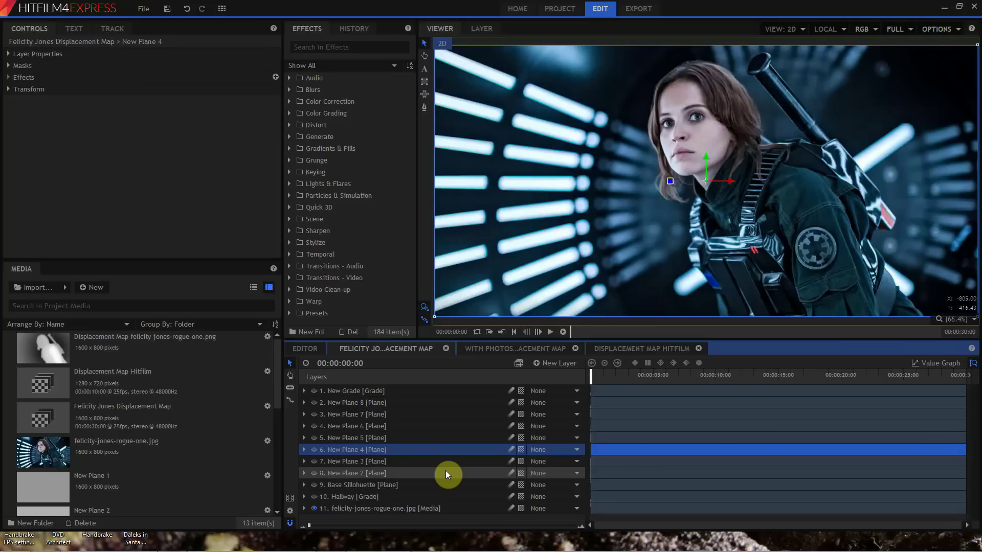
# Step: Show the displacement map layers one by one, from Hallway and Base Sillohuette through New Plane 2 to New Plane 8 and New Grade
pyautogui.click(314, 497)
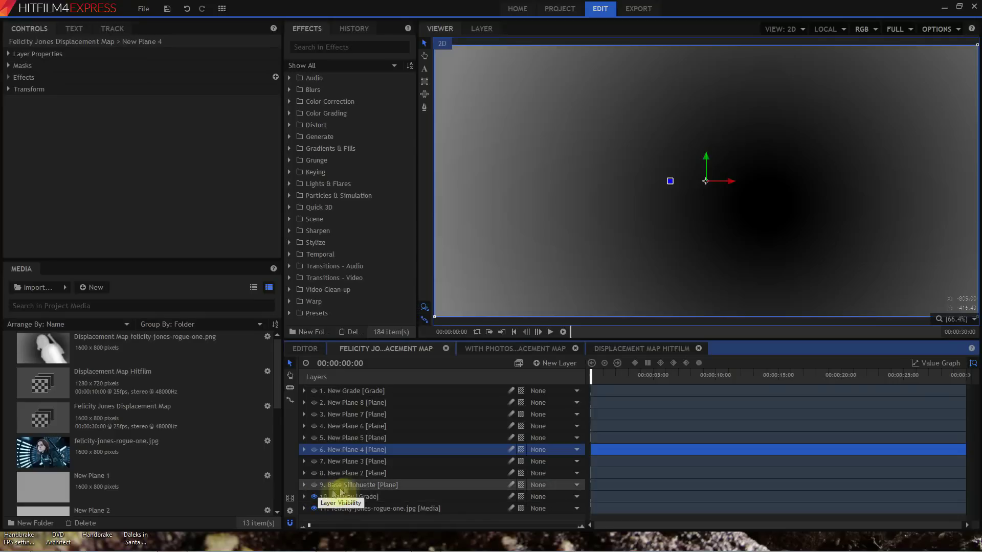
pyautogui.click(315, 486)
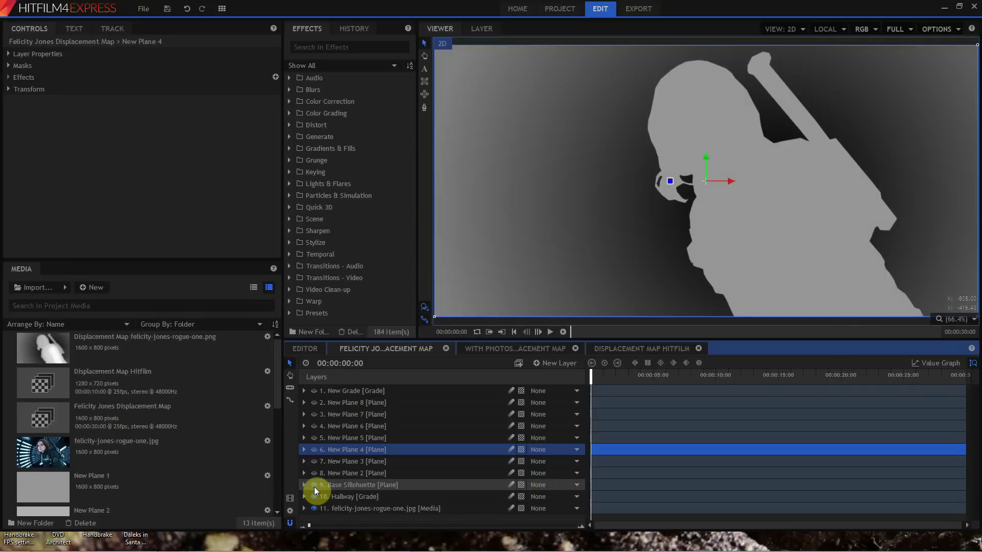
pyautogui.click(315, 476)
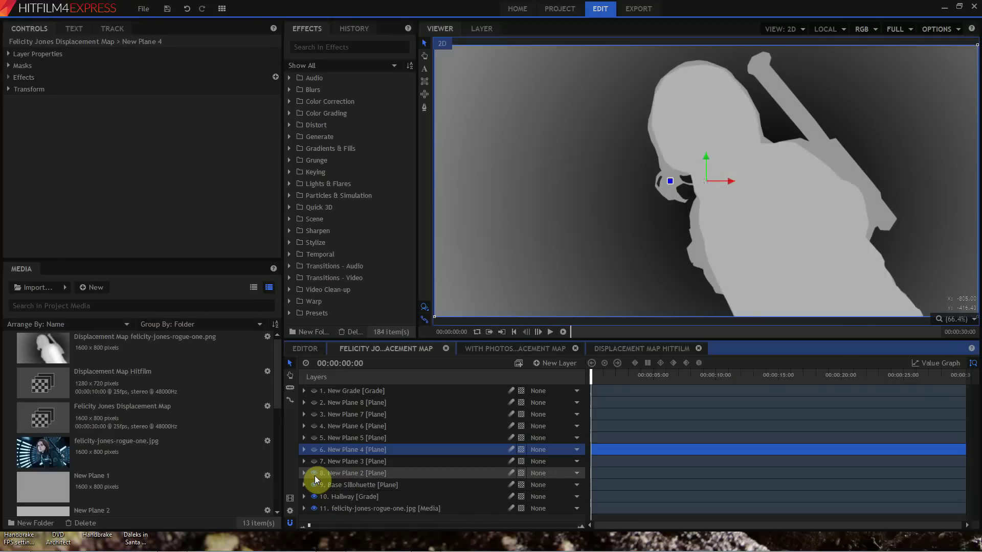
pyautogui.click(314, 462)
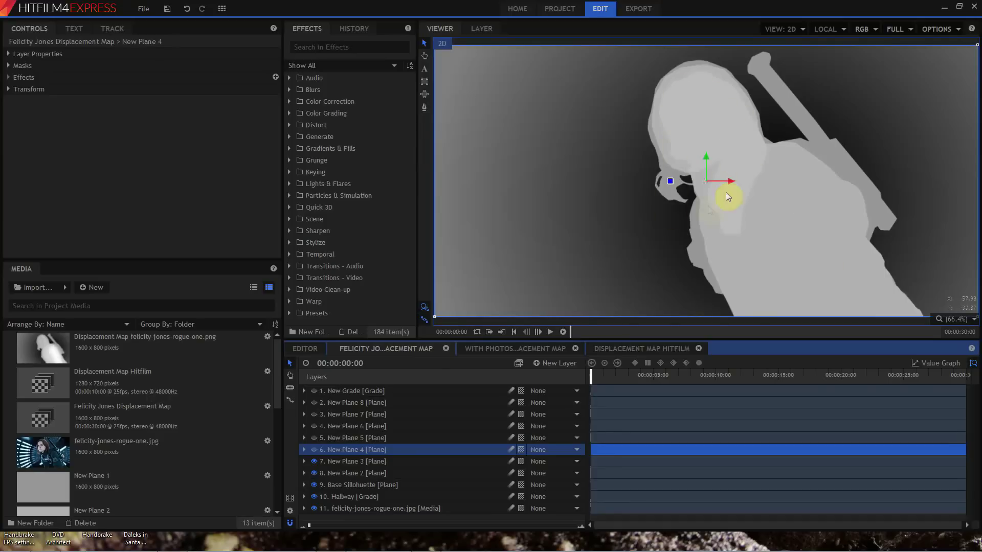
pyautogui.click(314, 449)
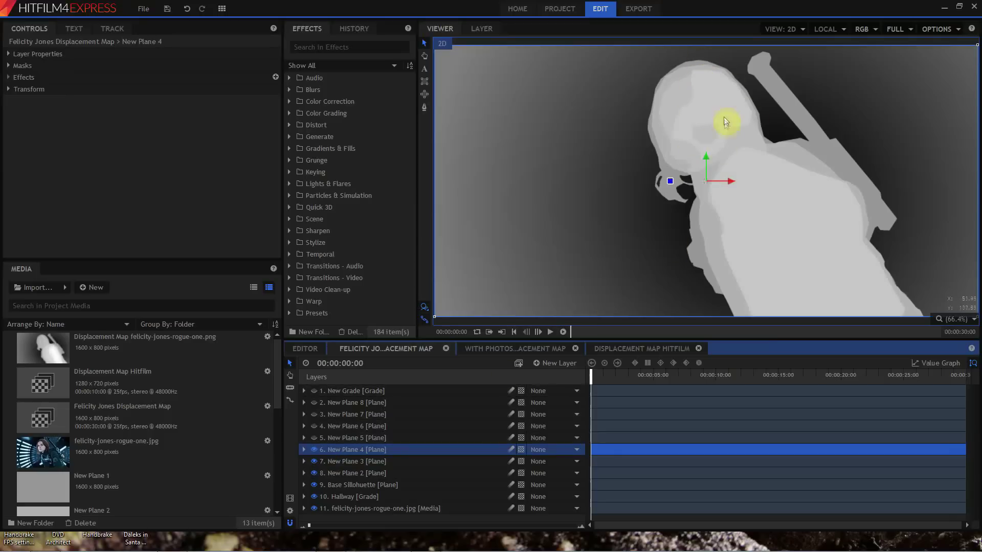
pyautogui.click(314, 438)
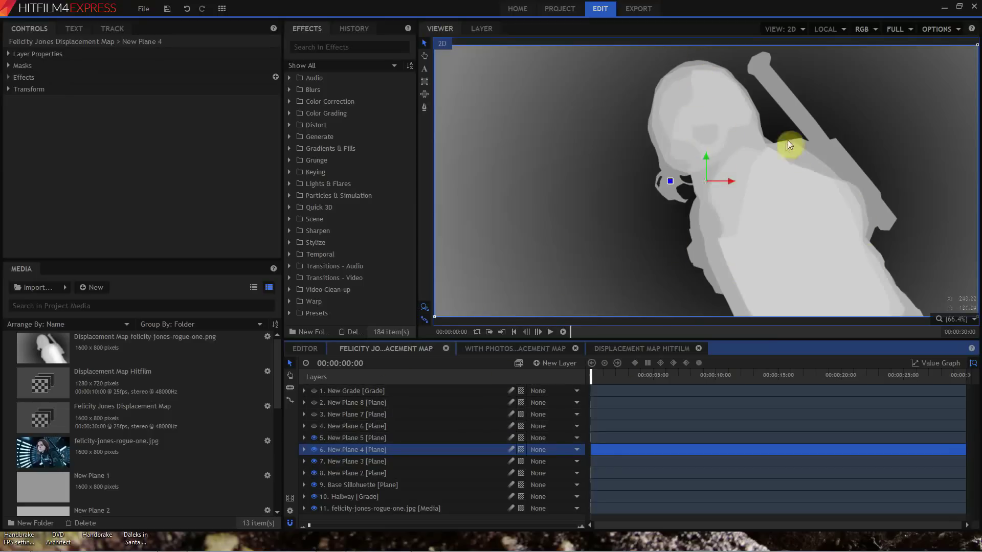
pyautogui.click(314, 426)
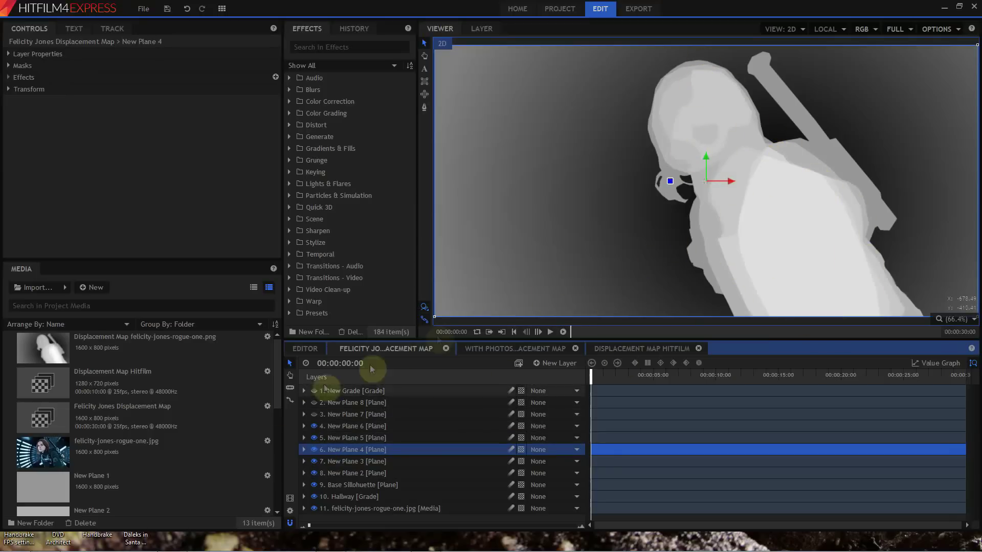
pyautogui.click(314, 414)
pyautogui.click(314, 403)
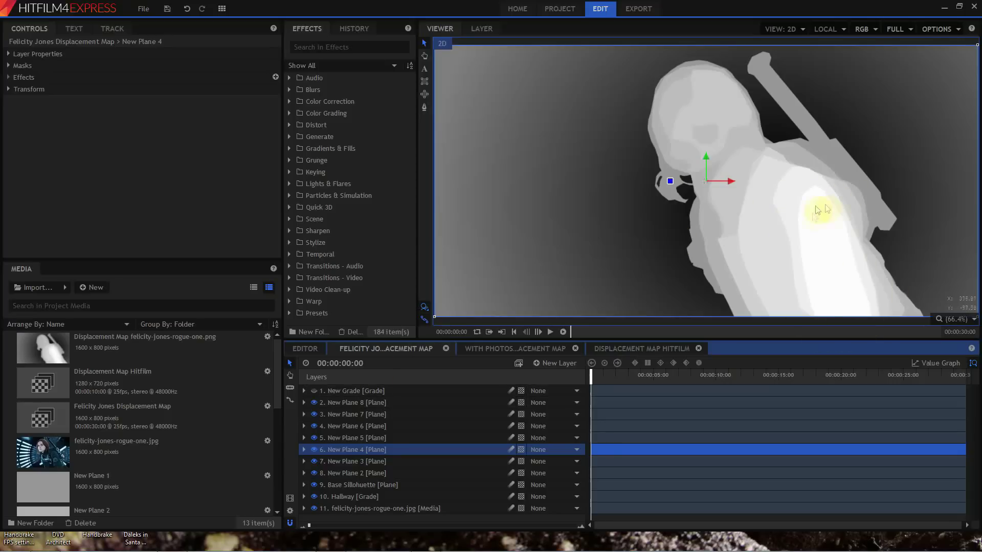
pyautogui.click(314, 391)
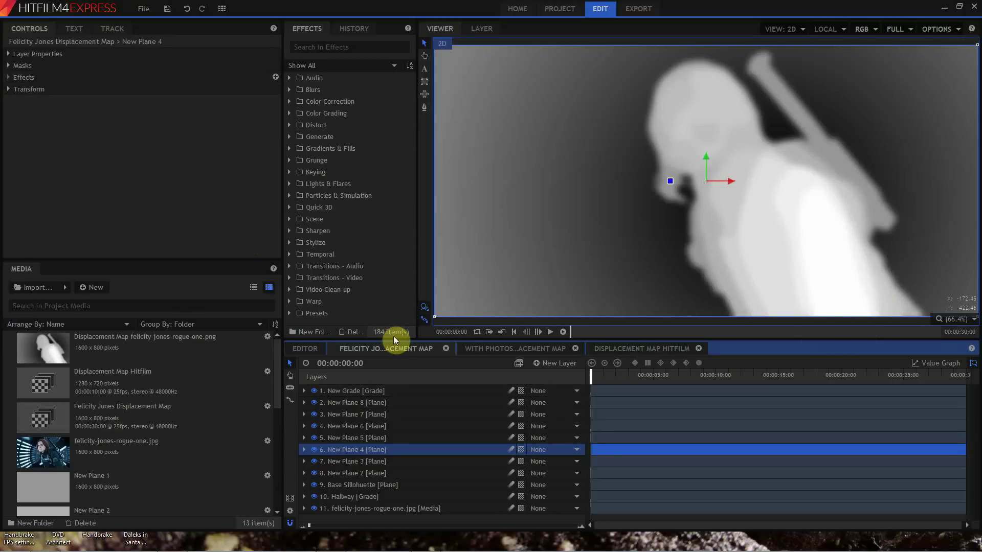
# Step: In Displacement Map Hitfilm, parent the felicity-jones-rogue-one.jpg and Felicity Jones Displacement Map layers to New Point
pyautogui.click(662, 348)
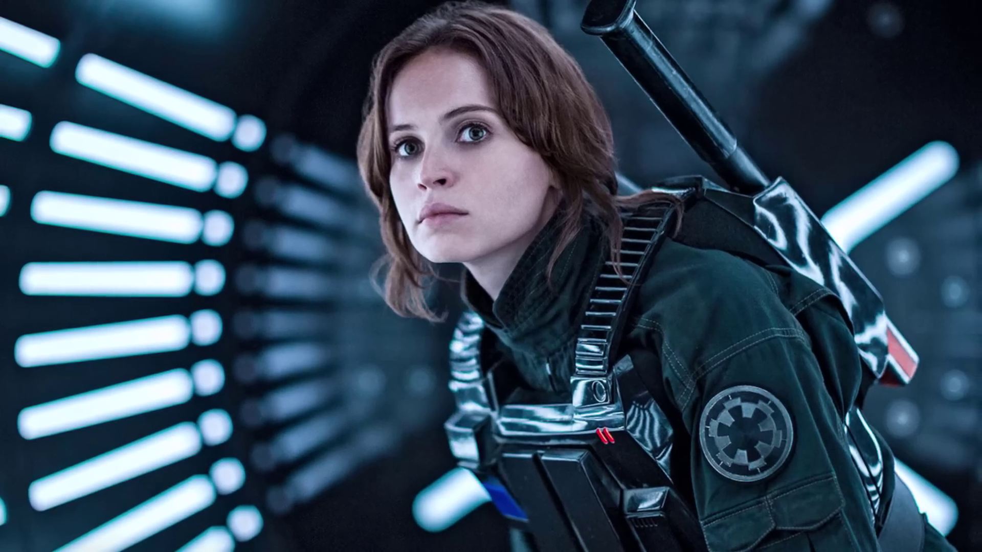
pyautogui.click(559, 415)
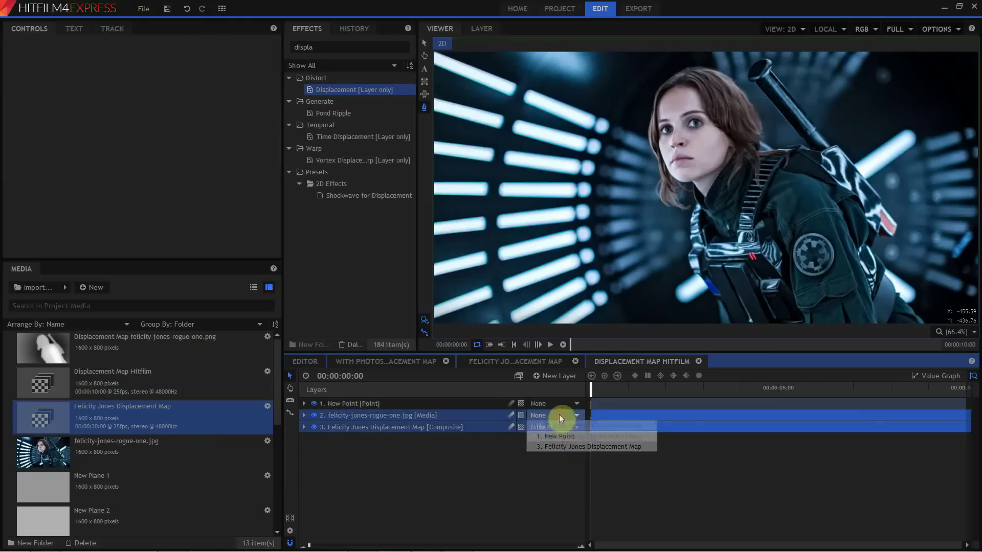
pyautogui.click(560, 436)
# Step: Select the New Point layer and reposition it in the viewer to shift the parented layers
pyautogui.click(353, 404)
pyautogui.moveTo(734, 188); pyautogui.dragTo(706, 171)
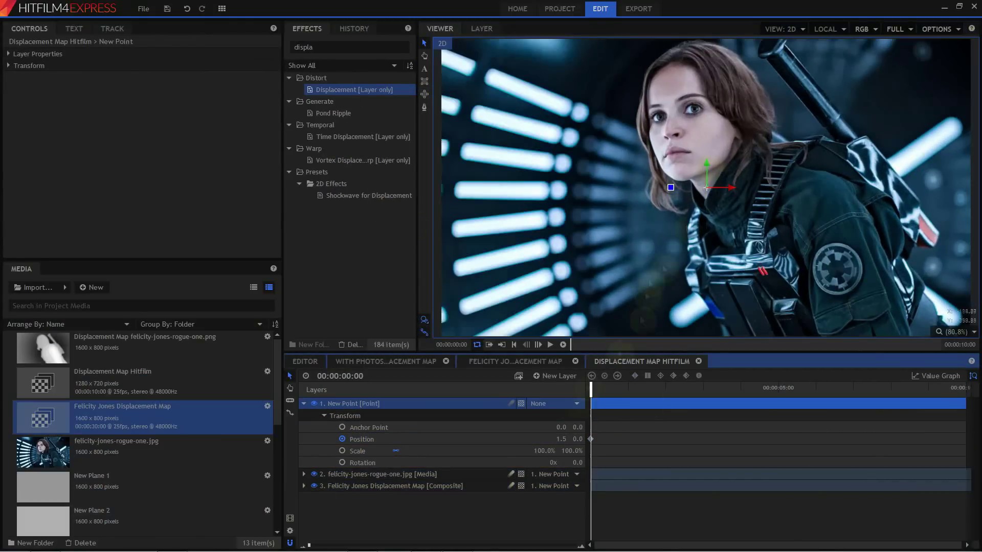
pyautogui.moveTo(686, 172); pyautogui.dragTo(689, 207)
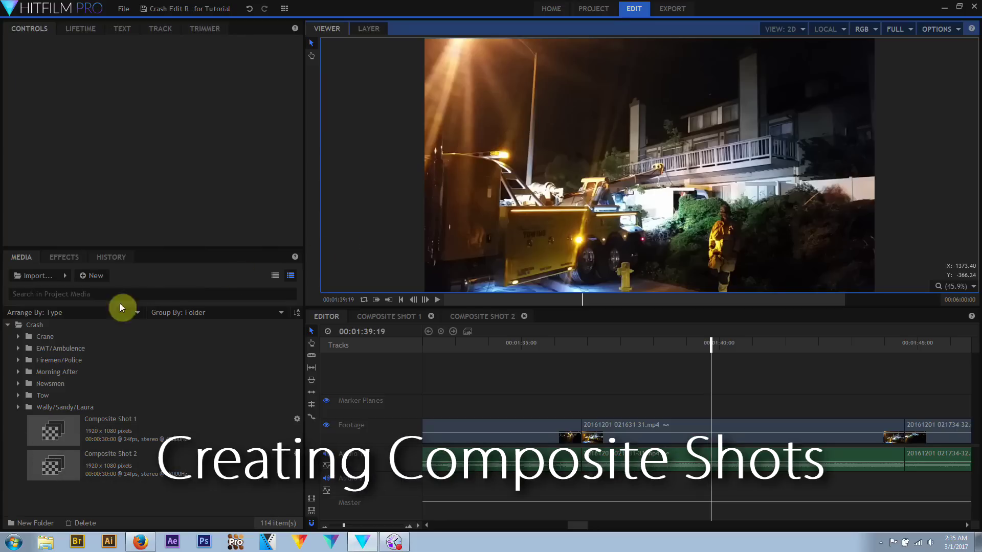
# Step: Start a new composite shot and name it Example Com Shot
pyautogui.click(89, 280)
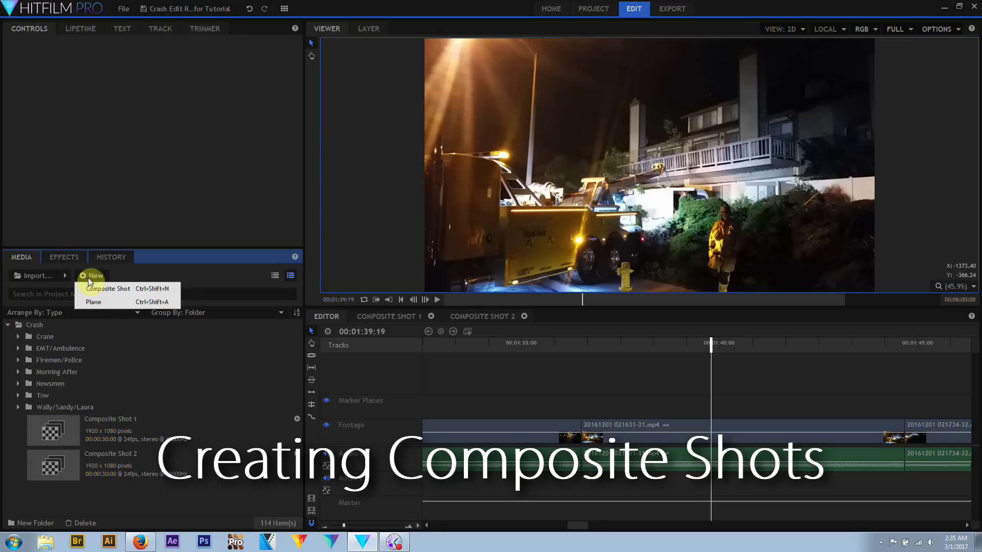
pyautogui.click(113, 296)
pyautogui.write('Example Com Shot')
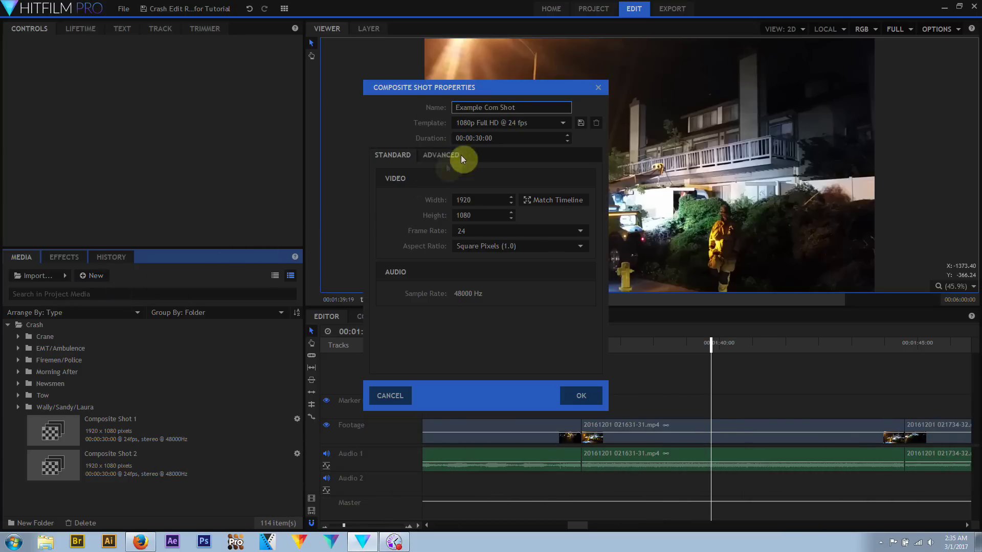
# Step: Set the composite shot's duration to 00:00:10:00, its size to 1000 x 540 and its frame rate to 60
pyautogui.moveTo(476, 138); pyautogui.dragTo(546, 136)
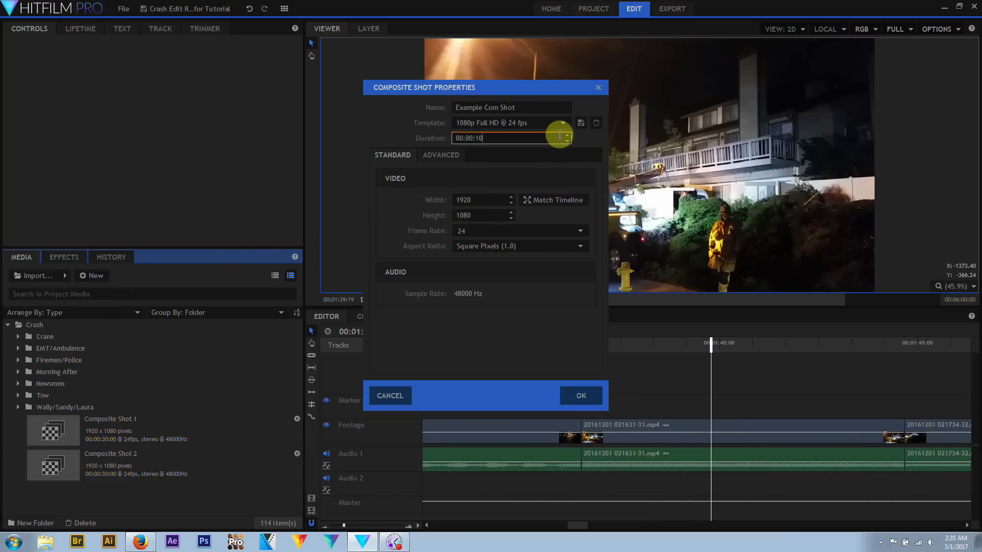
pyautogui.moveTo(478, 200); pyautogui.dragTo(392, 213)
pyautogui.write('1000')
pyautogui.press('Tab')
pyautogui.write('540')
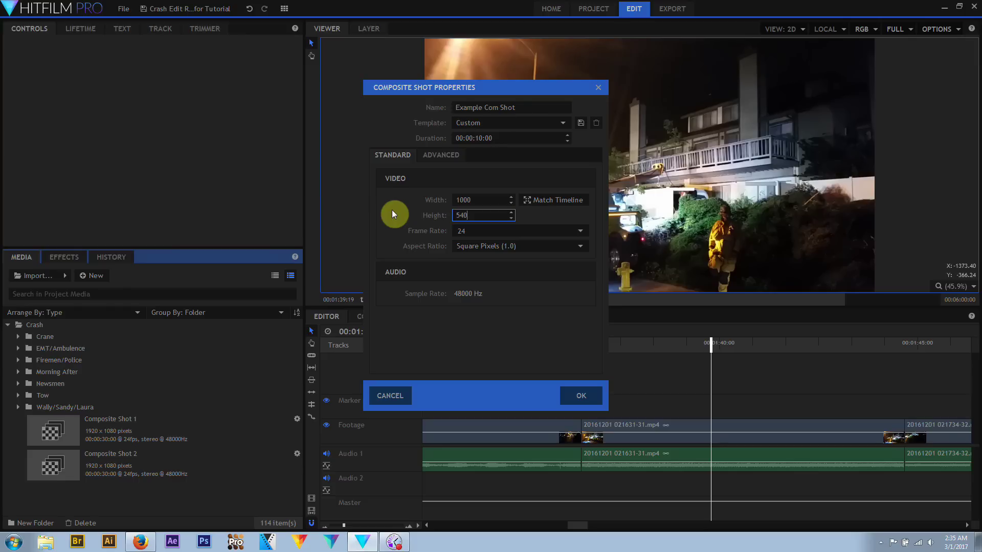
pyautogui.click(580, 231)
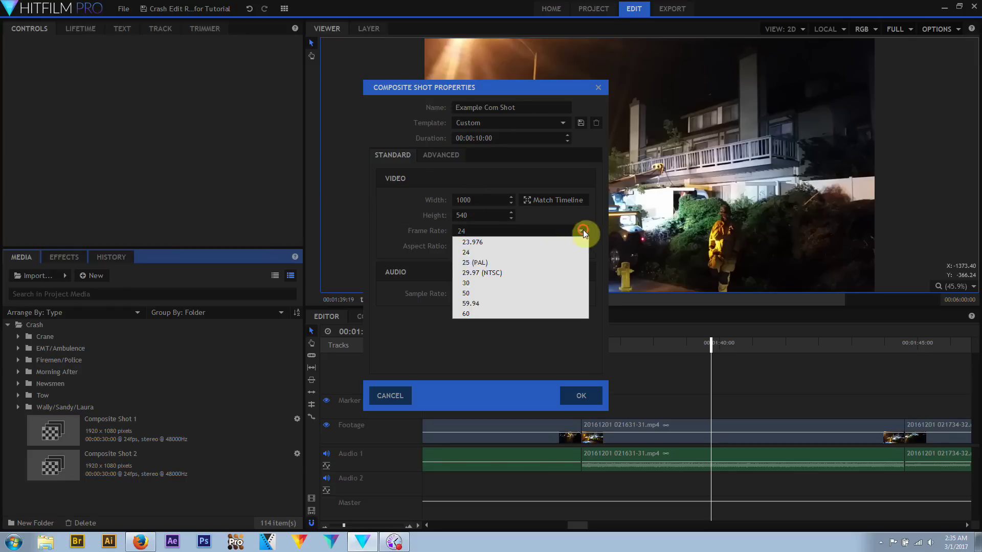
pyautogui.click(499, 309)
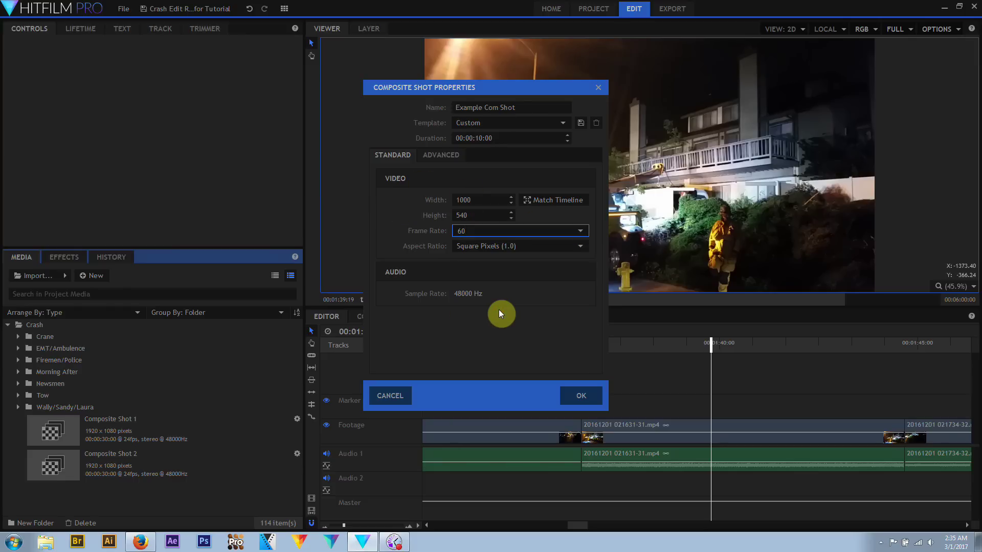
# Step: Apply the 1080p Full HD @ 24 fps template, review the advanced settings, create the composite shot and return to the Editor timeline
pyautogui.click(565, 127)
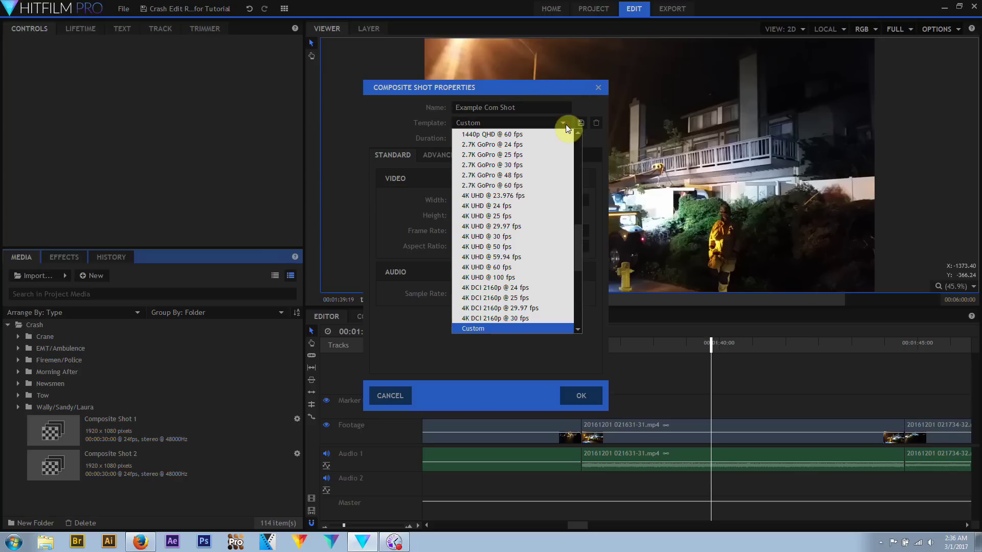
pyautogui.moveTo(581, 251); pyautogui.dragTo(581, 136)
pyautogui.click(517, 206)
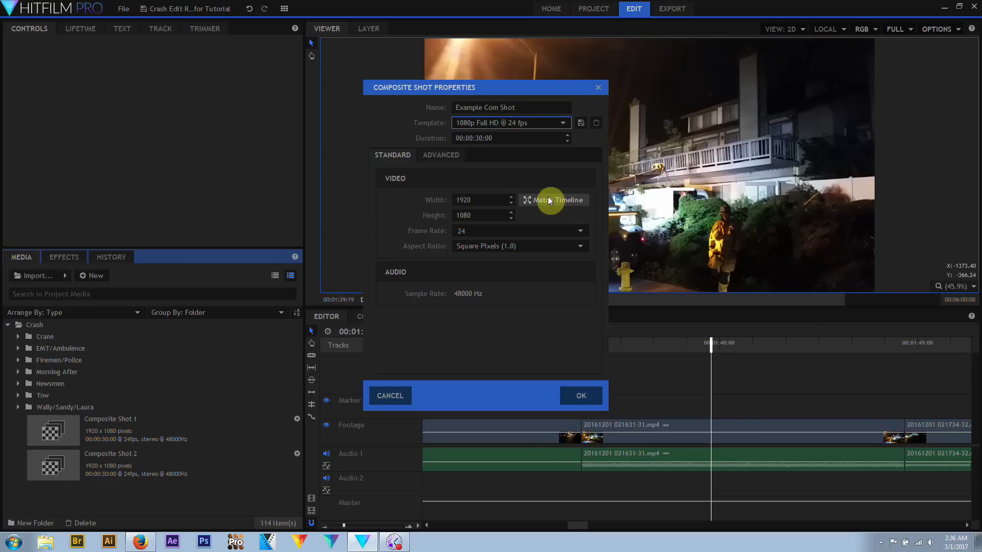
pyautogui.click(457, 156)
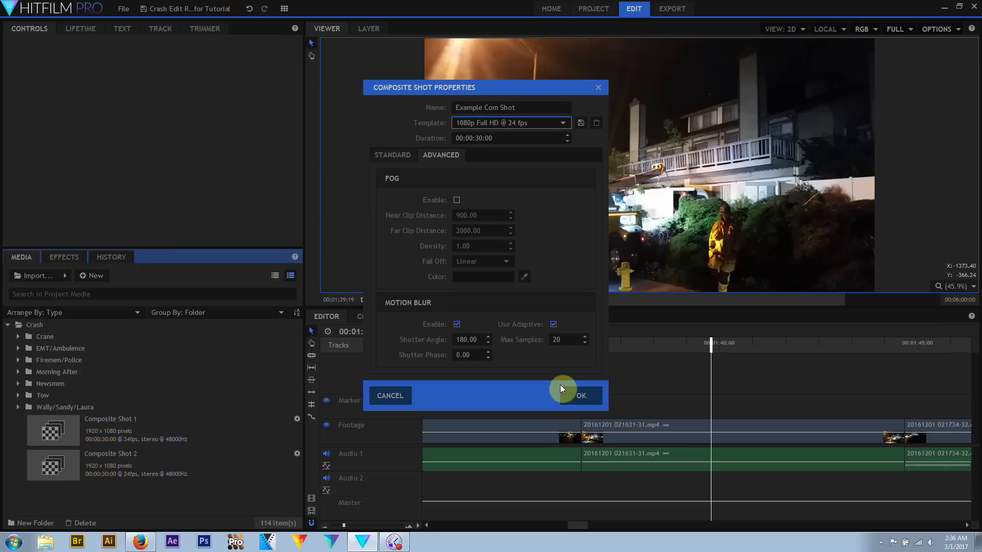
pyautogui.click(573, 395)
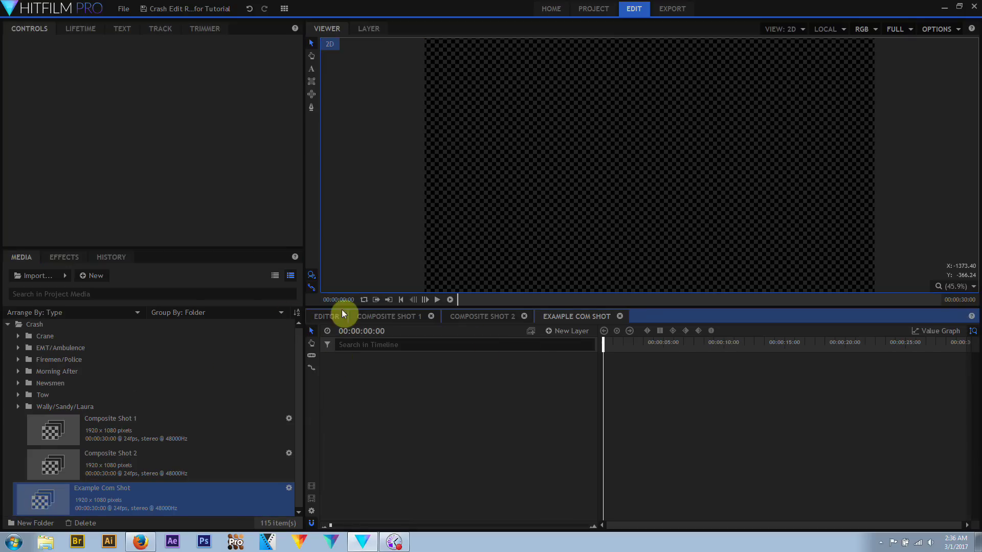
pyautogui.click(327, 316)
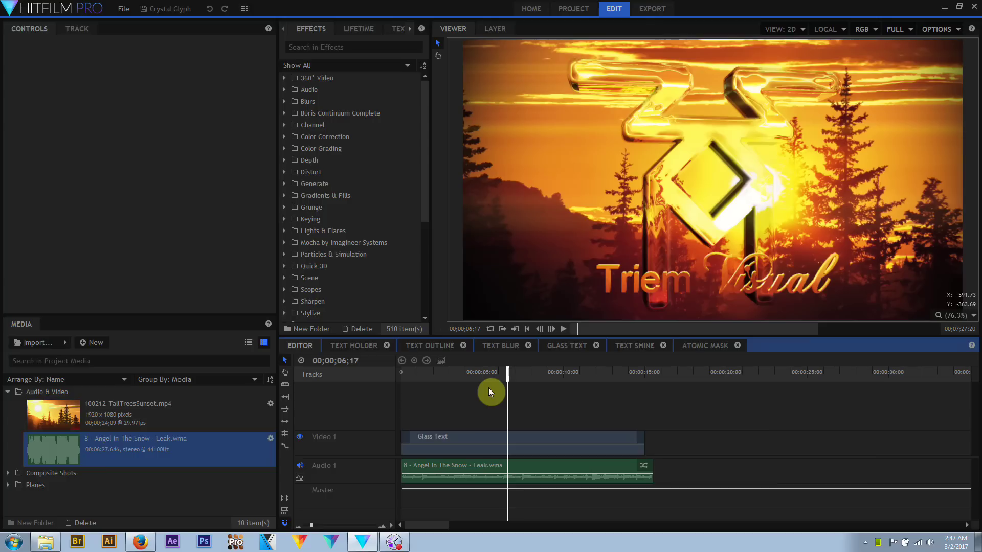
# Step: In the Crystal Glyph project, make a composite shot from the 100212-TallTreesSunset.mp4 media item with its default properties
pyautogui.rightClick(222, 409)
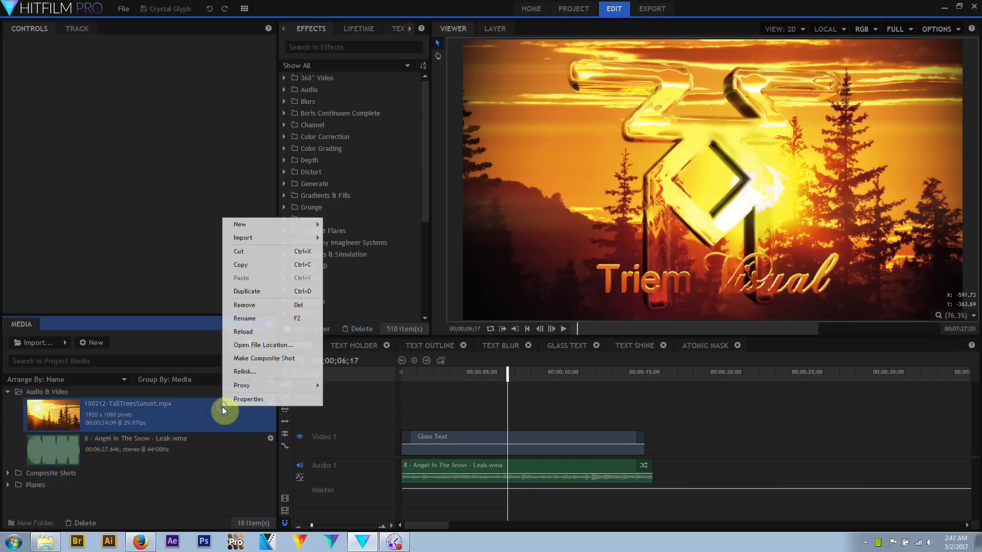
pyautogui.click(246, 363)
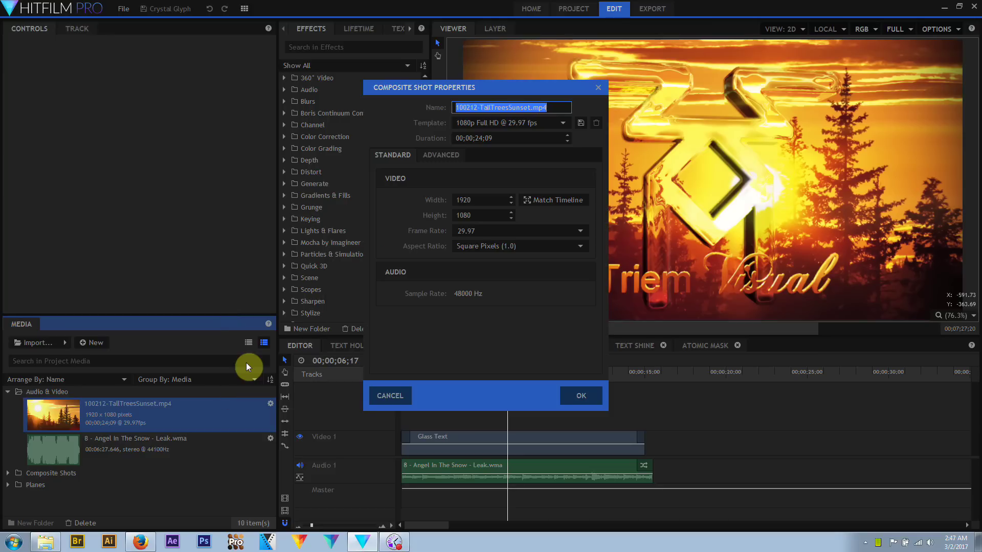
pyautogui.click(576, 395)
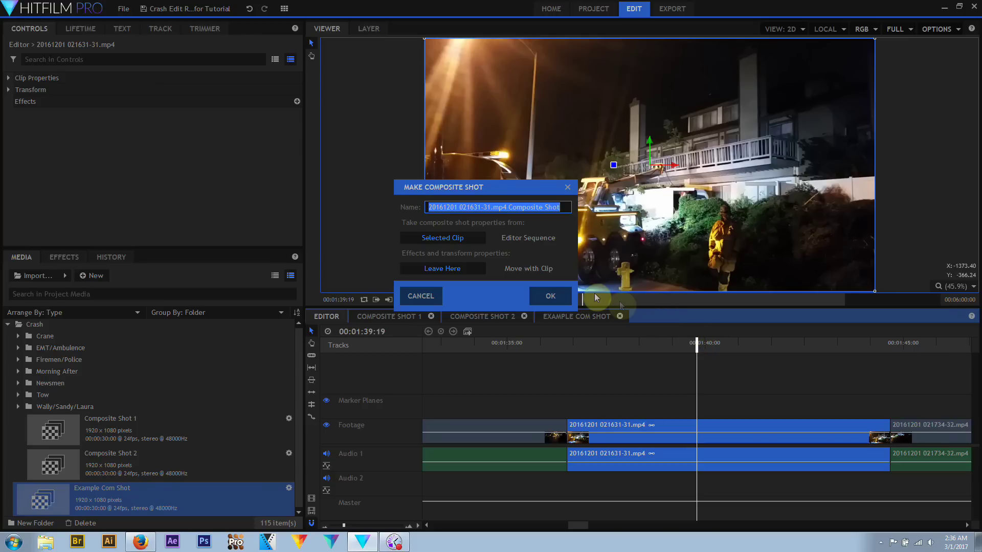
pyautogui.click(548, 300)
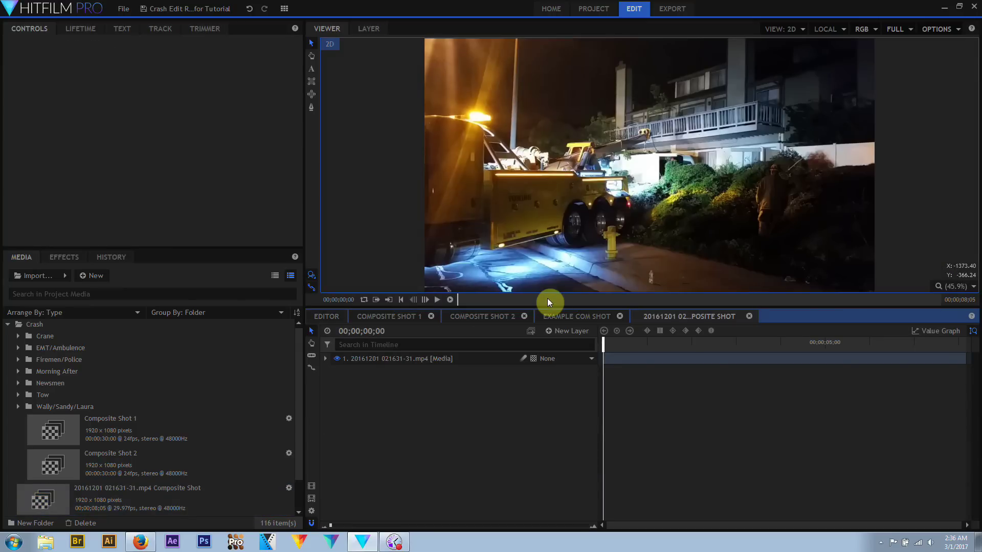
pyautogui.click(450, 360)
pyautogui.click(57, 256)
pyautogui.click(9, 366)
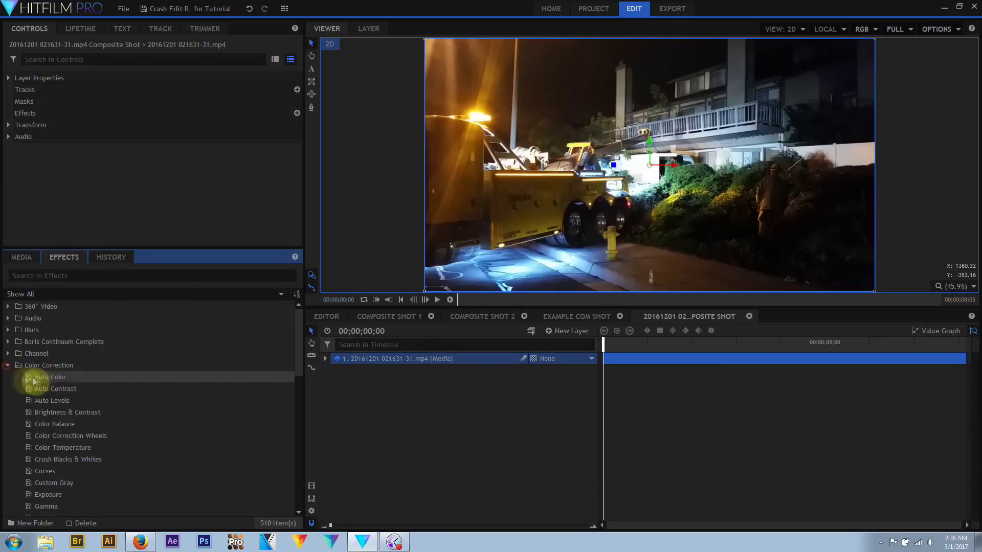
pyautogui.moveTo(49, 388); pyautogui.dragTo(391, 359)
pyautogui.moveTo(101, 378); pyautogui.dragTo(396, 402)
pyautogui.moveTo(101, 403); pyautogui.dragTo(421, 398)
pyautogui.click(325, 317)
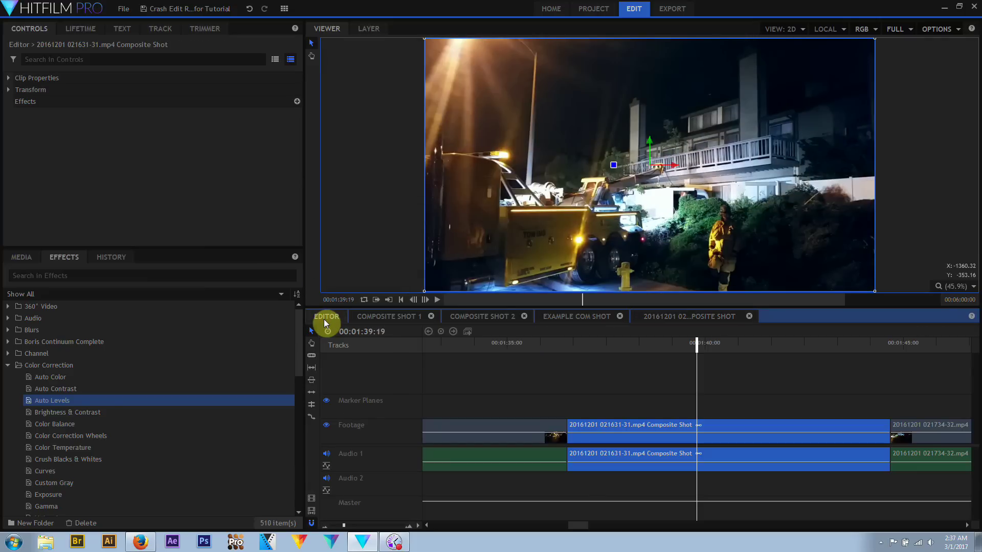
pyautogui.click(471, 427)
pyautogui.click(467, 332)
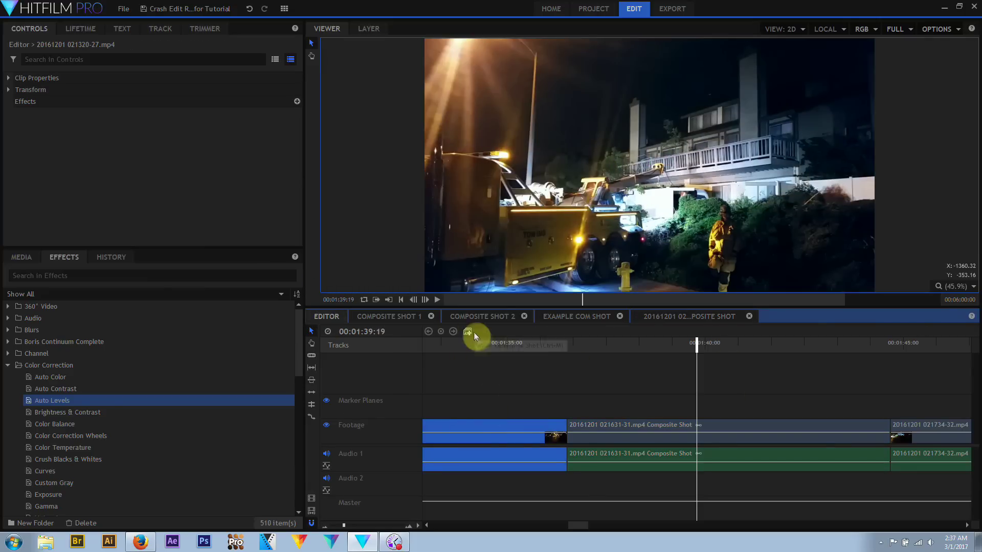
pyautogui.click(550, 297)
pyautogui.moveTo(47, 470); pyautogui.dragTo(419, 358)
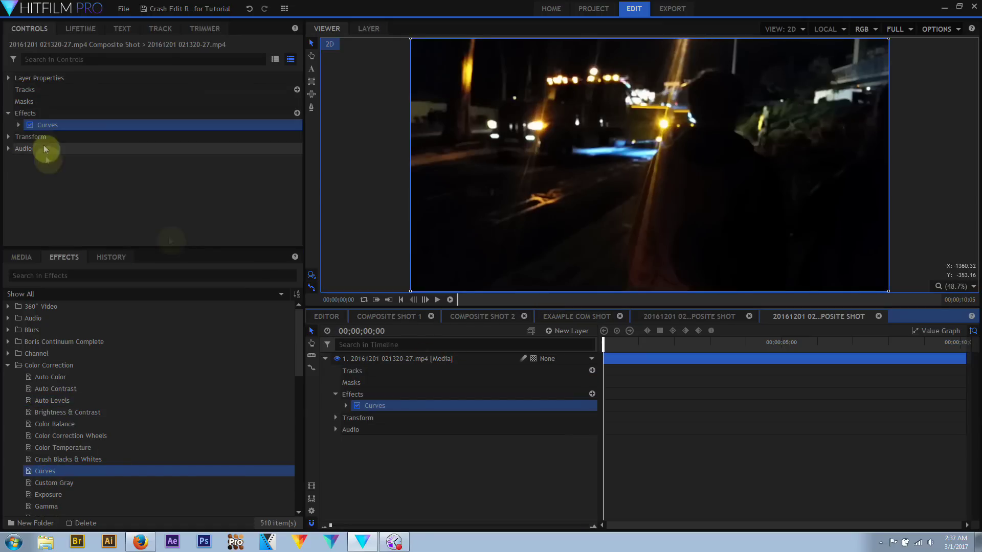
pyautogui.click(330, 317)
pyautogui.click(499, 344)
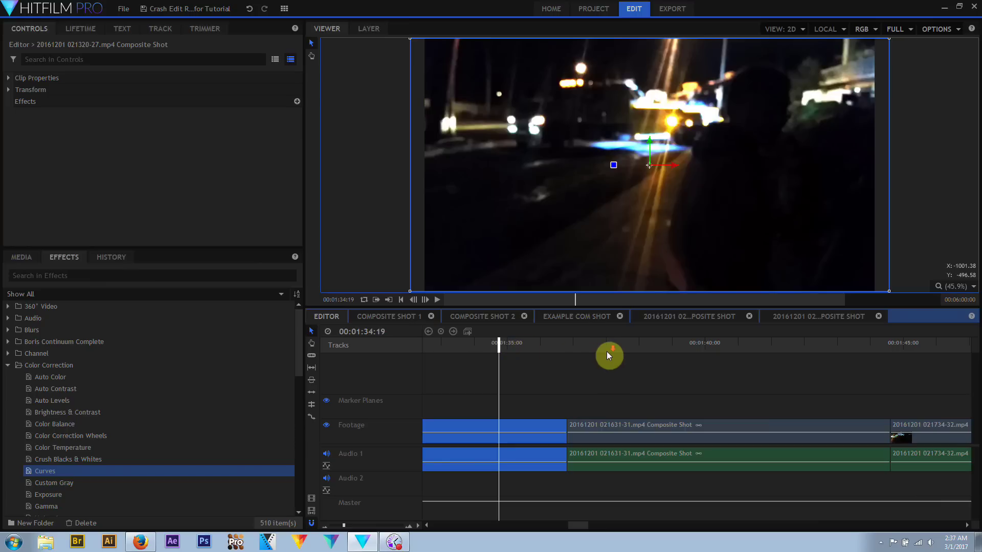
pyautogui.click(659, 426)
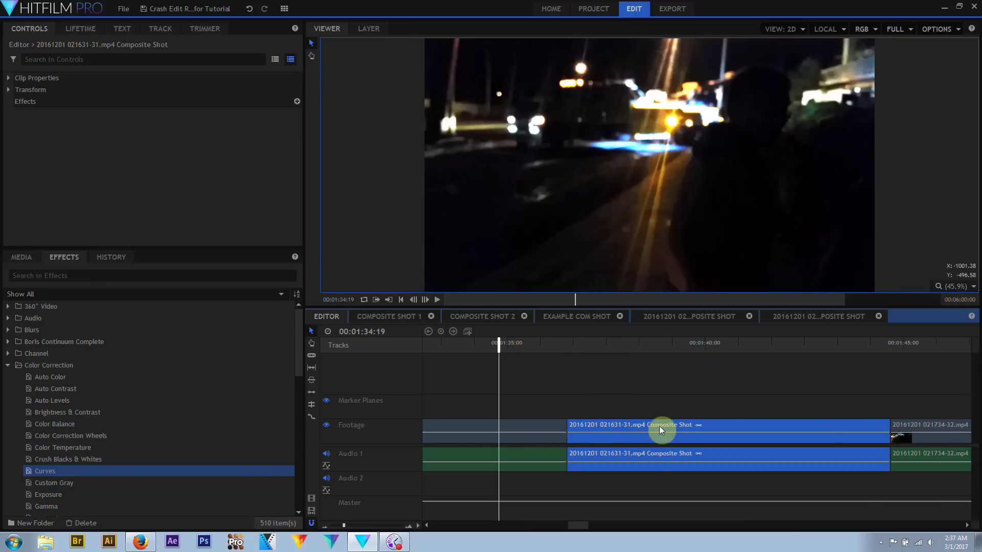
pyautogui.doubleClick(659, 426)
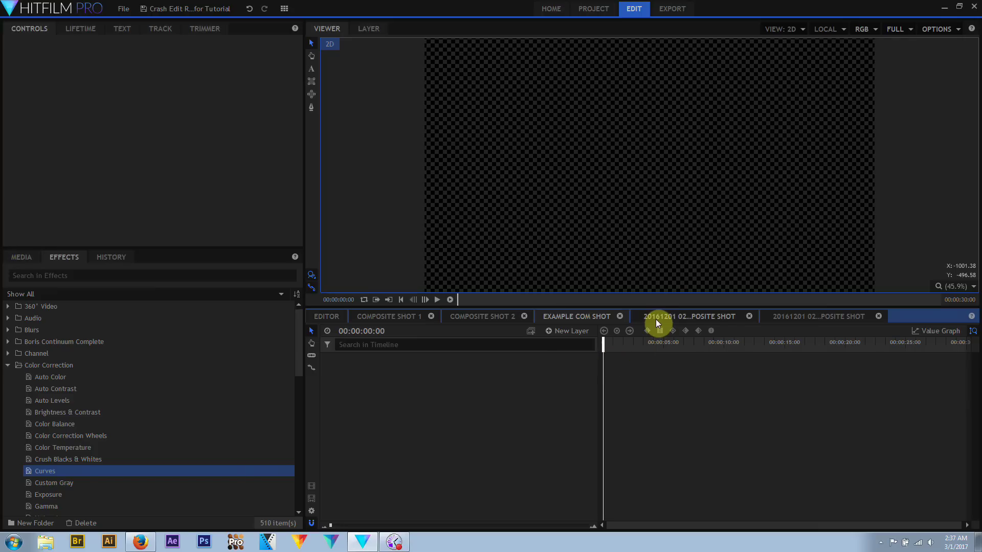
pyautogui.click(325, 317)
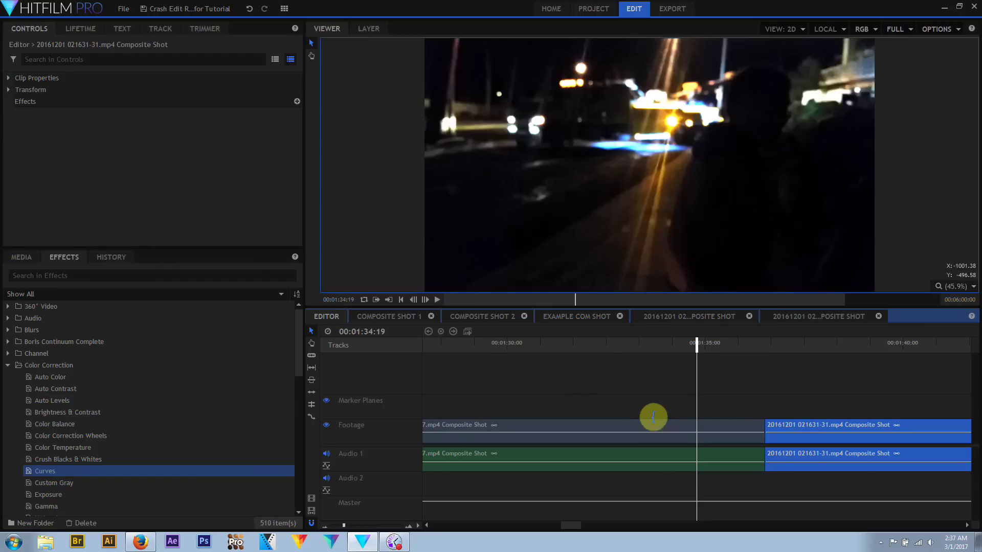
pyautogui.rightClick(797, 426)
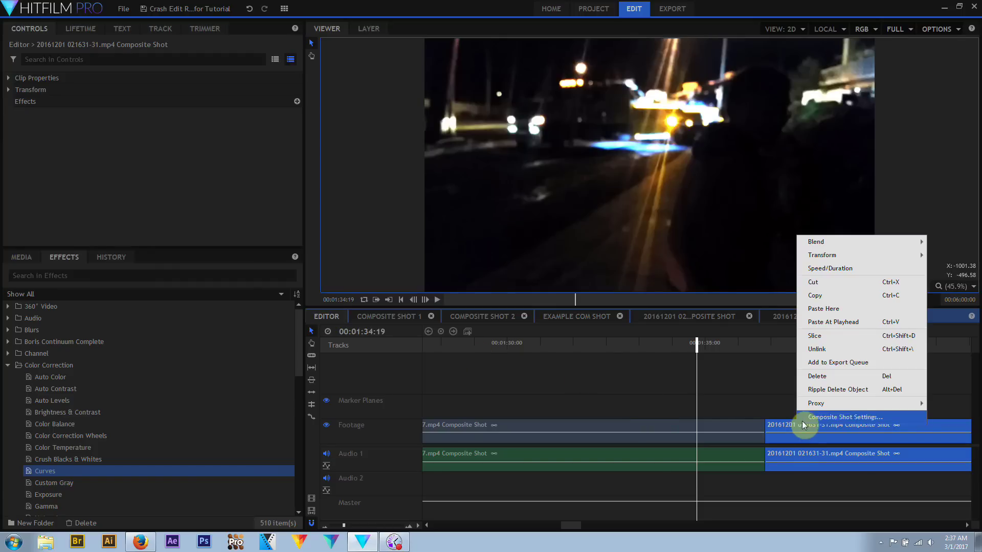
pyautogui.click(816, 296)
pyautogui.click(489, 316)
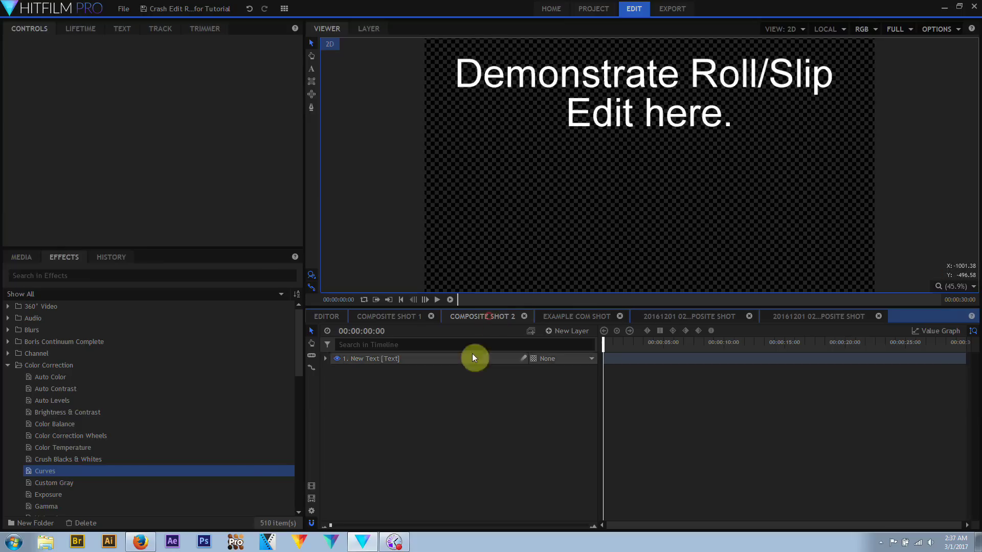
pyautogui.rightClick(463, 388)
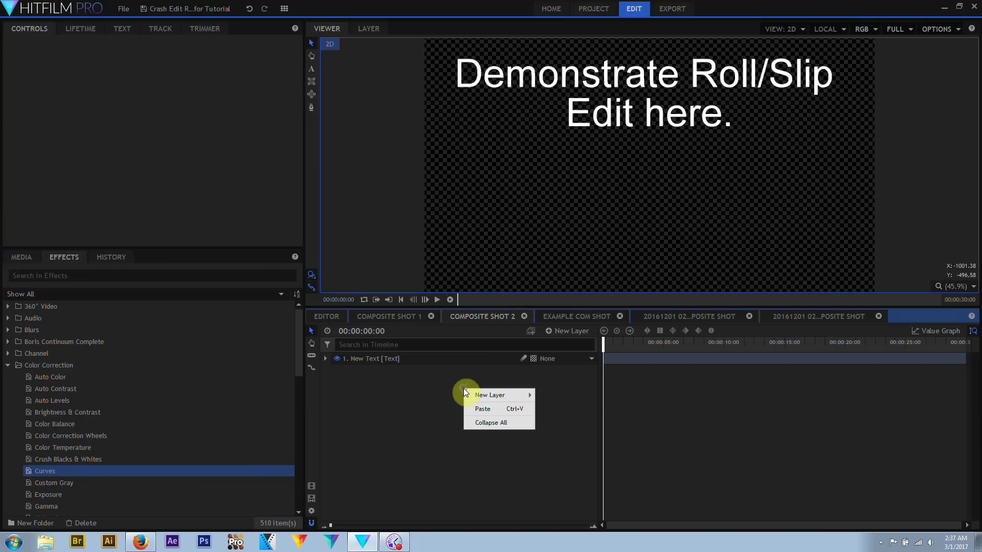
pyautogui.click(489, 413)
pyautogui.rightClick(489, 413)
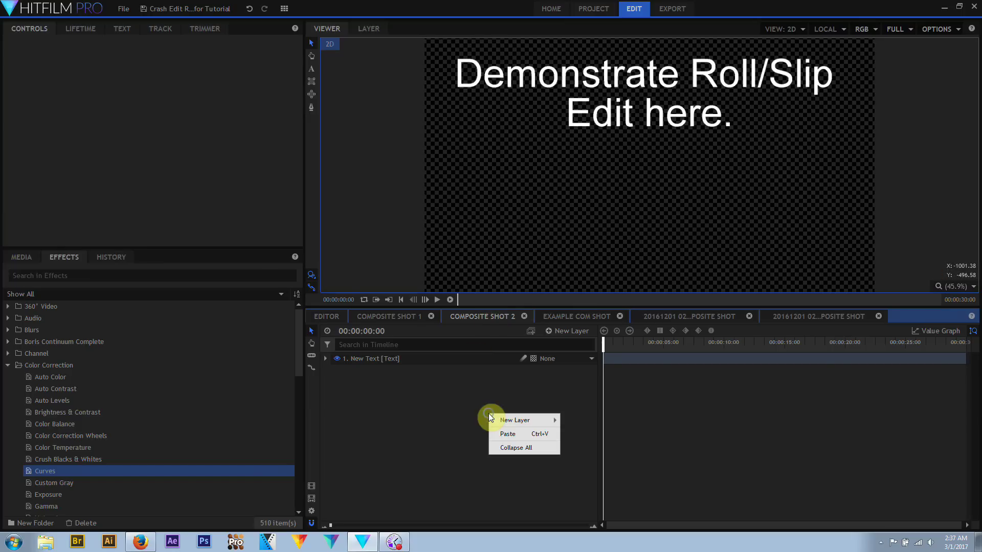
pyautogui.click(508, 431)
pyautogui.rightClick(509, 425)
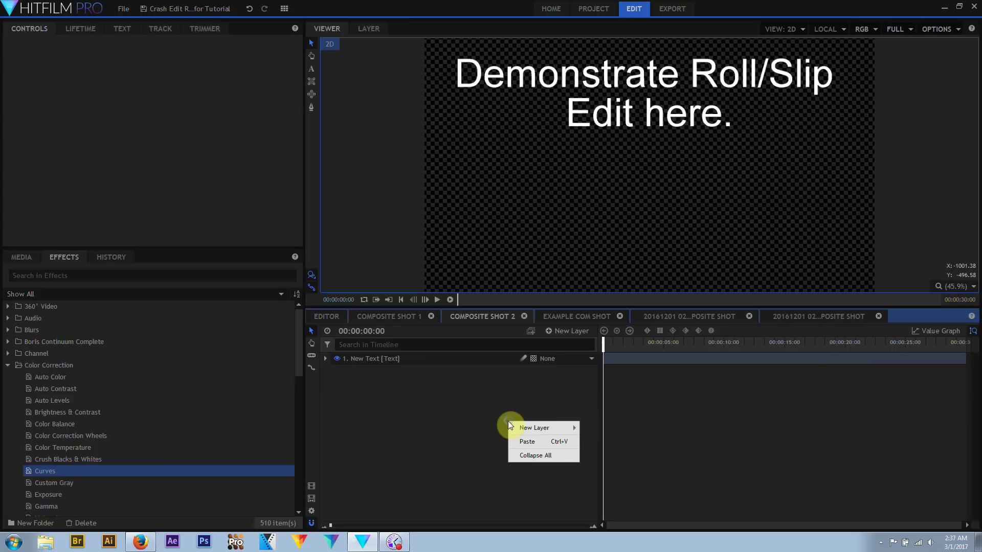
pyautogui.click(525, 440)
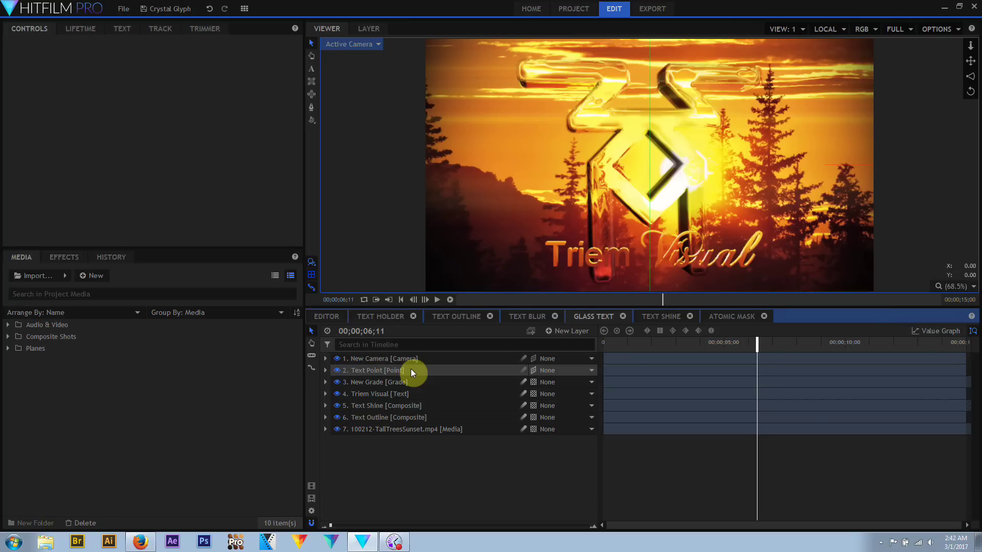
# Step: Make a composite shot from the 100212-TallTreesSunset.mp4 layer in Glass Text, using Current Timeline properties and Move with Layer
pyautogui.rightClick(414, 429)
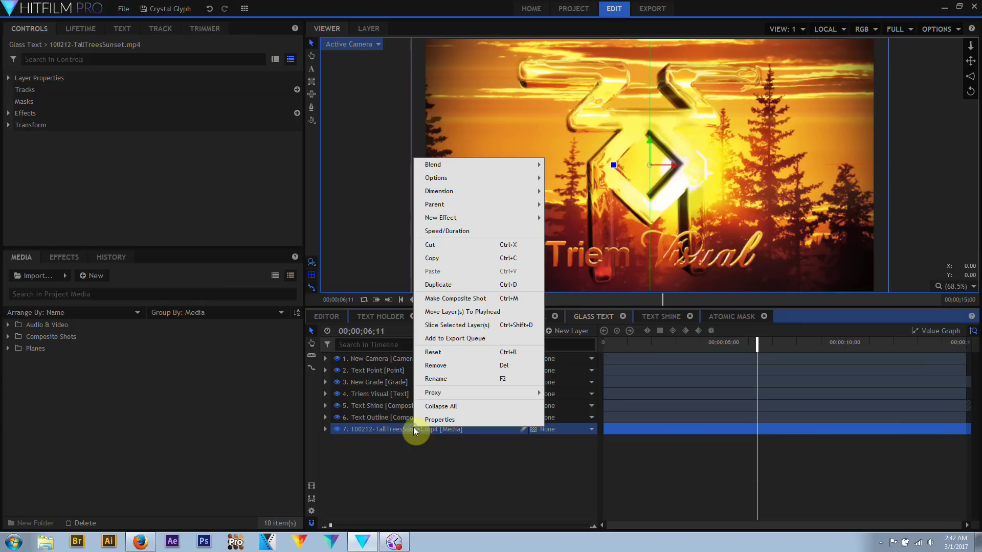
pyautogui.click(462, 299)
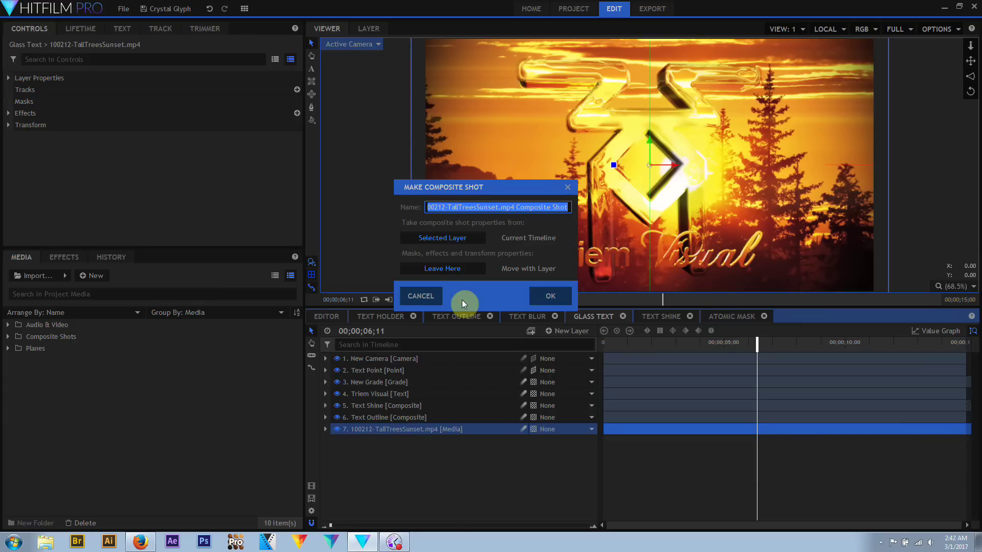
pyautogui.click(520, 237)
pyautogui.click(526, 268)
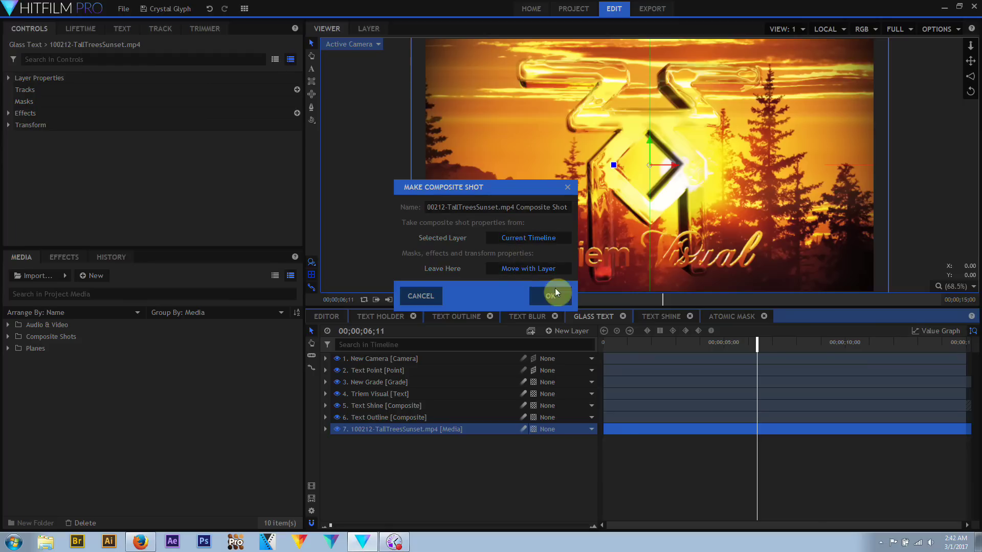
pyautogui.click(556, 296)
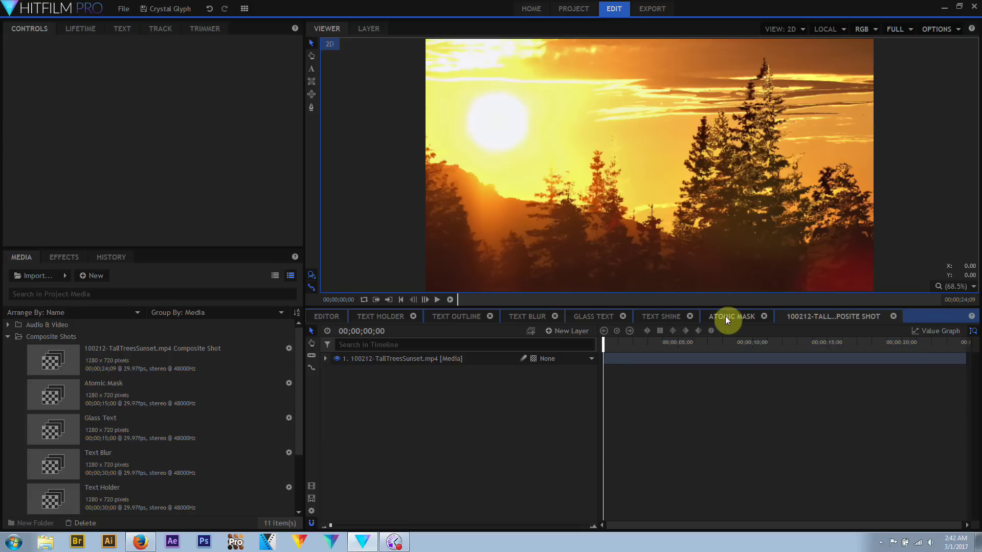
# Step: Combine the Text Shine and Text Outline layers of Glass Text into a composite shot named Text Shine and Outline and scrub through it
pyautogui.click(602, 321)
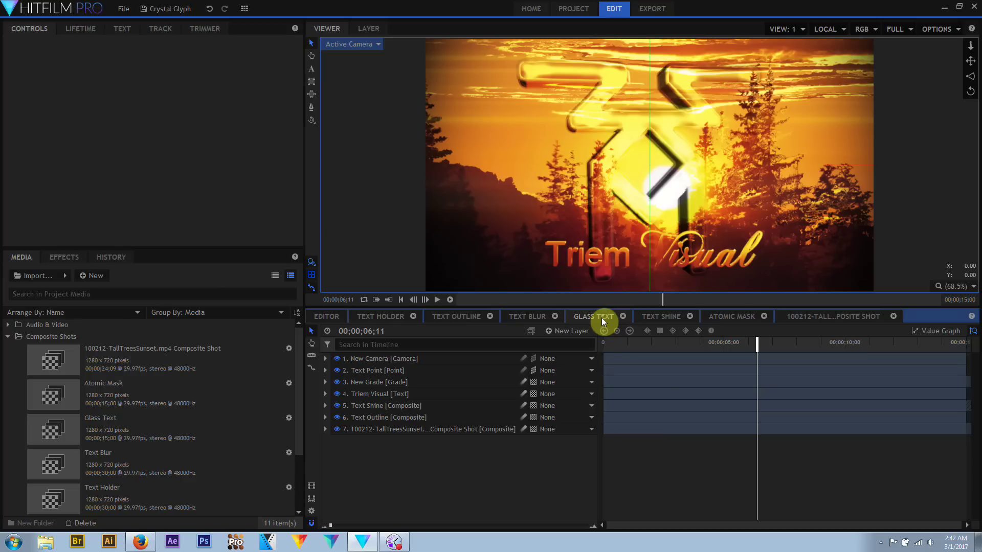
pyautogui.click(384, 417)
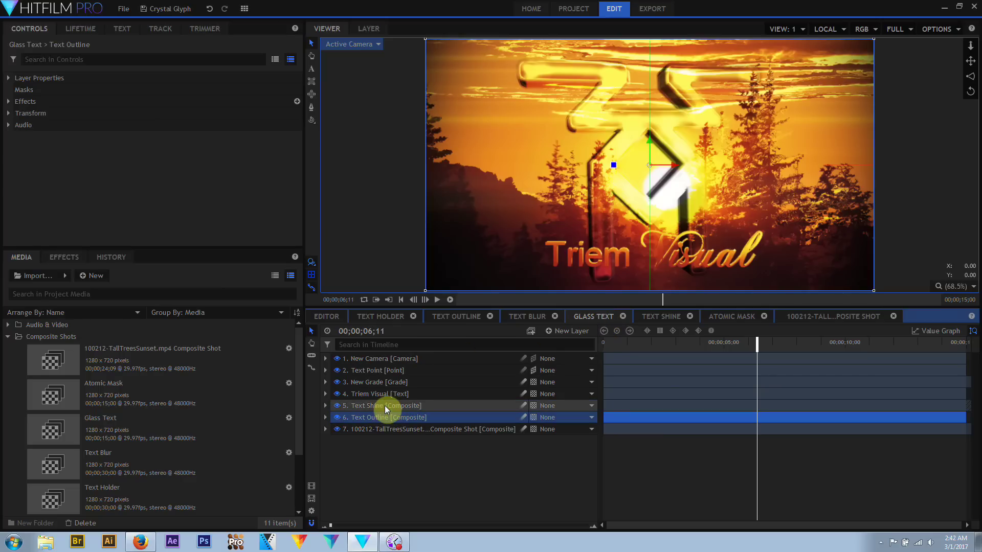
pyautogui.keyDown('ctrl'); pyautogui.click(384, 406); pyautogui.keyUp('ctrl')
pyautogui.rightClick(385, 406)
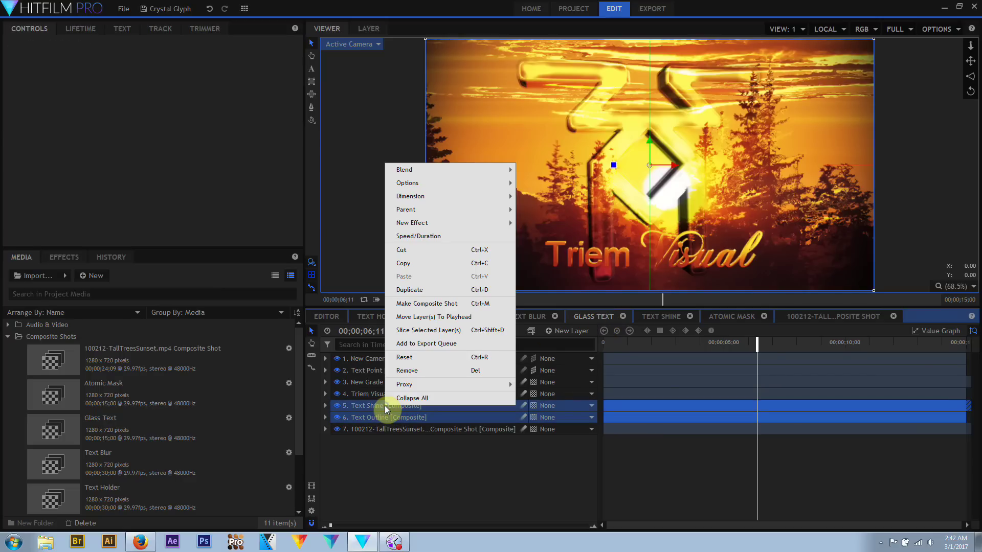
pyautogui.click(409, 308)
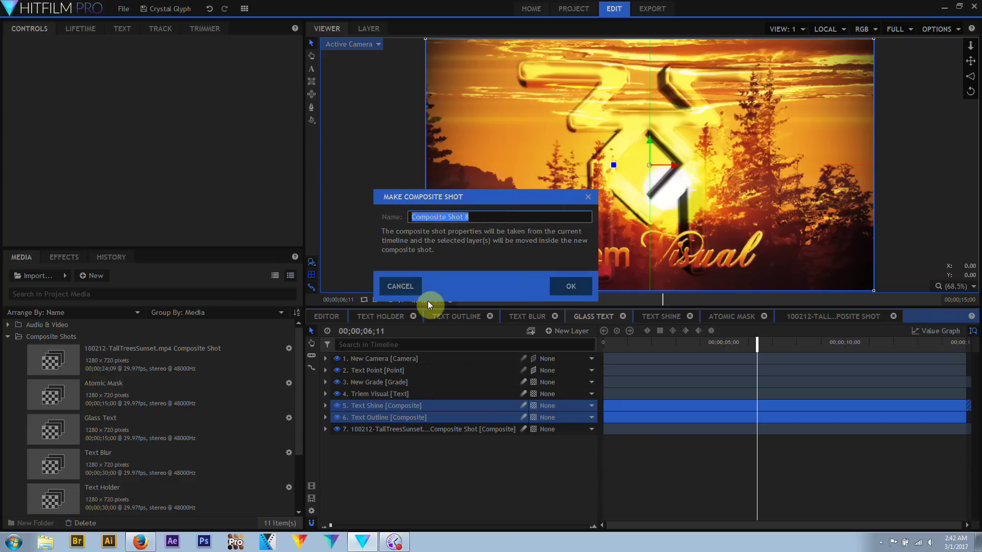
pyautogui.click(427, 301)
pyautogui.click(389, 229)
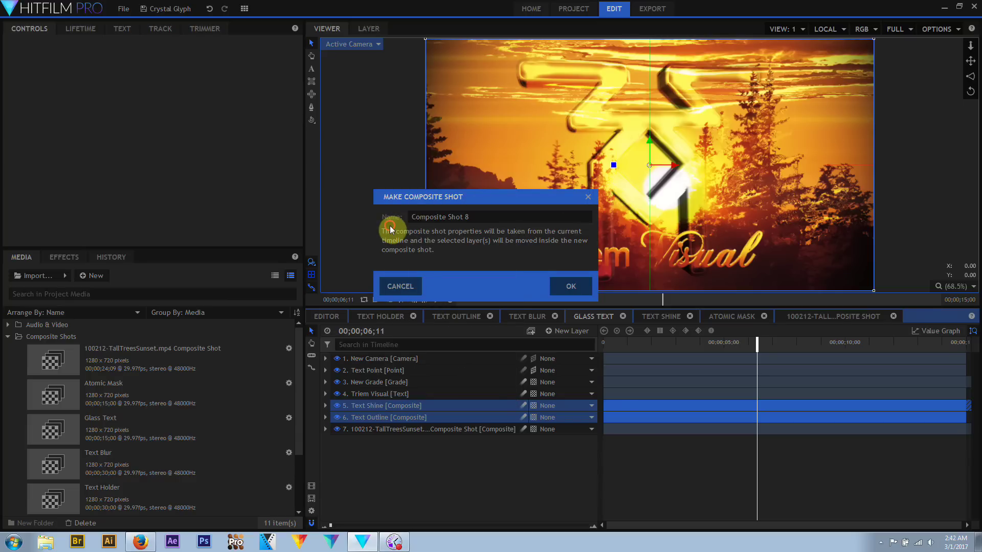
pyautogui.click(484, 215)
pyautogui.write('Text Shine and Outline')
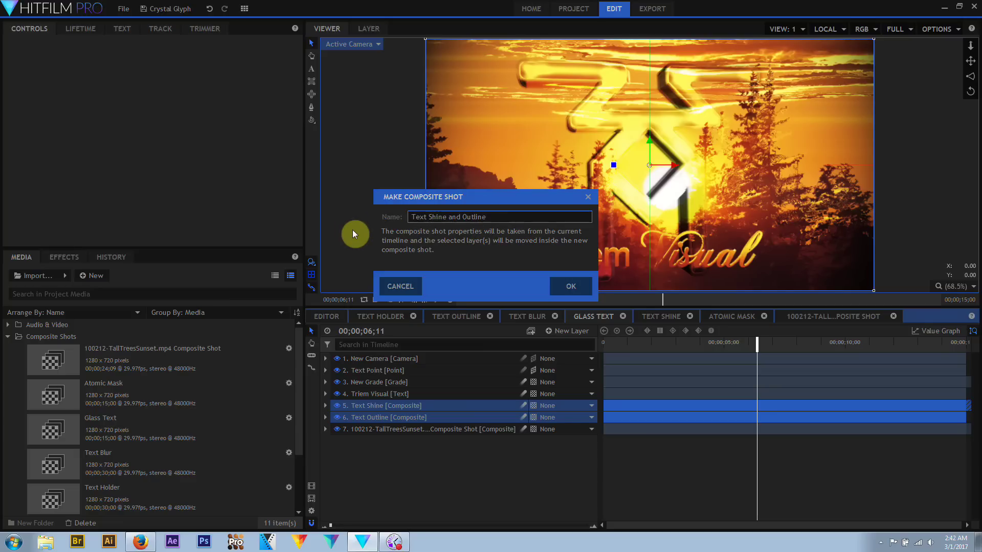
pyautogui.press('Return')
pyautogui.moveTo(605, 342); pyautogui.dragTo(778, 340)
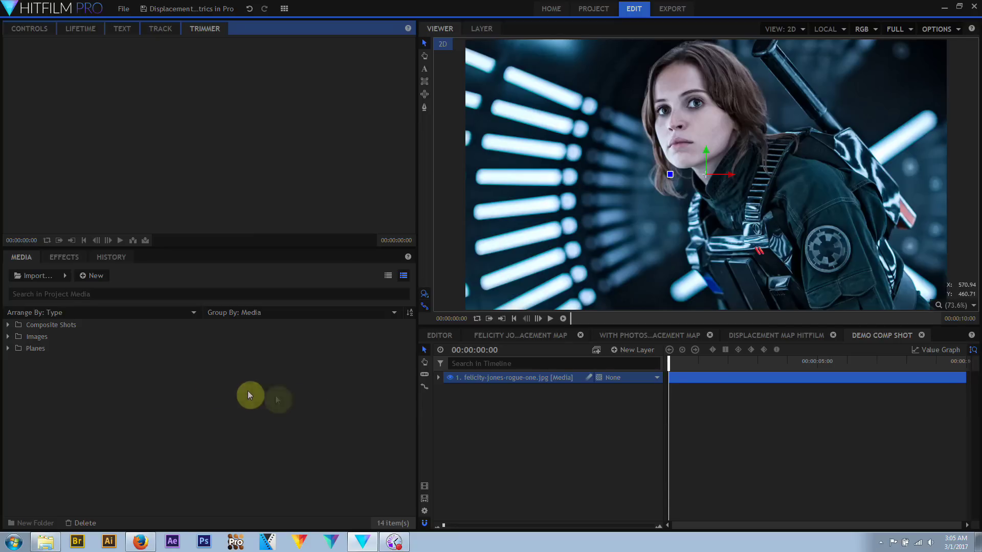
# Step: Nest the Displacement Map Hitfilm composite shot above the image in Demo Comp Shot and duplicate it in the project media
pyautogui.click(7, 325)
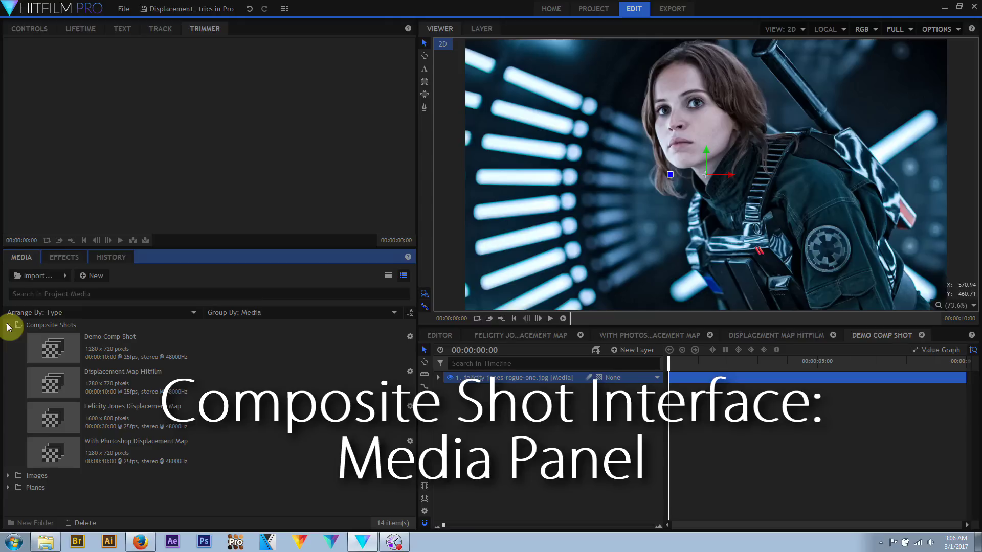
pyautogui.moveTo(121, 381); pyautogui.dragTo(497, 376)
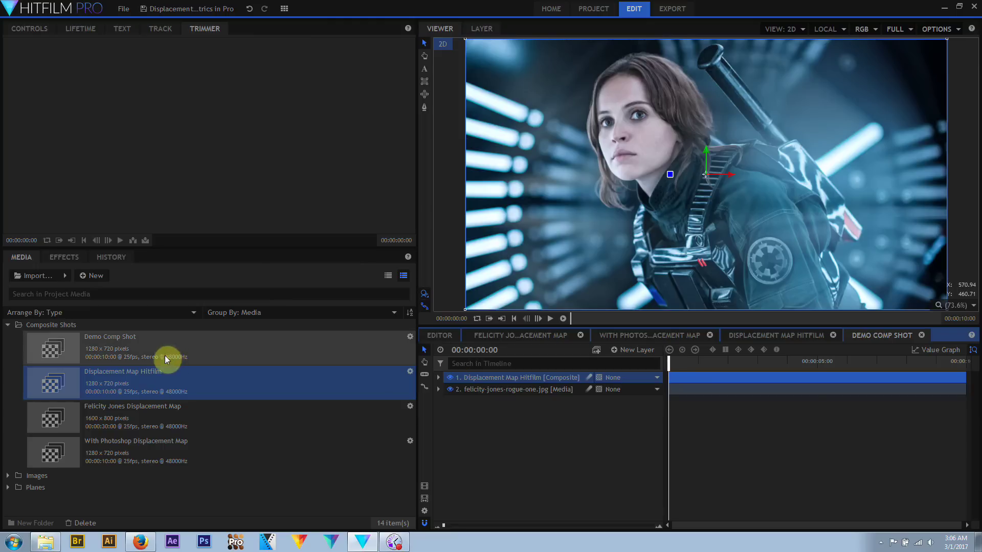
pyautogui.rightClick(170, 384)
pyautogui.click(204, 284)
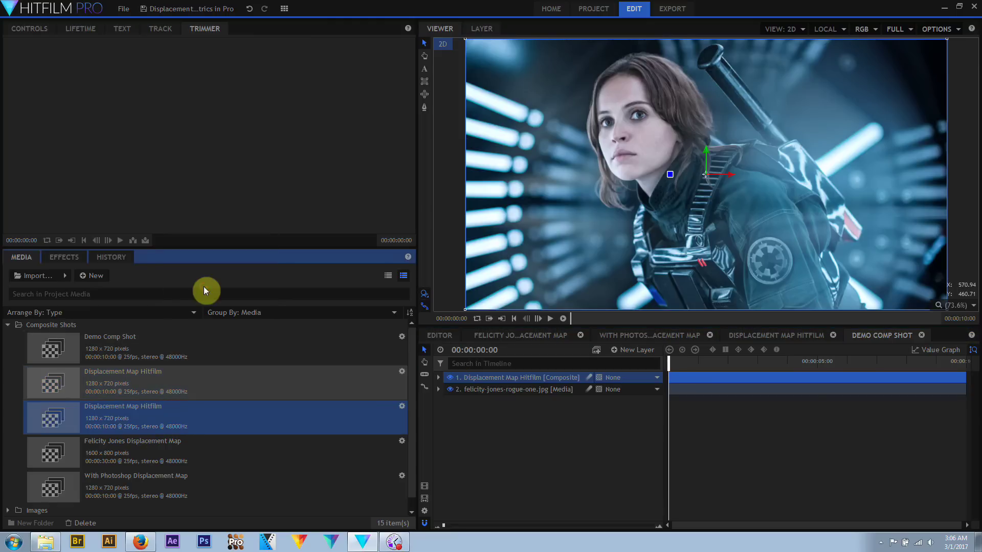
# Step: Rename the duplicated composite shot as Duplicated Displacement Map Hitfilm
pyautogui.click(163, 414)
pyautogui.rightClick(161, 411)
pyautogui.click(197, 335)
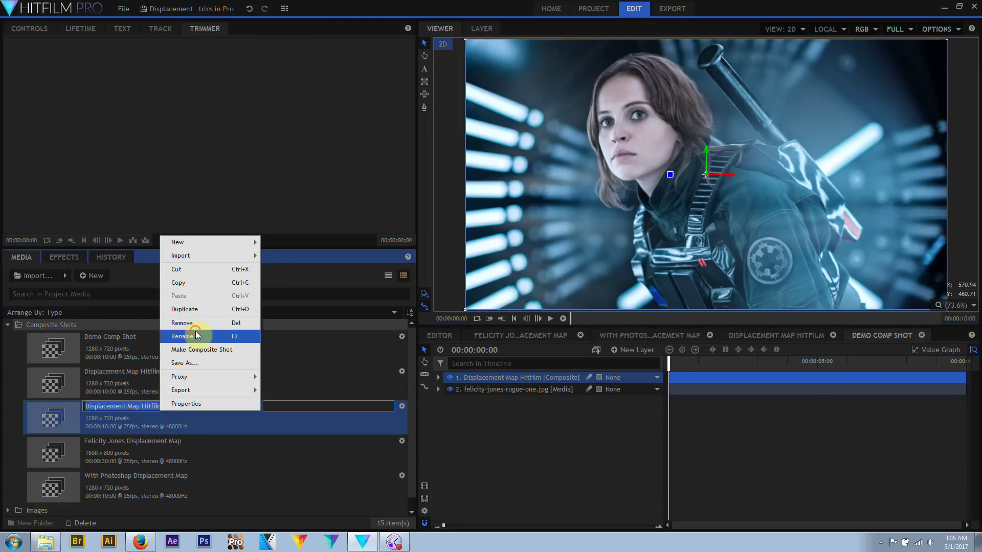
pyautogui.write('Dup')
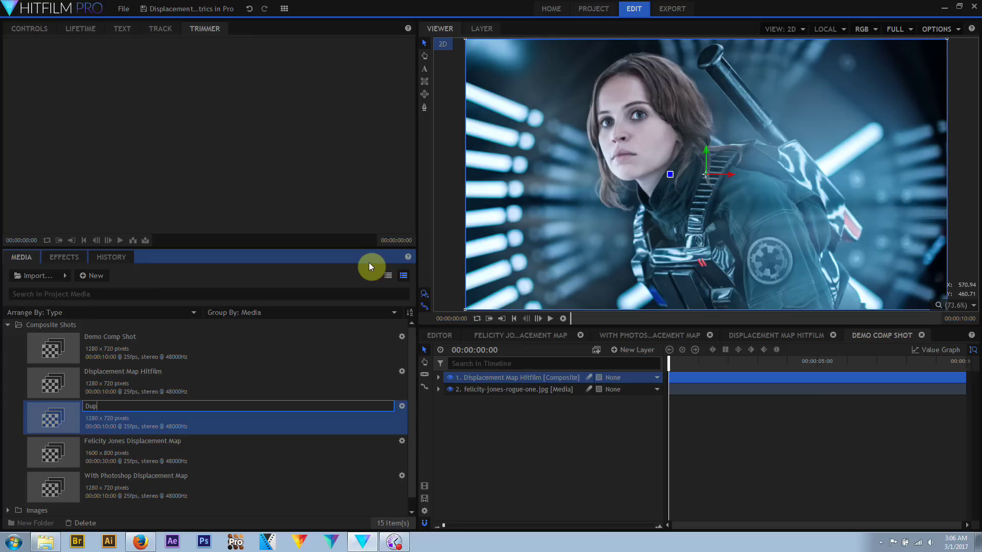
pyautogui.write('licated Displacement Map Hitfilm')
pyautogui.press('Return')
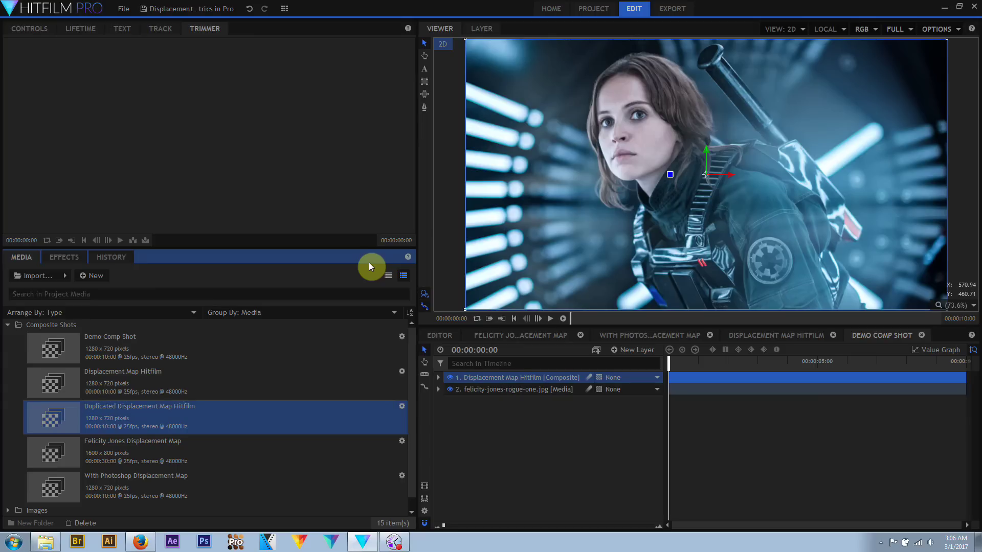
# Step: Group the project media by folder and place Duplicated Displacement Map Hitfilm in a new folder named Demo Folder
pyautogui.click(272, 312)
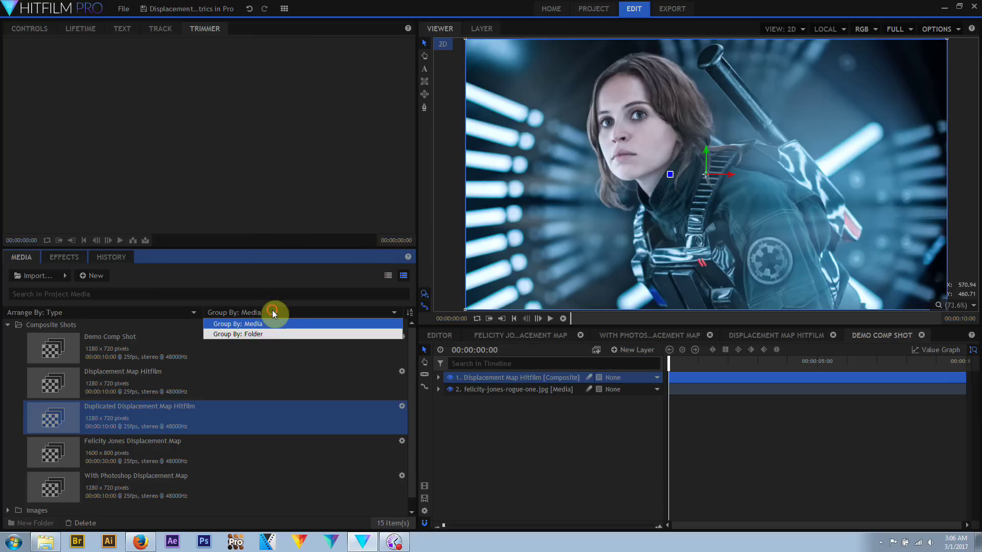
pyautogui.click(270, 336)
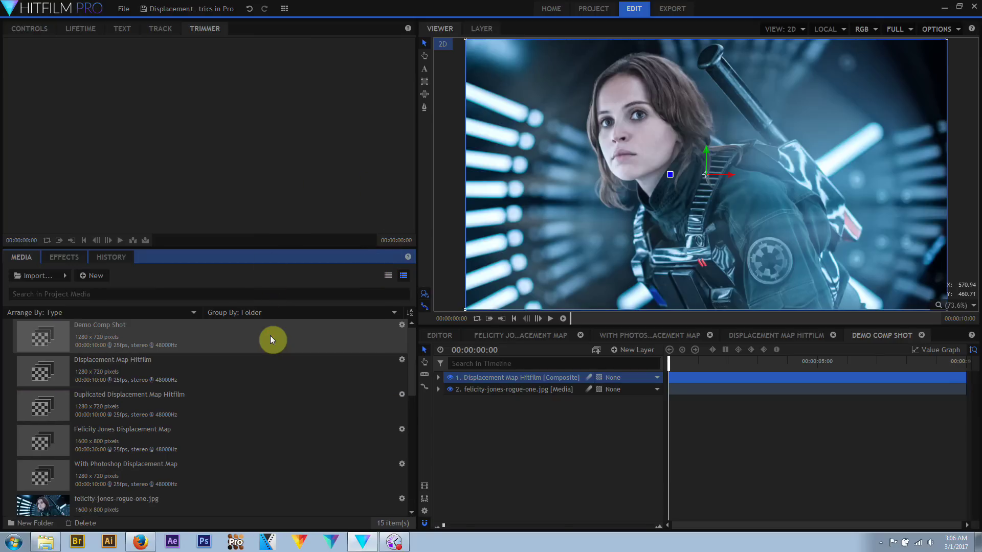
pyautogui.click(25, 523)
pyautogui.write('Demo Folder')
pyautogui.press('Return')
pyautogui.moveTo(170, 428); pyautogui.dragTo(58, 327)
# Step: Place Duplicated Displacement Map Hitfilm at the start of the Video 1 track in the Editor timeline
pyautogui.click(440, 335)
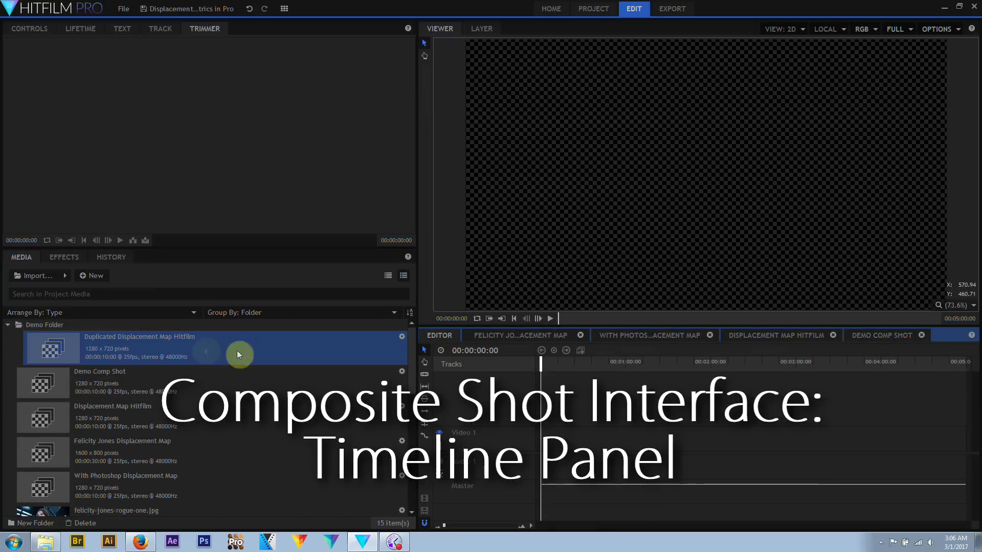
pyautogui.moveTo(179, 345); pyautogui.dragTo(546, 443)
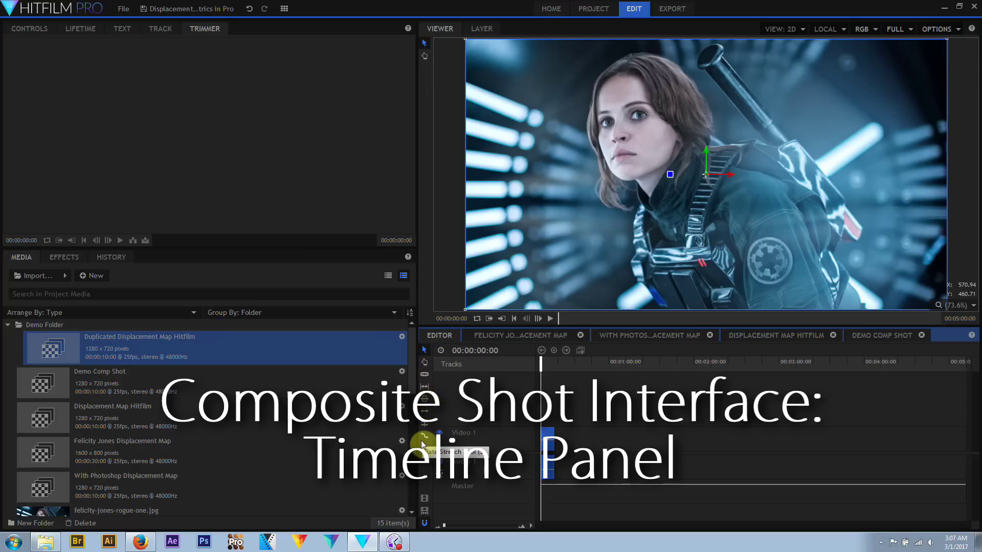
# Step: Slice the felicity-jones-rogue-one.jpg layer at 00:00:04:11 in the Displacement Map Hitfilm composite shot
pyautogui.click(745, 336)
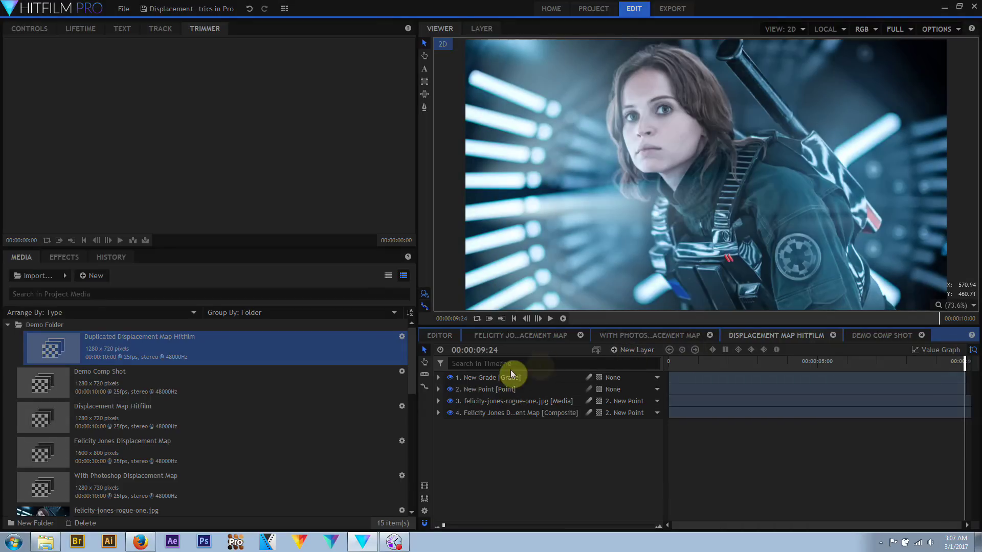
pyautogui.click(427, 375)
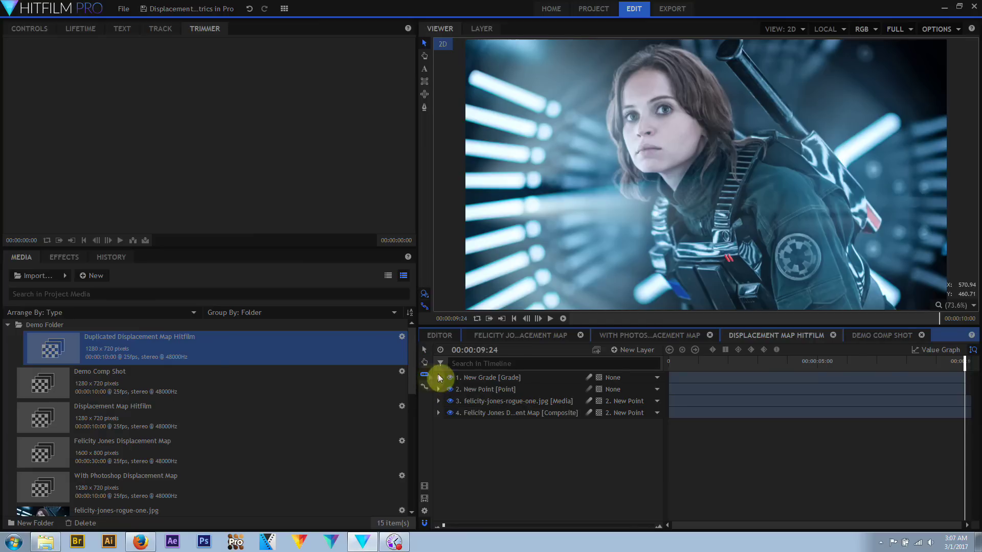
pyautogui.click(801, 362)
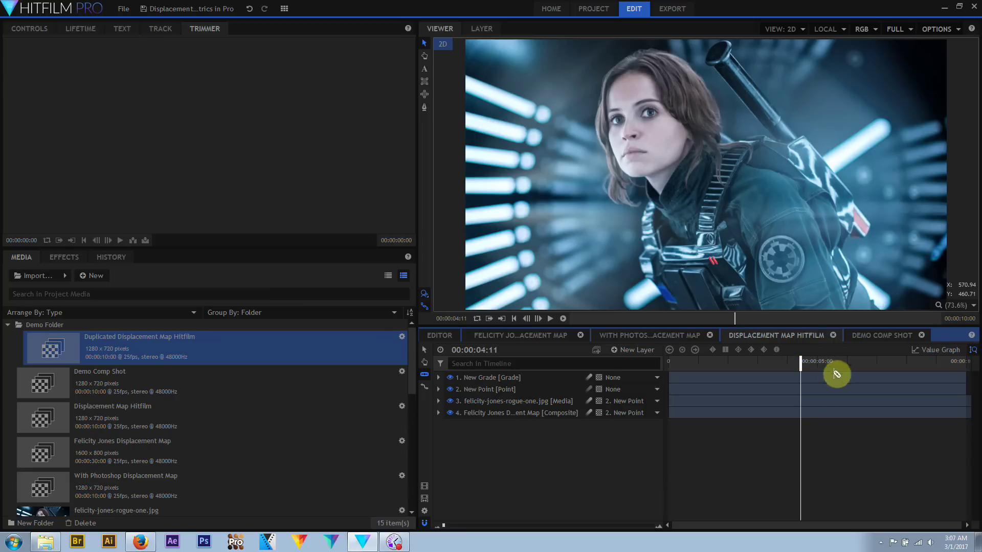
pyautogui.click(801, 401)
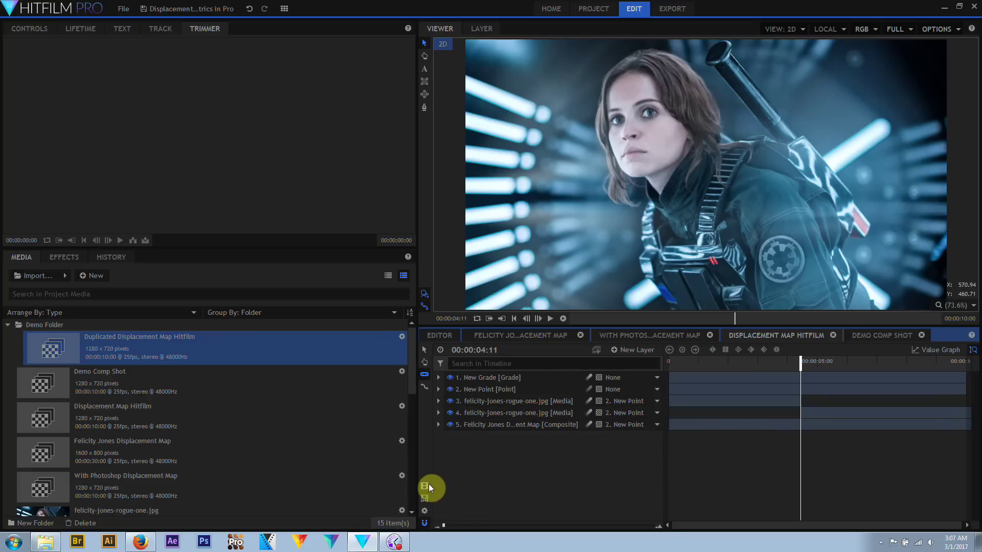
# Step: Rename the open composite shot as Hitfilm Displacement Map in its properties
pyautogui.moveTo(445, 525); pyautogui.dragTo(492, 532)
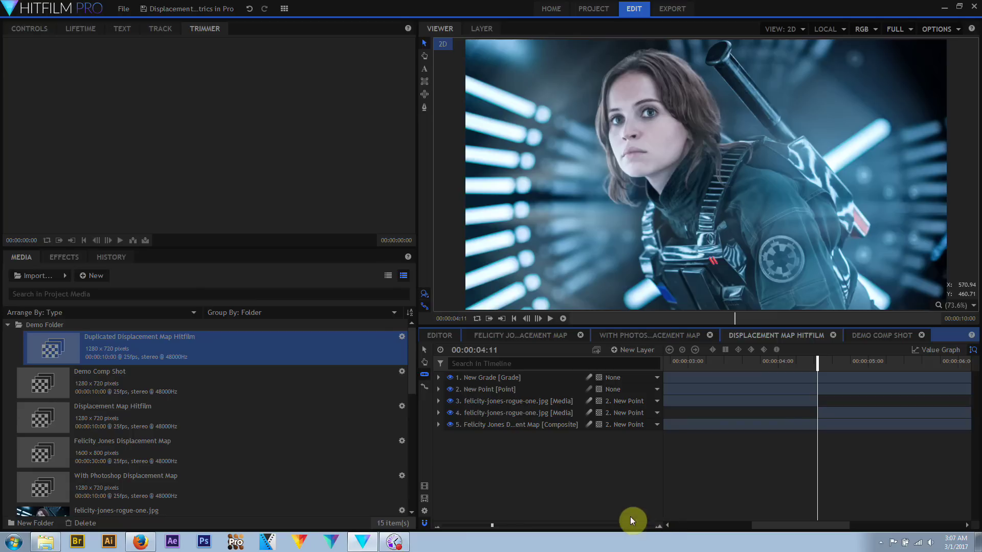
pyautogui.click(425, 512)
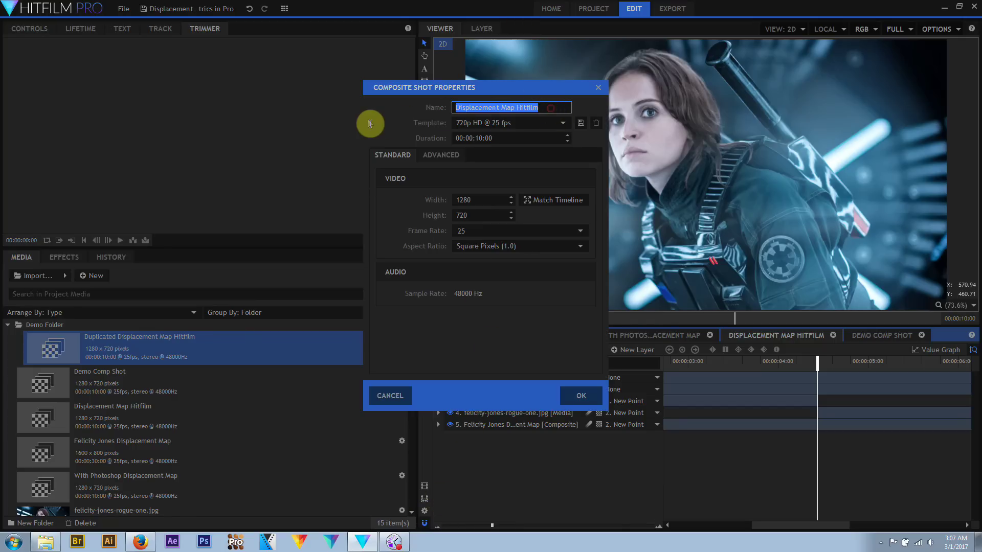
pyautogui.write('Hitfilm ')
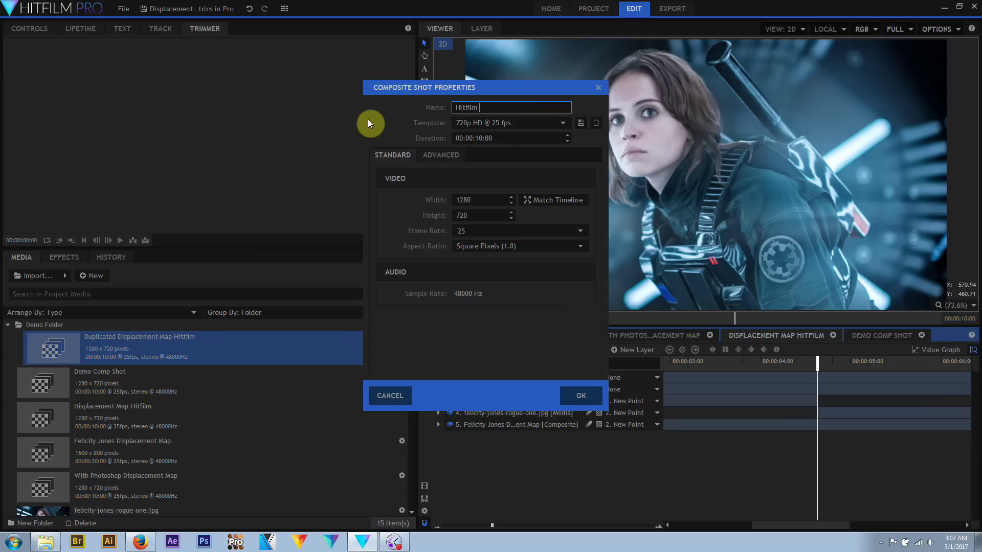
pyautogui.write('Displacement Map')
pyautogui.press('Return')
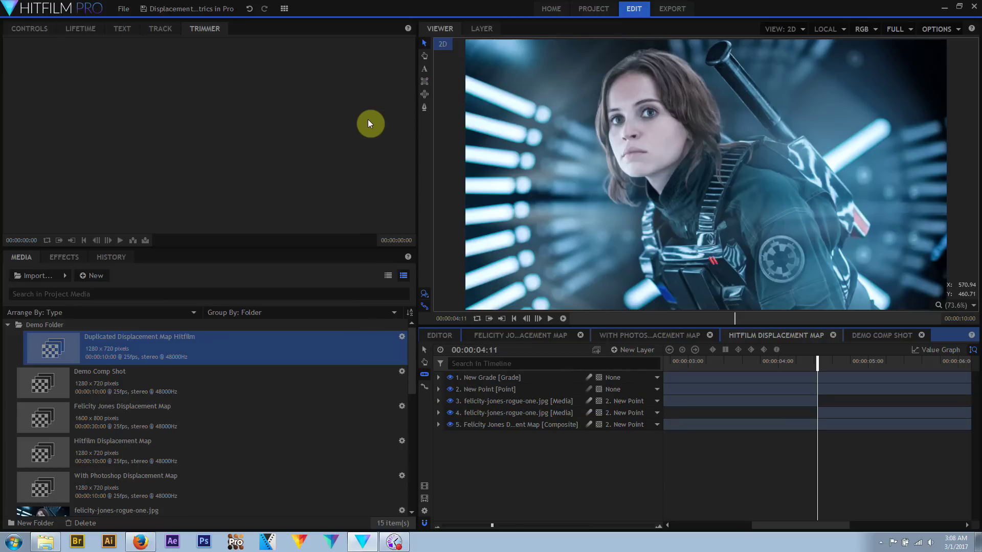
# Step: Filter the timeline's layer properties by scale and clear the search
pyautogui.click(506, 363)
pyautogui.write('scale')
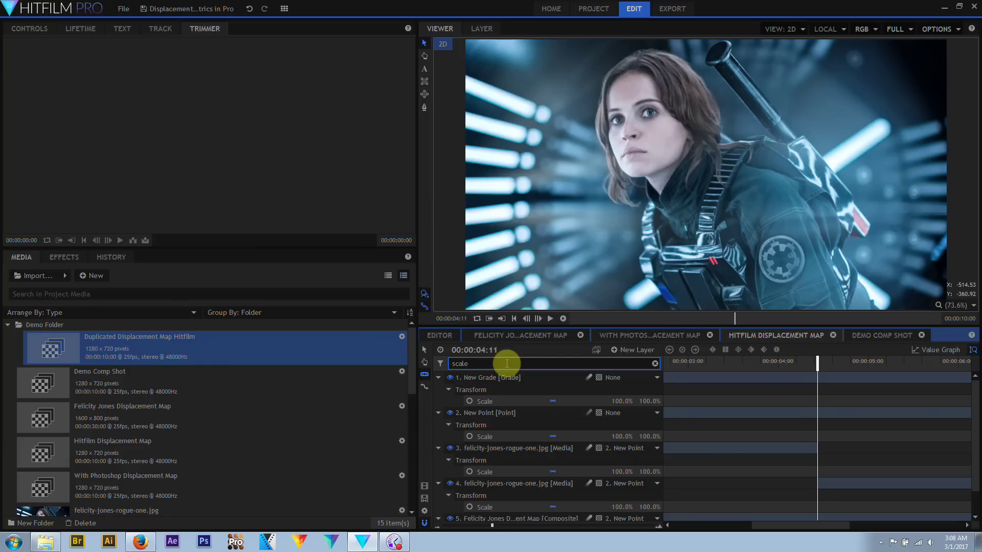
pyautogui.doubleClick(460, 364)
pyautogui.click(441, 363)
pyautogui.click(656, 363)
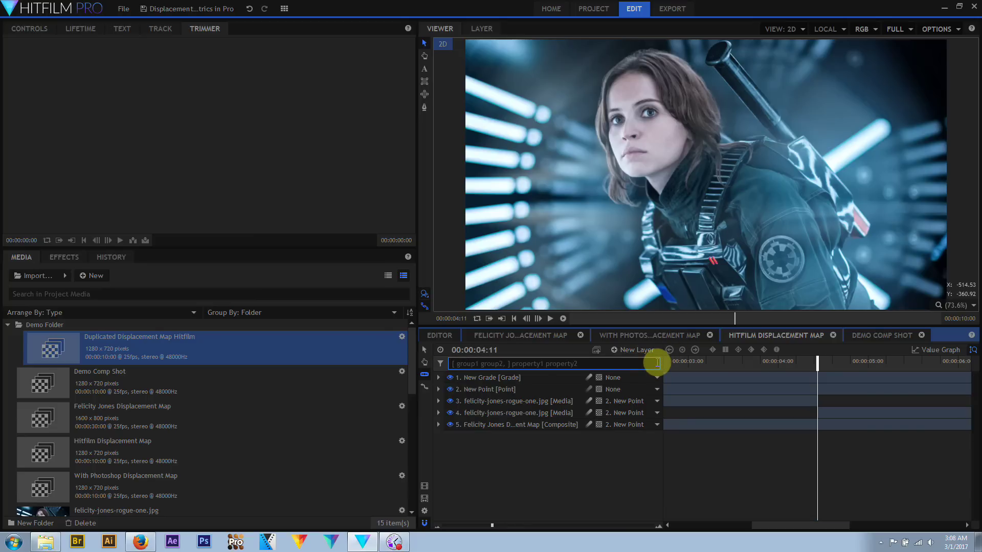
pyautogui.click(622, 352)
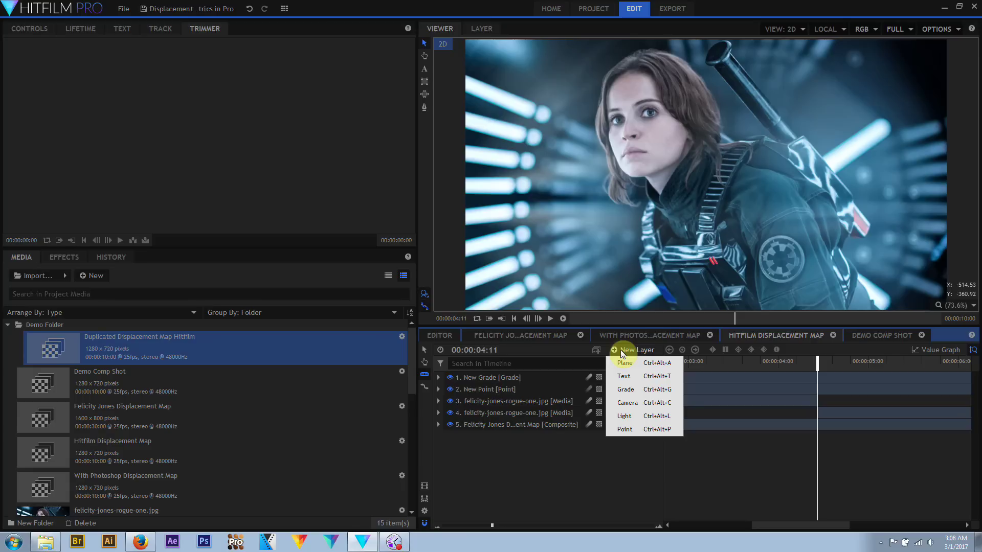
pyautogui.click(583, 351)
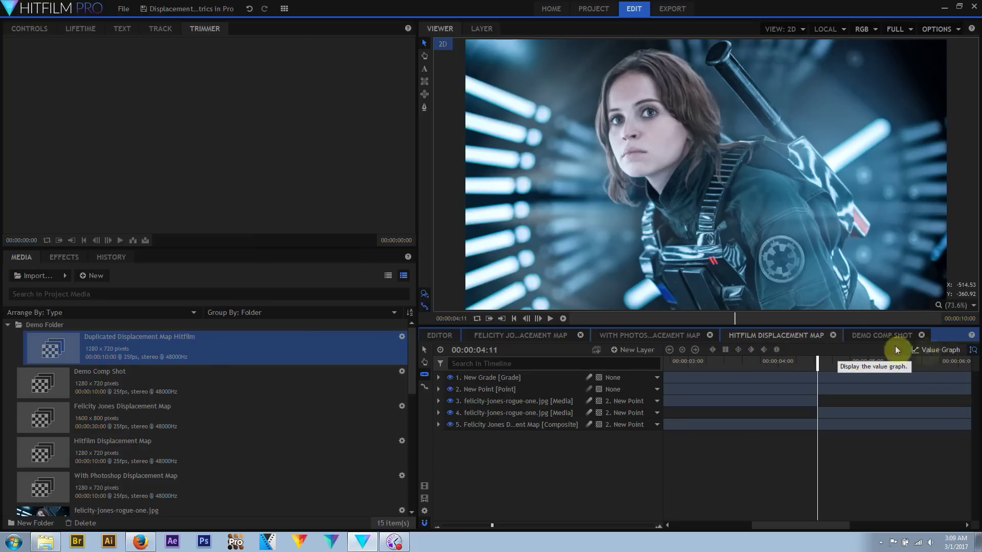
# Step: Set the composite shot timeline's current time to display as frames
pyautogui.rightClick(493, 350)
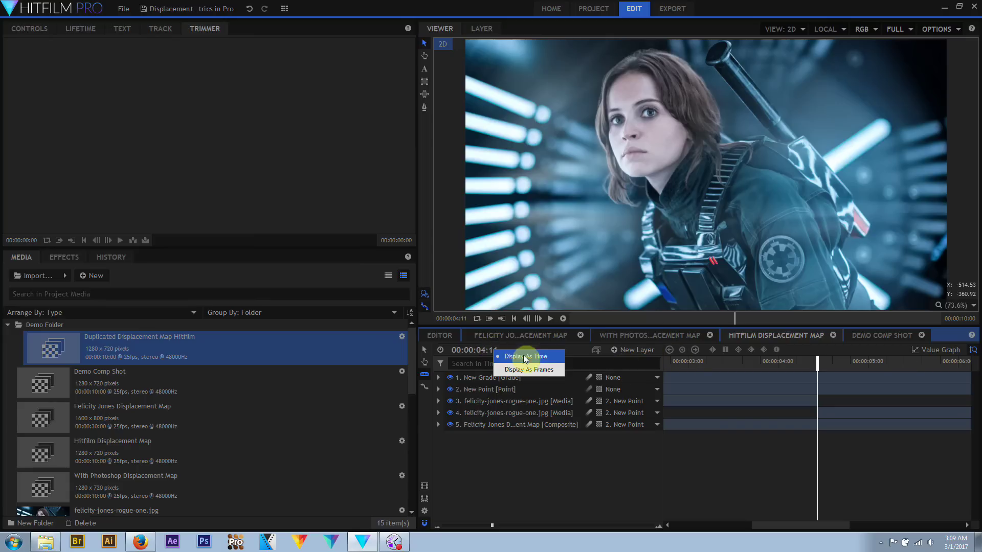
pyautogui.click(542, 371)
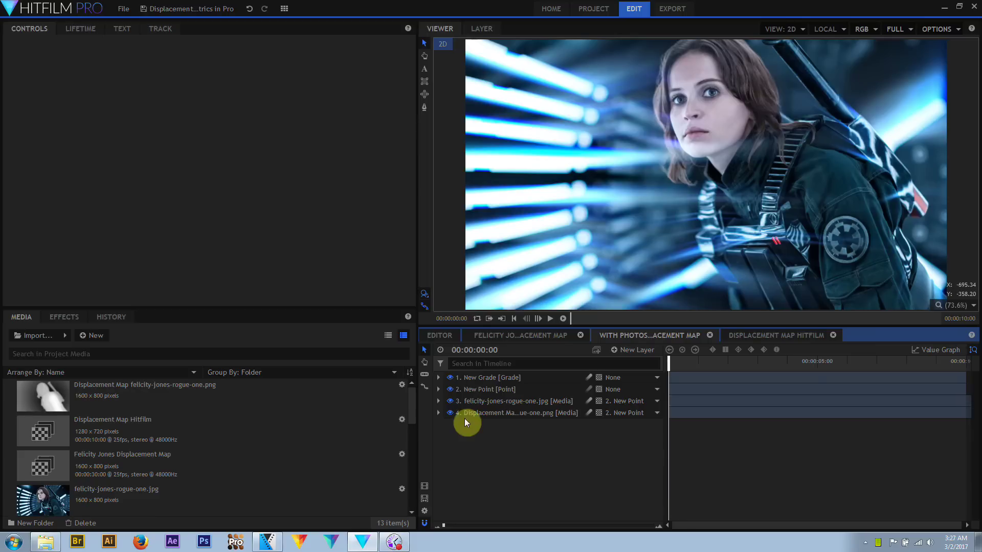
# Step: Hide the felicity-jones-rogue-one.jpg layer in the Photoshop displacement map composite shot and show it again
pyautogui.click(450, 402)
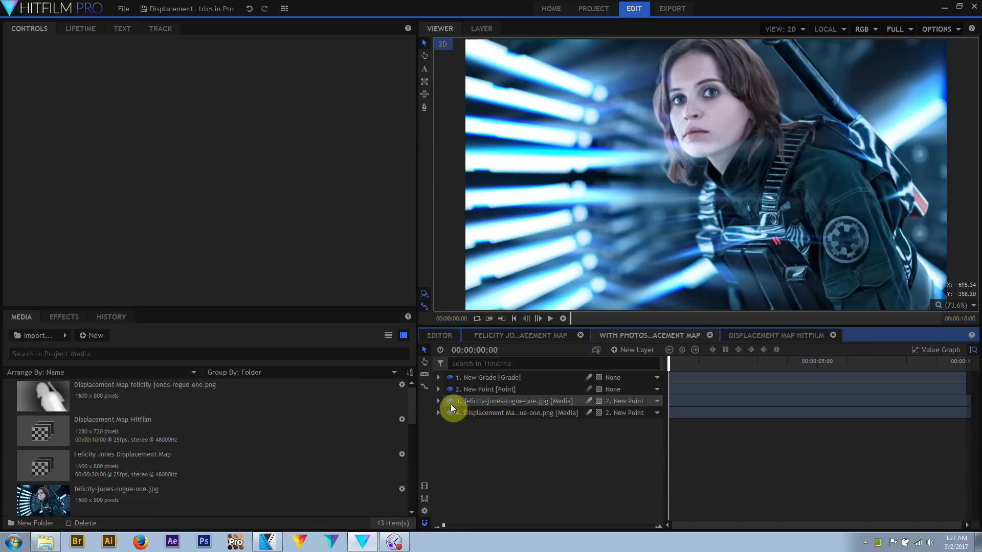
pyautogui.click(450, 402)
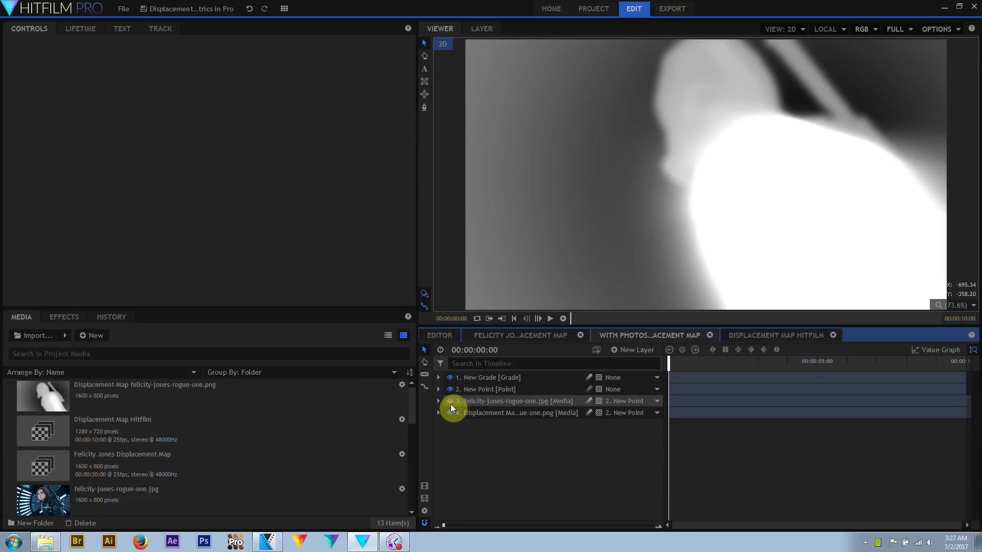
pyautogui.click(450, 402)
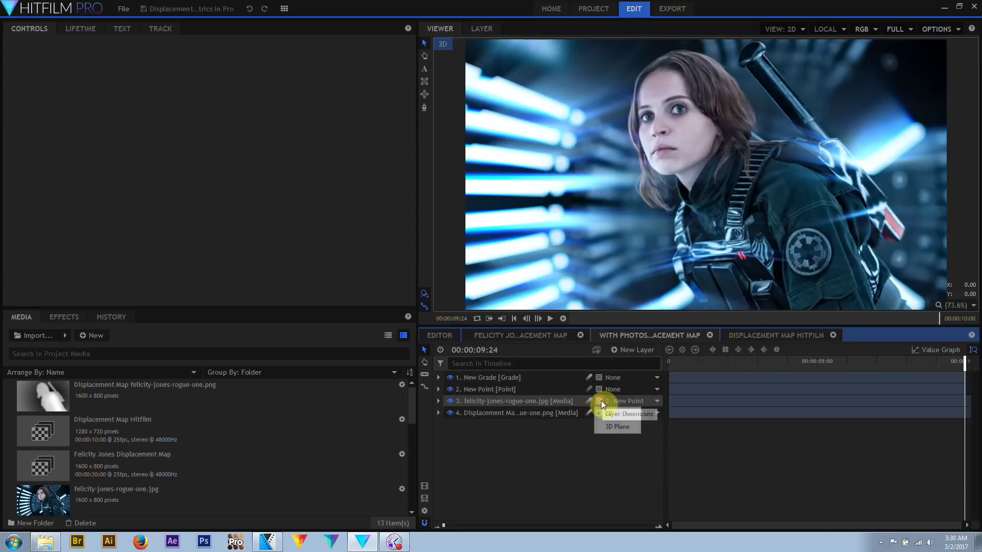
# Step: Convert the felicity-jones-rogue-one.jpg layer to a 3D Plane and reopen its layer dimension options
pyautogui.click(615, 432)
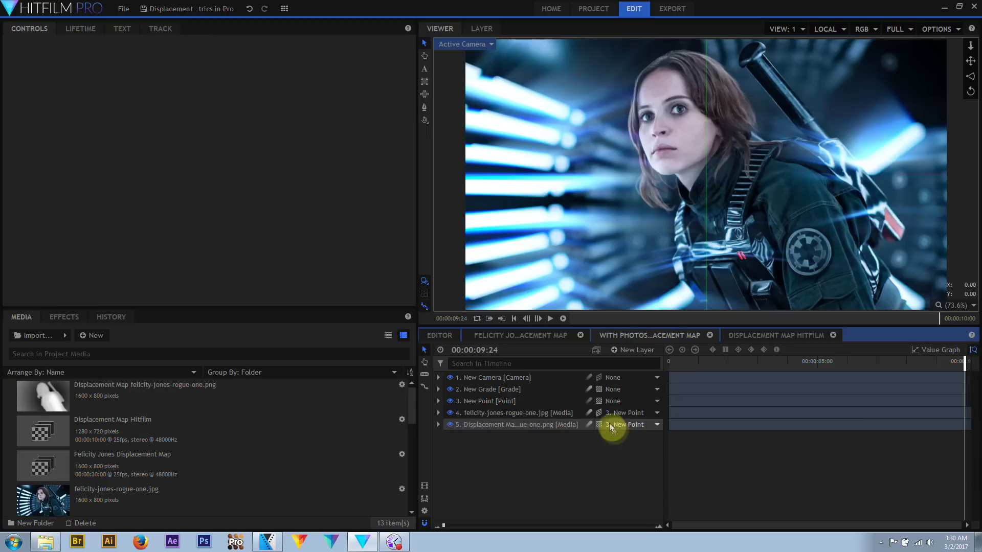
pyautogui.click(602, 416)
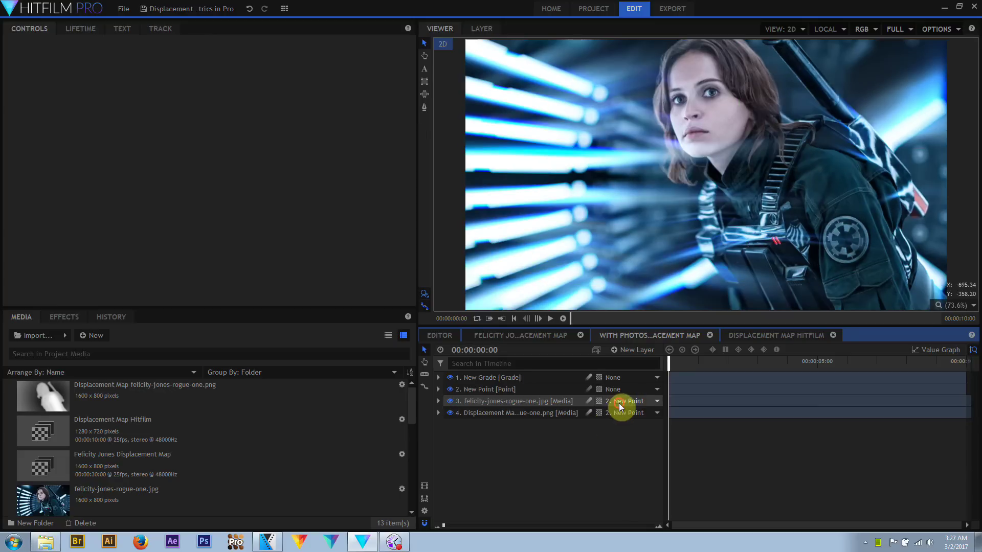
# Step: Set the felicity-jones-rogue-one.jpg layer's parent to None, and parent it to New Point again
pyautogui.click(619, 403)
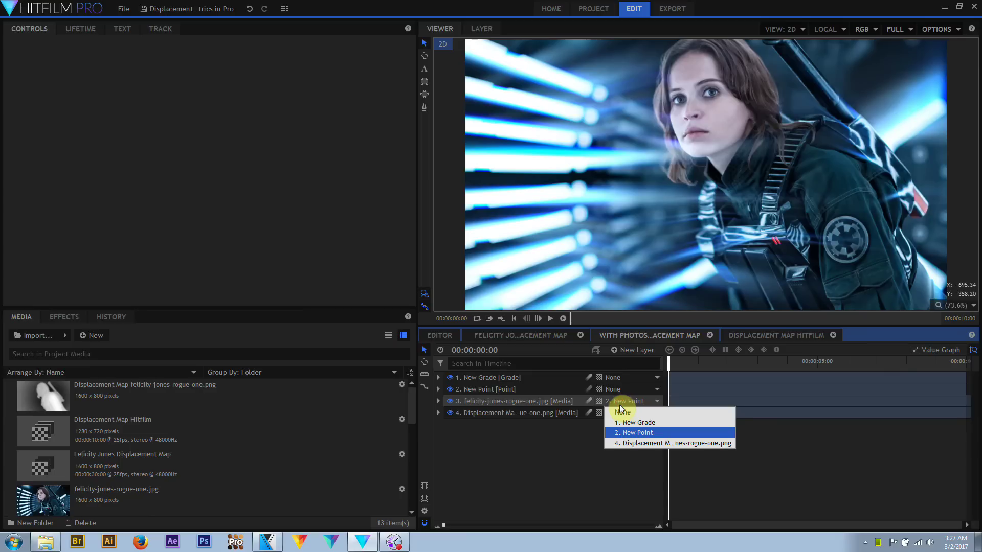
pyautogui.click(622, 412)
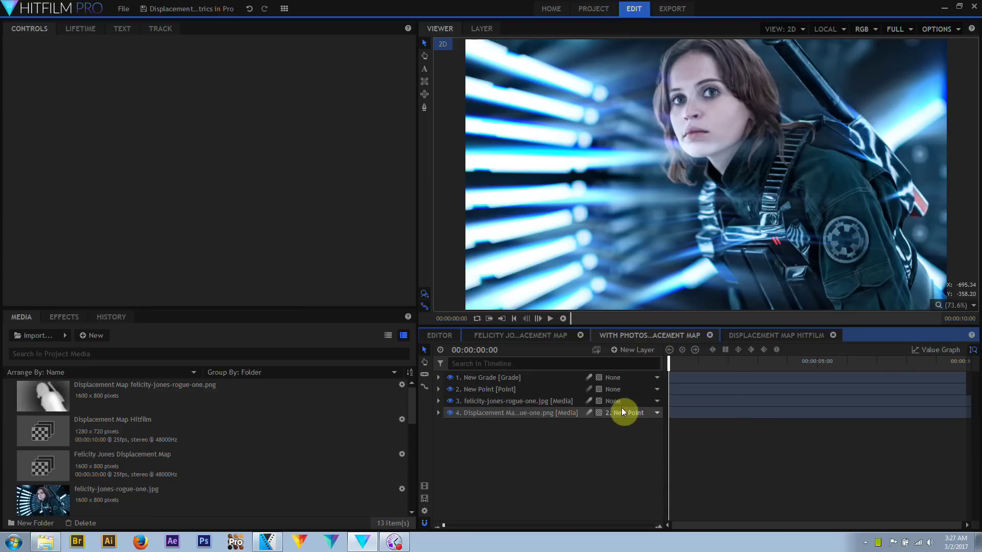
pyautogui.click(621, 404)
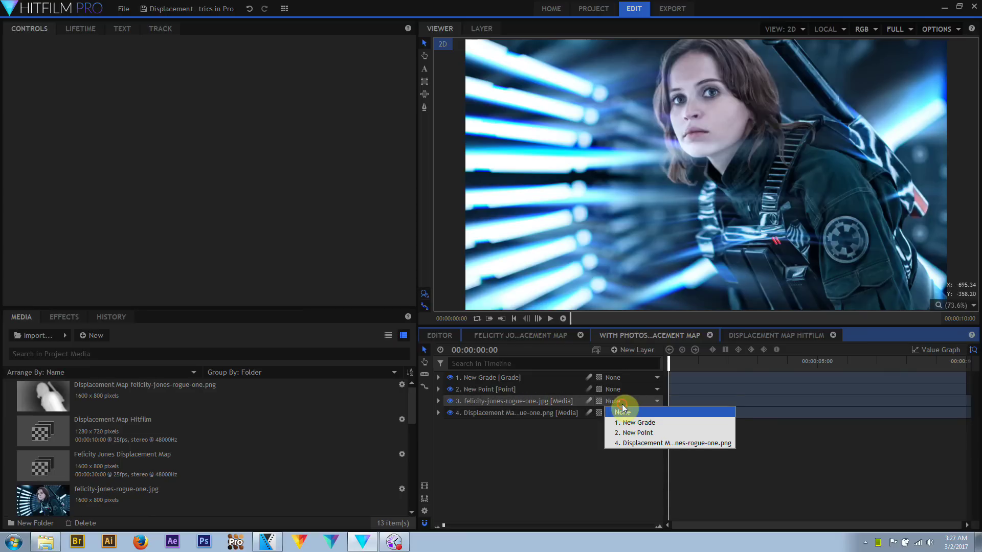
pyautogui.click(629, 432)
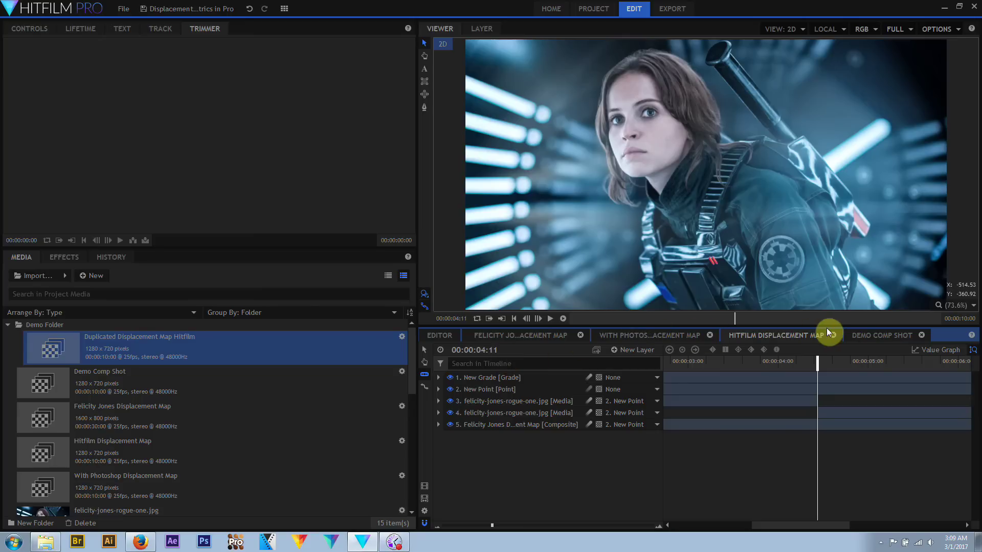
# Step: Close all the open composite shot timelines and open the Duplicated Displacement Map Hitfilm composite shot
pyautogui.click(833, 335)
pyautogui.click(797, 336)
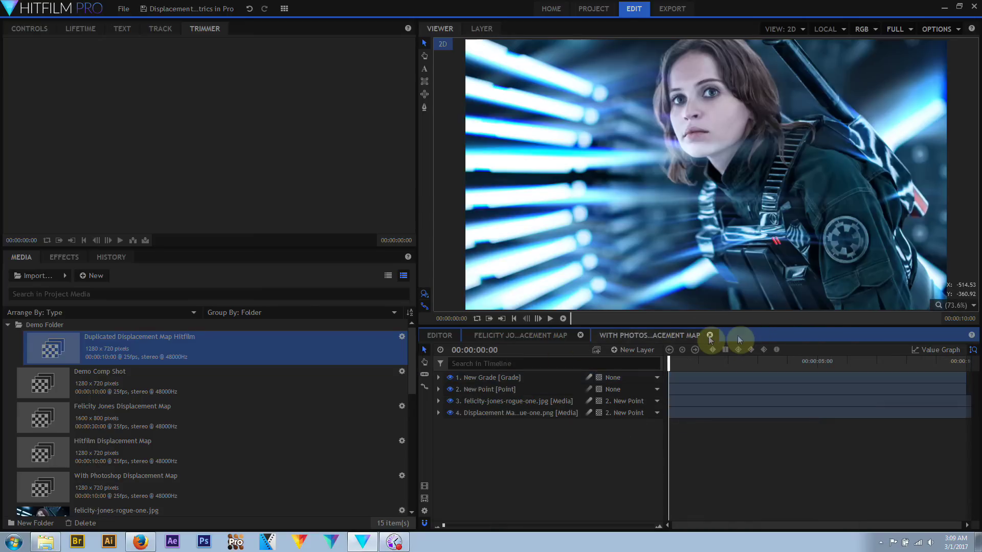
pyautogui.click(715, 336)
pyautogui.click(580, 335)
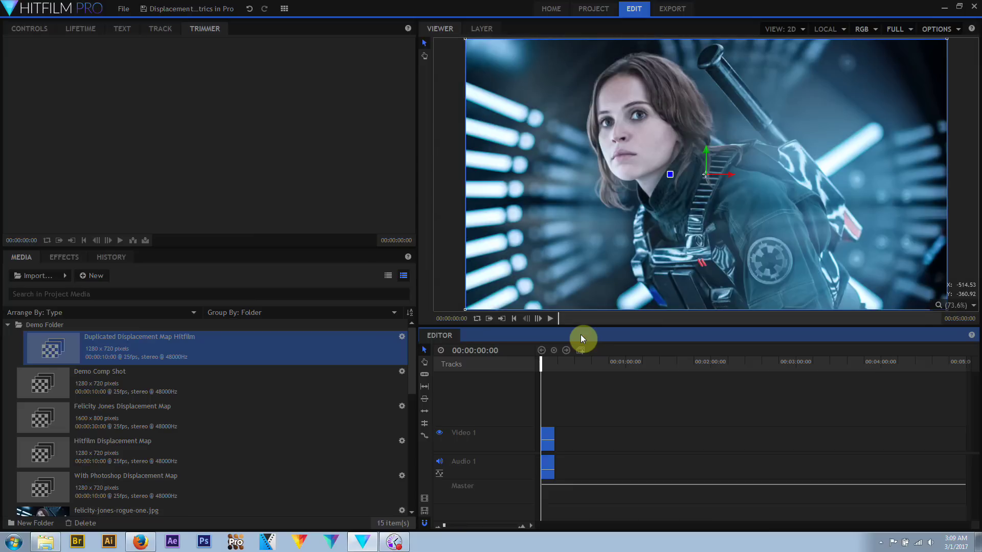
pyautogui.doubleClick(207, 360)
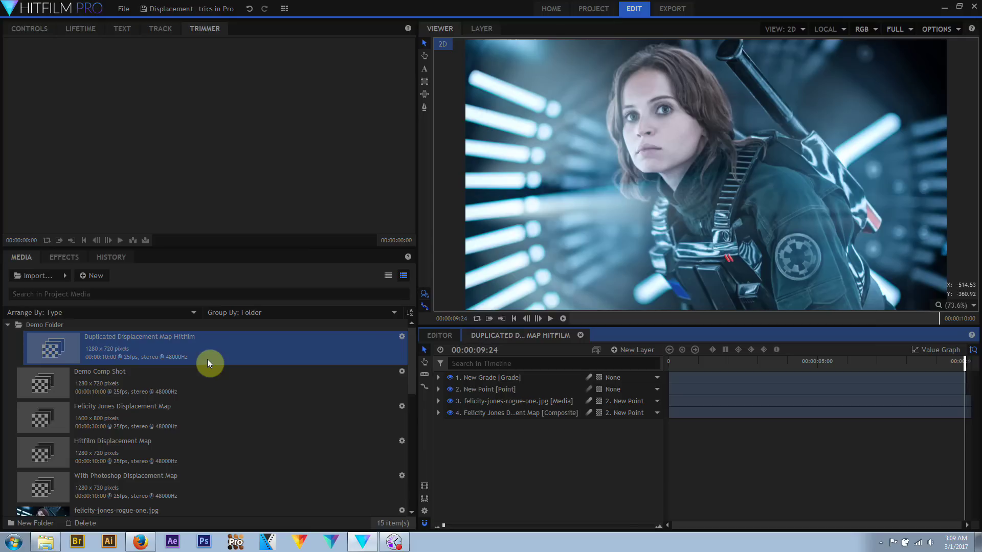
# Step: Trim The Human Brain Rotating Animation (HD).mp4 with an in point and an out point at 00:00:34:03, and insert it at 00:00:02:10
pyautogui.moveTo(157, 241); pyautogui.dragTo(322, 239)
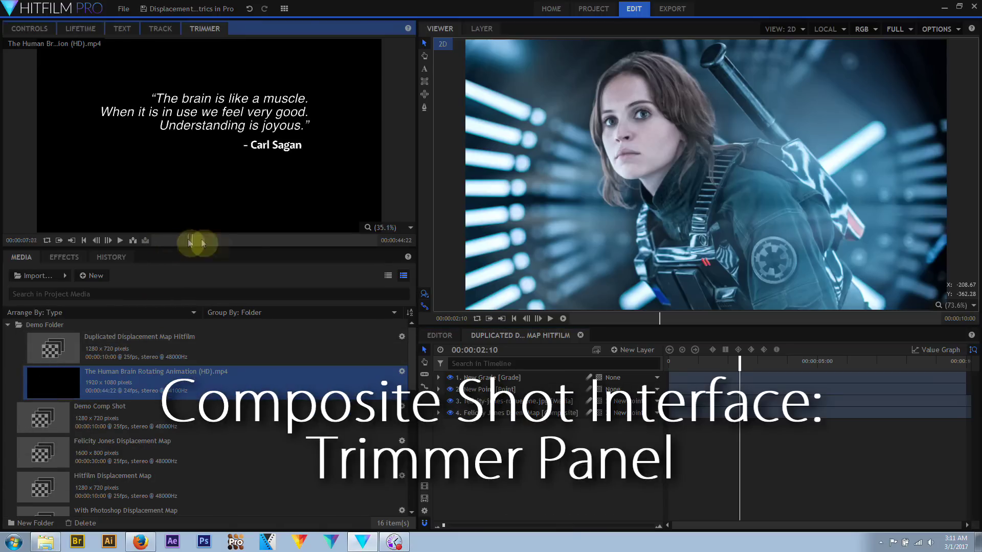
pyautogui.click(59, 240)
pyautogui.click(72, 241)
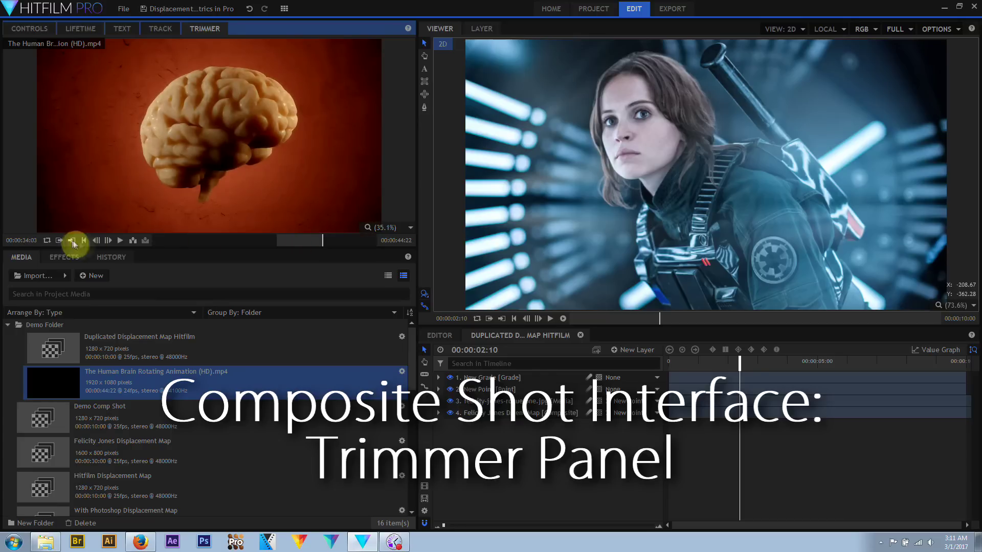
pyautogui.click(133, 242)
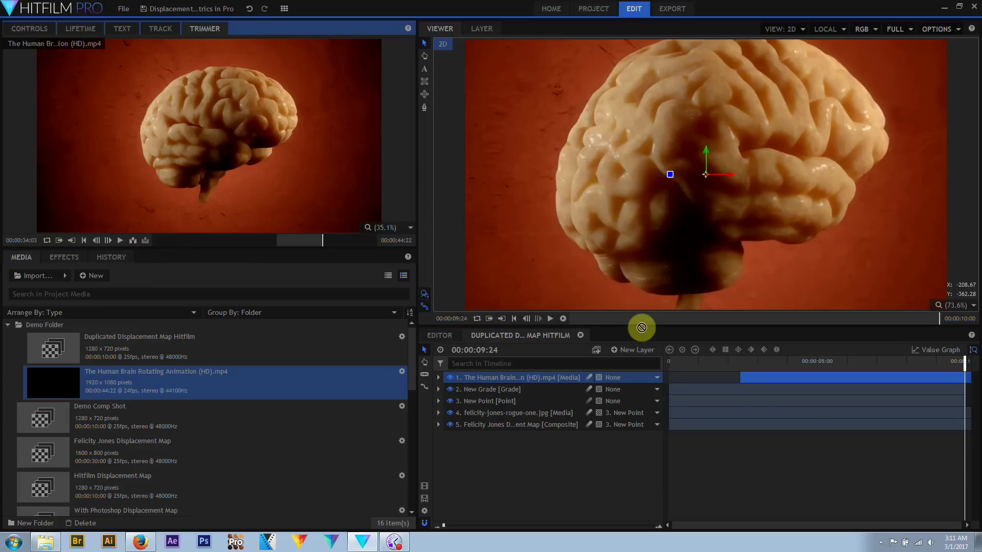
# Step: Try to load the Duplicated Displacement Map Hitfilm composite shot into the Trimmer
pyautogui.hotkey('ctrl', 'd')
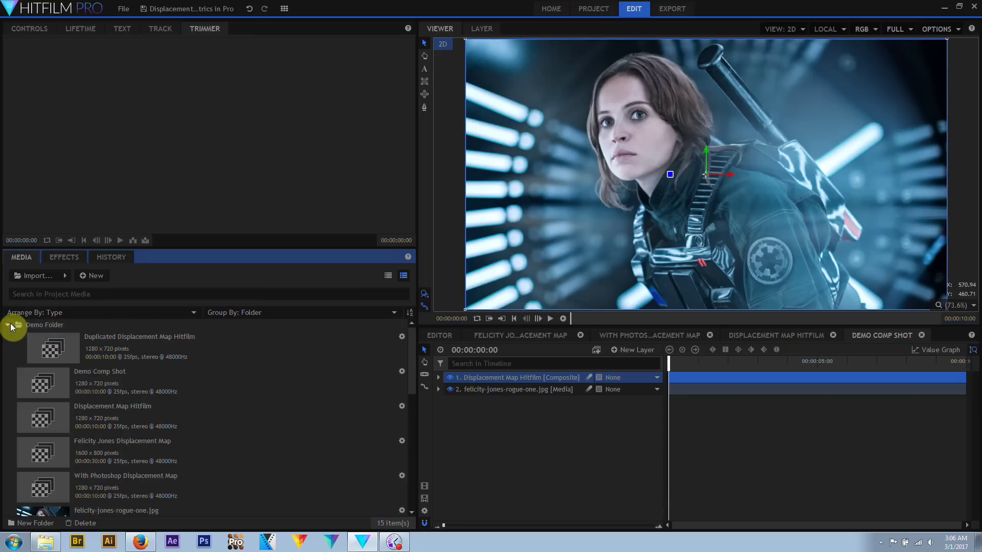
pyautogui.click(151, 347)
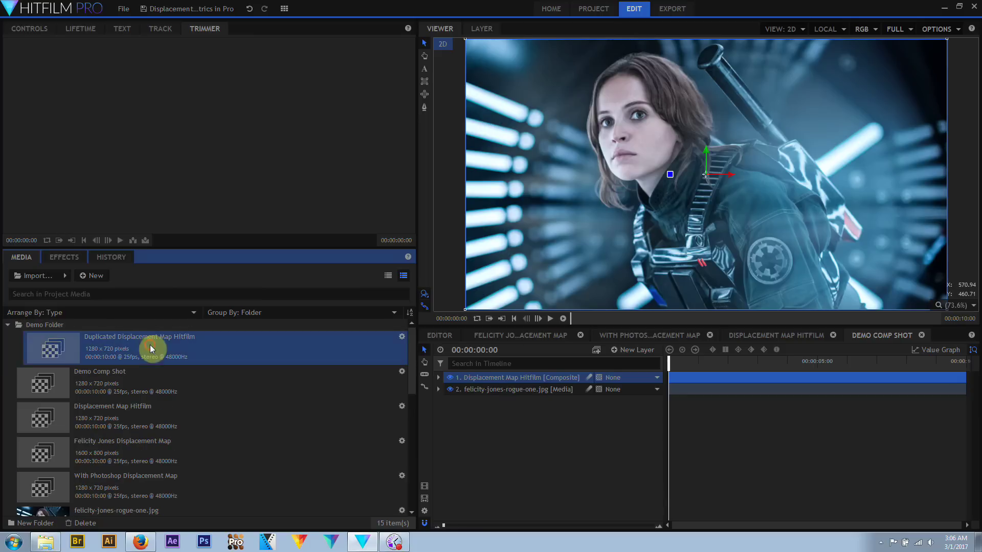
pyautogui.moveTo(152, 348); pyautogui.dragTo(193, 111)
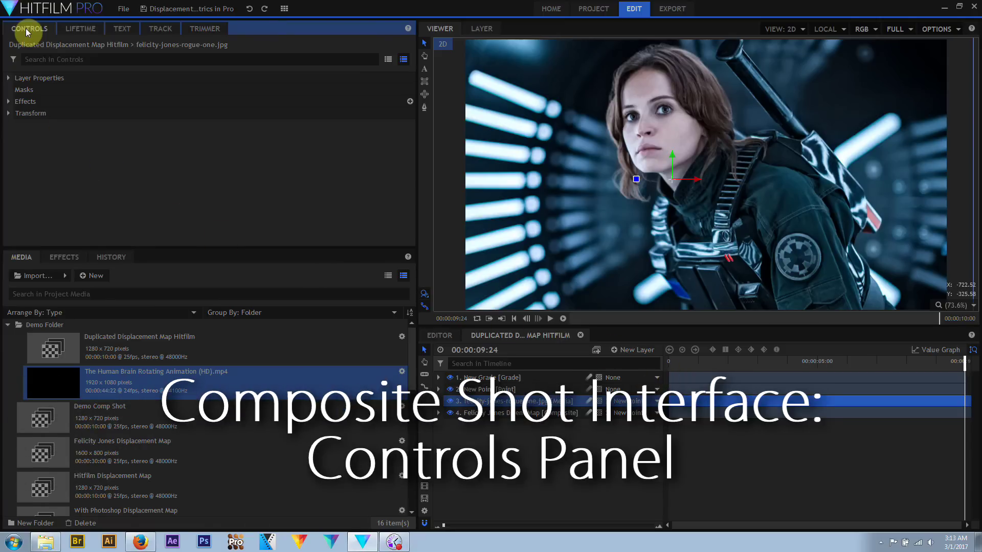
# Step: Examine the felicity-jones-rogue-one.jpg layer's Layer Properties, Effects and Transform controls, and collapse all groups
pyautogui.click(463, 405)
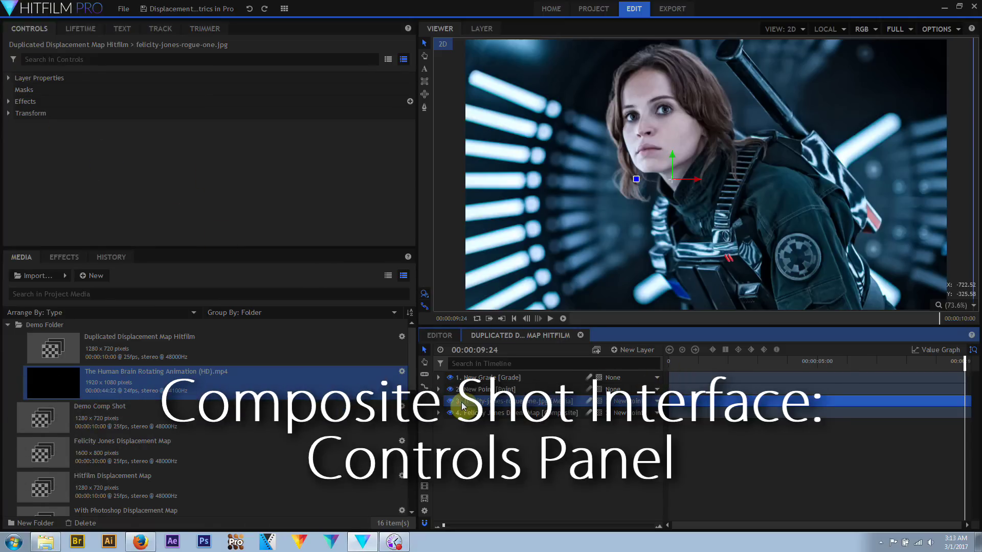
pyautogui.click(7, 78)
pyautogui.click(9, 173)
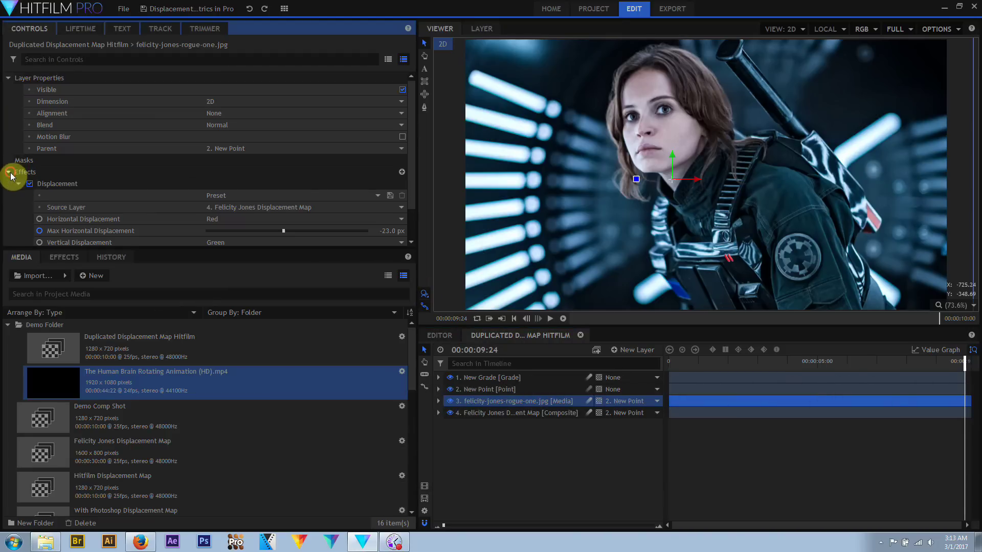
pyautogui.scroll(-1, 23, 196)
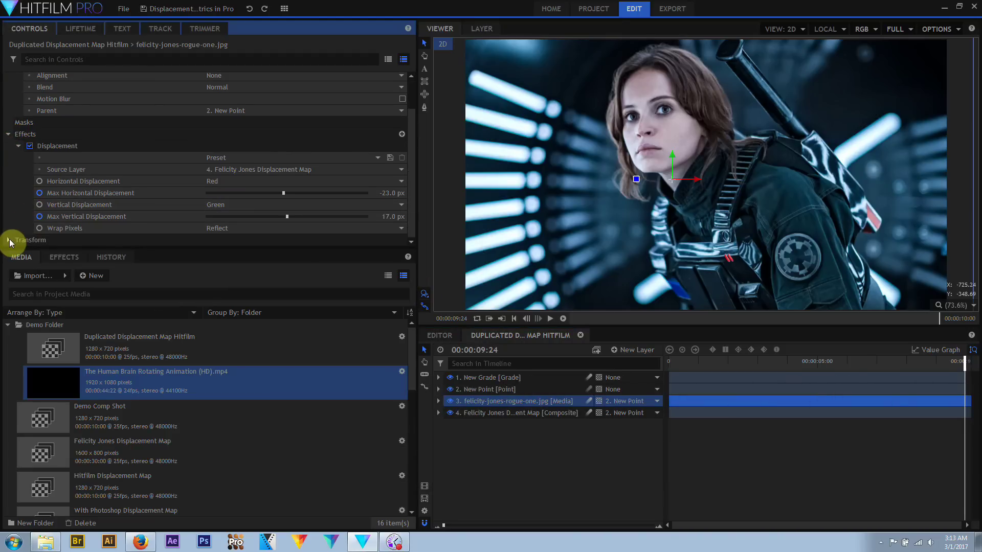
pyautogui.click(8, 240)
pyautogui.scroll(-2, 34, 237)
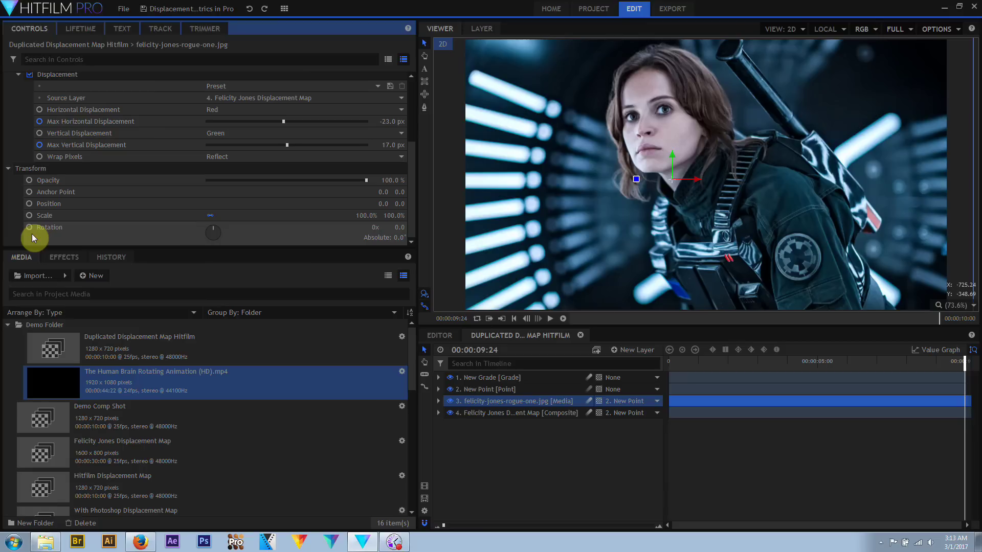
pyautogui.scroll(3, 32, 234)
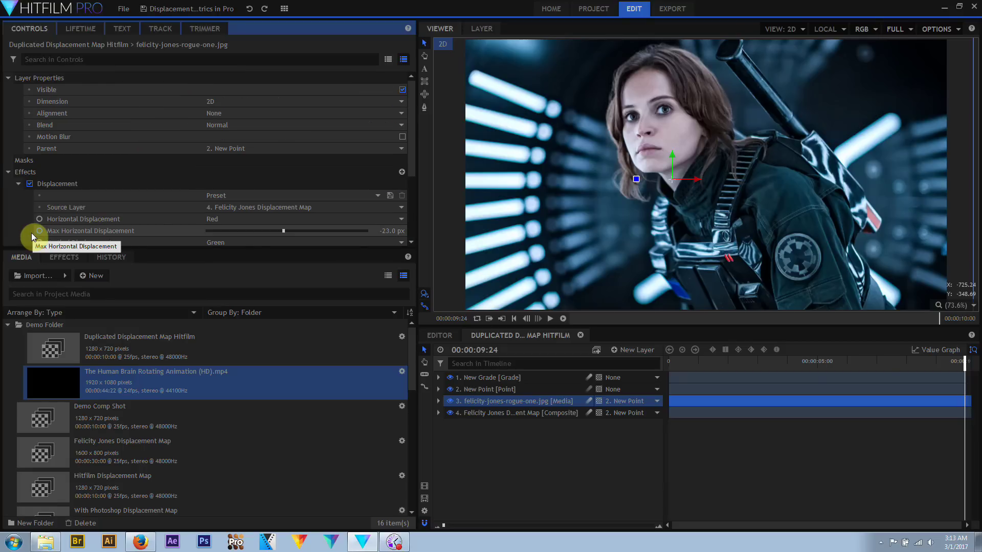
pyautogui.rightClick(20, 77)
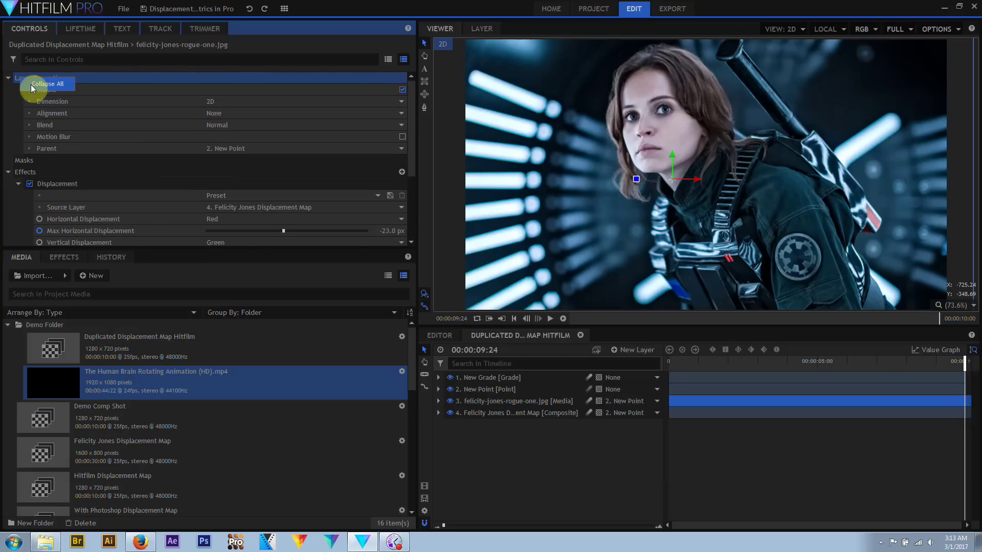
pyautogui.click(32, 86)
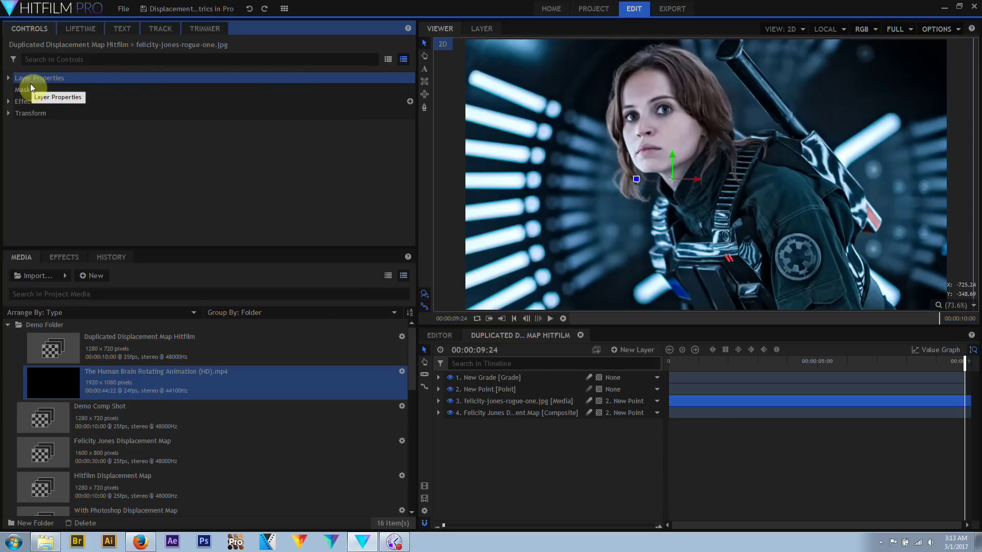
# Step: Filter the felicity-jones-rogue-one.jpg layer's controls by max and clear the search
pyautogui.click(71, 59)
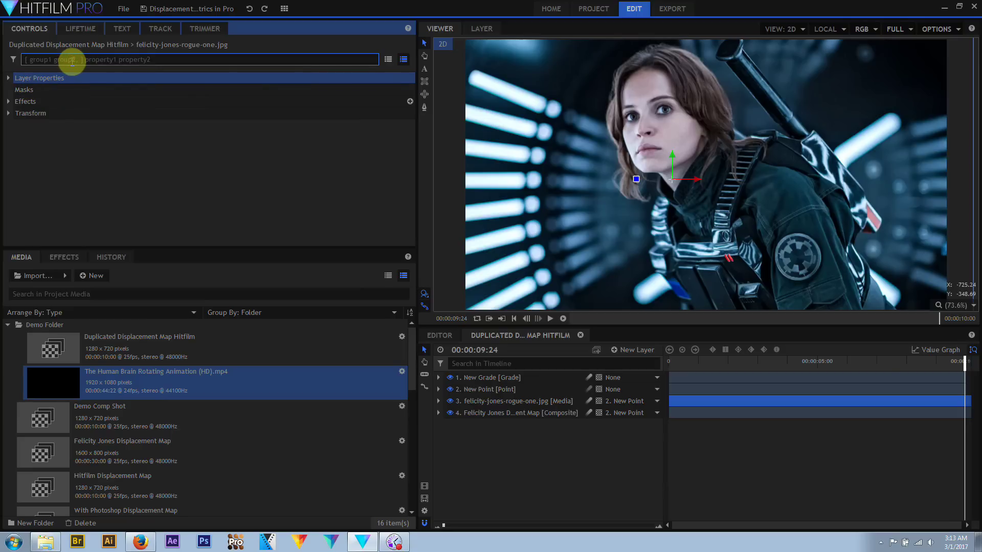
pyautogui.write('max')
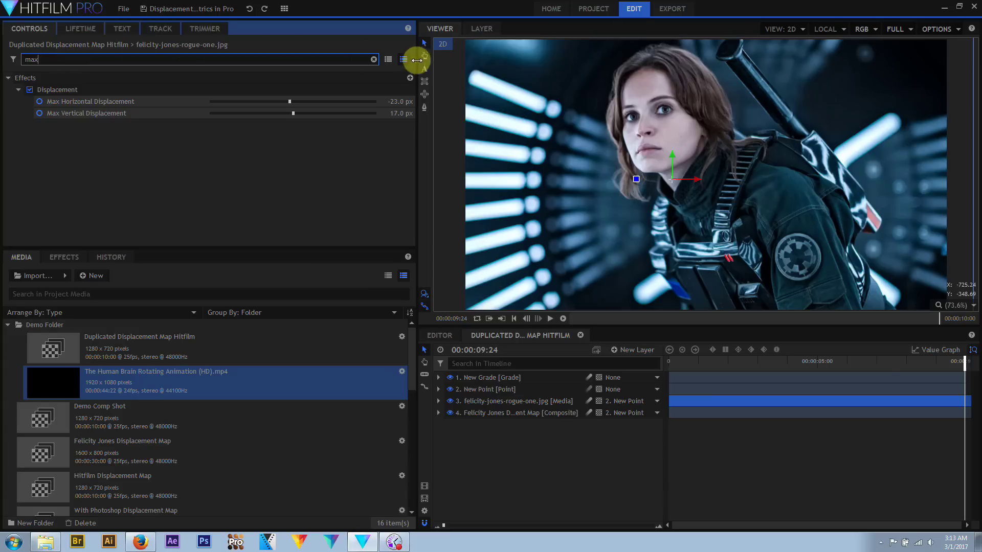
pyautogui.click(374, 60)
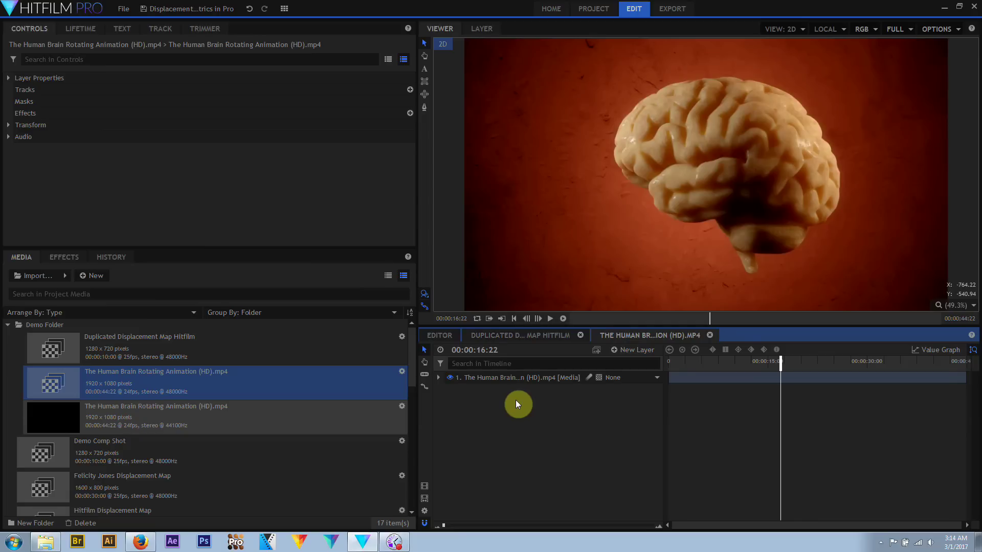
# Step: Add a tracker to the layer in The Human Brain Rotating Animation (HD).mp4 composite shot and return to its controls
pyautogui.click(524, 377)
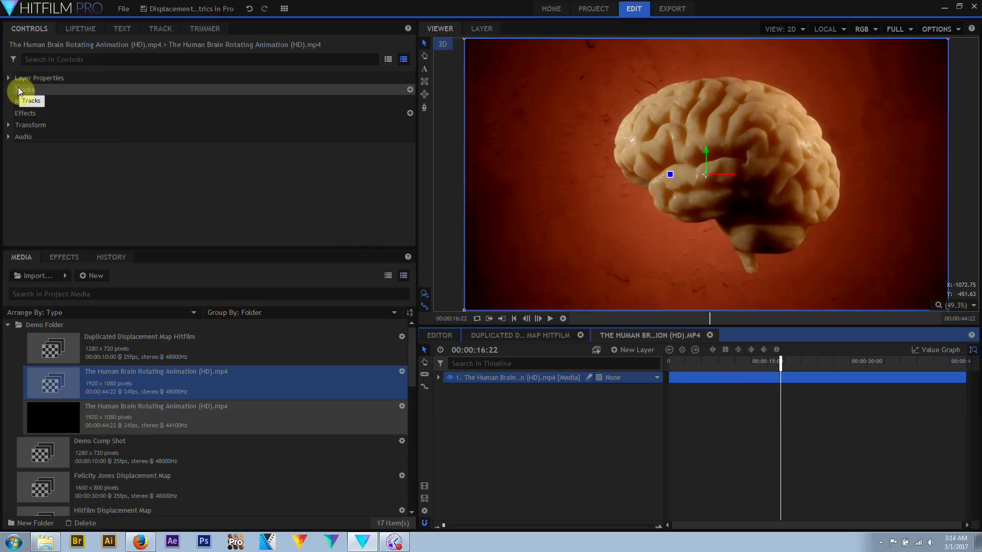
pyautogui.click(410, 90)
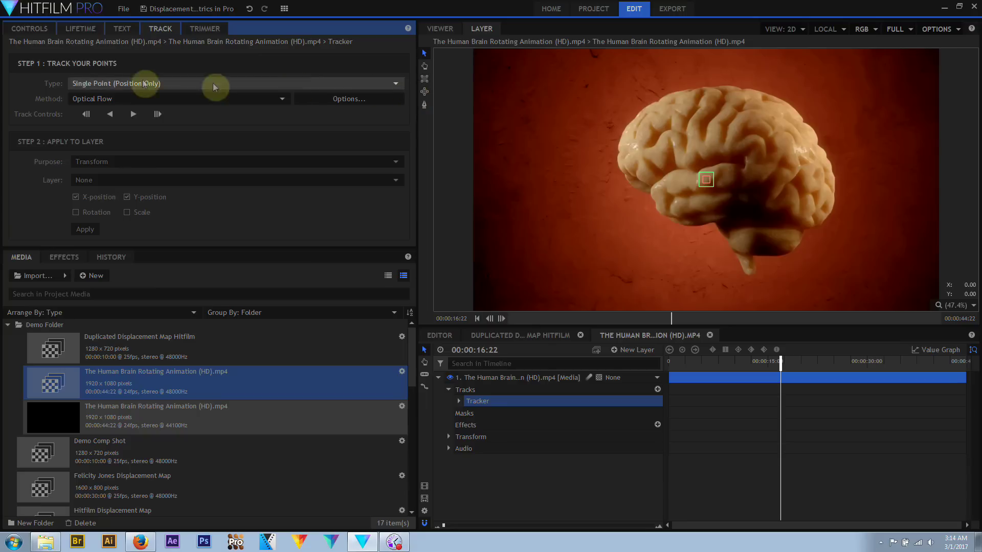
pyautogui.click(31, 31)
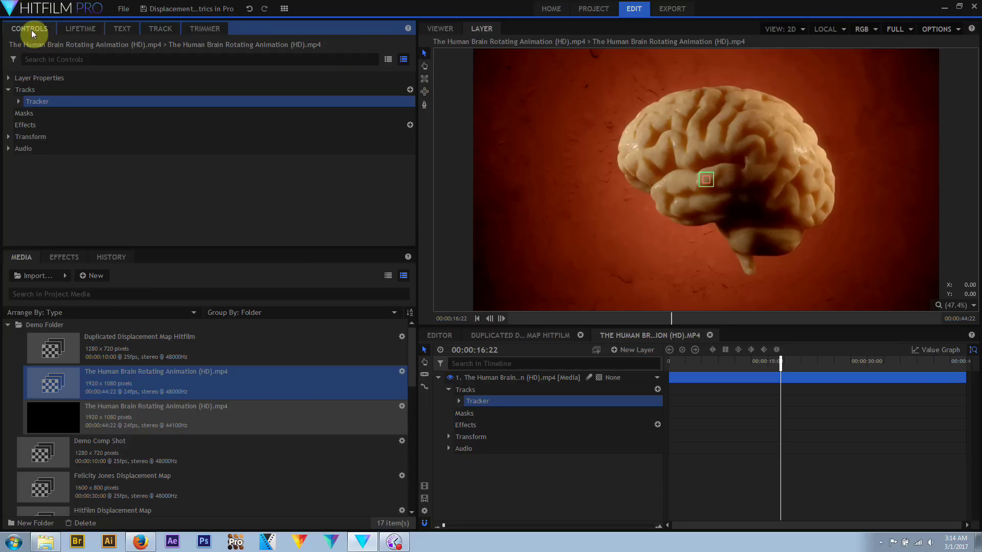
pyautogui.click(409, 125)
pyautogui.moveTo(460, 217)
pyautogui.click(545, 217)
pyautogui.press('Delete')
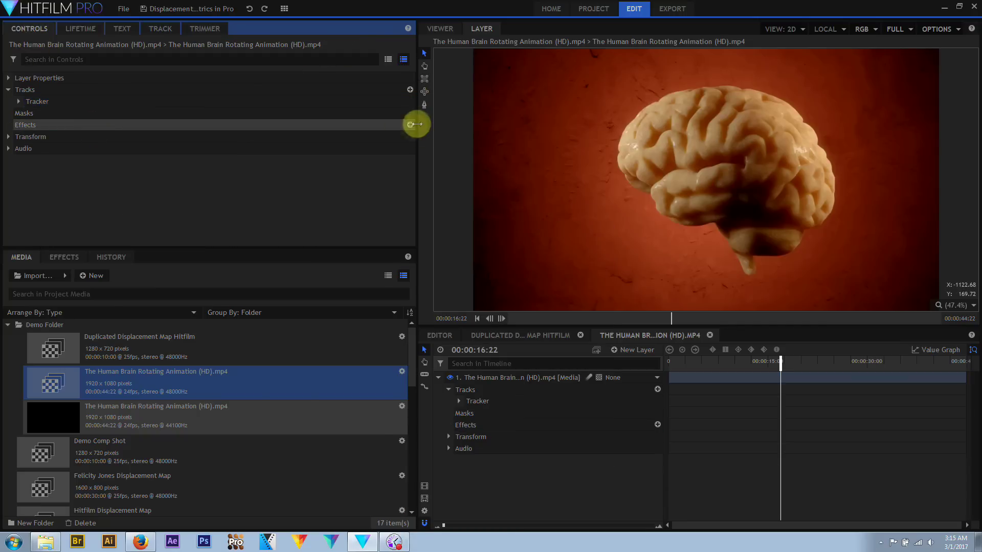
# Step: Add the Color Phase effect to The Human Brain Rotating Animation (HD).mp4 layer from its controls
pyautogui.click(410, 124)
pyautogui.moveTo(453, 218)
pyautogui.click(538, 284)
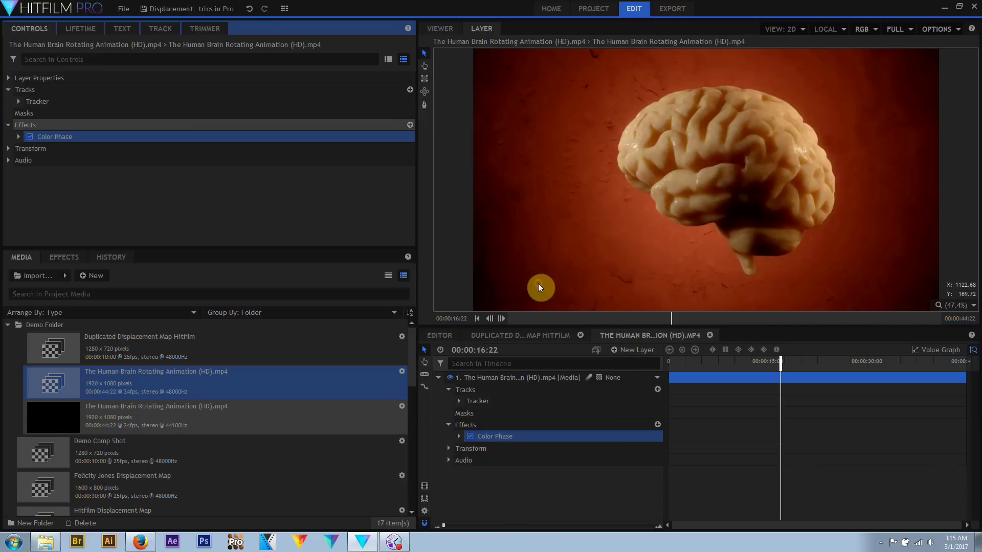
# Step: Turn the Color Phase effect's Red Phase to about -216°, delete the effect and return to the Viewer
pyautogui.click(18, 137)
pyautogui.click(396, 159)
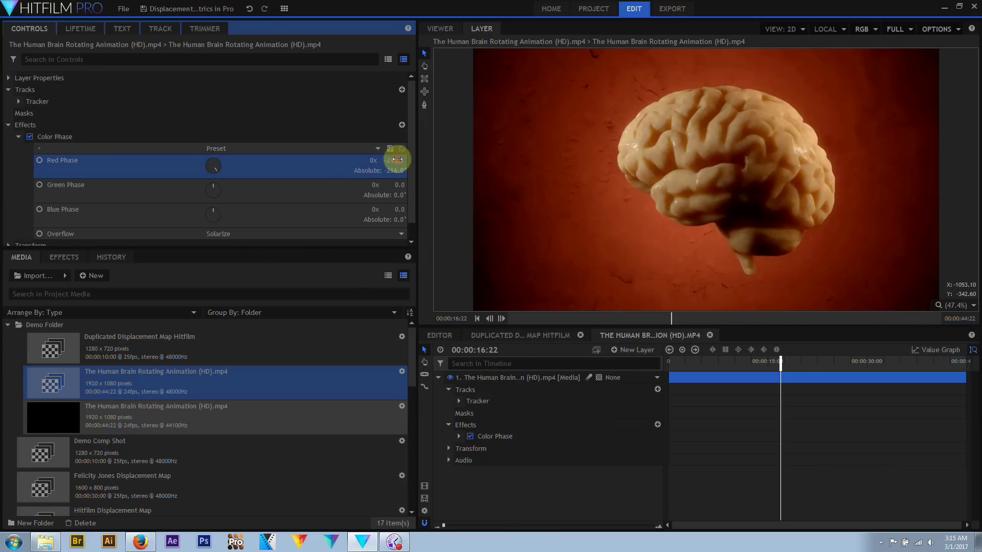
pyautogui.press('Delete')
pyautogui.click(444, 29)
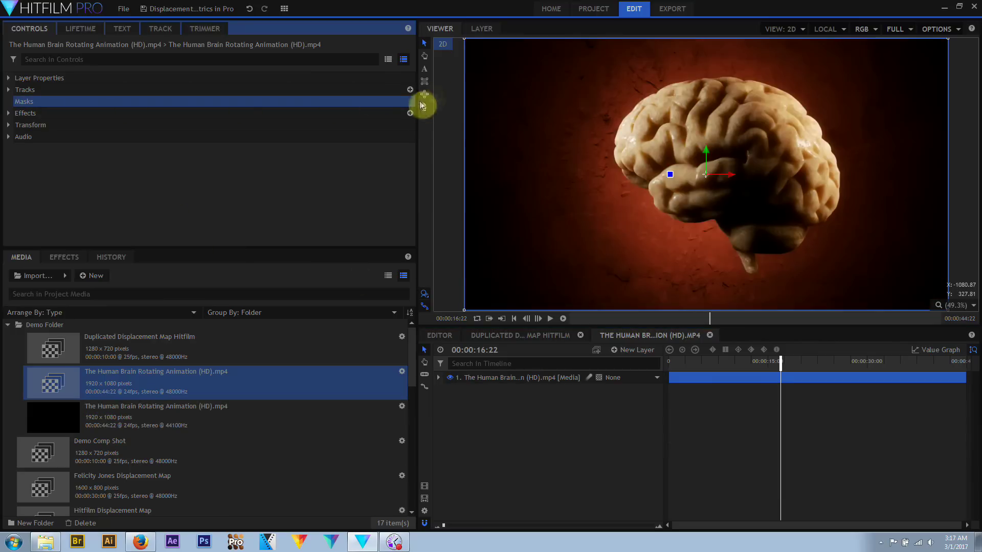
# Step: Draw a mask around the brain on The Human Brain Rotating Animation (HD).mp4 layer and expand the mask's properties
pyautogui.click(424, 108)
pyautogui.click(733, 68)
pyautogui.click(734, 68)
pyautogui.click(19, 114)
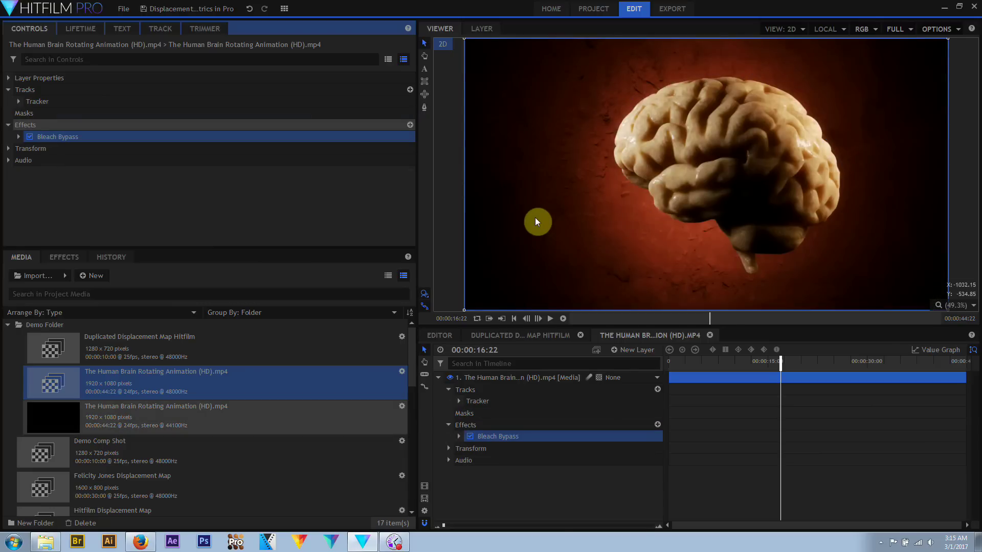
# Step: Expand the layer's Tracker, Bleach Bypass, Transform and Audio groups in the timeline to examine their properties
pyautogui.click(459, 401)
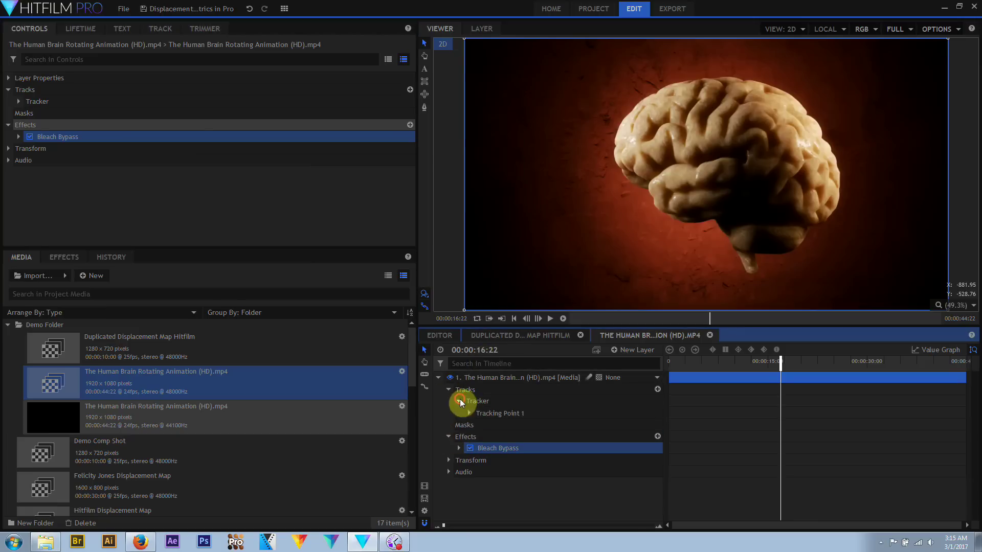
pyautogui.click(459, 445)
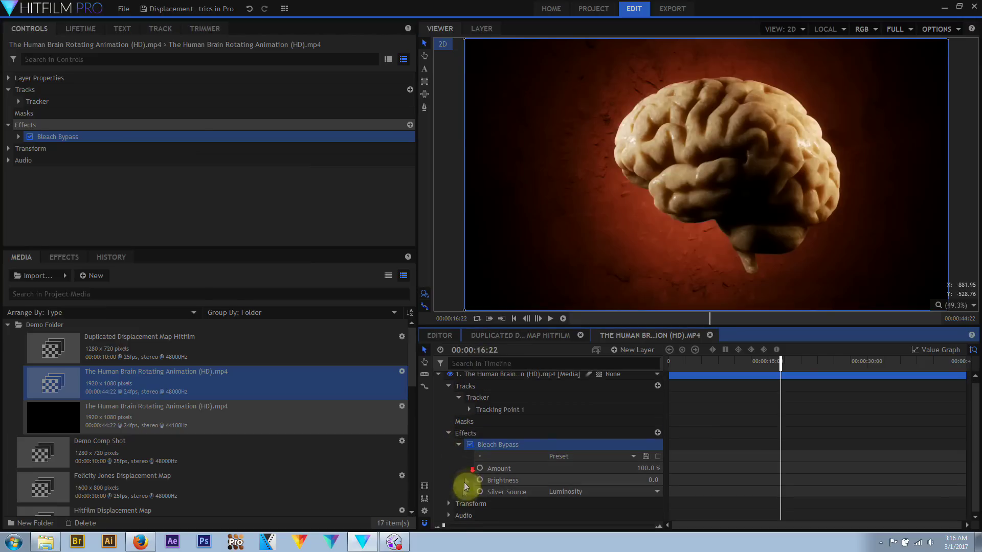
pyautogui.click(449, 504)
pyautogui.click(449, 515)
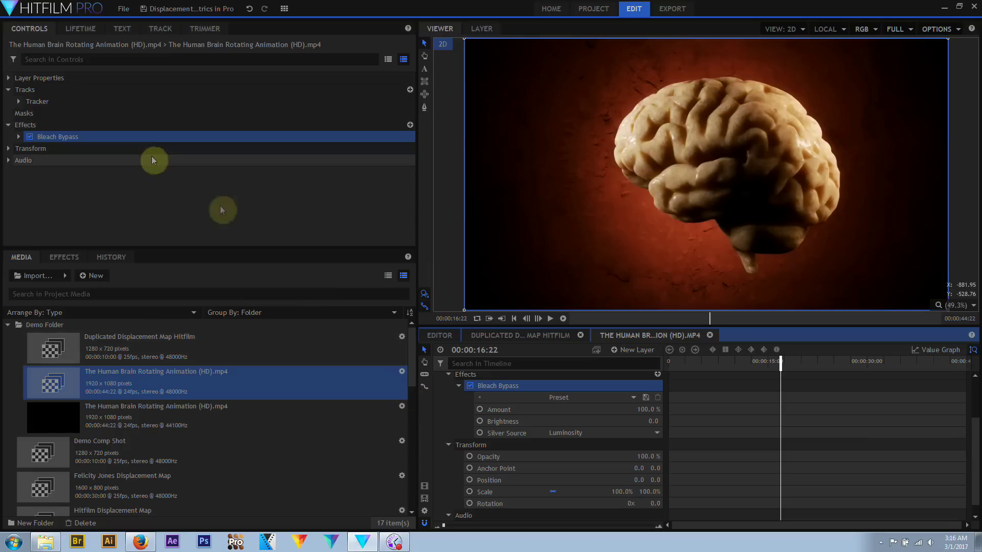
# Step: Expand the Tracker, Bleach Bypass, Transform and Audio groups in the layer's controls and compare them with the timeline's properties
pyautogui.click(19, 101)
pyautogui.click(8, 207)
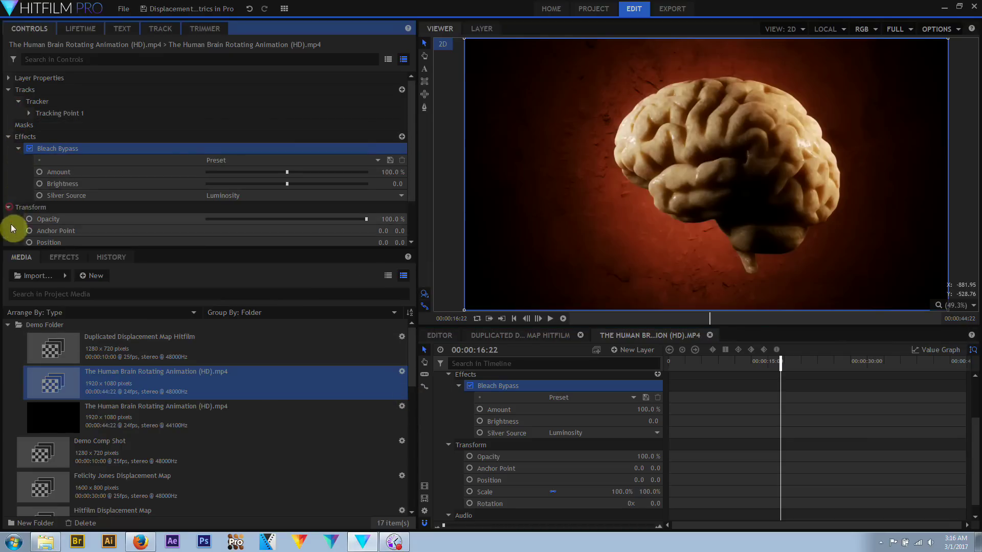
pyautogui.scroll(-2, 13, 225)
pyautogui.click(8, 241)
pyautogui.scroll(-1, 129, 225)
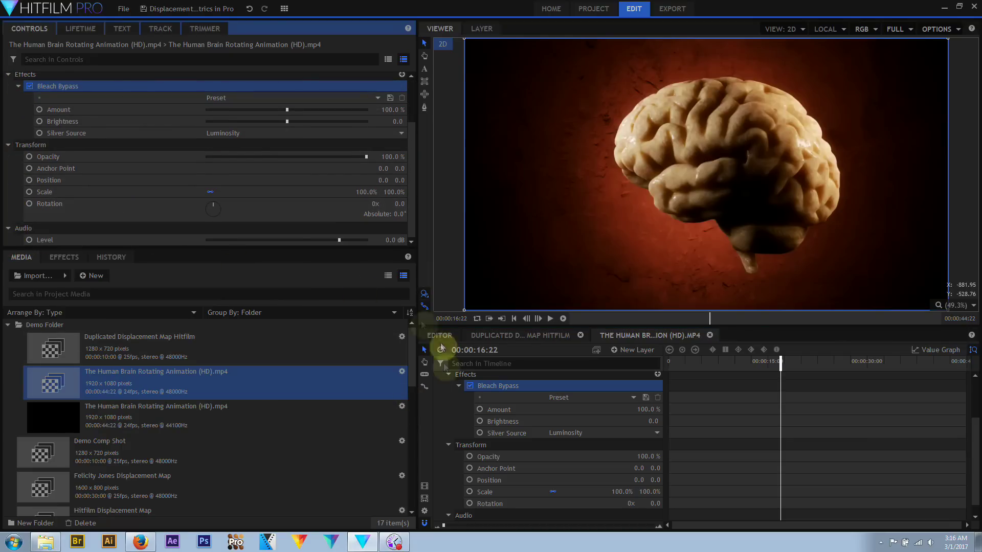
pyautogui.rightClick(474, 376)
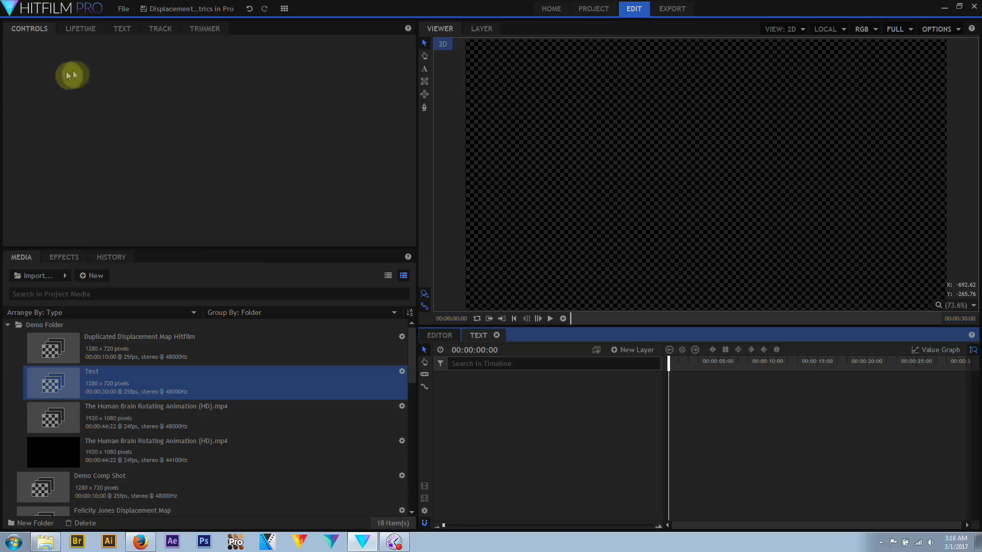
# Step: Show the character and paragraph settings and add a new 400 × 400 text layer to the Text composite shot
pyautogui.click(126, 30)
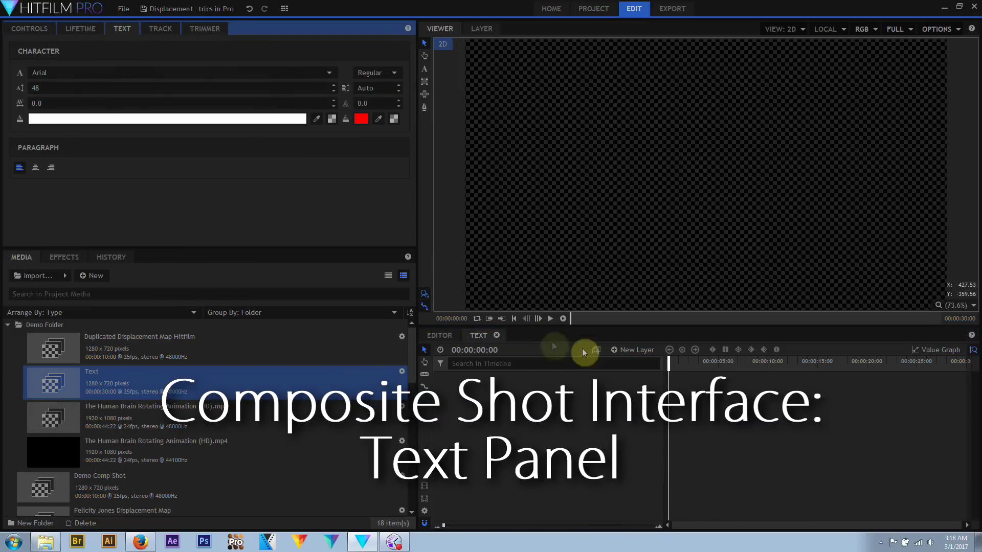
pyautogui.click(614, 352)
pyautogui.click(622, 379)
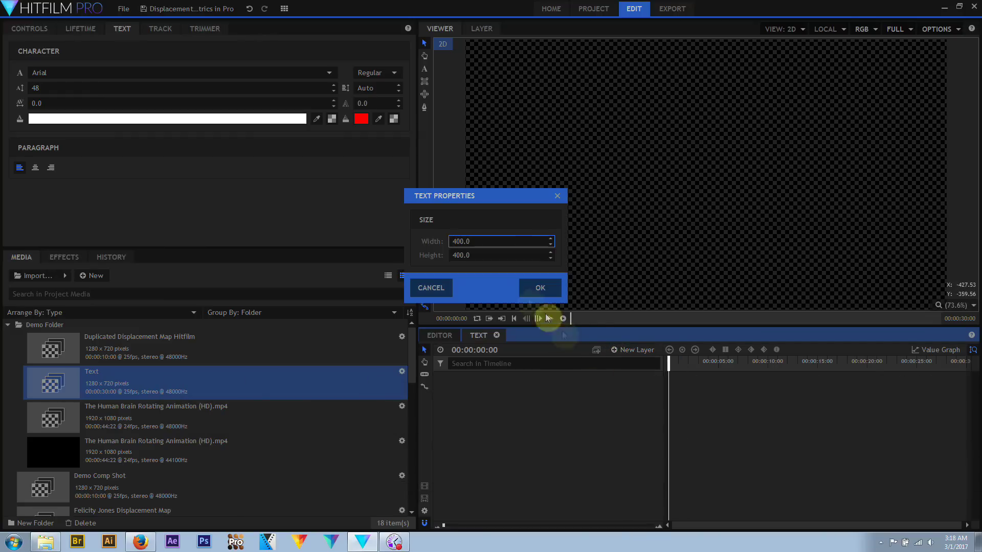
pyautogui.click(534, 289)
# Step: Draw a wide, shallow text box above the square one with the Text tool, enter text in it and select the first text layer
pyautogui.click(424, 69)
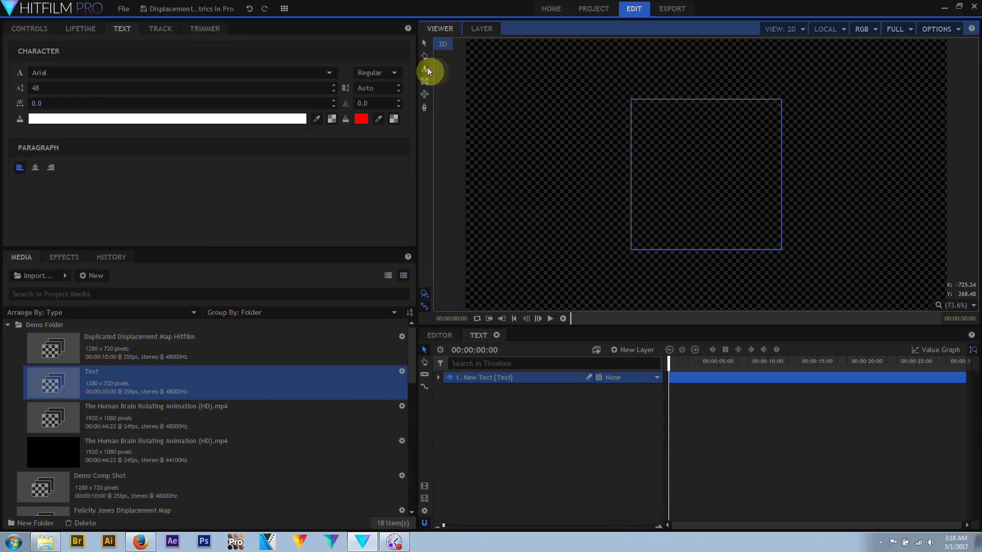
pyautogui.moveTo(537, 76); pyautogui.dragTo(871, 109)
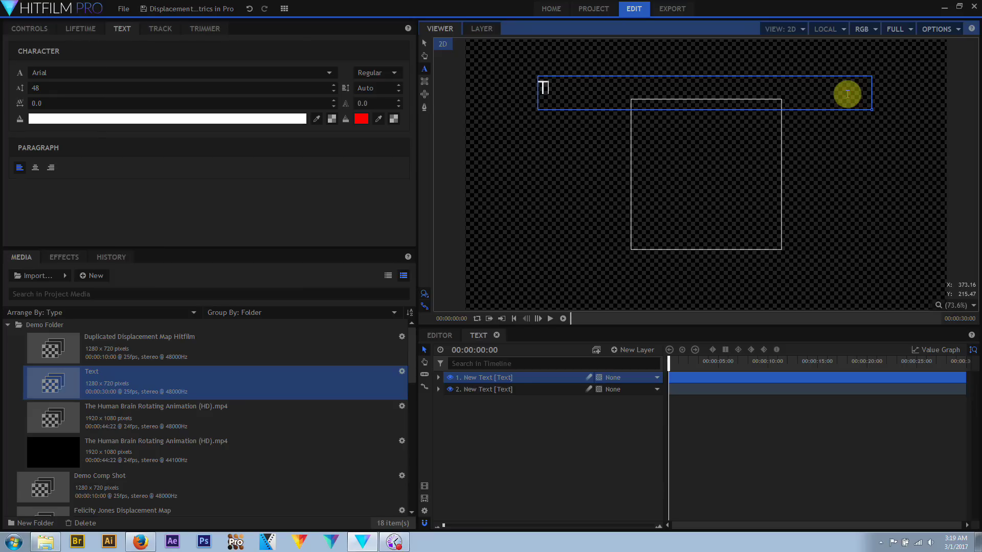
pyautogui.click(513, 390)
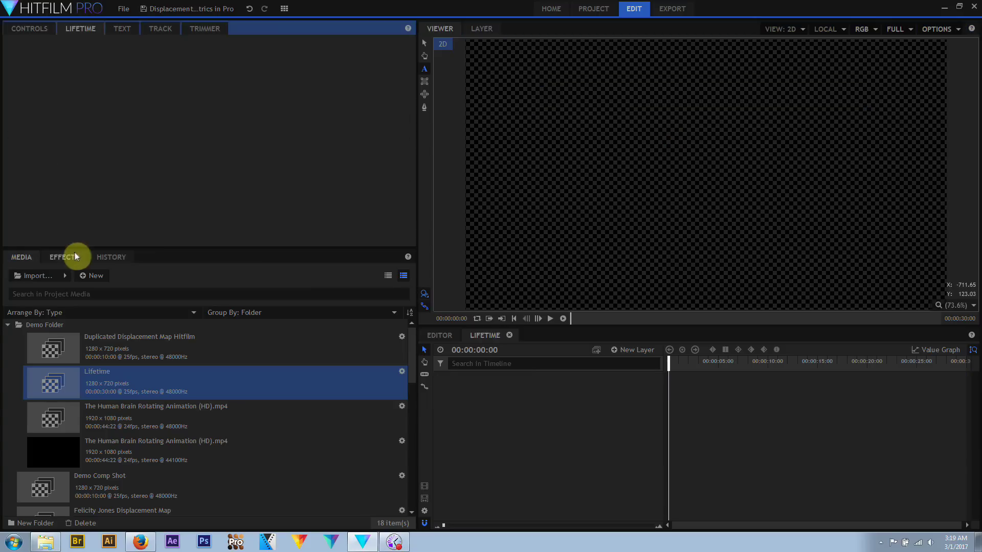
# Step: Search the effects for "partic" and add a Particle Simulator to the Lifetime composite shot
pyautogui.click(77, 257)
pyautogui.click(99, 270)
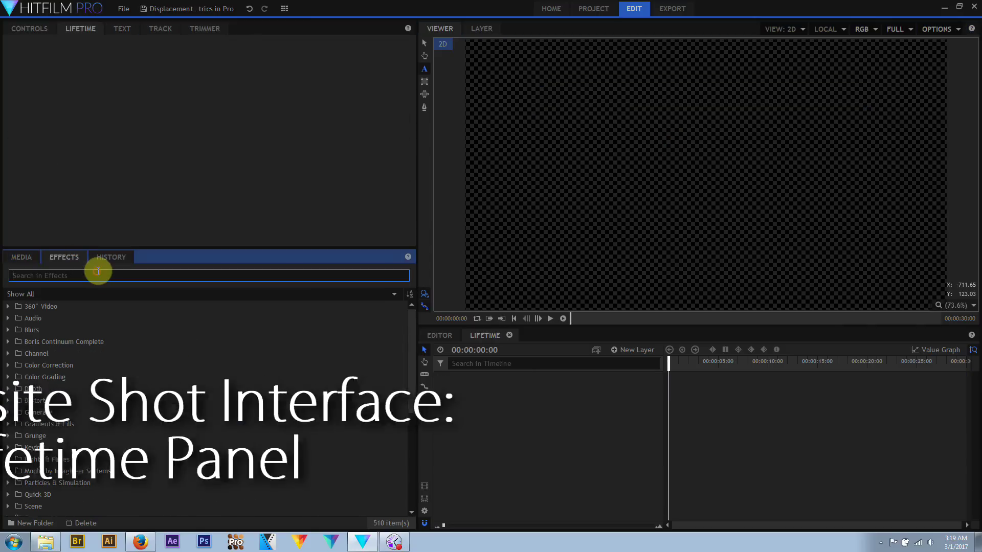
pyautogui.write('part')
pyautogui.moveTo(71, 330); pyautogui.dragTo(513, 383)
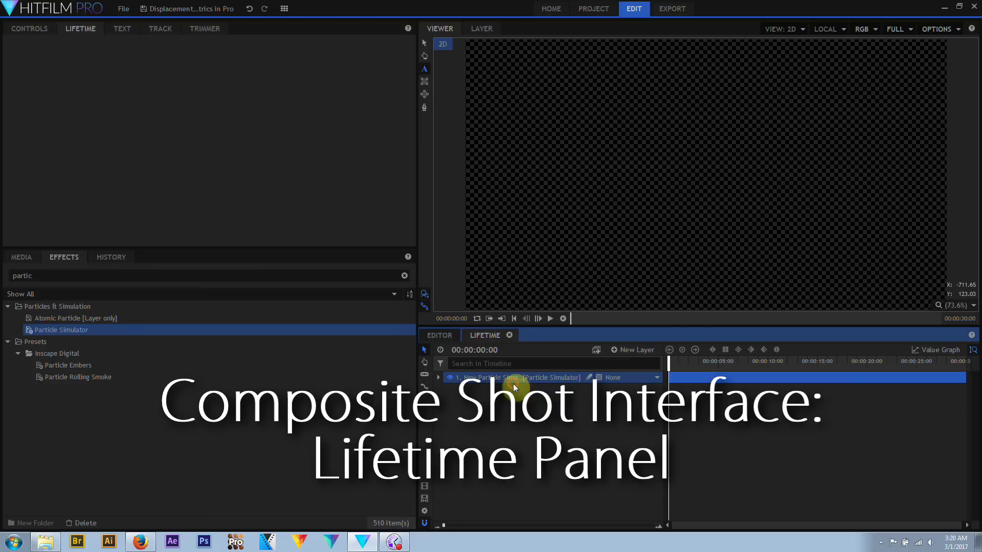
# Step: Expand the Particle Simulator's controls from Emitters down to the Appearance properties of its Particle System and select that system
pyautogui.click(26, 29)
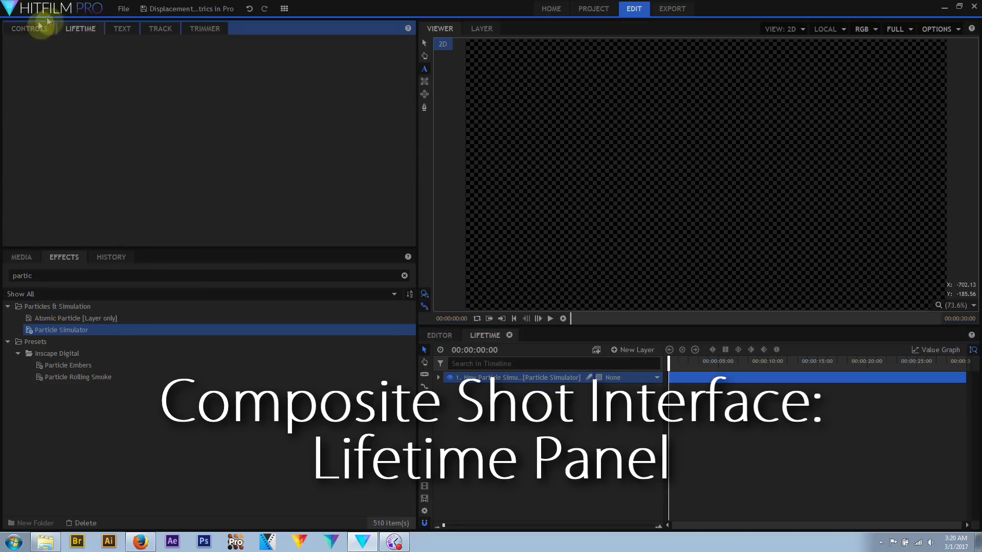
pyautogui.click(8, 125)
pyautogui.click(18, 137)
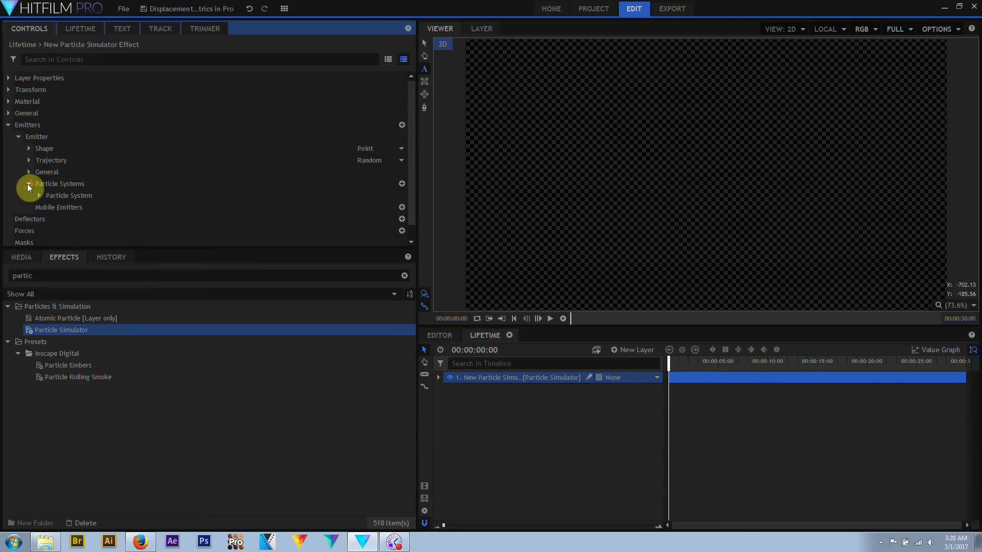
pyautogui.click(28, 183)
pyautogui.click(39, 194)
pyautogui.scroll(-2, 80, 210)
pyautogui.click(49, 152)
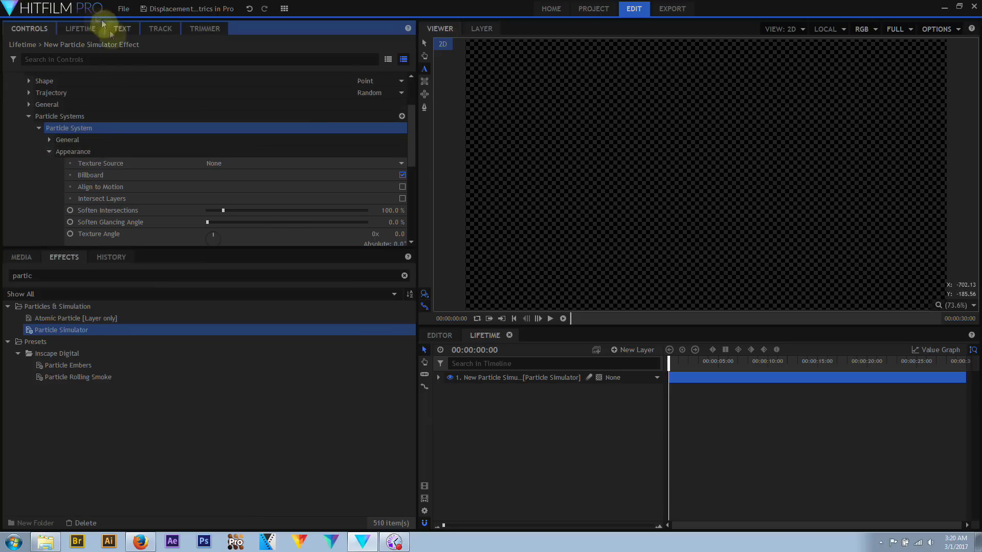
# Step: Show the selected particle system's Lifetime settings and look through them
pyautogui.click(82, 28)
pyautogui.click(407, 75)
pyautogui.moveTo(409, 74); pyautogui.dragTo(410, 84)
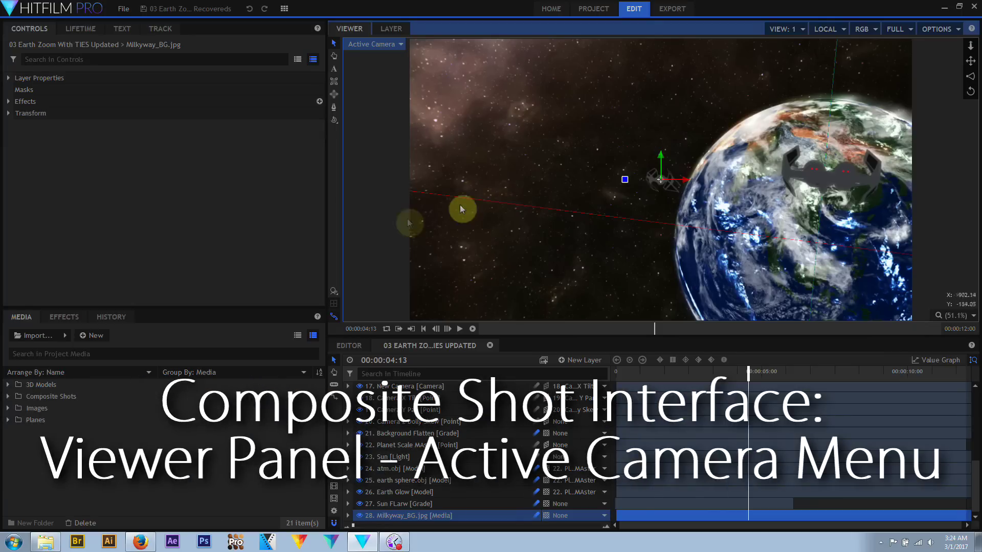
# Step: View the Earth scene in Perspective and from the Front, returning to the Active Camera view
pyautogui.click(390, 44)
pyautogui.click(385, 69)
pyautogui.click(634, 193)
pyautogui.click(367, 44)
pyautogui.click(362, 84)
pyautogui.click(362, 45)
pyautogui.click(374, 57)
# Step: View the Earth scene from the Right and zoomed out from the Top, returning to the Active Camera view
pyautogui.click(358, 44)
pyautogui.click(362, 124)
pyautogui.click(358, 43)
pyautogui.click(360, 137)
pyautogui.scroll(-3, 507, 184)
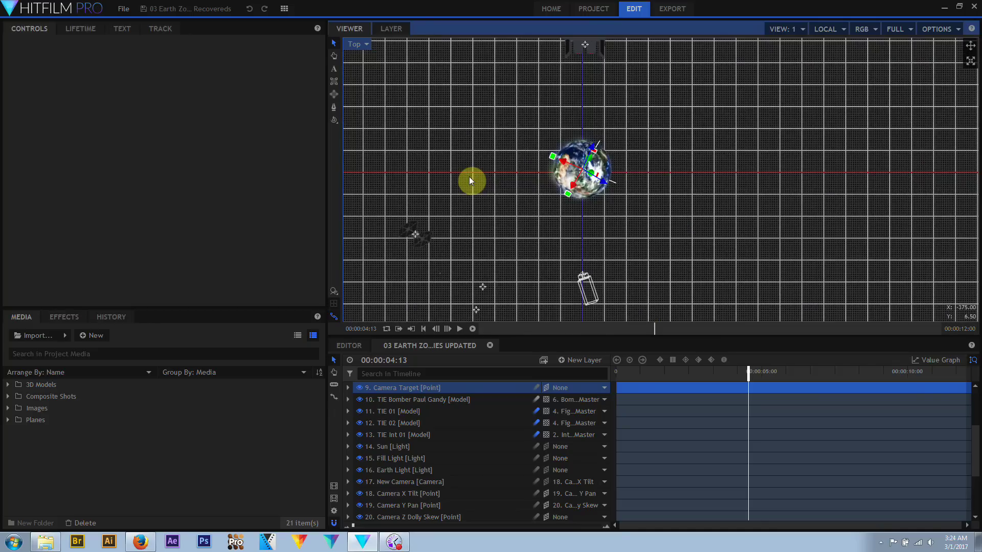
pyautogui.click(357, 44)
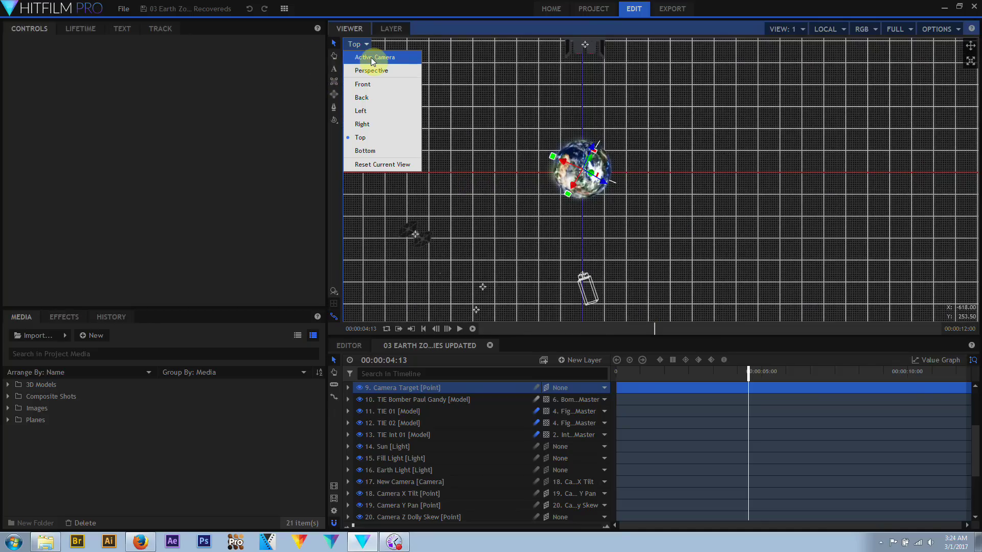
pyautogui.click(371, 58)
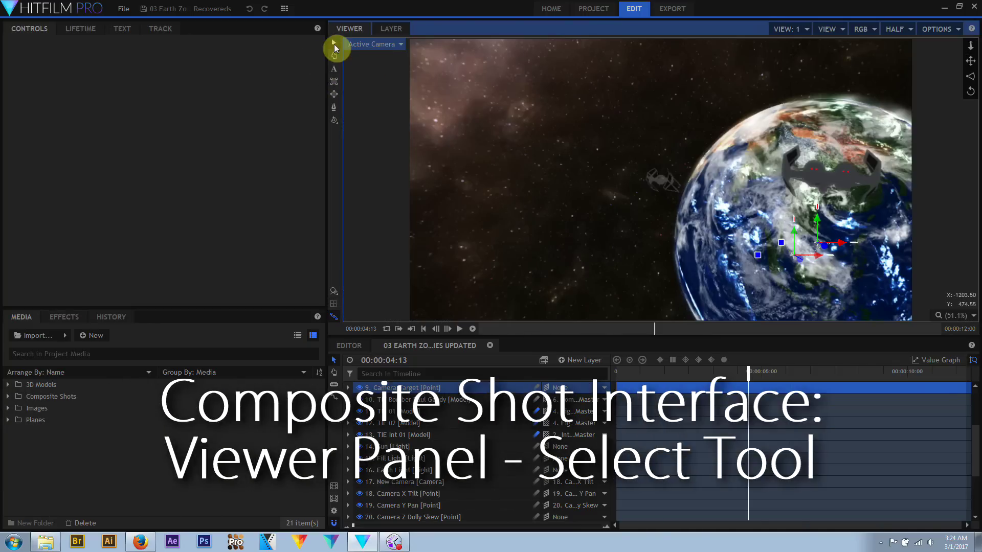
# Step: Move the TIE Bomber model along its X axis away from the Earth into open space and undo the move
pyautogui.click(407, 403)
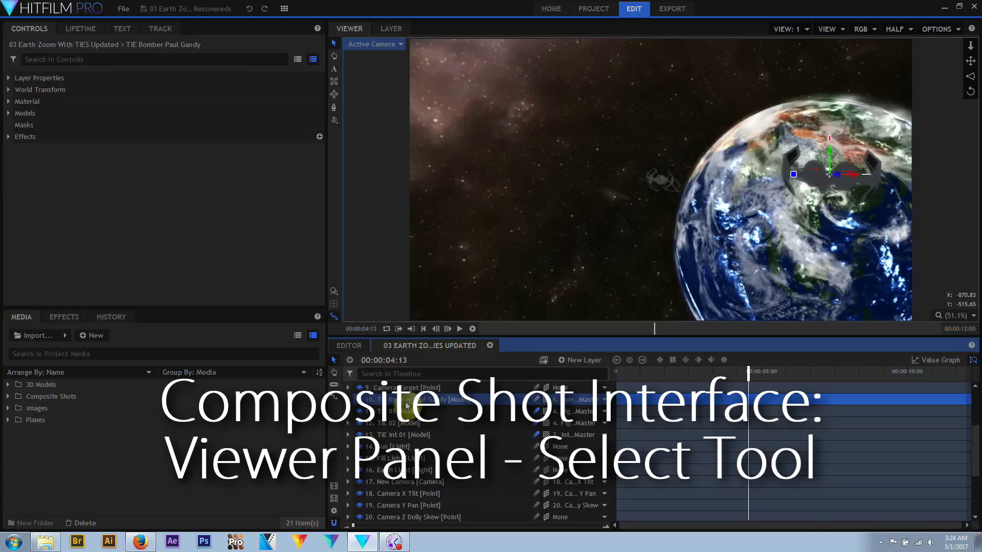
pyautogui.moveTo(857, 174); pyautogui.dragTo(577, 175)
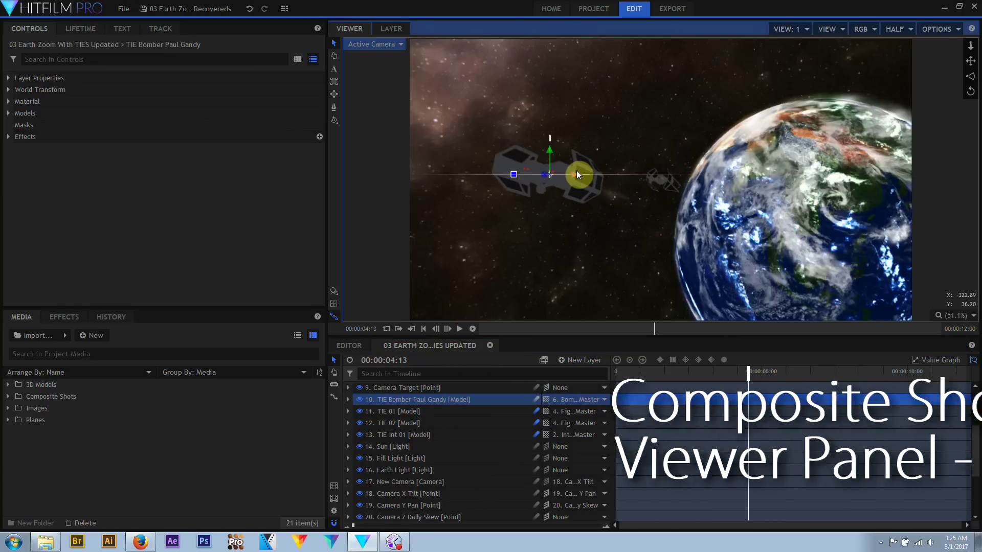
pyautogui.hotkey('ctrl', 'z')
# Step: Zoom in on the active camera image and pan around it with the Hand tool
pyautogui.scroll(5, 576, 174)
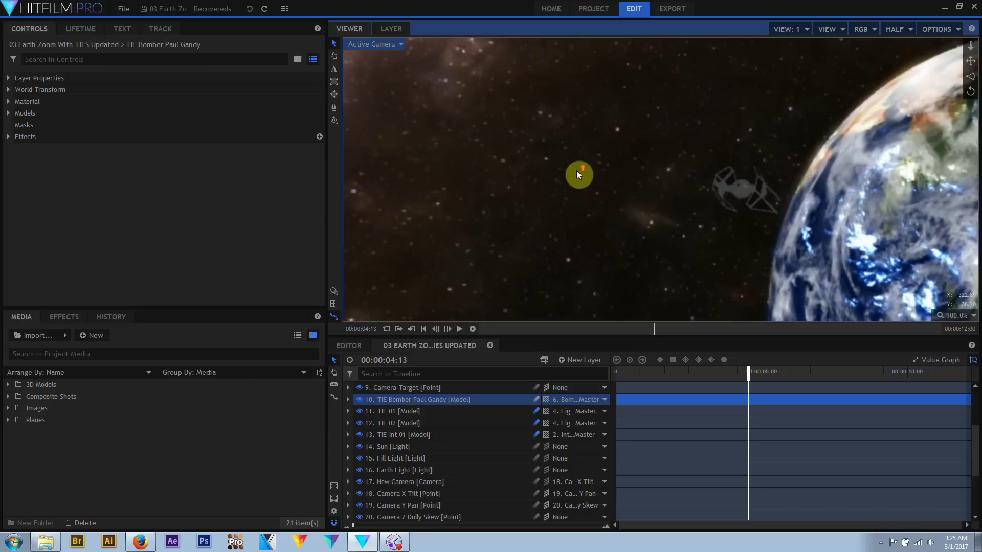
pyautogui.click(334, 57)
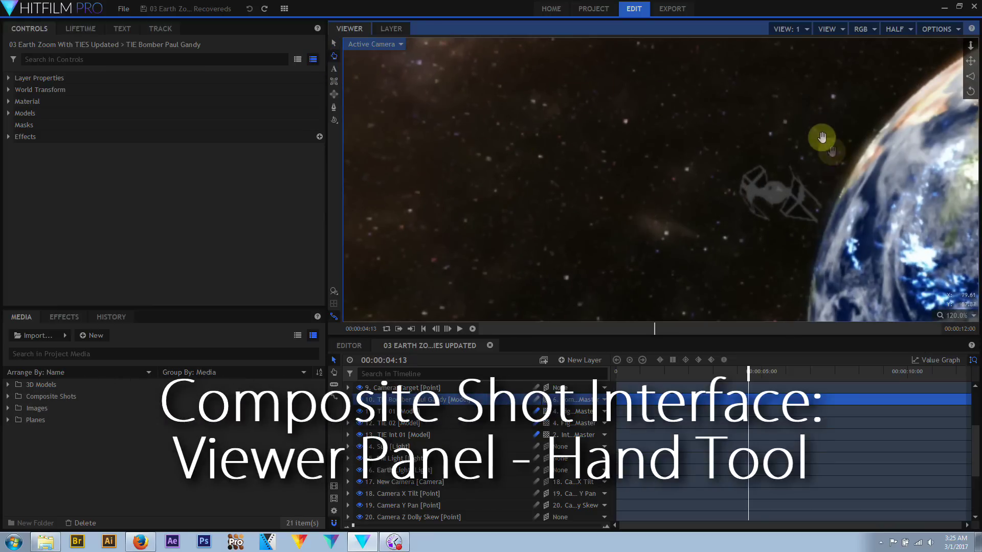
pyautogui.moveTo(839, 182); pyautogui.dragTo(804, 155)
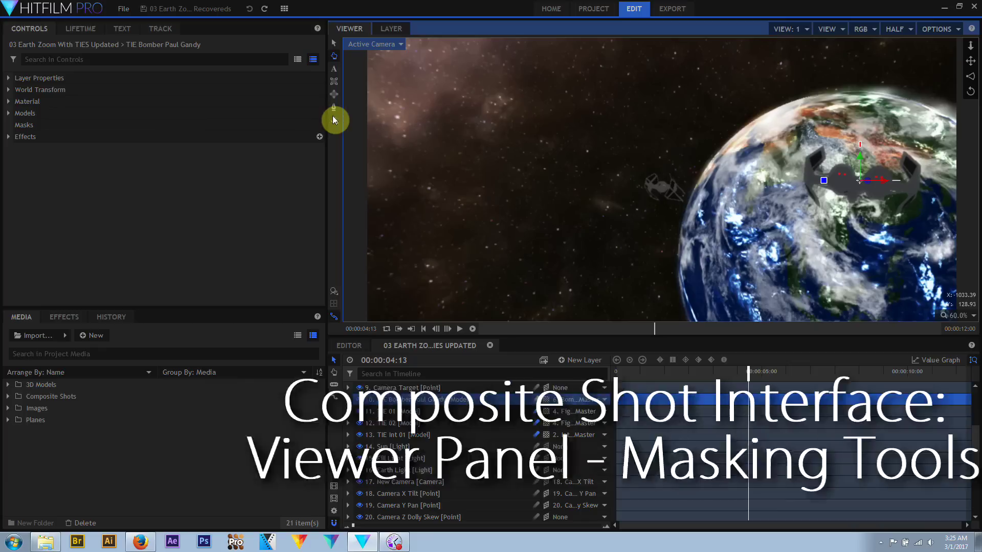
# Step: Switch the viewer to Perspective and orbit the scene around the TIE ships with the Orbit tool
pyautogui.click(335, 122)
pyautogui.click(372, 44)
pyautogui.click(369, 65)
pyautogui.moveTo(707, 179); pyautogui.dragTo(727, 193)
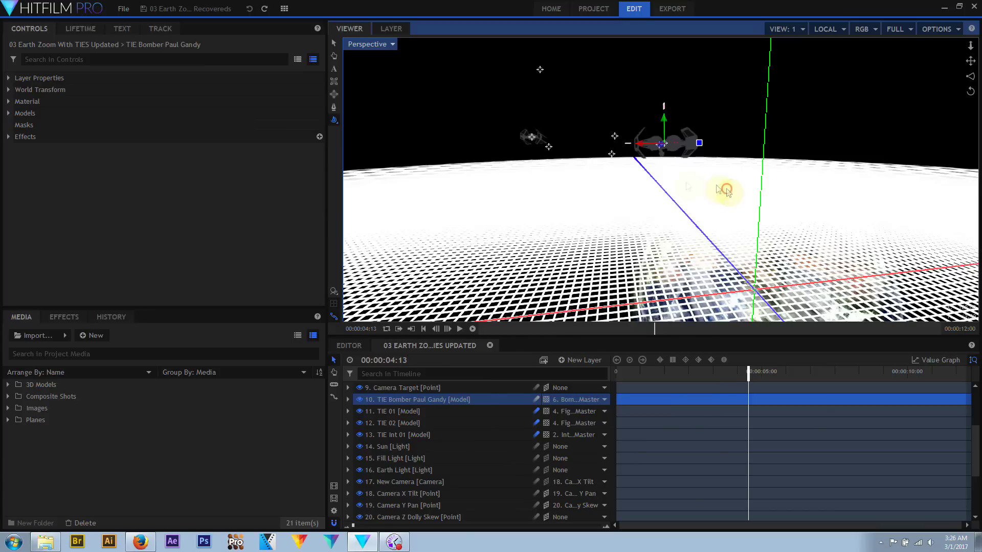
# Step: Hide the floor plane, toggle the motion path display and orbit the perspective view
pyautogui.click(336, 302)
pyautogui.click(335, 317)
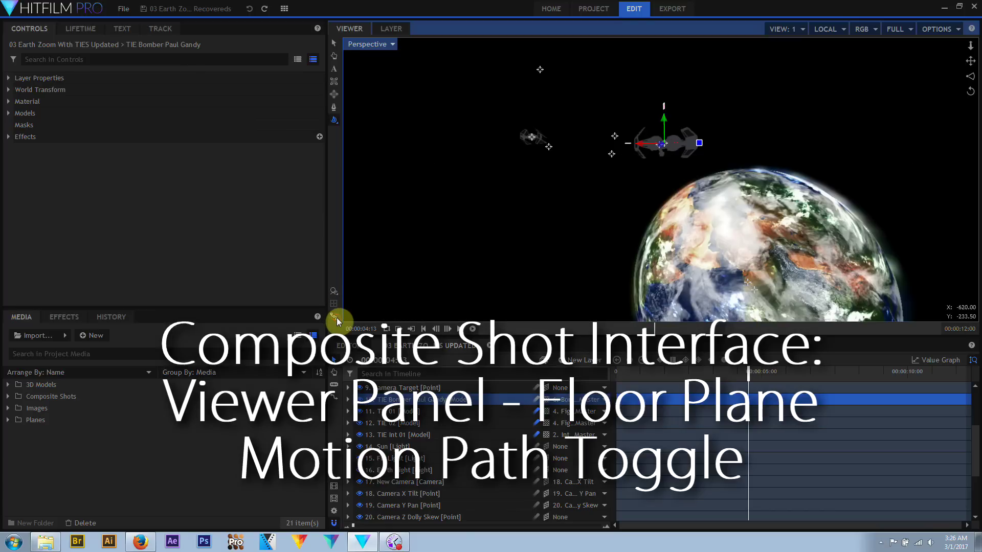
pyautogui.moveTo(682, 234); pyautogui.dragTo(631, 241)
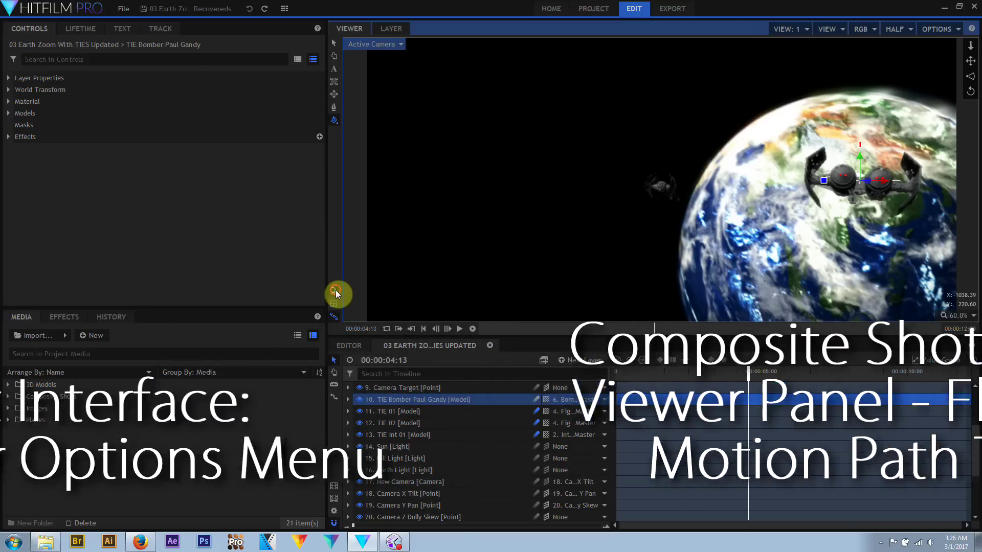
# Step: Show the viewer's render options, toggle them all and toggle Lights individually
pyautogui.click(335, 290)
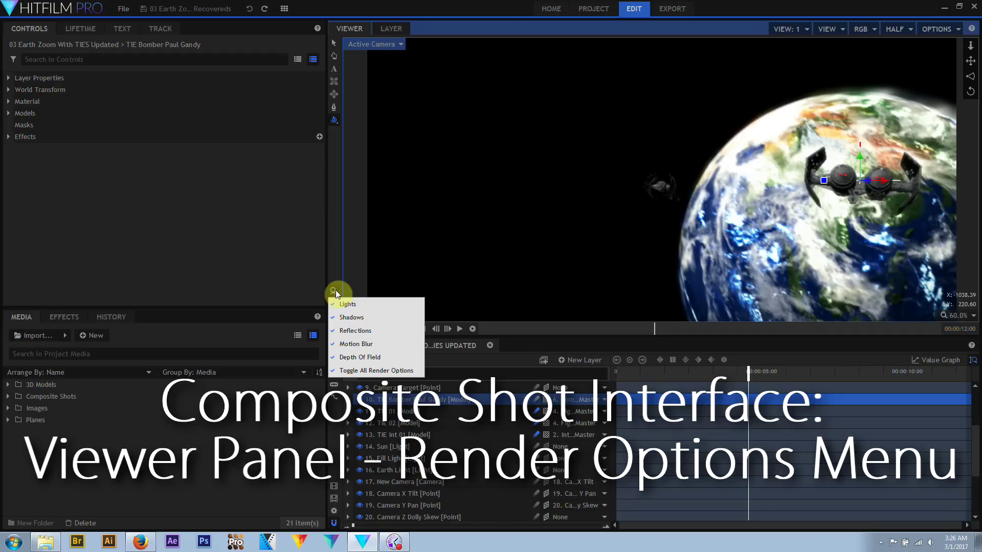
pyautogui.click(335, 290)
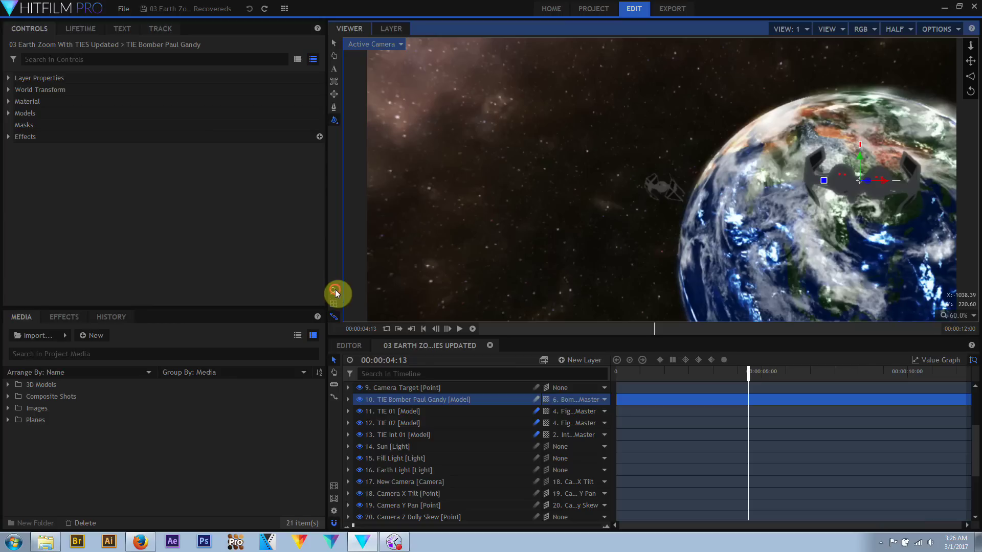
pyautogui.click(335, 293)
pyautogui.click(349, 305)
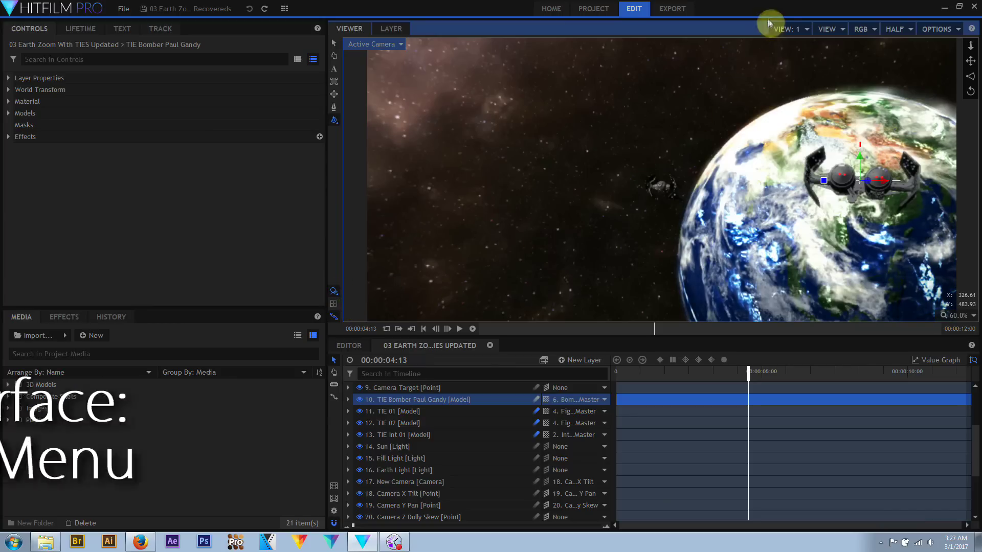
# Step: Try the three-view layout with Active Camera, Top and Front, and return the viewer to a single view
pyautogui.click(793, 29)
pyautogui.click(791, 69)
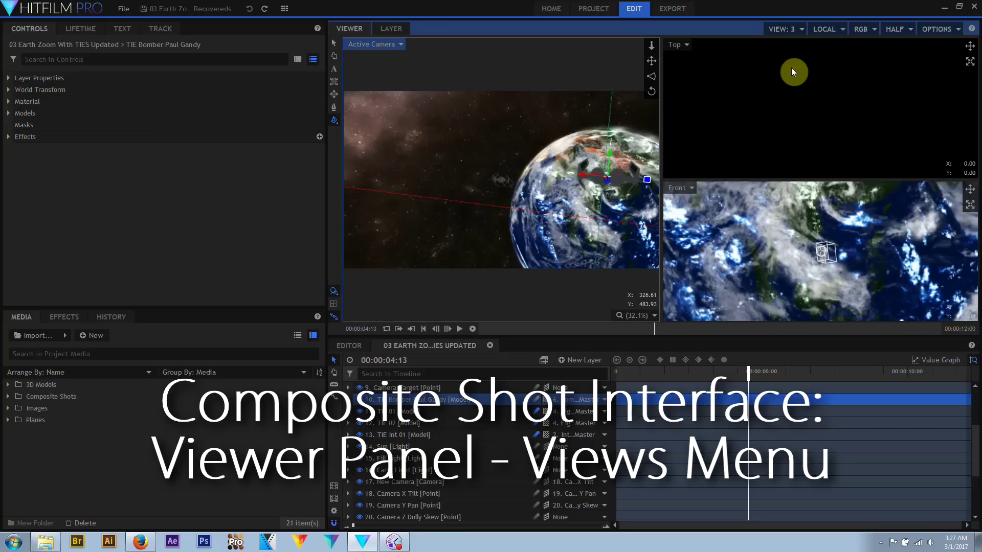
pyautogui.click(781, 29)
pyautogui.click(784, 45)
# Step: Select the TIE Int 01 model, compare its Local and World manipulator orientations and return to the View orientation
pyautogui.click(662, 188)
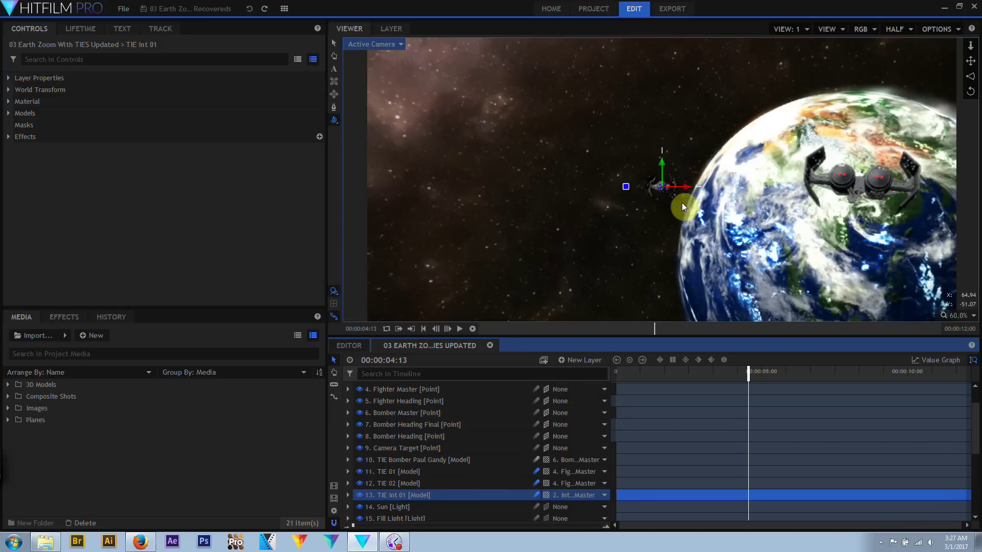
pyautogui.click(833, 31)
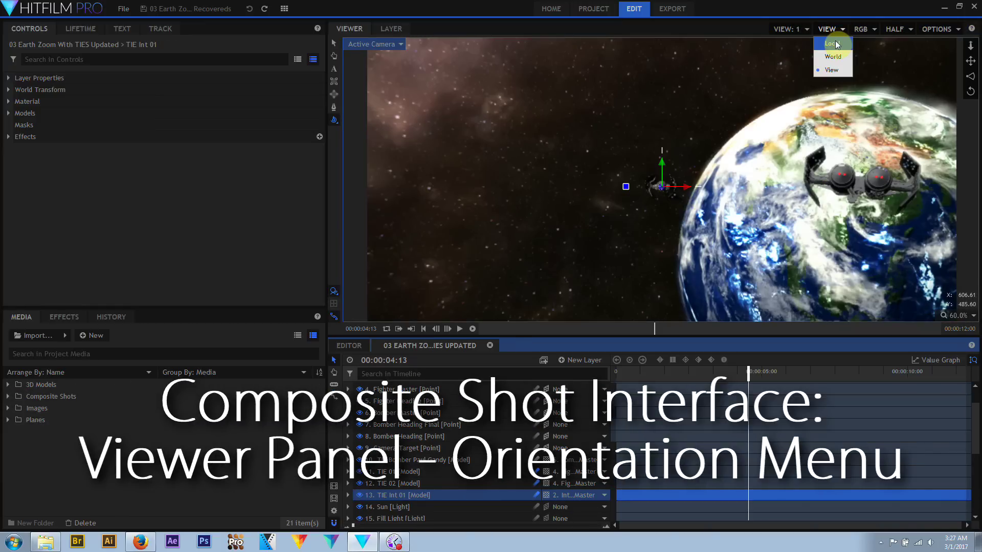
pyautogui.click(837, 45)
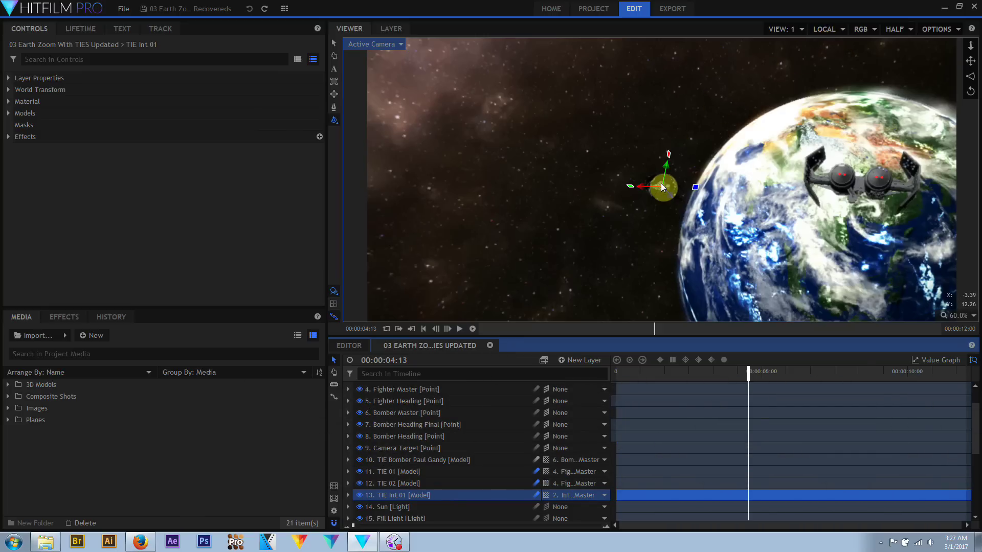
pyautogui.click(818, 27)
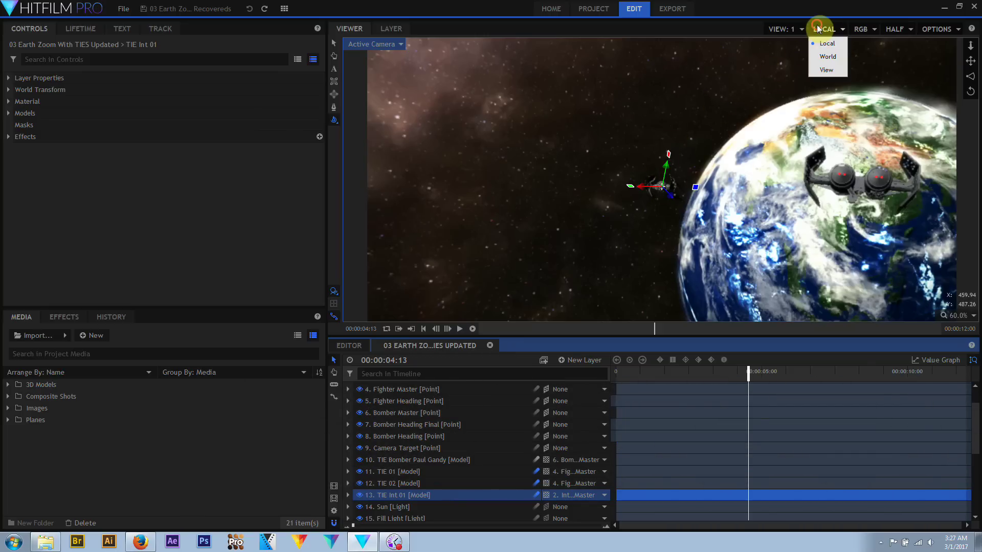
pyautogui.click(824, 59)
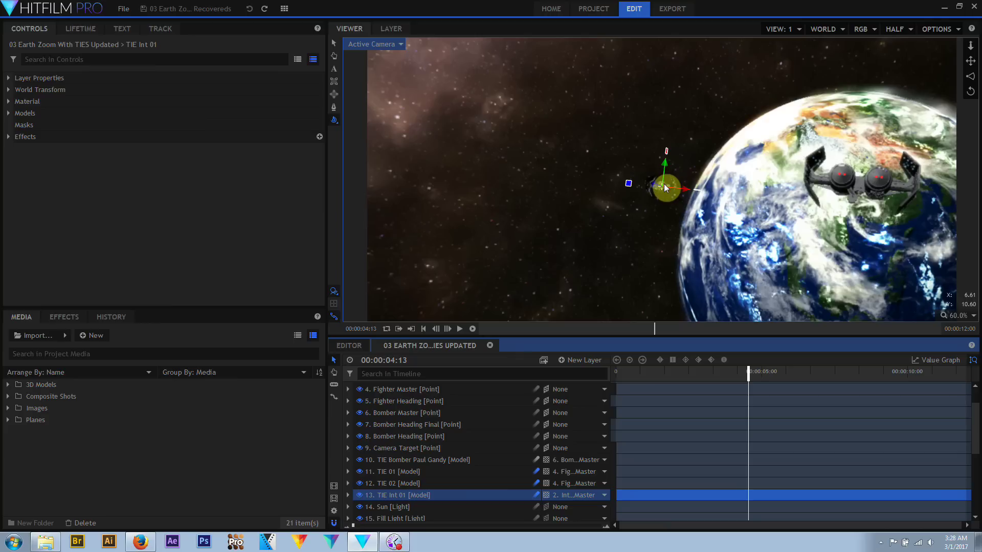
pyautogui.click(824, 29)
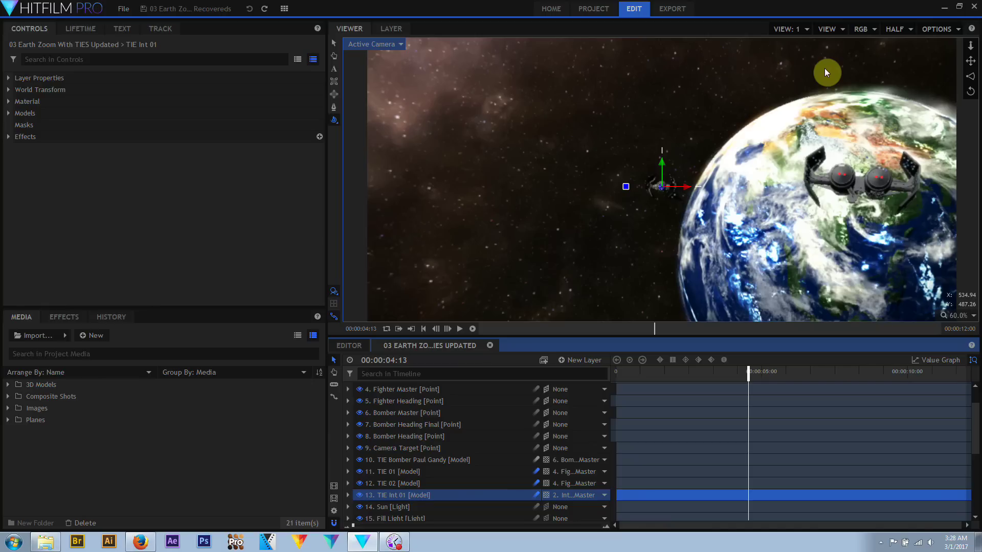
# Step: Preview the individual color channels, RBG Straight and Alpha in the viewer, and restore the RGB display
pyautogui.click(861, 29)
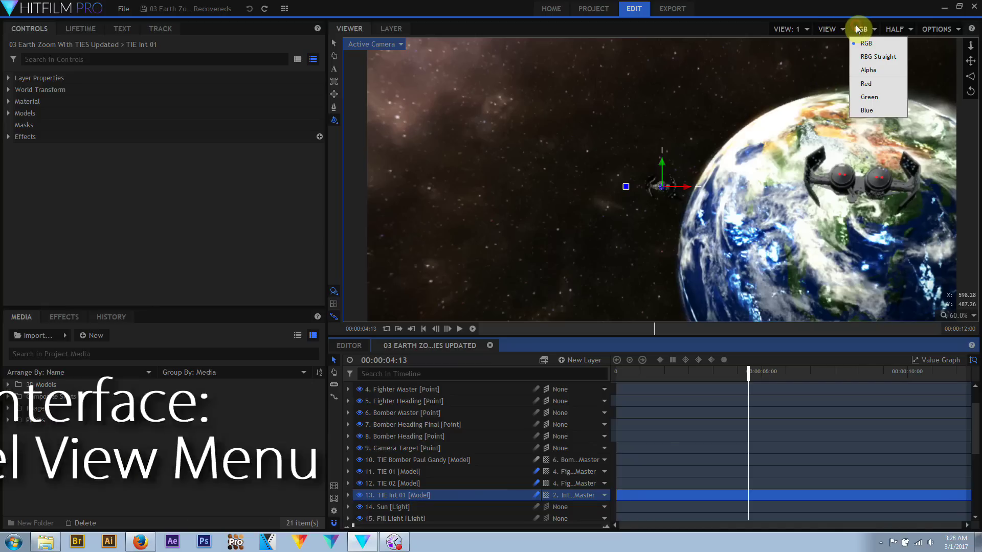
pyautogui.click(866, 82)
pyautogui.click(861, 30)
pyautogui.click(860, 97)
pyautogui.click(858, 29)
pyautogui.click(864, 90)
pyautogui.click(861, 30)
pyautogui.click(864, 56)
pyautogui.click(863, 29)
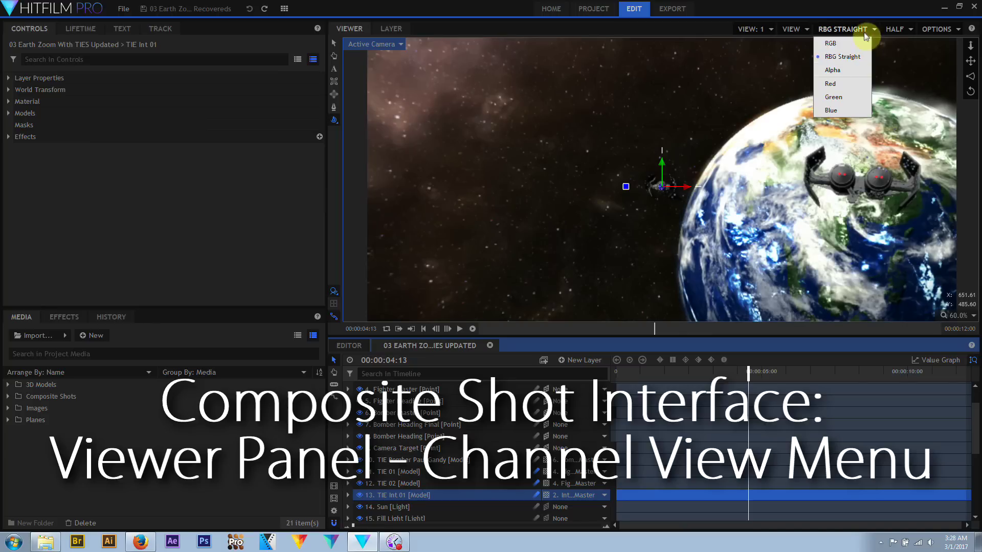
pyautogui.click(833, 70)
pyautogui.click(853, 29)
pyautogui.click(856, 43)
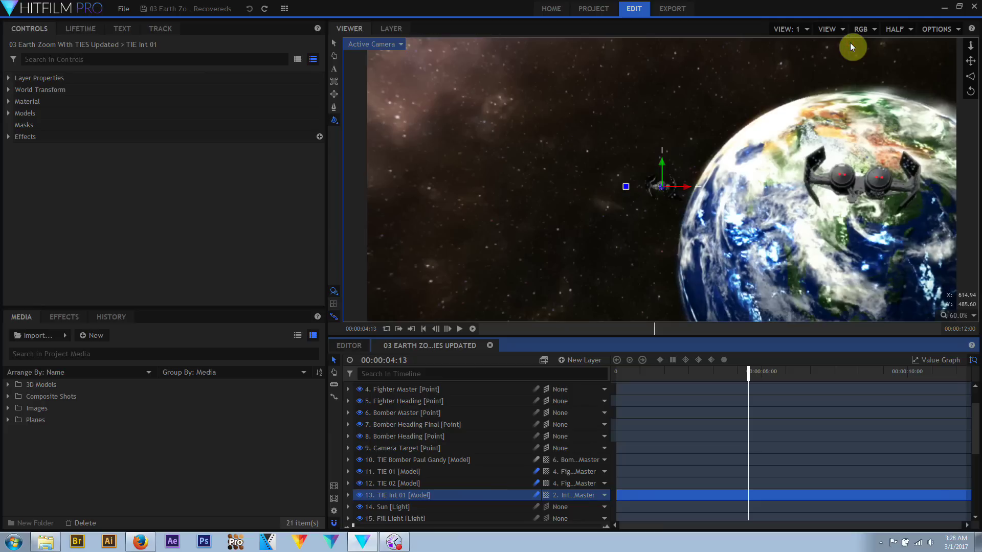
# Step: Compare the viewer's preview quality at Quarter and Full resolution
pyautogui.click(896, 29)
pyautogui.click(893, 83)
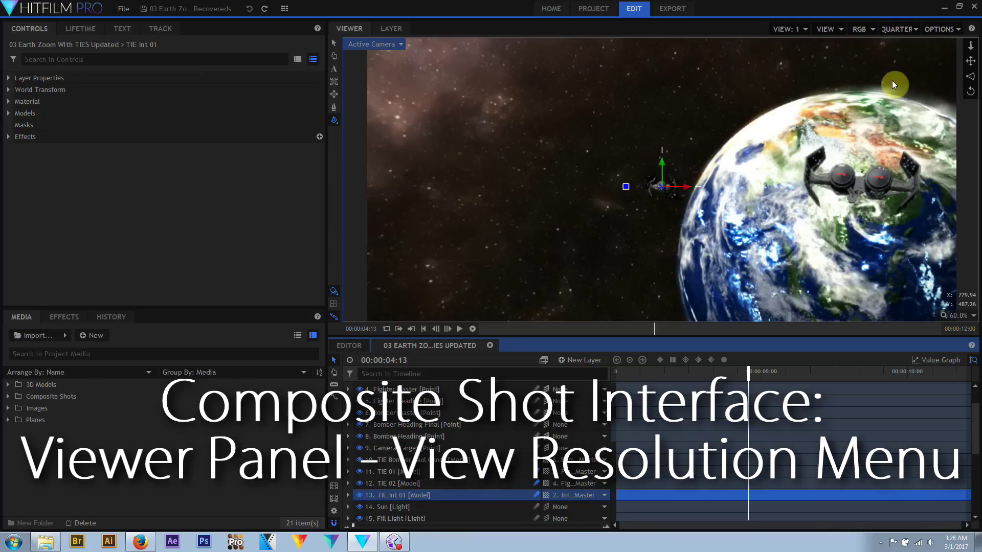
pyautogui.click(898, 29)
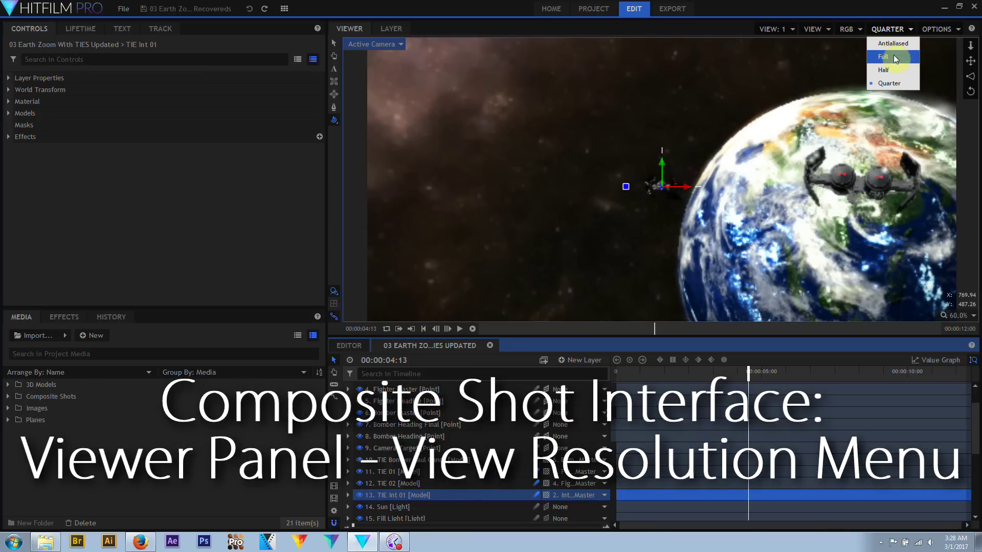
pyautogui.click(896, 58)
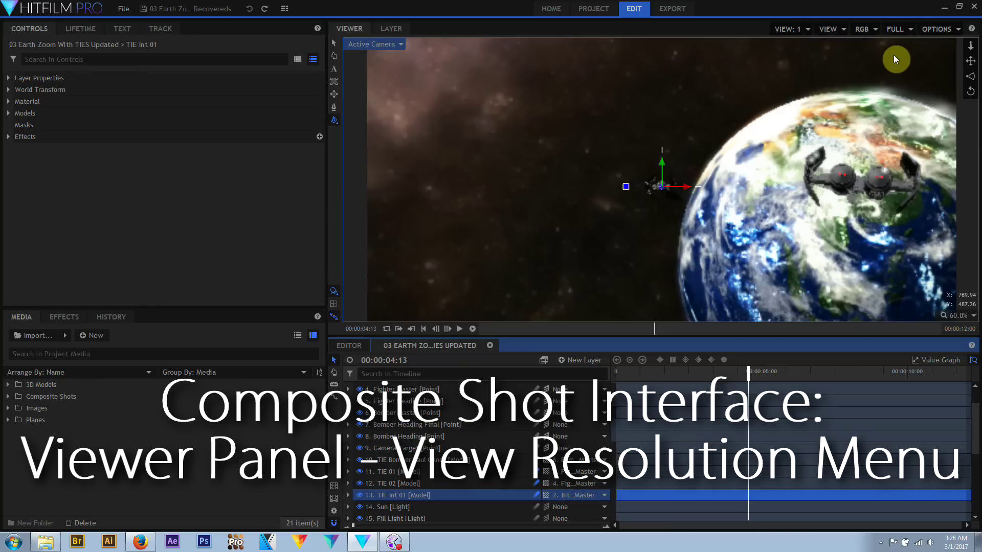
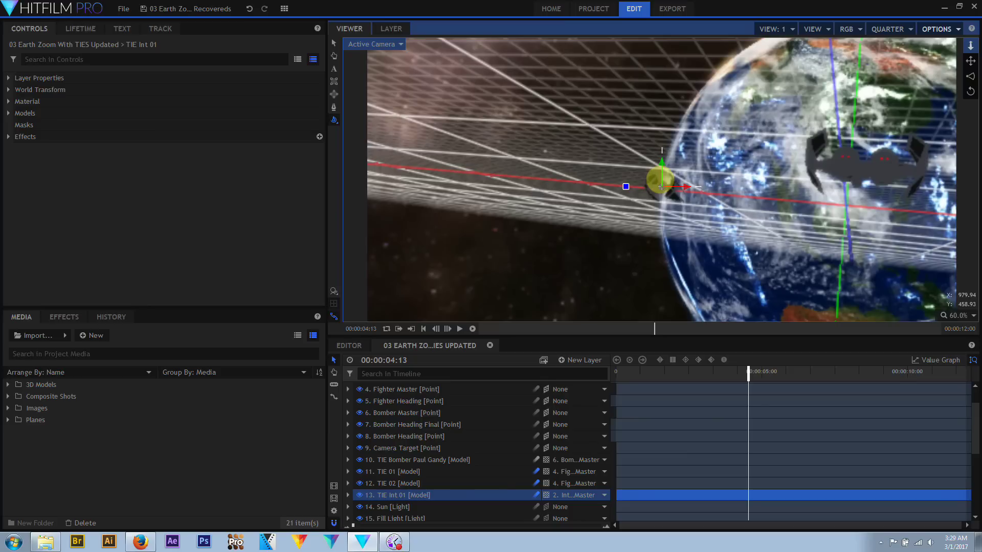
# Step: Try the viewer's camera movement controls on the active camera and hide the floor plane grid
pyautogui.moveTo(661, 180)
pyautogui.mouseDown()
pyautogui.moveTo(624, 186)
pyautogui.moveTo(681, 171)
pyautogui.moveTo(624, 182)
pyautogui.moveTo(658, 197)
pyautogui.moveTo(662, 187)
pyautogui.mouseUp()
pyautogui.click(970, 61)
pyautogui.click(332, 303)
pyautogui.click(970, 93)
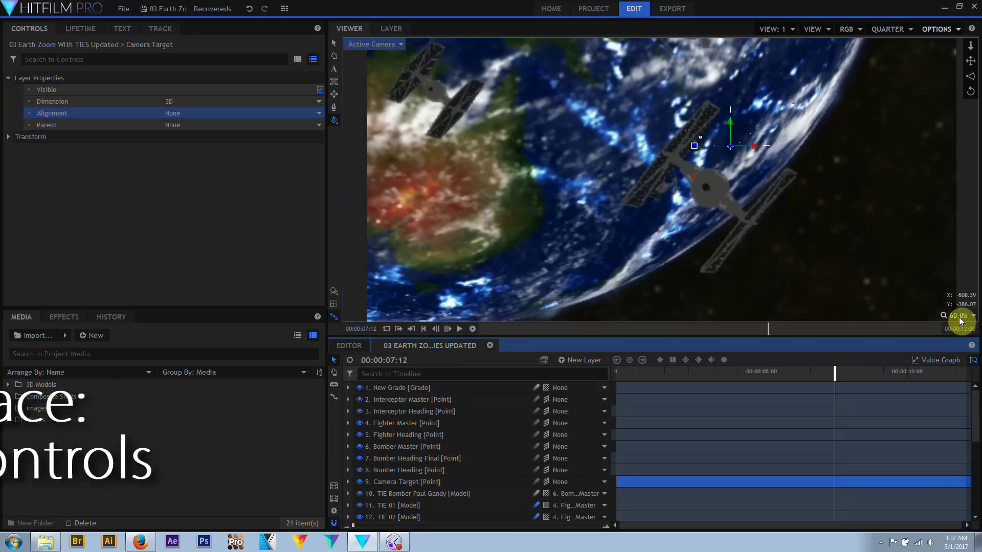
# Step: Zoom the viewer to 100% and reset it to Scale to Fit
pyautogui.click(957, 315)
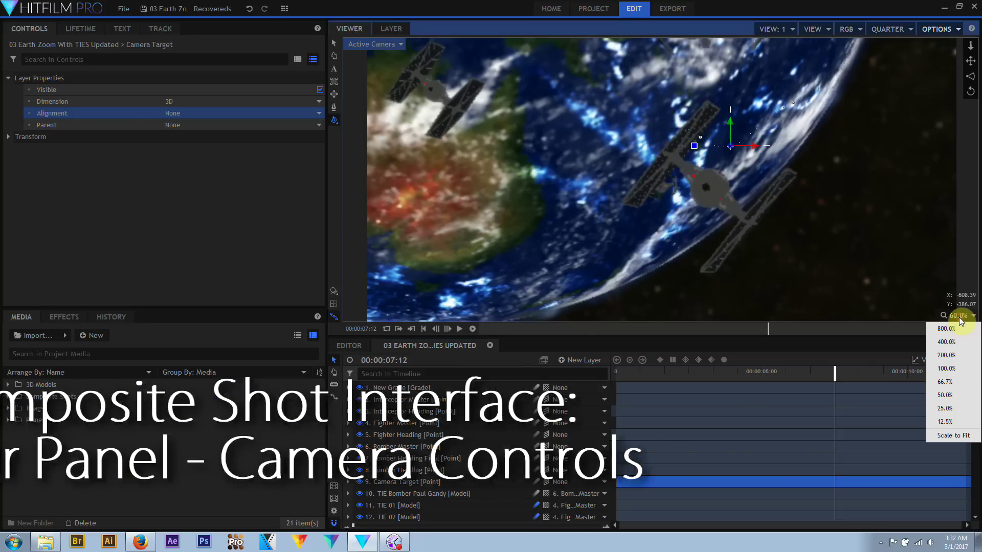
pyautogui.click(959, 368)
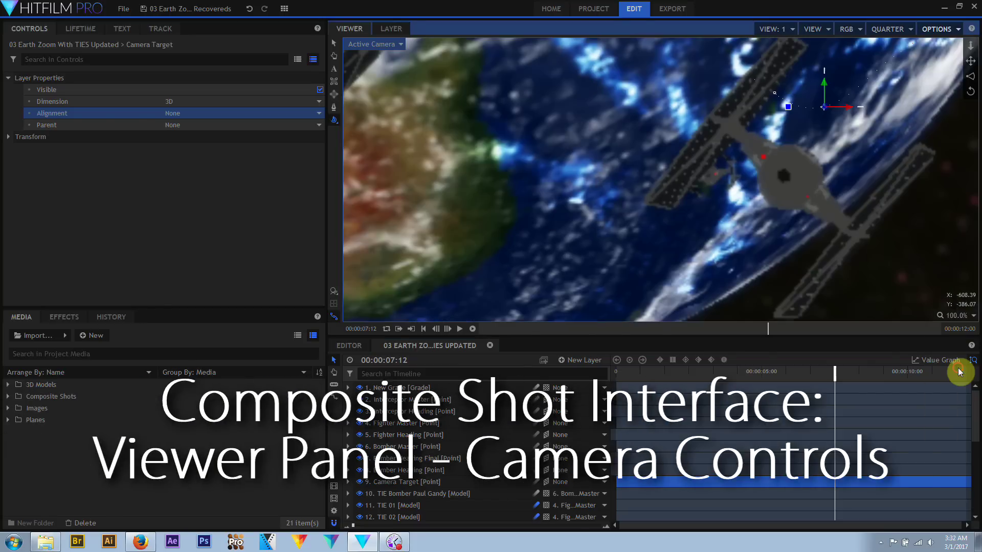
pyautogui.click(957, 315)
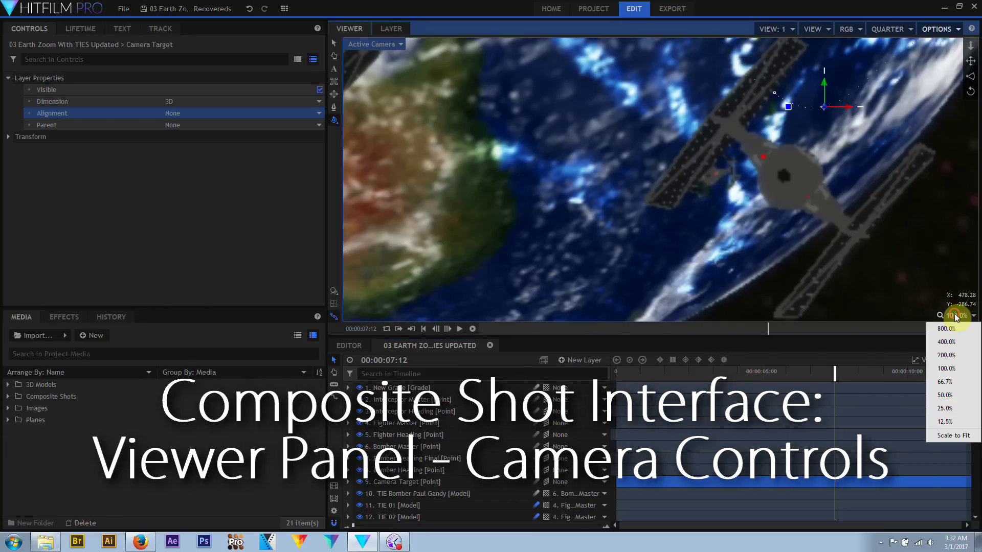
pyautogui.click(957, 436)
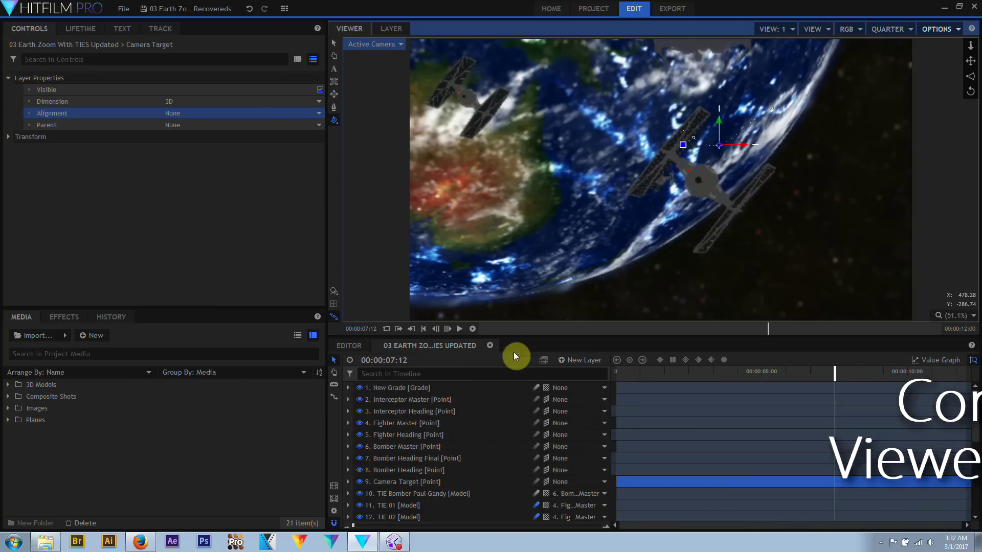
# Step: Run a RAM preview of the composite shot from its first frame, and open the program options
pyautogui.click(419, 328)
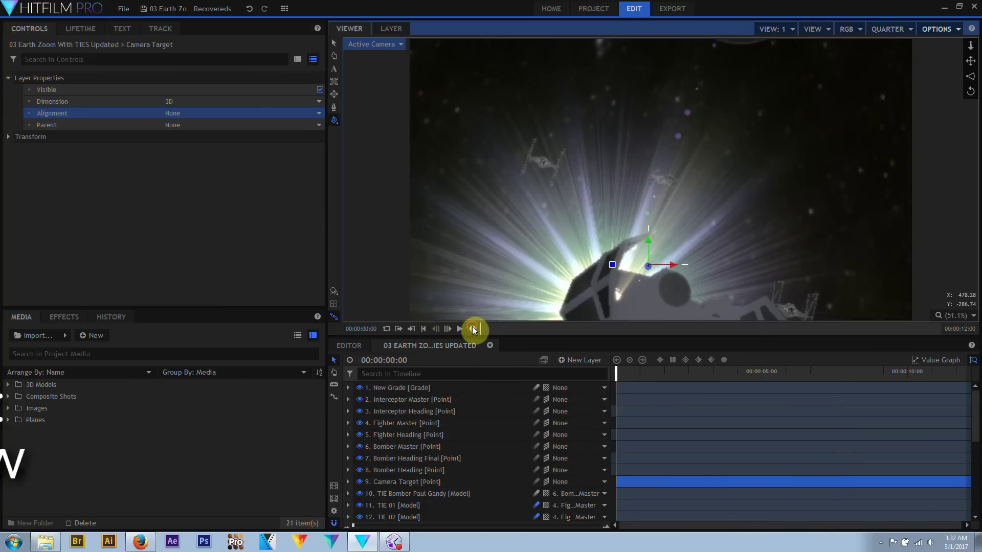
pyautogui.click(472, 329)
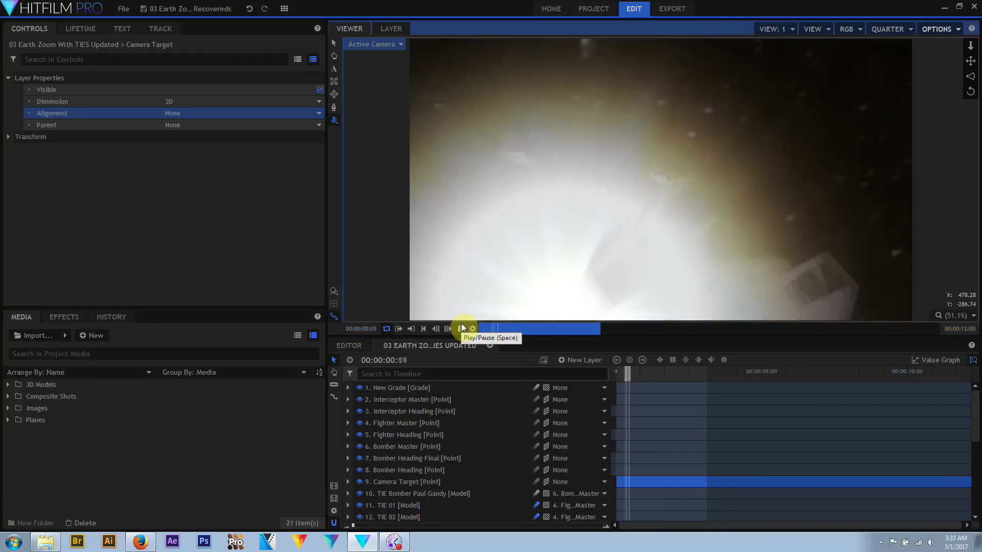
pyautogui.click(124, 9)
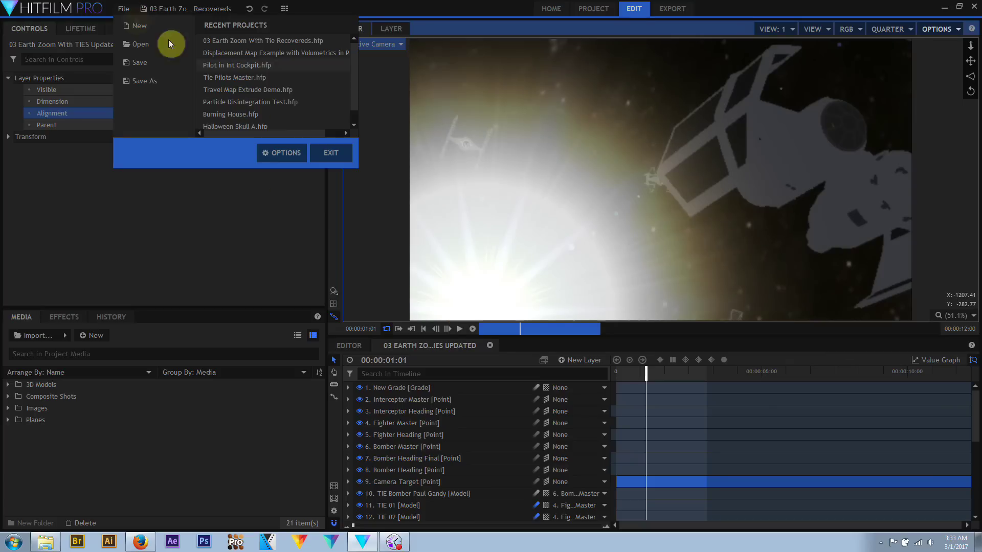
pyautogui.click(290, 155)
pyautogui.click(456, 70)
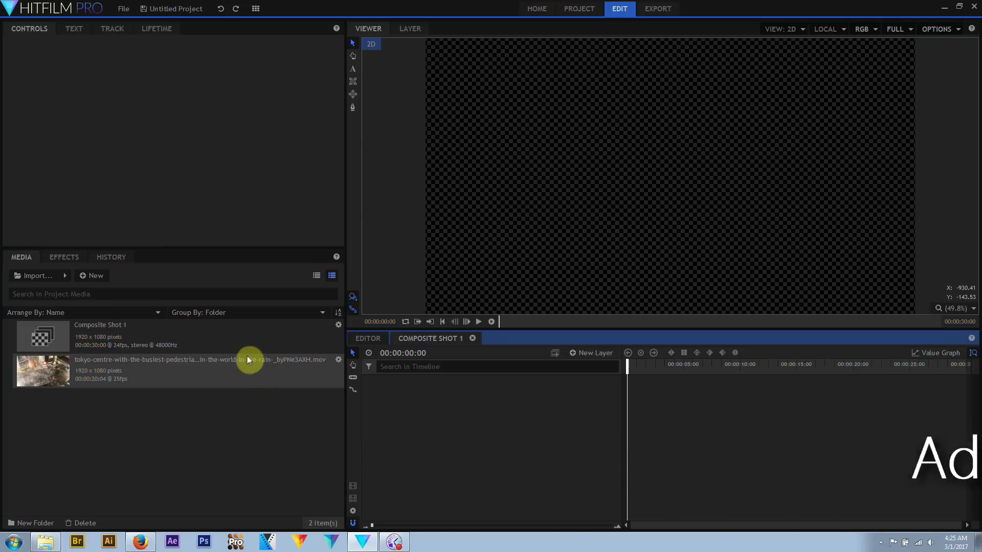
# Step: Add the Tokyo crossing video to Composite Shot 1 at the start and a second copy starting at about 8 seconds
pyautogui.moveTo(239, 372); pyautogui.dragTo(419, 417)
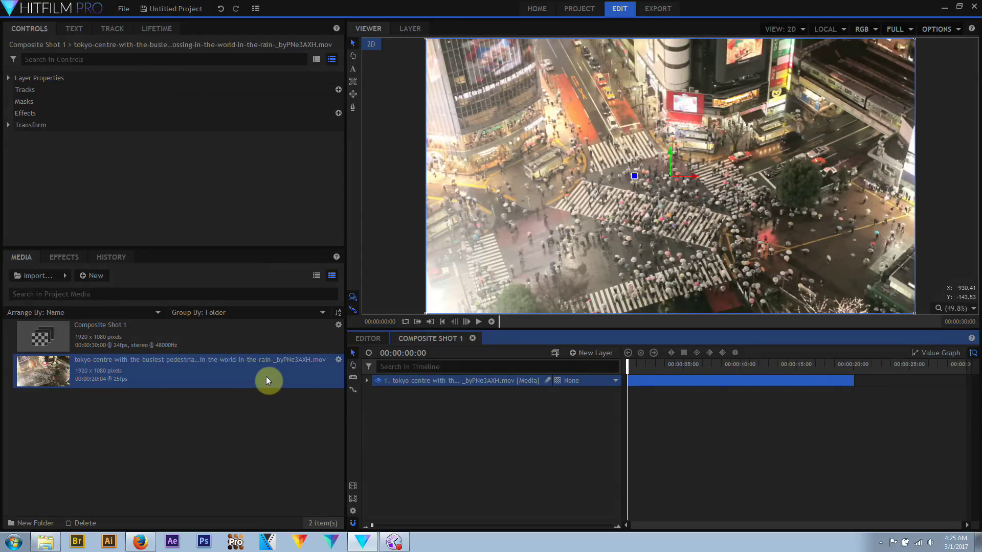
pyautogui.moveTo(266, 376); pyautogui.dragTo(715, 377)
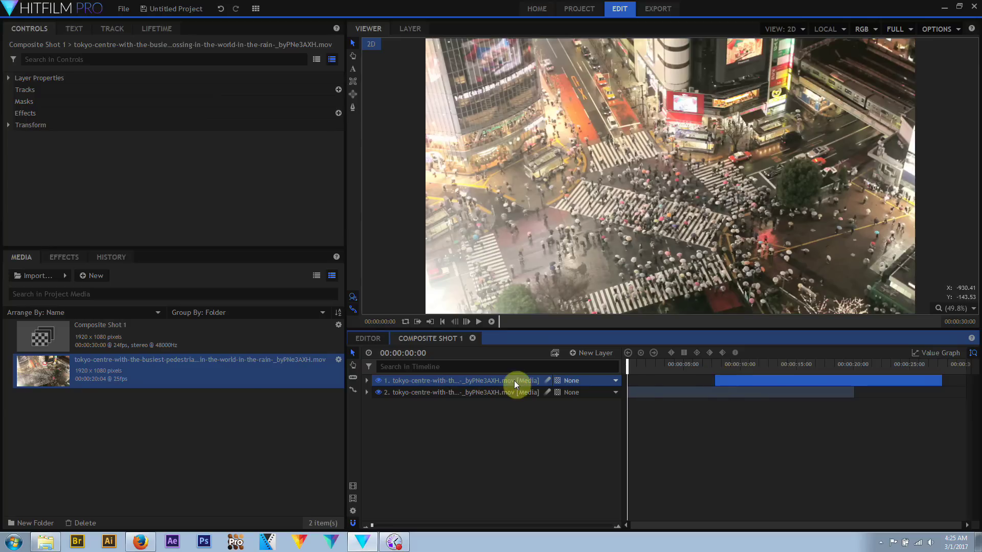
# Step: Slice the upper Tokyo crossing layer at 00:00:21:04 and remove the extra layers, leaving only the original clip
pyautogui.click(358, 377)
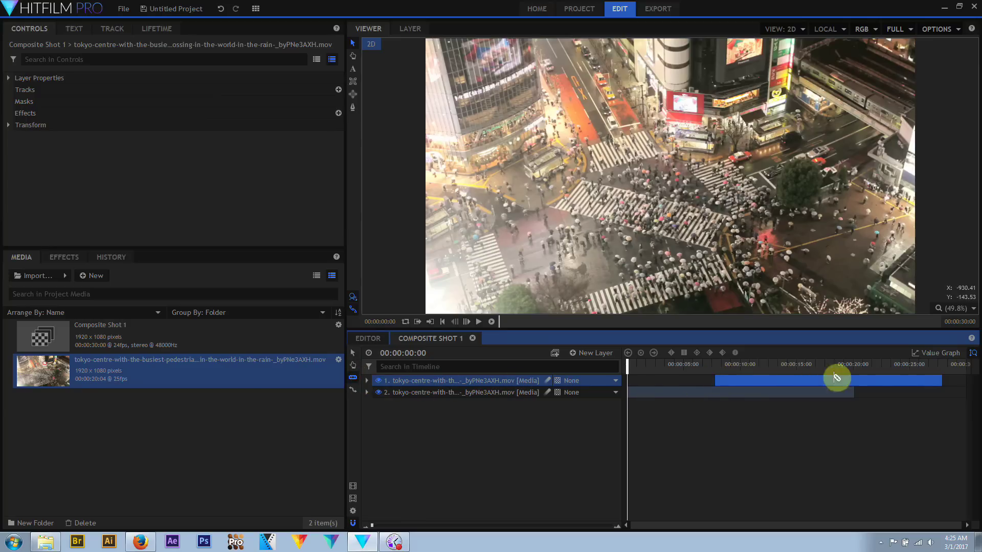
pyautogui.click(866, 365)
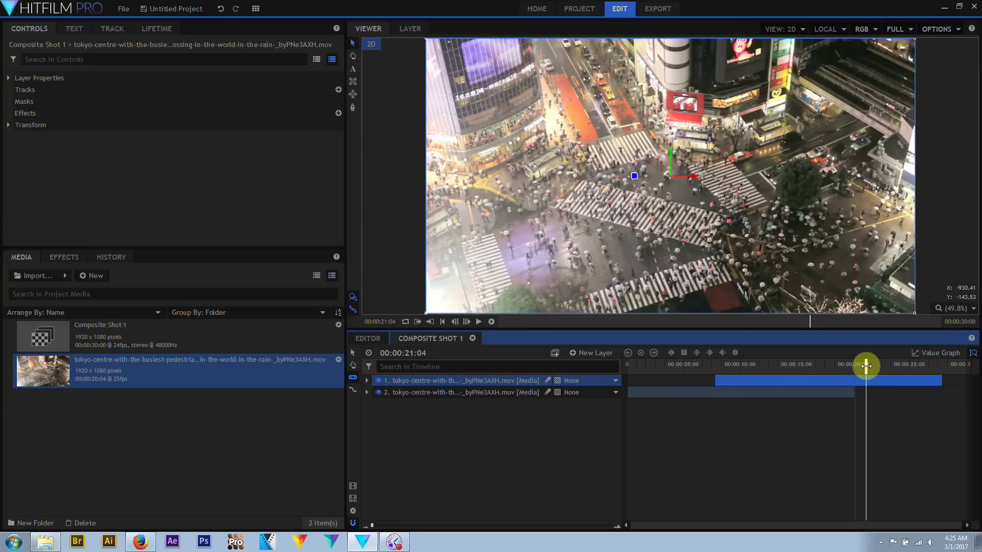
pyautogui.click(867, 381)
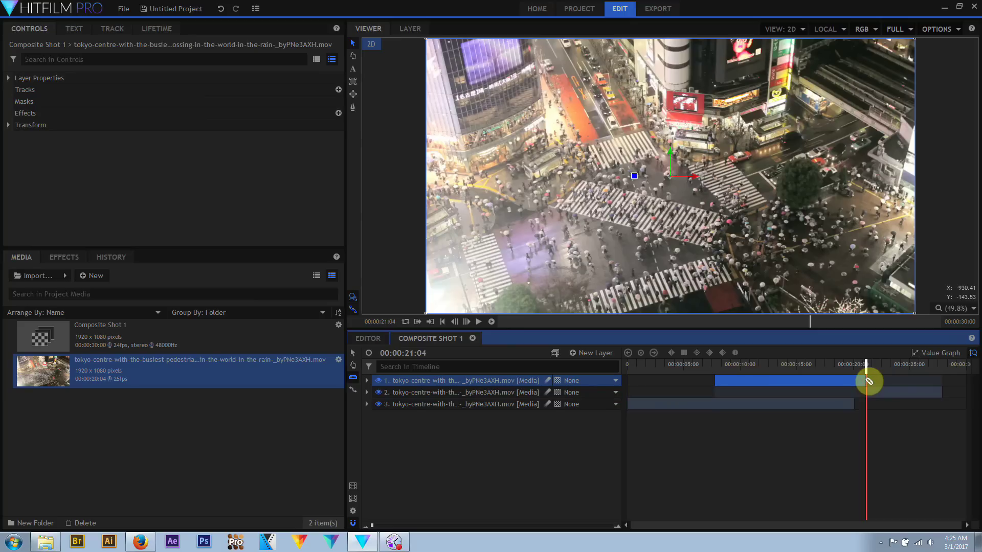
pyautogui.rightClick(550, 389)
pyautogui.click(570, 411)
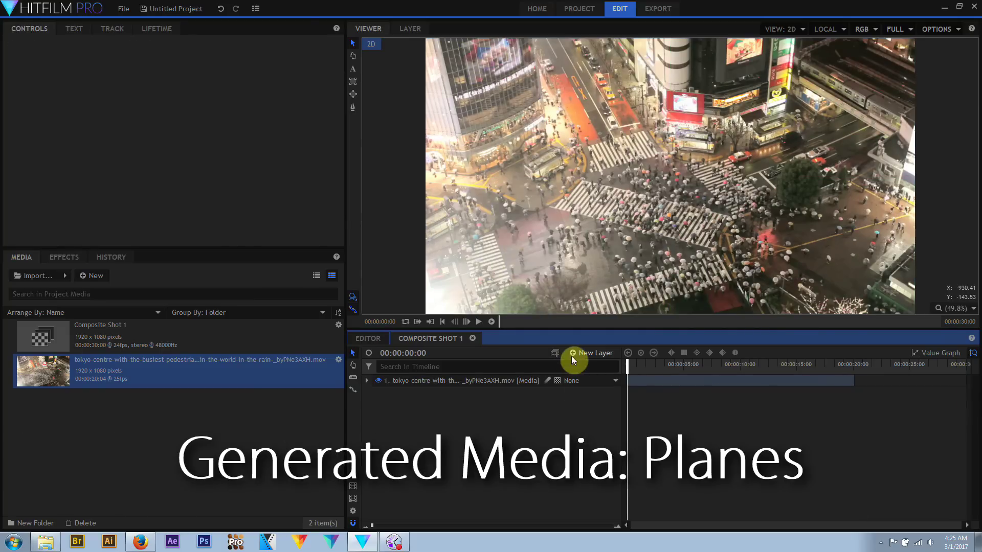
# Step: Create a new 400 x 400 plane layer named New Plane 1 with the bright green color #55ff00
pyautogui.click(572, 355)
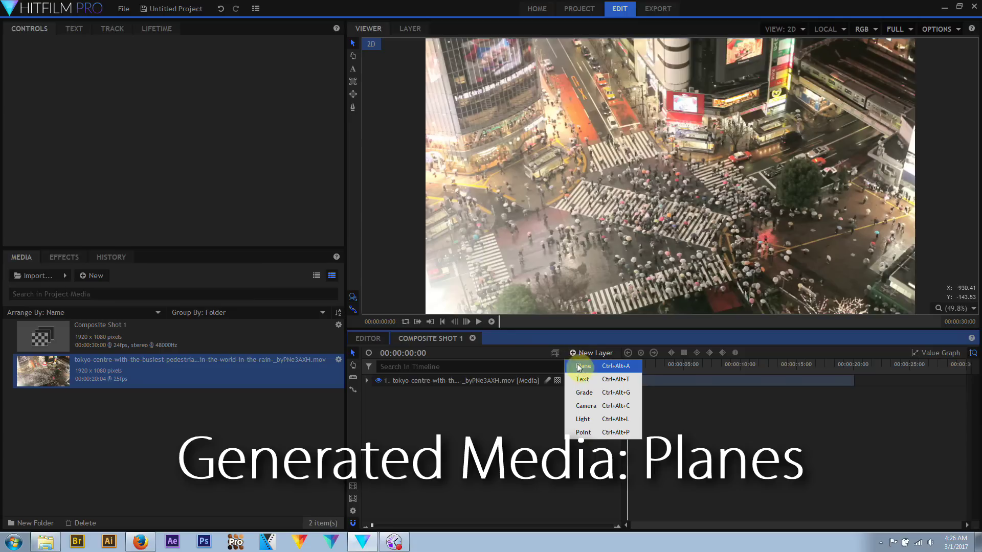
pyautogui.click(583, 366)
pyautogui.click(481, 233)
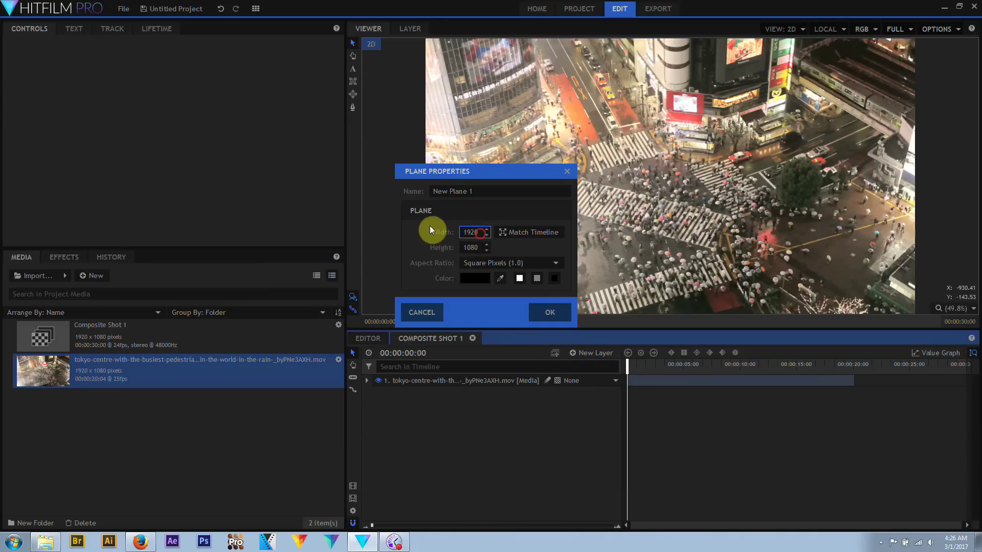
pyautogui.hotkey('ctrl', 'a')
pyautogui.press('BackSpace')
pyautogui.write('400')
pyautogui.press('Tab')
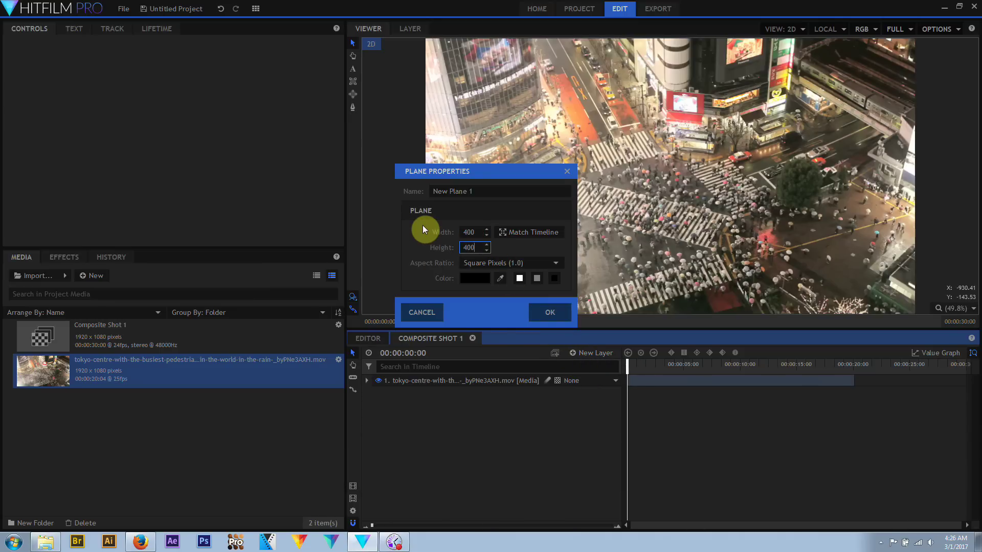
pyautogui.click(475, 278)
pyautogui.click(450, 202)
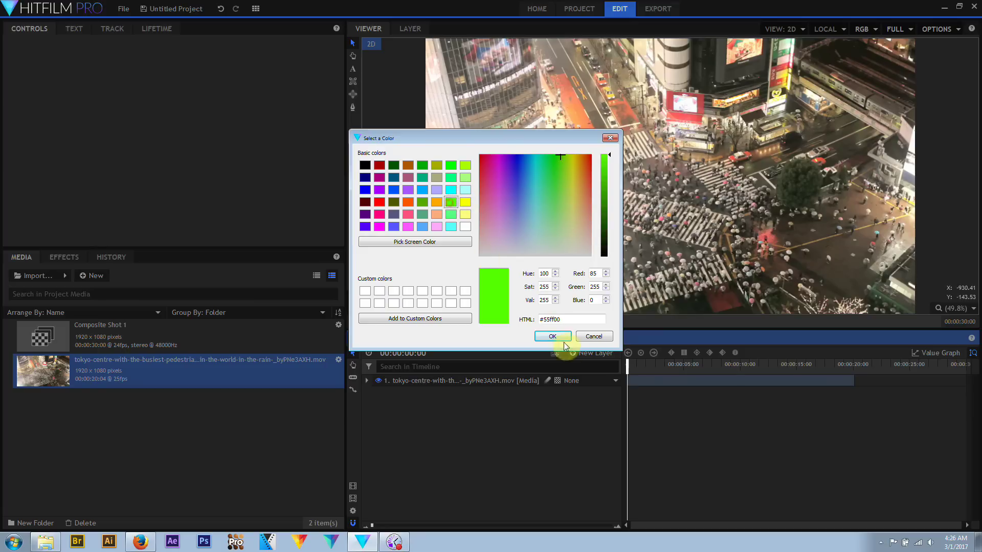
pyautogui.click(552, 336)
pyautogui.click(546, 312)
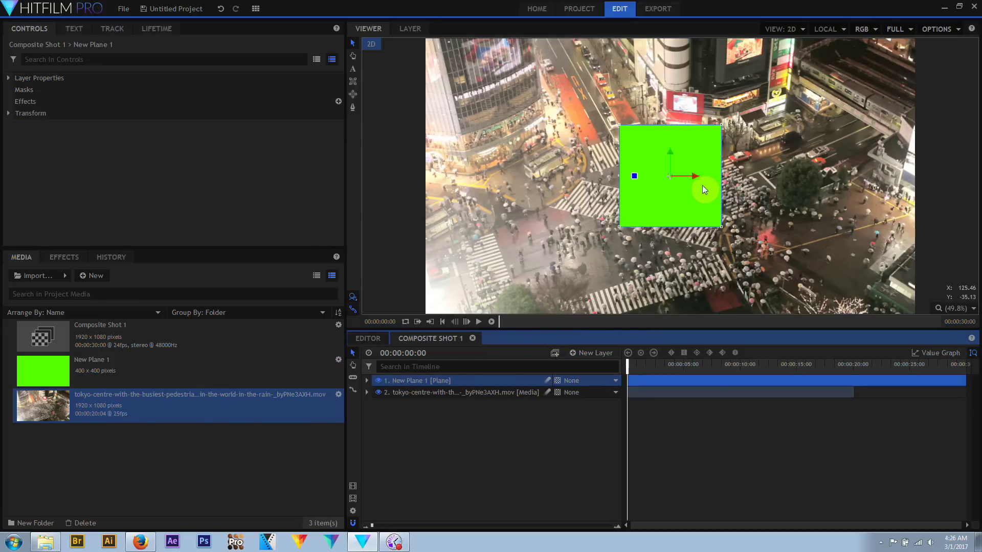
# Step: Place three instances of the green plane in a row across the frame, adding two more copies from the project media
pyautogui.moveTo(702, 186); pyautogui.dragTo(521, 180)
pyautogui.moveTo(91, 375); pyautogui.dragTo(432, 386)
pyautogui.moveTo(695, 179); pyautogui.dragTo(841, 177)
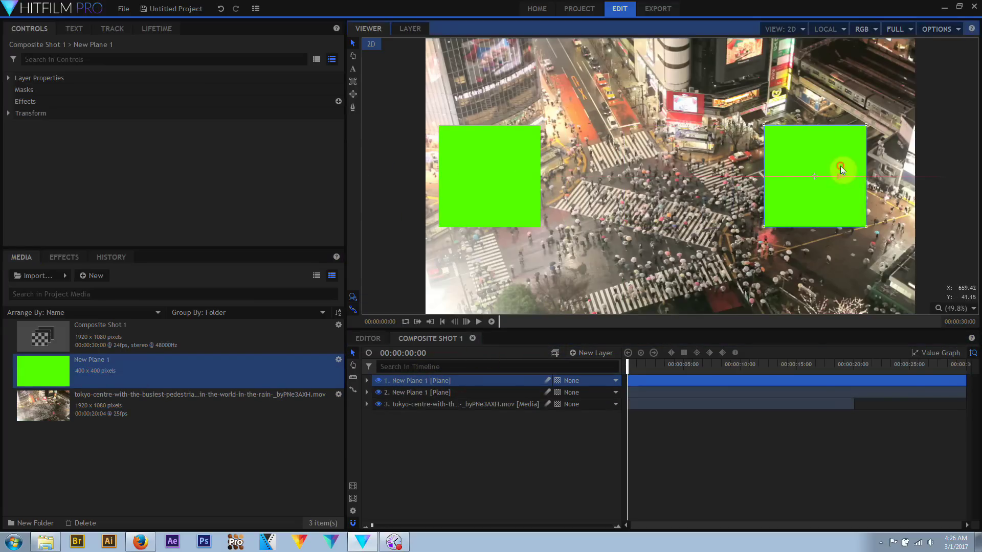
pyautogui.moveTo(136, 366); pyautogui.dragTo(450, 381)
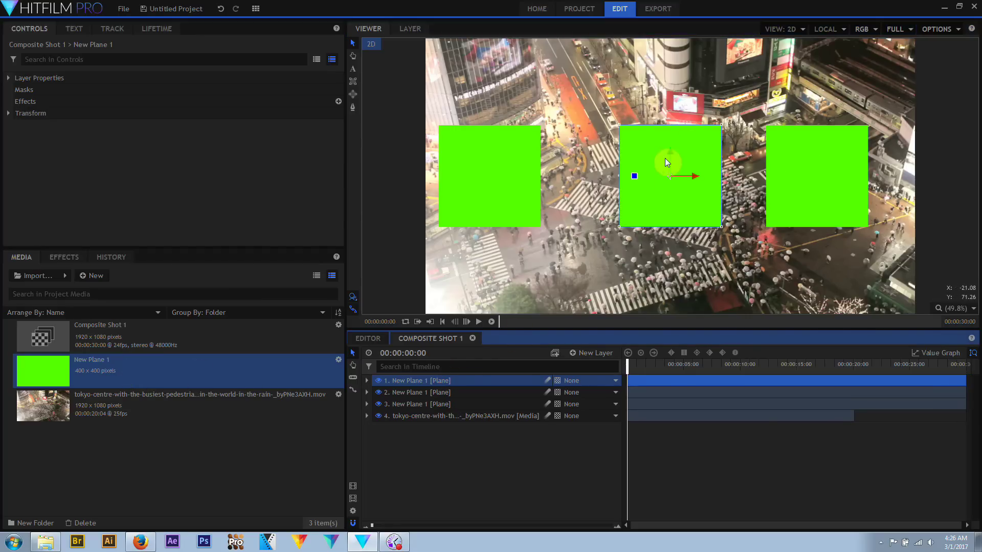
# Step: Move the middle green plane down toward the lower edge of the frame and apply the Fractal Noise effect to it
pyautogui.moveTo(668, 156); pyautogui.dragTo(671, 237)
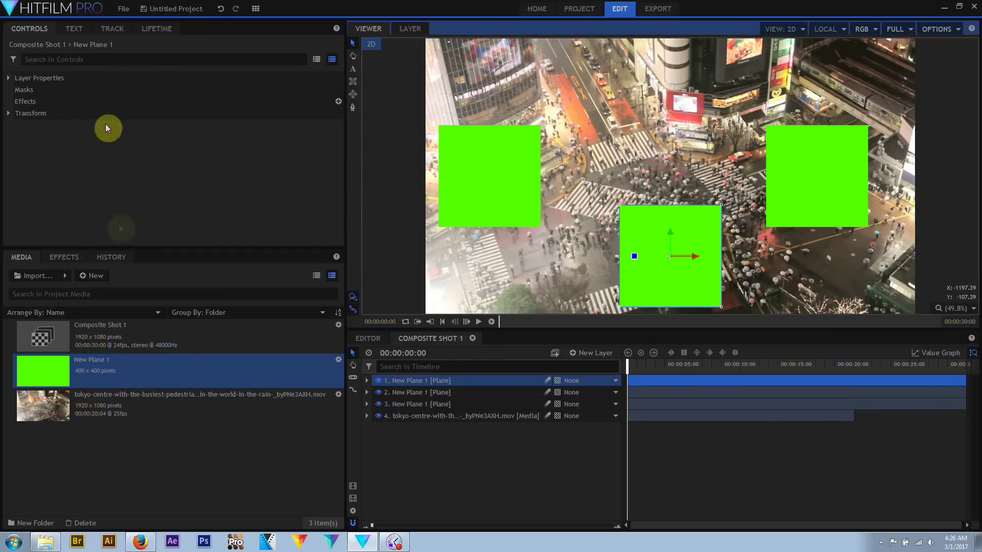
pyautogui.click(63, 257)
pyautogui.click(71, 276)
pyautogui.write('fract')
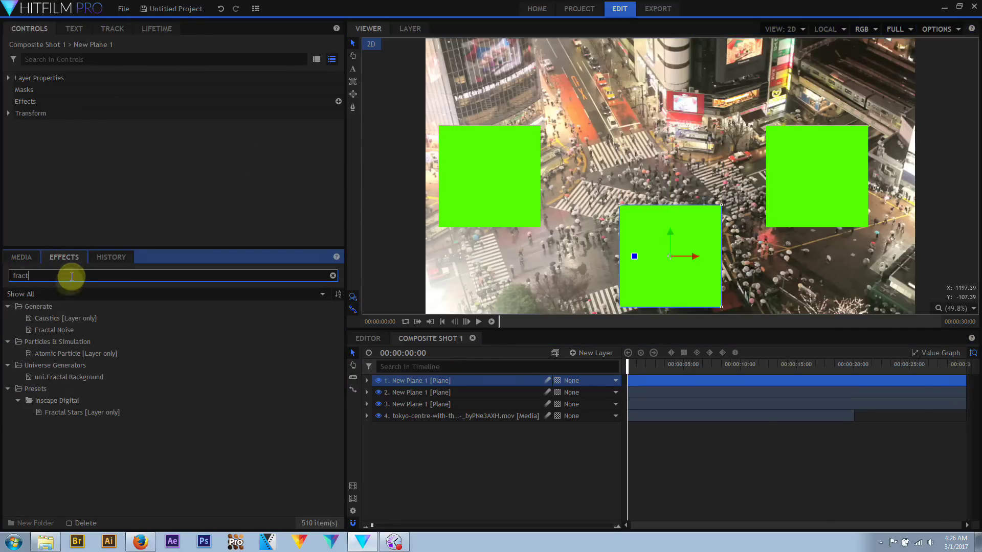
pyautogui.moveTo(51, 331); pyautogui.dragTo(414, 383)
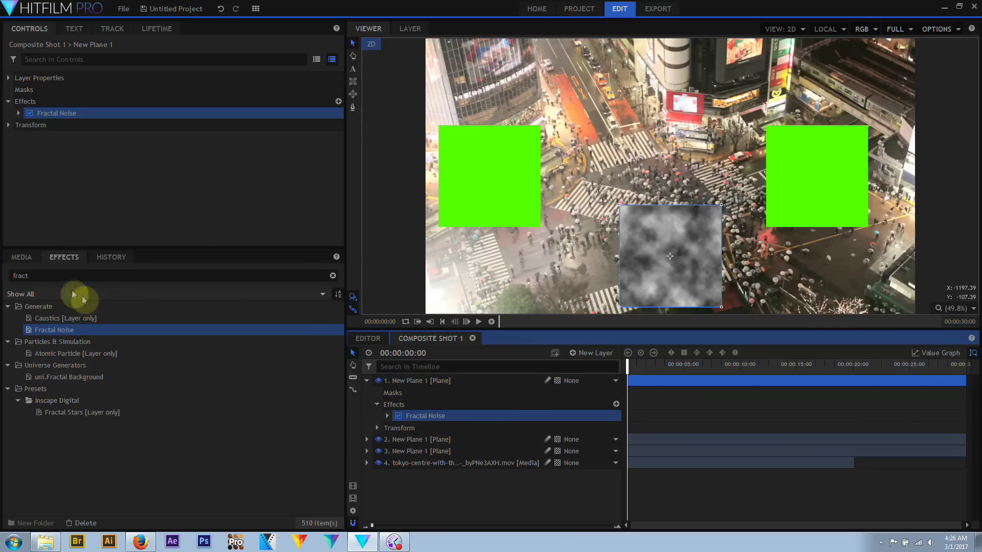
# Step: Change the color of the New Plane 1 media asset to bright red
pyautogui.click(23, 258)
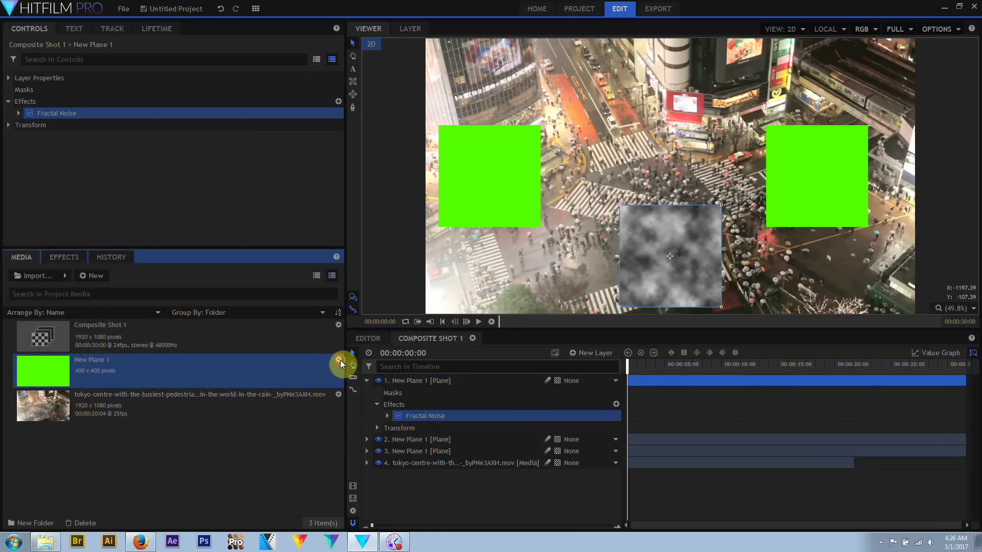
pyautogui.click(339, 360)
pyautogui.click(466, 276)
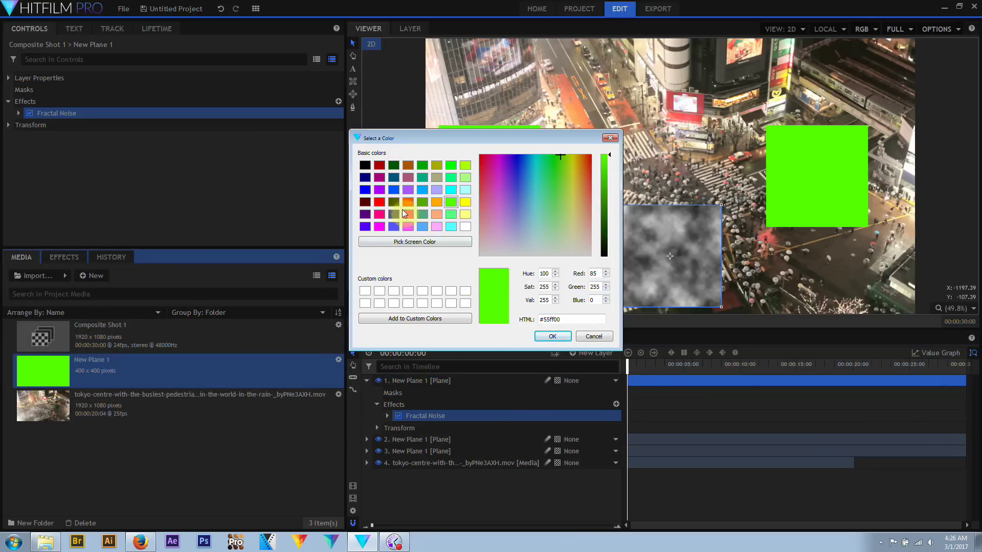
pyautogui.click(379, 202)
pyautogui.click(551, 336)
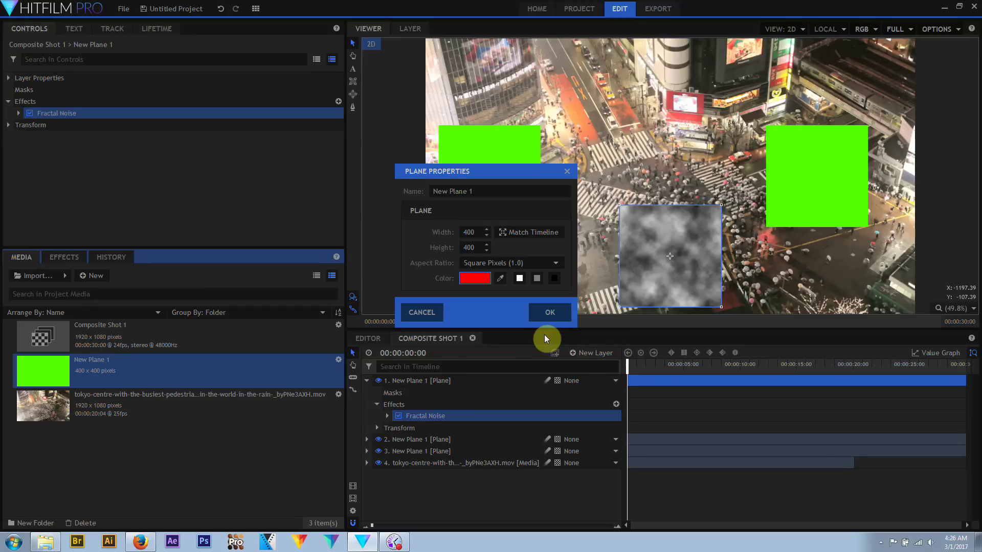
pyautogui.click(561, 312)
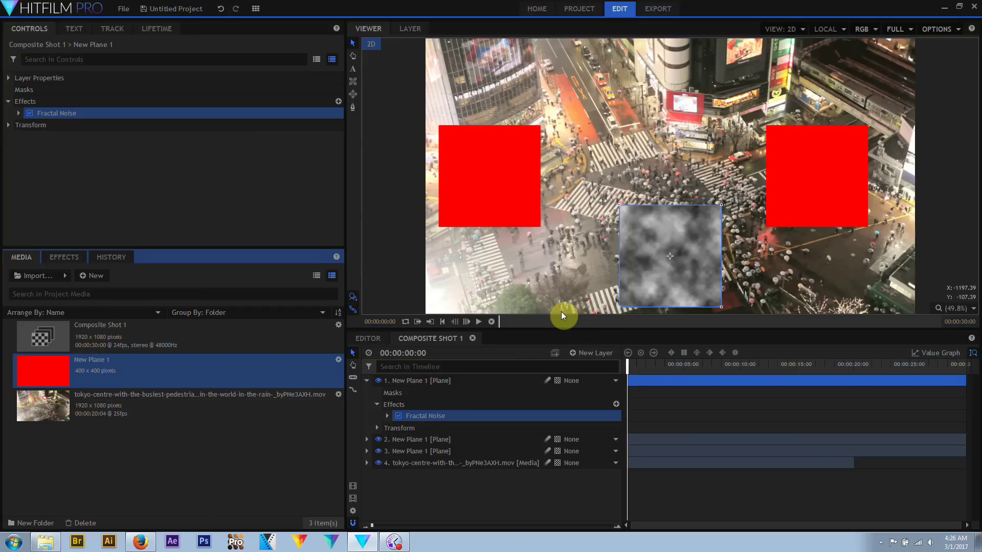
pyautogui.click(562, 381)
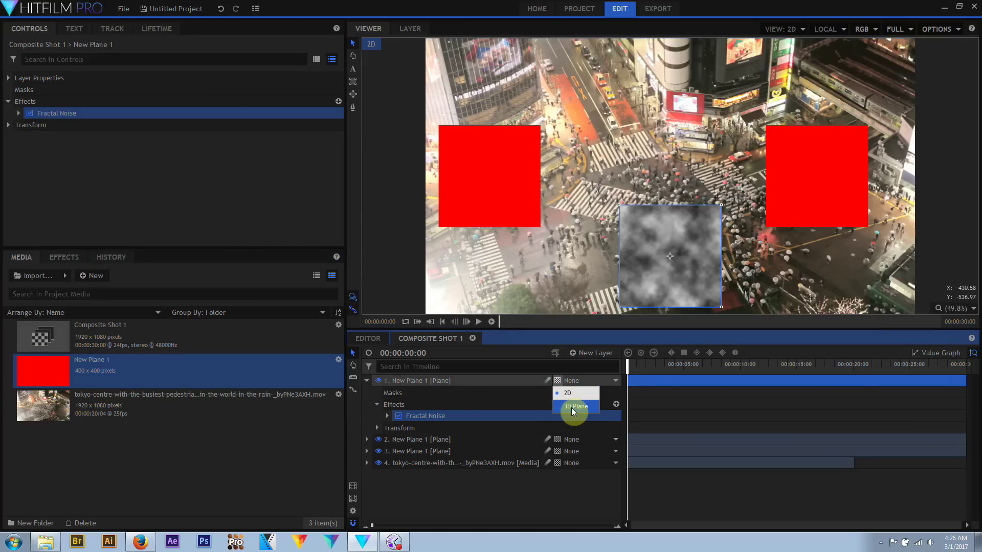
pyautogui.click(502, 352)
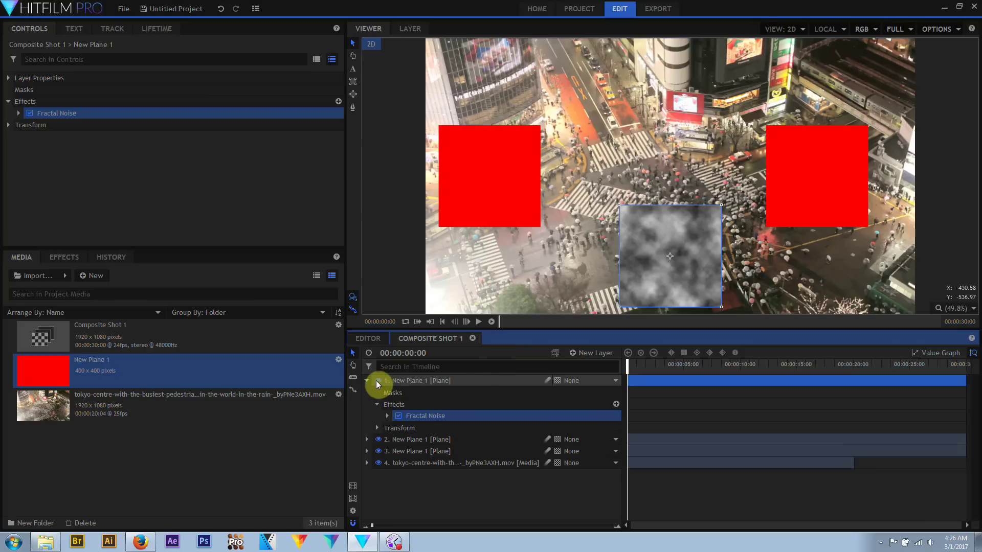
# Step: Add a new text layer with a width of 900 and a height of 500
pyautogui.click(588, 353)
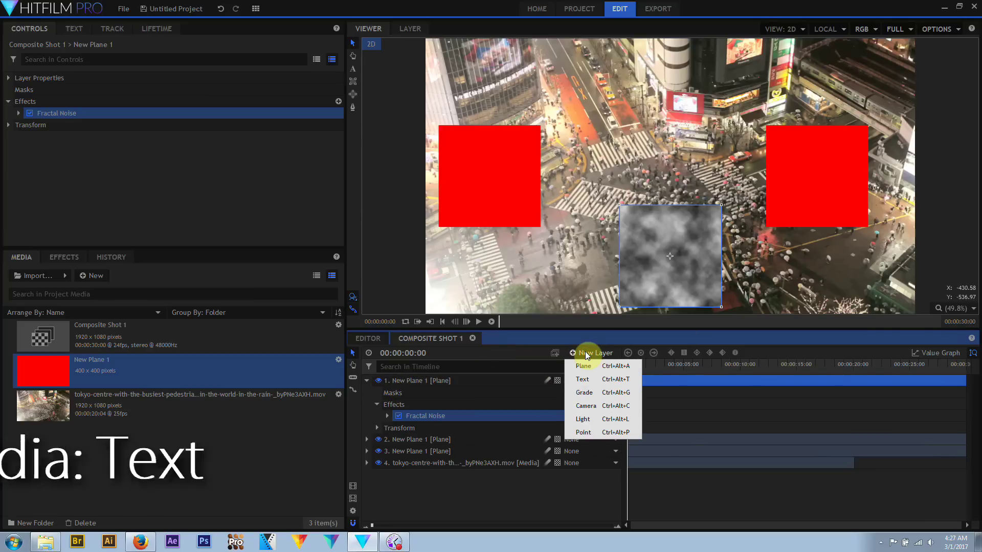
pyautogui.click(587, 377)
pyautogui.doubleClick(491, 242)
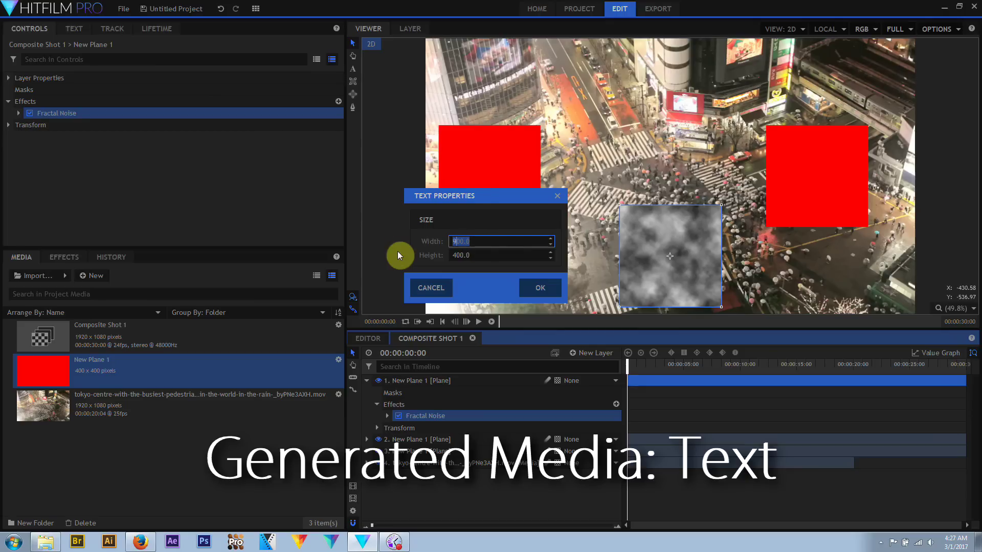
pyautogui.write('900')
pyautogui.press('Tab')
pyautogui.write('500')
pyautogui.press('Return')
# Step: Enter "This is a Text Layer" in the new text box with the Text tool
pyautogui.click(352, 69)
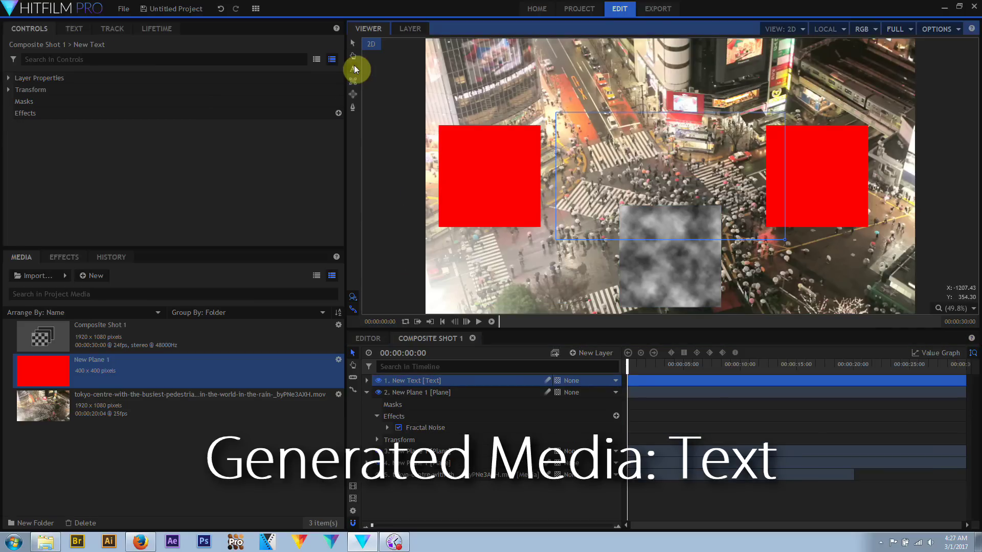
pyautogui.click(73, 28)
pyautogui.click(572, 126)
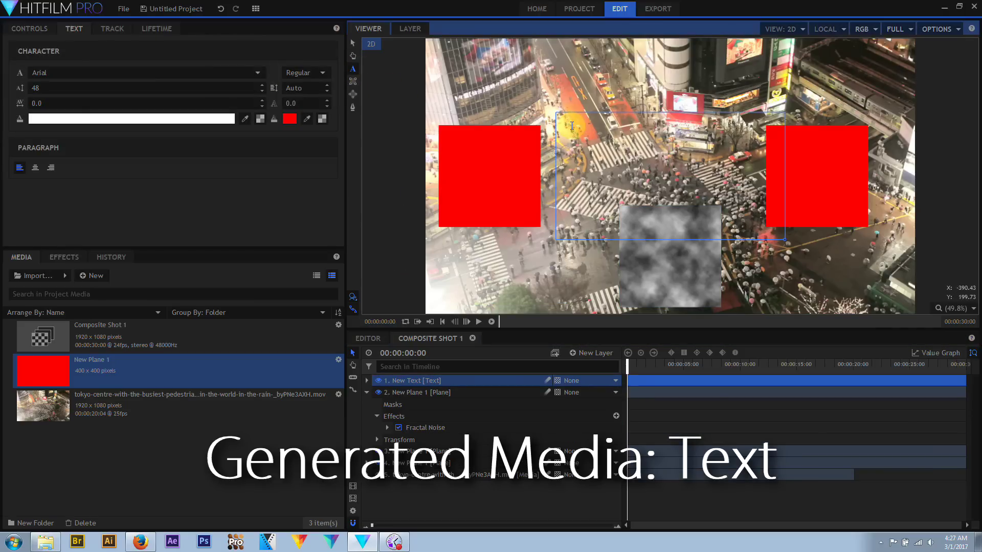
pyautogui.write('This is a Text Layer')
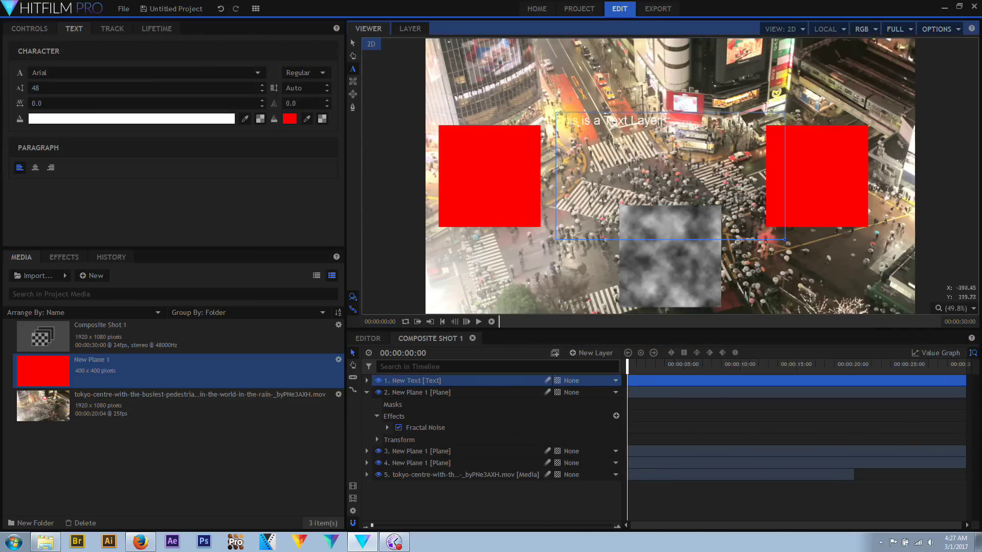
# Step: Try to set the text outline color to dark green without selecting the text
pyautogui.click(290, 119)
pyautogui.click(401, 221)
pyautogui.click(557, 364)
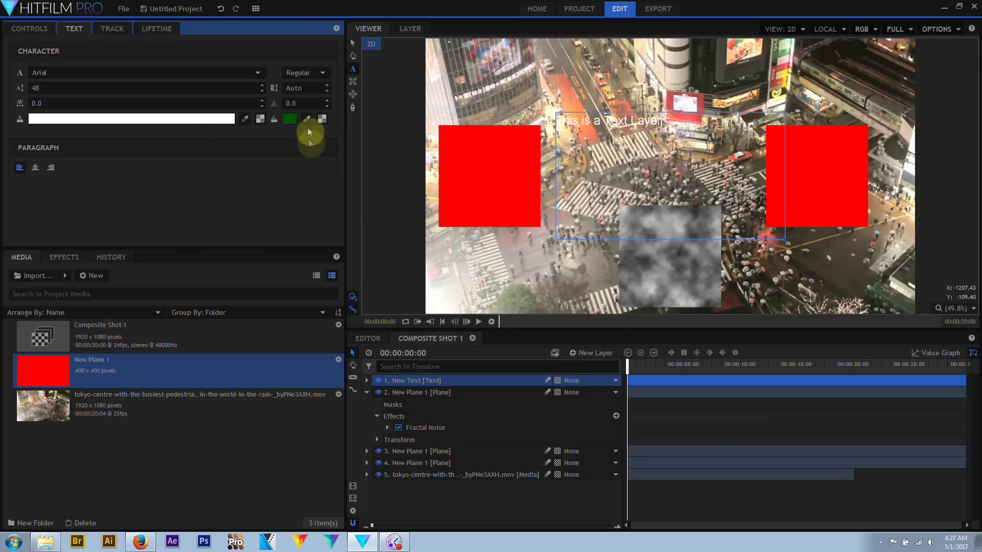
# Step: Give the selected text a dark green outline with a width of 3.0 and set its font size to 163
pyautogui.click(290, 118)
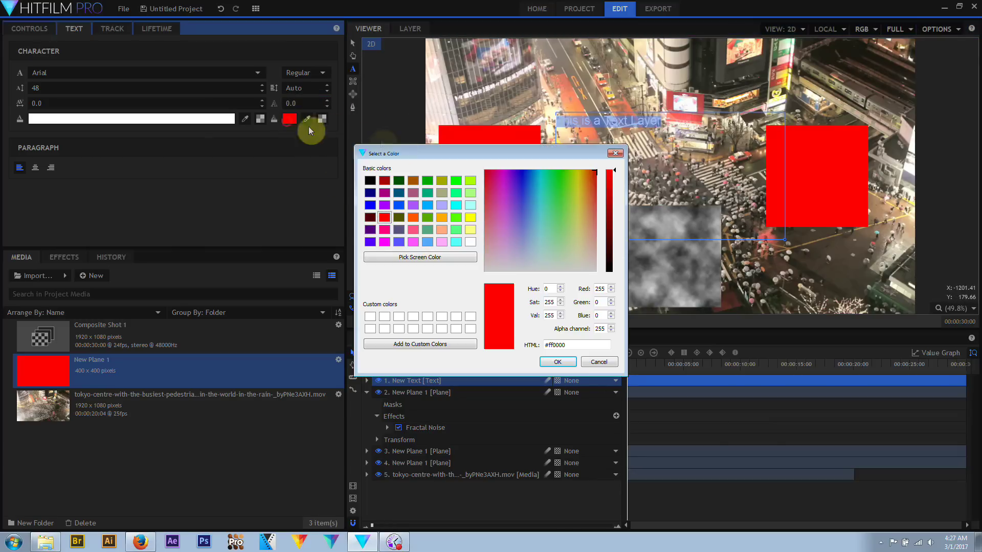
pyautogui.click(398, 180)
pyautogui.click(558, 361)
pyautogui.scroll(3, 305, 102)
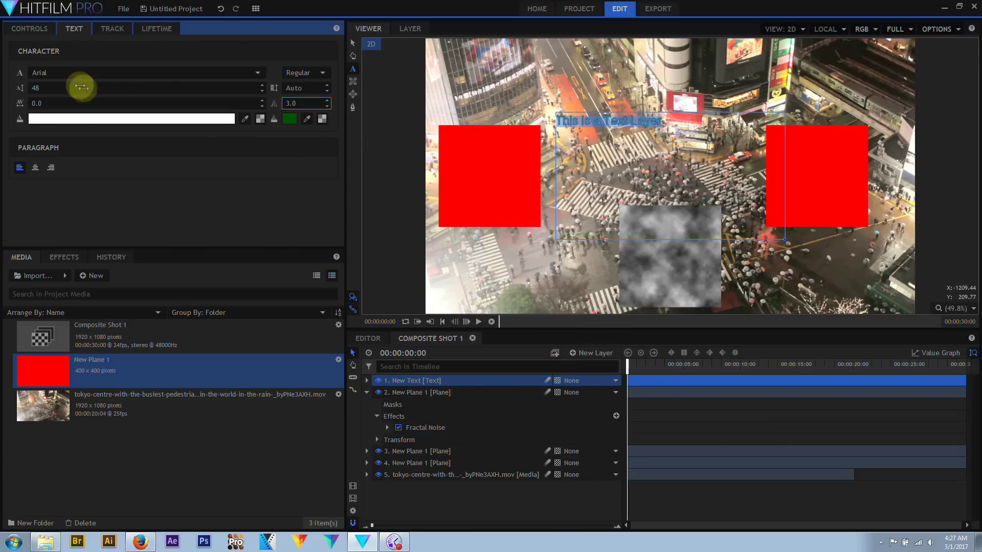
pyautogui.moveTo(80, 87); pyautogui.dragTo(663, 21)
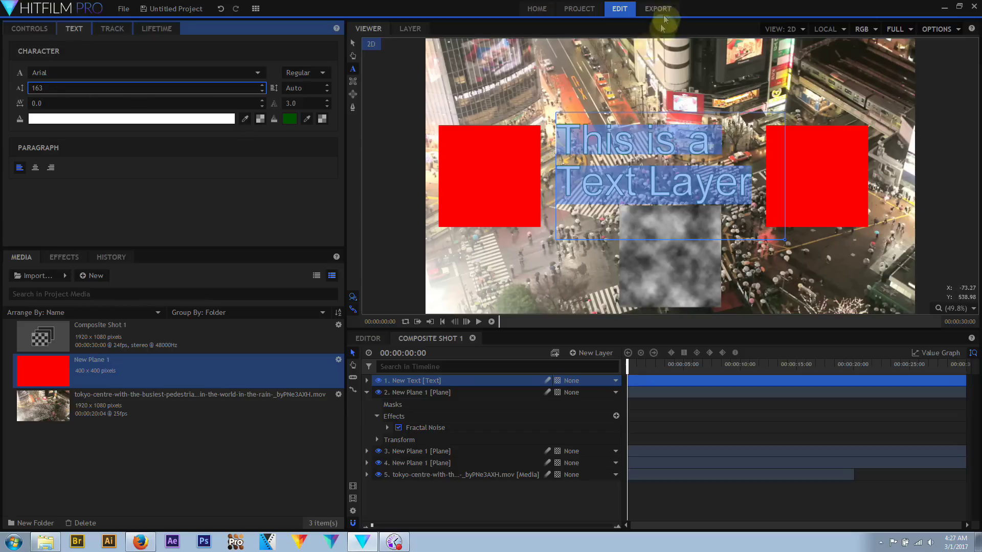
# Step: Draw a wide second text box above the first one and enter "This is also Text" in it
pyautogui.moveTo(493, 48); pyautogui.dragTo(881, 99)
pyautogui.click(572, 101)
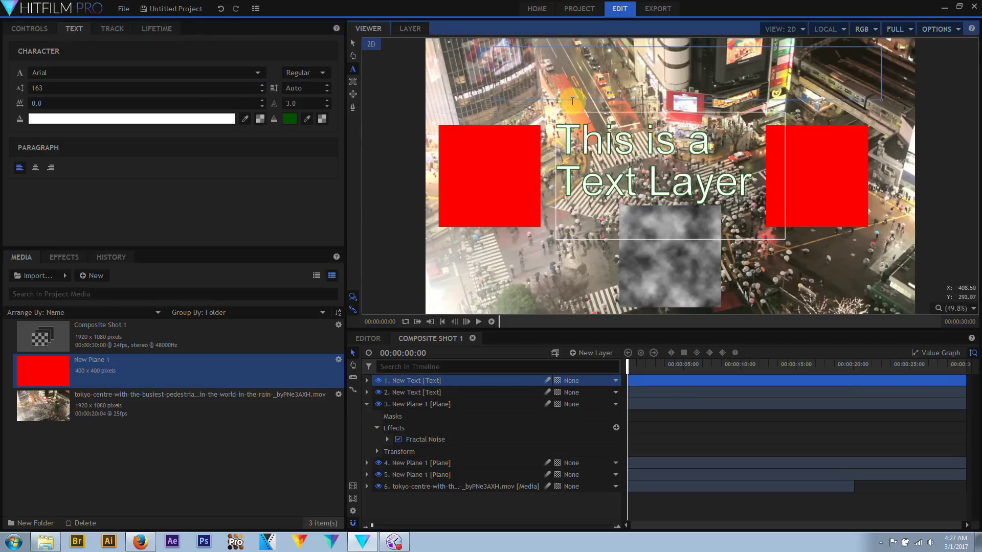
pyautogui.write('T')
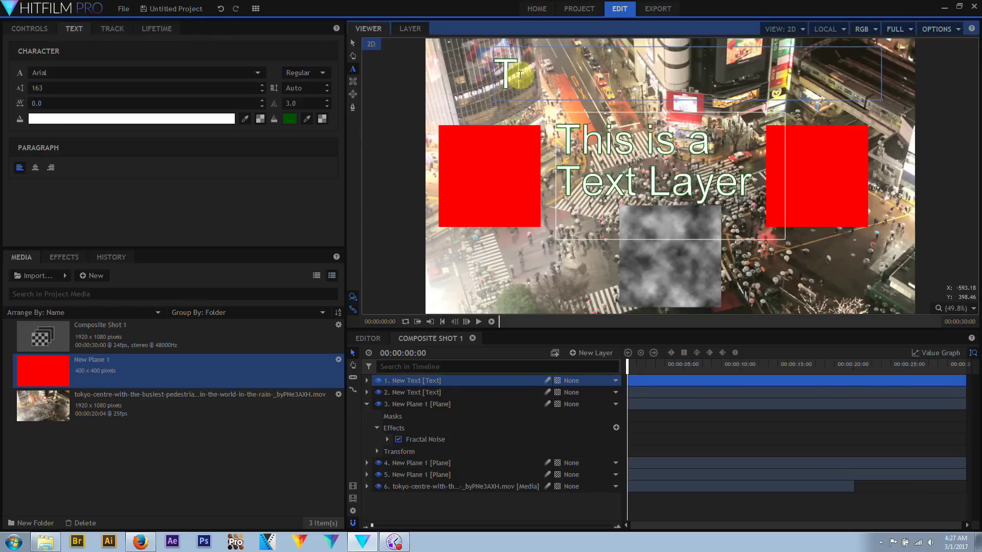
pyautogui.write('his is also Text')
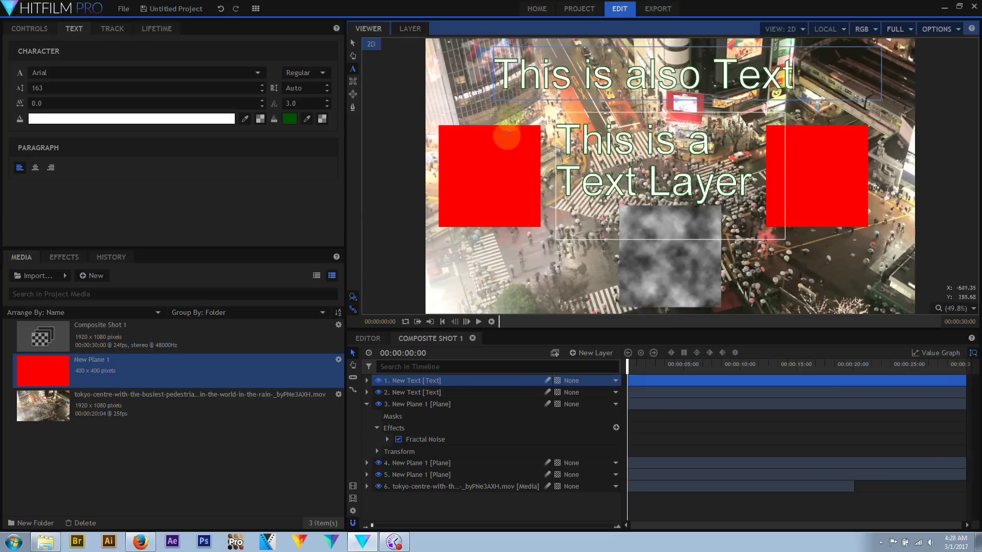
# Step: Move both text layers down in the frame, with the lower text overlapping the Fractal Noise plane
pyautogui.click(352, 43)
pyautogui.click(430, 393)
pyautogui.moveTo(668, 158); pyautogui.dragTo(669, 212)
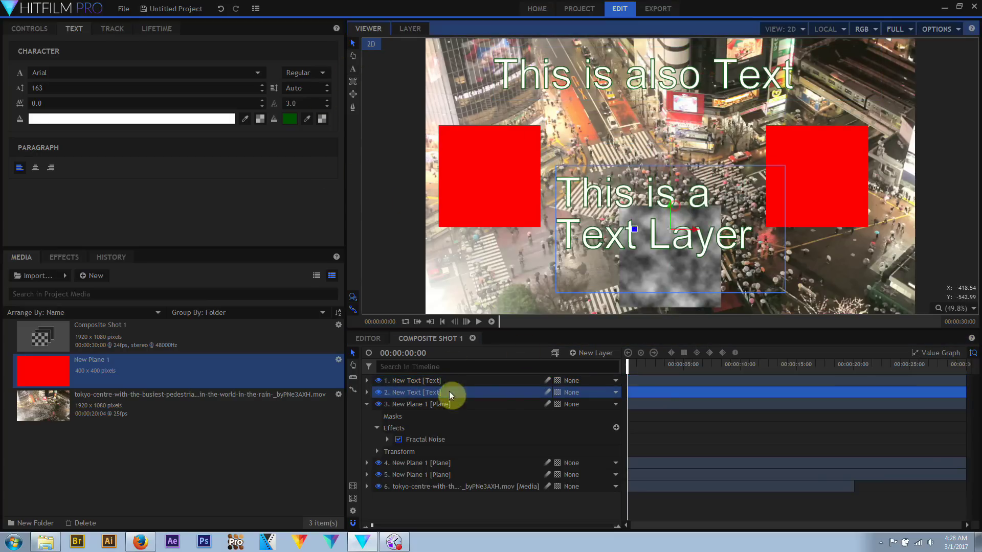
pyautogui.moveTo(686, 72); pyautogui.dragTo(685, 126)
# Step: Add a grade layer on top of all layers and apply the Blur effect to it with a radius of 40.96 px
pyautogui.click(581, 357)
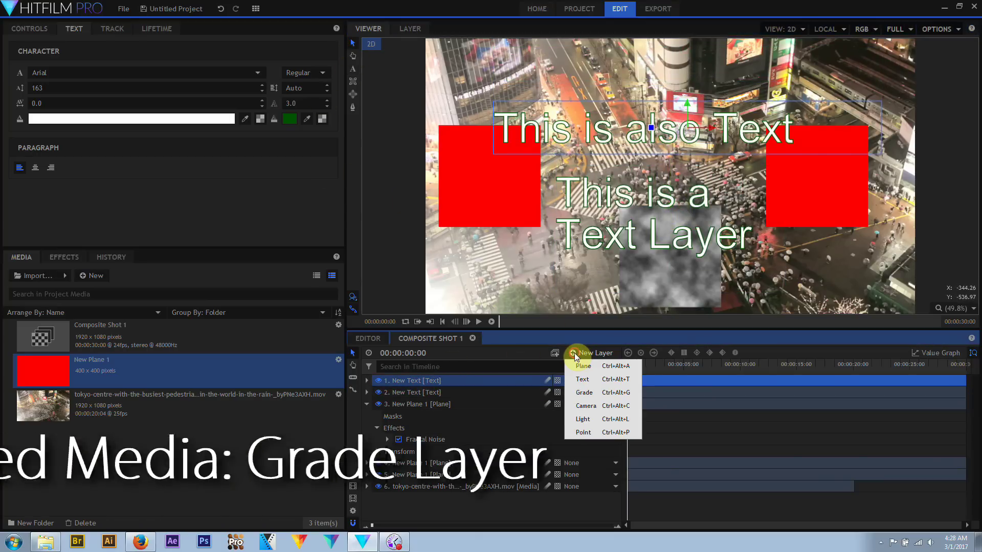
pyautogui.click(580, 393)
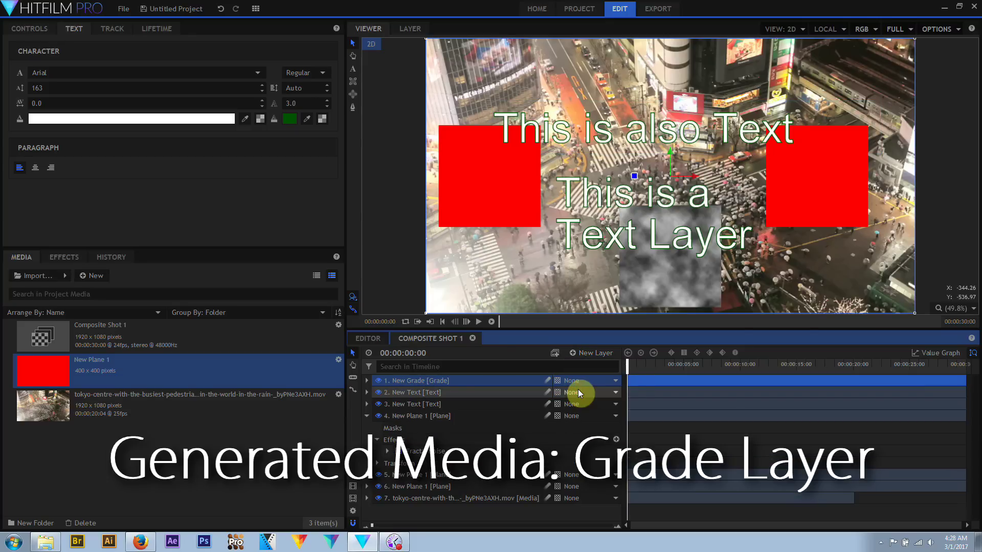
pyautogui.click(29, 29)
pyautogui.click(66, 257)
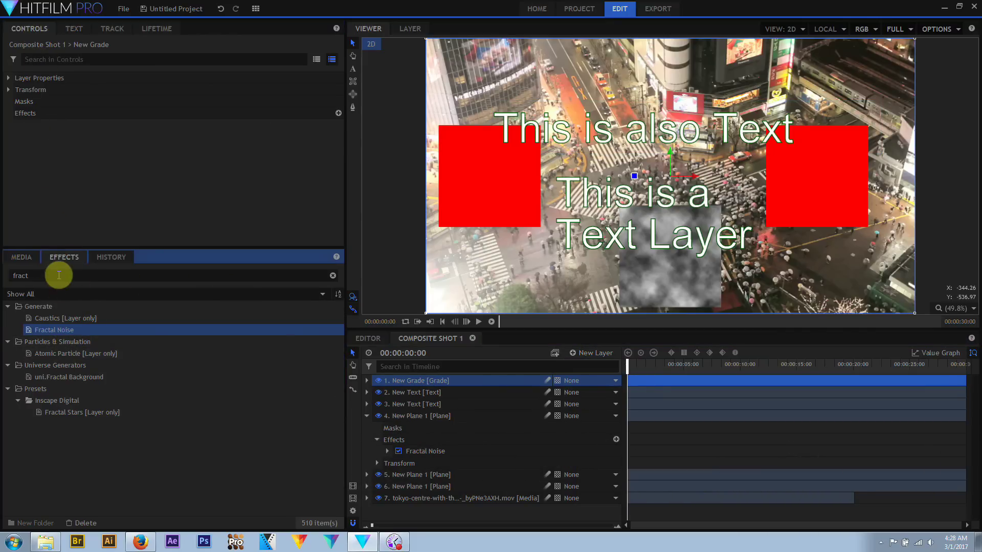
pyautogui.moveTo(59, 274); pyautogui.dragTo(2, 276)
pyautogui.write('blur')
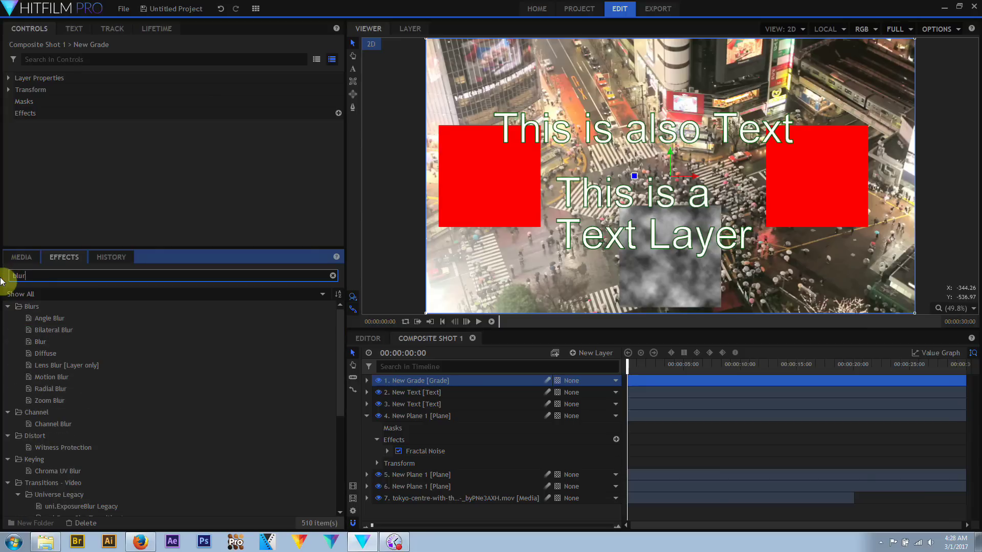
pyautogui.moveTo(39, 342); pyautogui.dragTo(417, 383)
pyautogui.click(18, 125)
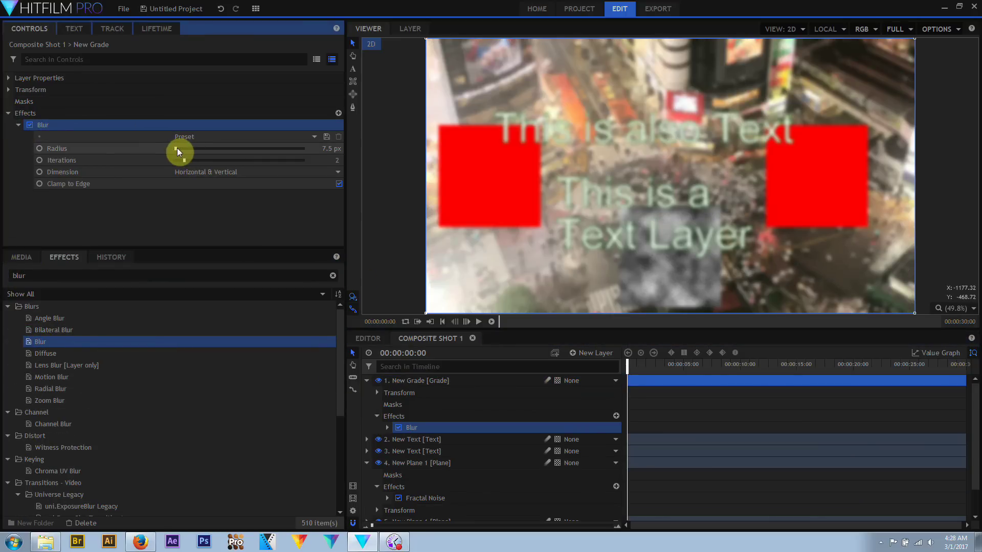
pyautogui.moveTo(177, 148); pyautogui.dragTo(177, 146)
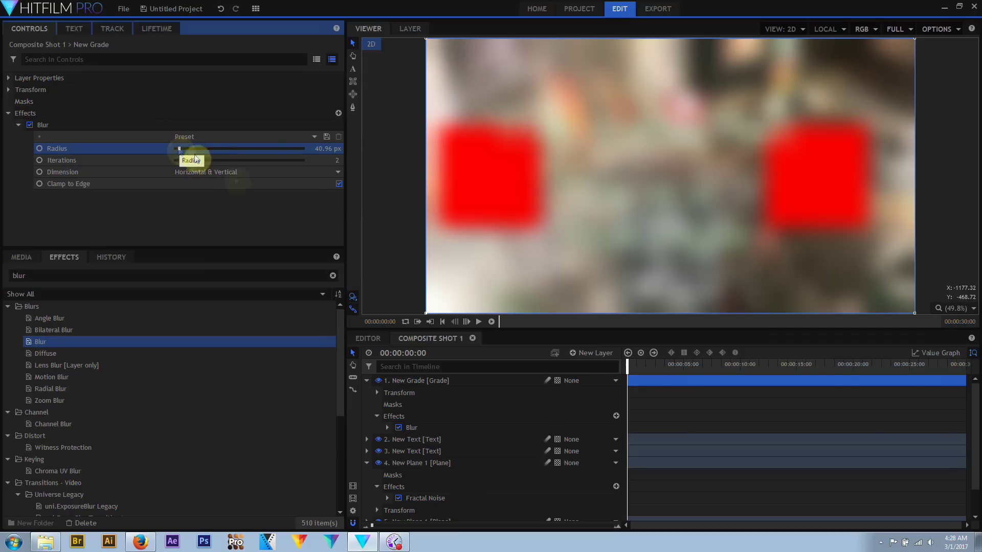
# Step: Move the grade layer beneath both text layers, raise it between them, and delete it
pyautogui.click(367, 381)
pyautogui.moveTo(409, 383); pyautogui.dragTo(411, 417)
pyautogui.click(367, 415)
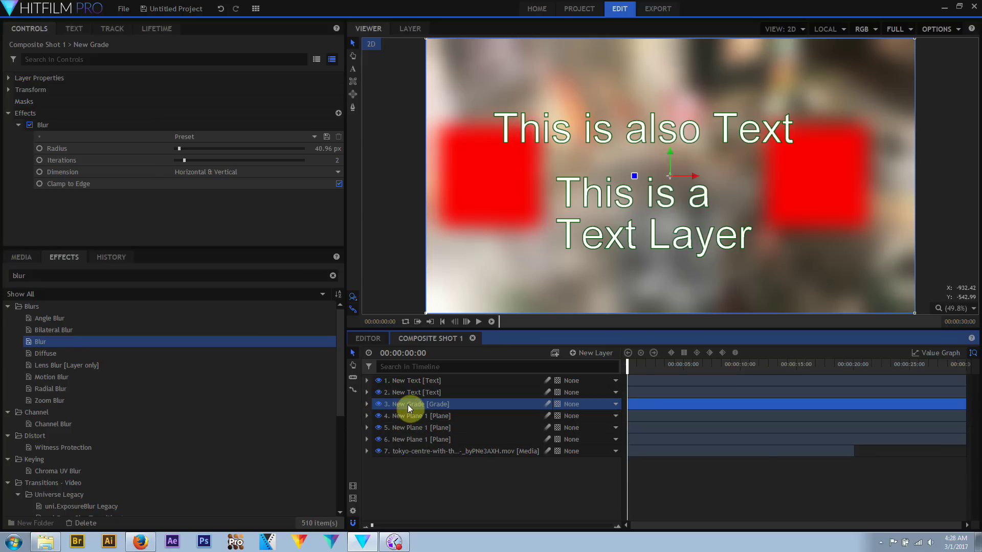
pyautogui.moveTo(417, 414); pyautogui.dragTo(409, 388)
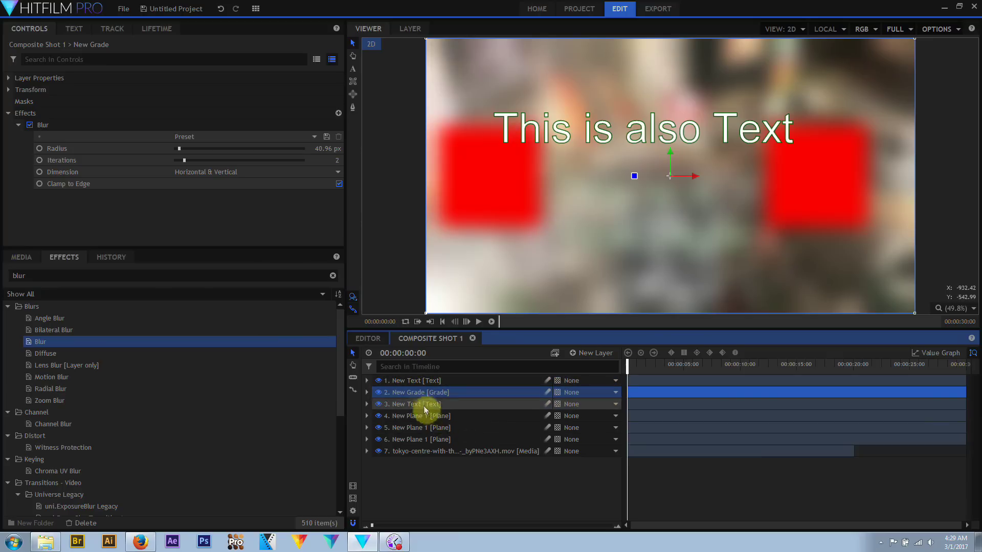
pyautogui.press('Delete')
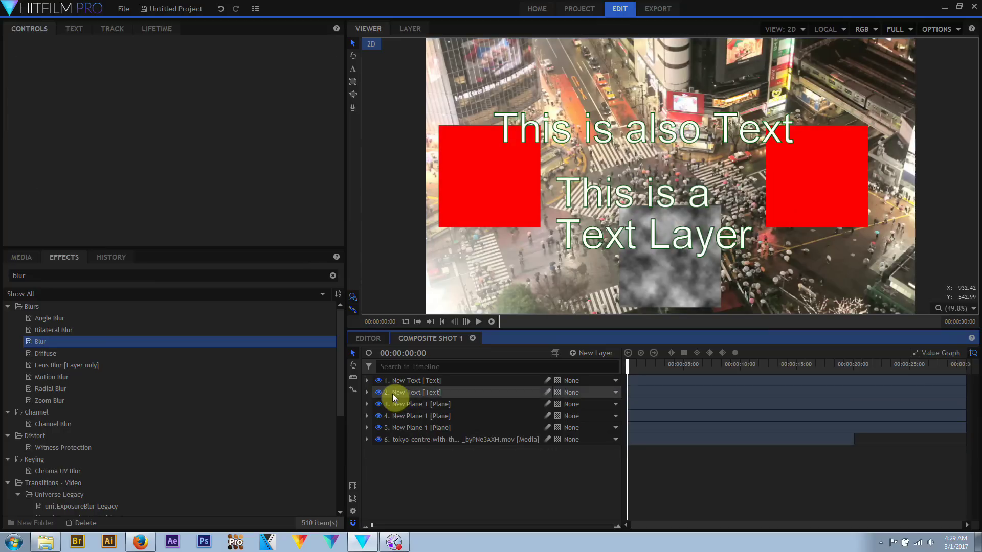
# Step: Convert both text layers and all three plane layers from 2D to 3D Plane, and select the camera layer
pyautogui.moveTo(438, 383); pyautogui.dragTo(450, 431)
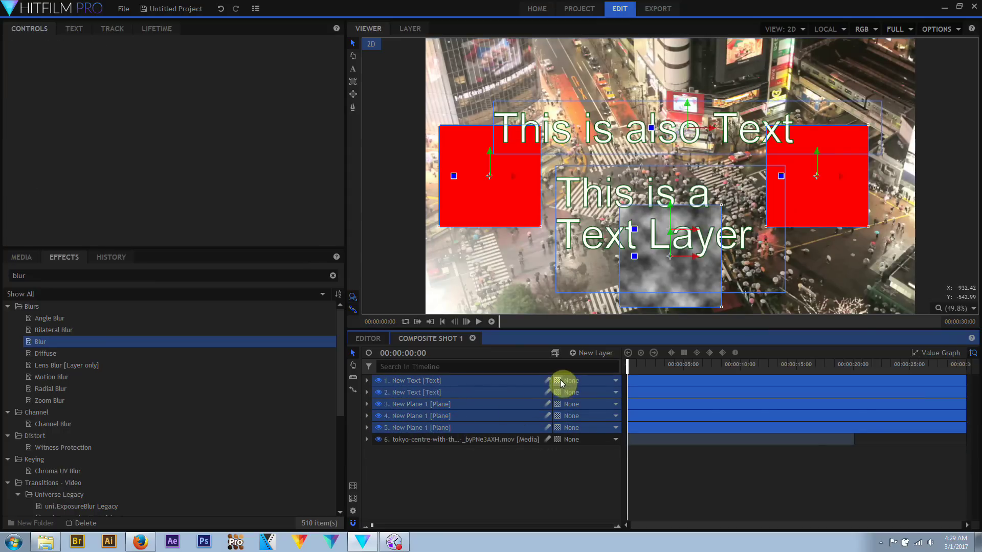
pyautogui.click(571, 406)
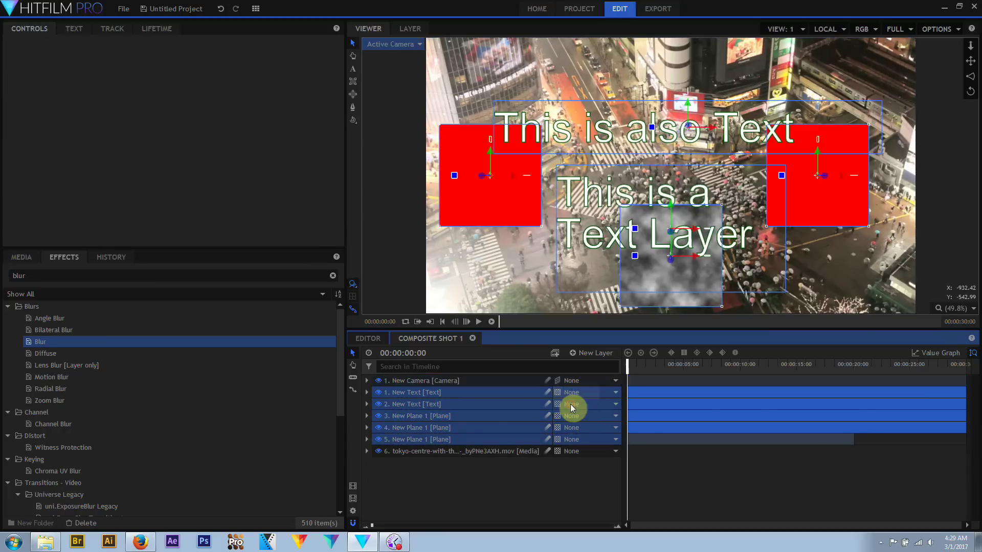
pyautogui.click(447, 382)
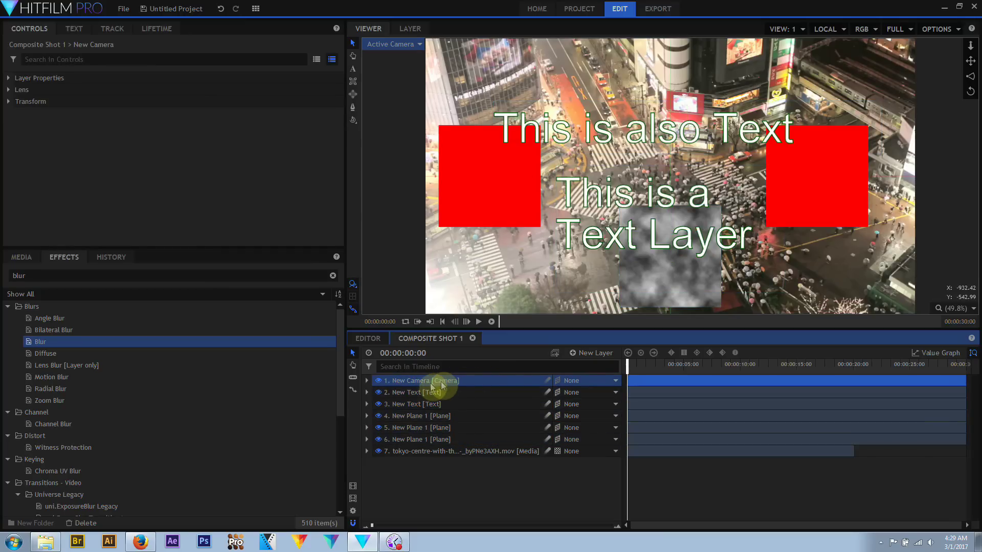
# Step: Add another camera layer, name it "Second Camera", and rename the original camera layer "First Camera"
pyautogui.click(575, 353)
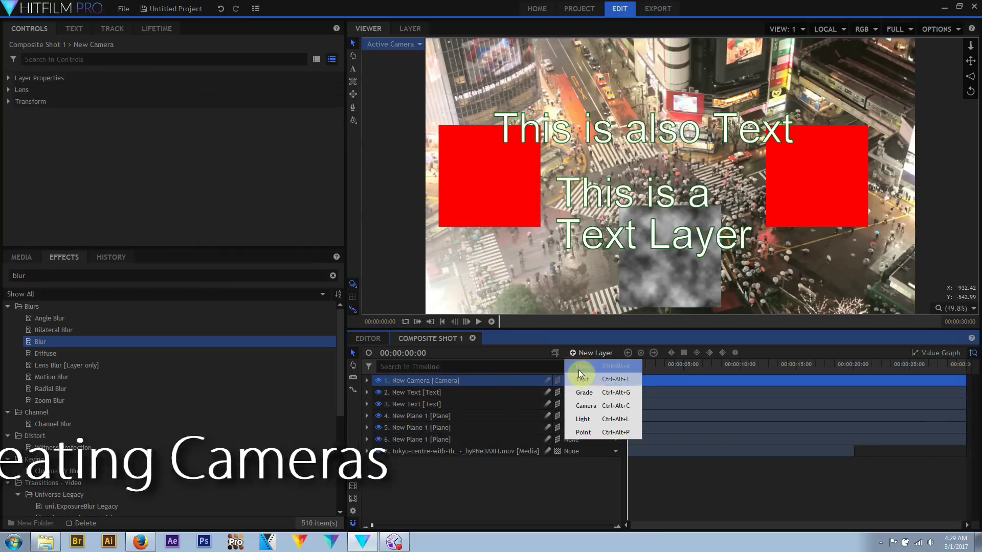
pyautogui.click(586, 406)
pyautogui.doubleClick(409, 382)
pyautogui.write('Second ')
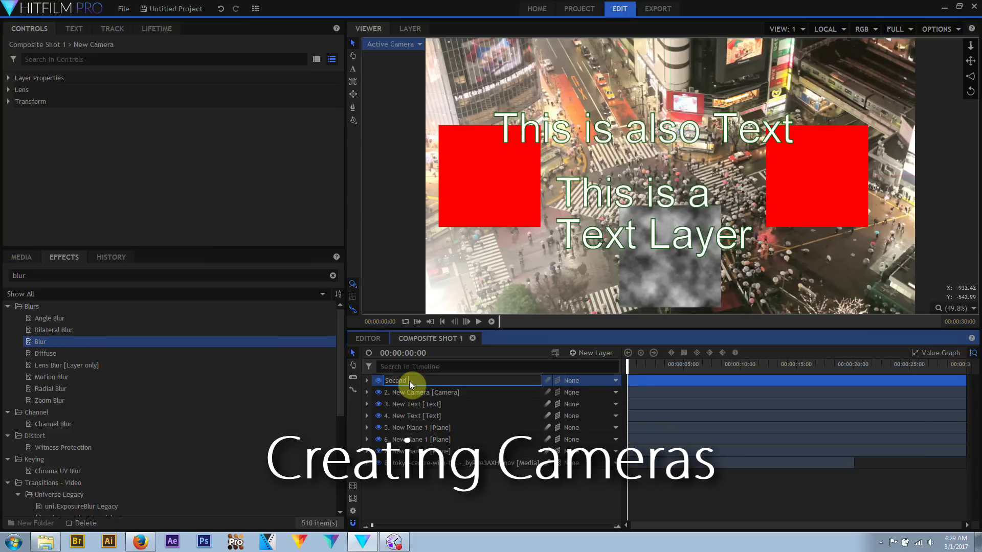
pyautogui.write('Camera')
pyautogui.doubleClick(409, 391)
pyautogui.write('First Ca')
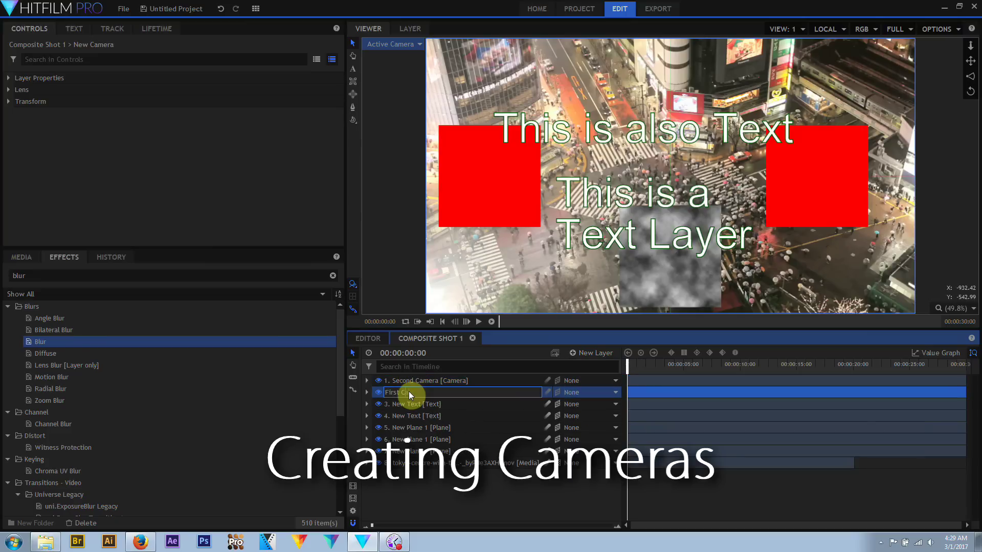
pyautogui.write('mera')
pyautogui.press('Return')
# Step: Set the Second Camera's lens zoom to 3000.9, its Z position to 2950.6 and its Z rotation to 23°
pyautogui.click(9, 90)
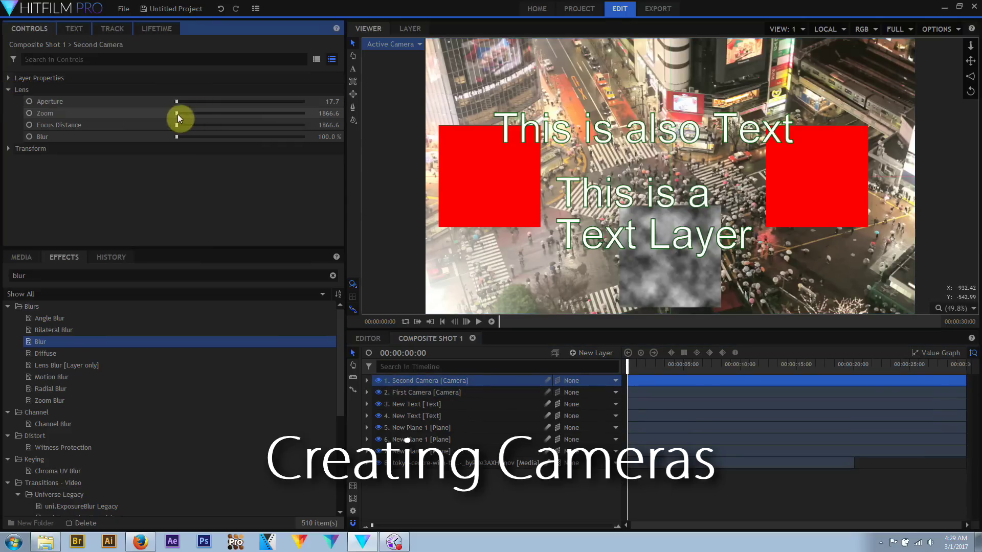
pyautogui.moveTo(177, 115); pyautogui.dragTo(177, 114)
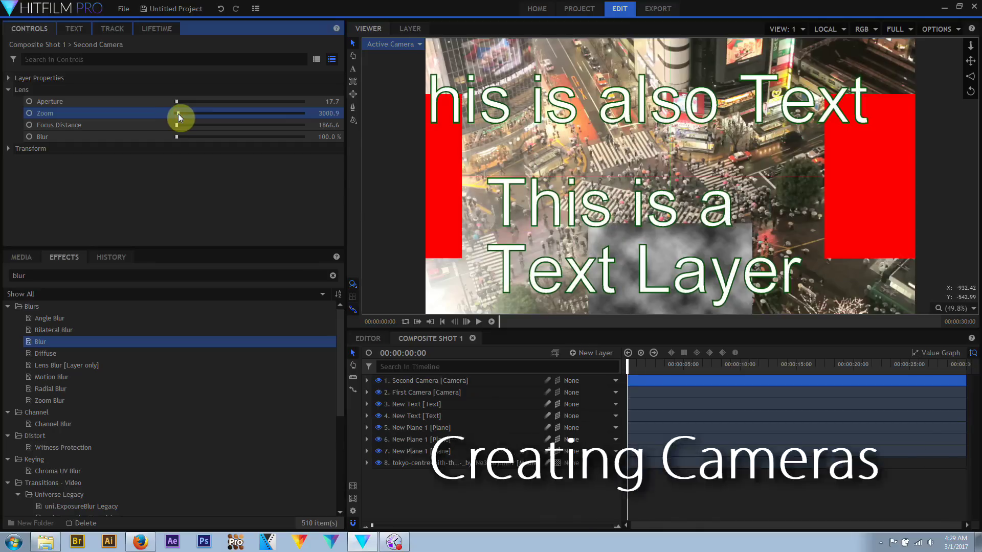
pyautogui.click(368, 381)
pyautogui.click(377, 404)
pyautogui.moveTo(608, 416); pyautogui.dragTo(612, 416)
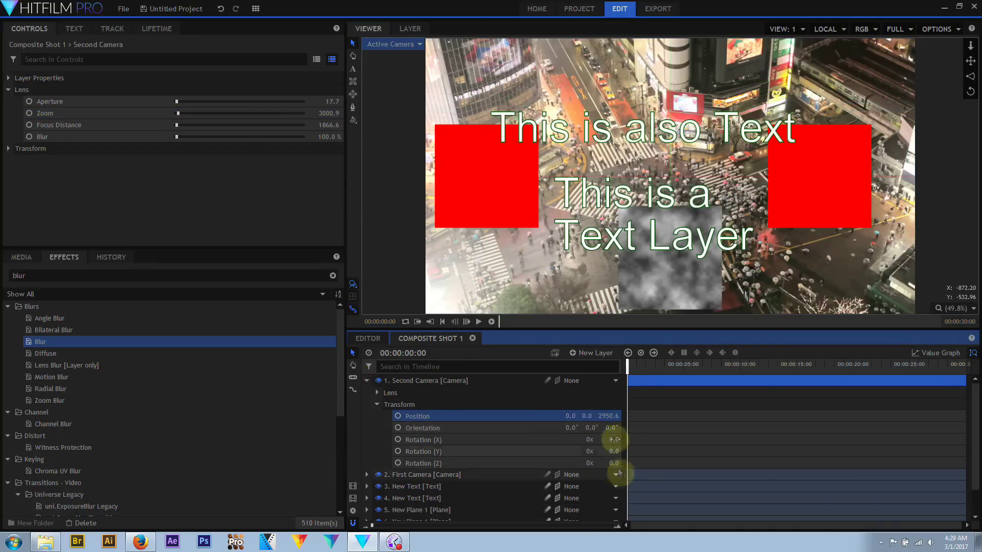
pyautogui.moveTo(611, 463); pyautogui.dragTo(611, 467)
# Step: Push the "This is also Text" layer back, bring the other text slightly forward, and move the Fractal Noise plane closer and to the right
pyautogui.scroll(-2, 449, 459)
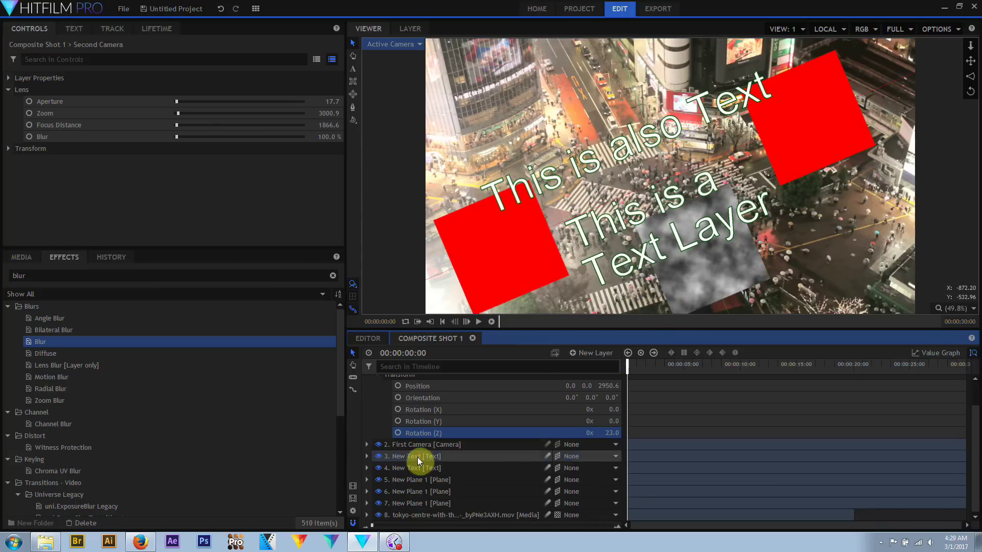
pyautogui.click(417, 456)
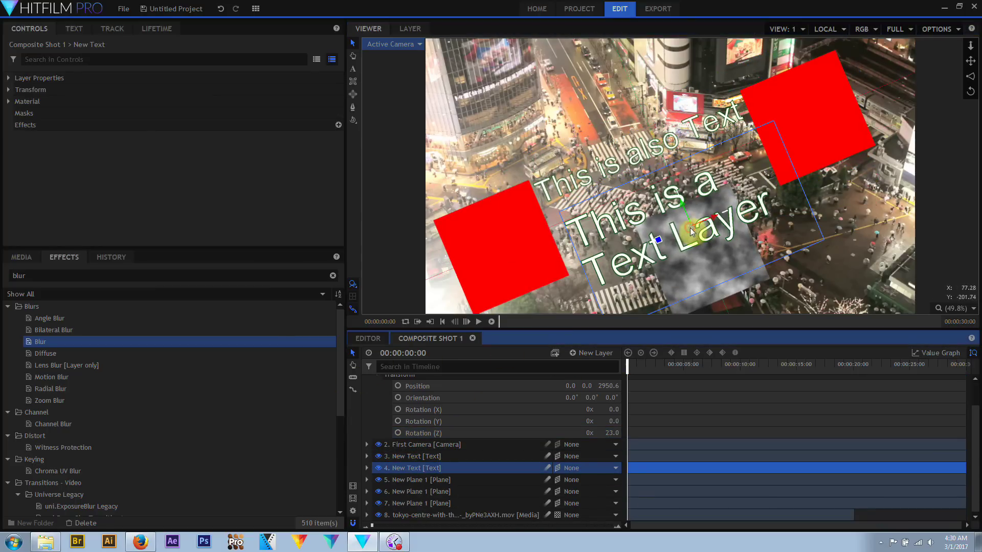
pyautogui.click(395, 481)
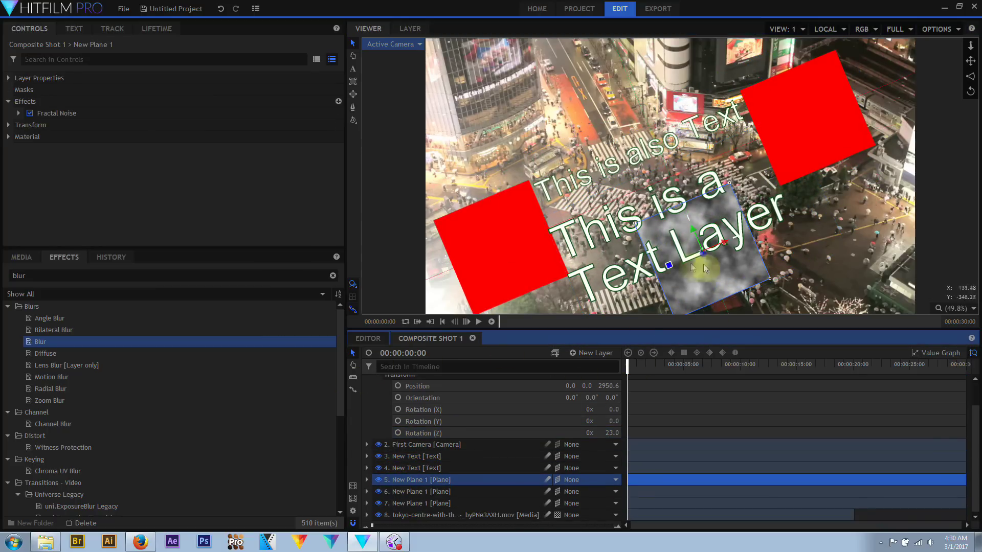
pyautogui.moveTo(695, 251); pyautogui.dragTo(833, 207)
# Step: Push the upper red plane back toward the centre of the scene and shift the lower red plane right behind the text
pyautogui.click(414, 492)
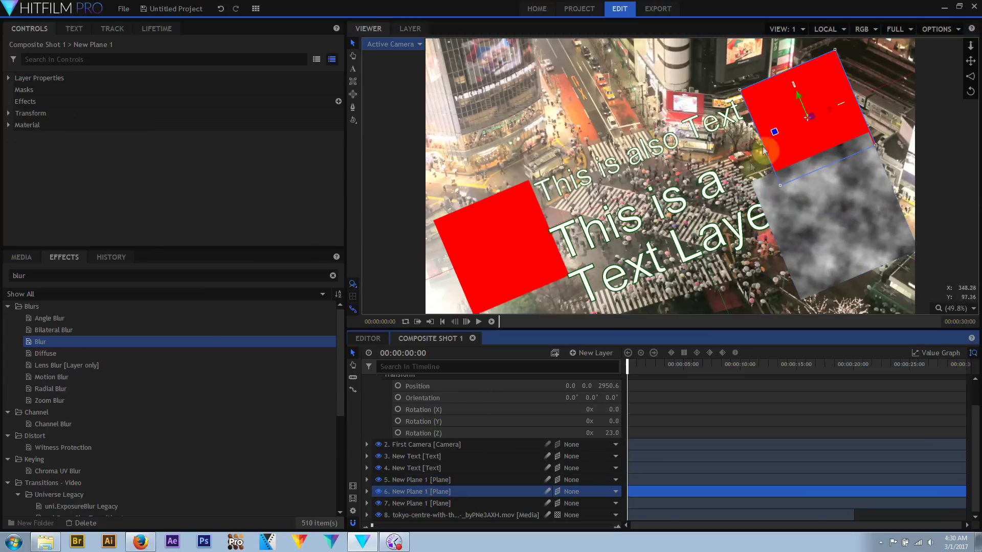
pyautogui.moveTo(793, 120); pyautogui.dragTo(715, 162)
pyautogui.click(416, 503)
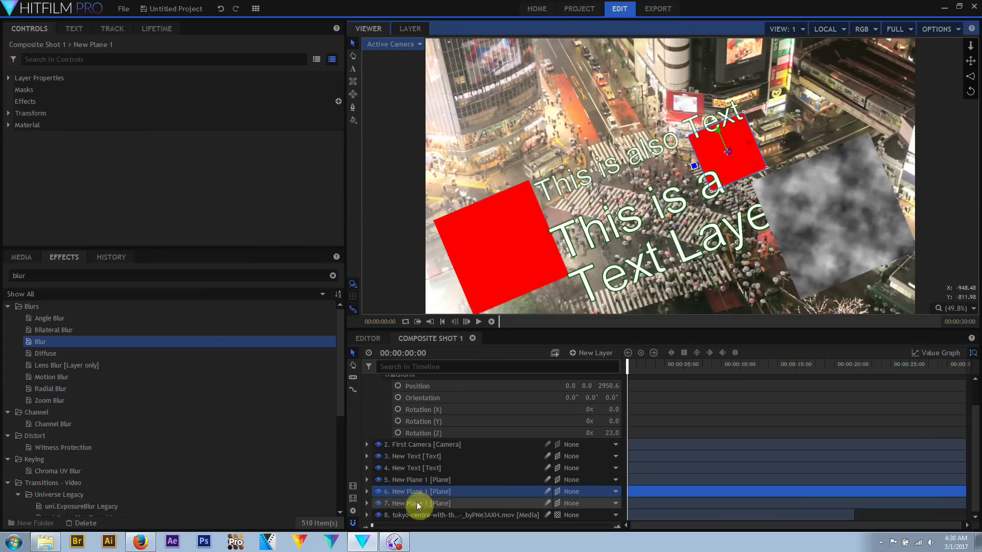
pyautogui.moveTo(518, 245); pyautogui.dragTo(572, 219)
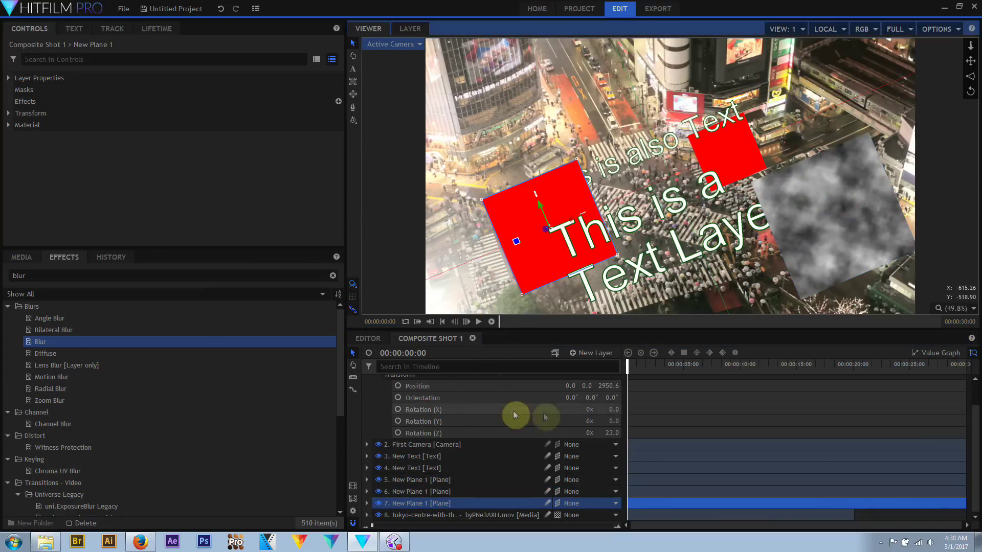
# Step: Set the Second Camera's X rotation to 4°
pyautogui.scroll(2, 513, 410)
pyautogui.click(408, 407)
pyautogui.moveTo(610, 438); pyautogui.dragTo(619, 439)
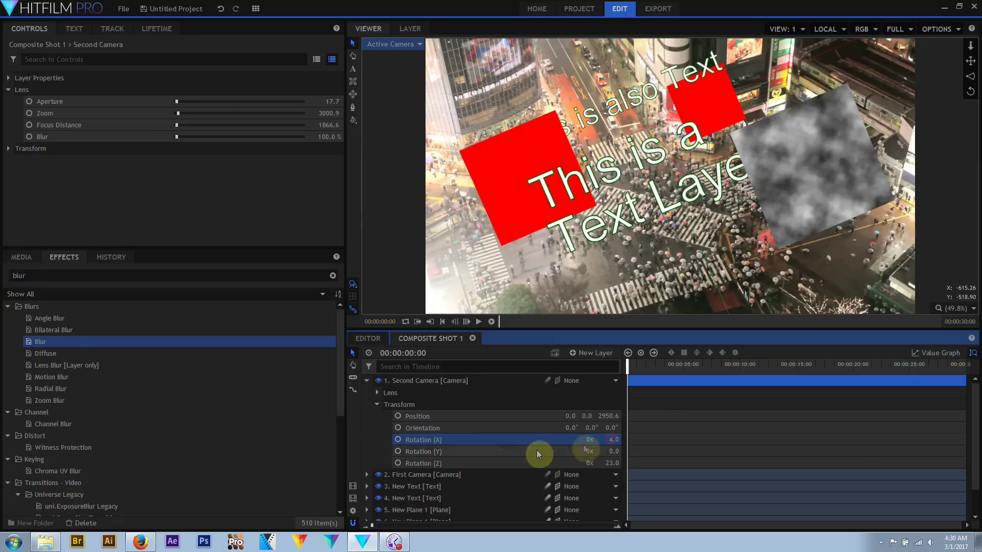
# Step: Move the Second Camera layer beneath First Camera in the layer stack and toggle its visibility
pyautogui.click(368, 382)
pyautogui.click(401, 384)
pyautogui.moveTo(429, 404)
pyautogui.mouseDown()
pyautogui.moveTo(417, 385)
pyautogui.moveTo(419, 398)
pyautogui.mouseUp()
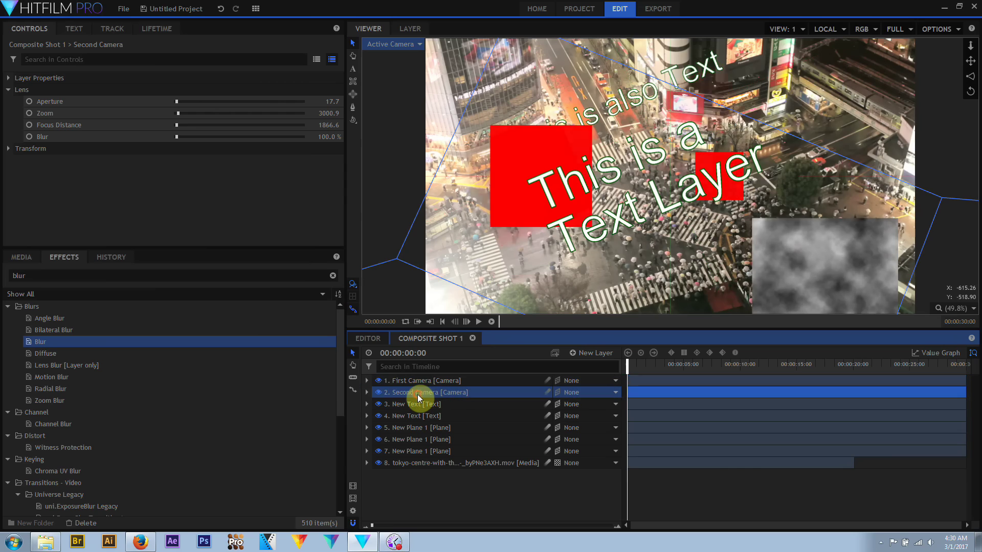
pyautogui.click(379, 393)
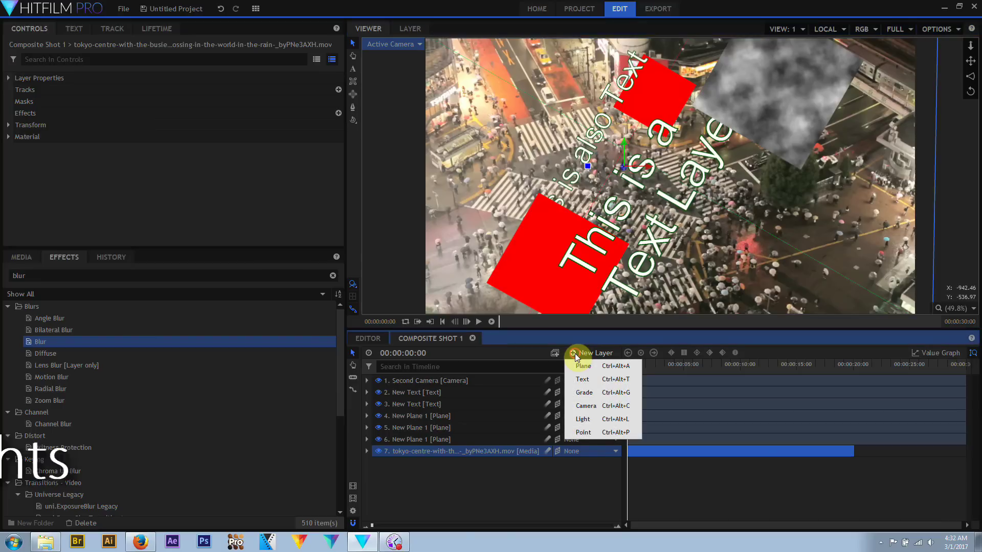
# Step: Add a light layer and reposition it beyond the right side of the Fractal Noise plane
pyautogui.click(583, 419)
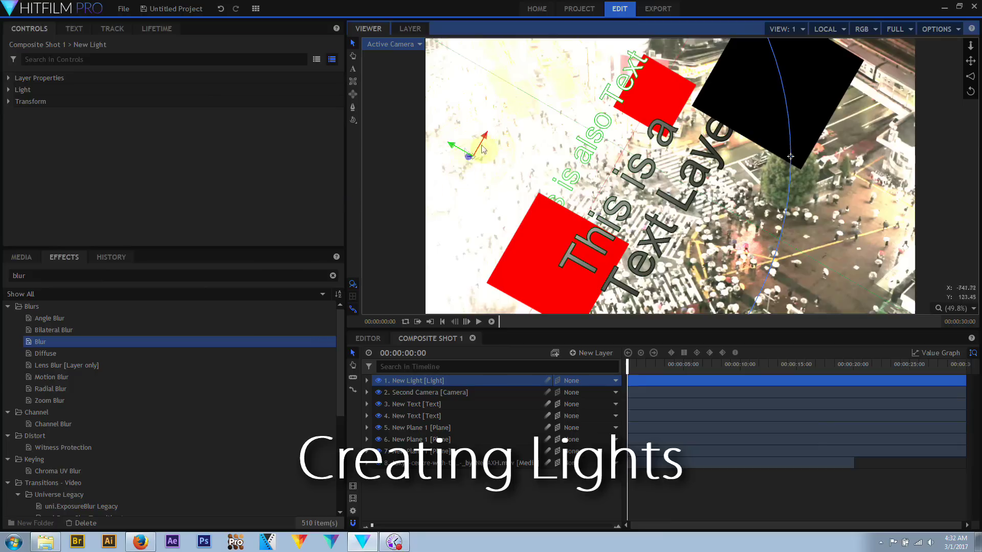
pyautogui.moveTo(450, 149); pyautogui.dragTo(945, 311)
pyautogui.click(426, 385)
pyautogui.moveTo(884, 255); pyautogui.dragTo(872, 88)
pyautogui.click(473, 391)
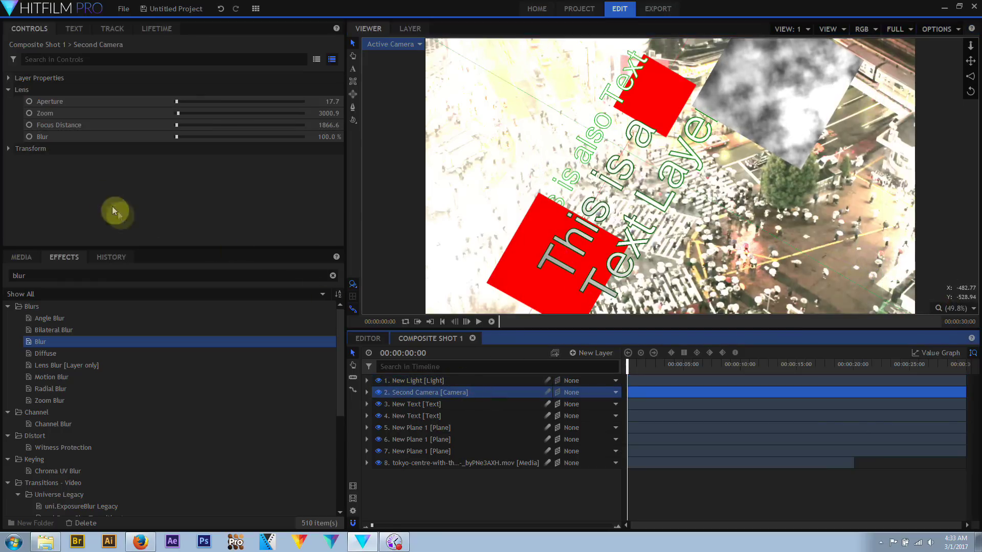
# Step: Set the light's intensity to 61 and its color to bright green (#55ff00)
pyautogui.click(413, 381)
pyautogui.click(8, 90)
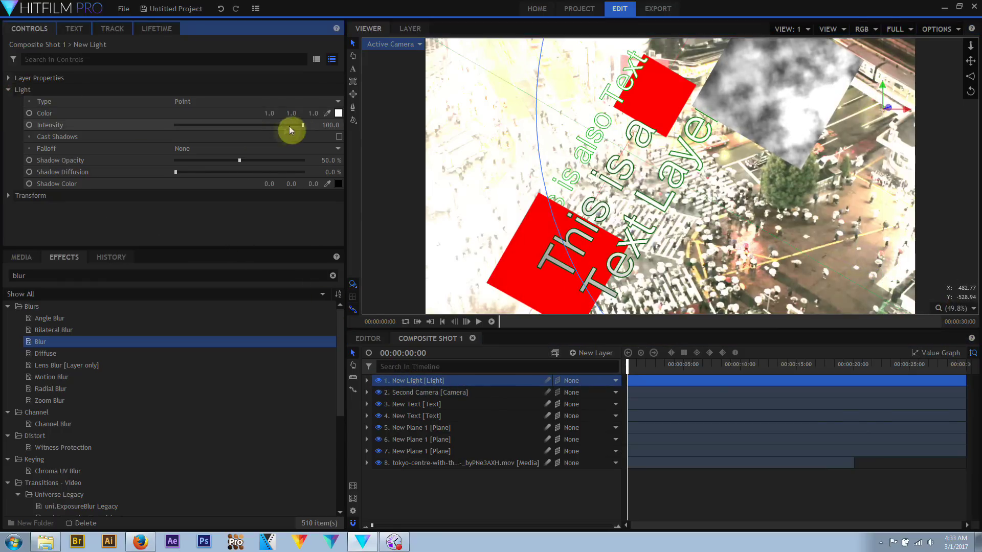
pyautogui.moveTo(302, 128); pyautogui.dragTo(254, 126)
pyautogui.click(338, 113)
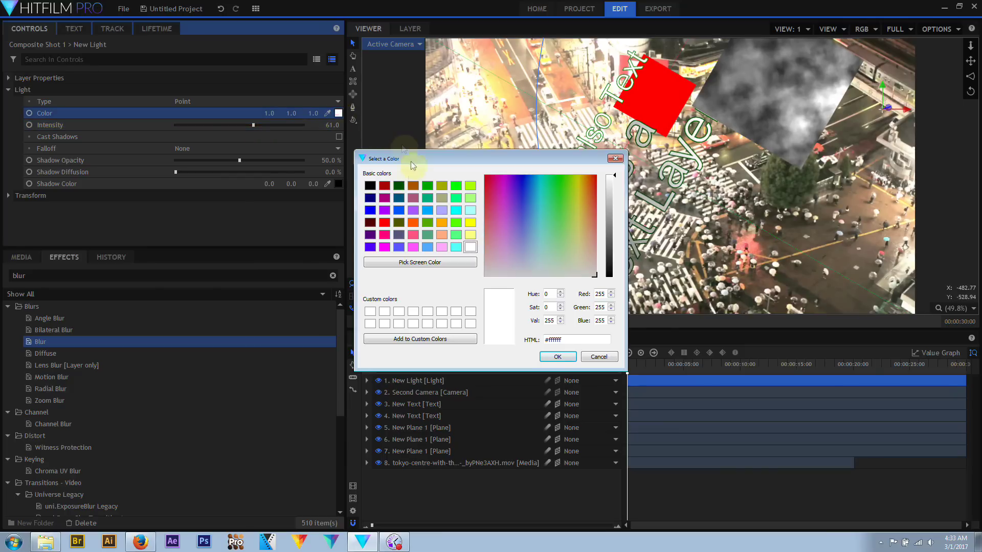
pyautogui.click(557, 357)
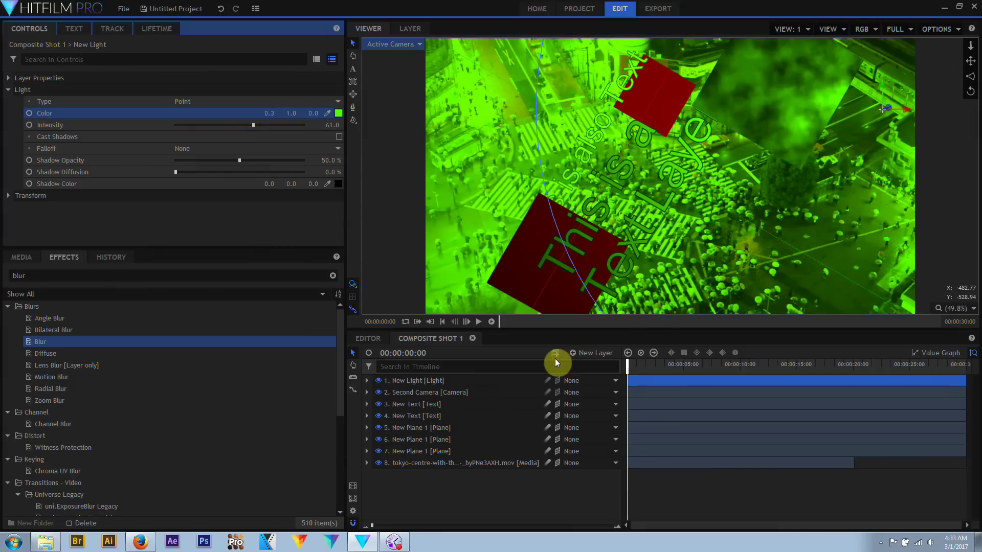
# Step: Turn on Cast Shadows for the light and Casts Shadows in the material of both text layers
pyautogui.click(338, 137)
pyautogui.click(436, 404)
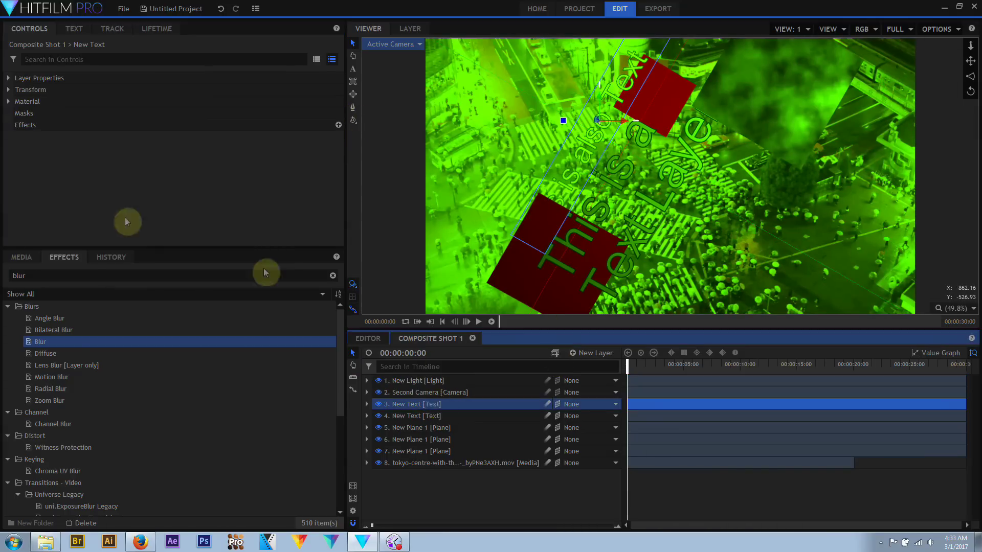
pyautogui.click(8, 101)
pyautogui.click(331, 137)
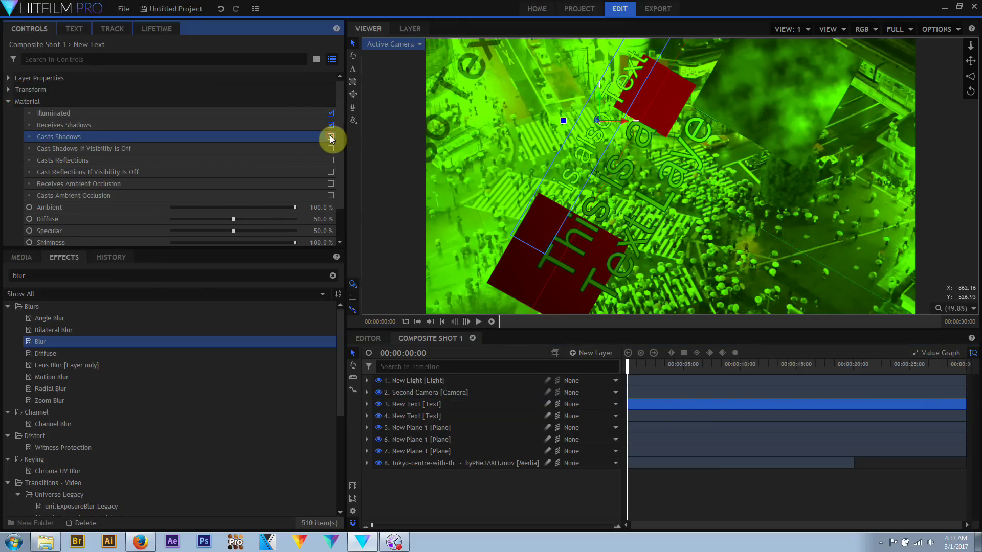
pyautogui.click(388, 416)
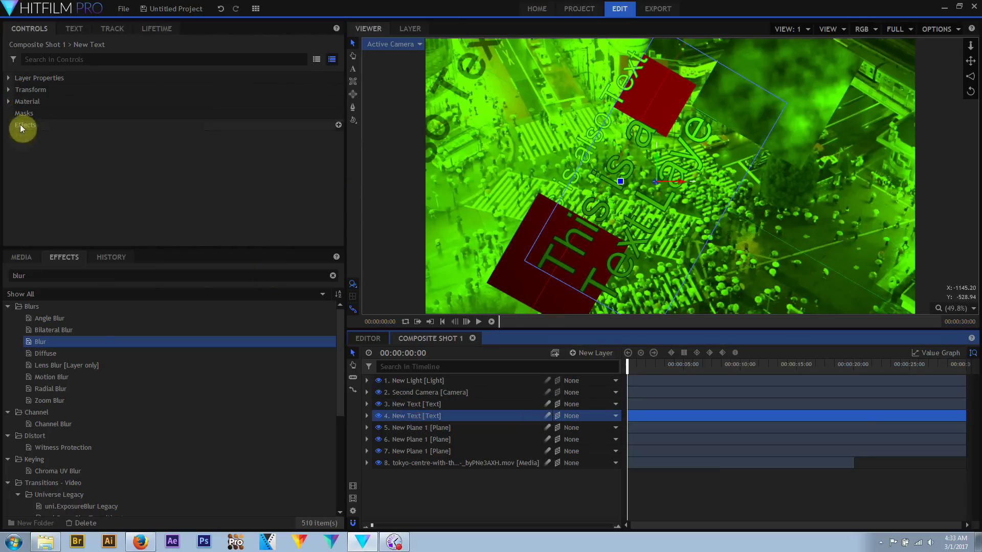
pyautogui.click(12, 101)
pyautogui.click(331, 137)
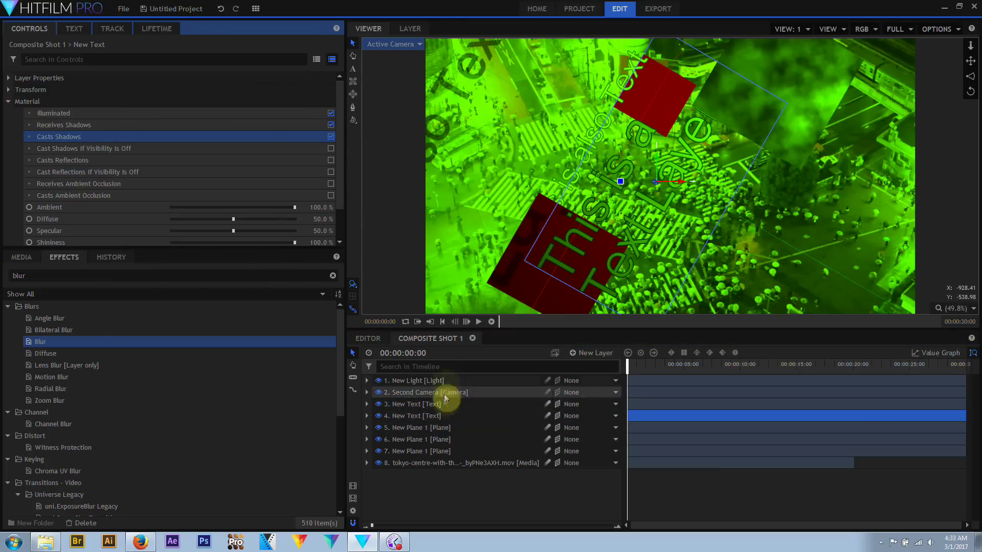
# Step: Turn on Casts Shadows in the material of all three plane layers and expand the Tokyo video layer's Material properties
pyautogui.click(432, 428)
pyautogui.click(8, 136)
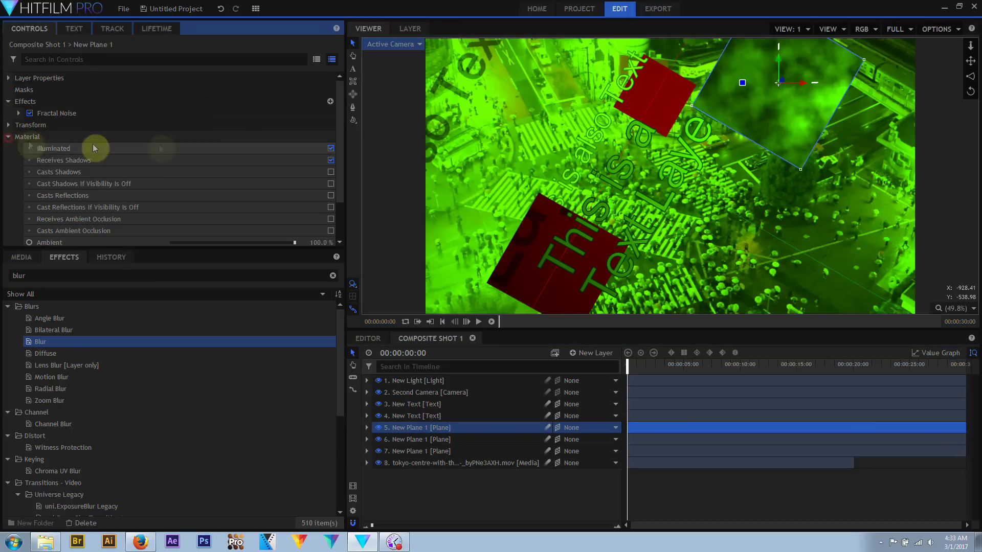
pyautogui.click(331, 172)
pyautogui.click(416, 440)
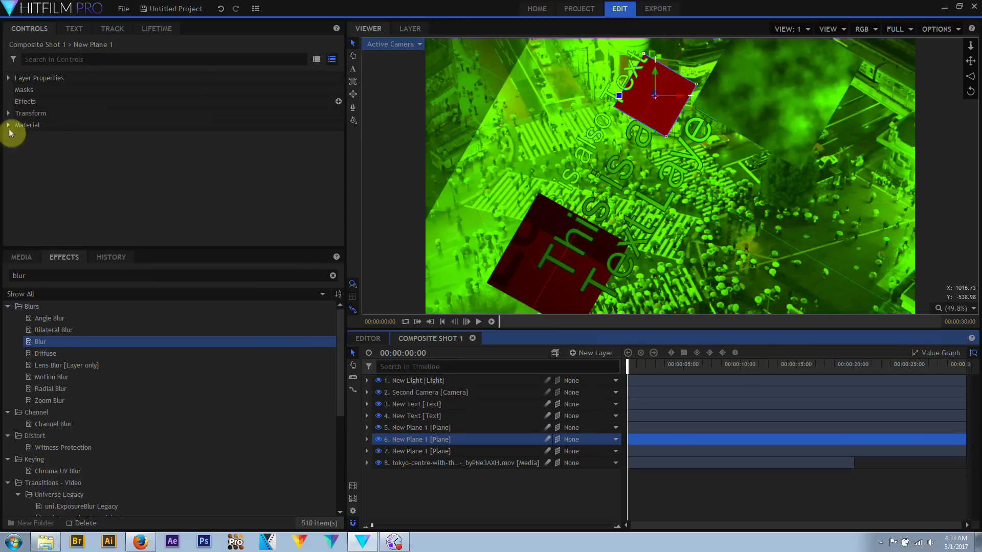
pyautogui.click(8, 125)
pyautogui.click(331, 161)
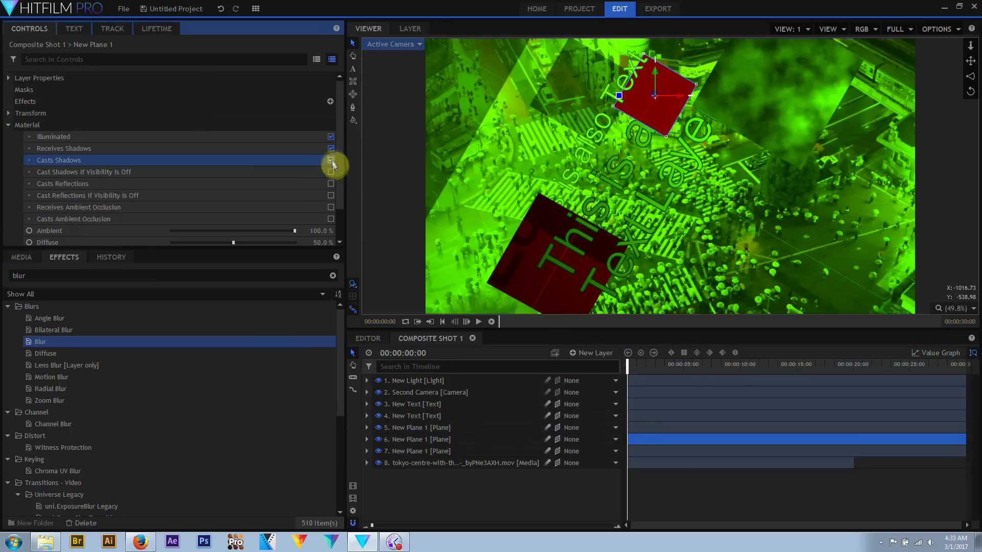
pyautogui.click(416, 451)
pyautogui.click(8, 125)
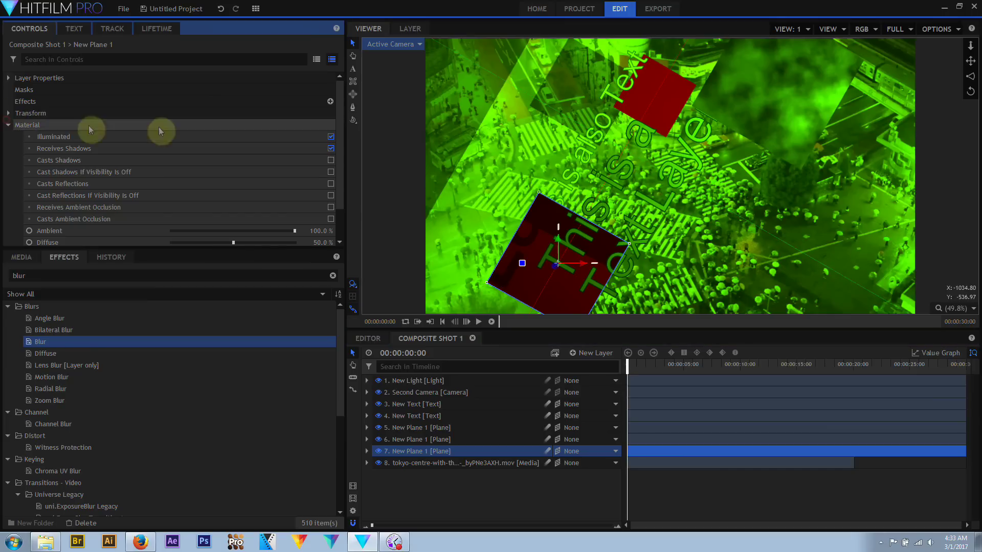
pyautogui.click(330, 160)
pyautogui.click(450, 462)
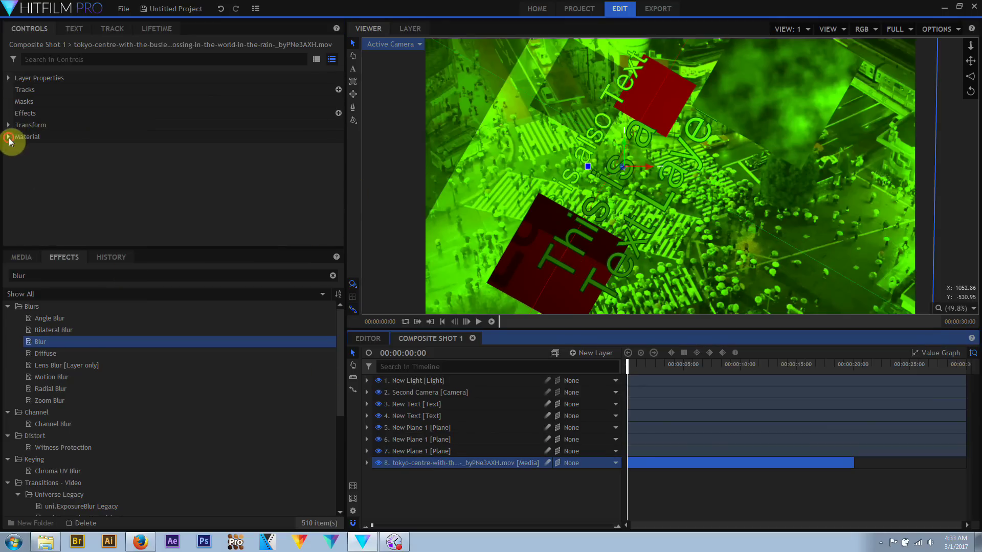
pyautogui.click(9, 137)
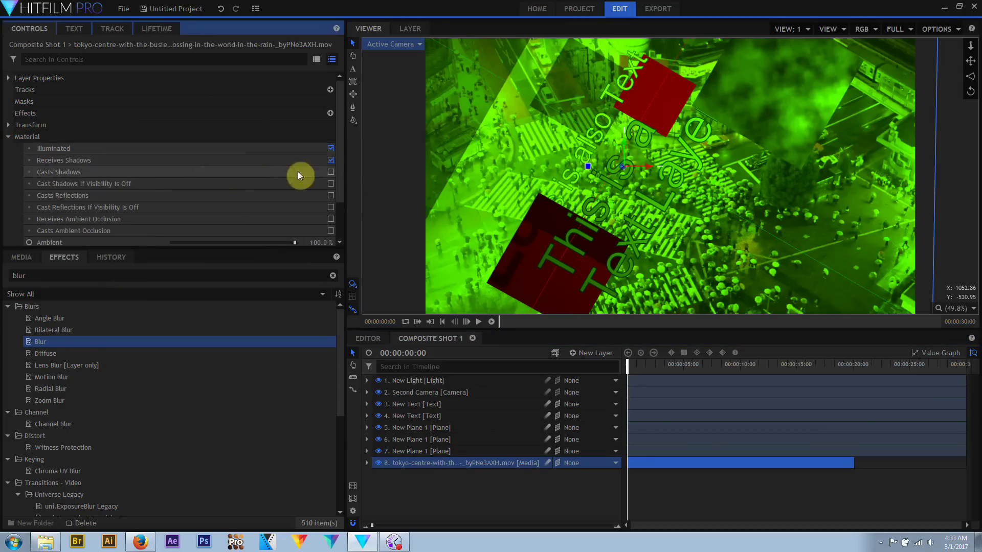
# Step: Move the light left to the edge of the Fractal Noise plane and change its color to a near-white yellow (#ffffef)
pyautogui.click(427, 380)
pyautogui.moveTo(878, 117); pyautogui.dragTo(741, 132)
pyautogui.click(343, 117)
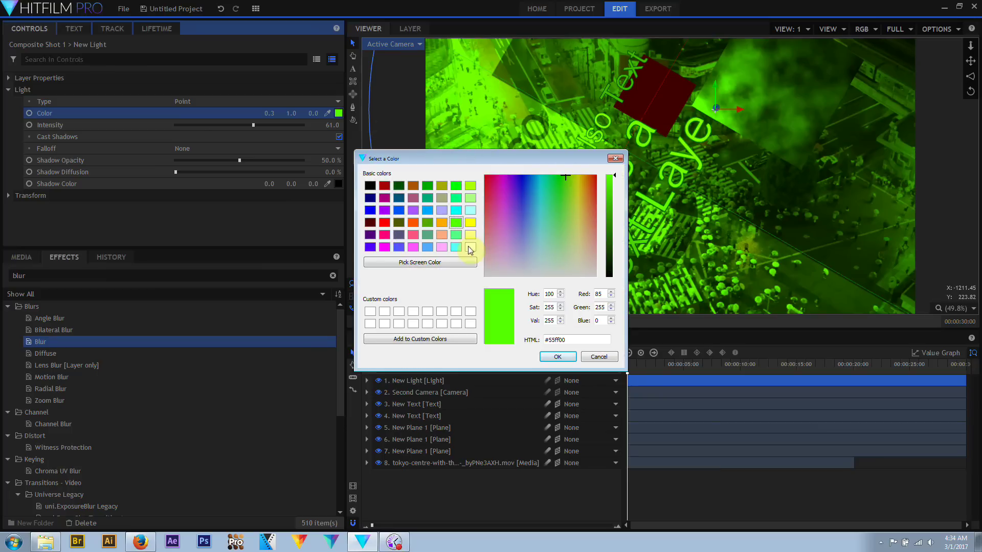
pyautogui.doubleClick(554, 308)
pyautogui.write('16')
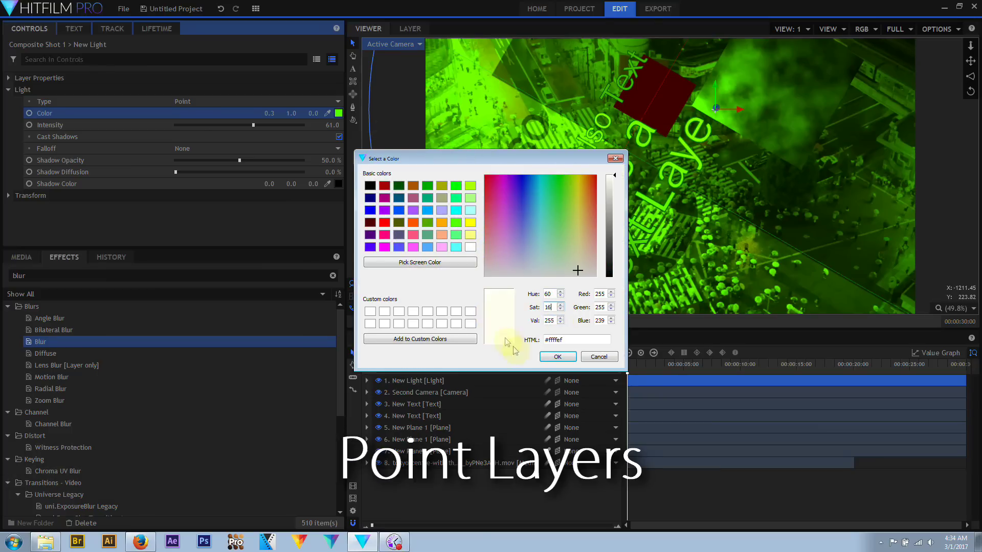
pyautogui.click(556, 357)
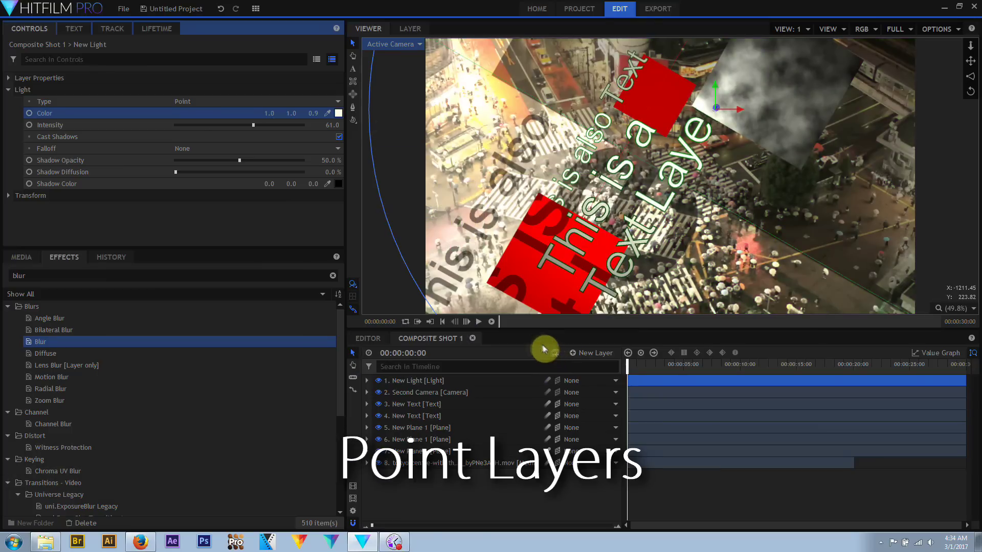
# Step: Change the light's type to Directional
pyautogui.click(191, 102)
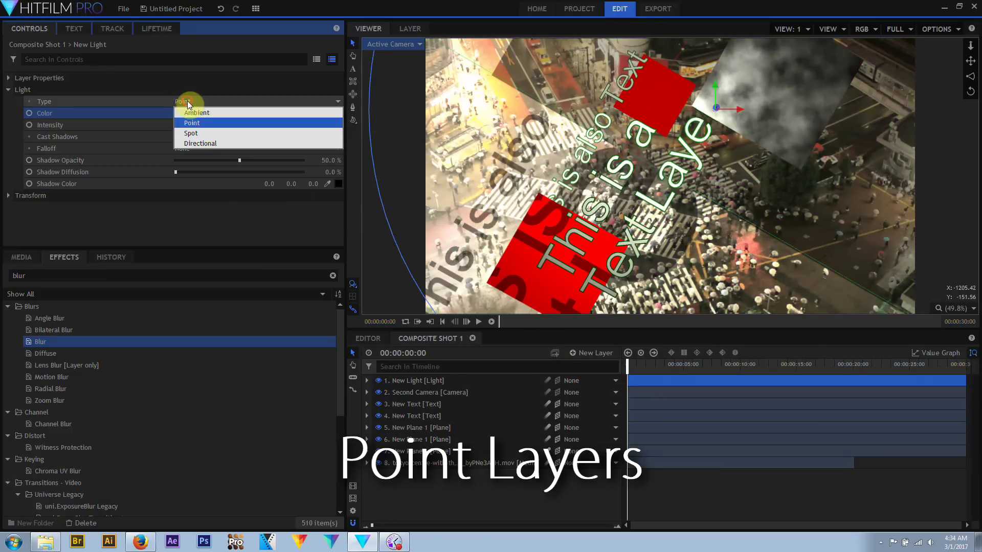
pyautogui.click(203, 144)
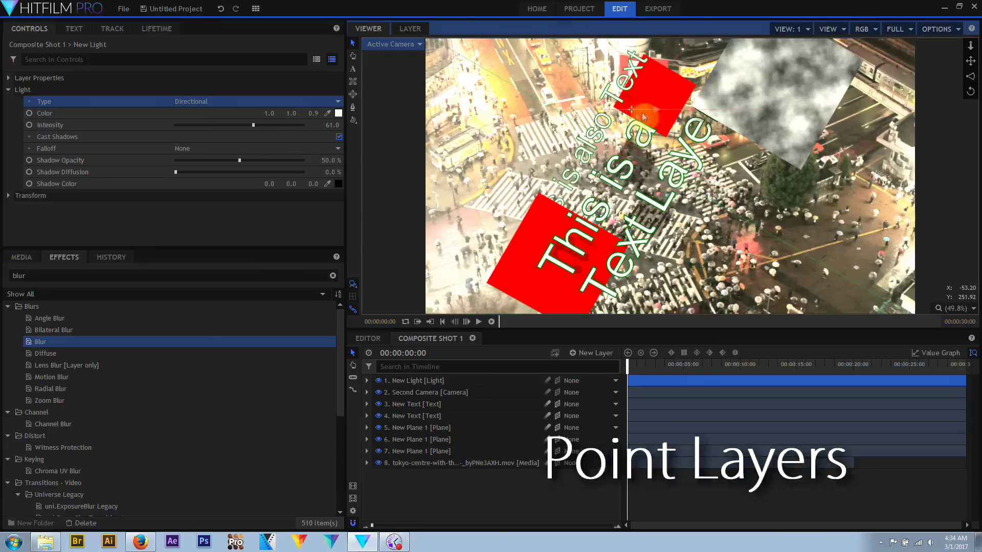
# Step: Make the light a Spot with a 41° cone angle and reposition it just left of the upper red plane
pyautogui.moveTo(644, 117); pyautogui.dragTo(721, 77)
pyautogui.click(222, 101)
pyautogui.click(230, 133)
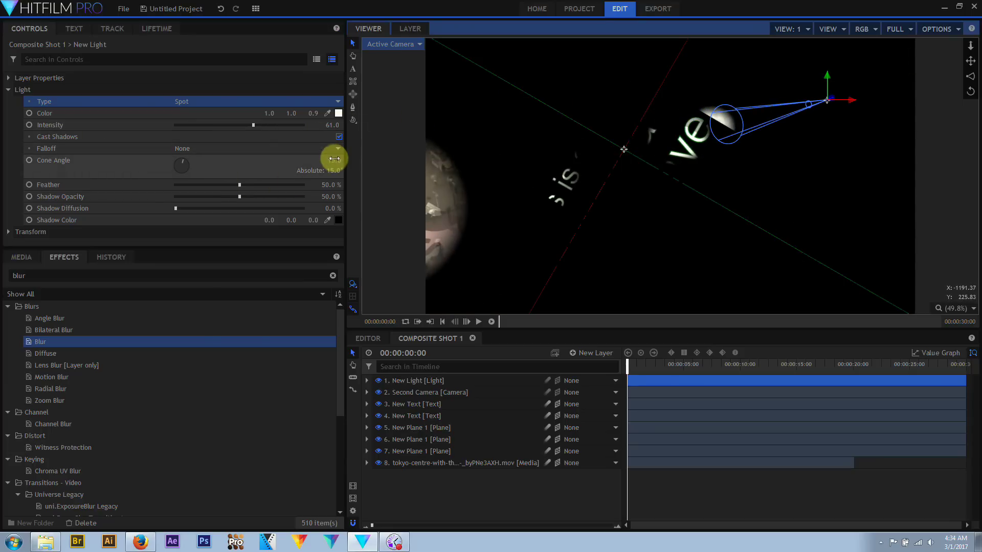
pyautogui.moveTo(333, 159); pyautogui.dragTo(334, 159)
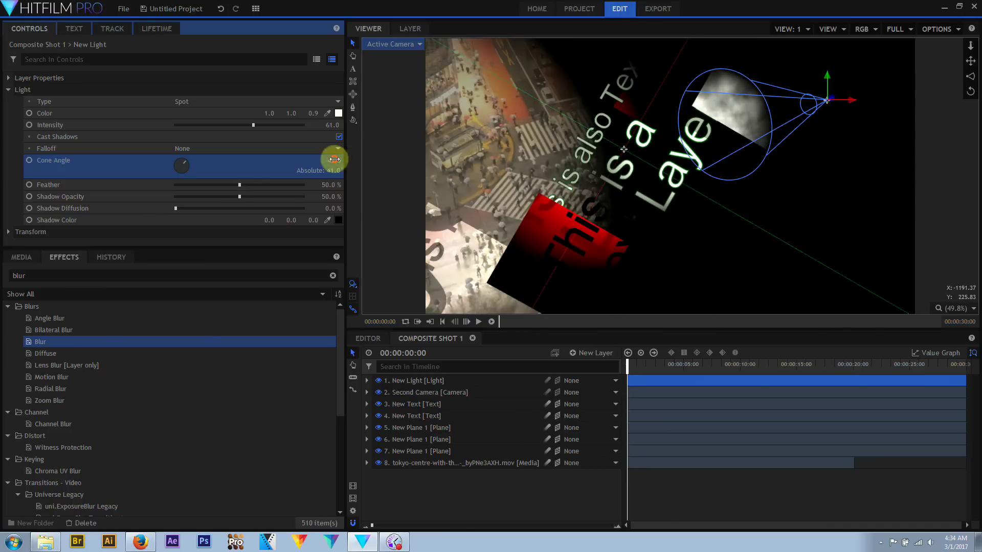
pyautogui.moveTo(851, 101); pyautogui.dragTo(456, 17)
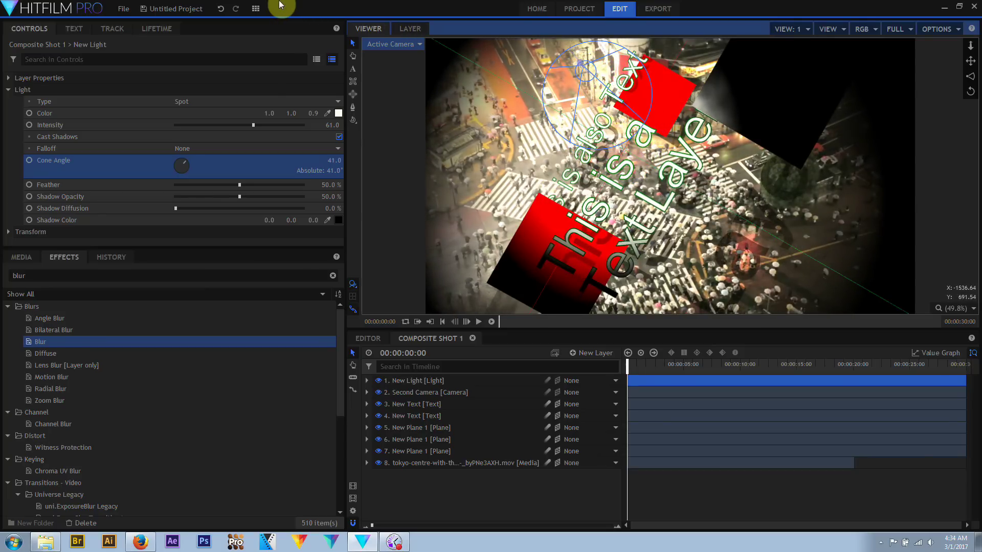
# Step: Change the light's type to Ambient and set its intensity to 39
pyautogui.click(184, 101)
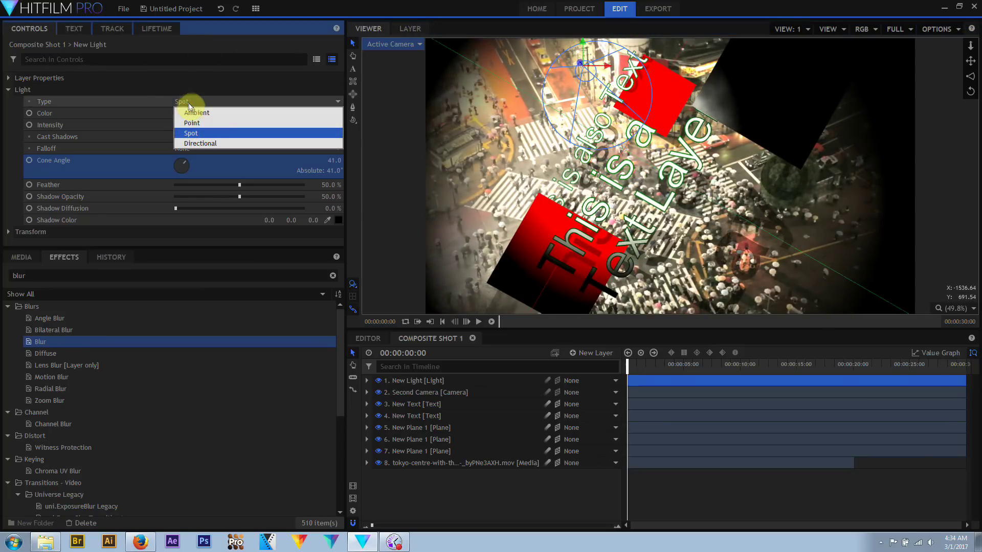
pyautogui.click(194, 111)
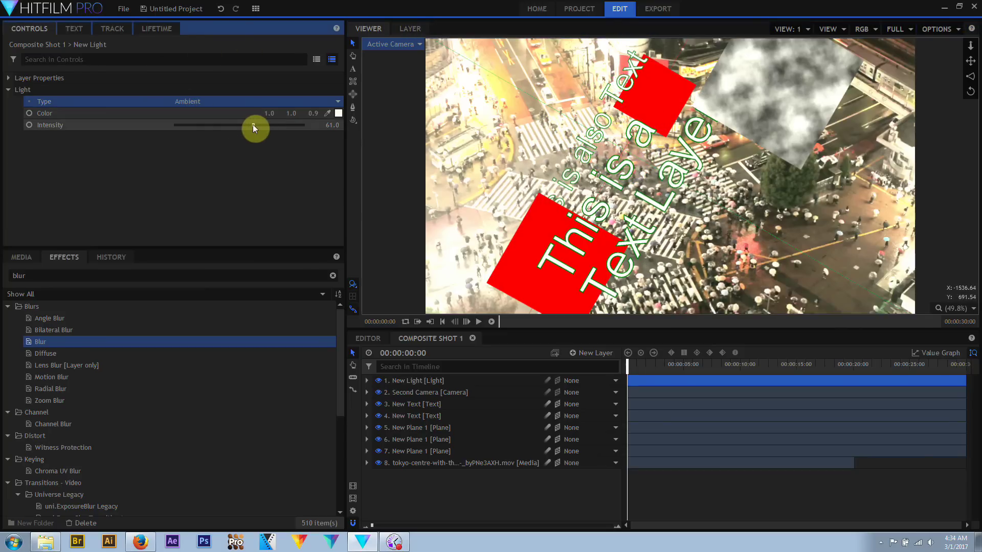
pyautogui.moveTo(252, 124); pyautogui.dragTo(225, 124)
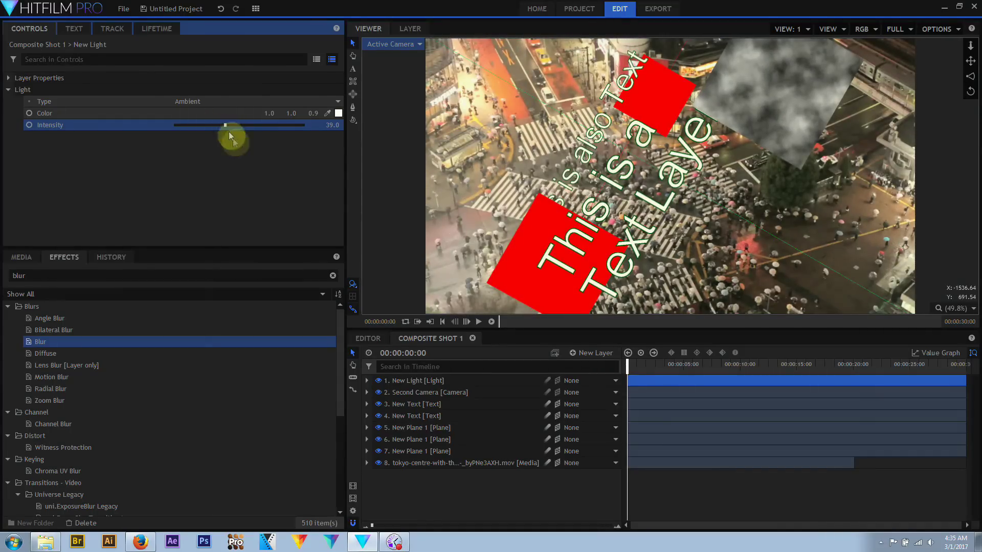
# Step: Add a point layer named Planes Point and convert it to a 3D Plane
pyautogui.click(580, 354)
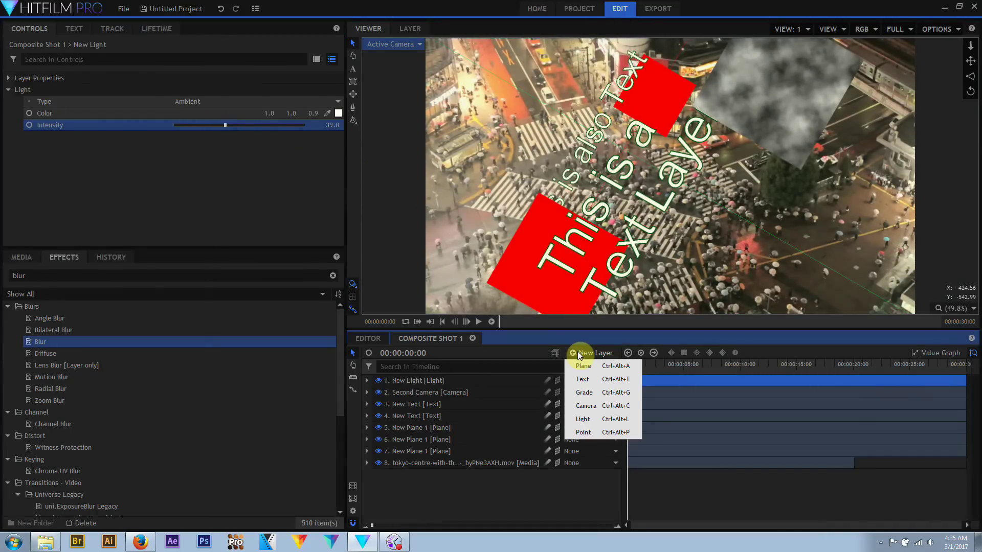
pyautogui.click(587, 434)
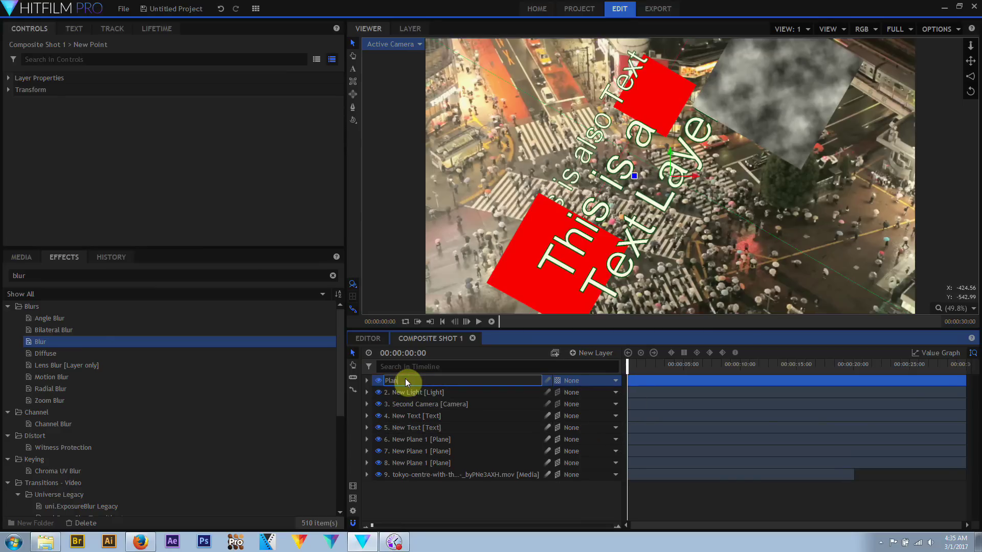
pyautogui.click(557, 380)
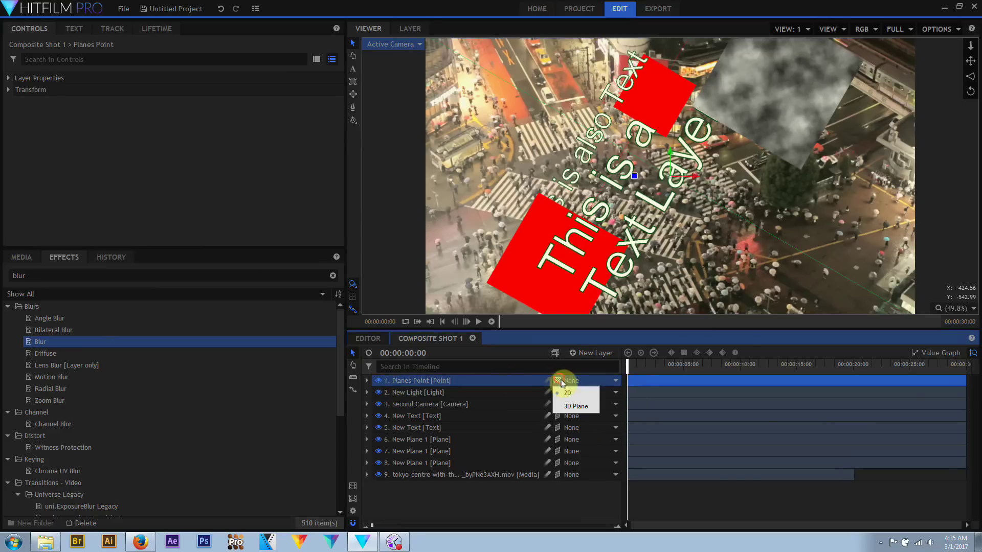
# Step: Parent all three New Plane 1 layers to the Planes Point layer
pyautogui.click(452, 440)
pyautogui.keyDown('ctrl'); pyautogui.click(455, 452); pyautogui.keyUp('ctrl')
pyautogui.keyDown('ctrl'); pyautogui.click(458, 462); pyautogui.keyUp('ctrl')
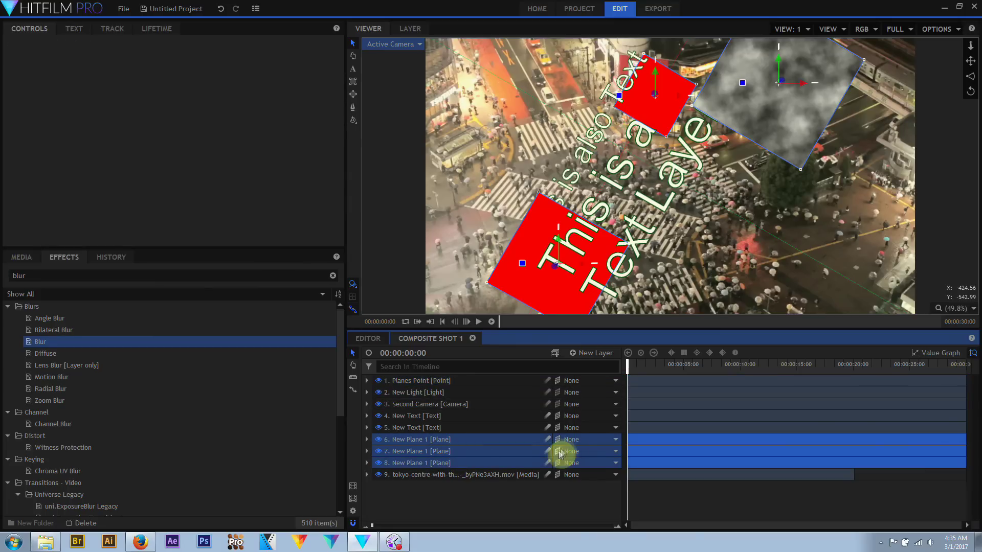
pyautogui.click(574, 439)
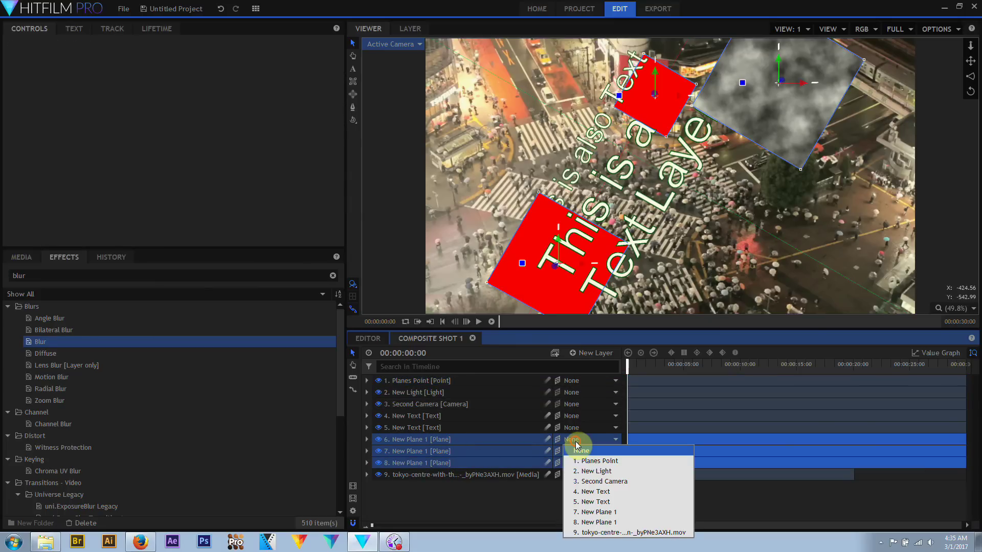
pyautogui.click(593, 461)
# Step: Move and rotate the Planes Point layer to swing the three parented planes around it
pyautogui.click(425, 381)
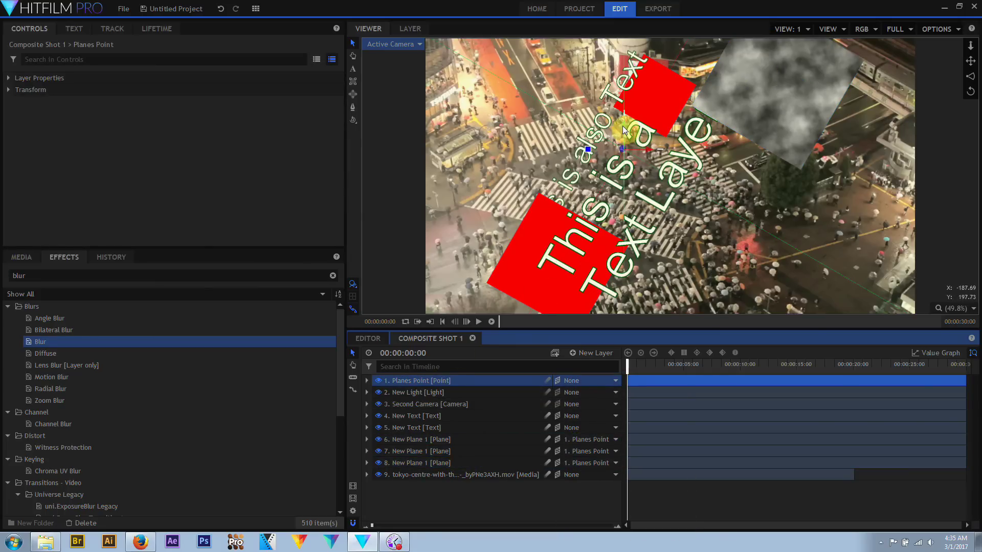
pyautogui.moveTo(622, 130); pyautogui.dragTo(655, 160)
pyautogui.moveTo(591, 134); pyautogui.dragTo(657, 122)
pyautogui.click(440, 381)
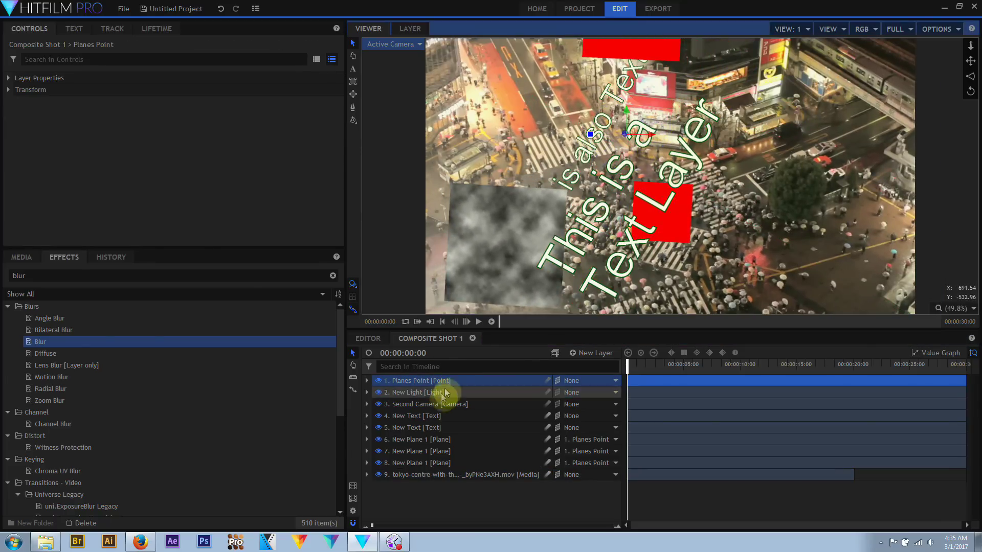
# Step: Change the New Light layer's type to Point
pyautogui.click(443, 392)
pyautogui.click(21, 90)
pyautogui.click(226, 101)
pyautogui.click(195, 113)
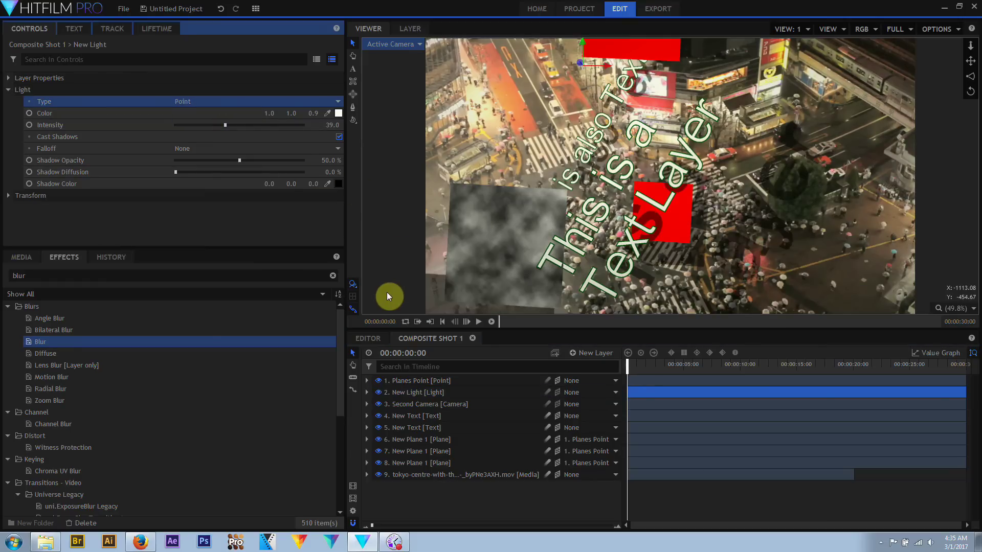
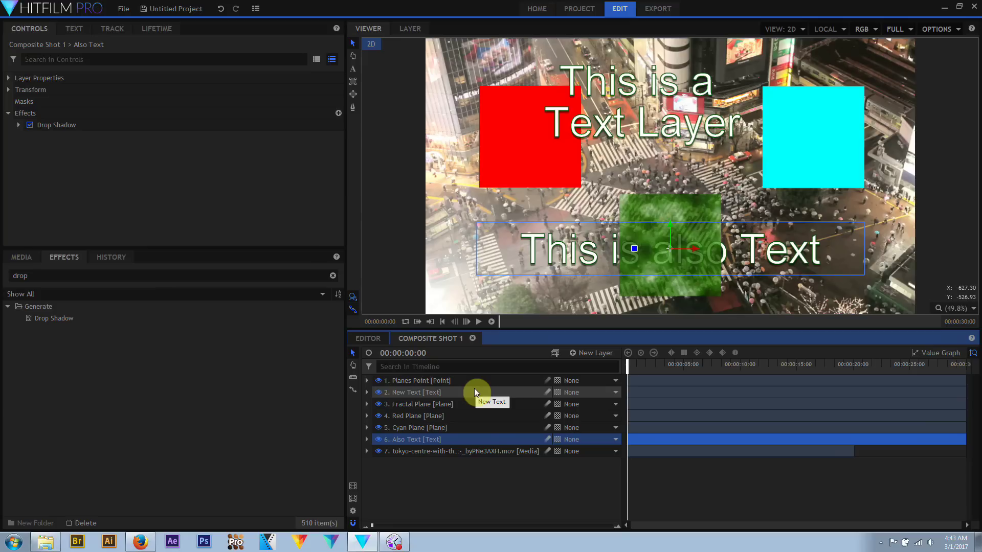
# Step: Convert both text layers and the Fractal, Red and Cyan planes to 3D Plane, and bring Also Text forward in front of the Fractal Plane
pyautogui.click(474, 393)
pyautogui.keyDown('shift'); pyautogui.click(460, 438); pyautogui.keyUp('shift')
pyautogui.click(561, 429)
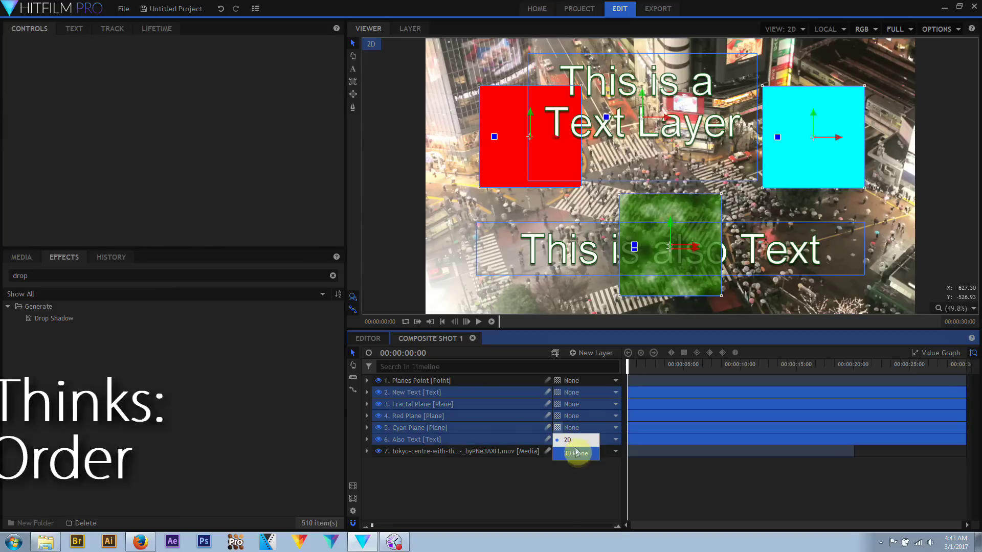
pyautogui.click(571, 439)
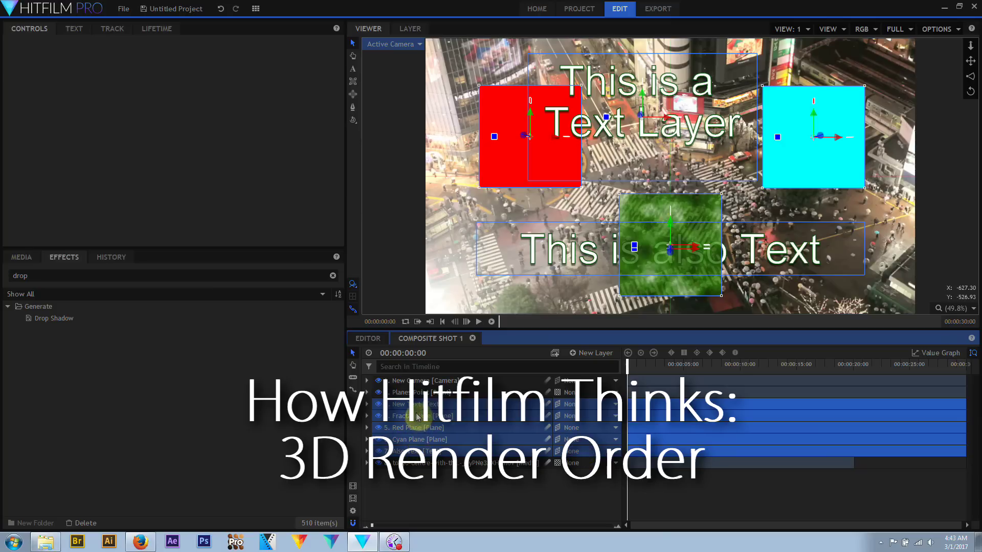
pyautogui.click(417, 451)
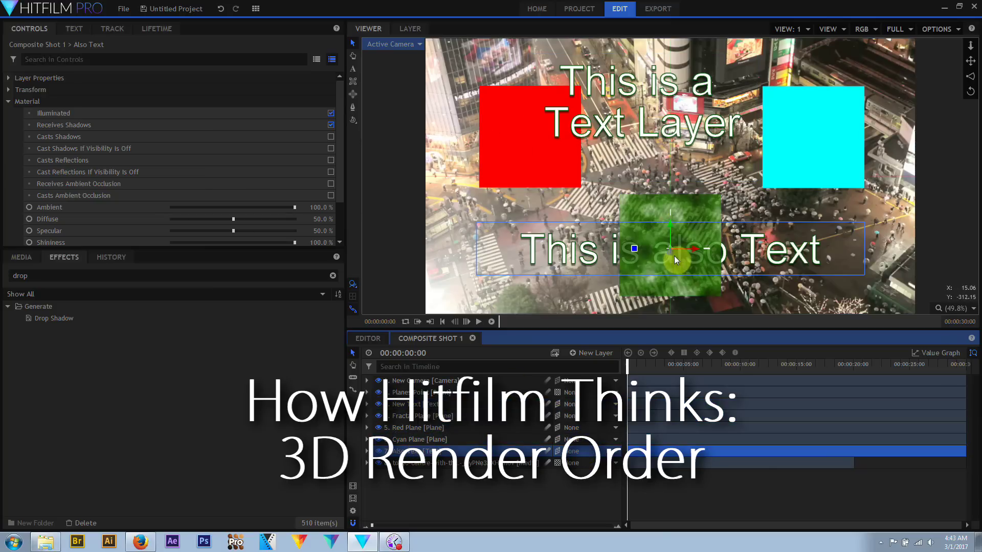
pyautogui.moveTo(671, 254); pyautogui.dragTo(768, 290)
# Step: Add a grade layer and place it between New Text and Fractal Plane in the layer stack
pyautogui.click(577, 353)
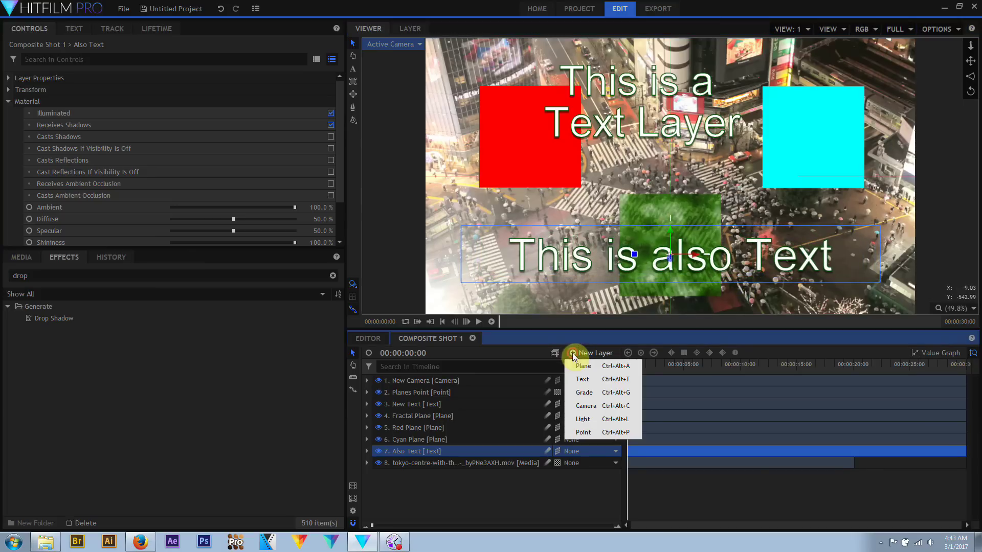
pyautogui.click(583, 406)
pyautogui.moveTo(465, 382); pyautogui.dragTo(490, 422)
# Step: Add a light positioned over the red plane's lower edge and place its layer directly below Fractal Plane in the stack
pyautogui.click(574, 359)
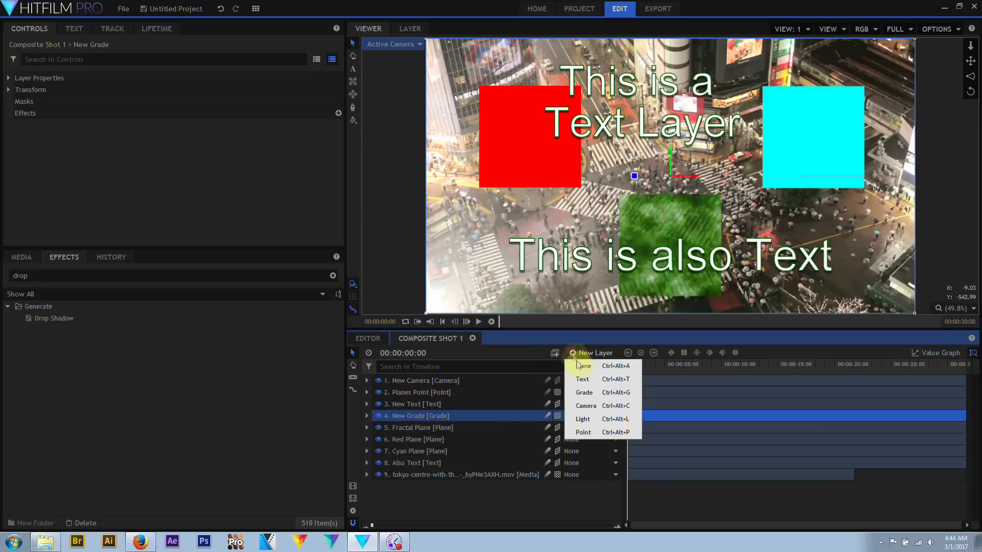
pyautogui.click(593, 416)
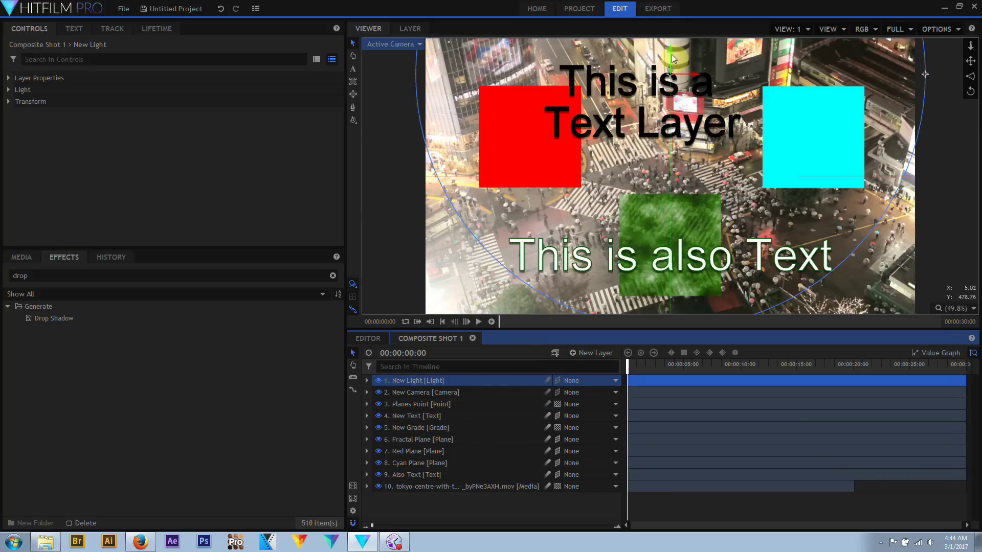
pyautogui.moveTo(678, 74); pyautogui.dragTo(679, 180)
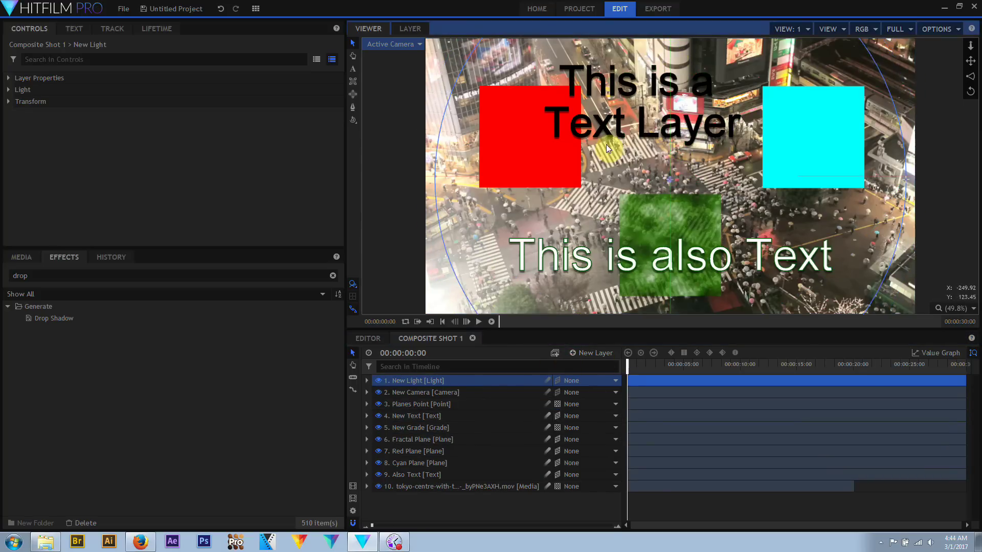
pyautogui.moveTo(695, 193); pyautogui.dragTo(550, 193)
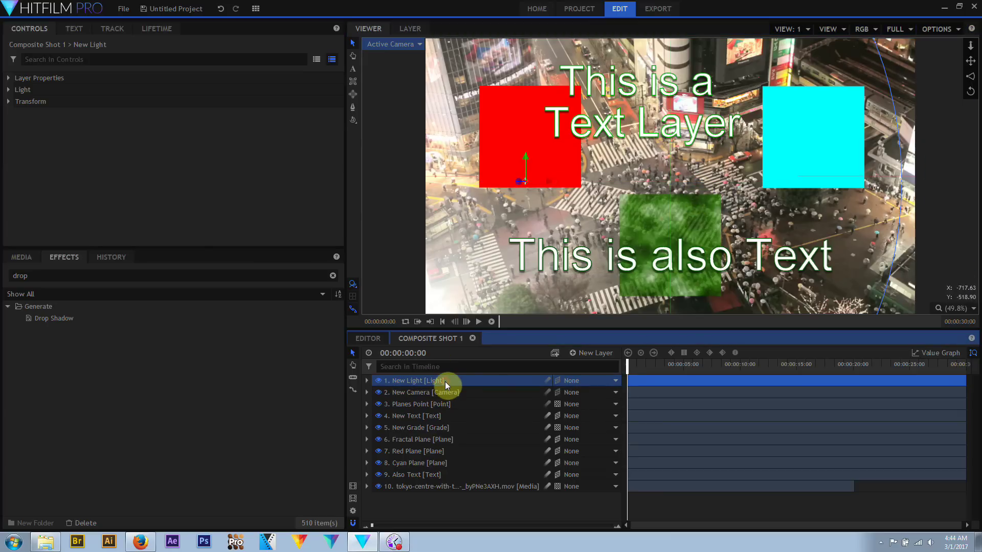
pyautogui.moveTo(445, 381); pyautogui.dragTo(464, 443)
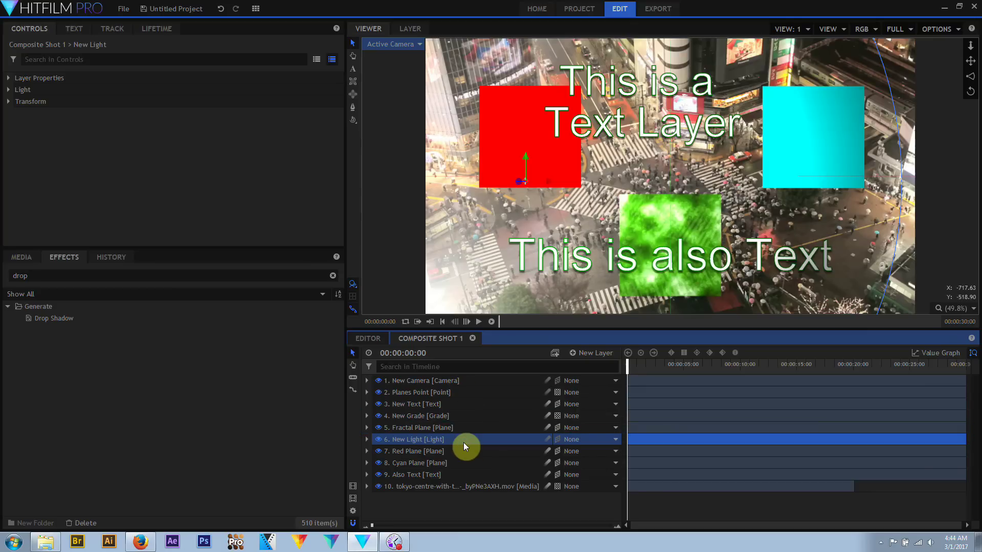
# Step: Set the light's color to magenta (1.0, 0.0, 1.0) and move its layer directly above New Text
pyautogui.click(8, 90)
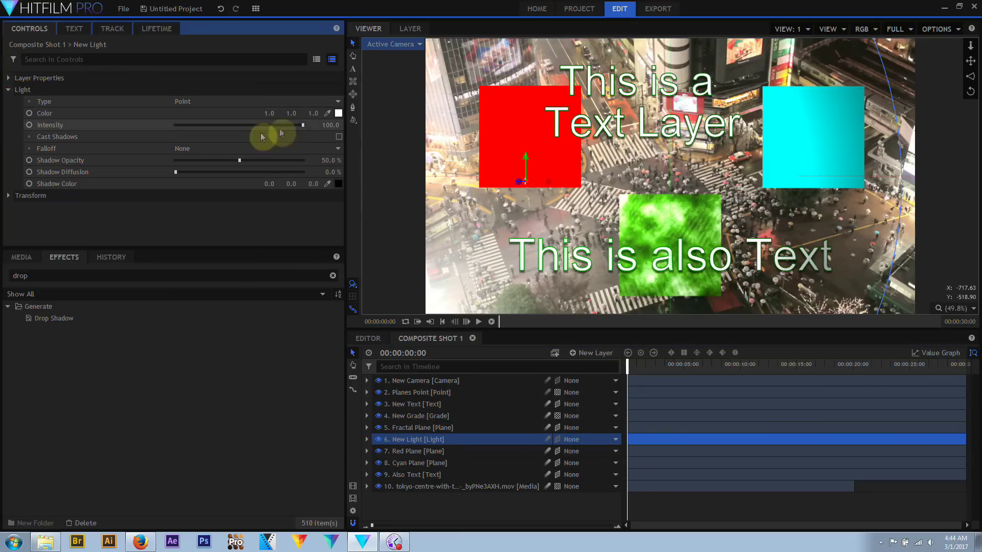
pyautogui.click(338, 113)
pyautogui.click(384, 249)
pyautogui.click(554, 359)
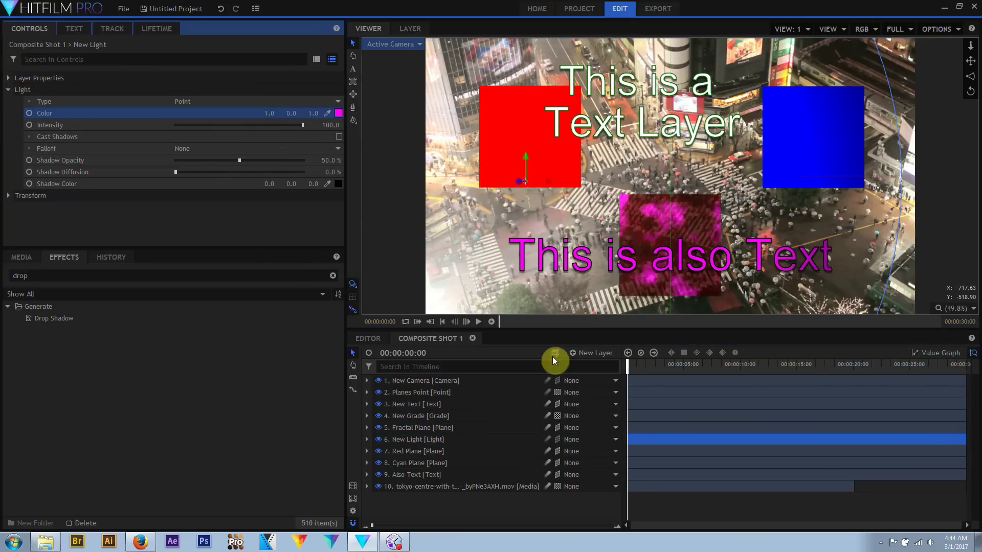
pyautogui.moveTo(416, 441); pyautogui.dragTo(423, 396)
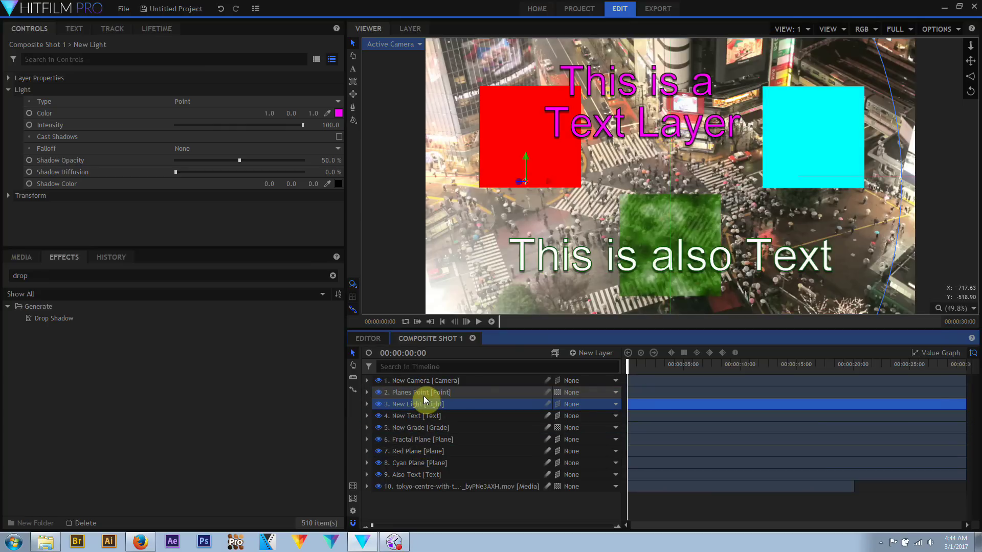
# Step: Draw an elliptical mask on the Tokyo video layer around the center-right part of the crossing
pyautogui.click(427, 487)
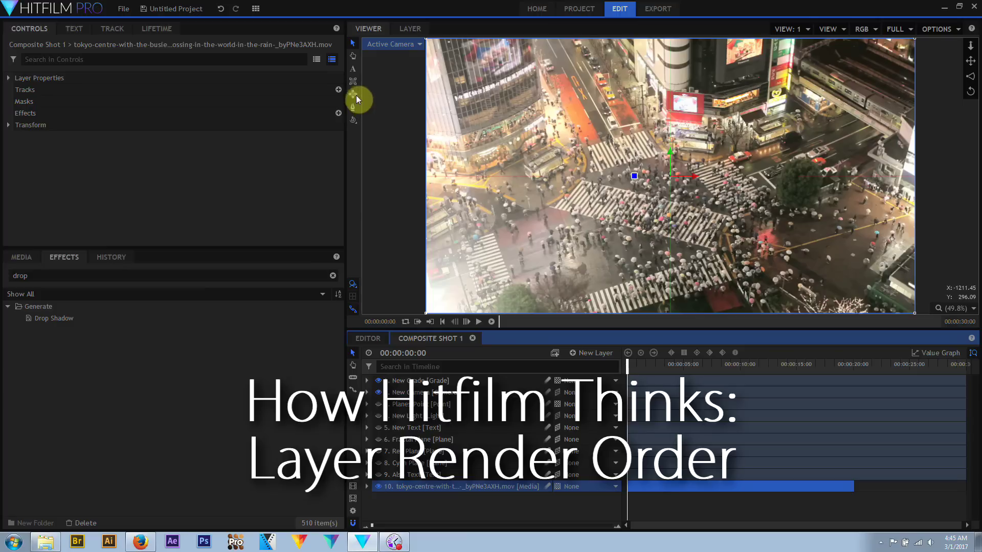
pyautogui.click(353, 94)
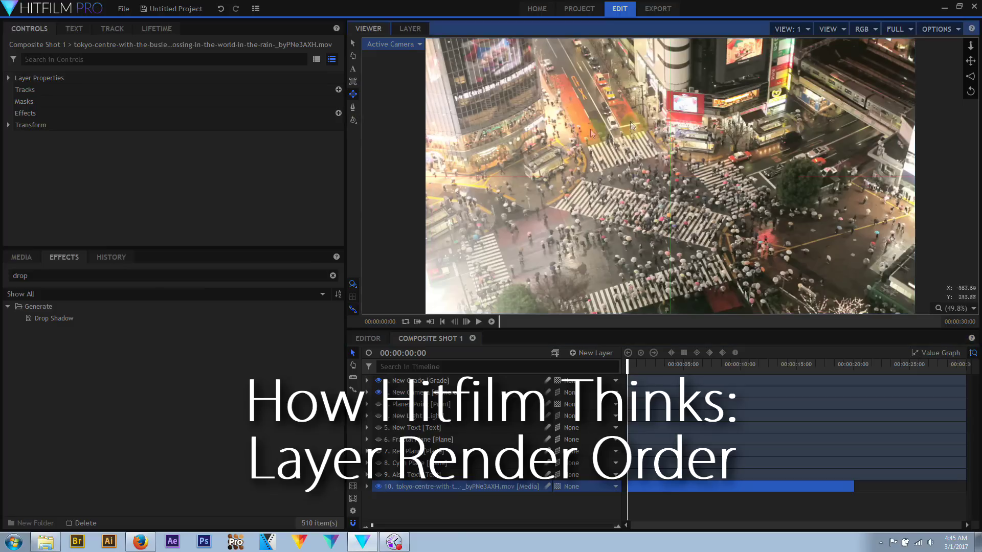
pyautogui.moveTo(607, 105); pyautogui.dragTo(819, 262)
# Step: Apply the Glow effect to the masked Tokyo video layer with intensity 1.6 and radius 256 px
pyautogui.click(61, 275)
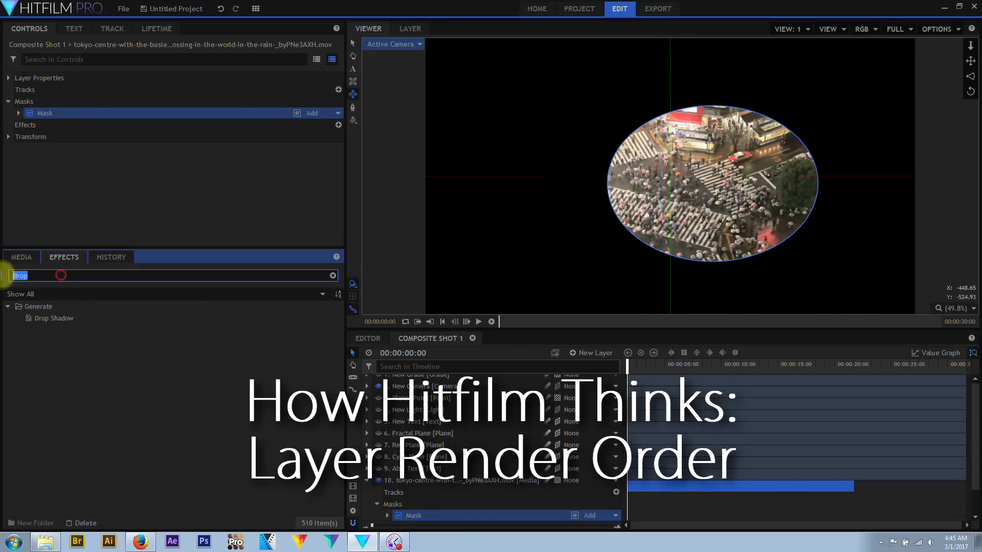
pyautogui.write('glow')
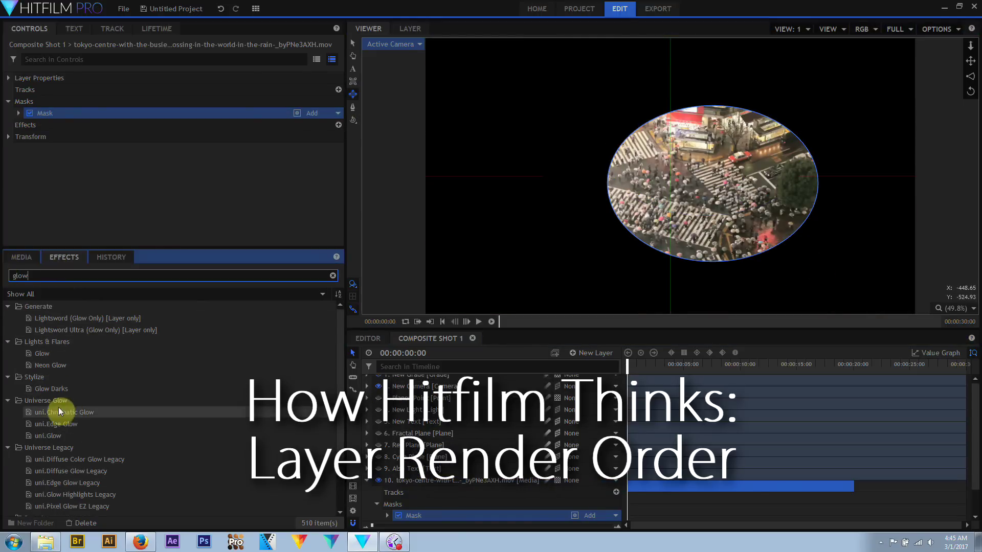
pyautogui.moveTo(32, 353); pyautogui.dragTo(42, 127)
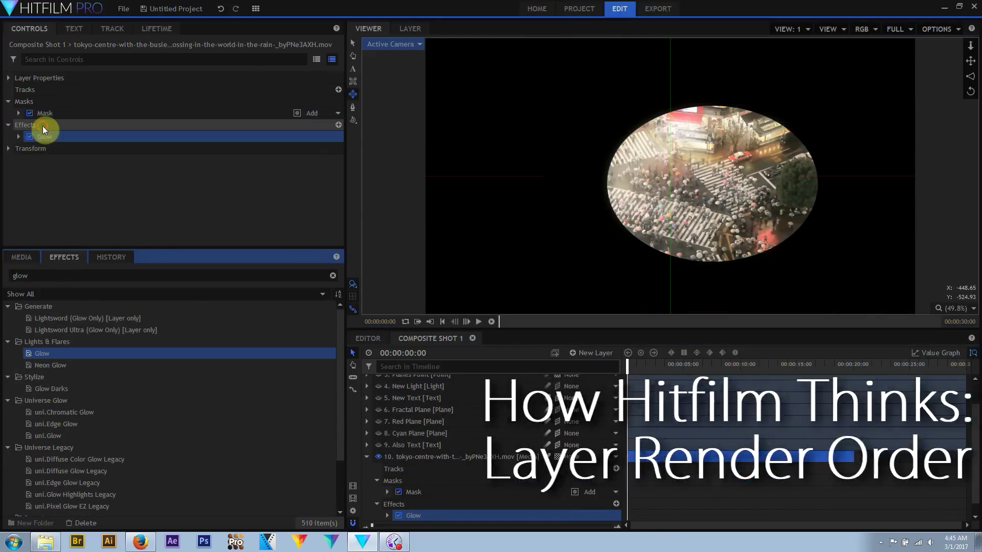
pyautogui.click(17, 137)
pyautogui.moveTo(198, 159); pyautogui.dragTo(239, 187)
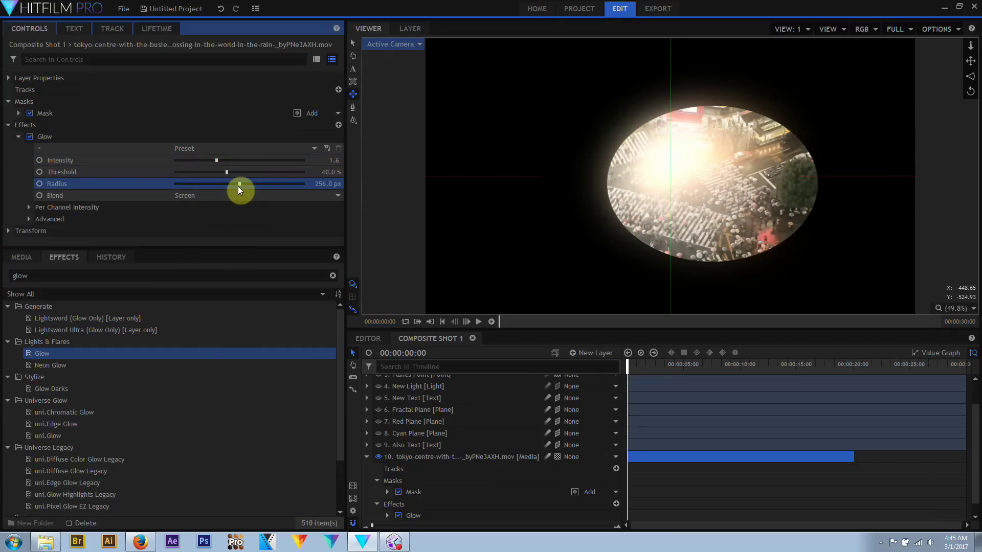
# Step: Duplicate the Glow effect on the Tokyo video layer and expand the elliptical mask's properties
pyautogui.click(18, 137)
pyautogui.click(50, 137)
pyautogui.hotkey('ctrl', 'd')
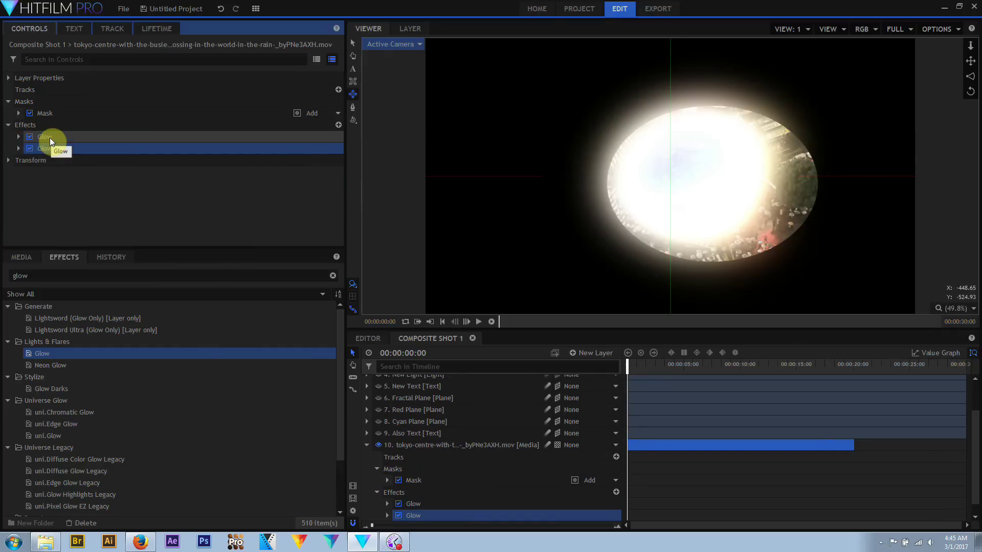
pyautogui.click(18, 113)
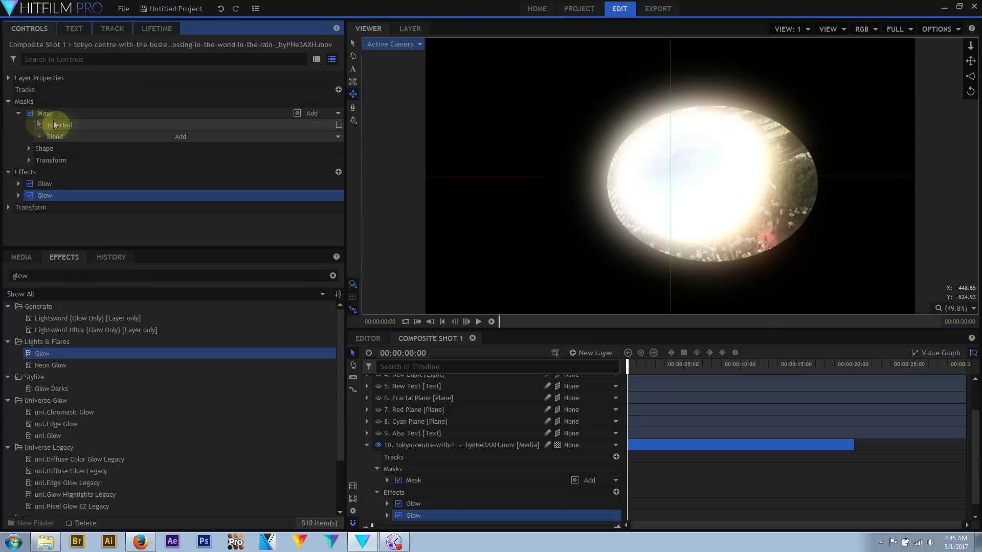
# Step: Invert the elliptical mask on the Tokyo video layer, then turn the inversion back off
pyautogui.click(338, 125)
pyautogui.click(339, 125)
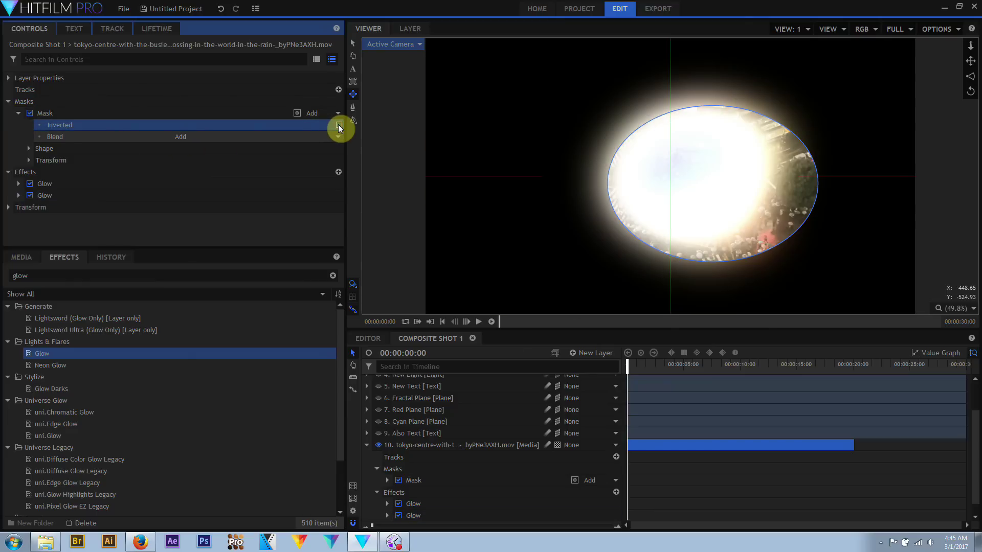
pyautogui.click(338, 126)
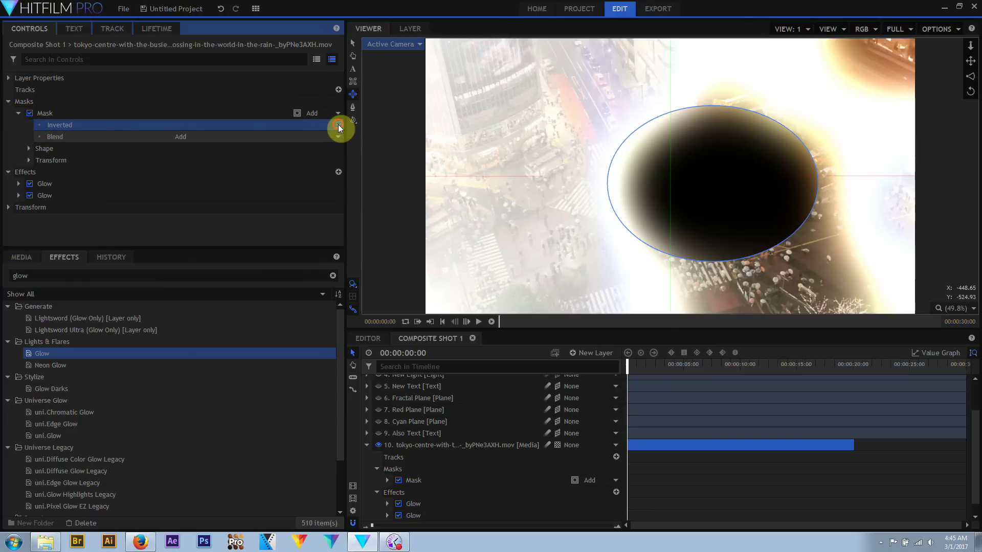
pyautogui.click(339, 125)
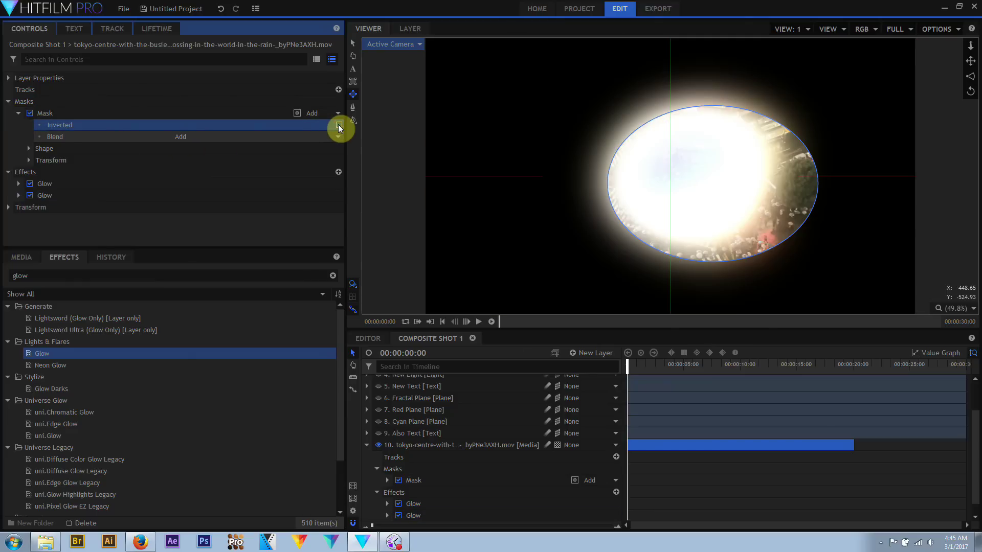
# Step: Disable both Glow effects and the elliptical mask on the Tokyo video layer
pyautogui.click(18, 113)
pyautogui.click(9, 125)
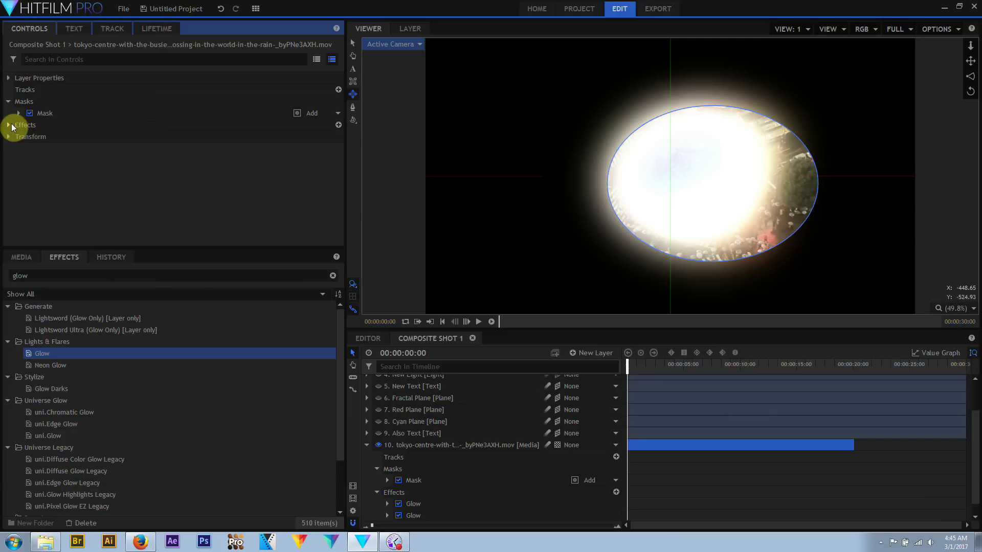
pyautogui.click(8, 125)
pyautogui.click(29, 136)
pyautogui.click(29, 148)
pyautogui.click(29, 113)
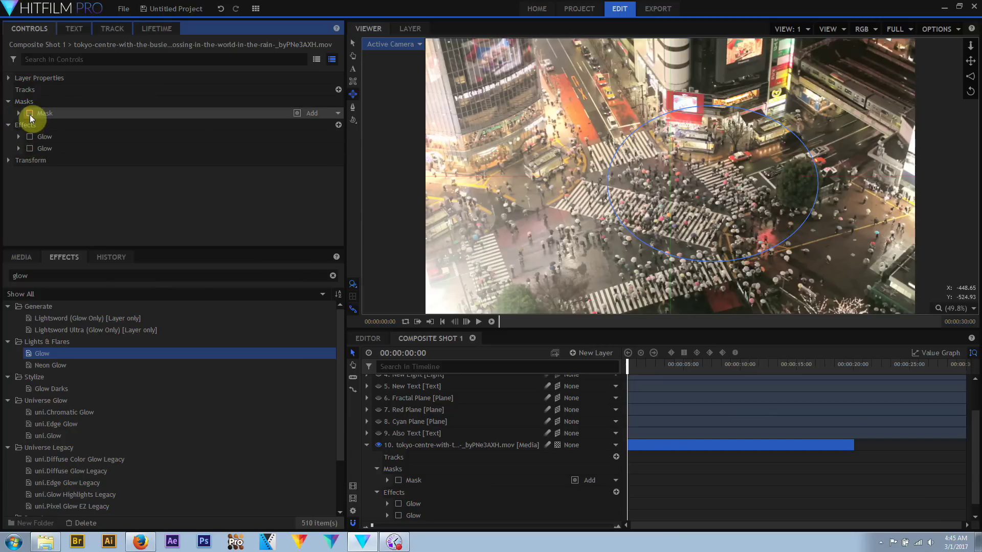
# Step: Apply two Glow effects to the New Grade layer
pyautogui.scroll(2, 432, 430)
pyautogui.click(419, 382)
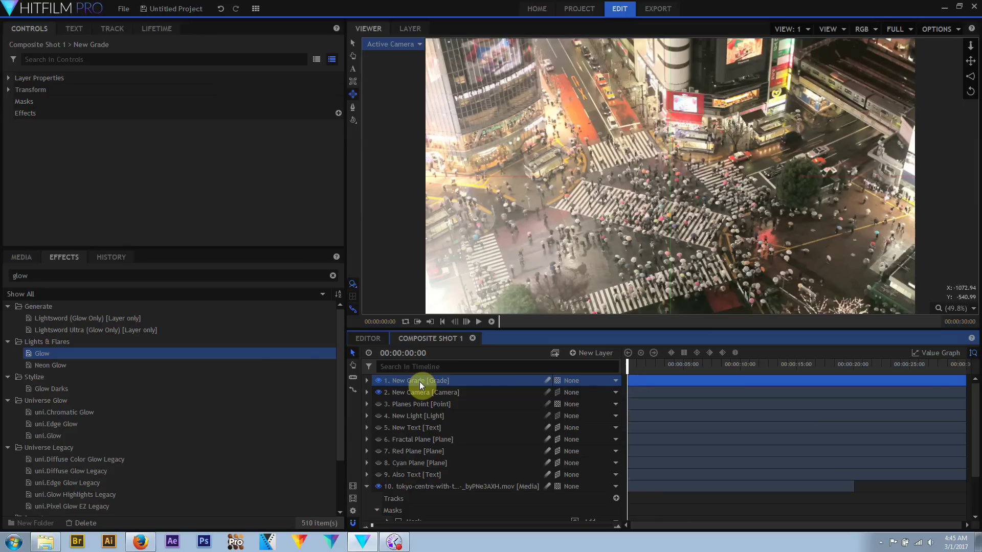
pyautogui.moveTo(41, 354); pyautogui.dragTo(400, 382)
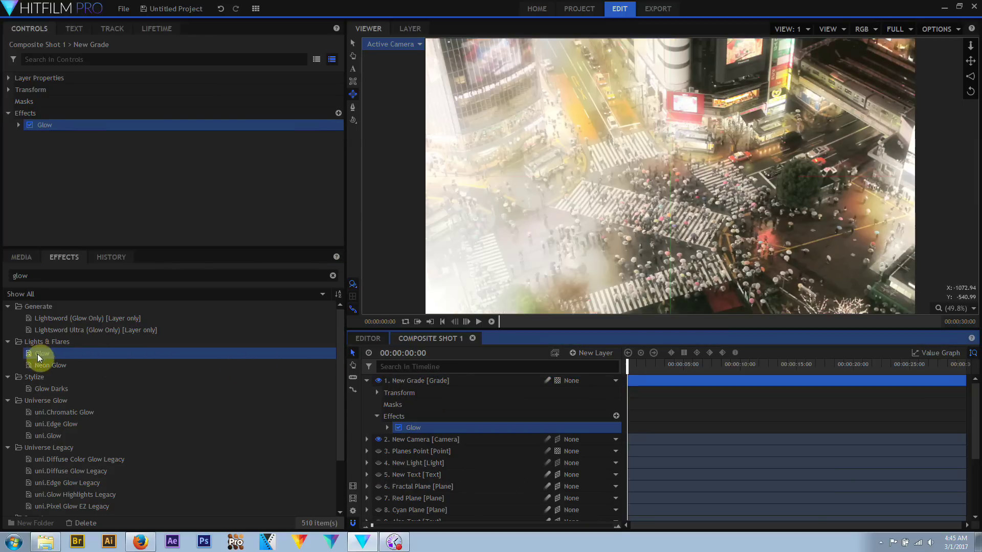
pyautogui.moveTo(39, 351); pyautogui.dragTo(39, 131)
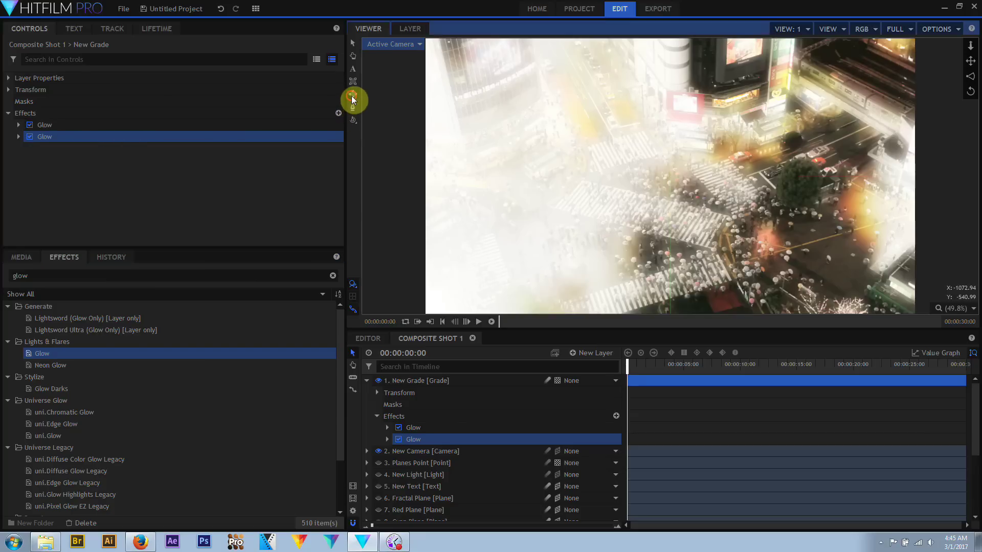
# Step: Draw a tall elliptical mask on the New Grade layer over the area left of the crossing's center and increase the second Glow's radius
pyautogui.moveTo(499, 83); pyautogui.dragTo(621, 262)
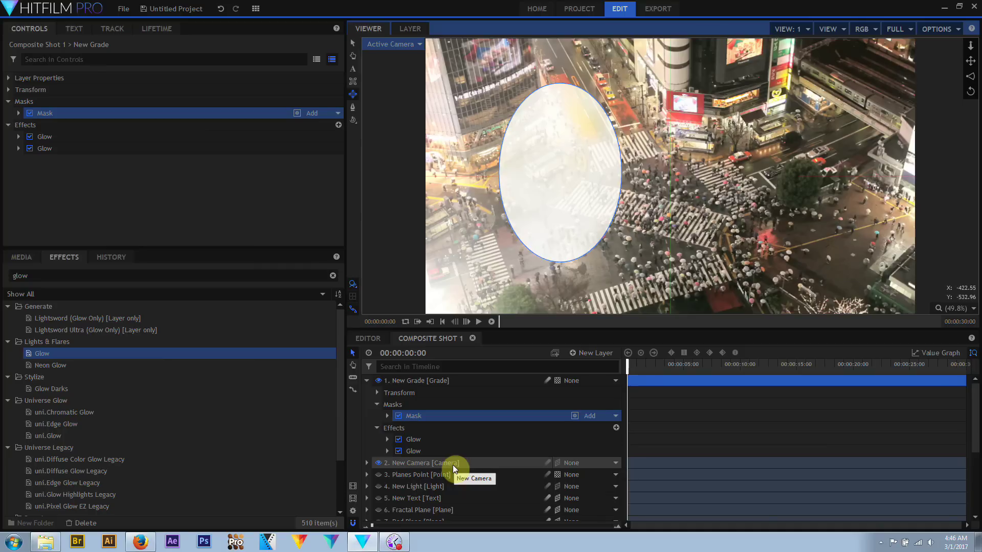
pyautogui.click(18, 148)
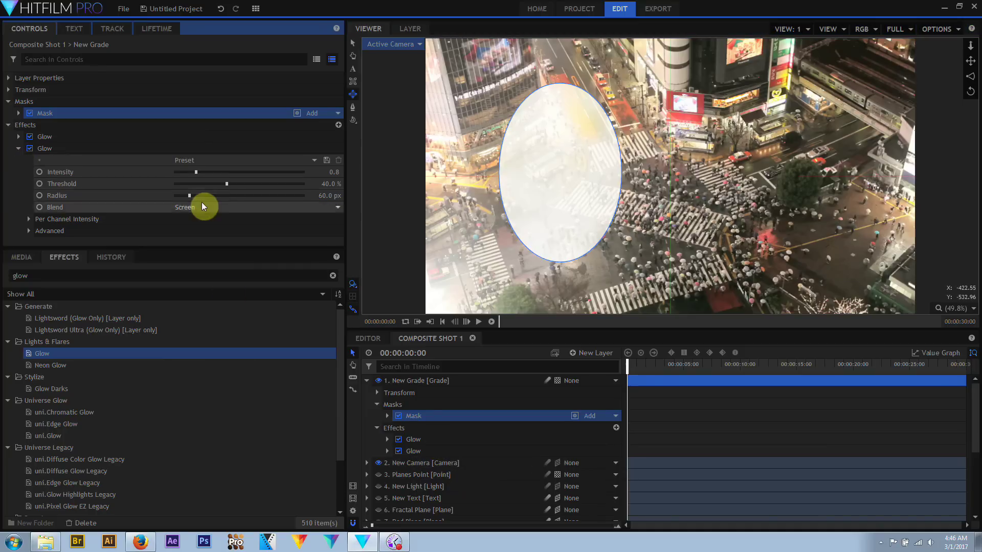
pyautogui.moveTo(189, 195); pyautogui.dragTo(306, 196)
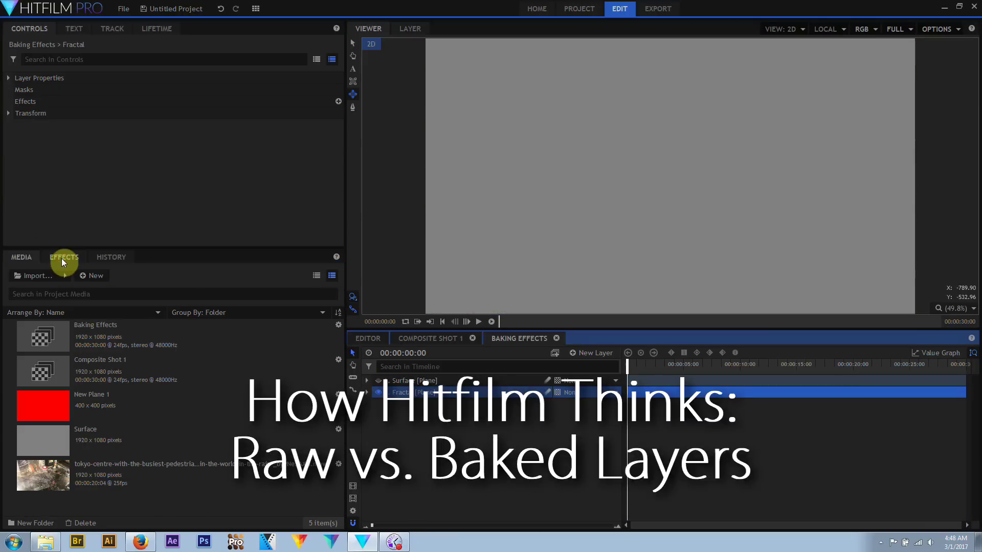
# Step: Rename the Fractal plane as Surface and delete both Surface planes from the Baking Effects composite shot
pyautogui.click(376, 382)
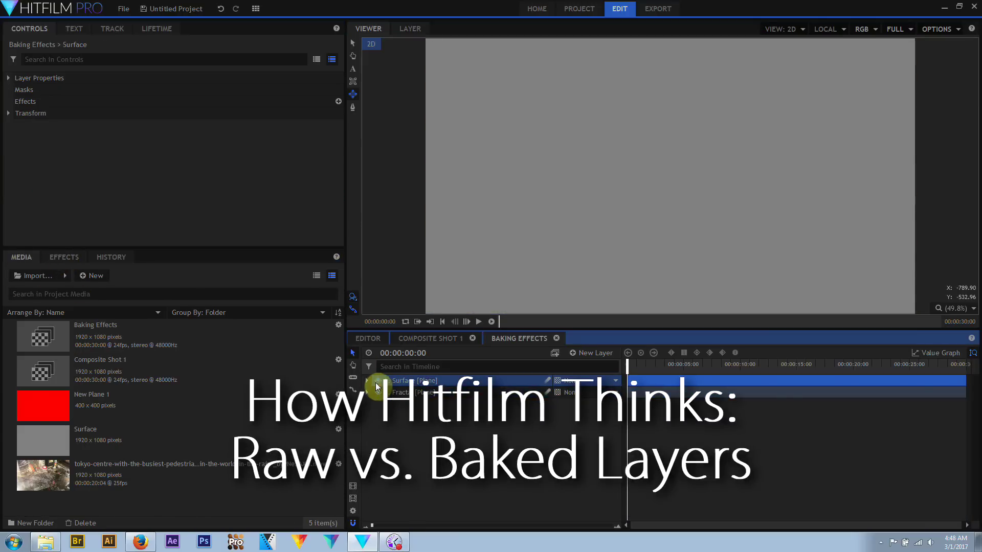
pyautogui.doubleClick(404, 392)
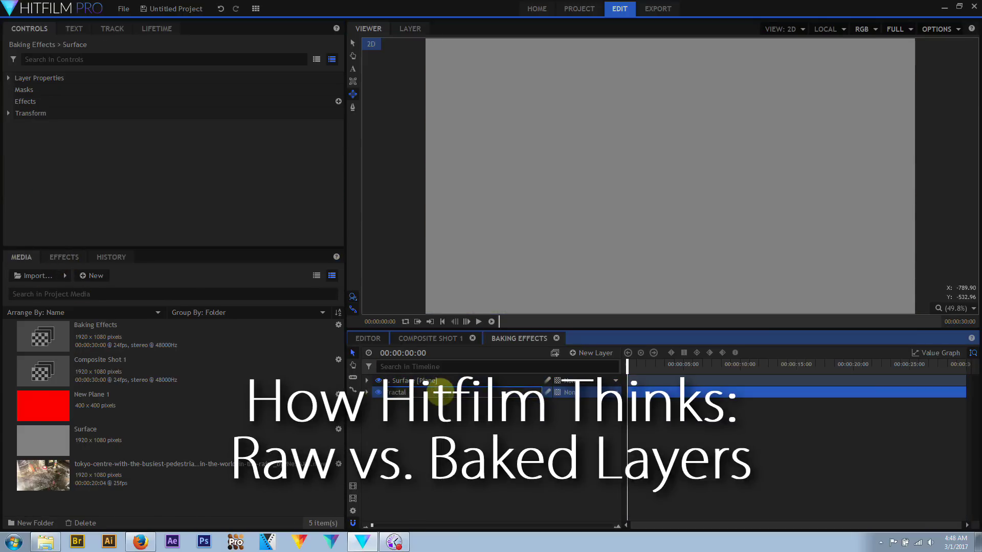
pyautogui.write('Surface')
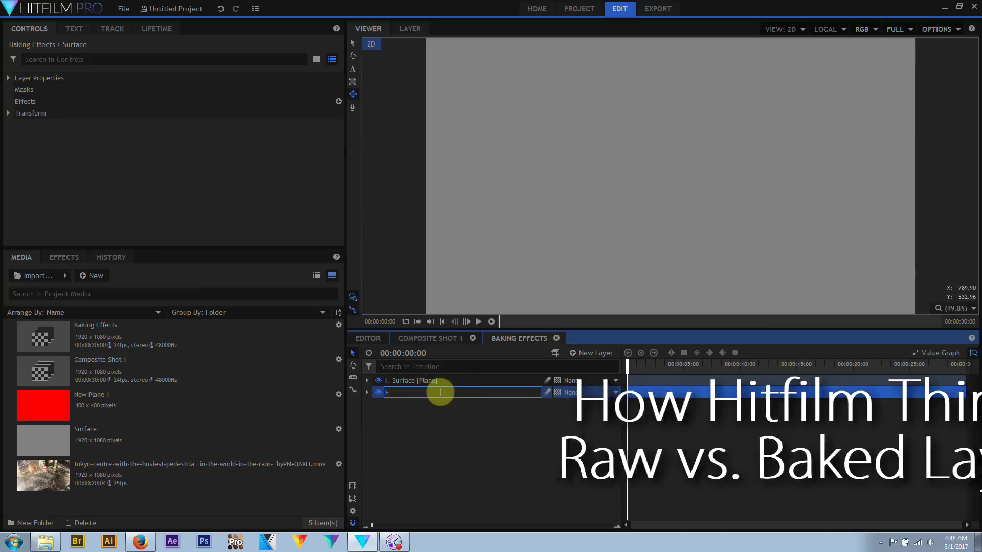
pyautogui.press('Return')
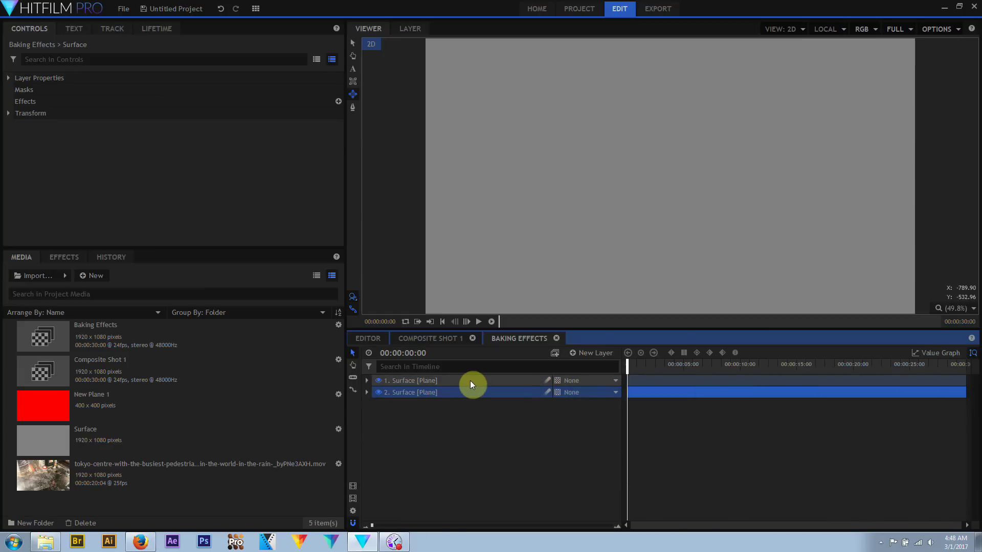
pyautogui.press('Delete')
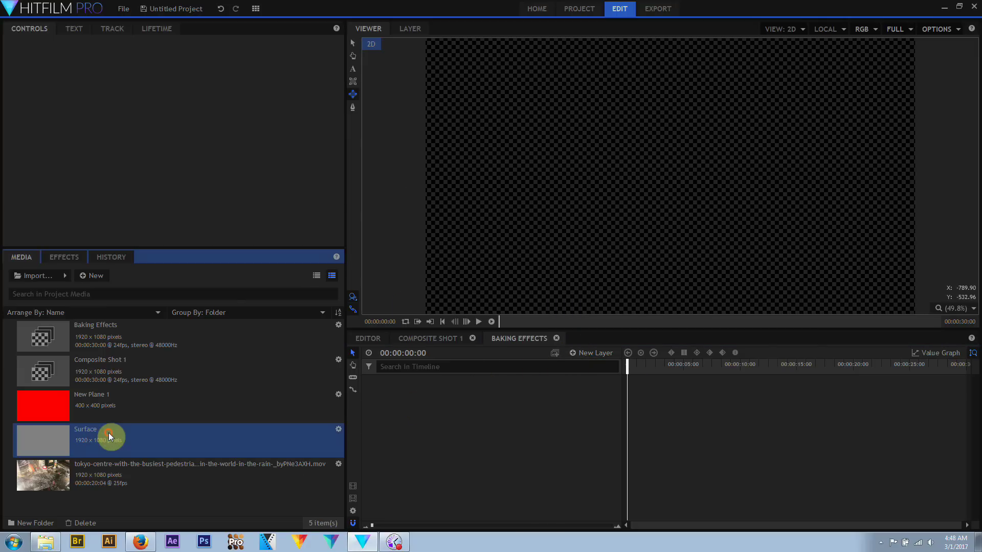
# Step: Create a 1920 x 1080 grey plane layer named Surface in the Baking Effects shot
pyautogui.click(572, 354)
pyautogui.click(579, 361)
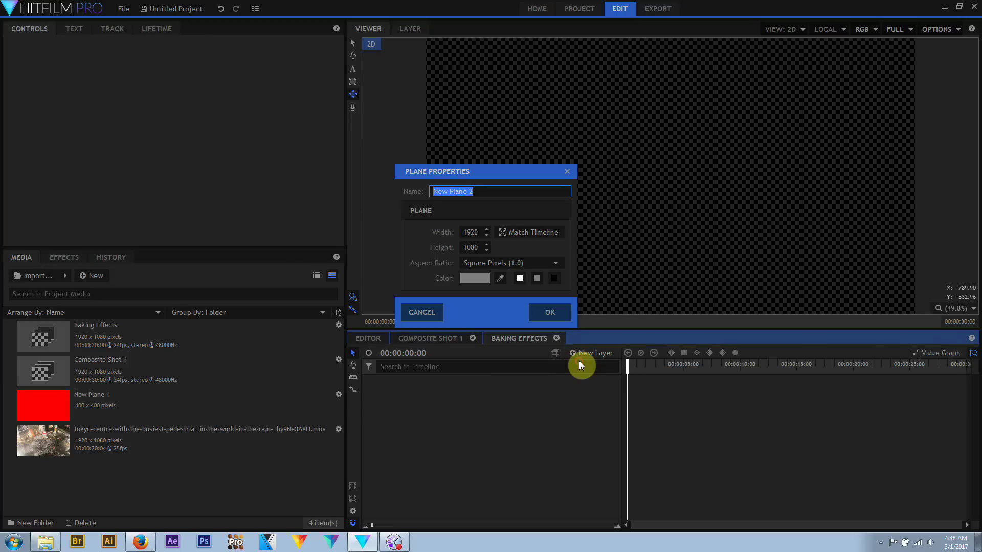
pyautogui.write('Surface')
pyautogui.press('Return')
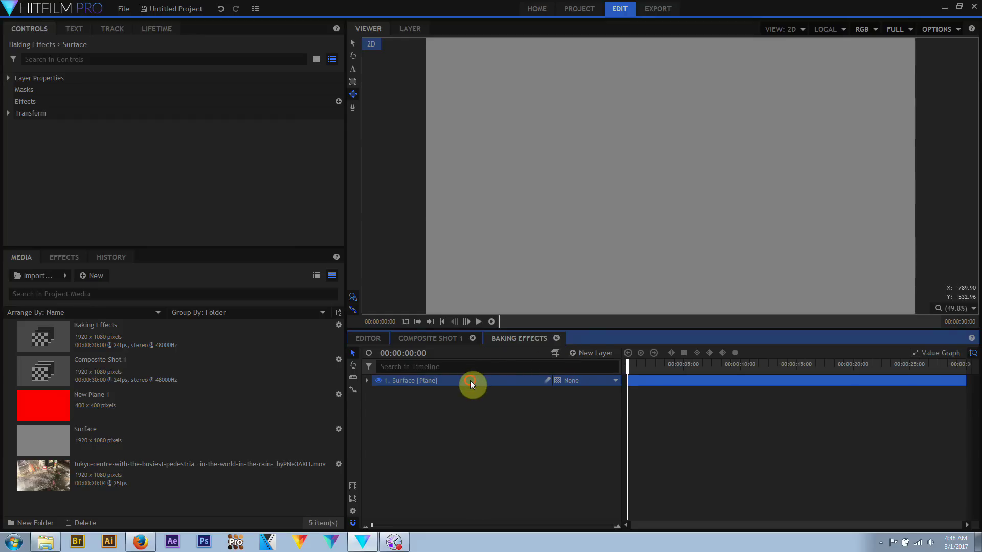
# Step: Duplicate the Surface plane and rename the lower copy Fractal
pyautogui.hotkey('ctrl', 'd')
pyautogui.click(440, 397)
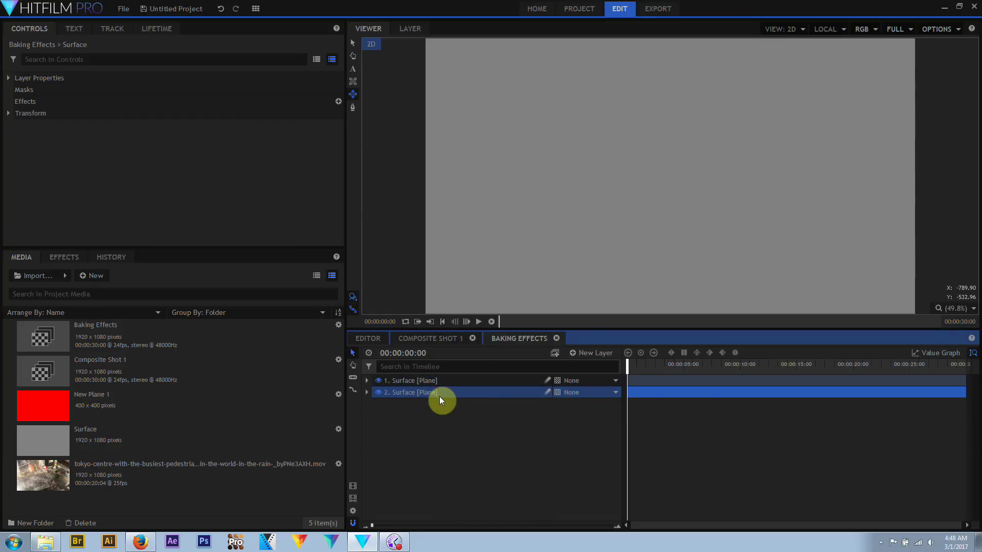
pyautogui.doubleClick(439, 392)
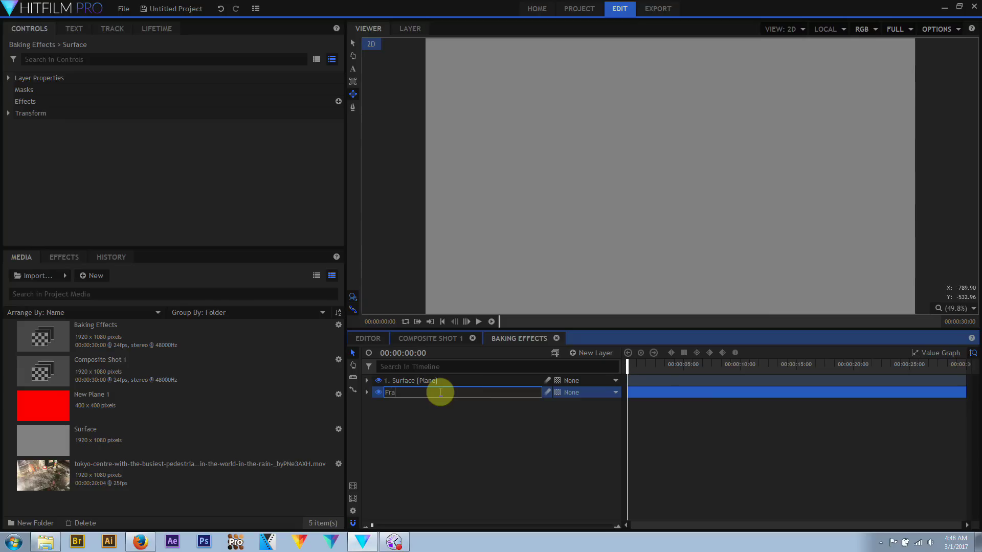
pyautogui.press('Return')
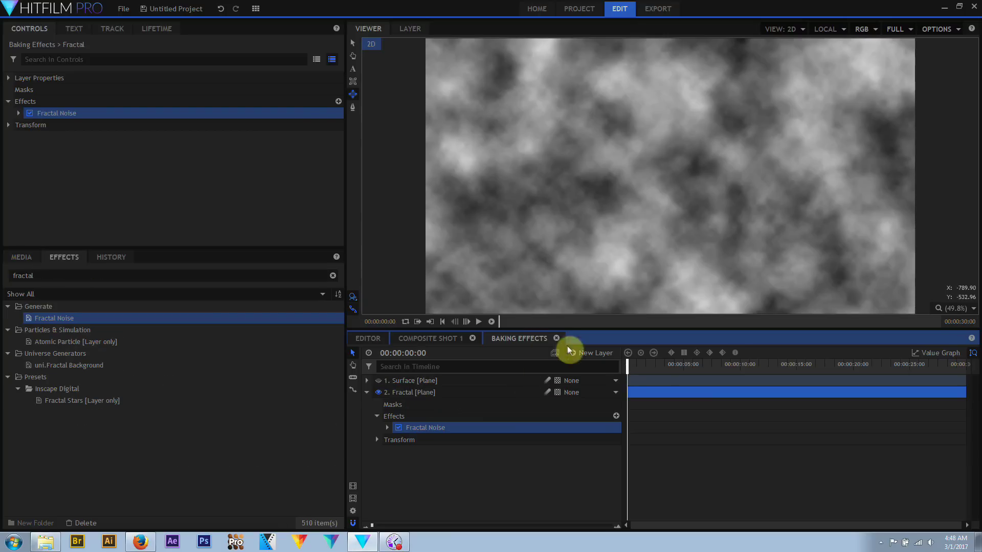
# Step: Add a light layer with its camera and set the light's position to -1000, 400, 6000
pyautogui.click(583, 352)
pyautogui.click(599, 432)
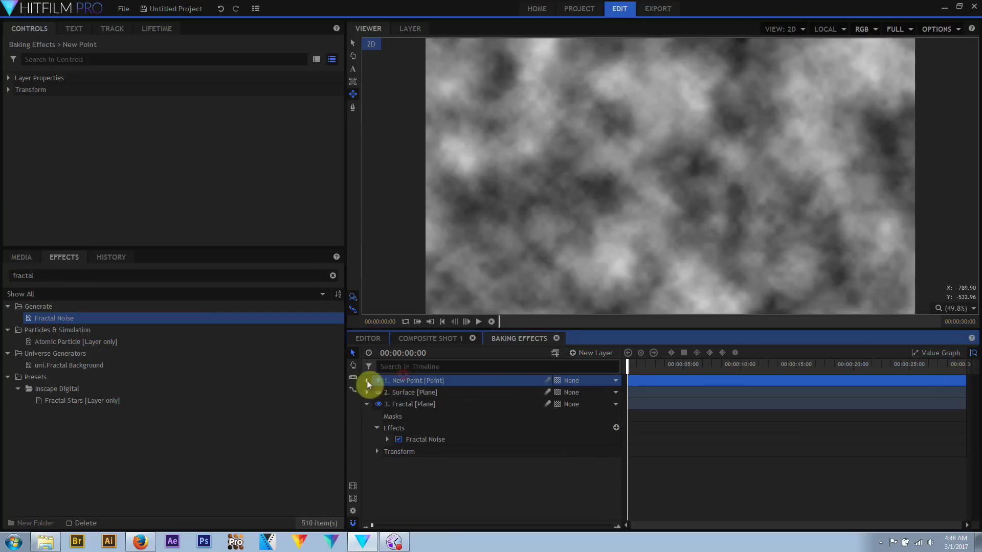
pyautogui.click(367, 380)
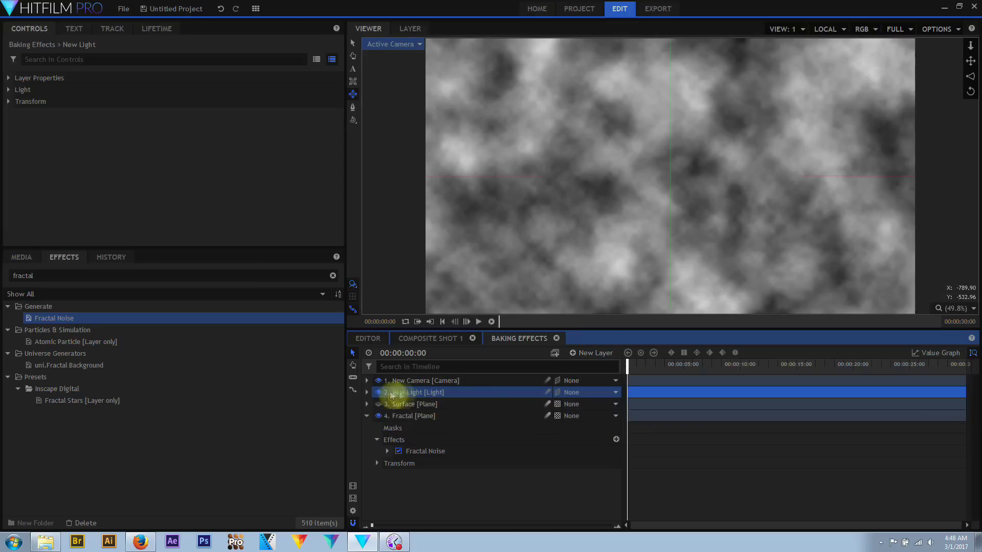
pyautogui.click(376, 416)
pyautogui.press('Tab')
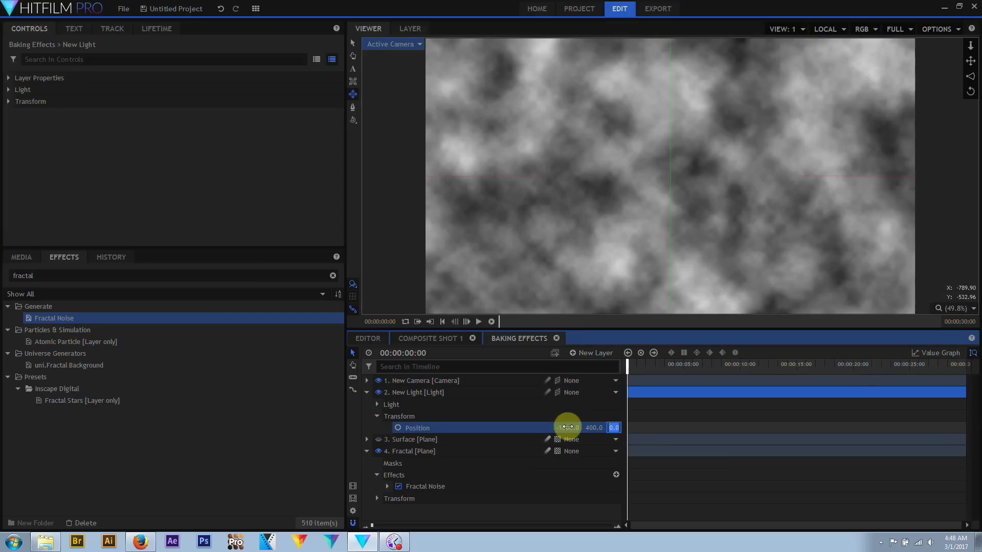
pyautogui.write('6000')
# Step: Make the Surface plane visible and apply the Caustics effect to it
pyautogui.click(378, 439)
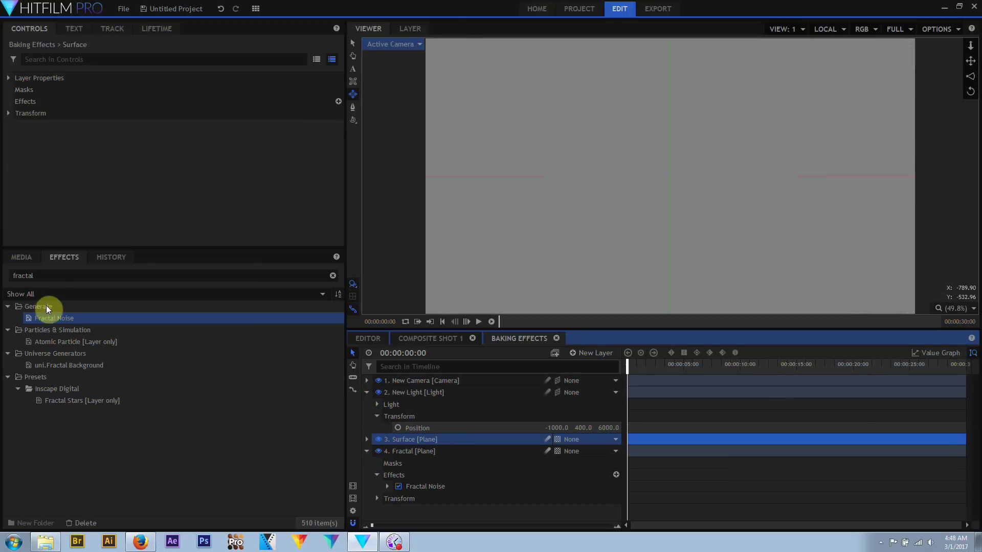
pyautogui.click(49, 279)
pyautogui.write('caust')
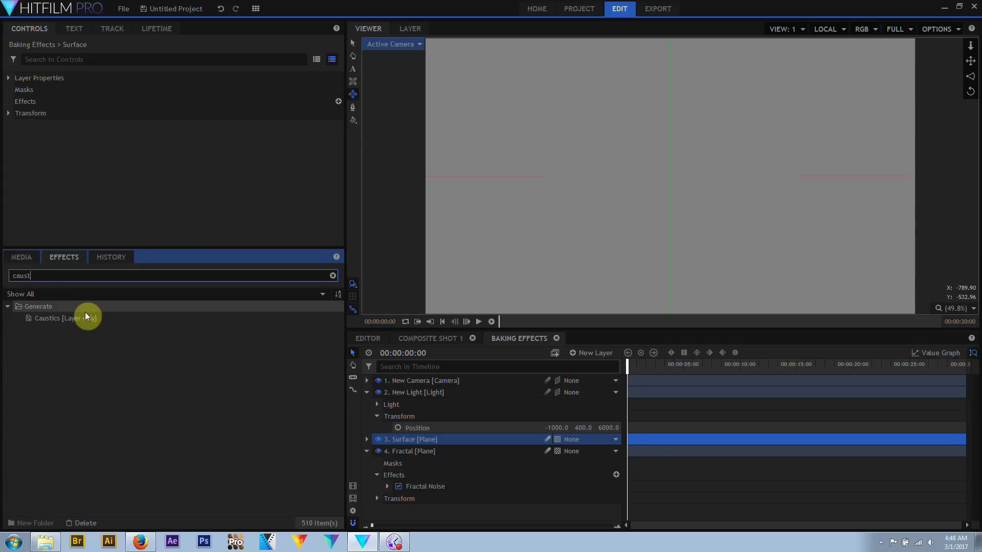
pyautogui.moveTo(85, 316); pyautogui.dragTo(403, 440)
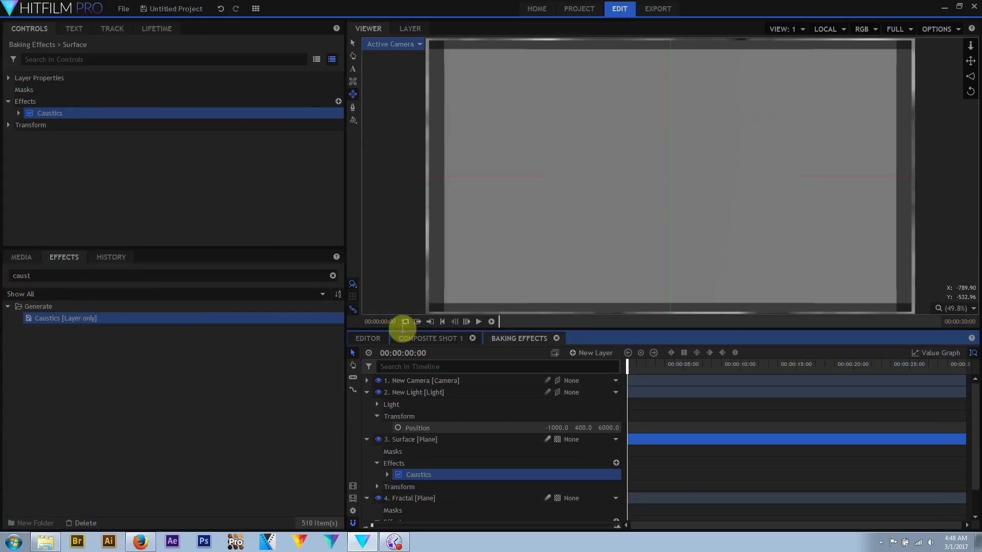
# Step: Use the Fractal layer as the Caustics height map and set the wave height to 20
pyautogui.click(18, 113)
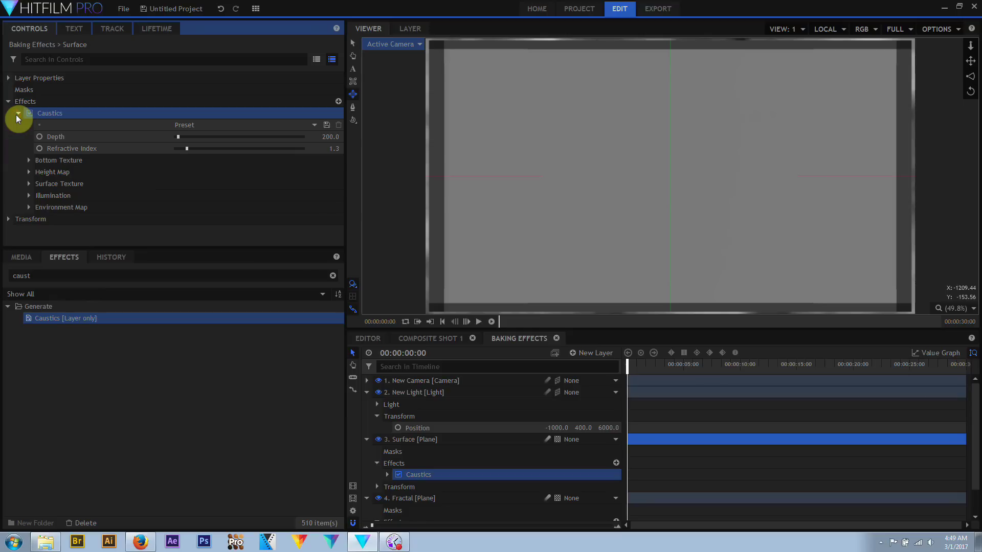
pyautogui.click(28, 172)
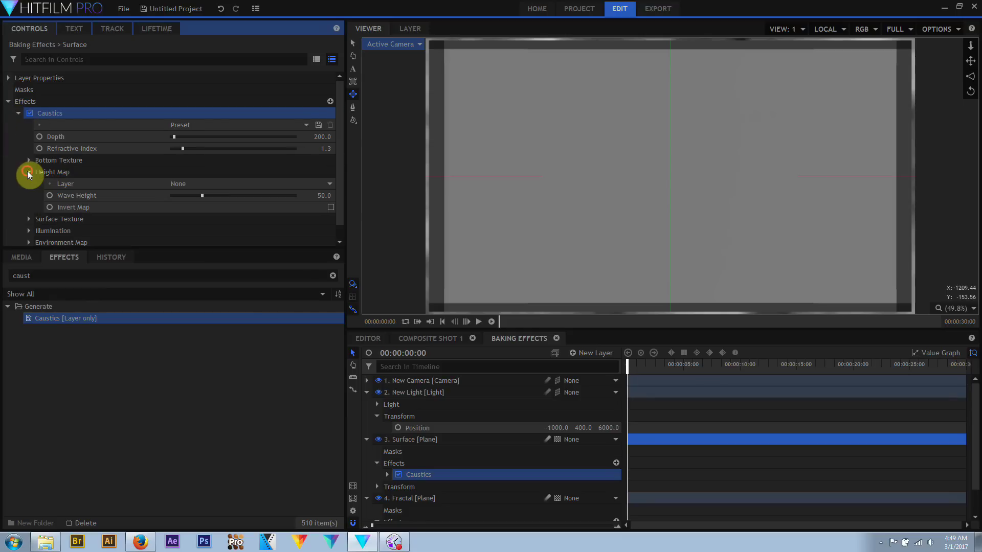
pyautogui.click(193, 183)
pyautogui.click(202, 226)
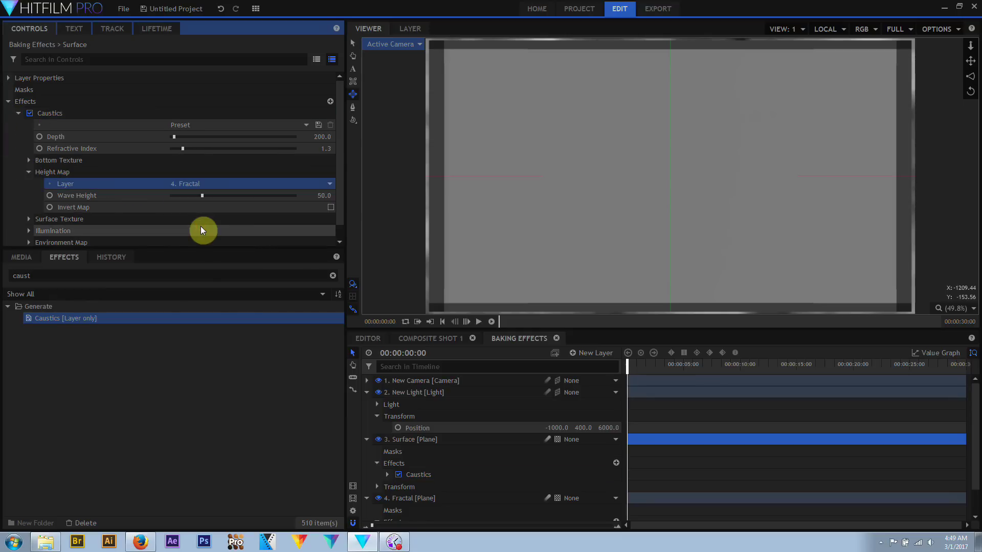
pyautogui.moveTo(328, 196); pyautogui.dragTo(329, 196)
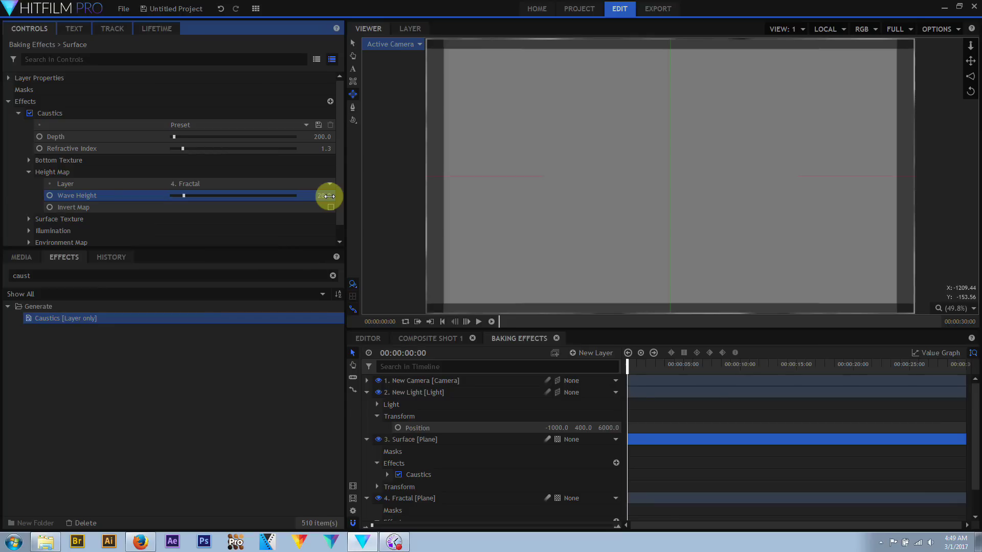
# Step: Turn the Fractal plane into Fractal Composite Shot, using the selected layer's properties and moving its masks, effects and transforms with it
pyautogui.click(366, 440)
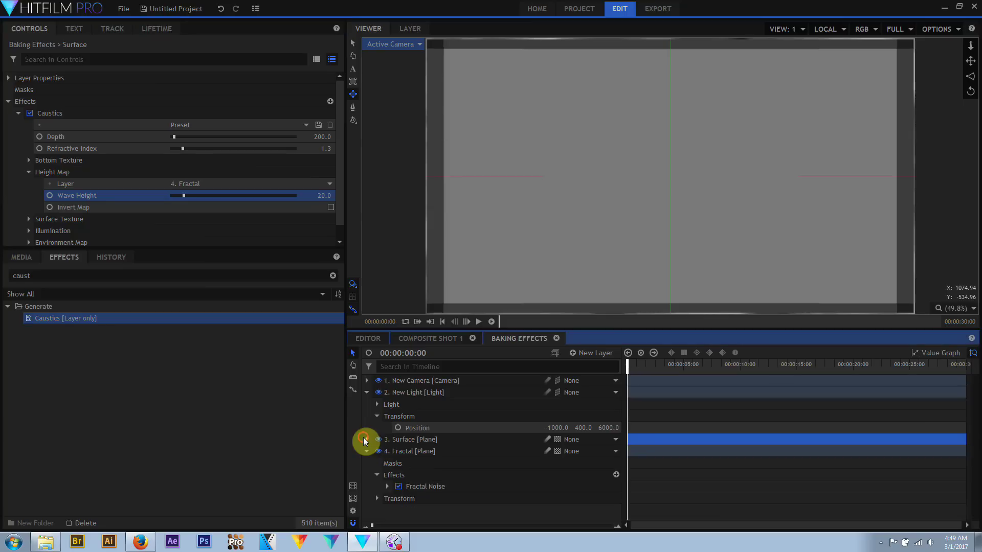
pyautogui.rightClick(410, 451)
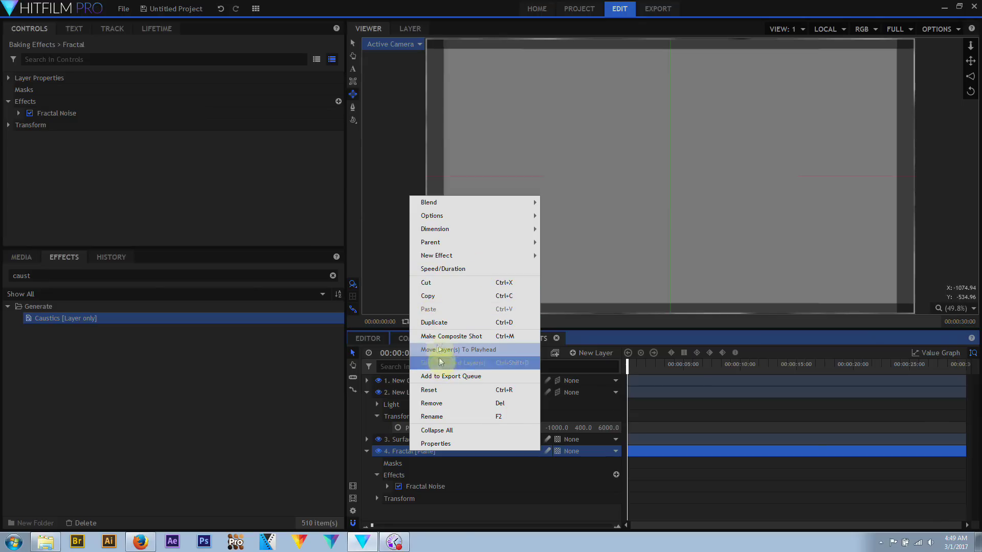
pyautogui.click(437, 336)
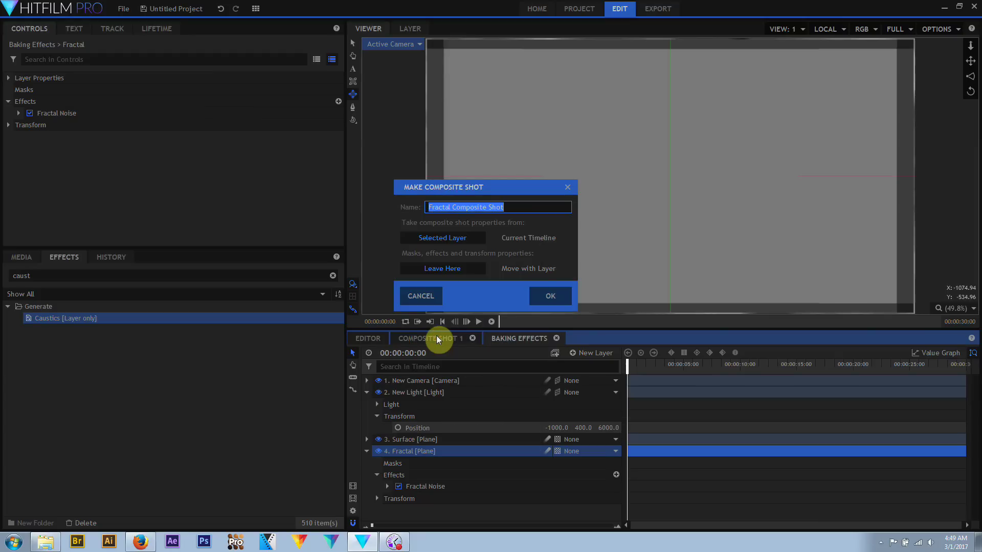
pyautogui.click(531, 271)
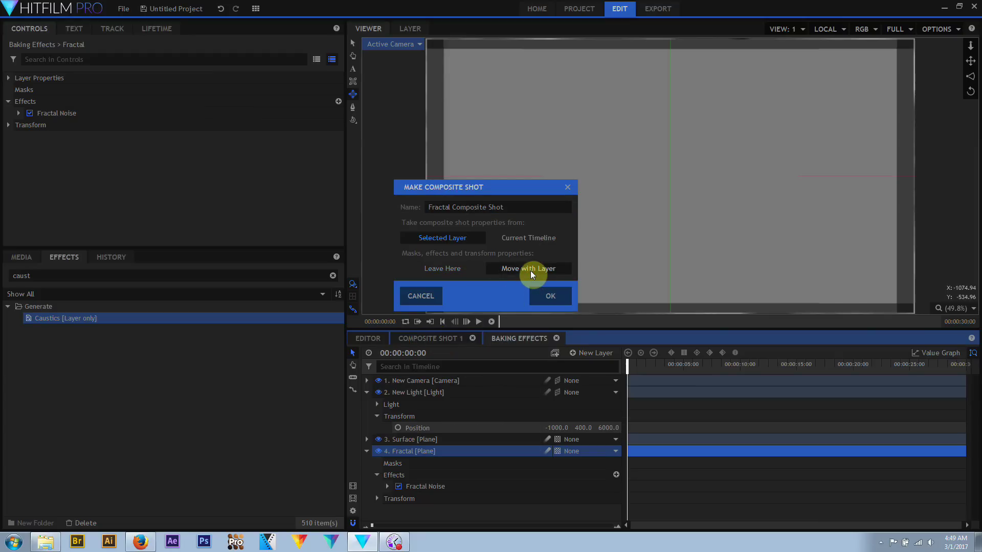
pyautogui.click(550, 297)
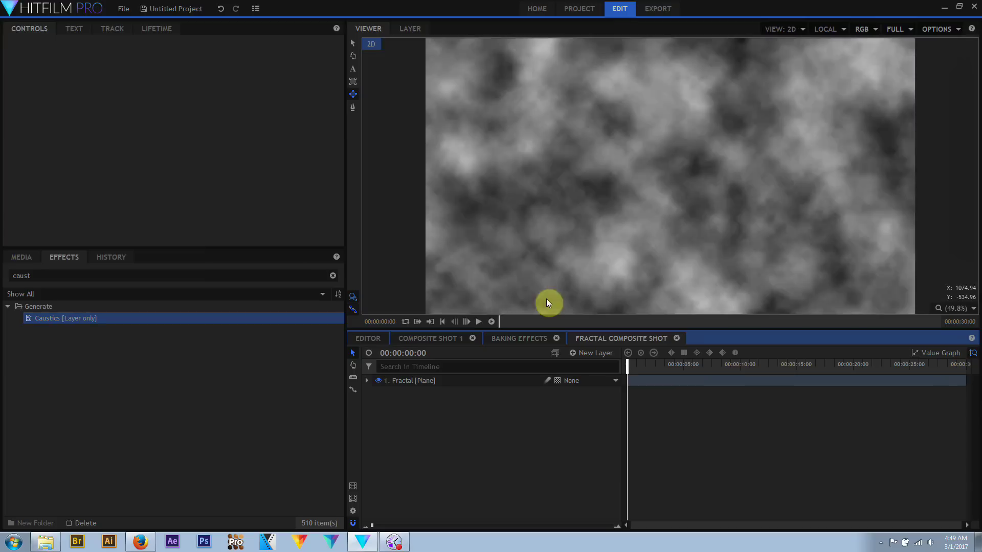
# Step: Return to the Baking Effects shot and increase the wave height of the Surface plane's Caustics
pyautogui.click(526, 339)
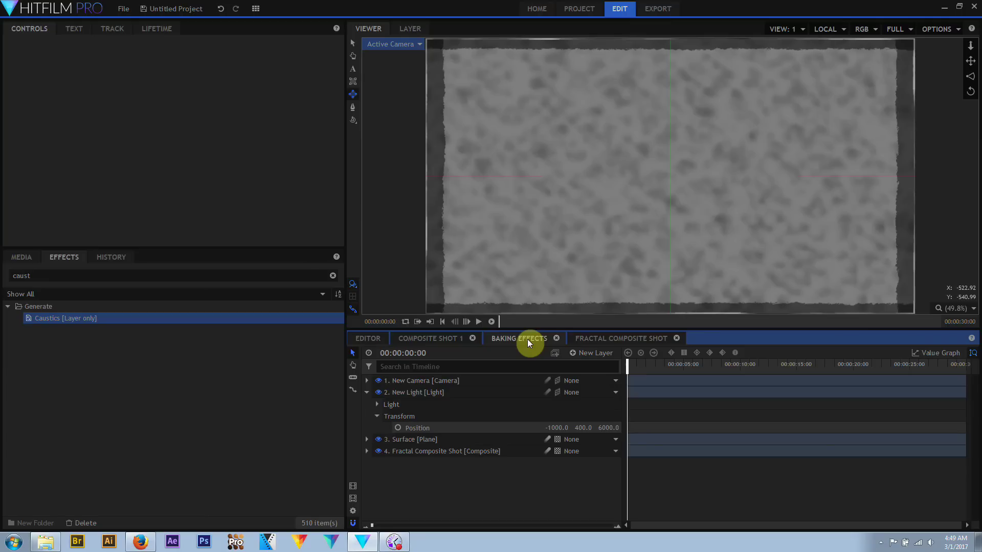
pyautogui.click(438, 439)
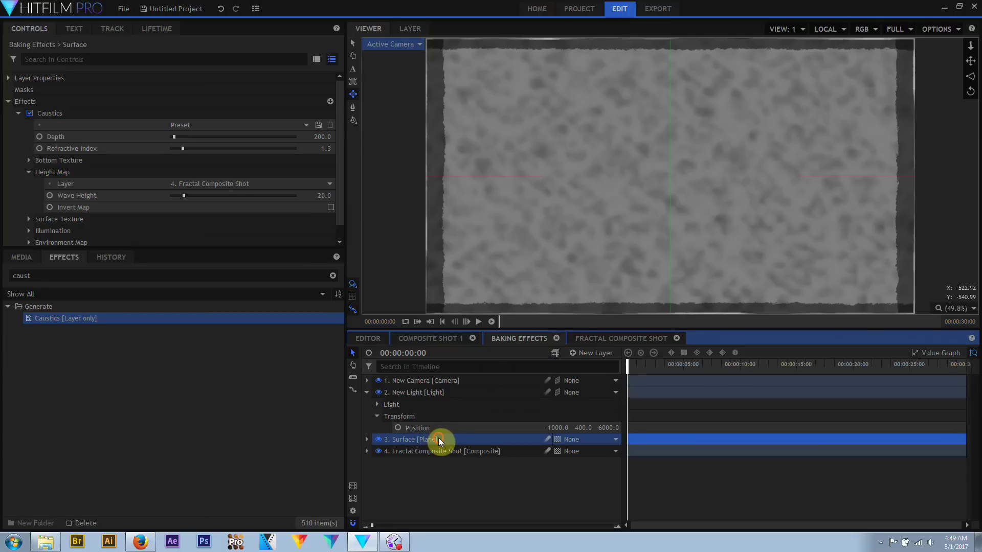
pyautogui.moveTo(185, 195); pyautogui.dragTo(195, 196)
# Step: Shift the New Light's position to about 577, 567, 6000
pyautogui.click(425, 394)
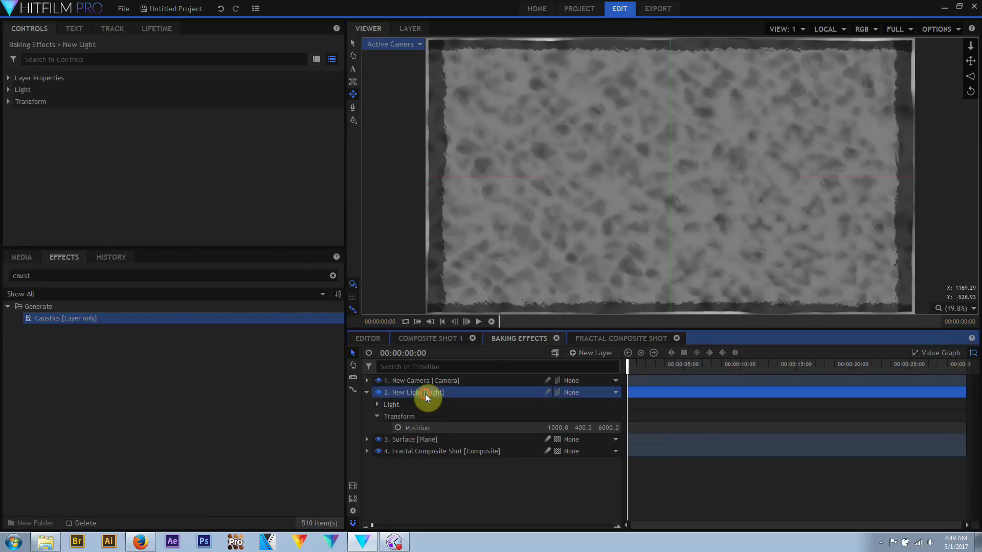
pyautogui.click(397, 416)
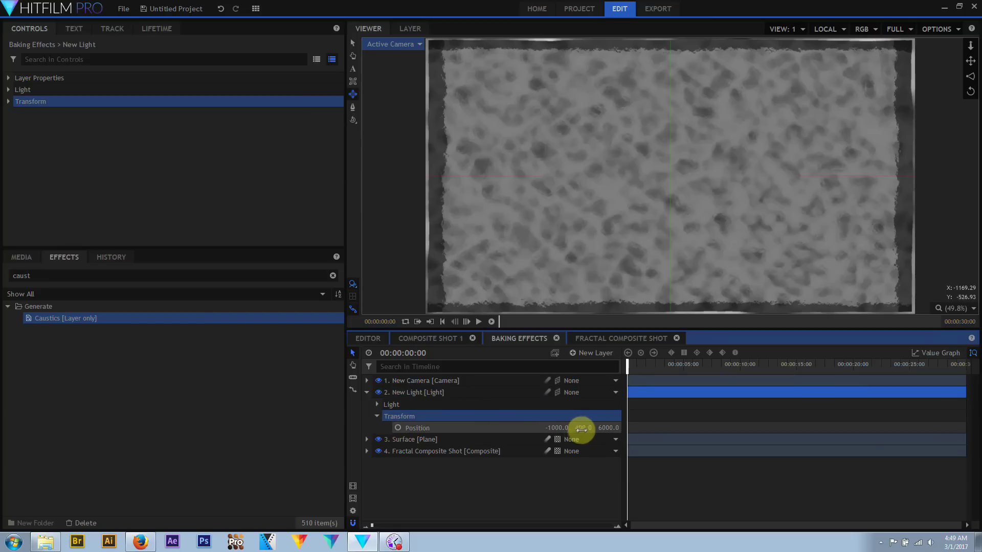
pyautogui.moveTo(558, 428); pyautogui.dragTo(568, 428)
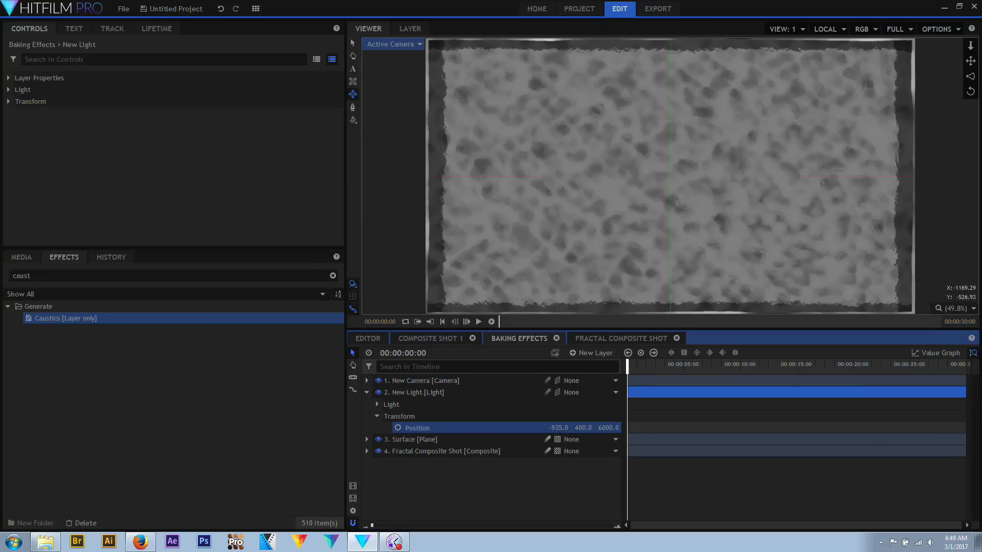
pyautogui.moveTo(559, 427); pyautogui.dragTo(609, 428)
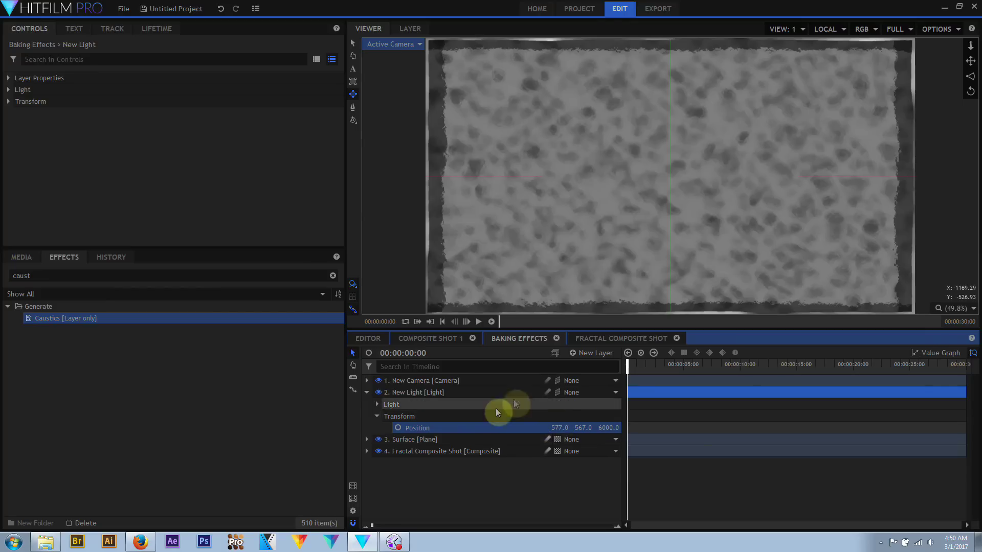
# Step: Revert the project to the history state just before the composite shot was made
pyautogui.click(102, 263)
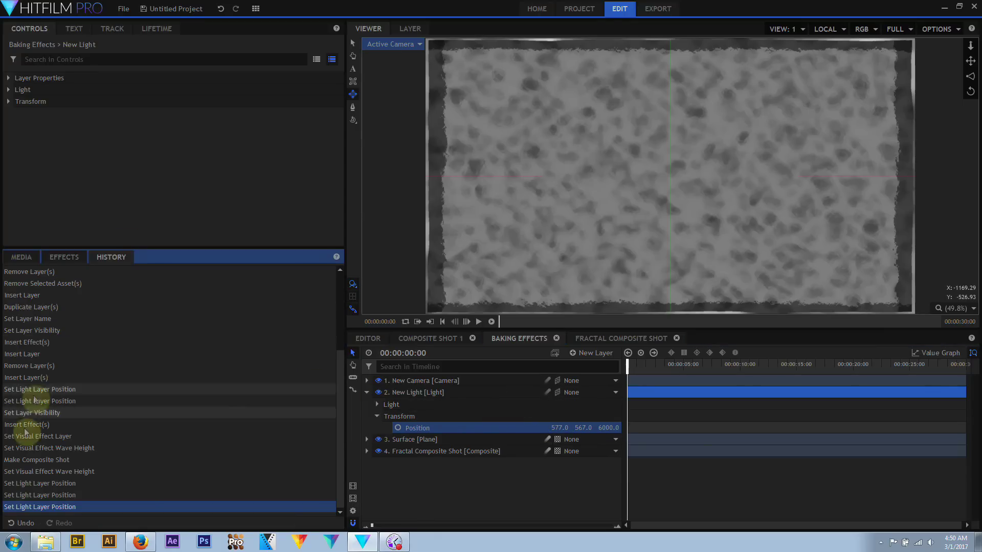
pyautogui.click(32, 462)
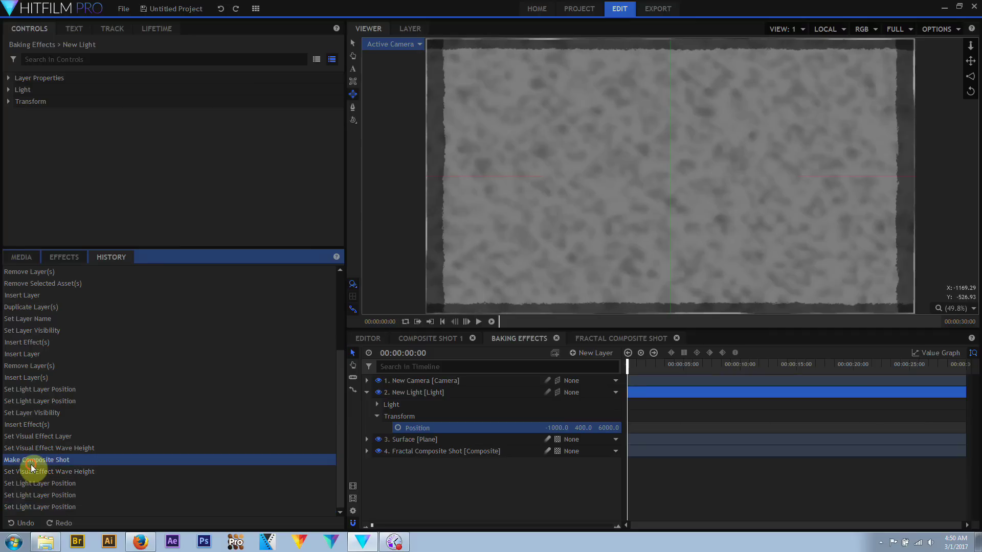
pyautogui.click(32, 448)
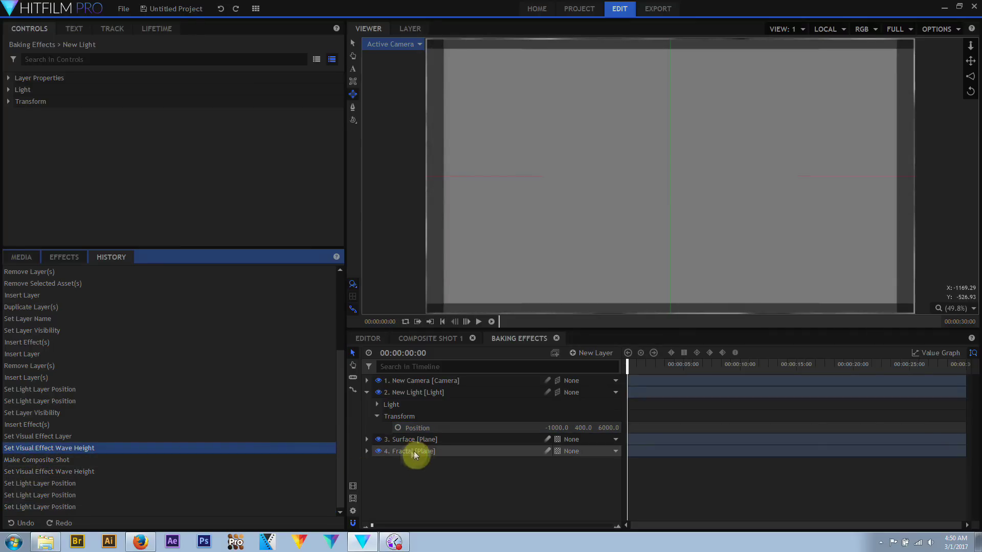
# Step: Add a grade layer between the Surface and Fractal planes and name it Flatten Grade
pyautogui.click(576, 355)
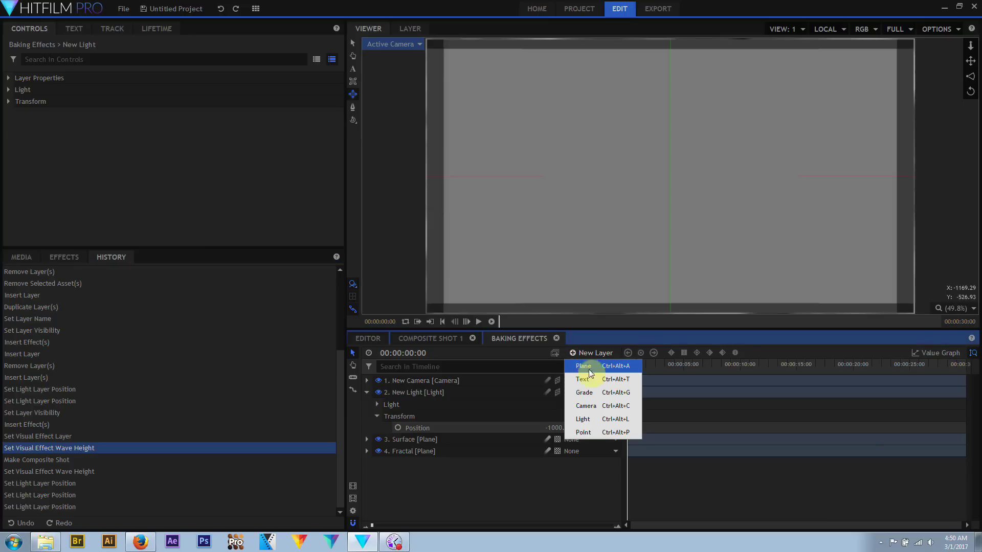
pyautogui.click(597, 399)
pyautogui.moveTo(464, 382); pyautogui.dragTo(456, 453)
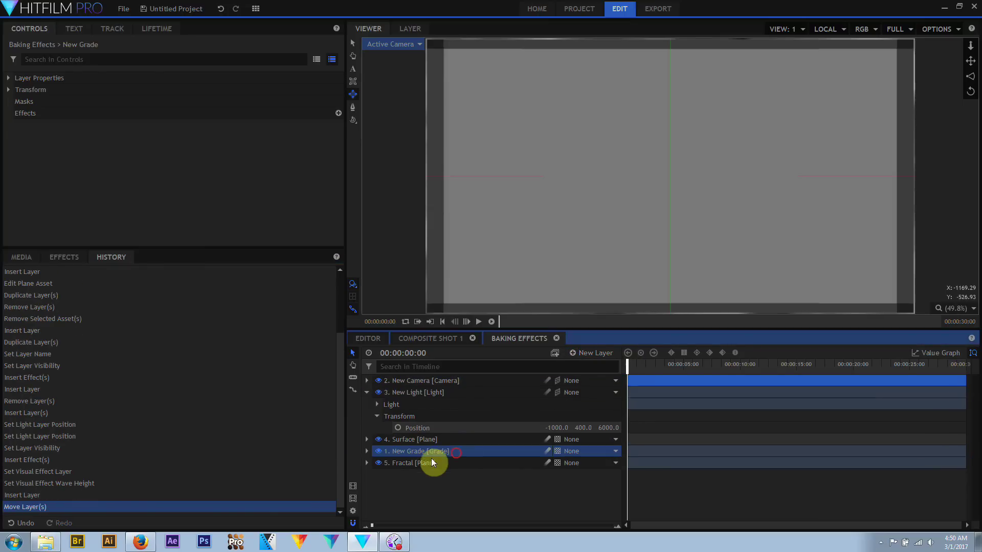
pyautogui.doubleClick(411, 450)
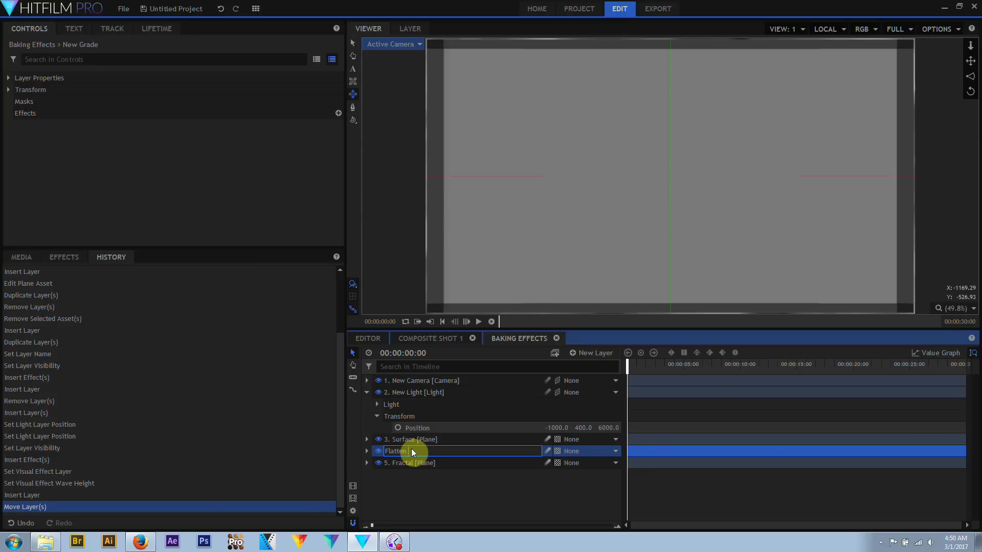
pyautogui.write('Flatten Grade')
pyautogui.press('Return')
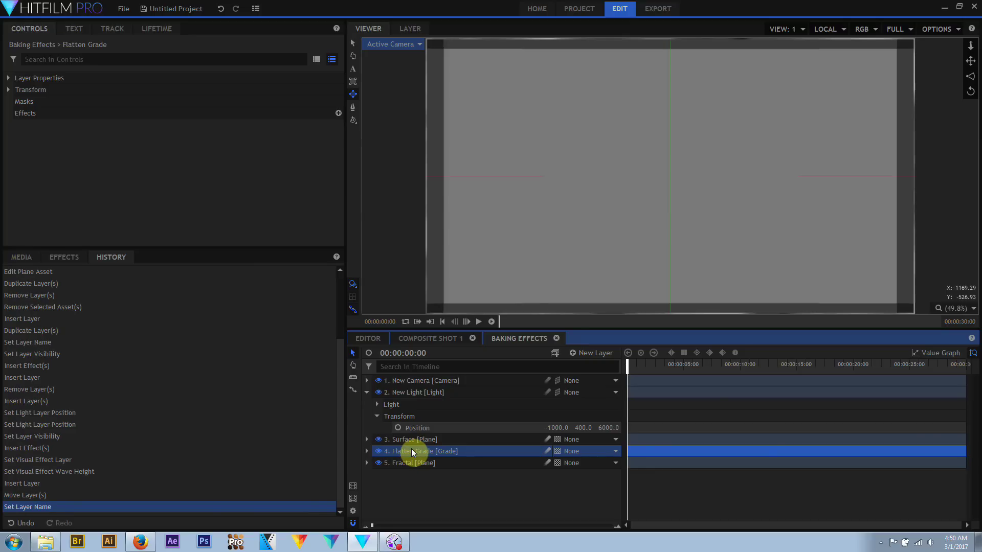
# Step: Use the Flatten Grade layer as the height map of the Surface plane's Caustics and increase the wave height
pyautogui.click(409, 438)
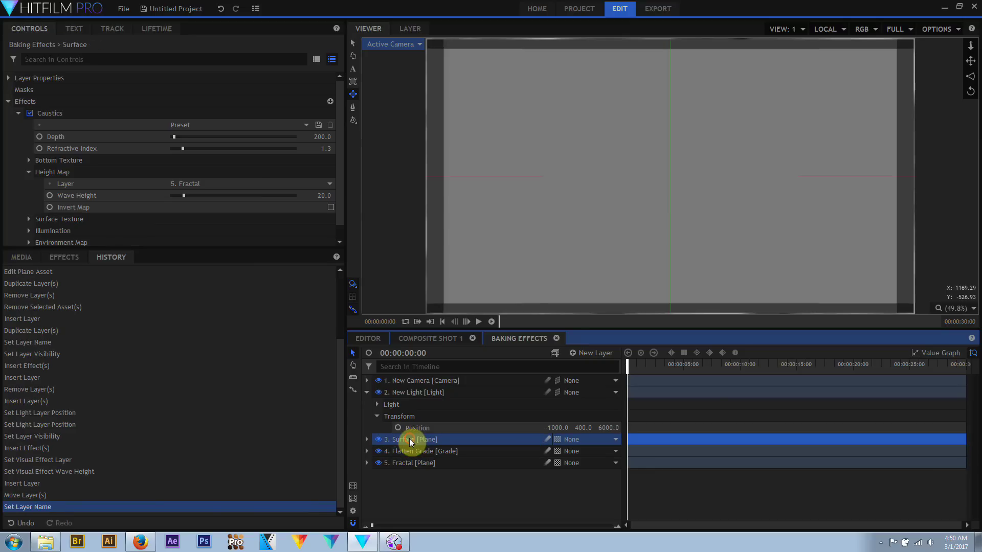
pyautogui.click(197, 189)
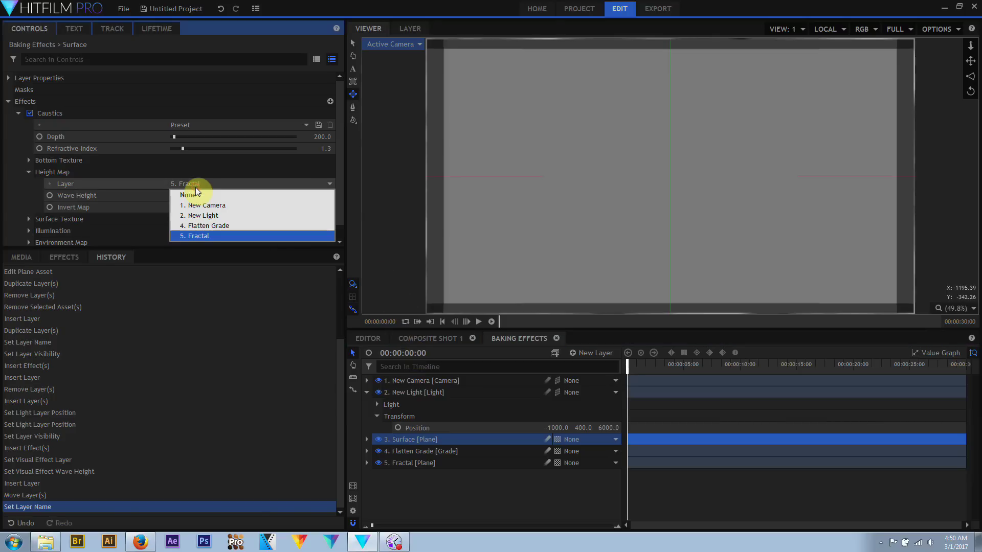
pyautogui.click(219, 226)
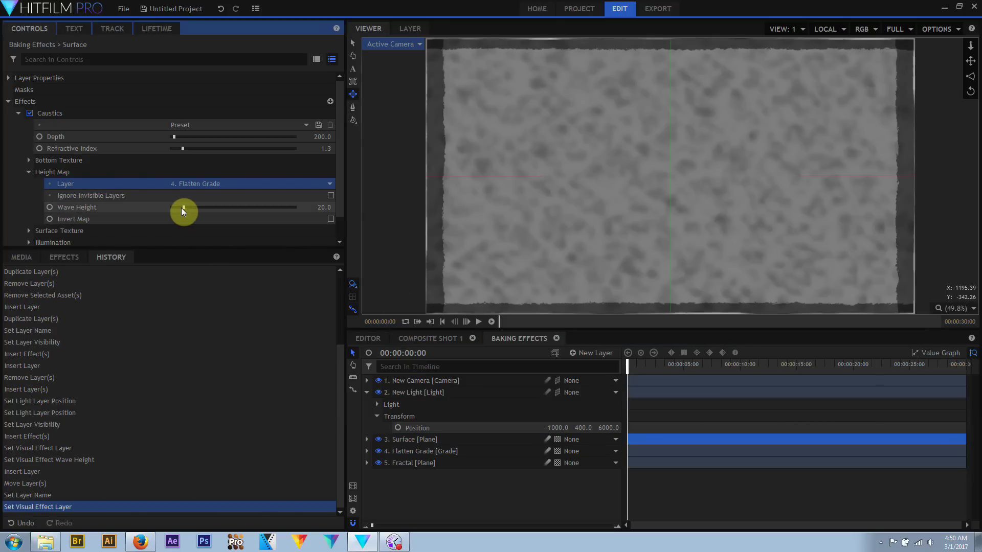
pyautogui.moveTo(182, 209); pyautogui.dragTo(225, 209)
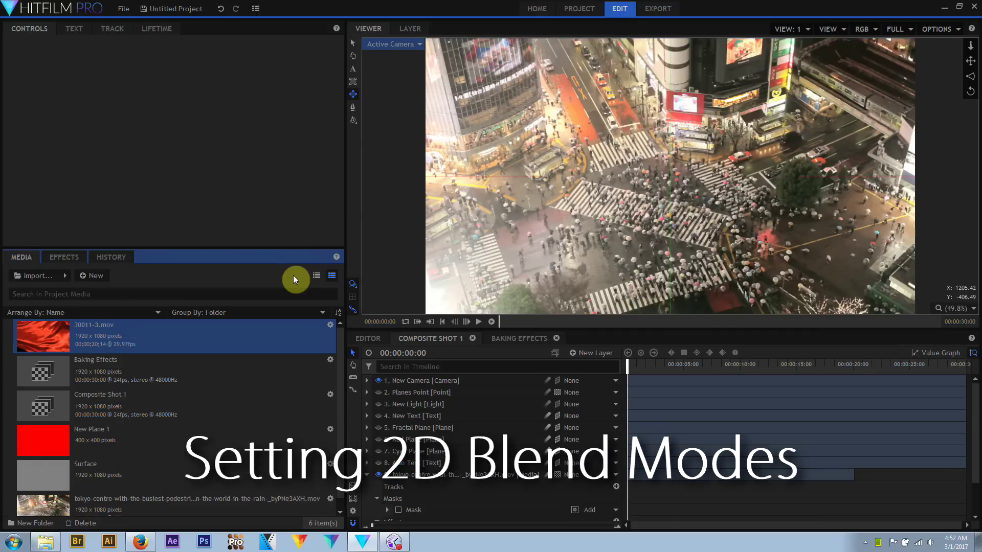
# Step: Add 30011-3.mov above the tokyo-centre clip in Composite Shot 1 and set its blend mode to Add
pyautogui.moveTo(167, 336); pyautogui.dragTo(435, 474)
pyautogui.click(8, 78)
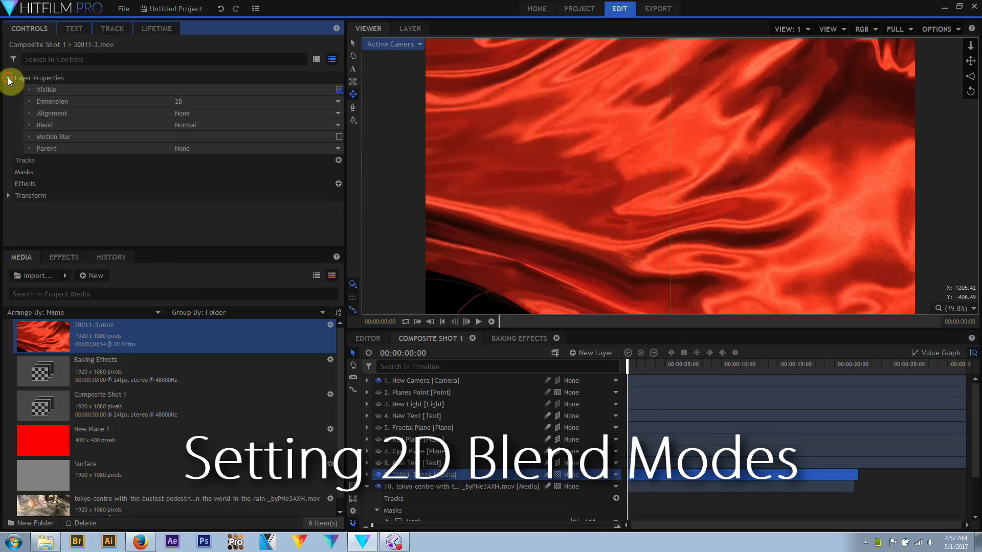
pyautogui.click(238, 125)
pyautogui.click(241, 145)
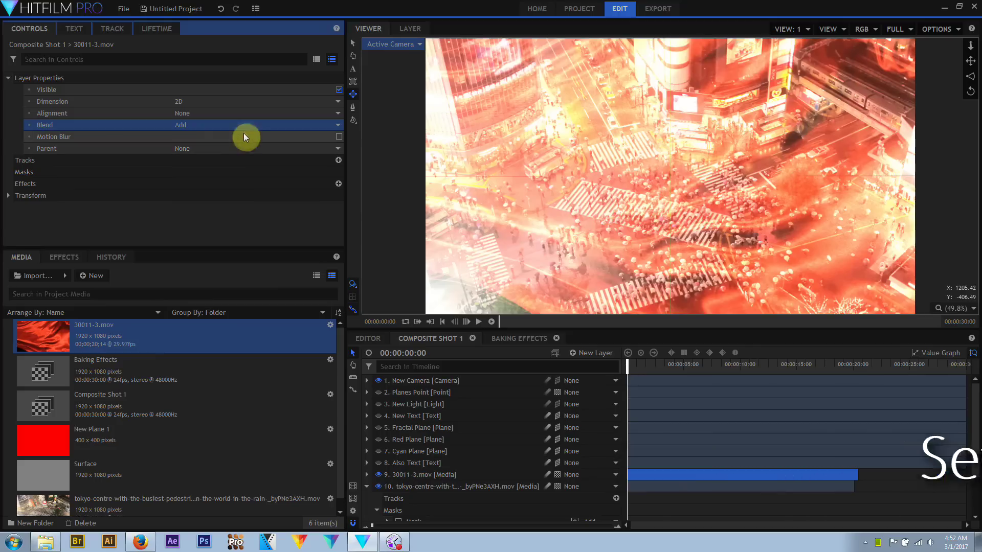
# Step: Try the Color, Color Burn, Color Dodge and Darken blend modes on the 30011-3.mov layer
pyautogui.click(243, 127)
pyautogui.click(245, 154)
pyautogui.click(247, 124)
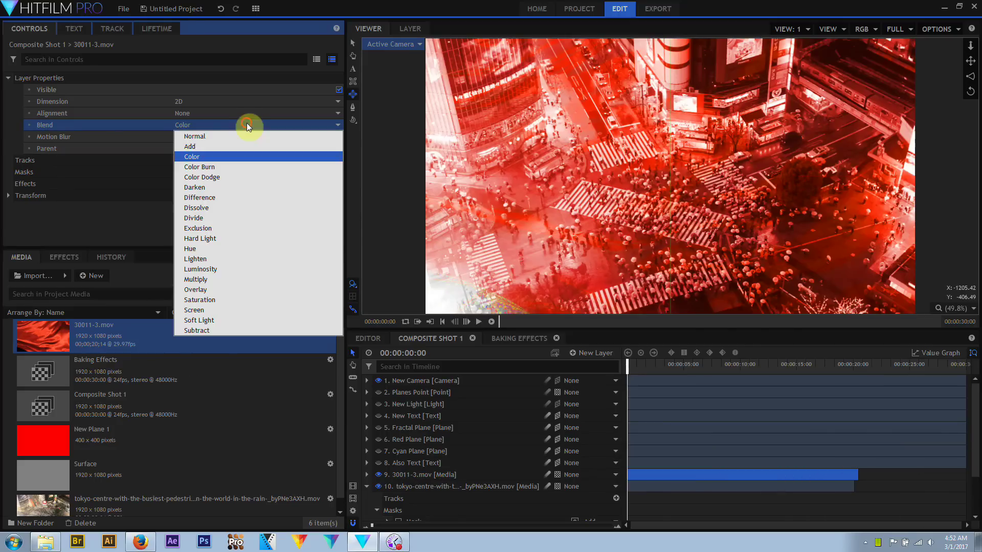
pyautogui.click(249, 167)
pyautogui.rightClick(456, 474)
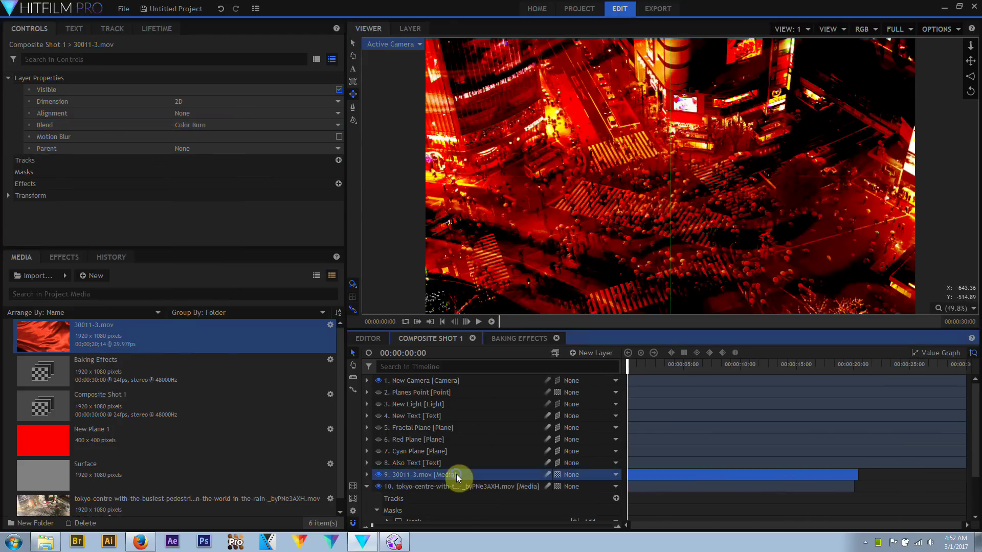
pyautogui.moveTo(504, 212)
pyautogui.click(606, 268)
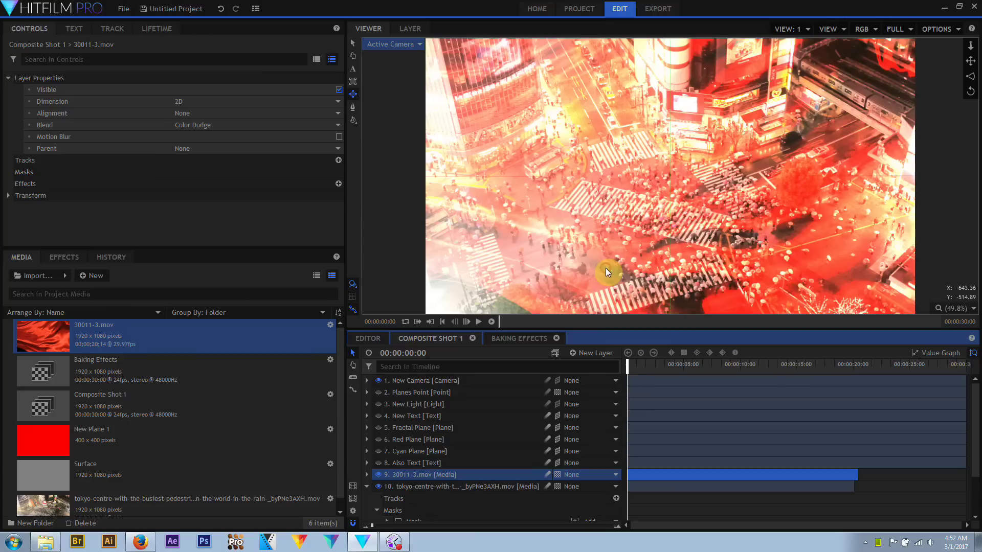
pyautogui.rightClick(488, 476)
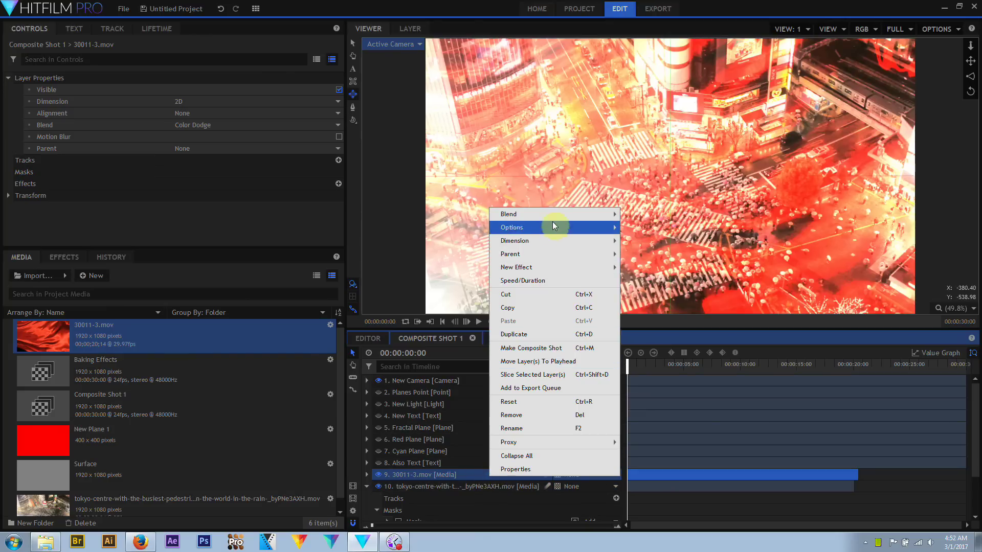
pyautogui.moveTo(553, 216)
pyautogui.click(634, 280)
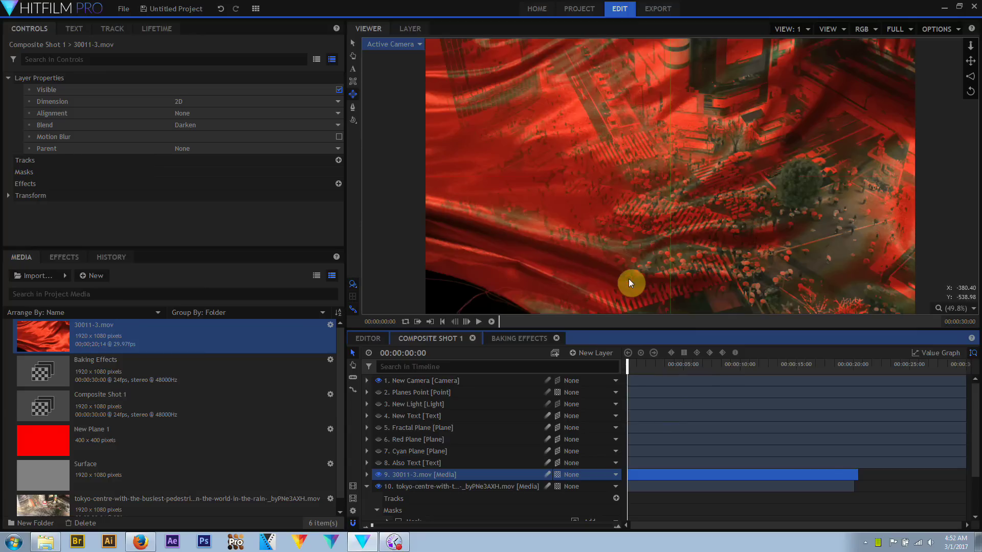
# Step: Try the Difference, Dissolve, Divide and Exclusion blend modes on the 30011-3.mov layer
pyautogui.click(229, 127)
pyautogui.click(225, 197)
pyautogui.click(230, 125)
pyautogui.click(223, 208)
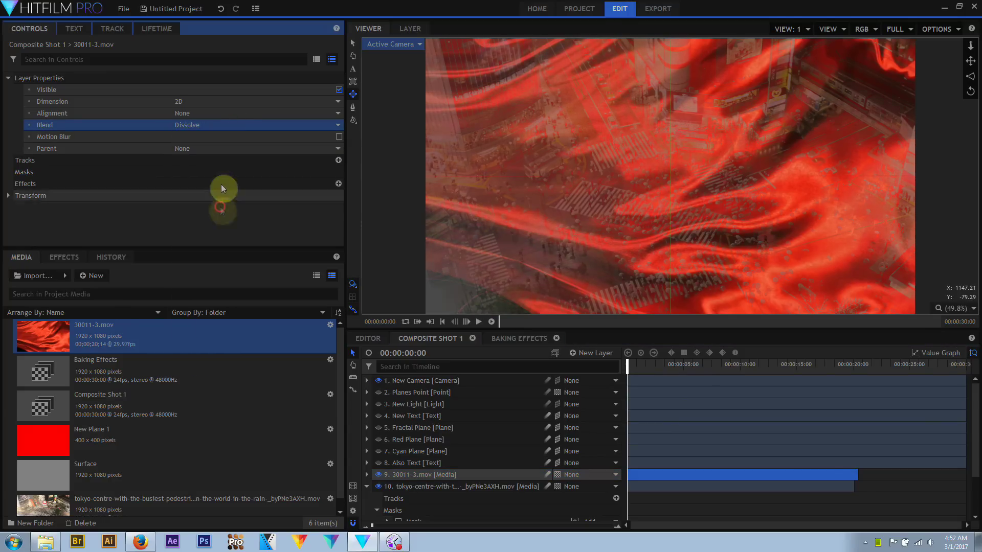
pyautogui.click(231, 125)
pyautogui.click(222, 218)
pyautogui.click(234, 125)
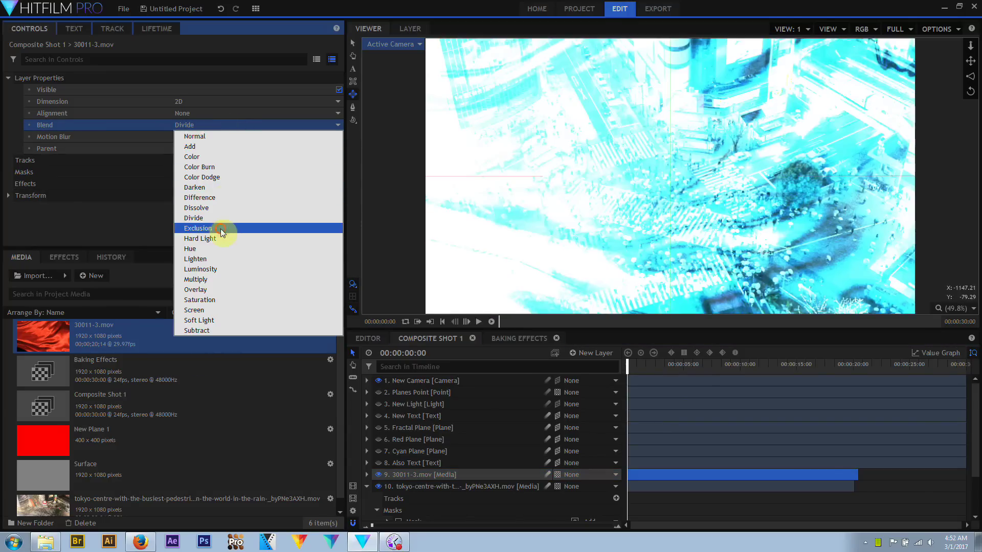
pyautogui.click(221, 228)
# Step: Try the Hard Light, Hue, Lighten and Luminosity blend modes on the 30011-3.mov layer
pyautogui.click(230, 125)
pyautogui.click(222, 238)
pyautogui.click(230, 127)
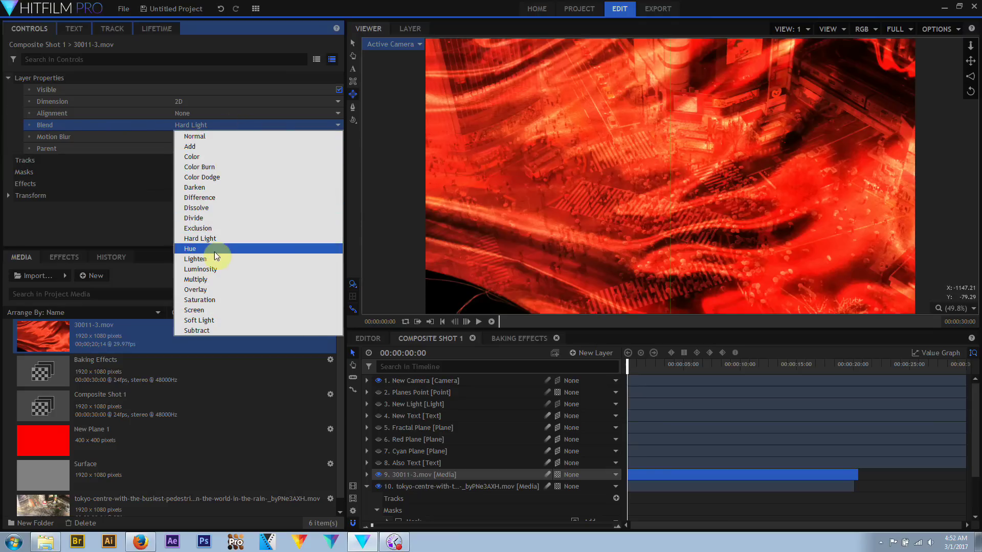
pyautogui.click(214, 250)
pyautogui.click(227, 130)
pyautogui.click(220, 261)
pyautogui.click(235, 125)
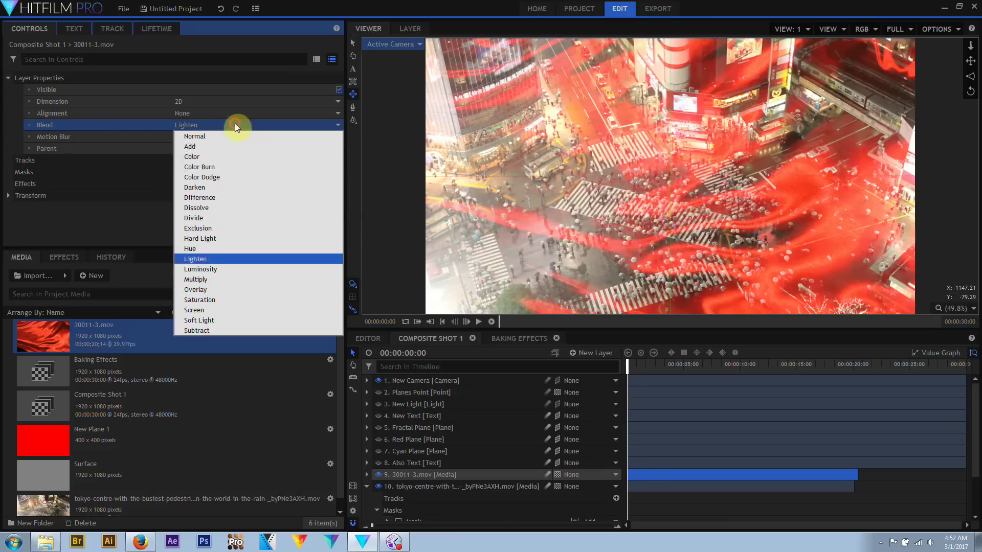
pyautogui.click(214, 271)
# Step: Try the Multiply, Saturation and Screen blend modes on the 30011-3.mov layer
pyautogui.click(232, 124)
pyautogui.click(235, 279)
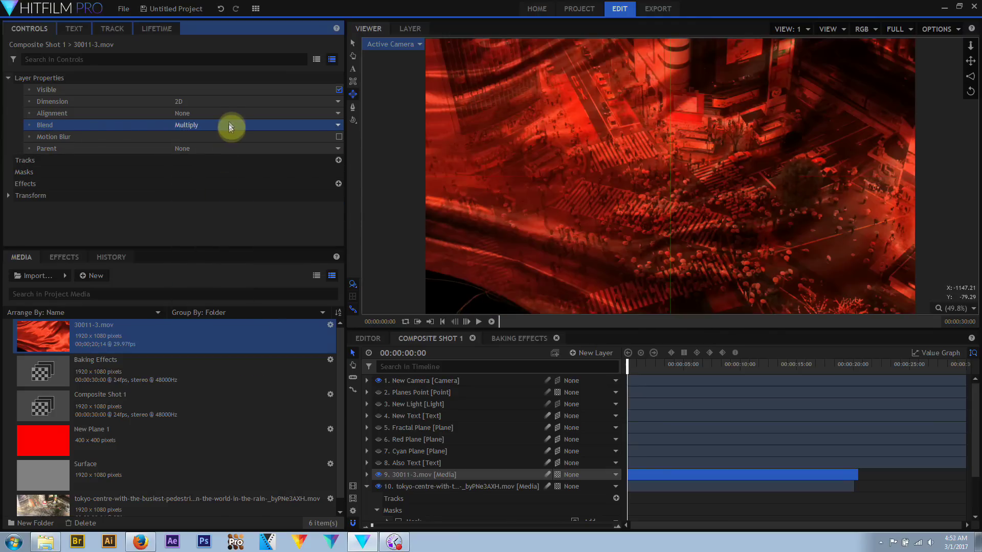
pyautogui.click(228, 125)
pyautogui.click(233, 125)
pyautogui.click(225, 299)
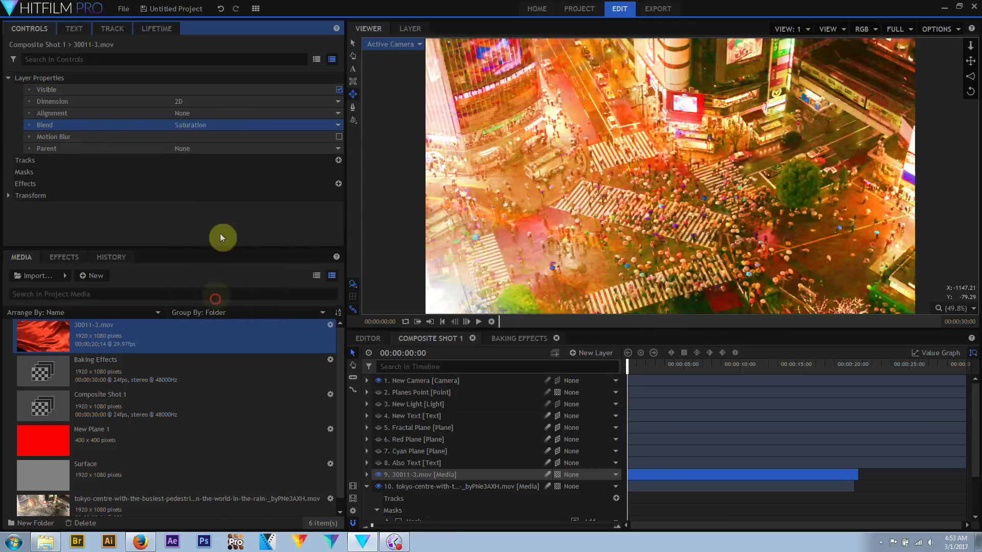
pyautogui.click(233, 126)
pyautogui.click(220, 310)
# Step: Try Soft Light on the 30011-3.mov layer and set its blend mode to Subtract
pyautogui.click(232, 124)
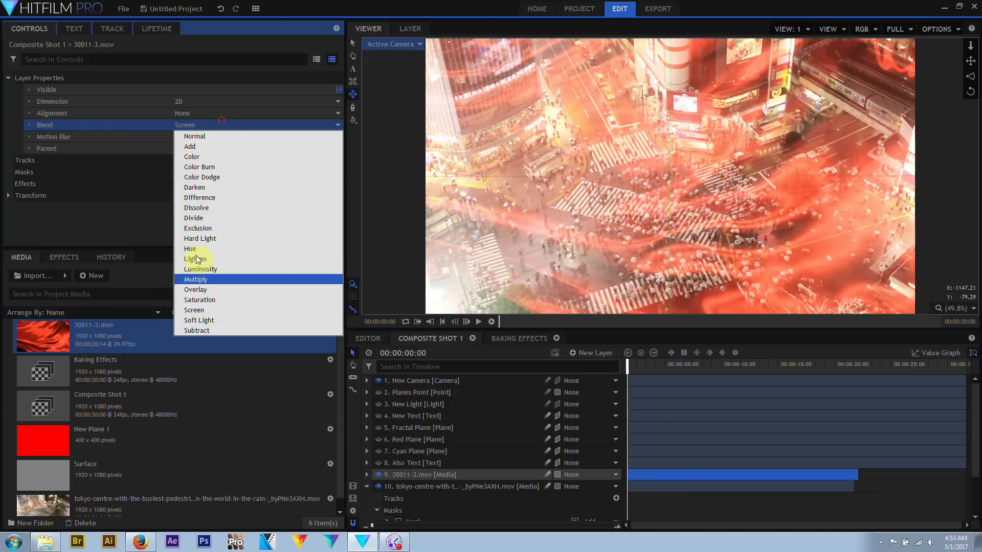
pyautogui.click(205, 320)
pyautogui.click(228, 125)
pyautogui.click(214, 332)
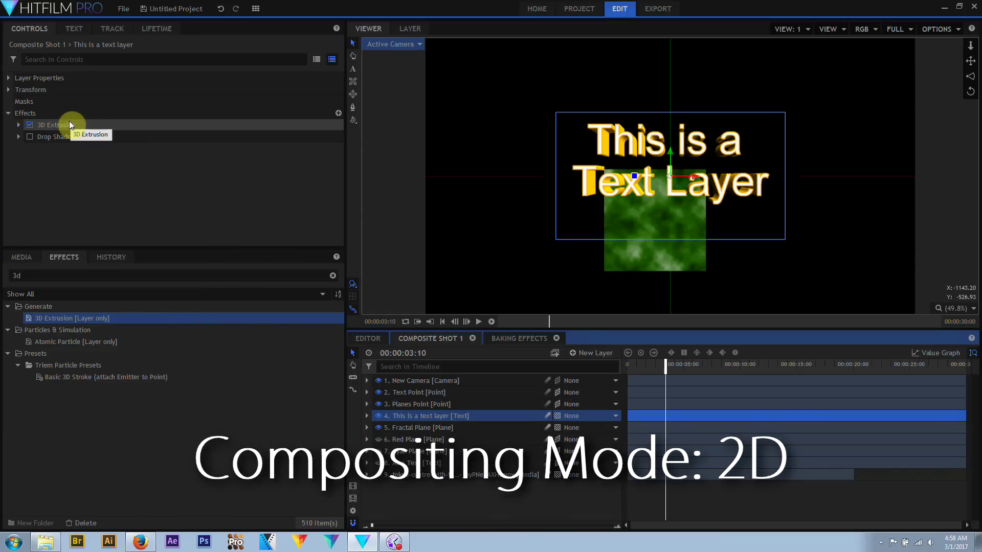
# Step: Move the Fractal Plane layer above the extruded 2D text layer in the Composite Shot 1 layer order
pyautogui.click(970, 45)
pyautogui.moveTo(669, 169)
pyautogui.mouseDown()
pyautogui.moveTo(667, 182)
pyautogui.moveTo(663, 172)
pyautogui.moveTo(694, 164)
pyautogui.moveTo(670, 176)
pyautogui.mouseUp()
pyautogui.click(971, 61)
pyautogui.doubleClick(970, 61)
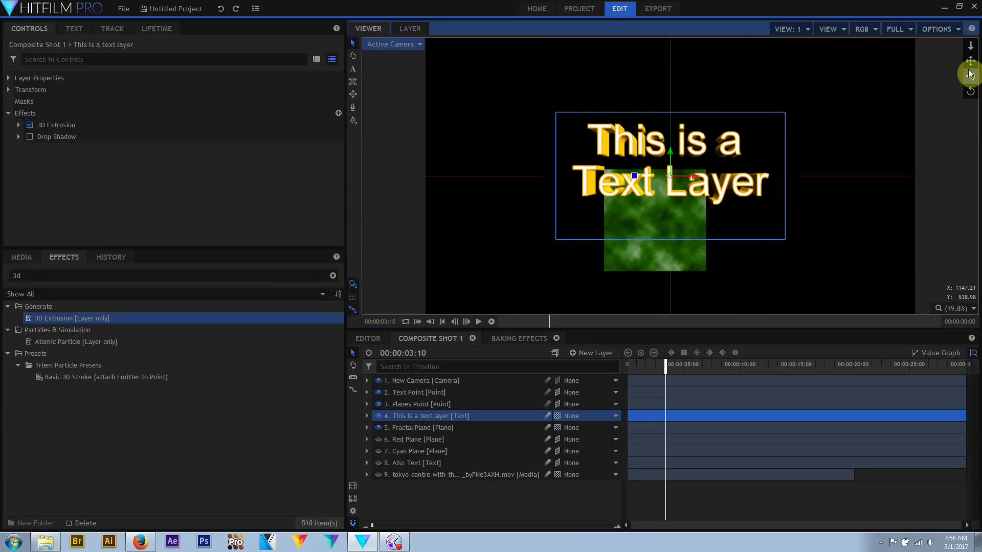
pyautogui.moveTo(413, 425); pyautogui.dragTo(425, 408)
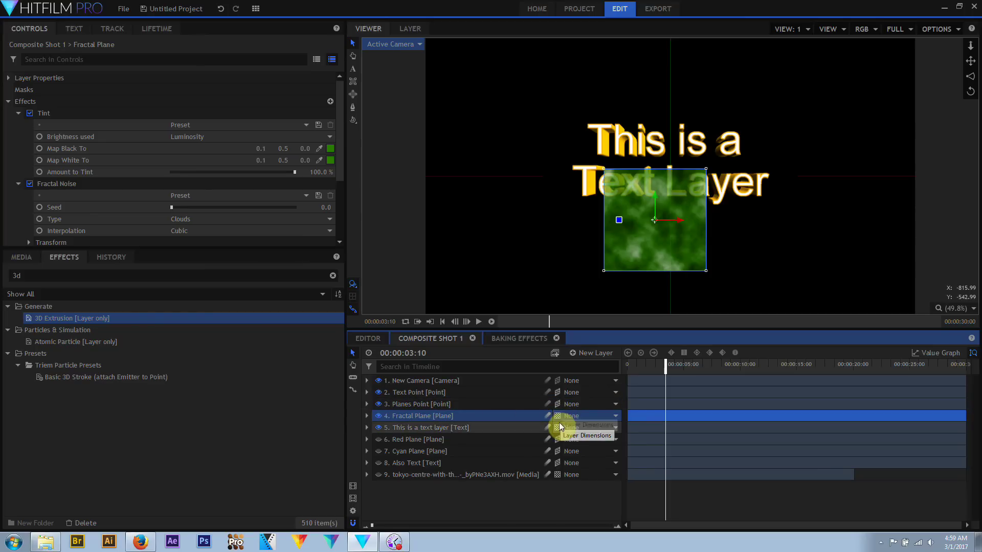
# Step: Convert the Fractal Plane layer to 3D and shift it slightly back in depth
pyautogui.click(971, 61)
pyautogui.moveTo(665, 162); pyautogui.dragTo(664, 173)
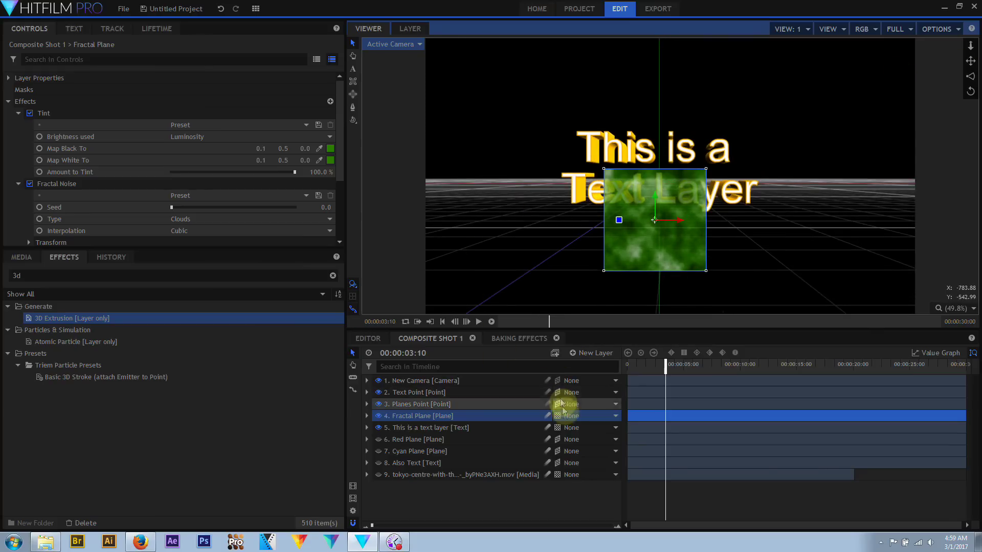
pyautogui.click(564, 414)
pyautogui.click(576, 446)
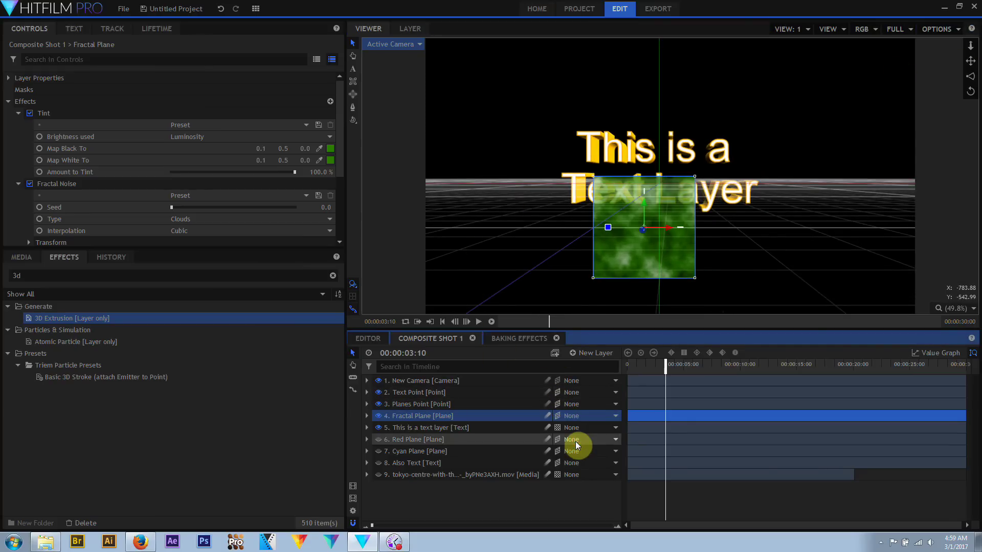
pyautogui.moveTo(645, 230); pyautogui.dragTo(667, 225)
pyautogui.click(445, 345)
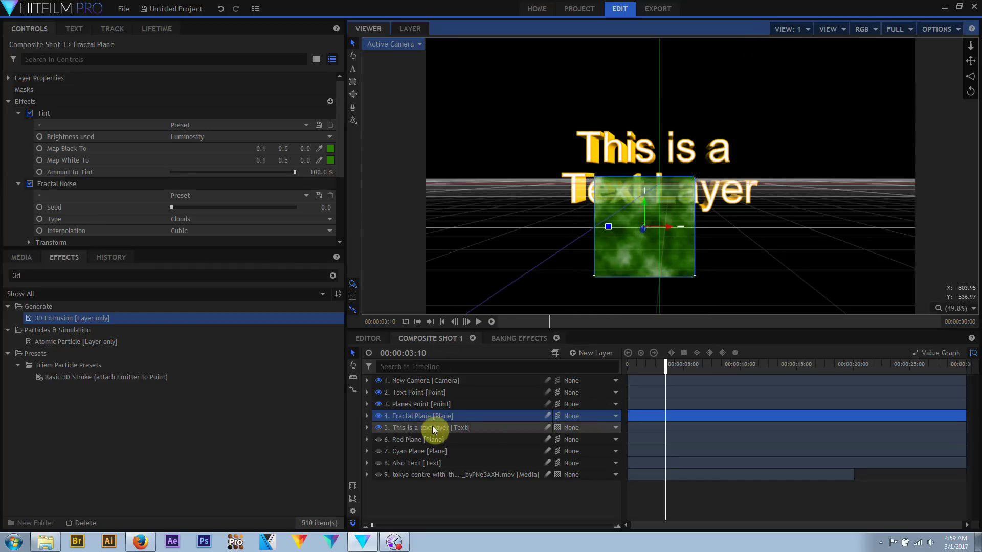
# Step: Move the 2D text layer above the Fractal Plane in the layer order and dolly the camera slightly closer
pyautogui.moveTo(432, 431); pyautogui.dragTo(436, 412)
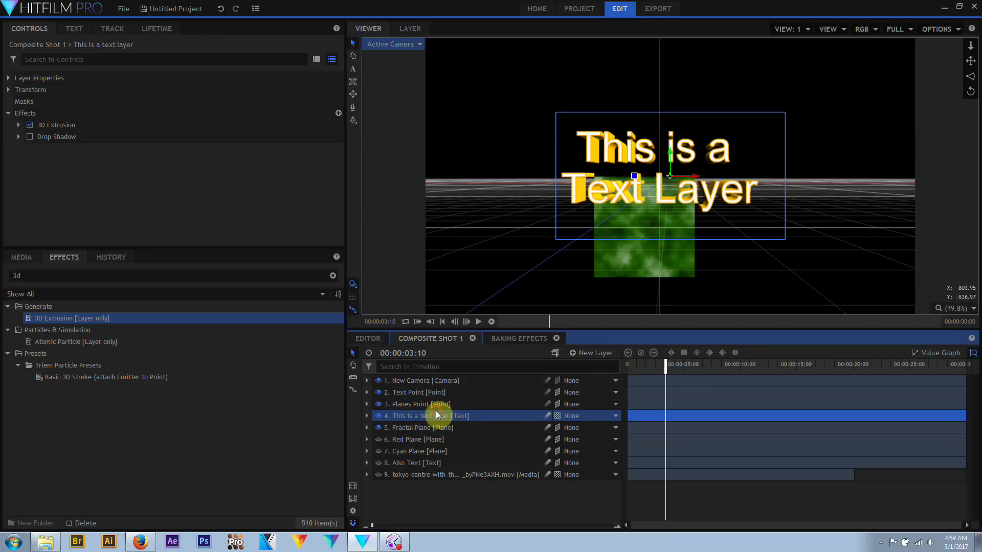
pyautogui.click(670, 175)
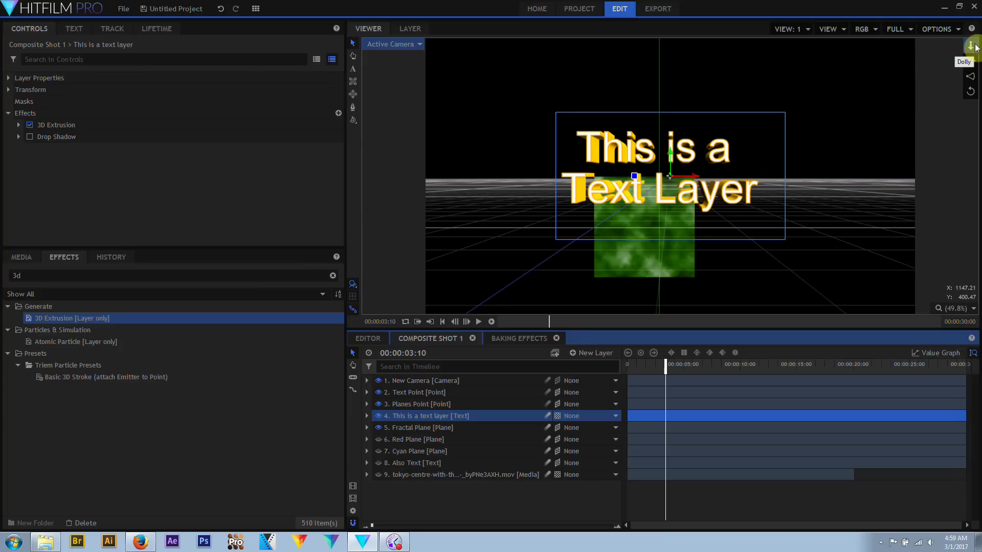
pyautogui.moveTo(970, 46); pyautogui.dragTo(527, 306)
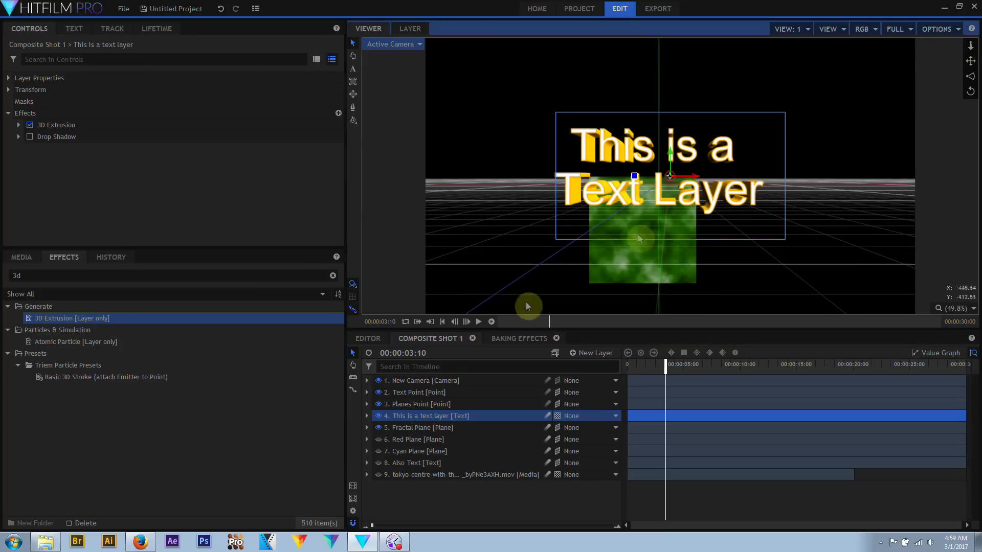
# Step: Raise the Fractal Plane behind the 2D text and shift it forward and back in depth
pyautogui.click(404, 429)
pyautogui.click(641, 227)
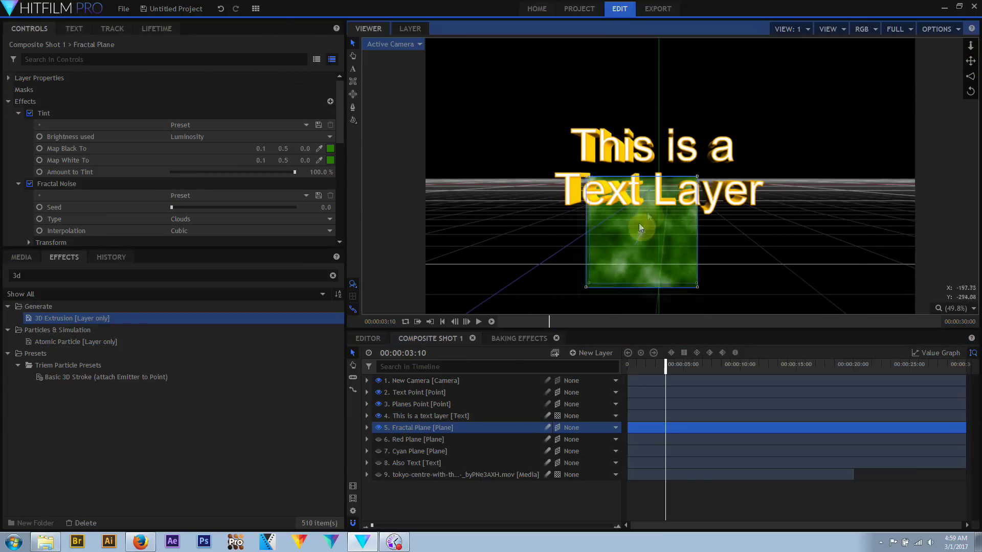
pyautogui.moveTo(640, 228); pyautogui.dragTo(659, 148)
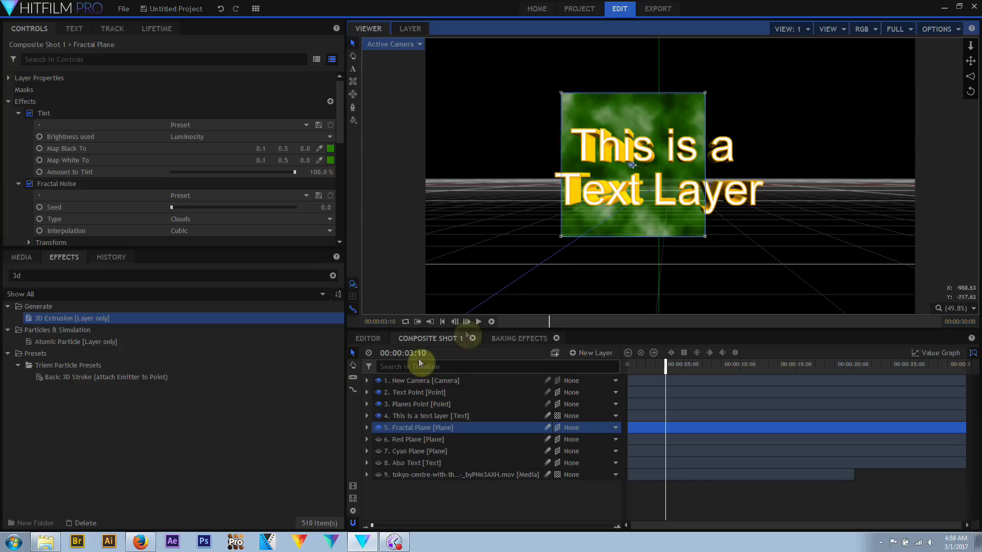
pyautogui.click(663, 186)
# Step: Show the 3D Also Text layer in place of the 2D text layer and move the Fractal Plane in depth around it
pyautogui.click(378, 416)
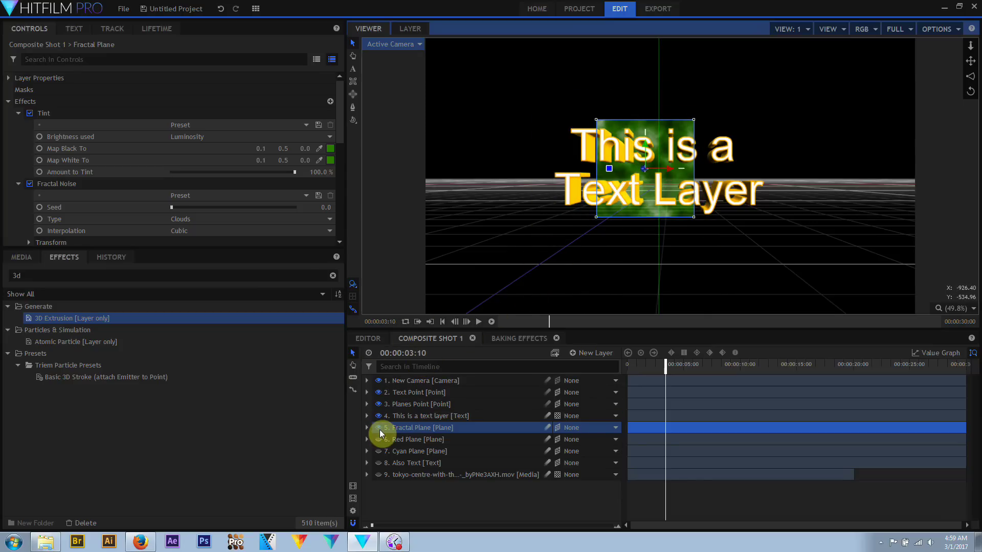
pyautogui.click(379, 439)
pyautogui.click(665, 152)
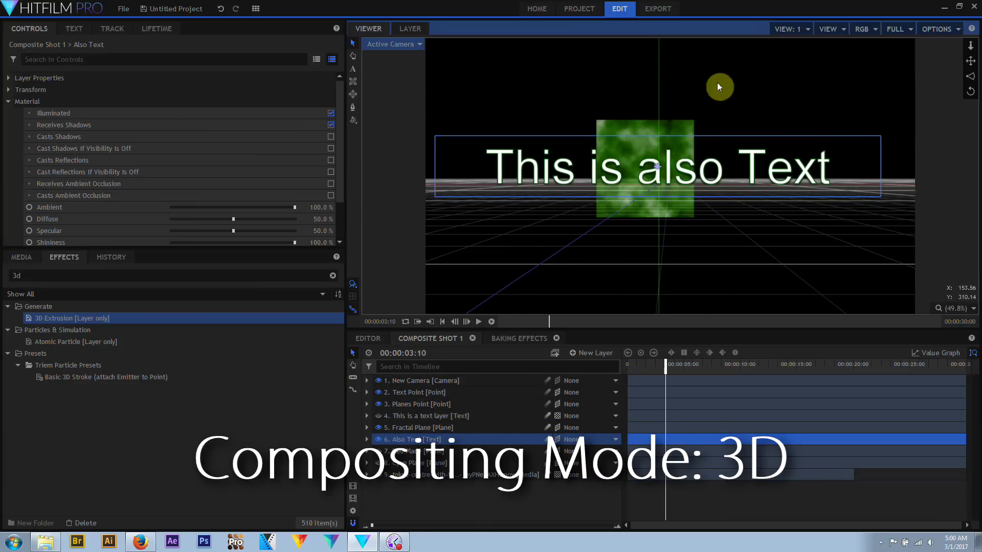
pyautogui.click(428, 428)
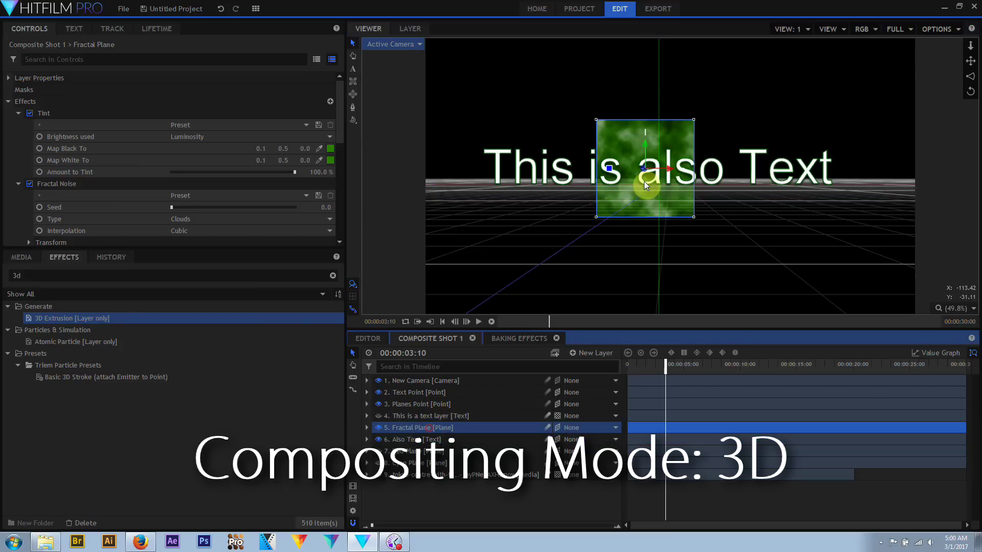
pyautogui.moveTo(646, 174); pyautogui.dragTo(661, 199)
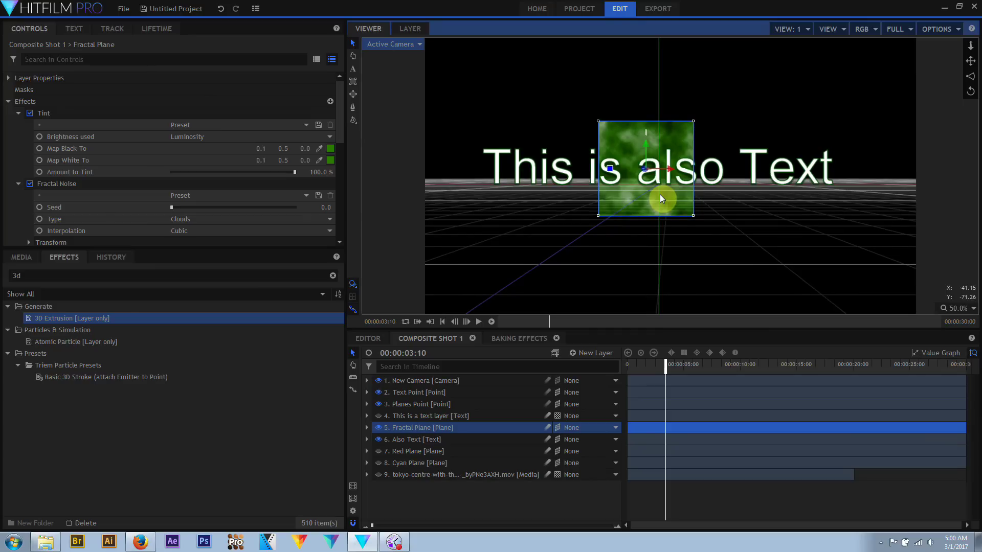
# Step: Show the Red Plane and Cyan Plane layers and lower the Red Plane behind the start of the text
pyautogui.click(378, 452)
pyautogui.click(378, 463)
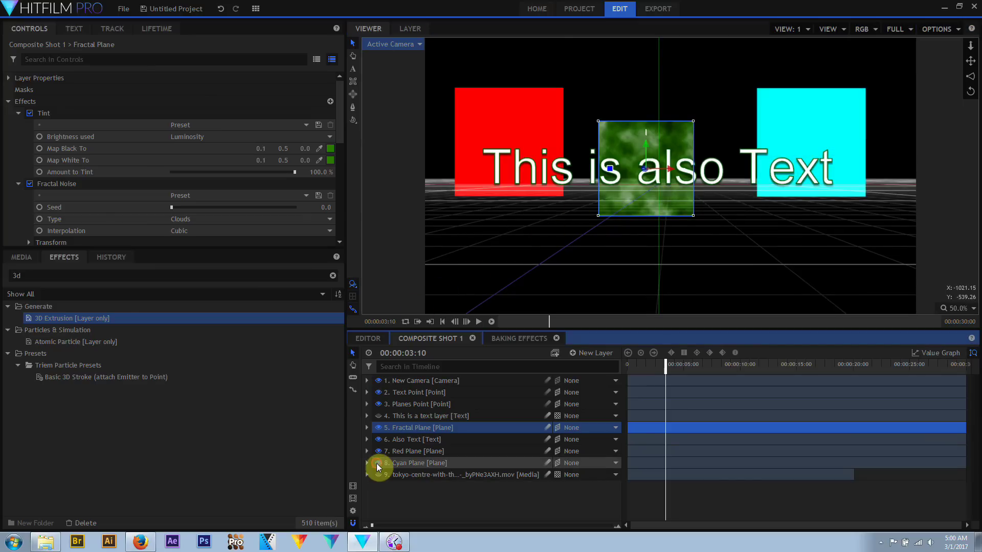
pyautogui.click(415, 452)
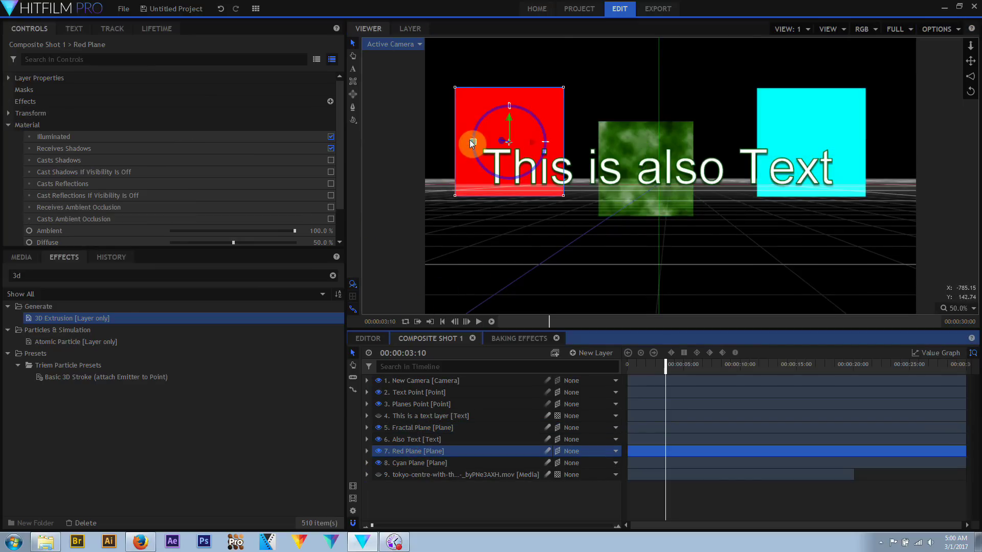
pyautogui.moveTo(470, 139); pyautogui.dragTo(490, 182)
pyautogui.click(529, 156)
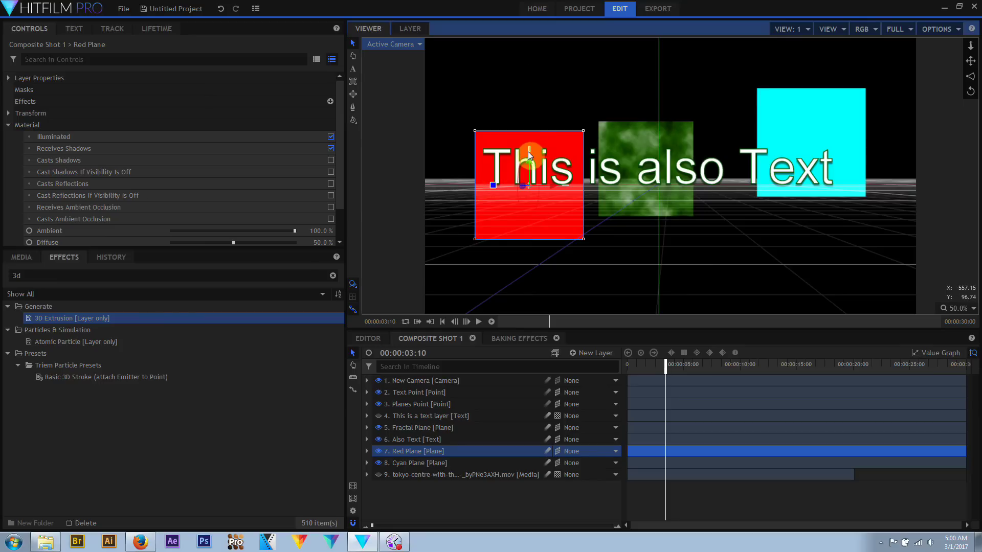
# Step: Tilt the Red Plane backward and rotate it around a second axis behind the text
pyautogui.moveTo(529, 151)
pyautogui.mouseDown()
pyautogui.moveTo(517, 261)
pyautogui.moveTo(522, 153)
pyautogui.mouseUp()
pyautogui.click(563, 192)
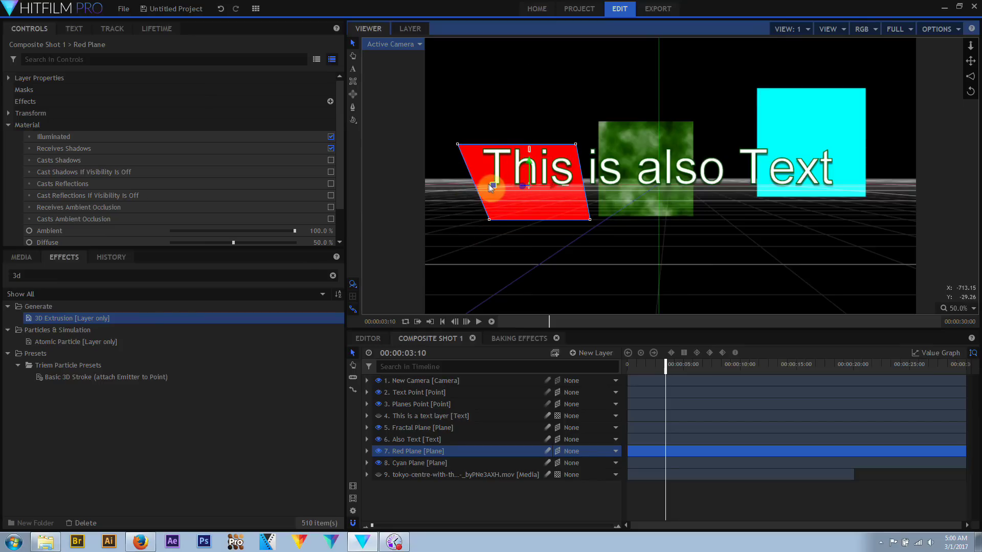
pyautogui.moveTo(490, 187); pyautogui.dragTo(507, 200)
# Step: Switch the transform orientation to Local and tilt the Red Plane further around its own axis
pyautogui.click(840, 29)
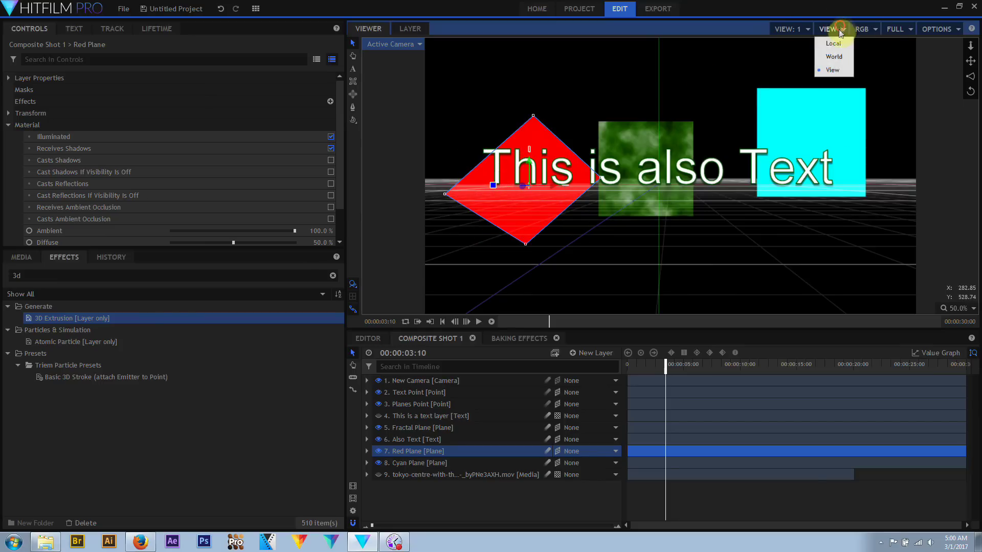
pyautogui.click(835, 44)
pyautogui.moveTo(557, 167)
pyautogui.mouseDown()
pyautogui.moveTo(551, 196)
pyautogui.moveTo(556, 186)
pyautogui.moveTo(522, 206)
pyautogui.moveTo(531, 189)
pyautogui.moveTo(553, 185)
pyautogui.mouseUp()
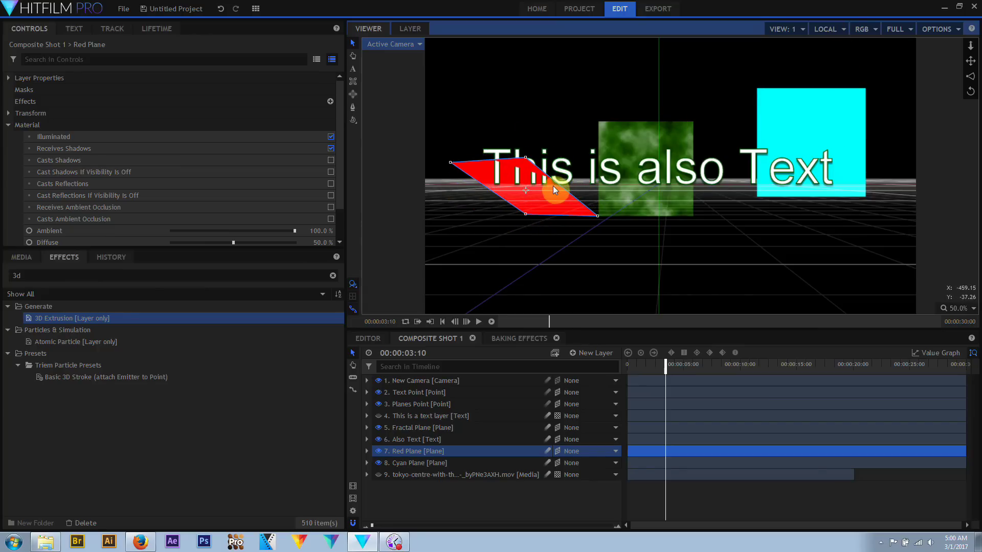
# Step: Rotate the Cyan Plane around its own local axes behind the end of the text
pyautogui.click(803, 126)
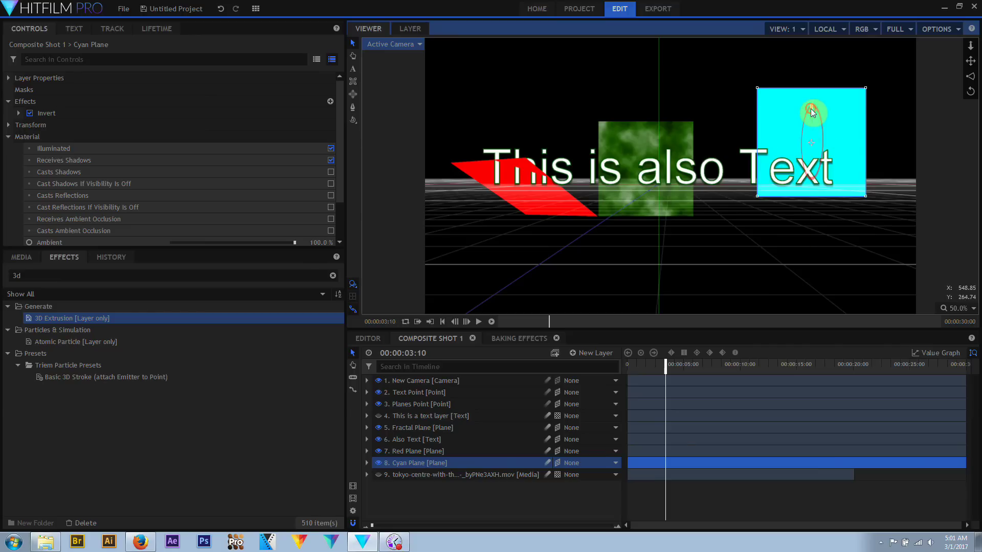
pyautogui.moveTo(812, 109); pyautogui.dragTo(777, 152)
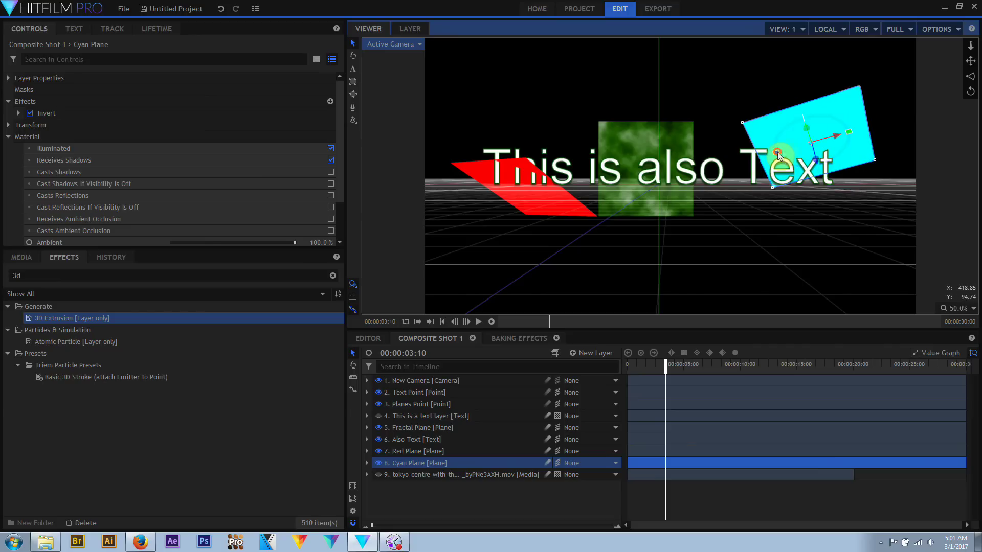
pyautogui.moveTo(846, 131); pyautogui.dragTo(757, 154)
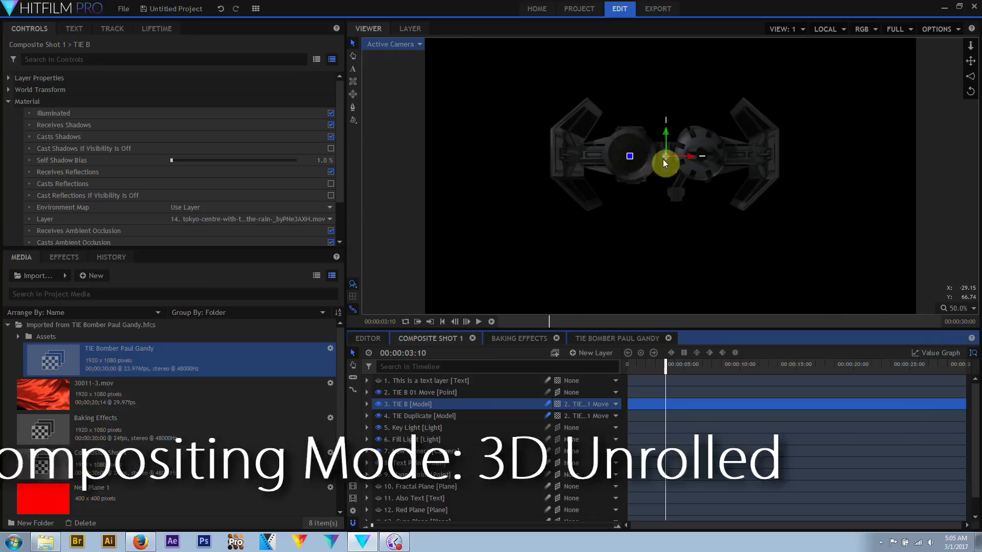
# Step: Move the 2D TIE B model back in depth and convert the TIE B and TIE Duplicate layers to 3D Unrolled
pyautogui.click(664, 162)
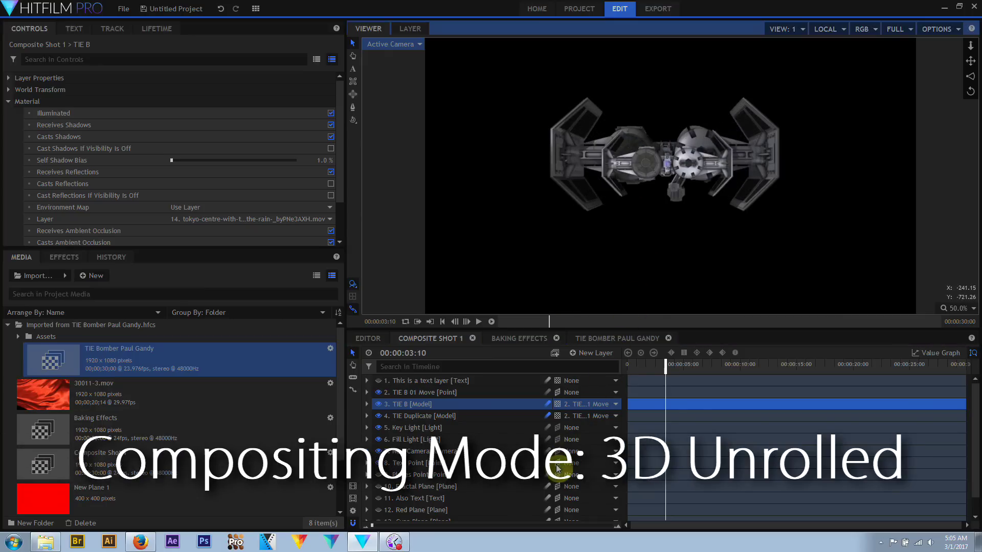
pyautogui.click(526, 519)
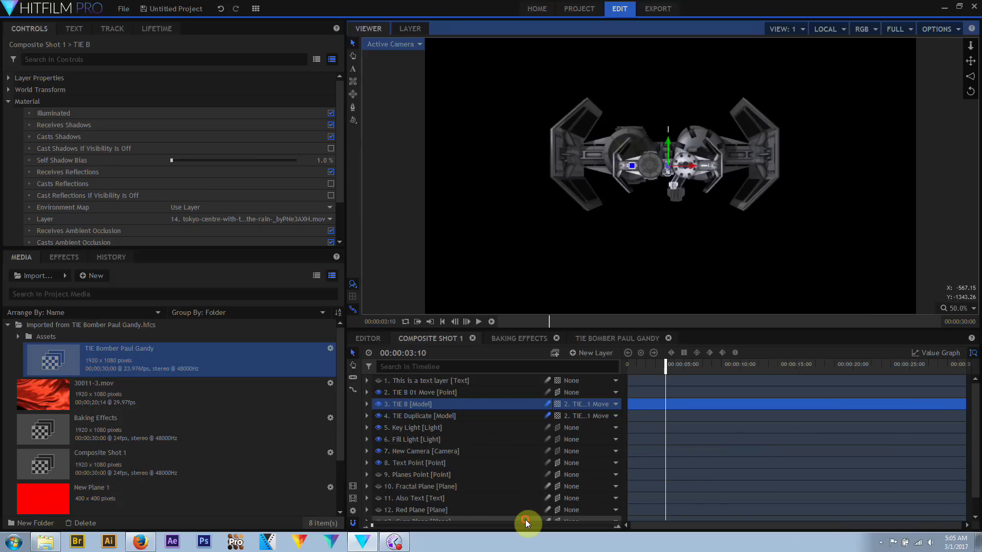
pyautogui.click(561, 406)
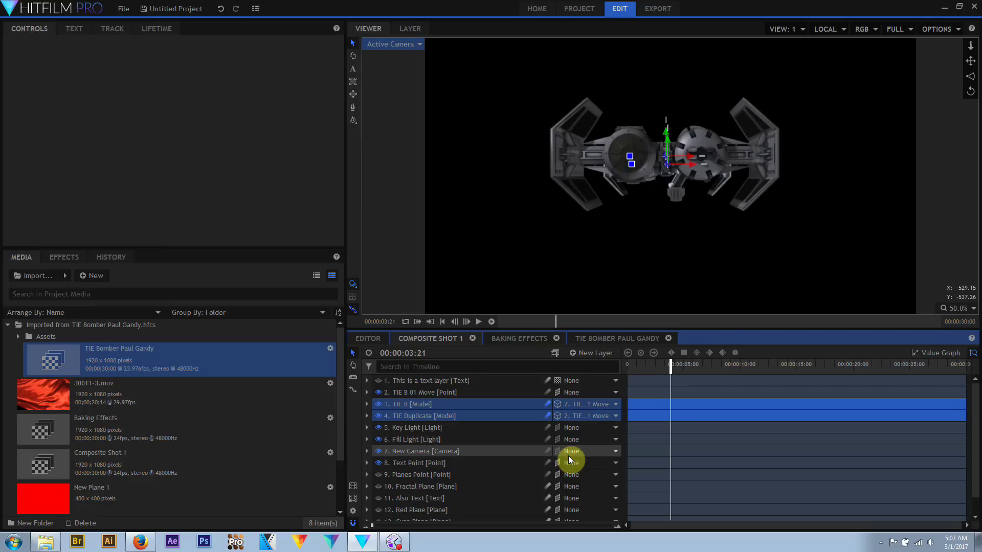
# Step: Lower the TIE Duplicate model below TIE B and shift TIE B in depth behind it
pyautogui.click(449, 416)
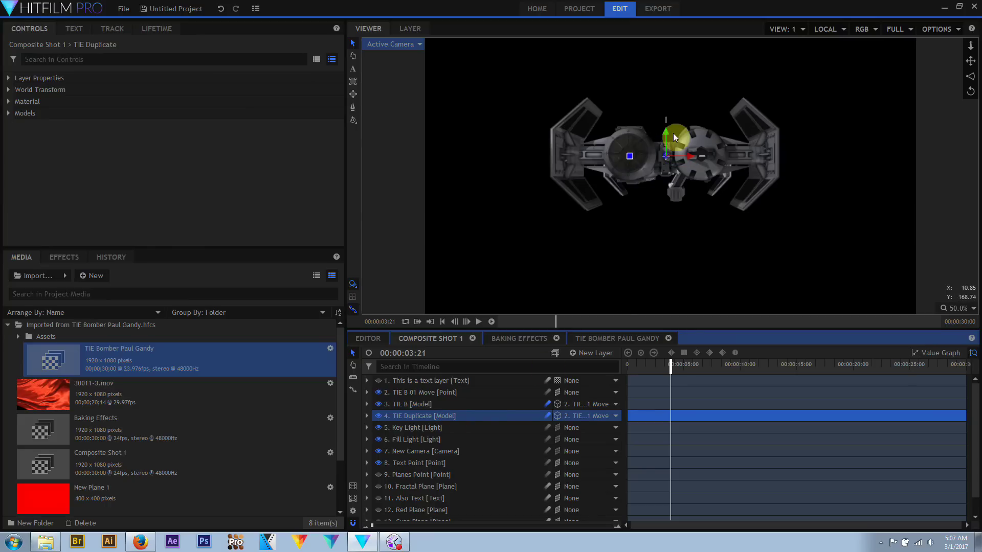
pyautogui.moveTo(673, 135); pyautogui.dragTo(673, 170)
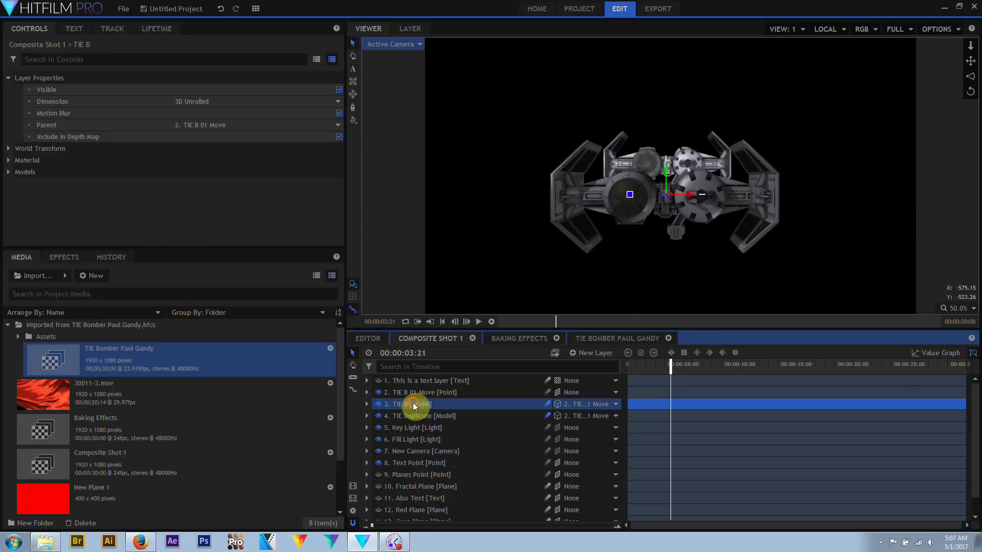
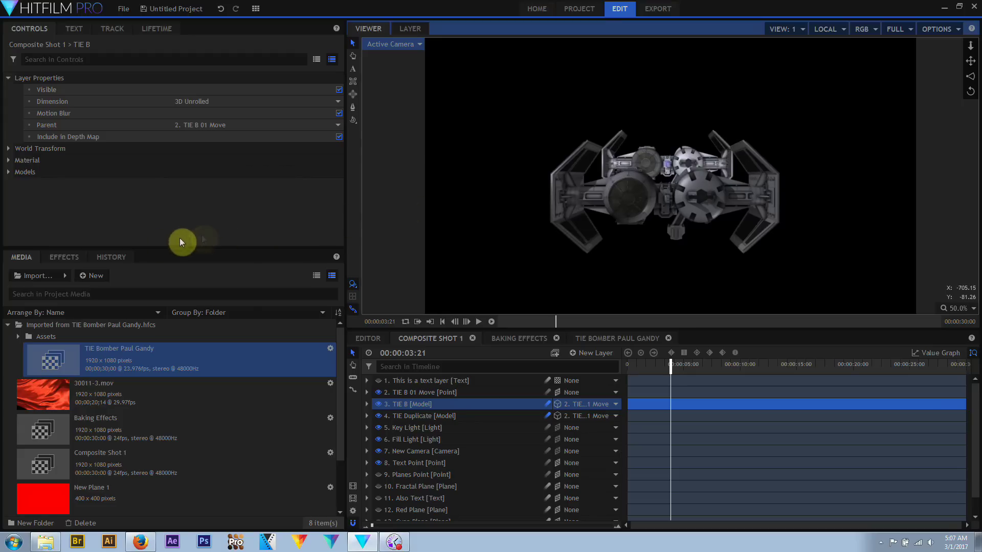
pyautogui.click(666, 171)
pyautogui.click(664, 160)
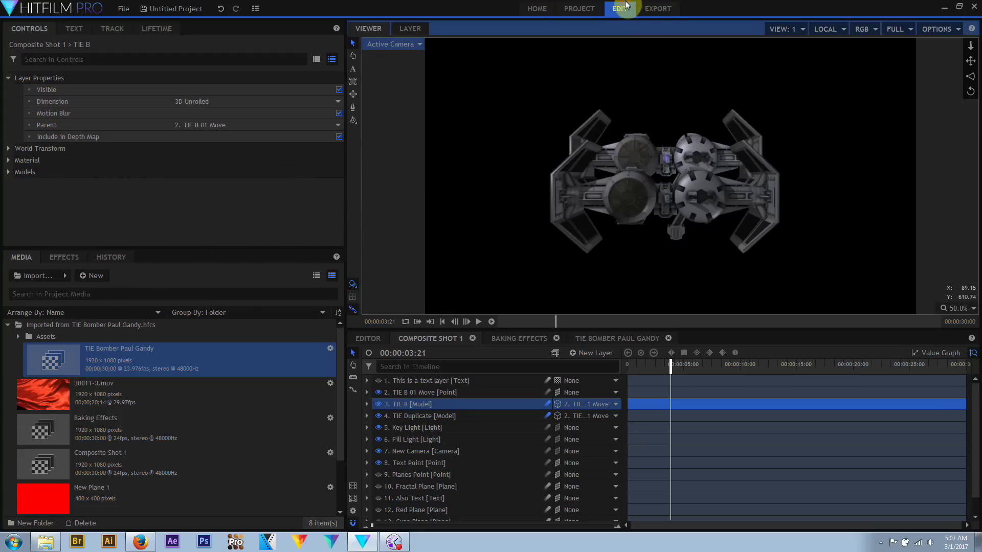
pyautogui.click(670, 150)
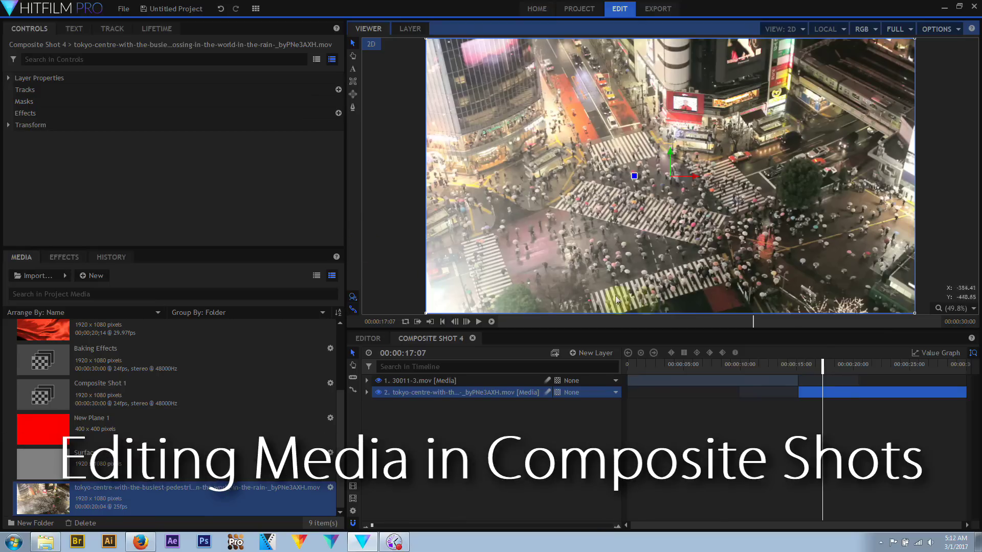
# Step: Trim and slide the 30011-3.mov and Tokyo clips along the timeline, extending the Tokyo clip's start back to its full length
pyautogui.moveTo(798, 378); pyautogui.dragTo(757, 386)
pyautogui.moveTo(685, 380); pyautogui.dragTo(813, 383)
pyautogui.moveTo(870, 392); pyautogui.dragTo(906, 395)
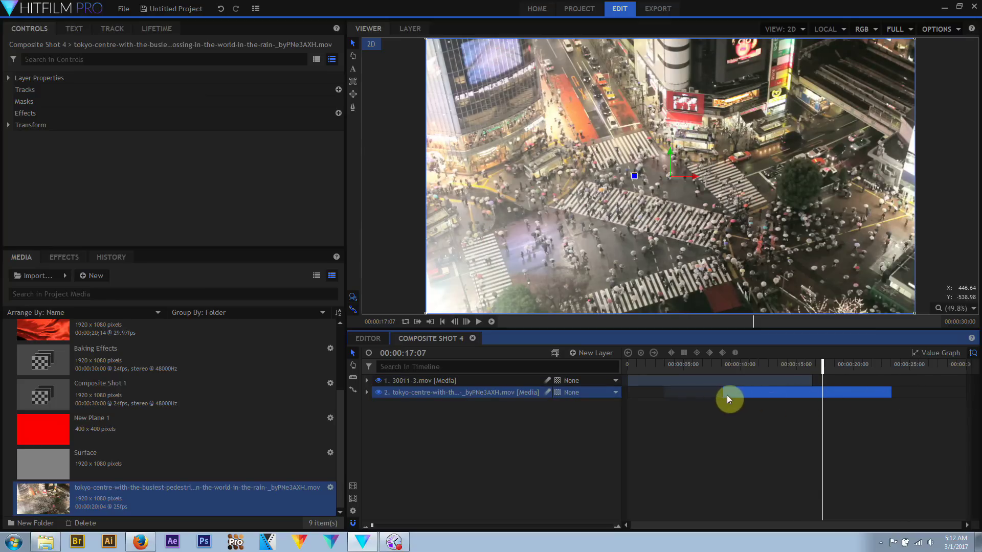
pyautogui.moveTo(719, 395); pyautogui.dragTo(650, 397)
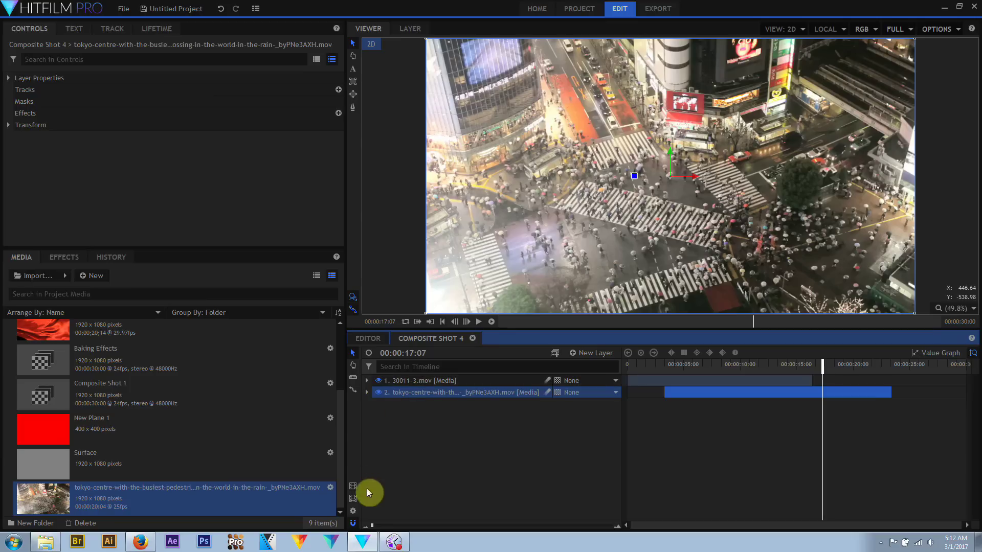
# Step: Rate-stretch 30011-3.mov to the end of the 30-second timeline and slice it at about 14.5 seconds
pyautogui.click(352, 390)
pyautogui.moveTo(811, 381); pyautogui.dragTo(973, 394)
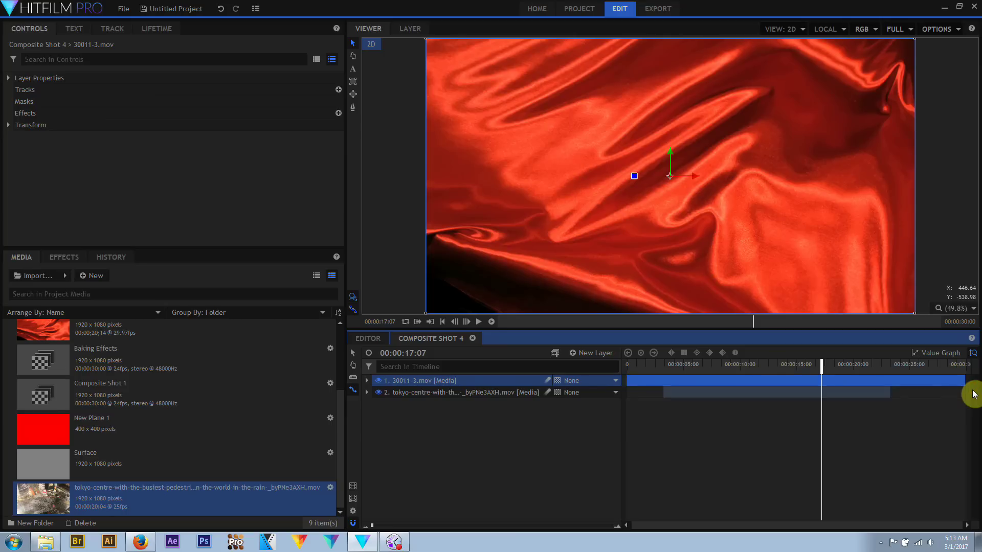
pyautogui.click(352, 377)
pyautogui.click(794, 381)
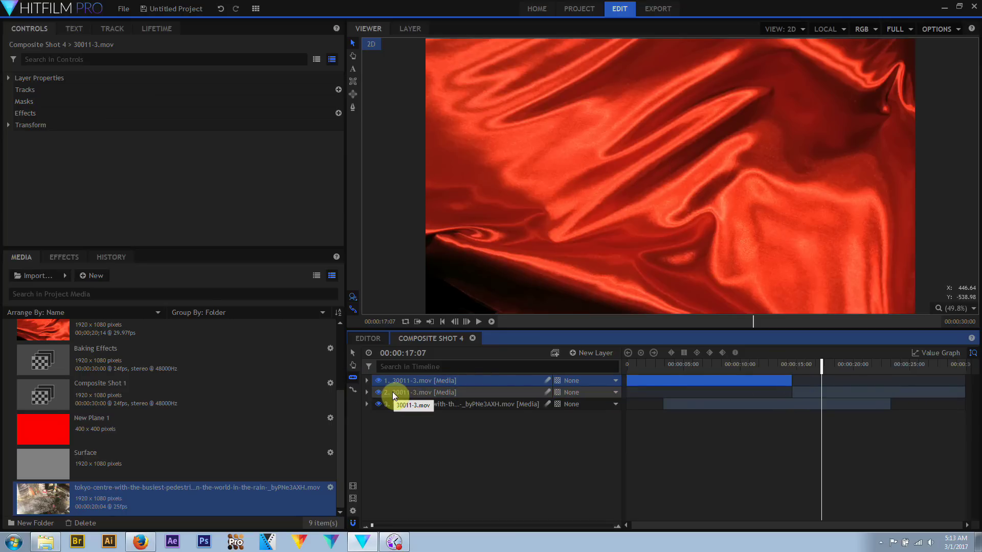
pyautogui.click(352, 354)
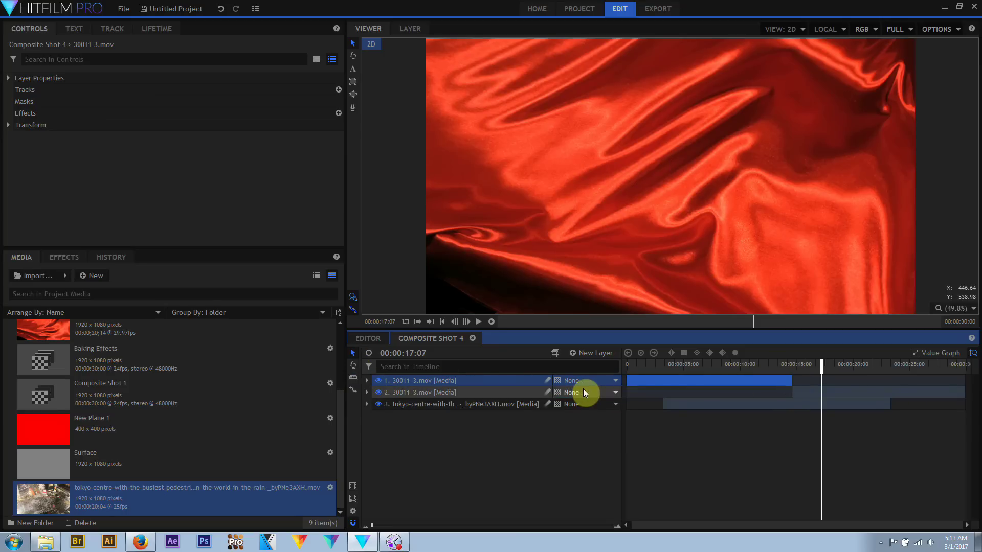
# Step: Rate-stretch the second piece of 30011-3.mov to end at about 19 seconds and play back across the cut
pyautogui.moveTo(966, 393); pyautogui.dragTo(842, 393)
pyautogui.moveTo(750, 371); pyautogui.dragTo(767, 364)
pyautogui.click(484, 321)
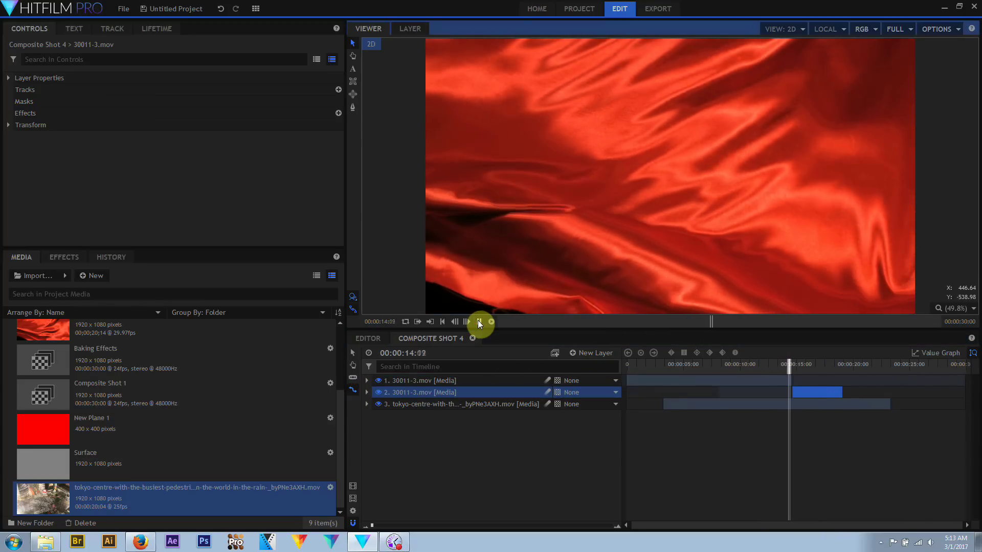
pyautogui.click(479, 321)
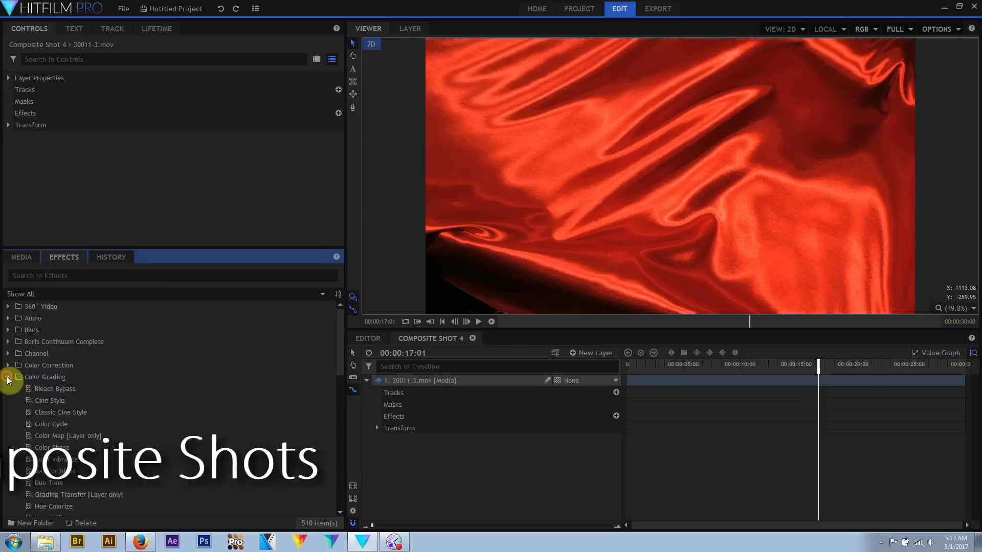
# Step: Apply the Bleach Bypass and Color Cycle effects to the 30011-3.mov layer and collapse its properties
pyautogui.moveTo(47, 391); pyautogui.dragTo(432, 381)
pyautogui.moveTo(56, 424); pyautogui.dragTo(44, 131)
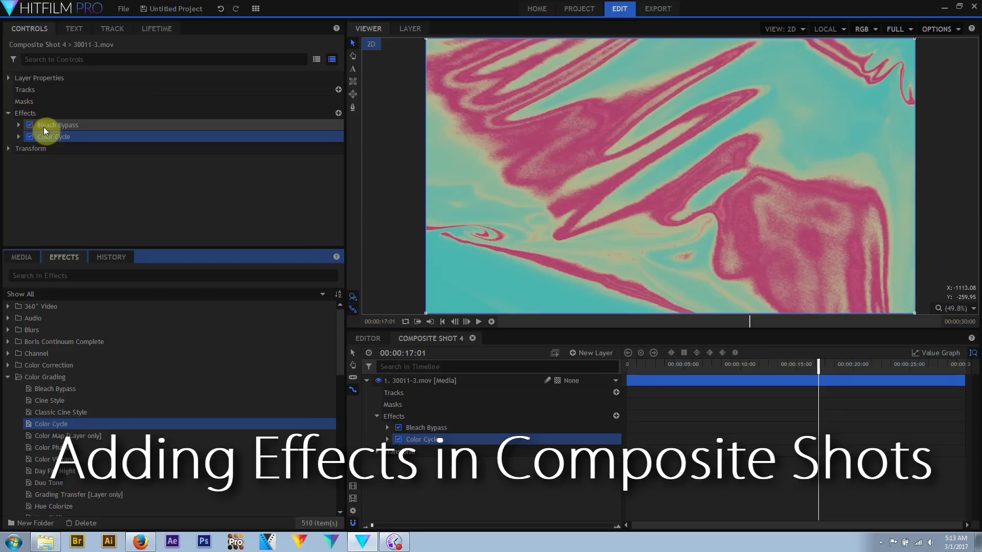
pyautogui.click(367, 381)
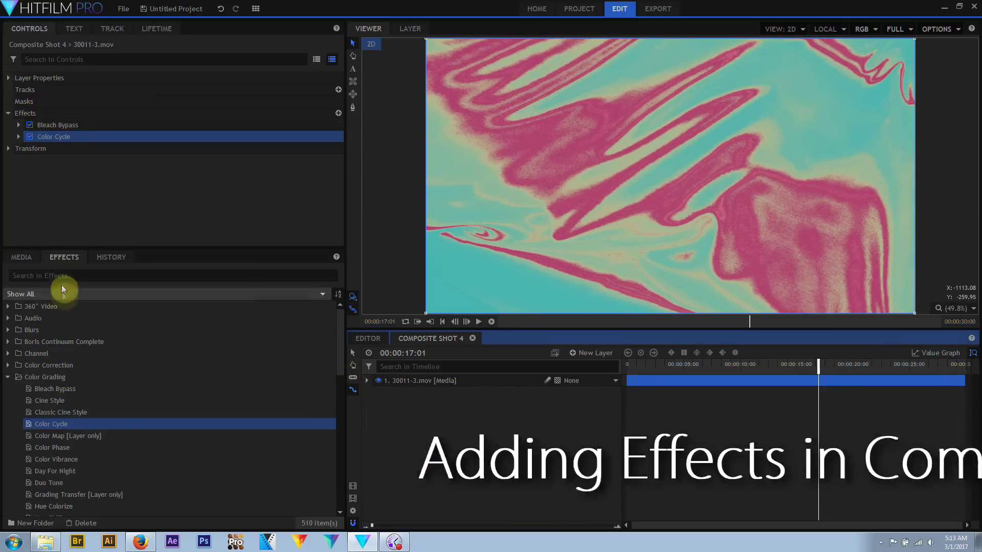
# Step: Search the effects library for "3d" and "qui", and clear the search
pyautogui.click(62, 277)
pyautogui.write('3d')
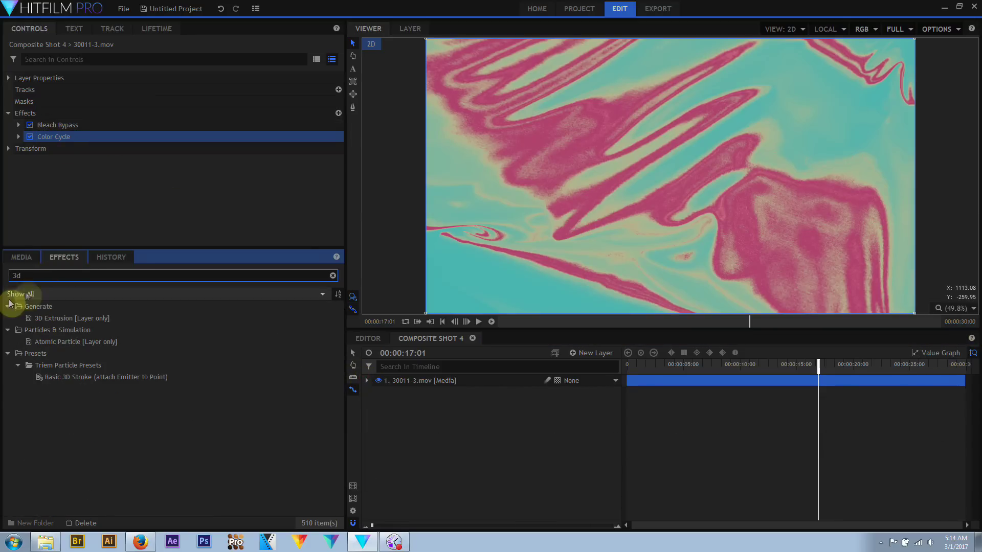
pyautogui.moveTo(35, 278); pyautogui.dragTo(2, 276)
pyautogui.write('qui')
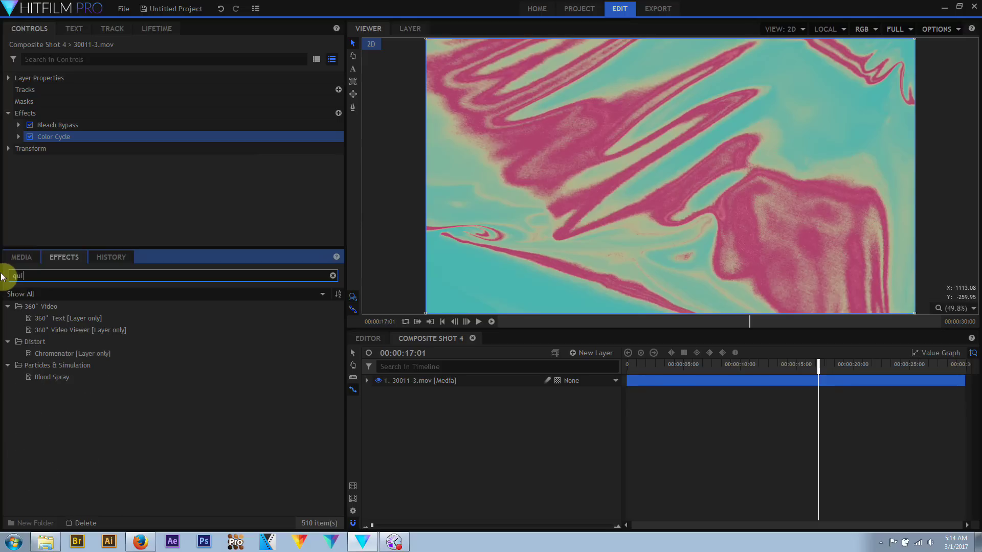
pyautogui.click(332, 276)
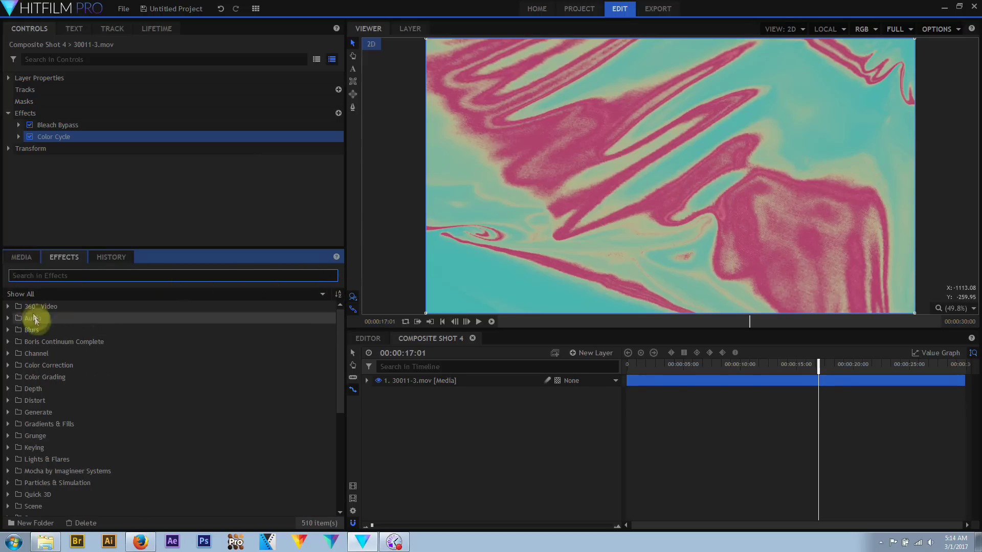
# Step: Add the Bonfire effect from the Quick 3D category as a new layer above 30011-3.mov
pyautogui.click(72, 367)
pyautogui.click(9, 427)
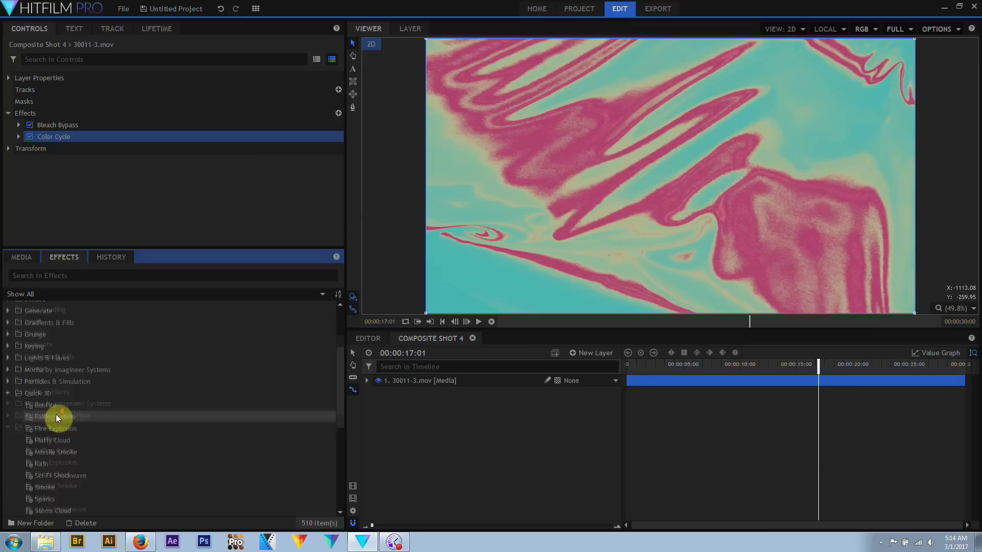
pyautogui.scroll(-2, 51, 389)
pyautogui.moveTo(44, 373); pyautogui.dragTo(397, 380)
# Step: Hide the 30011-3.mov layer and convert the Bonfire layer to 3D Unrolled
pyautogui.click(378, 392)
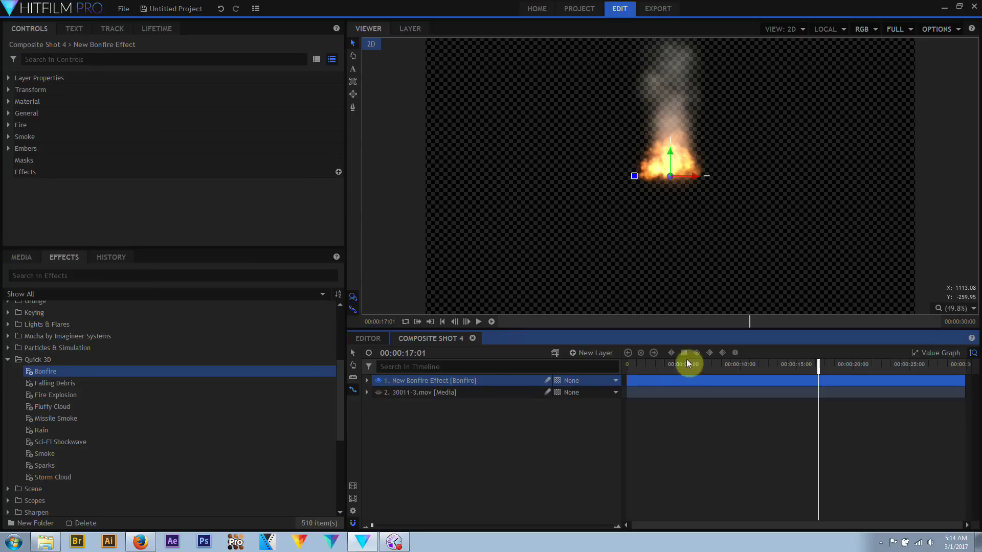
pyautogui.click(561, 391)
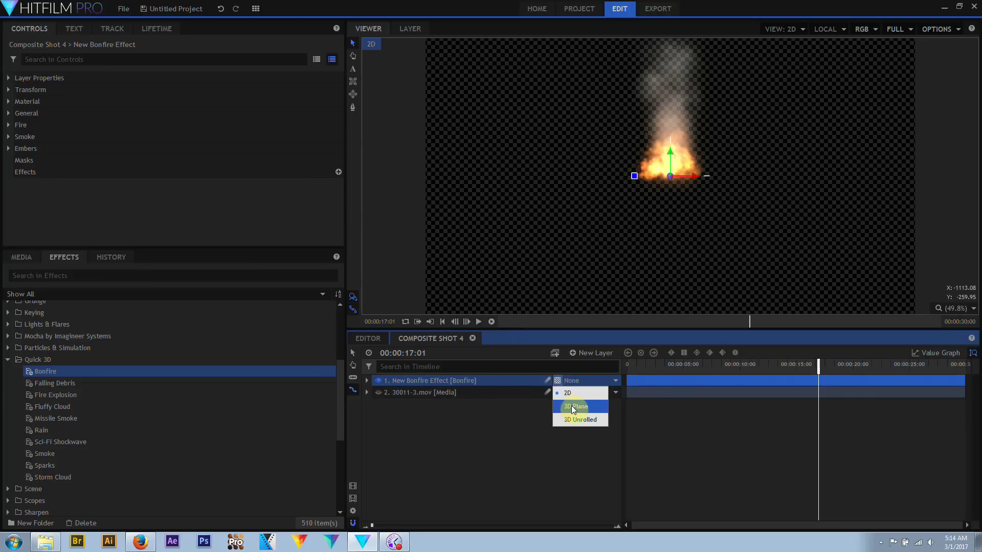
pyautogui.click(572, 406)
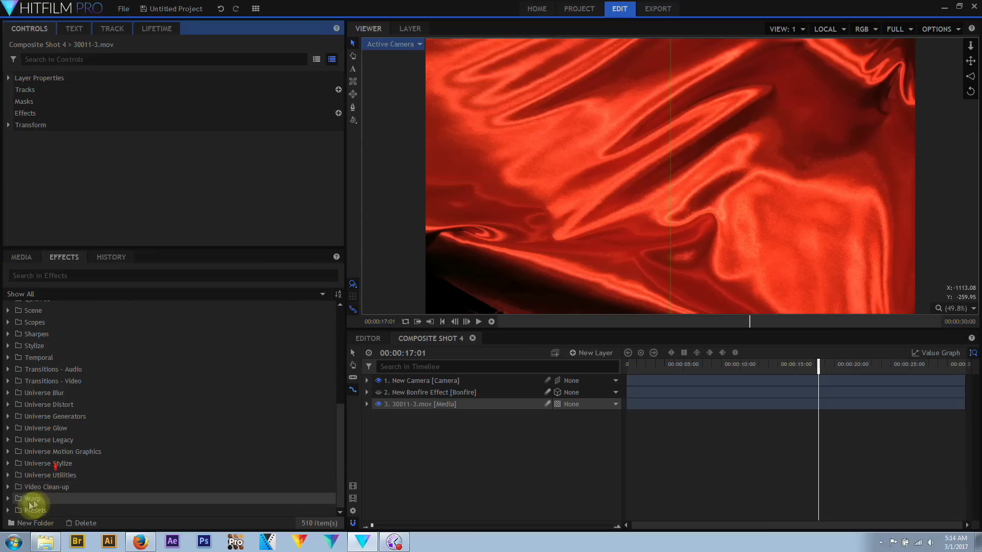
# Step: Apply the Antique Projector preset from the Film Looks presets to the 30011-3.mov layer
pyautogui.click(8, 510)
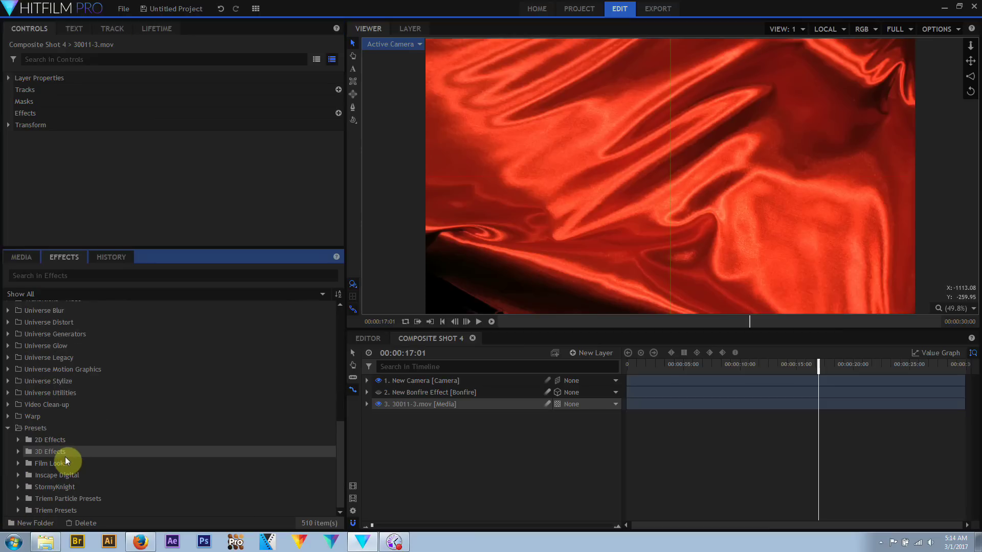
pyautogui.click(18, 440)
pyautogui.scroll(-6, 35, 441)
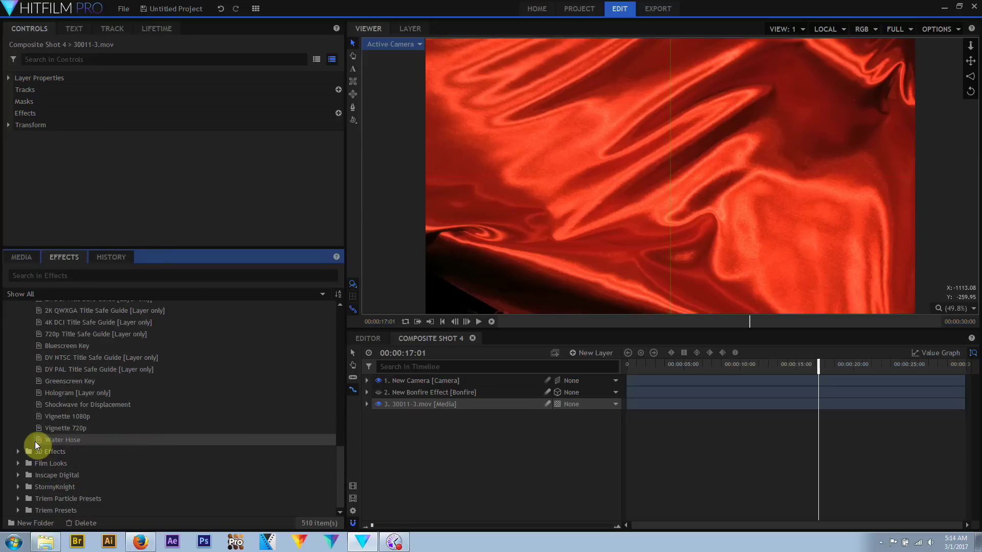
pyautogui.click(18, 463)
pyautogui.scroll(-3, 104, 442)
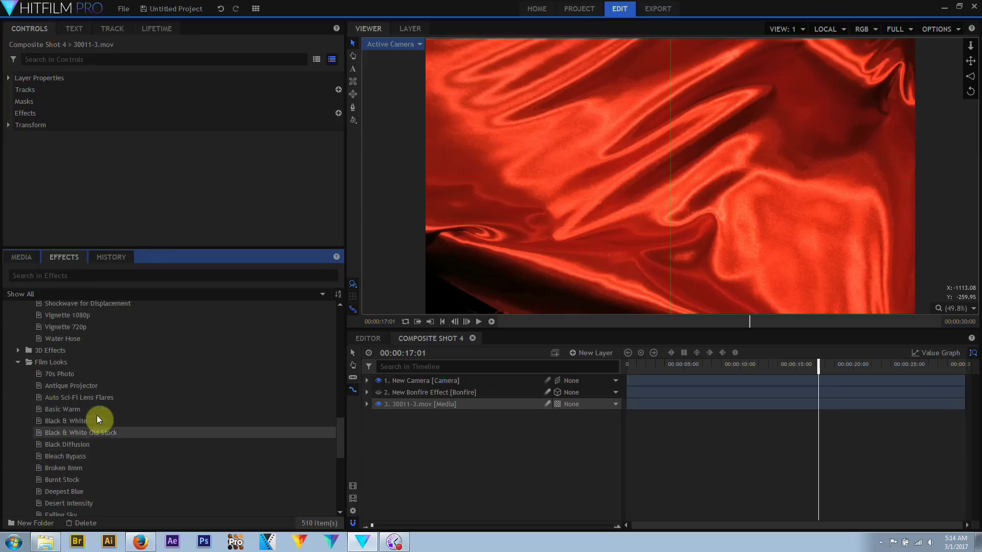
pyautogui.moveTo(88, 391); pyautogui.dragTo(423, 404)
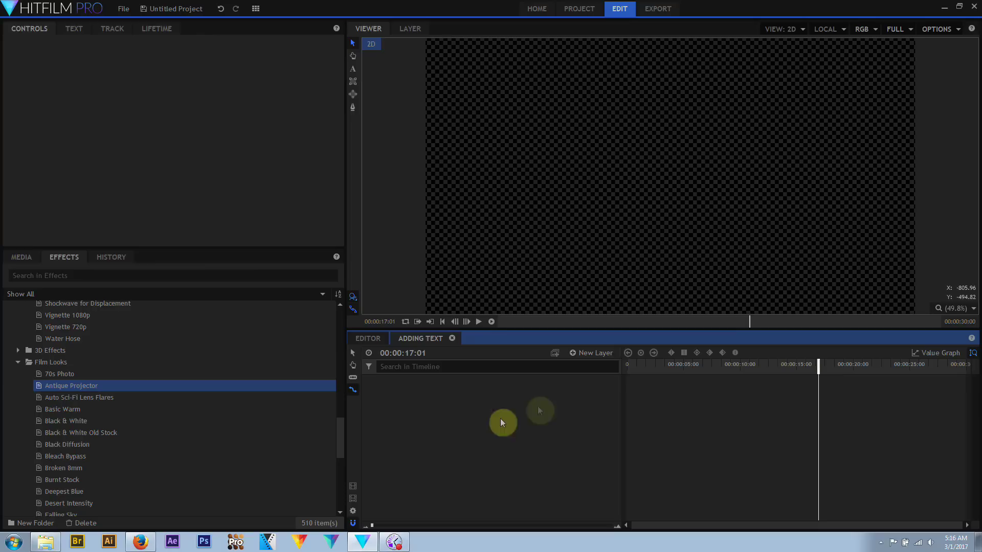
# Step: Create a new text layer with a width of 1500 and a height of 1000
pyautogui.click(573, 353)
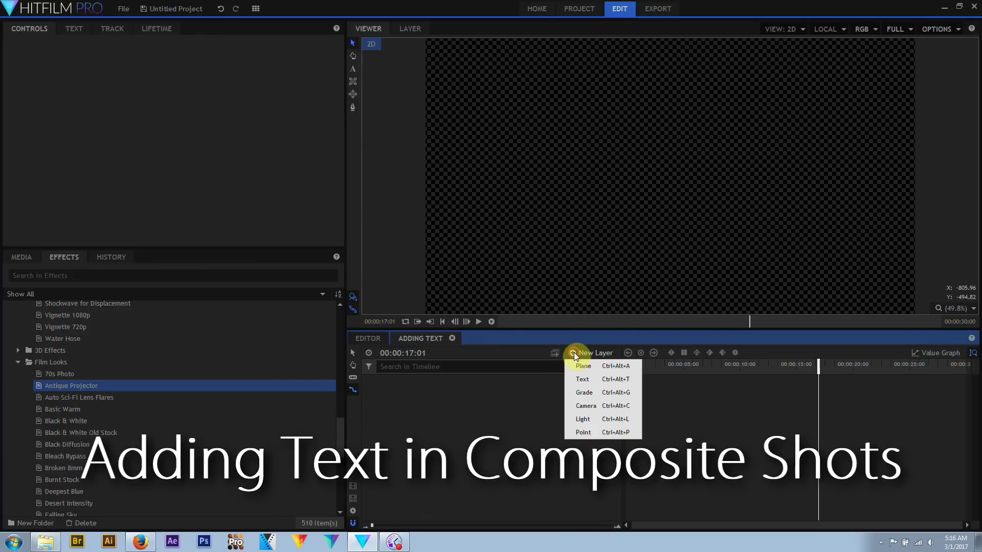
pyautogui.click(583, 380)
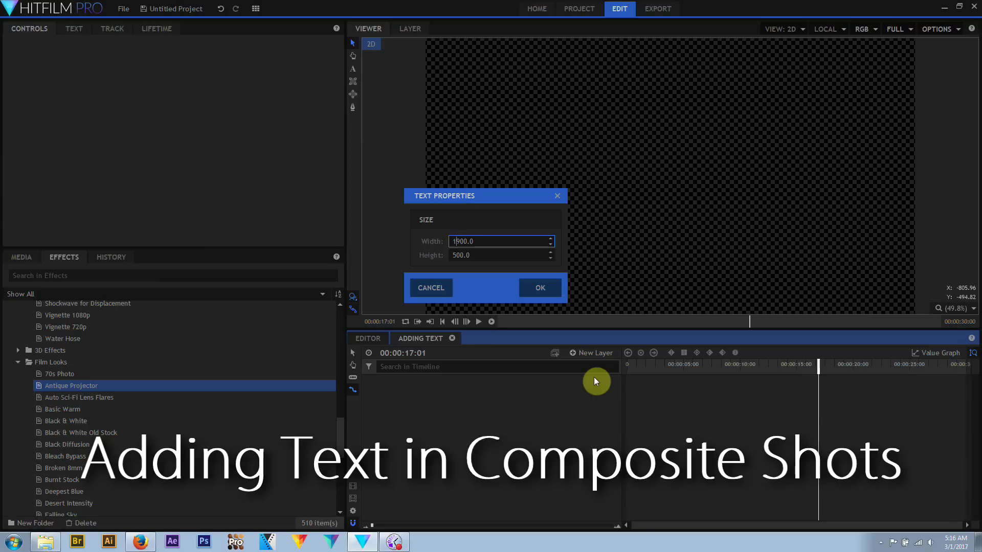
pyautogui.press('Delete')
pyautogui.press('Delete')
pyautogui.press('Delete')
pyautogui.write('1500')
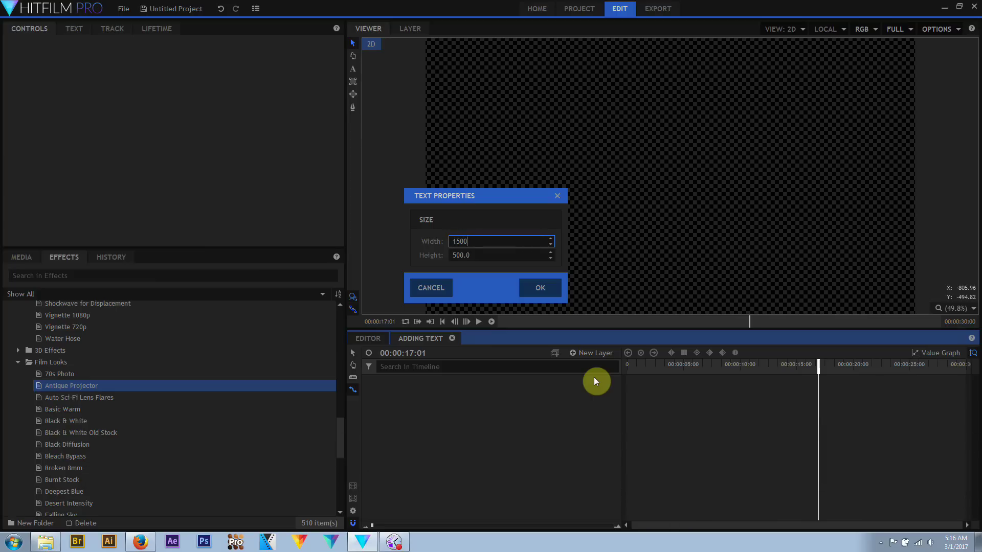
pyautogui.press('Tab')
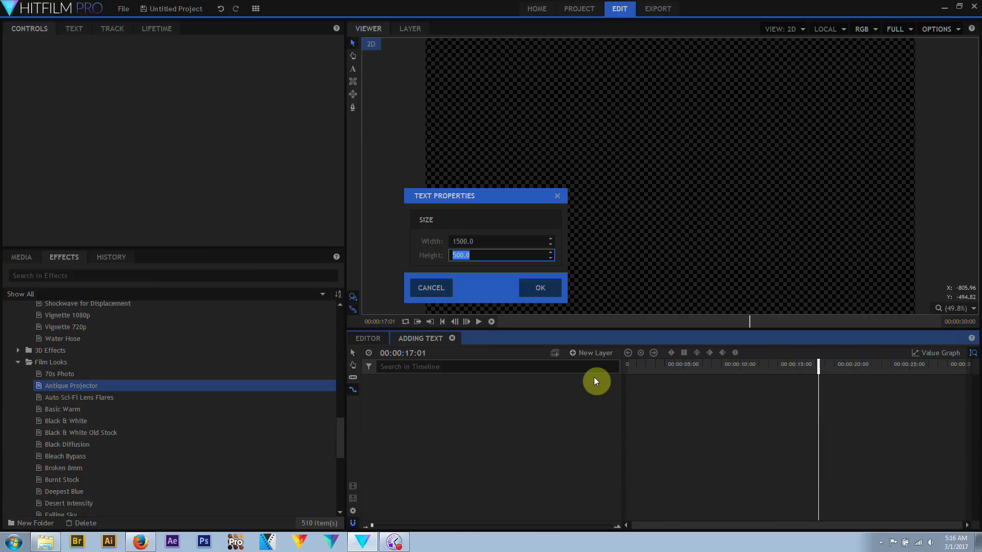
pyautogui.write('1000')
pyautogui.press('Return')
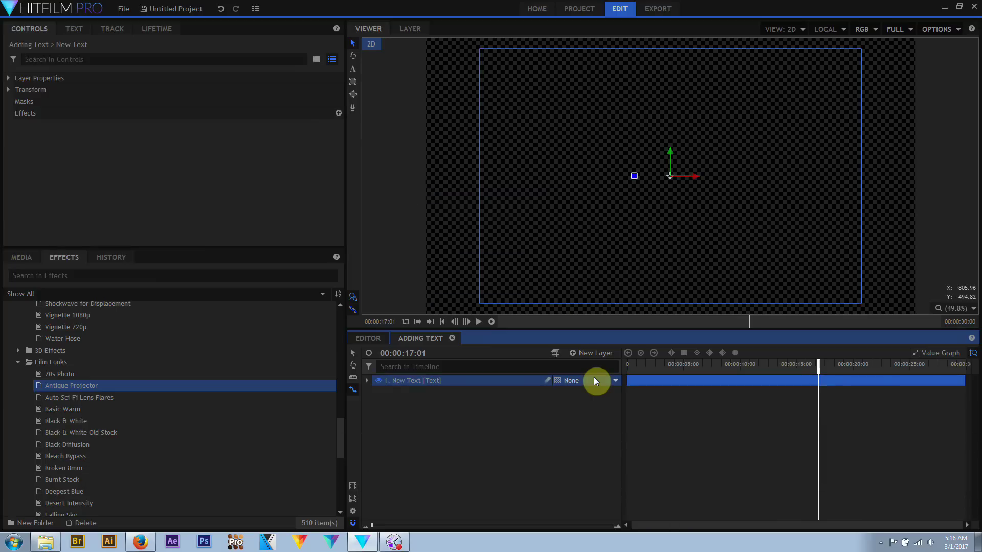
# Step: Draw a wide, shallow text box across the upper part of the frame with the Text tool
pyautogui.click(354, 69)
pyautogui.click(354, 69)
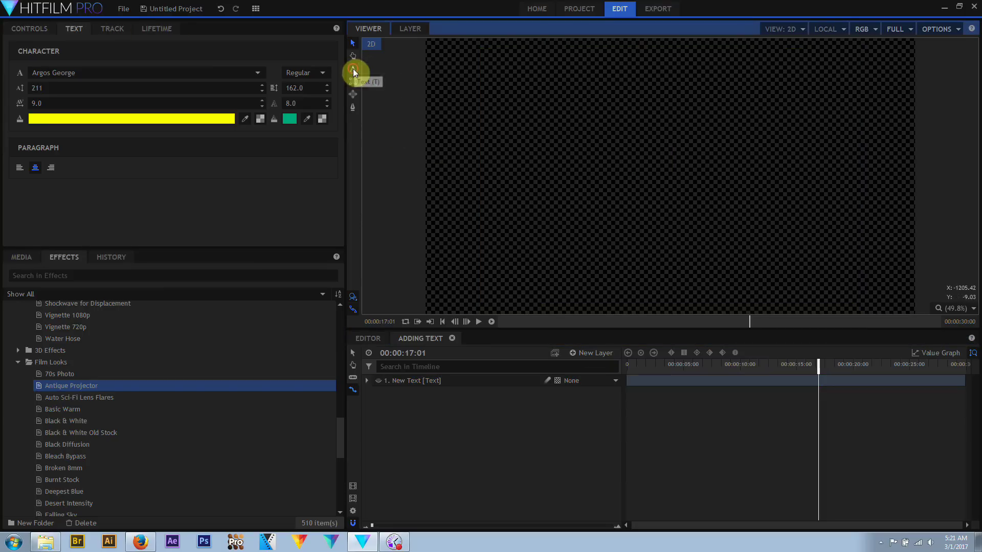
pyautogui.moveTo(477, 52); pyautogui.dragTo(852, 124)
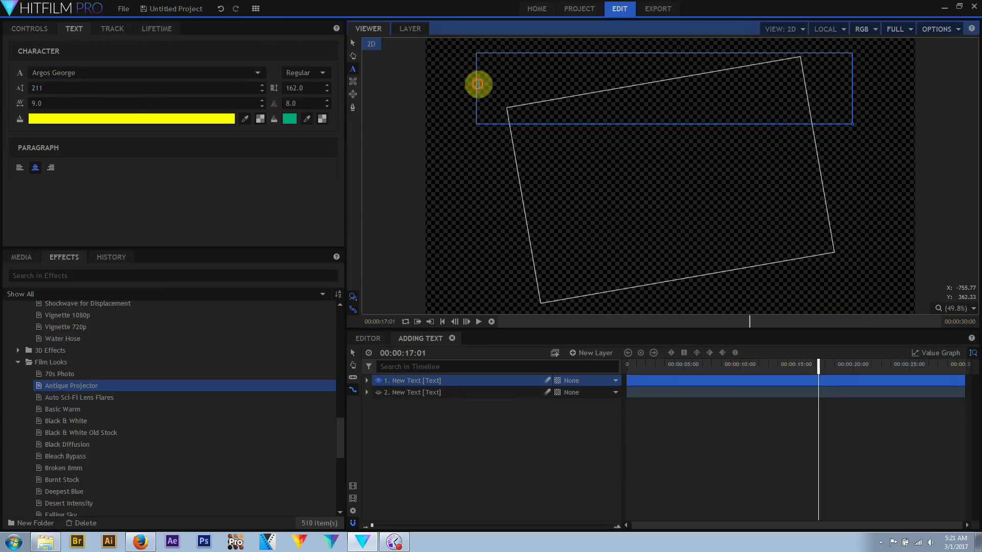
# Step: Set the text fill to blue and the font to Arabic Typesetting, and enter "Draw Text Box" in the drawn box
pyautogui.click(244, 119)
pyautogui.click(35, 167)
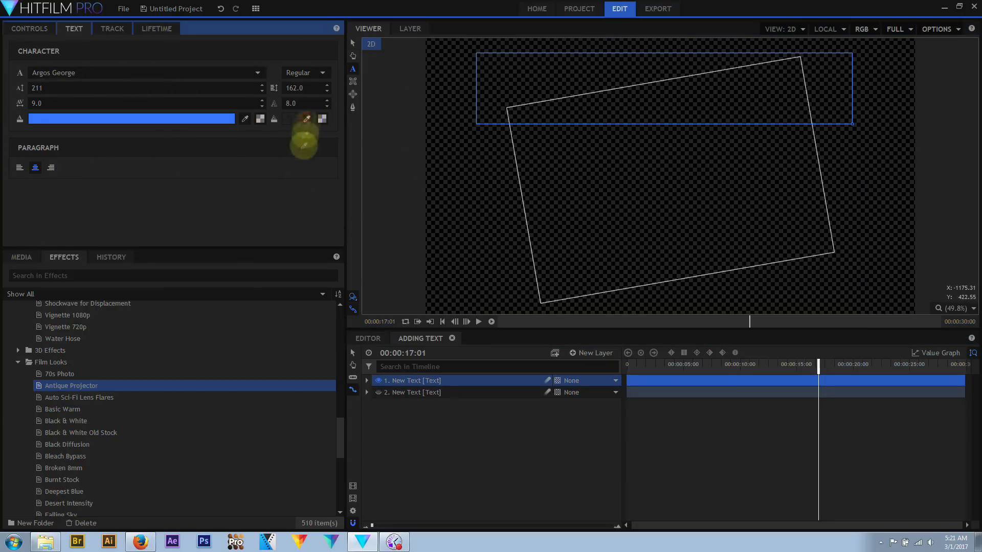
pyautogui.click(128, 74)
pyautogui.click(66, 165)
pyautogui.click(495, 84)
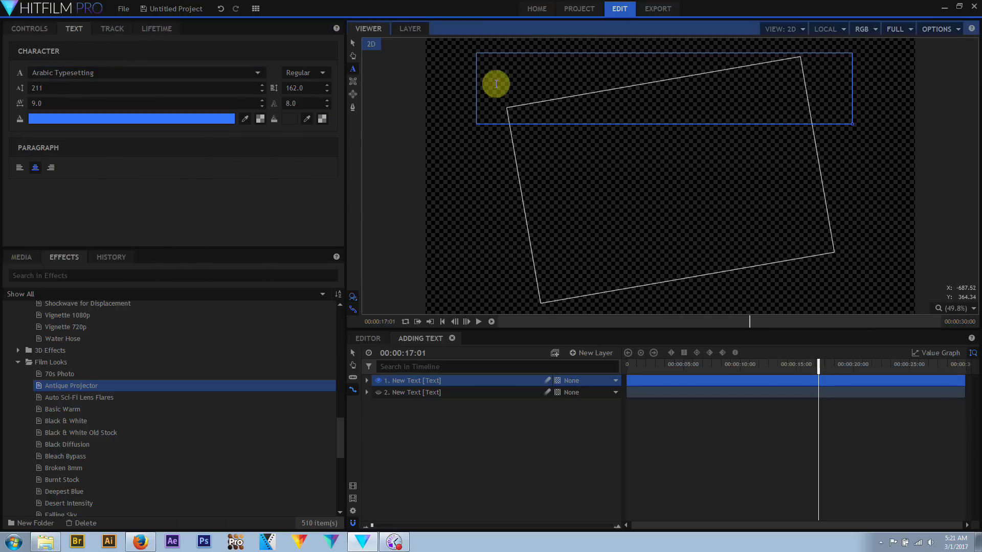
pyautogui.write('Draw Text Box')
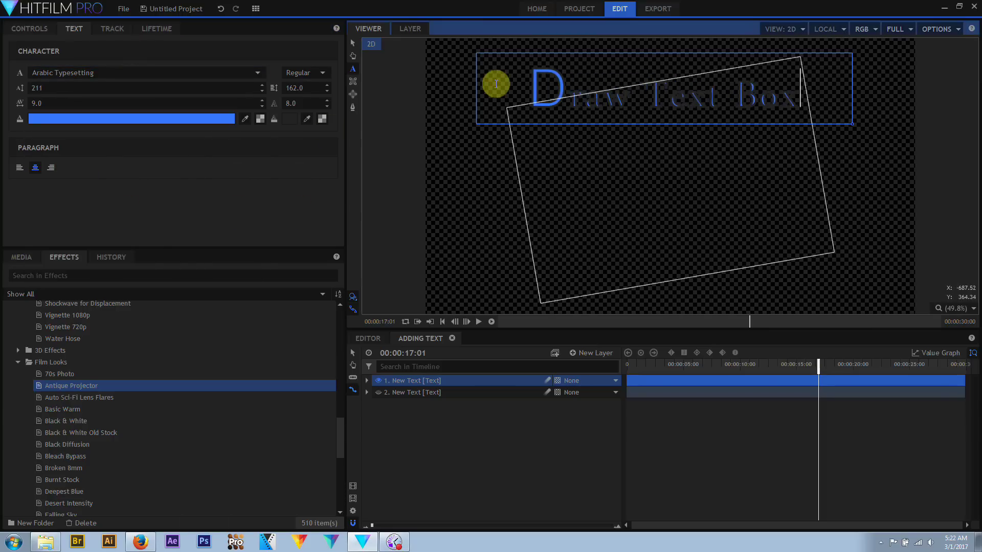
pyautogui.hotkey('ctrl', 'a')
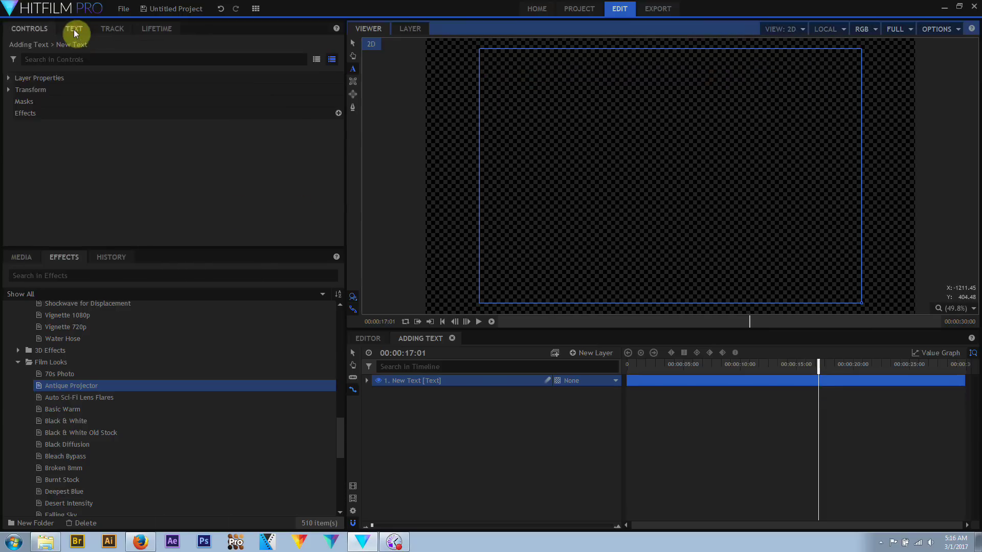
# Step: Enter "This is Text" in Arial as the first line of the 1500 by 1000 text layer
pyautogui.click(74, 29)
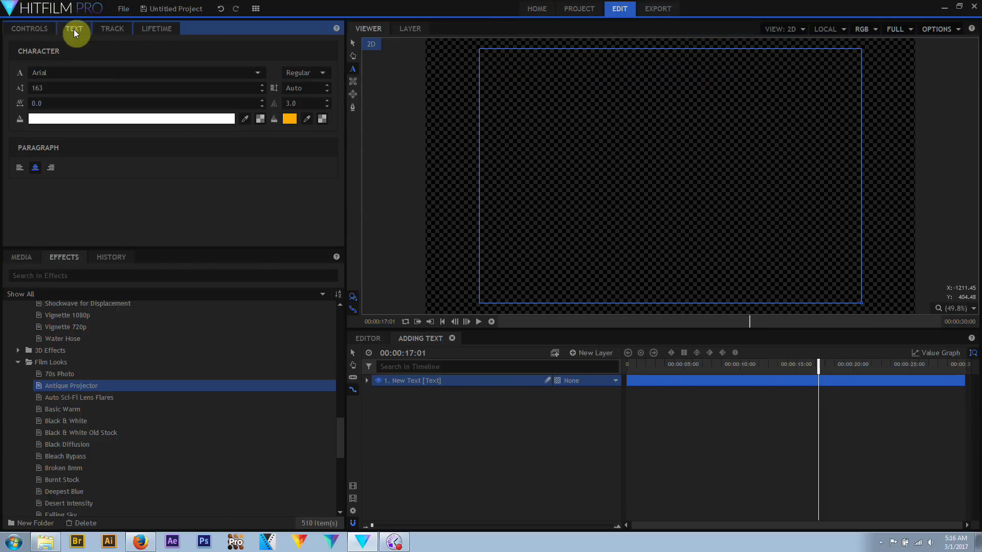
pyautogui.click(510, 73)
pyautogui.write('This is')
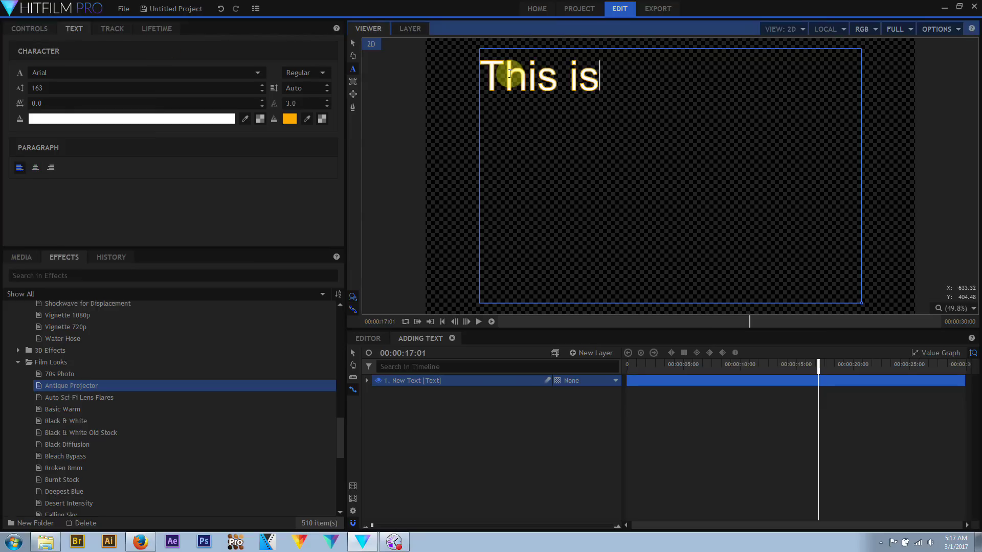
pyautogui.write(' Text')
# Step: Switch the font to Angular and add "Change Font" and "While Typing" as two further lines
pyautogui.click(101, 70)
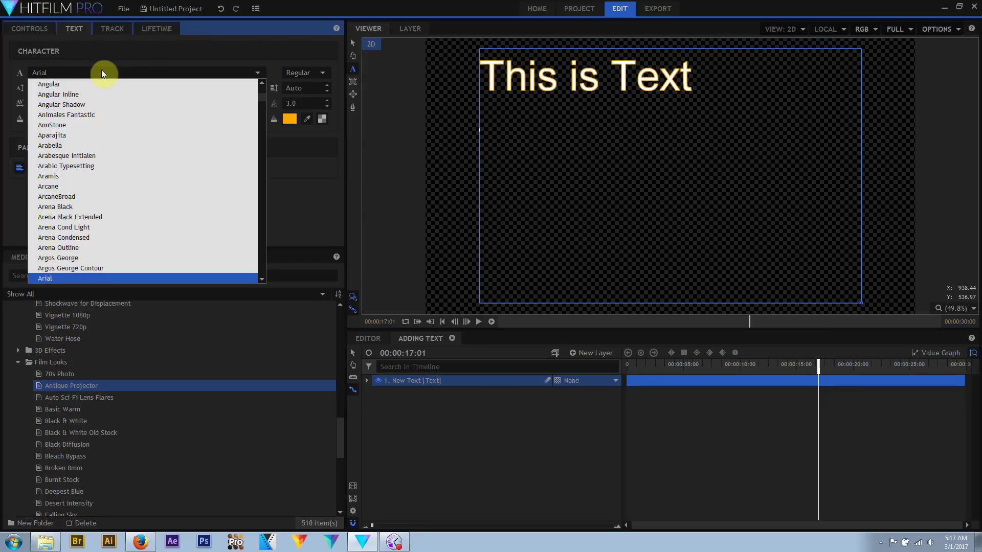
pyautogui.click(148, 84)
pyautogui.click(509, 116)
pyautogui.write('CHANGE FONT')
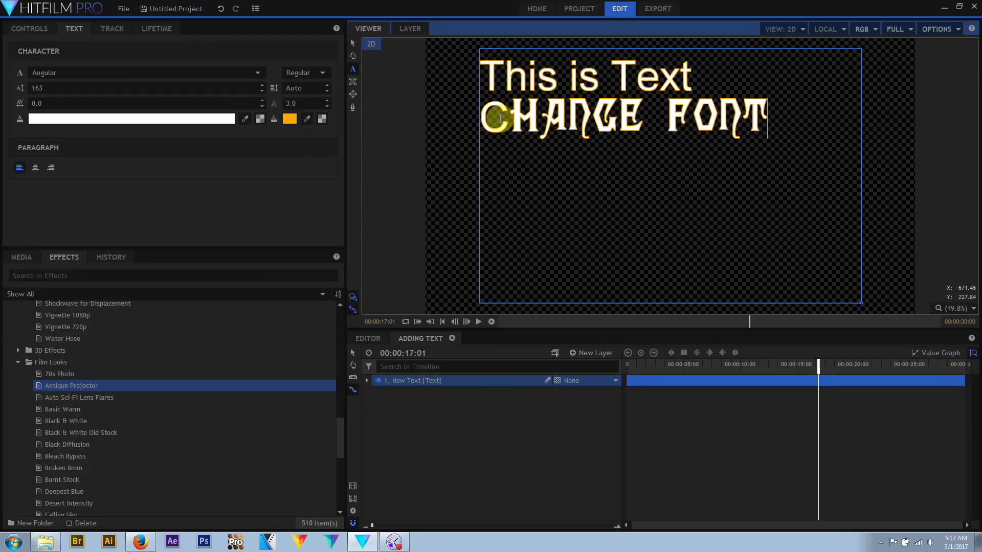
pyautogui.press('Return')
pyautogui.write('WHILE TYPING')
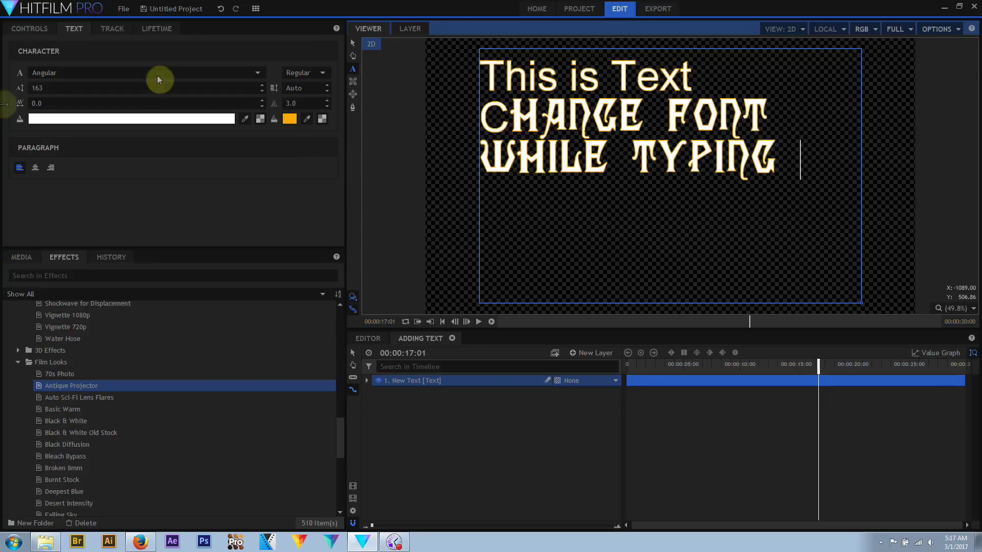
# Step: Continue the text with "As well as size," at a font size of 48
pyautogui.click(42, 90)
pyautogui.press('Tab')
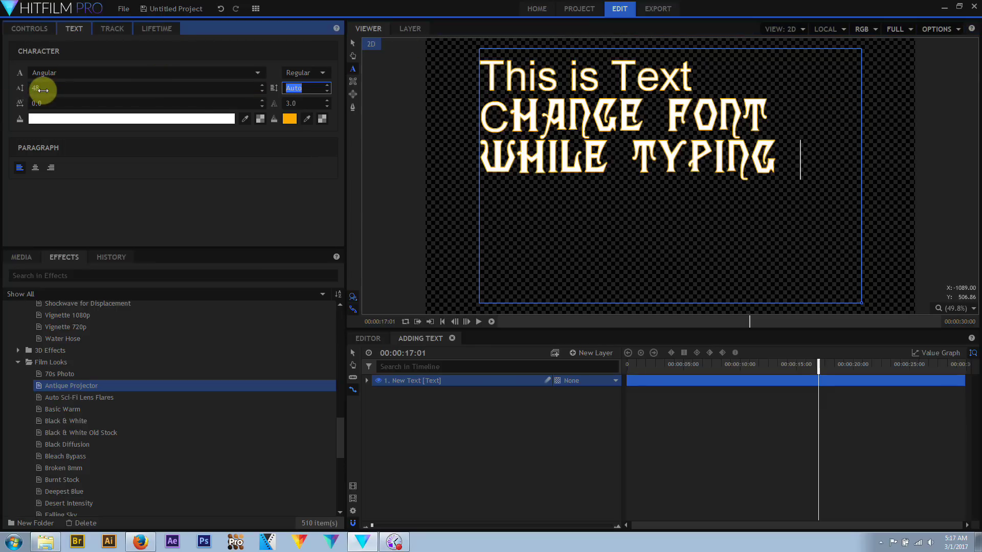
pyautogui.click(802, 160)
pyautogui.write('AS')
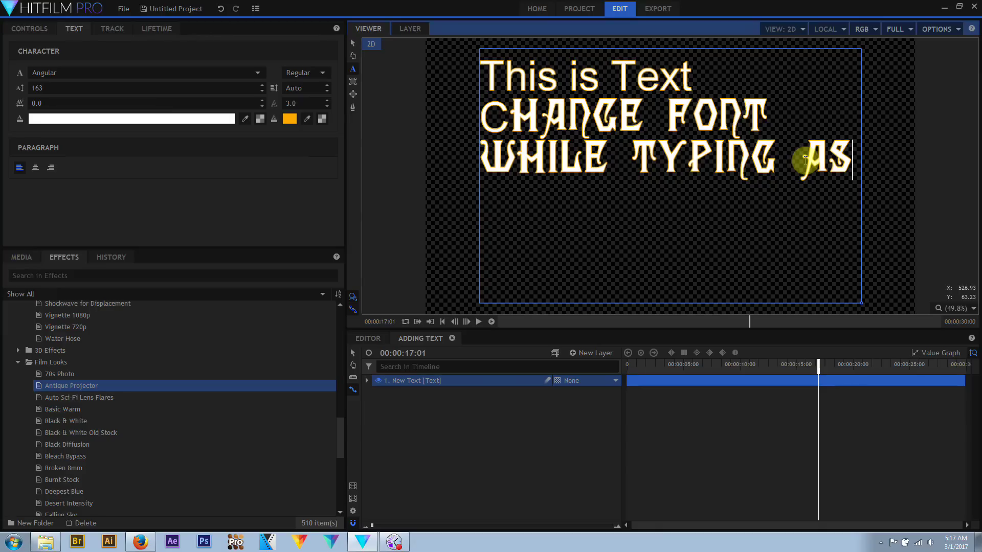
pyautogui.moveTo(805, 160); pyautogui.dragTo(866, 154)
pyautogui.click(66, 90)
pyautogui.press('Return')
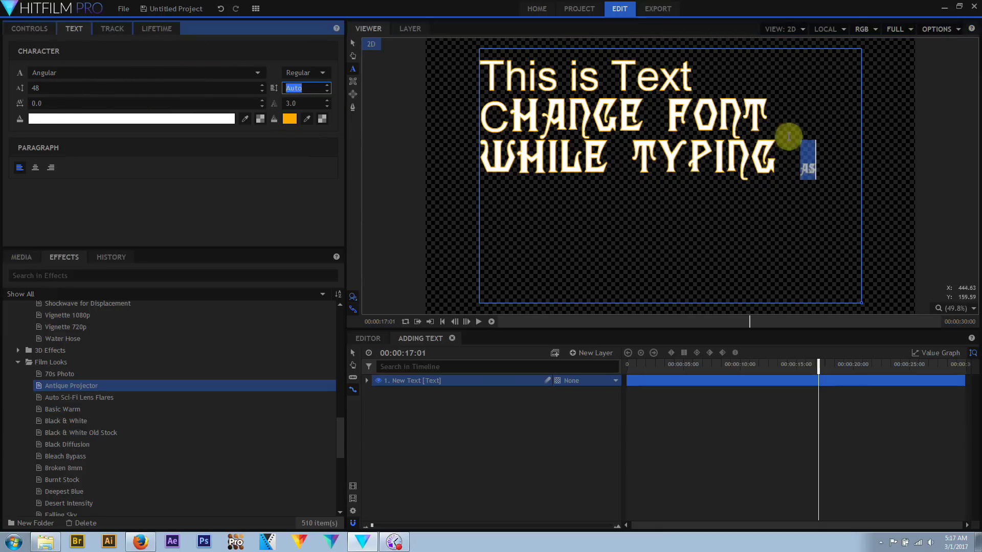
pyautogui.click(835, 161)
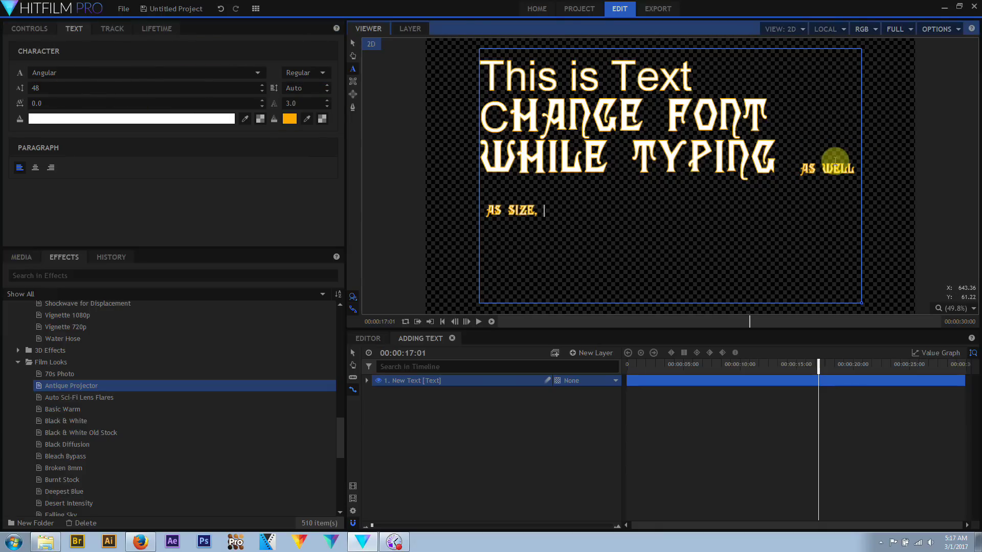
# Step: Set the text fill to purple #aa55ff and add "and Color" after "size,"
pyautogui.click(225, 121)
pyautogui.click(414, 208)
pyautogui.click(557, 361)
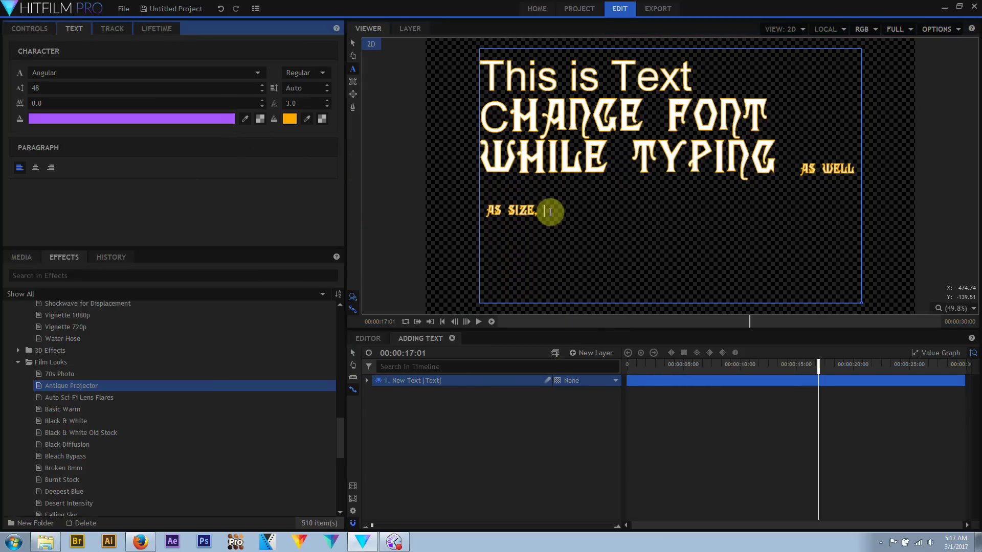
pyautogui.click(549, 212)
pyautogui.write('AND COLOR')
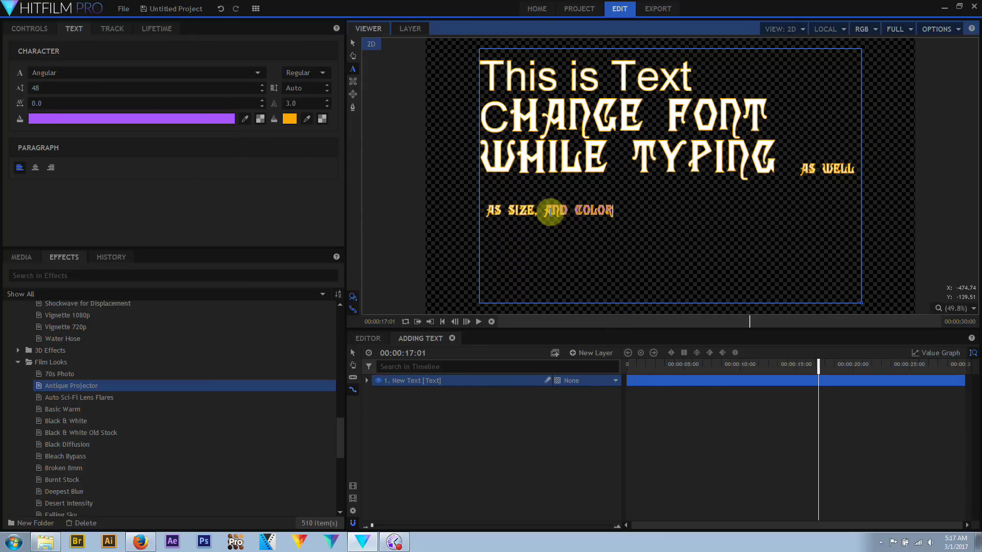
# Step: Set the outline colour to orange #ff5500 and add "and Outline." to the end of the text
pyautogui.click(289, 119)
pyautogui.click(413, 217)
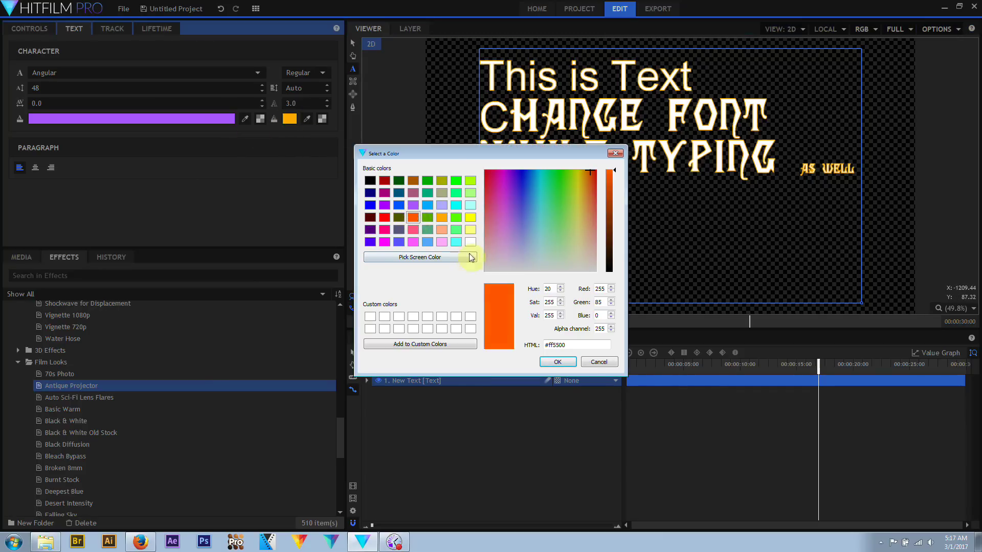
pyautogui.click(557, 362)
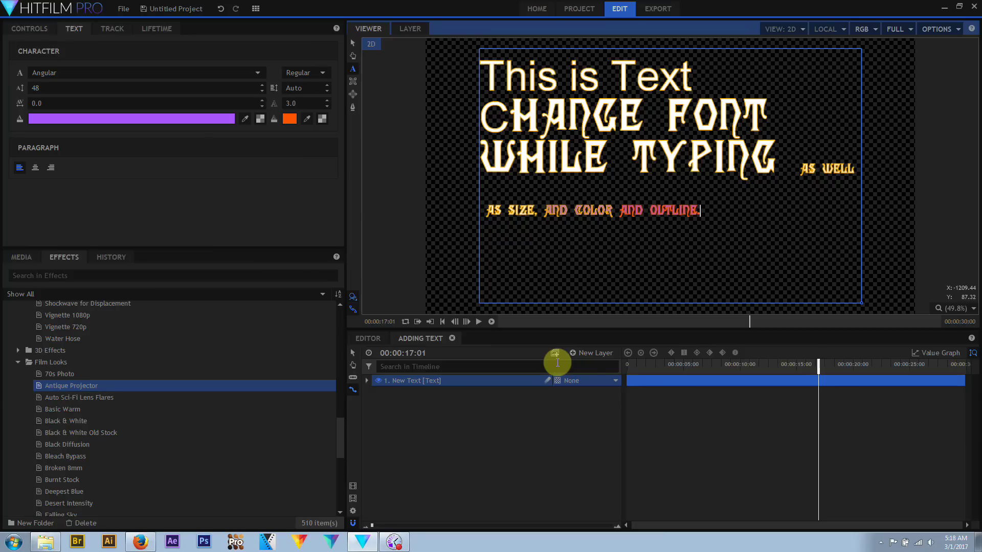
# Step: Change all of the layer's text to the Arena Condensed font at size 64
pyautogui.moveTo(711, 216); pyautogui.dragTo(456, 80)
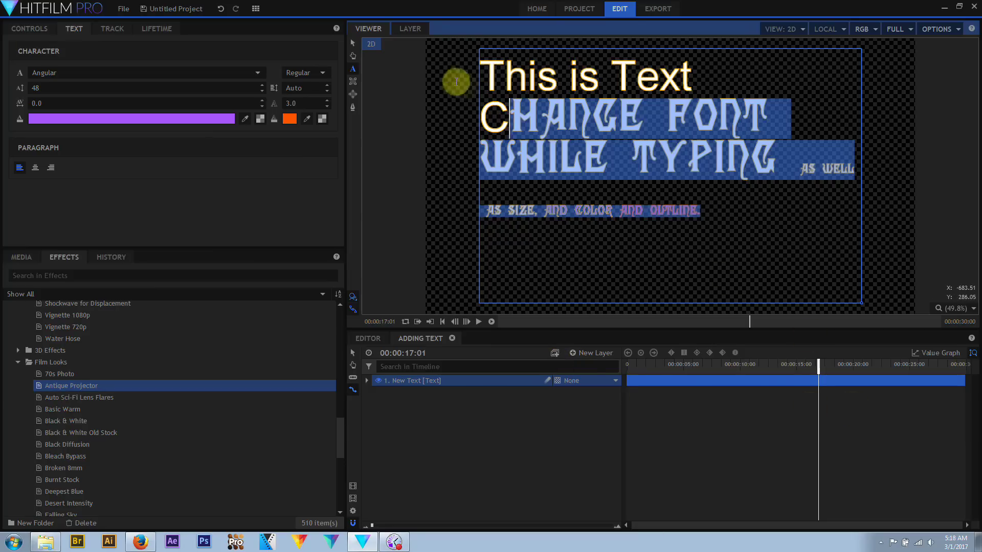
pyautogui.click(171, 73)
pyautogui.click(61, 237)
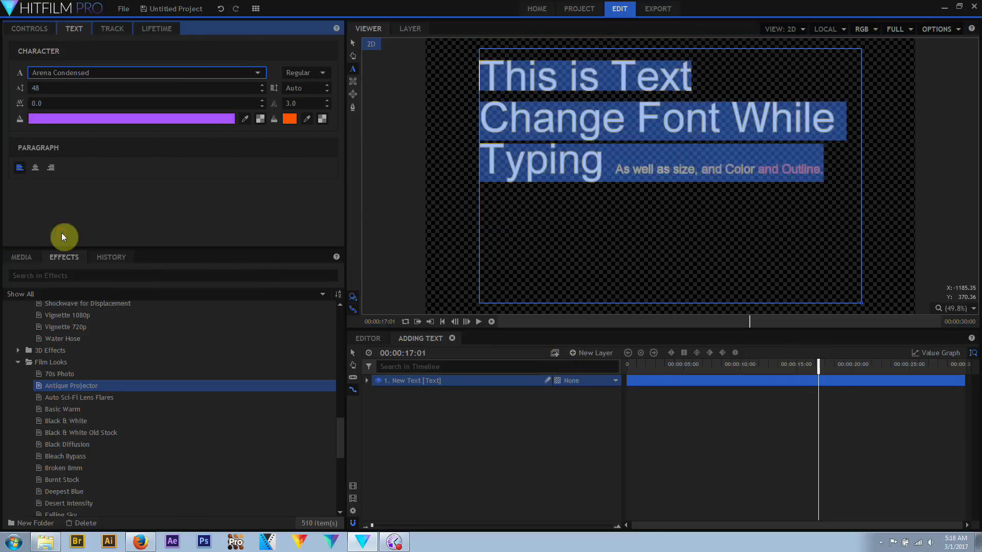
pyautogui.click(83, 89)
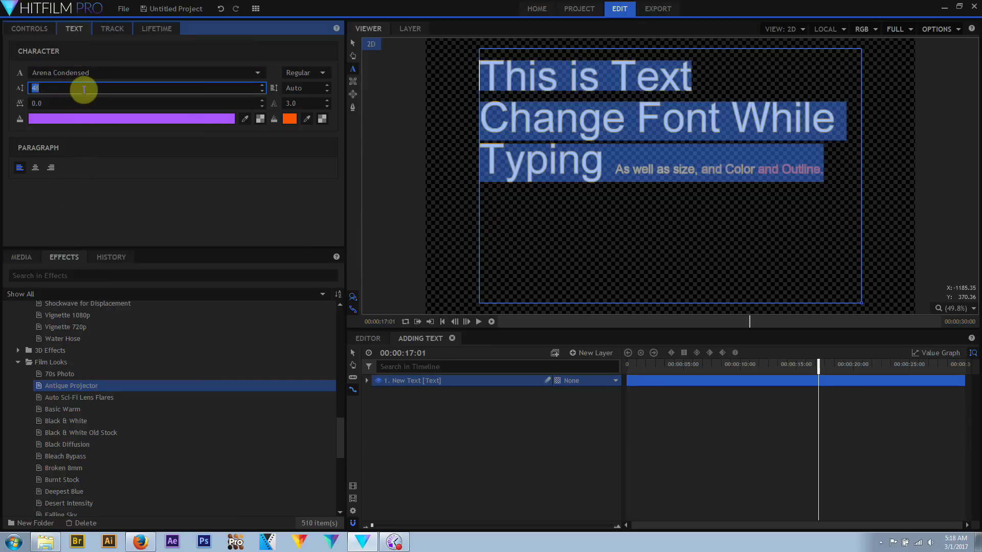
pyautogui.write('64')
pyautogui.press('Tab')
# Step: Set the fill of all the text to white and make its outline transparent
pyautogui.click(99, 118)
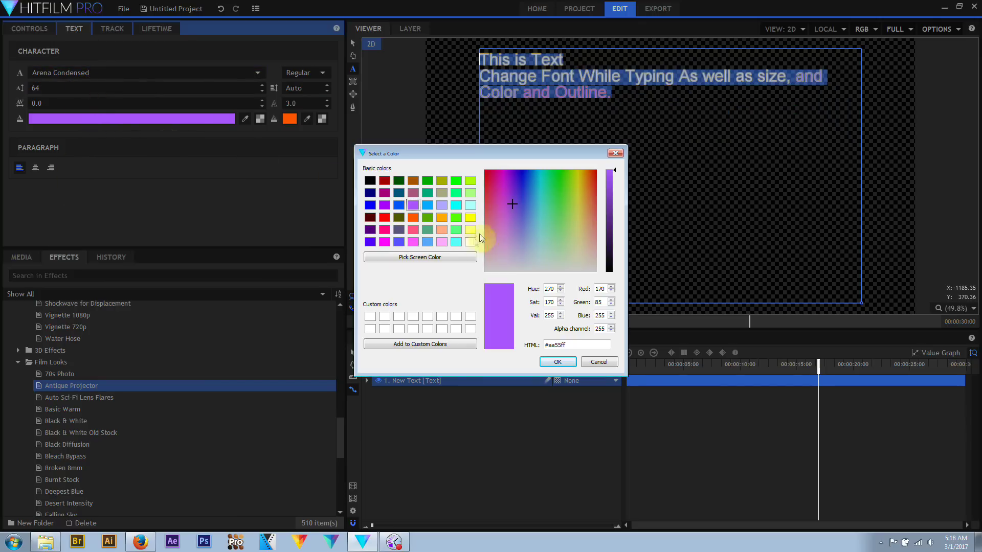
pyautogui.click(472, 239)
pyautogui.click(558, 369)
pyautogui.click(322, 118)
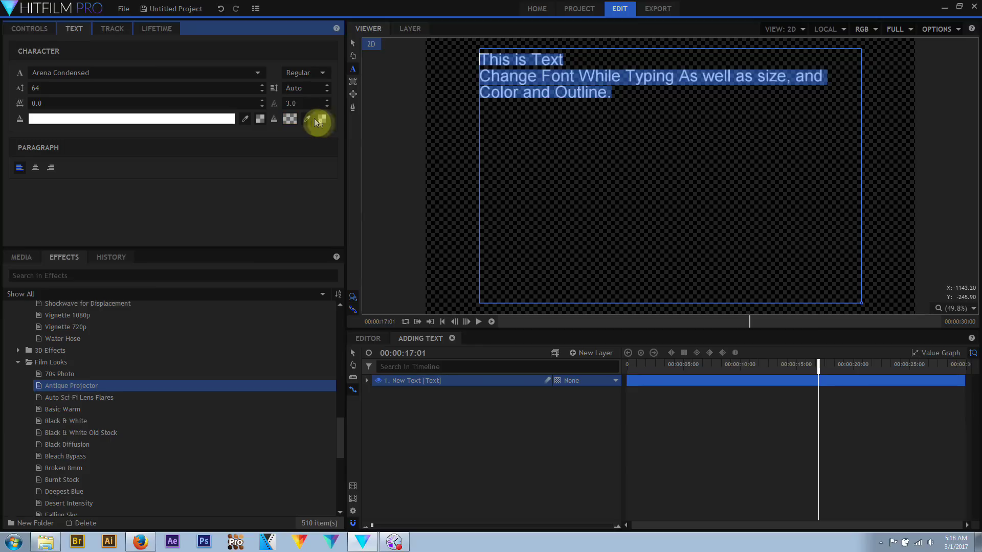
# Step: Increase the font size of all the text to 145 and the letter spacing to 9.0
pyautogui.click(58, 87)
pyautogui.scroll(20, 59, 87)
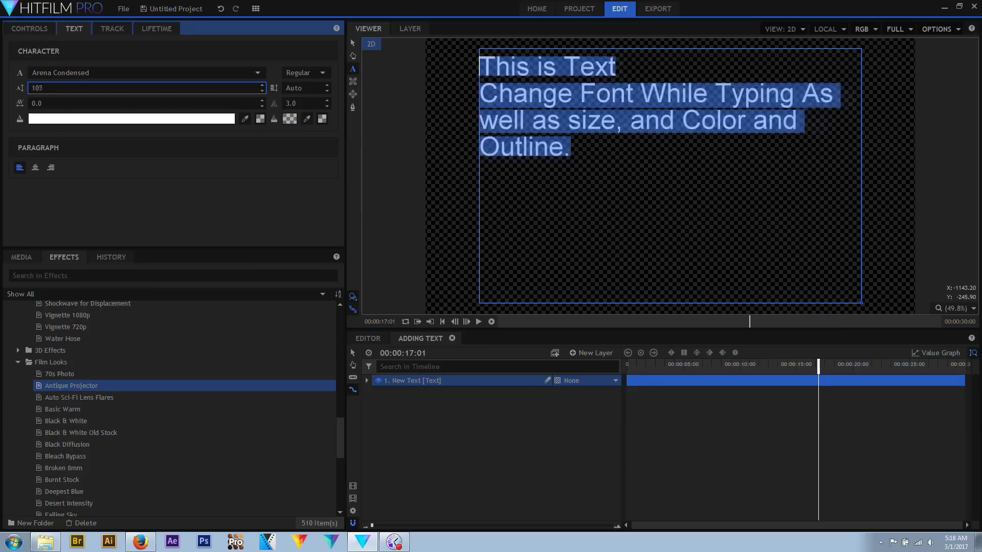
pyautogui.click(64, 103)
pyautogui.scroll(17, 64, 102)
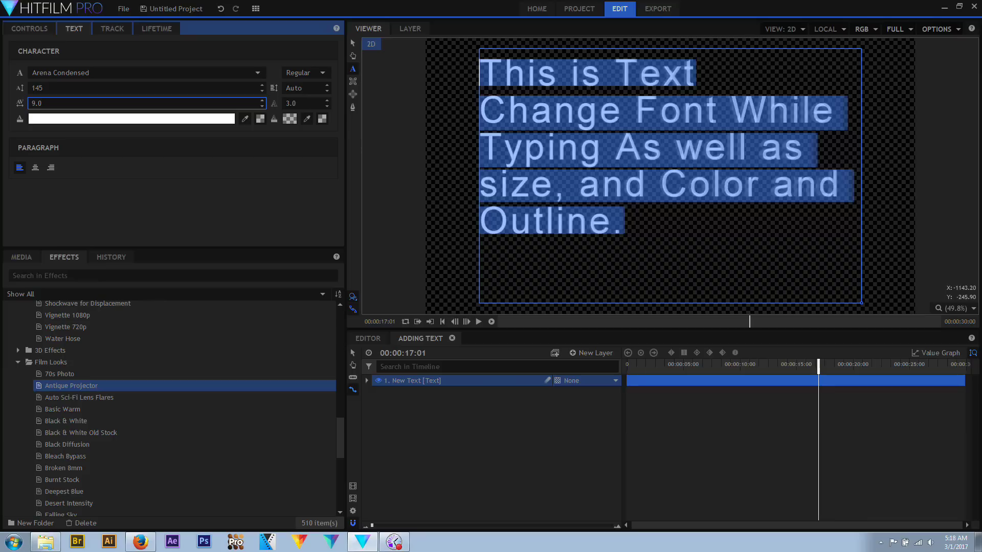
# Step: Try a wider letter spacing of 11.0 on all the text and bring it back to 9.0
pyautogui.scroll(-20, 64, 102)
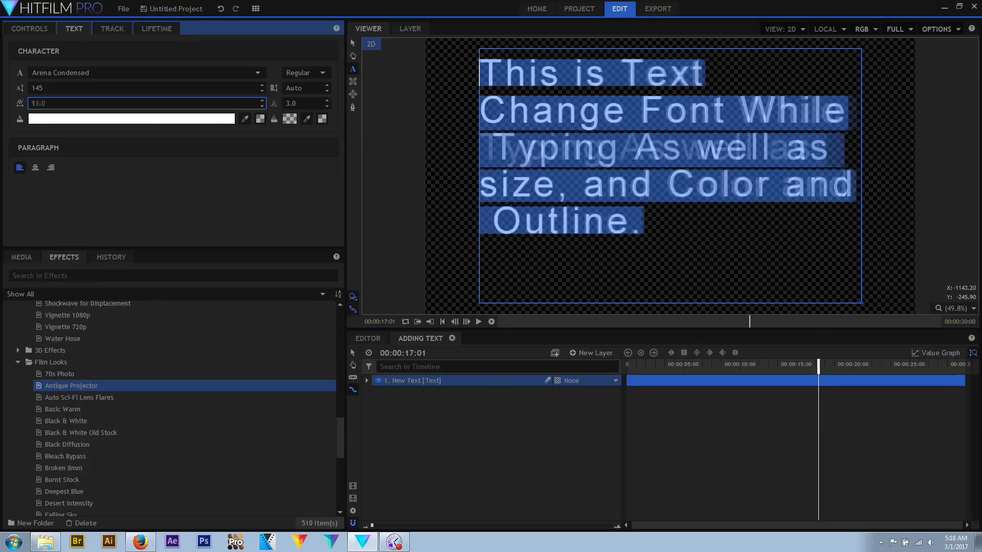
pyautogui.scroll(20, 64, 103)
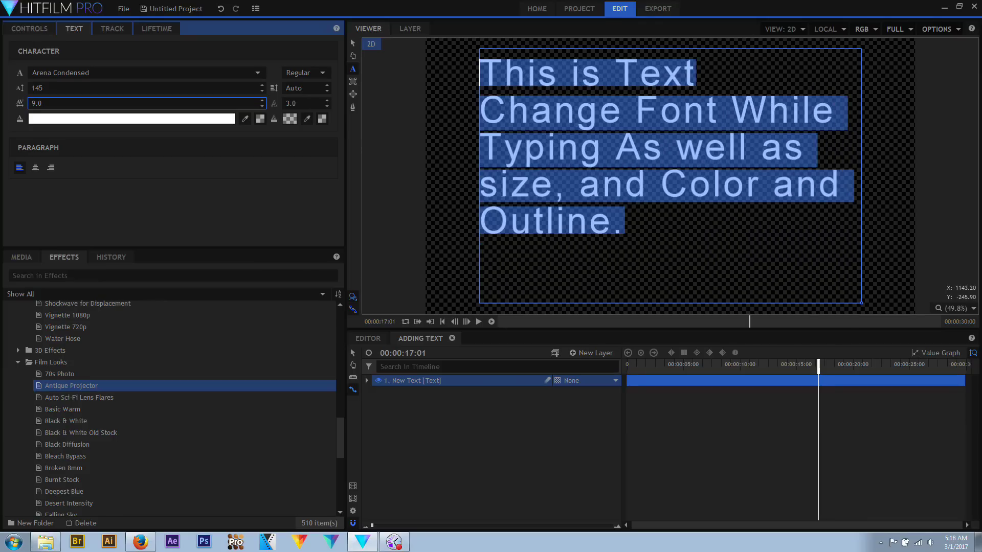
# Step: Try the Bold, Bold Italic and Italic styles on all the text and return it to Regular
pyautogui.click(322, 71)
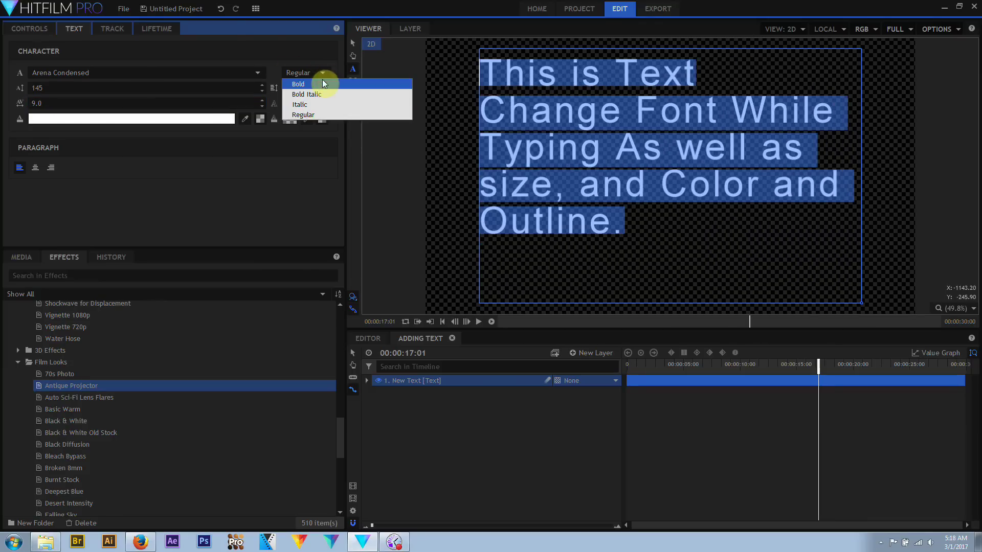
pyautogui.click(322, 83)
pyautogui.click(321, 74)
pyautogui.click(320, 94)
pyautogui.click(316, 73)
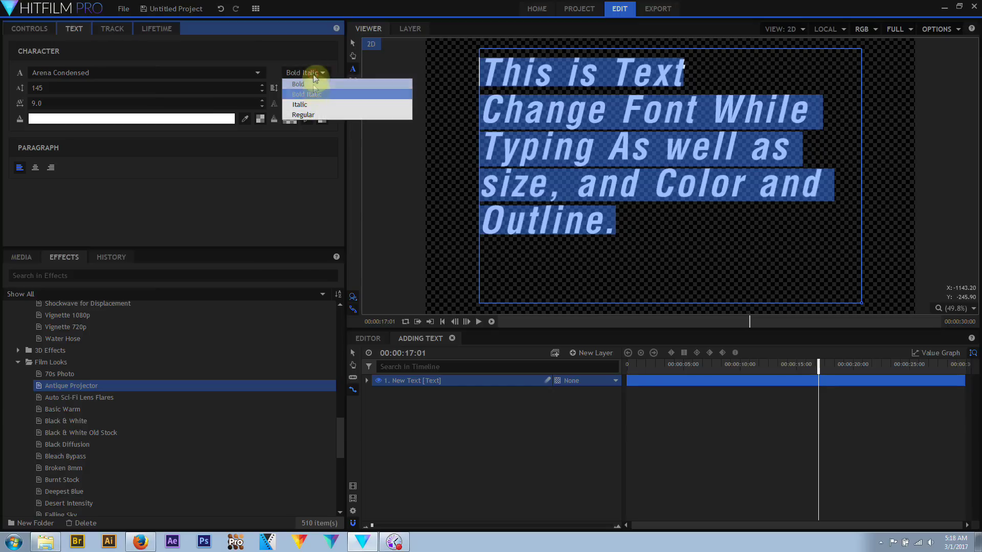
pyautogui.click(307, 104)
pyautogui.click(309, 78)
pyautogui.click(314, 111)
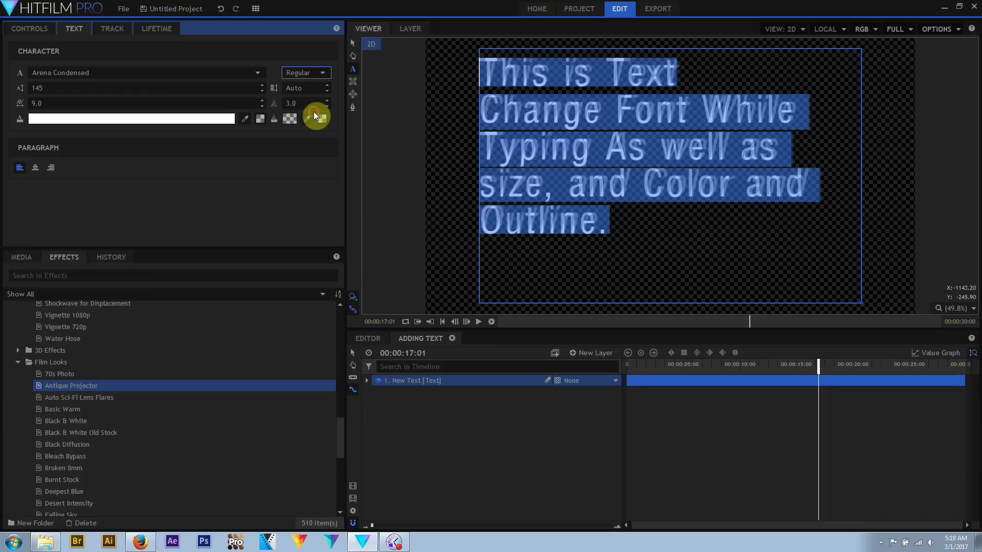
pyautogui.click(282, 91)
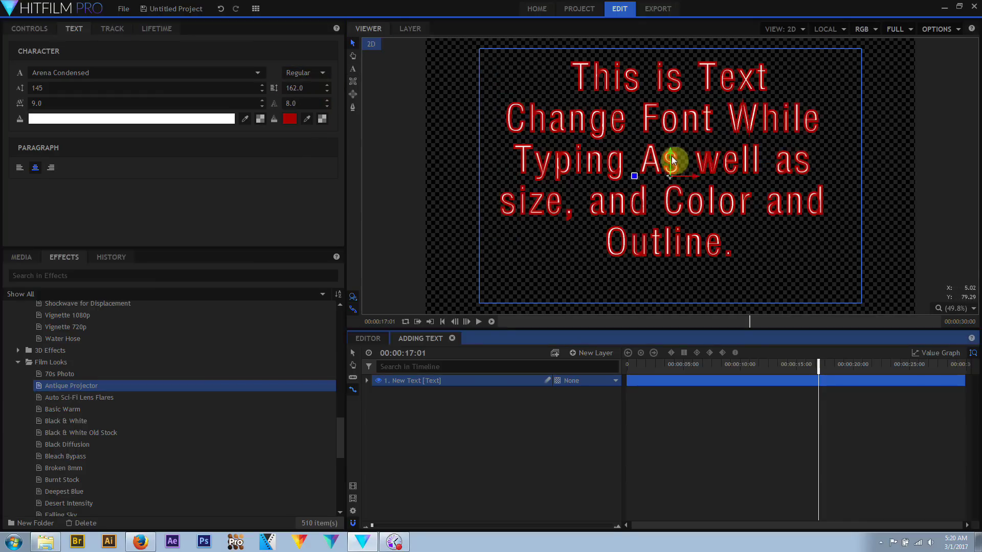
# Step: Rotate the multi-line text layer slightly counter-clockwise in the viewer and adjust its properties in the timeline
pyautogui.moveTo(675, 158); pyautogui.dragTo(639, 187)
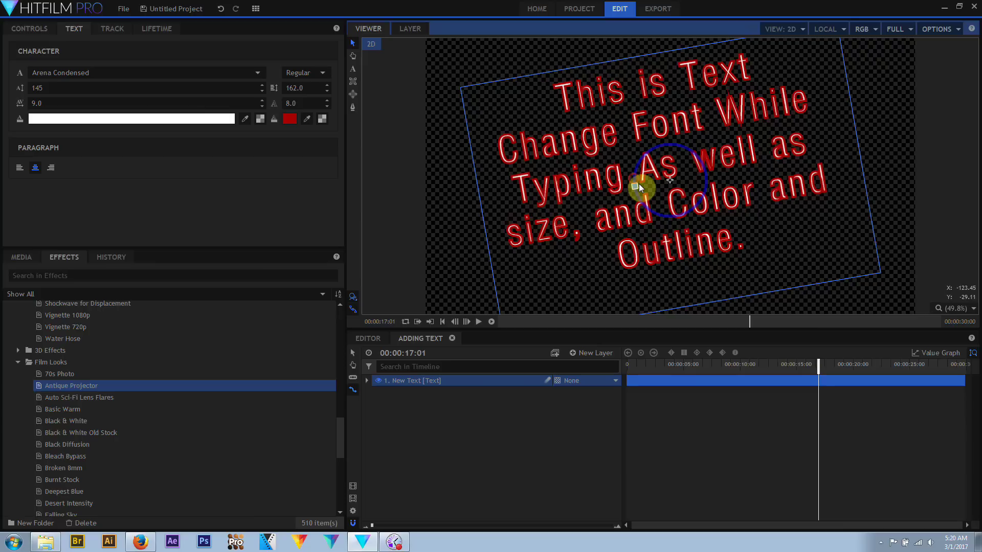
pyautogui.click(366, 381)
pyautogui.click(377, 392)
pyautogui.moveTo(610, 440); pyautogui.dragTo(593, 440)
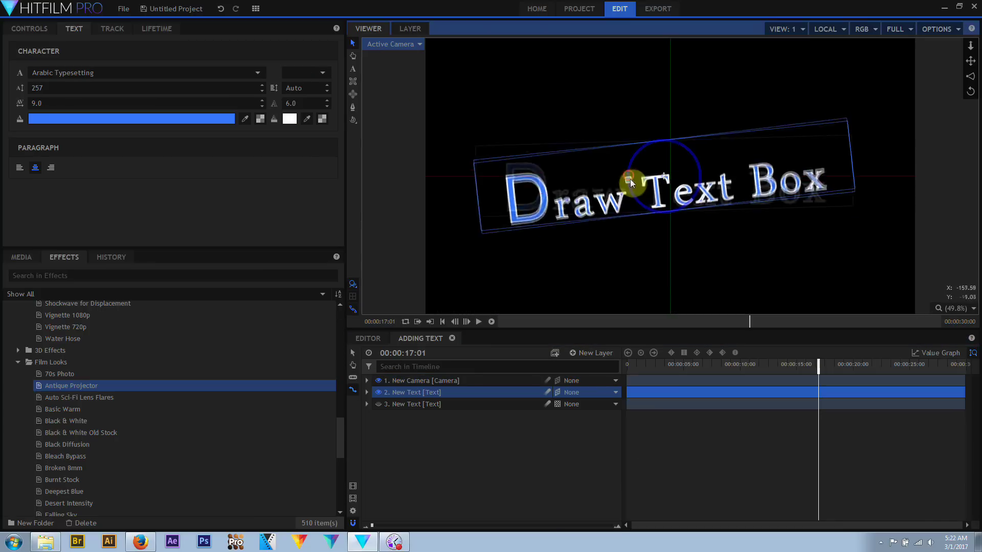
# Step: Rotate the 3D "Draw Text Box" text layer in space so it is seen at an angle in perspective
pyautogui.moveTo(630, 179)
pyautogui.mouseDown()
pyautogui.moveTo(661, 174)
pyautogui.moveTo(655, 148)
pyautogui.moveTo(629, 139)
pyautogui.moveTo(699, 182)
pyautogui.mouseUp()
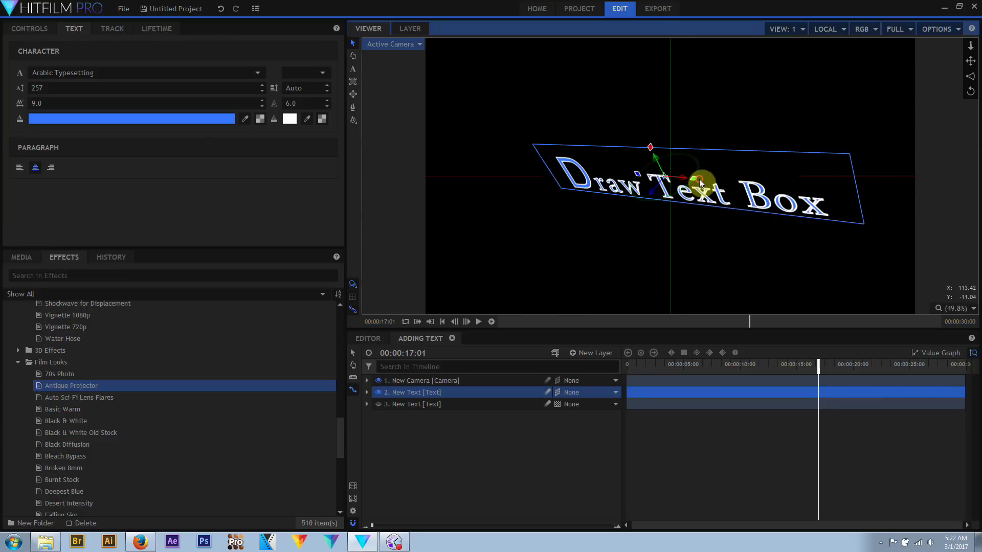
pyautogui.click(394, 542)
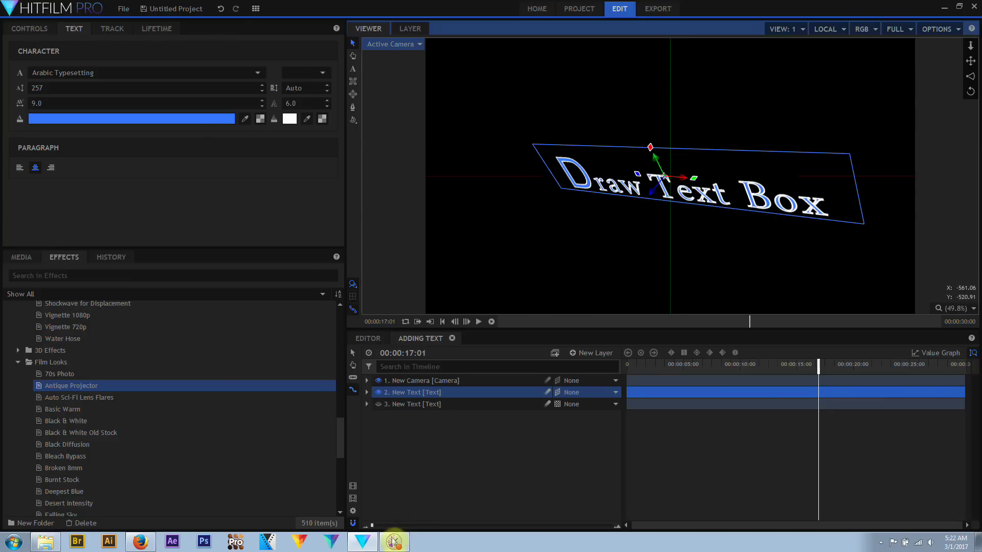
pyautogui.click(438, 453)
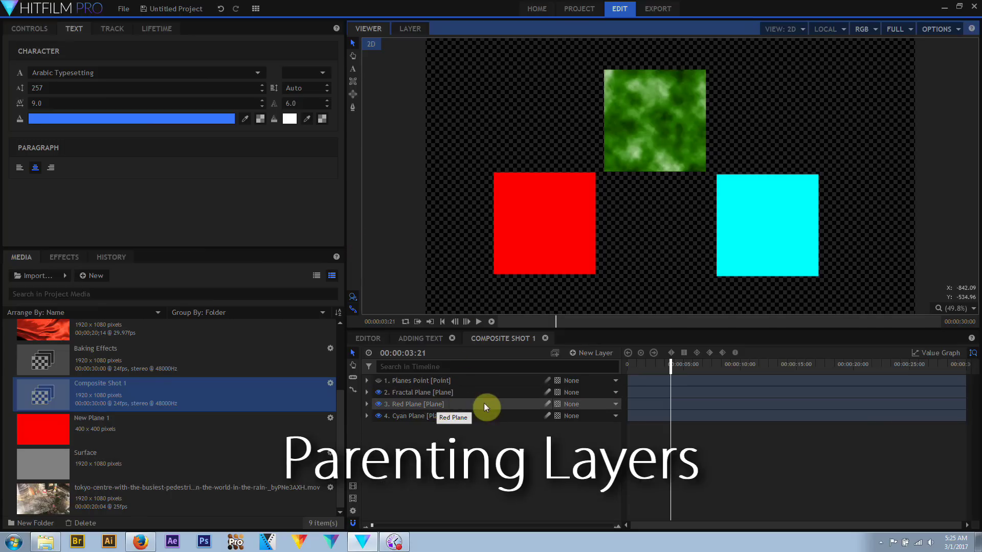
# Step: Parent the Red Plane layer to the Fractal Plane and shift the Fractal Plane slightly left
pyautogui.click(582, 404)
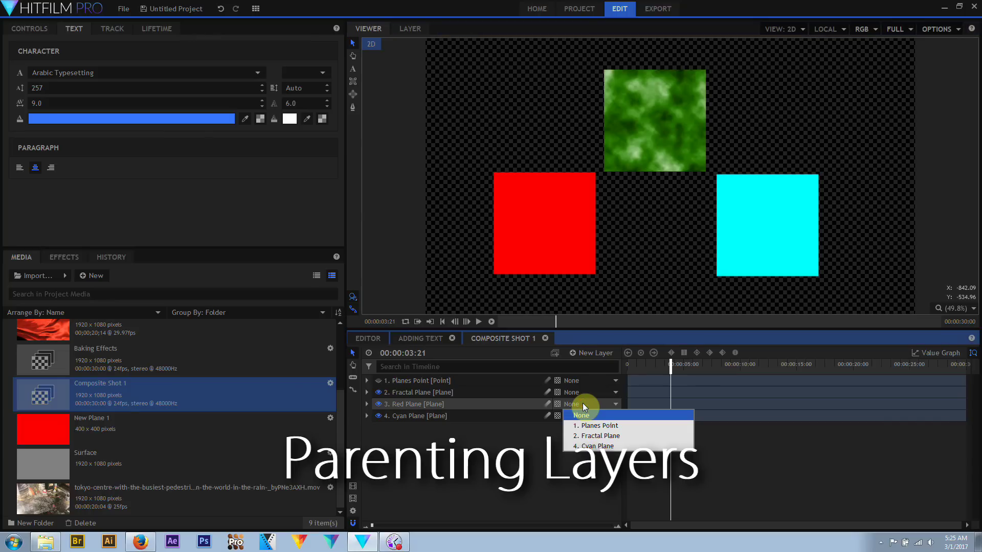
pyautogui.click(578, 436)
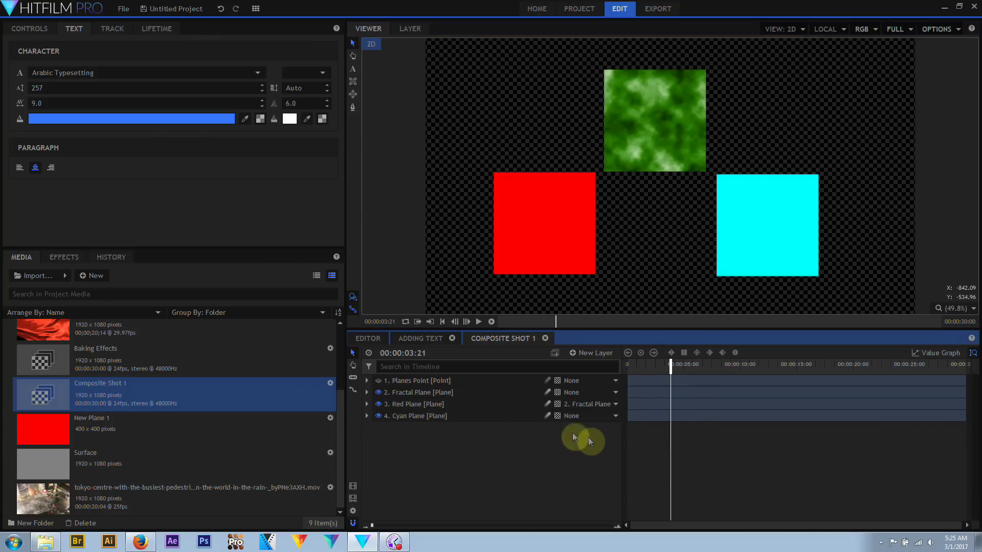
pyautogui.click(405, 392)
pyautogui.moveTo(686, 121); pyautogui.dragTo(668, 130)
# Step: Move the Red Plane right and down on its own, and move its parent Fractal Plane further left
pyautogui.keyDown('ctrl'); pyautogui.click(418, 405); pyautogui.keyUp('ctrl')
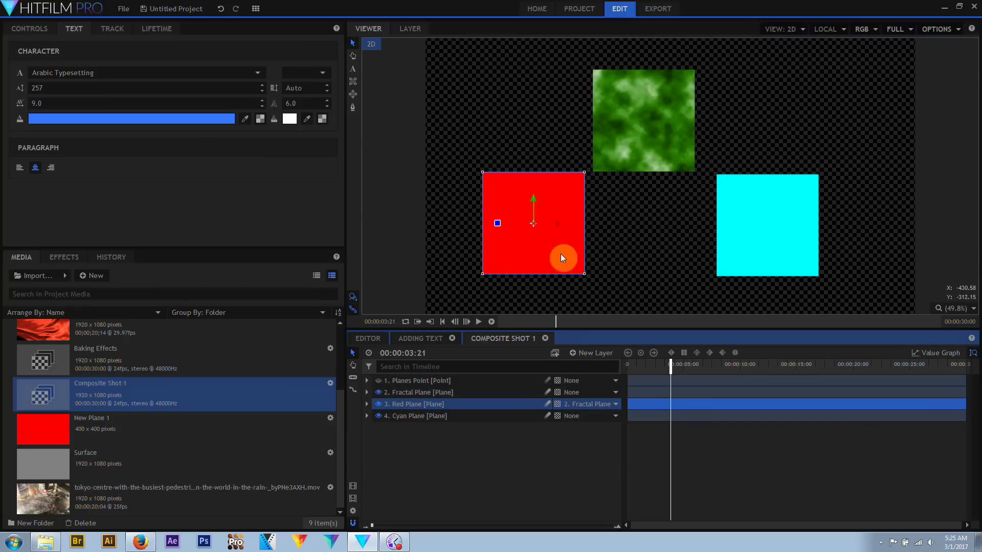
pyautogui.moveTo(560, 223); pyautogui.dragTo(613, 227)
pyautogui.click(419, 393)
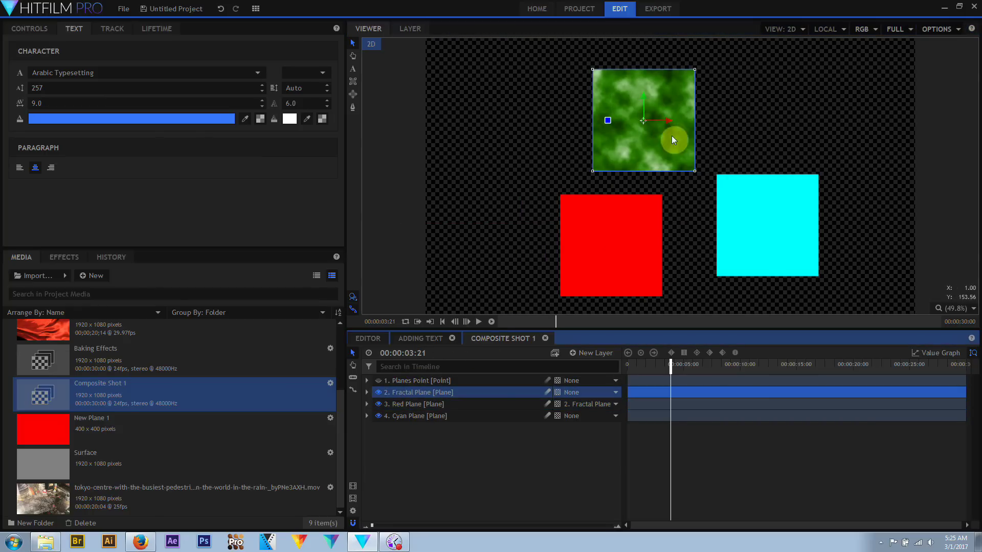
pyautogui.moveTo(669, 121); pyautogui.dragTo(625, 115)
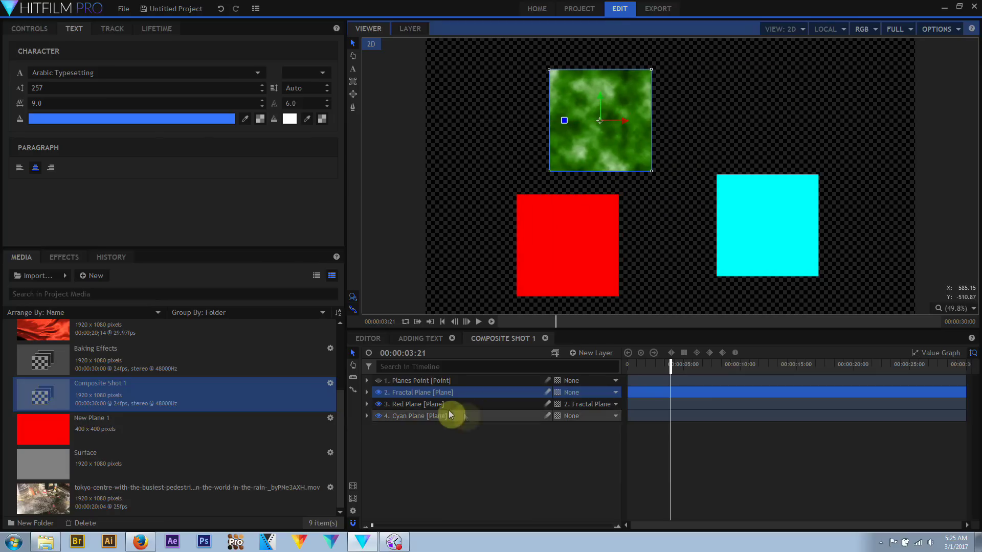
# Step: Parent the Cyan Plane layer to the Red Plane and nudge the Fractal Plane slightly left
pyautogui.click(576, 415)
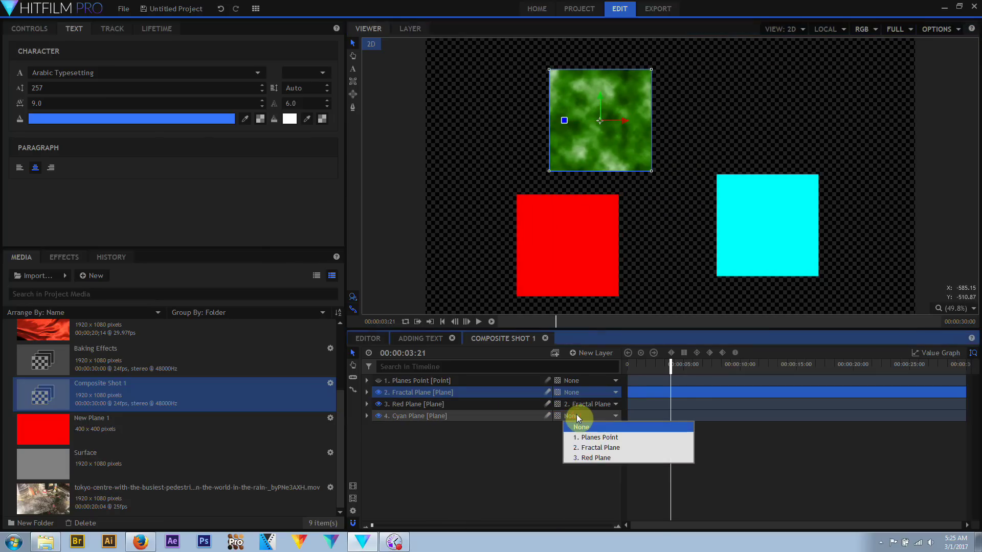
pyautogui.click(590, 458)
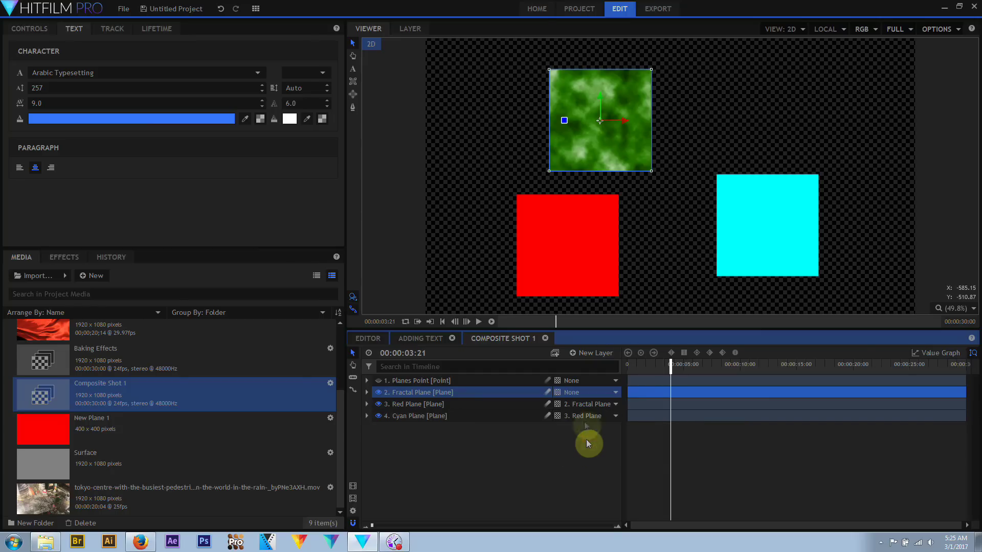
pyautogui.moveTo(626, 119)
pyautogui.mouseDown()
pyautogui.moveTo(688, 120)
pyautogui.moveTo(619, 118)
pyautogui.mouseUp()
# Step: Move the Red Plane up slightly, and move the Cyan Plane up and to the right on its own
pyautogui.click(424, 404)
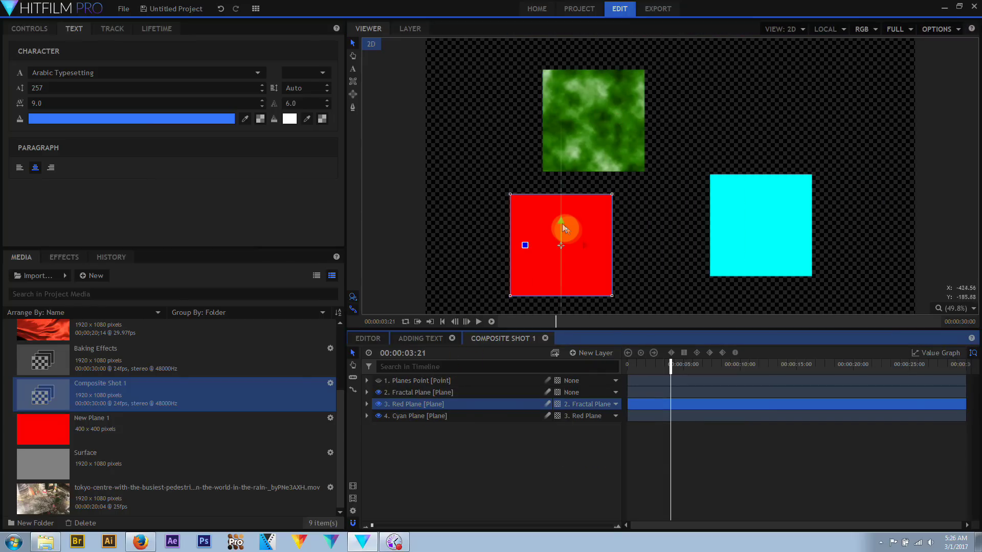
pyautogui.moveTo(563, 228); pyautogui.dragTo(578, 202)
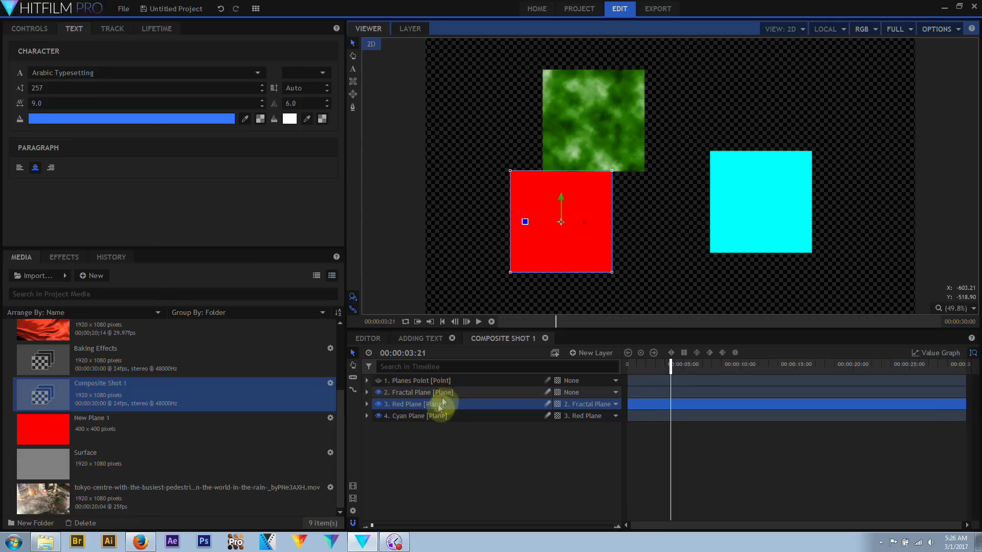
pyautogui.click(435, 416)
pyautogui.moveTo(782, 204); pyautogui.dragTo(803, 135)
# Step: Move the Red Plane right and down, and shift the Fractal Plane at the head of the parent chain left
pyautogui.click(433, 404)
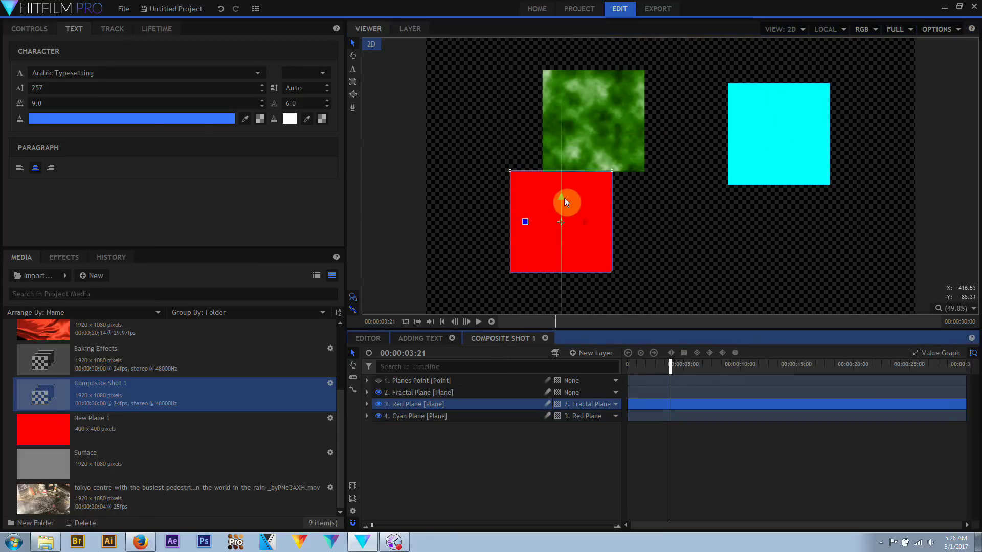
pyautogui.moveTo(565, 199); pyautogui.dragTo(650, 251)
pyautogui.click(410, 393)
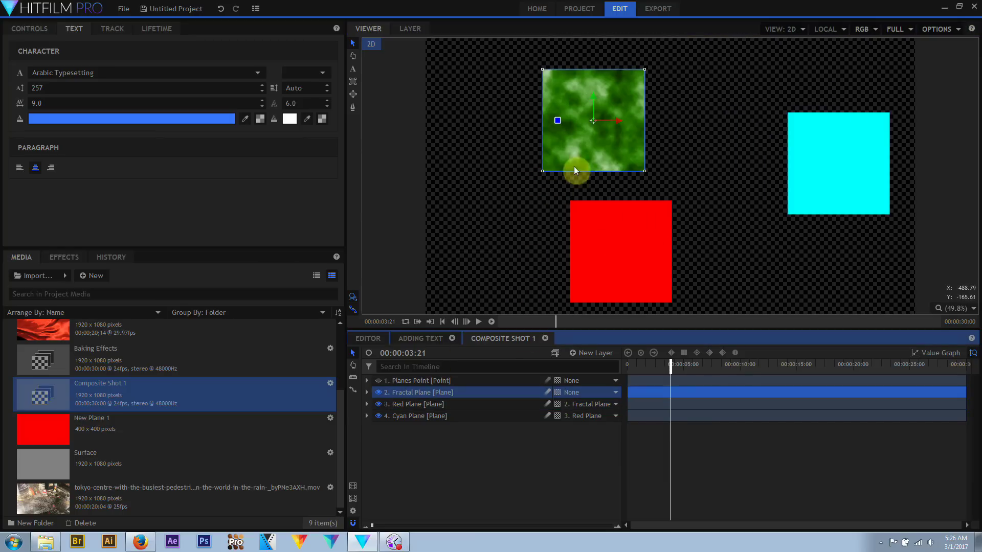
pyautogui.moveTo(616, 121); pyautogui.dragTo(571, 121)
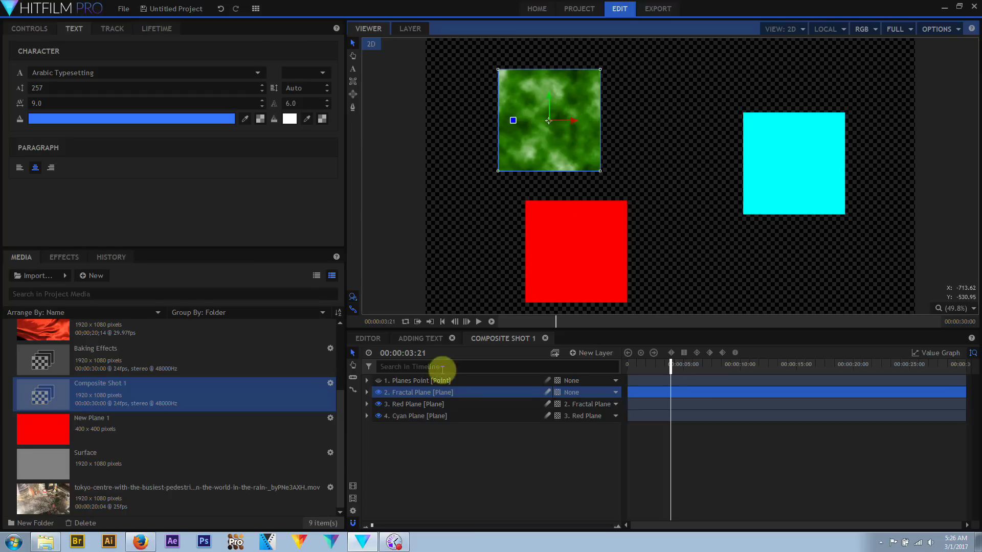
# Step: Parent the Fractal Plane to the Planes Point, and move the point slightly right and rotate it about half a turn
pyautogui.click(431, 381)
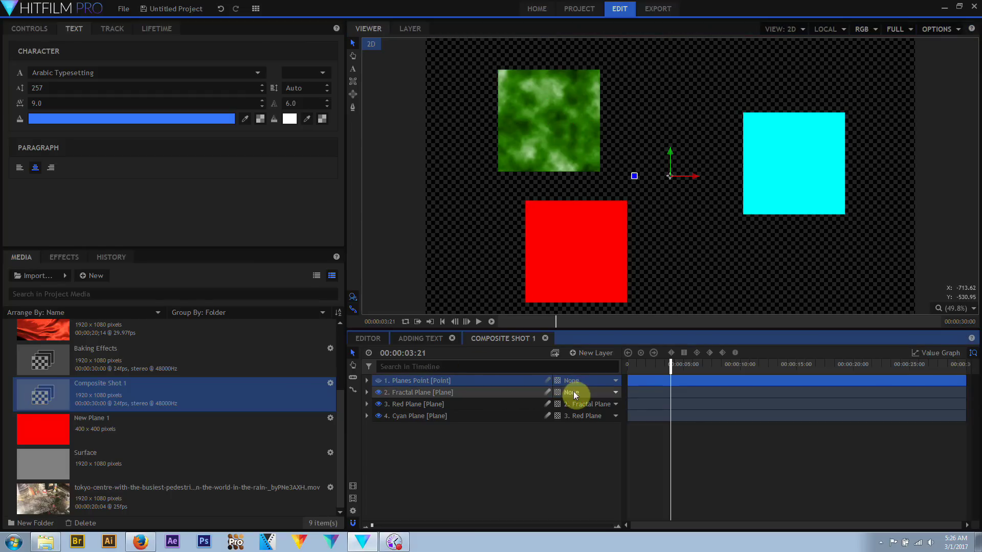
pyautogui.click(574, 394)
pyautogui.click(592, 417)
pyautogui.click(432, 379)
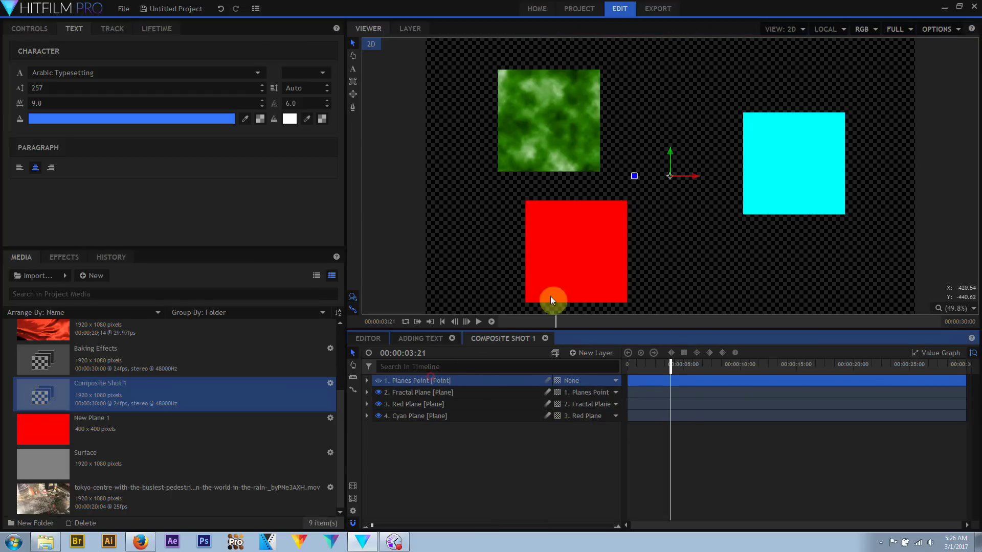
pyautogui.moveTo(692, 175); pyautogui.dragTo(723, 182)
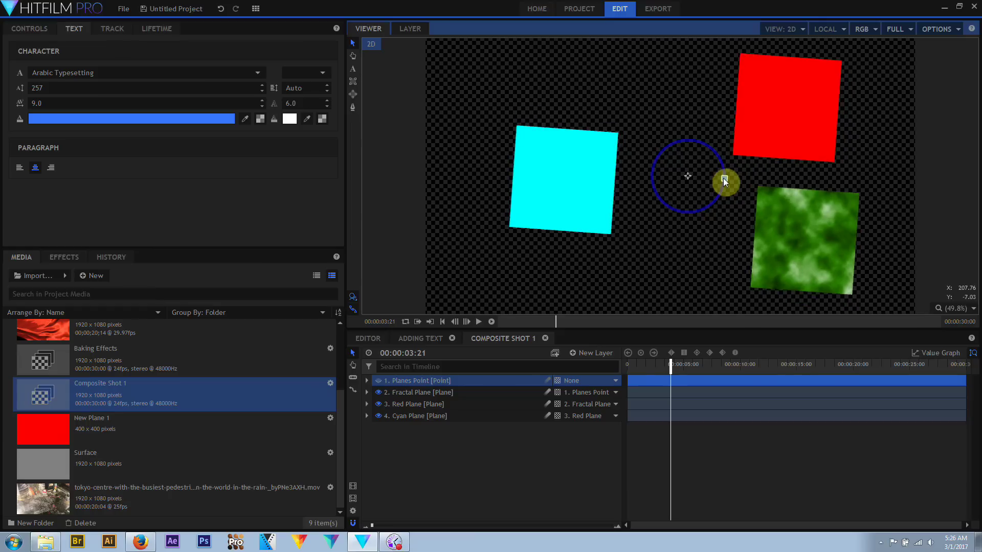
# Step: Rotate the Fractal Plane and Red Plane slightly, and turn the Cyan Plane until it stands as a diamond
pyautogui.click(429, 393)
pyautogui.moveTo(840, 242); pyautogui.dragTo(876, 234)
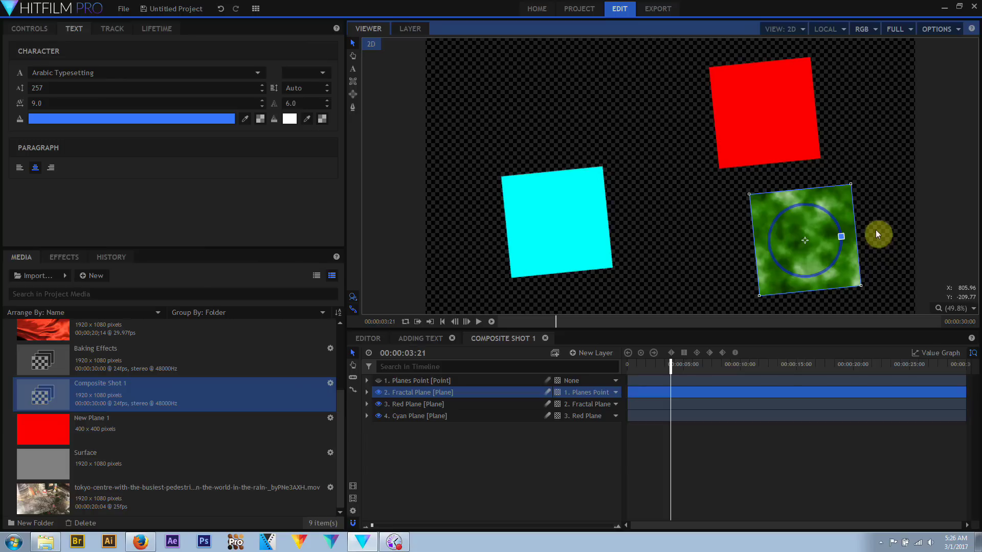
pyautogui.click(443, 404)
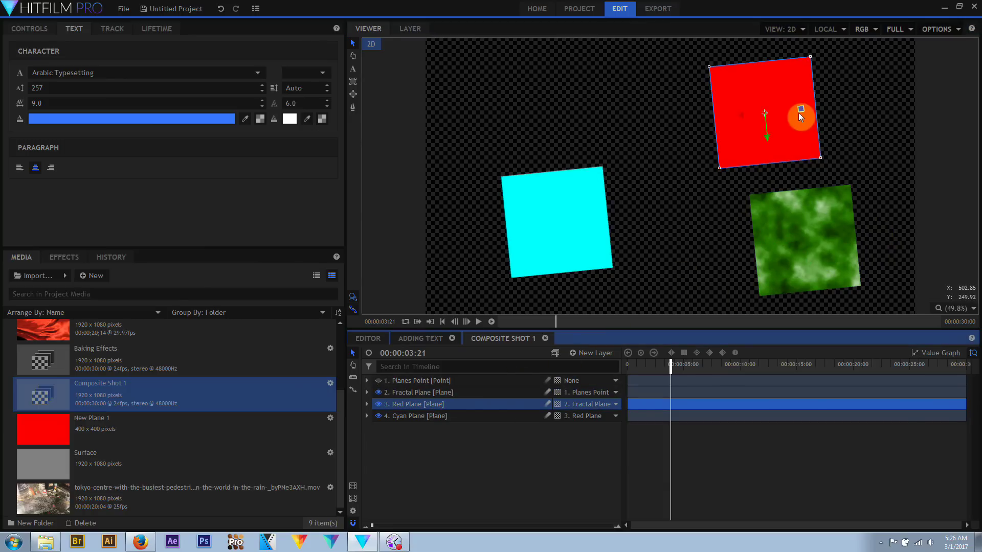
pyautogui.moveTo(801, 117); pyautogui.dragTo(826, 116)
pyautogui.click(431, 415)
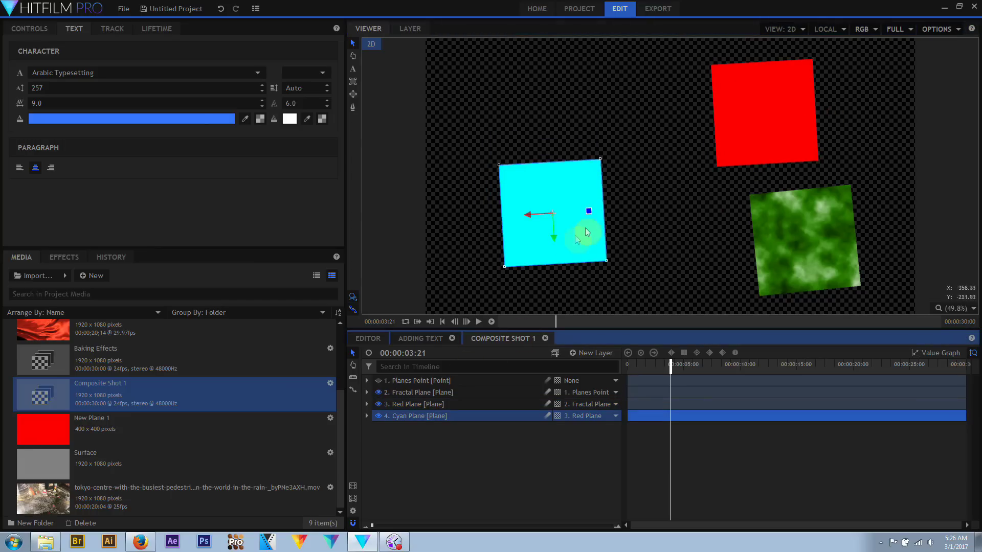
pyautogui.moveTo(589, 211); pyautogui.dragTo(517, 183)
# Step: Rotate the Red Plane clockwise and its parent Fractal Plane counter-clockwise
pyautogui.click(415, 403)
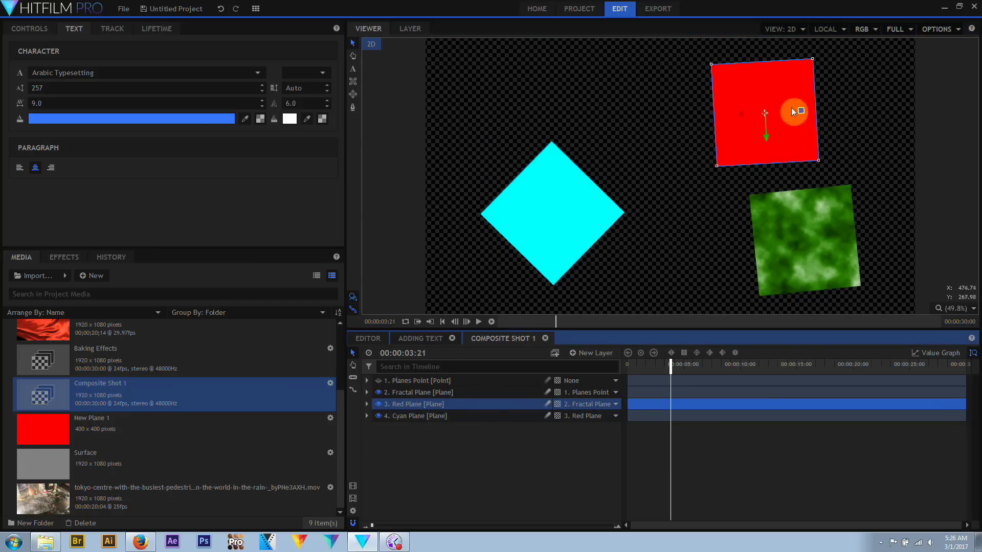
pyautogui.moveTo(793, 112); pyautogui.dragTo(800, 124)
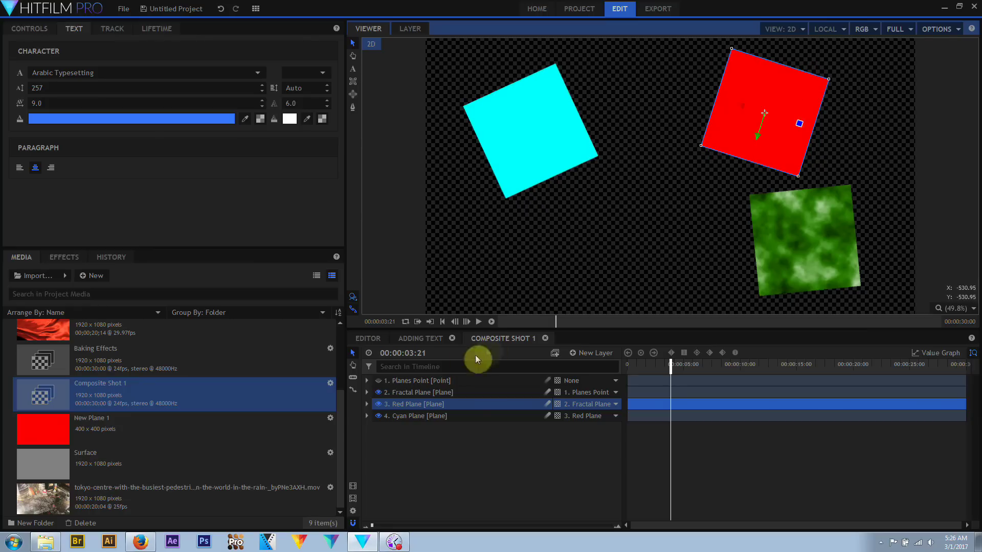
pyautogui.click(420, 392)
pyautogui.moveTo(835, 243); pyautogui.dragTo(837, 227)
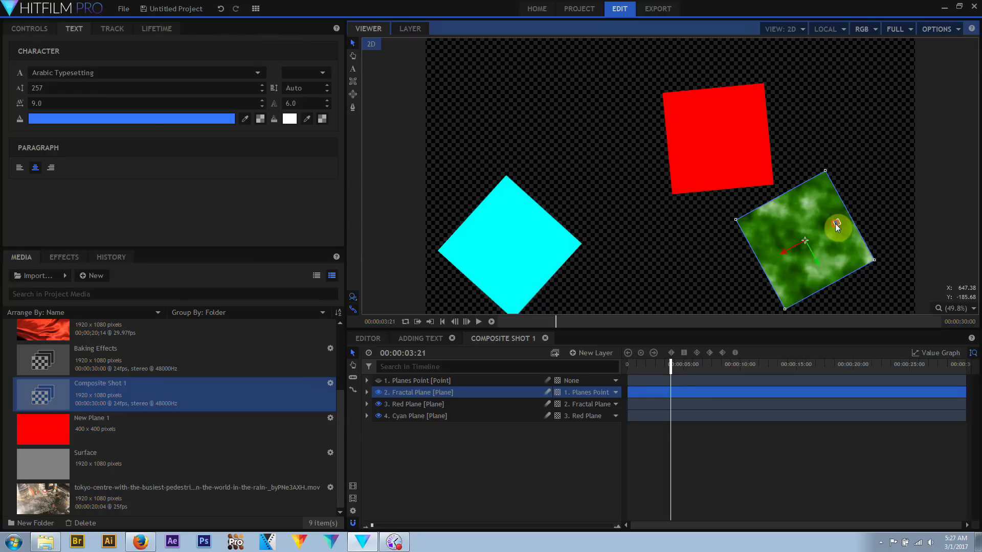
# Step: Move the Fractal Plane up, and rotate the Planes Point to swing the whole parent chain around it
pyautogui.moveTo(813, 262); pyautogui.dragTo(792, 215)
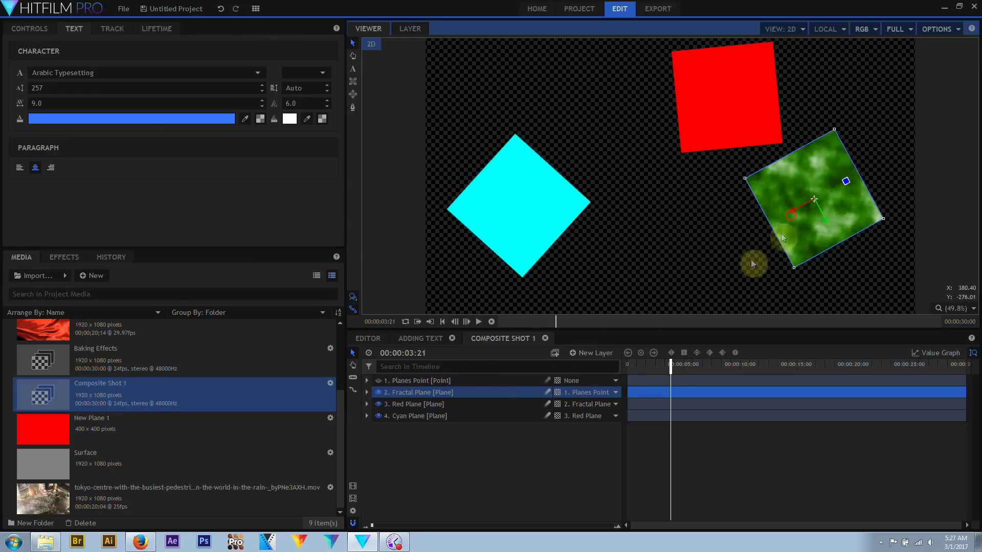
pyautogui.click(420, 382)
pyautogui.moveTo(726, 180); pyautogui.dragTo(640, 148)
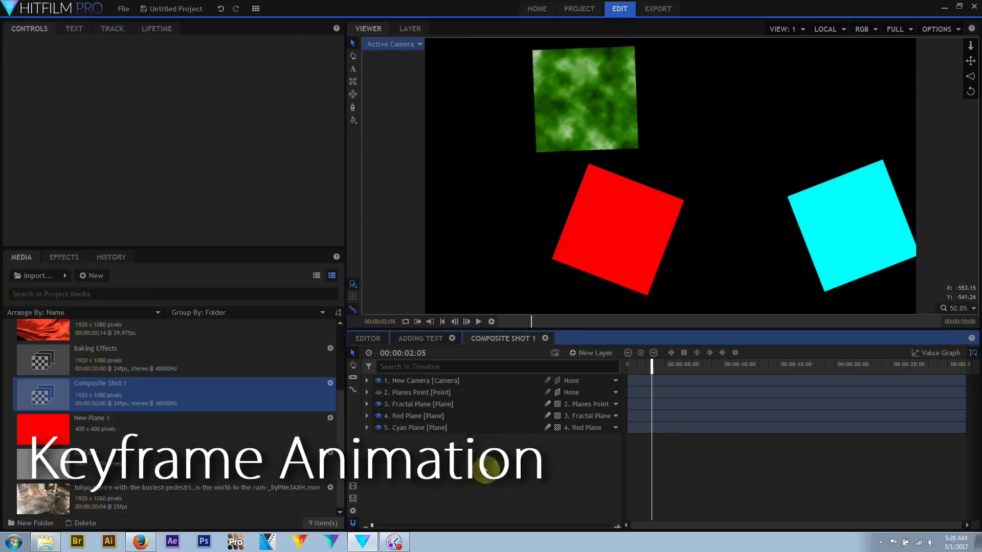
# Step: Enable Position keyframing for the Planes Point at 00:00:02:05 and move it up to about 105.4, 59.2 at 00:00:07:02
pyautogui.click(416, 397)
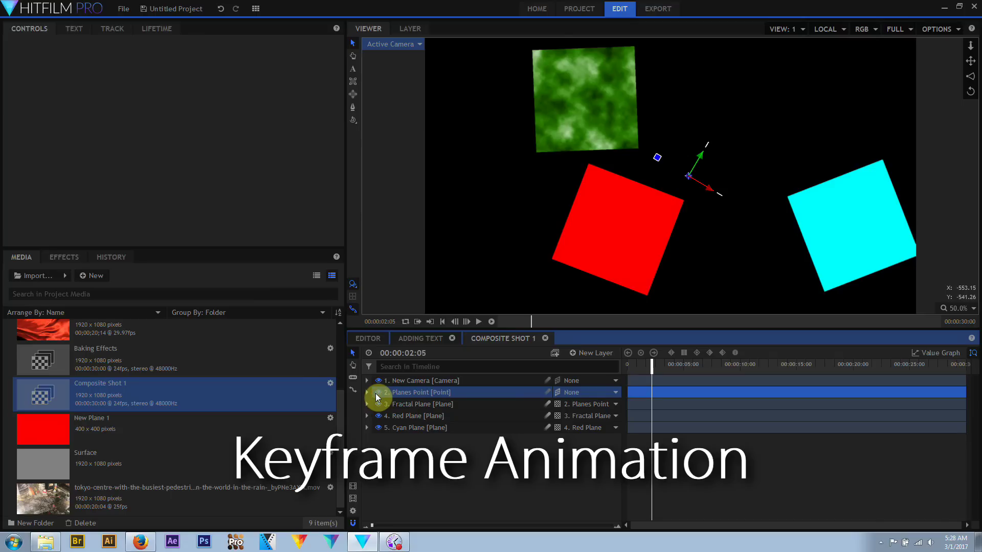
pyautogui.click(406, 382)
pyautogui.click(410, 396)
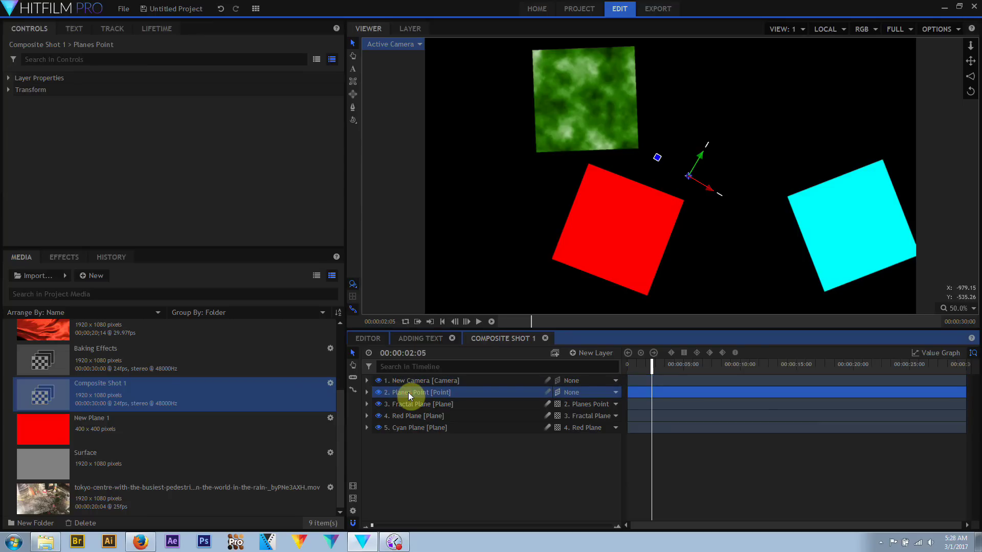
pyautogui.click(8, 90)
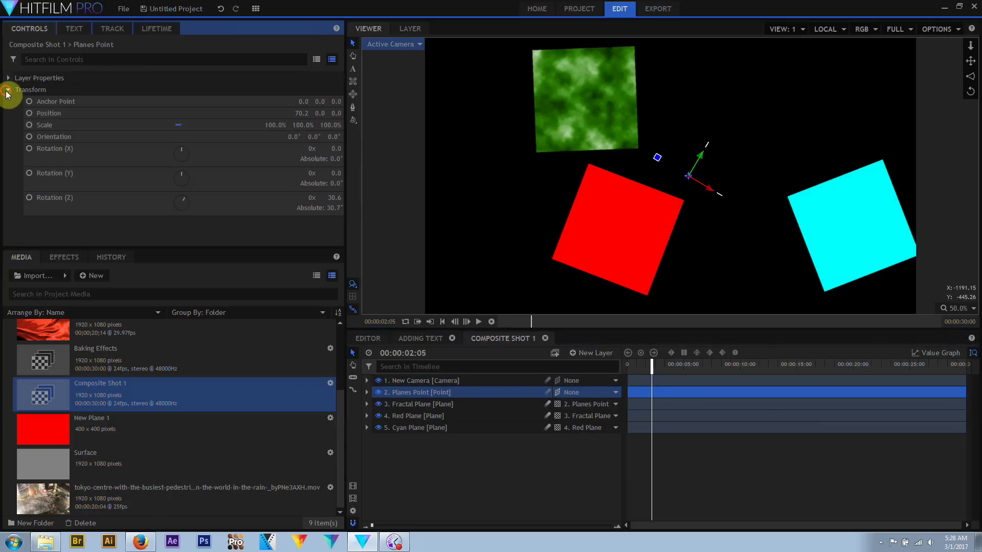
pyautogui.click(29, 113)
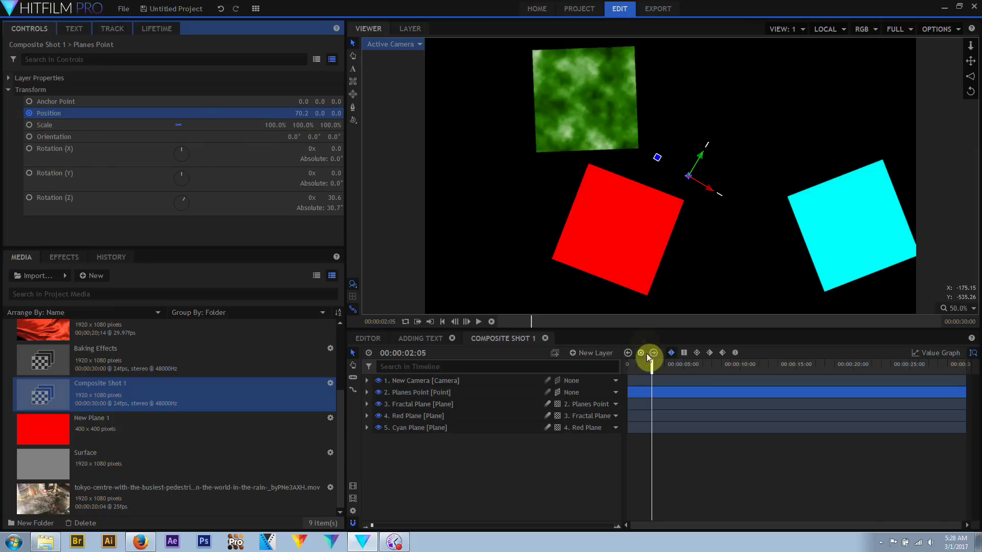
pyautogui.moveTo(653, 367); pyautogui.dragTo(707, 364)
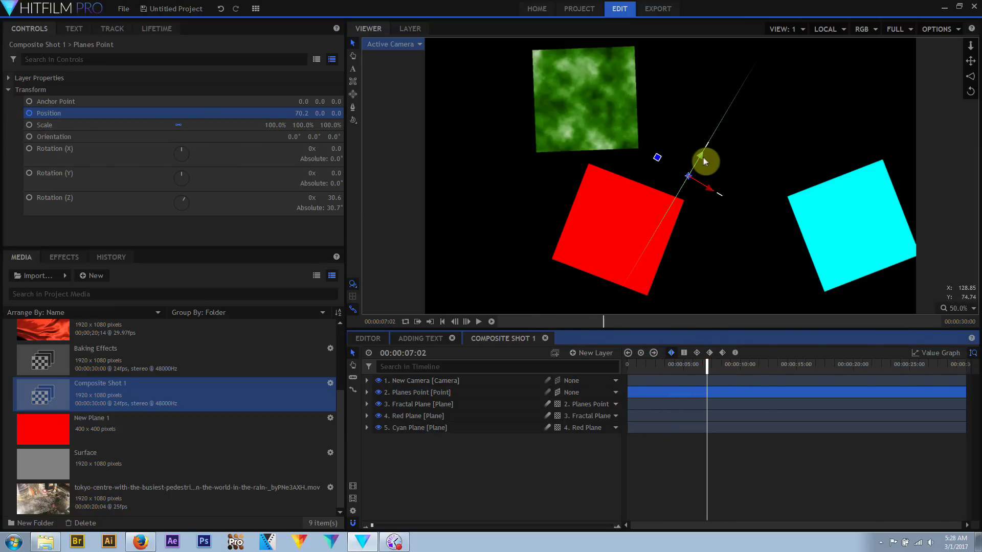
pyautogui.moveTo(705, 162); pyautogui.dragTo(720, 145)
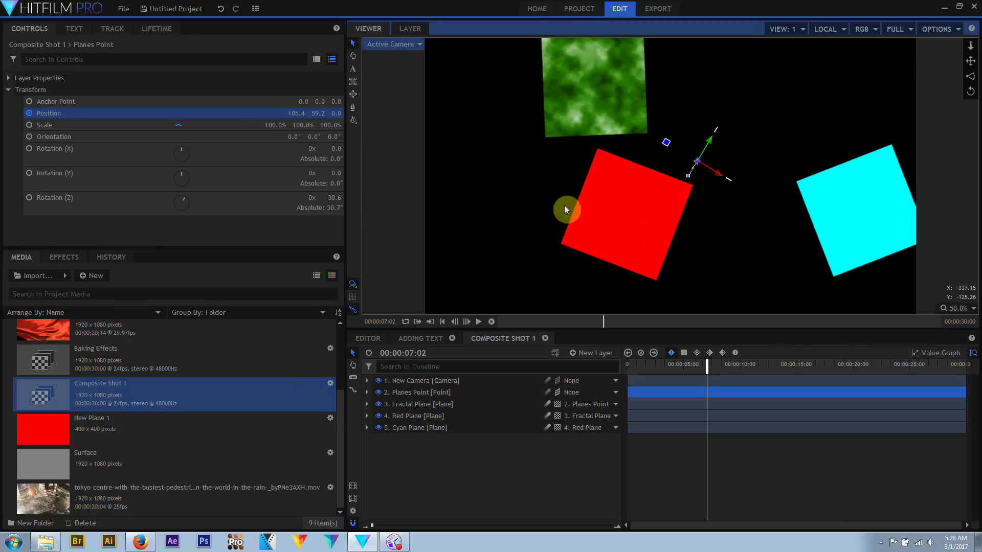
# Step: Start Rotation (X) keyframing at 00:00:07:02, and at 00:00:11:21 set the Planes Point's Position to about 22, -81.2 and Rotation (X) to 158°
pyautogui.click(30, 151)
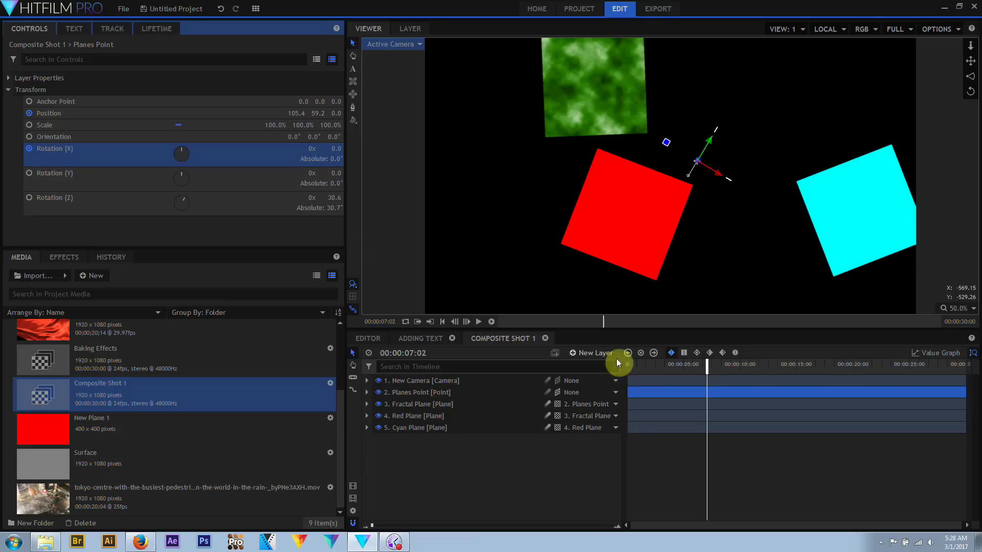
pyautogui.click(761, 366)
pyautogui.moveTo(715, 143); pyautogui.dragTo(696, 176)
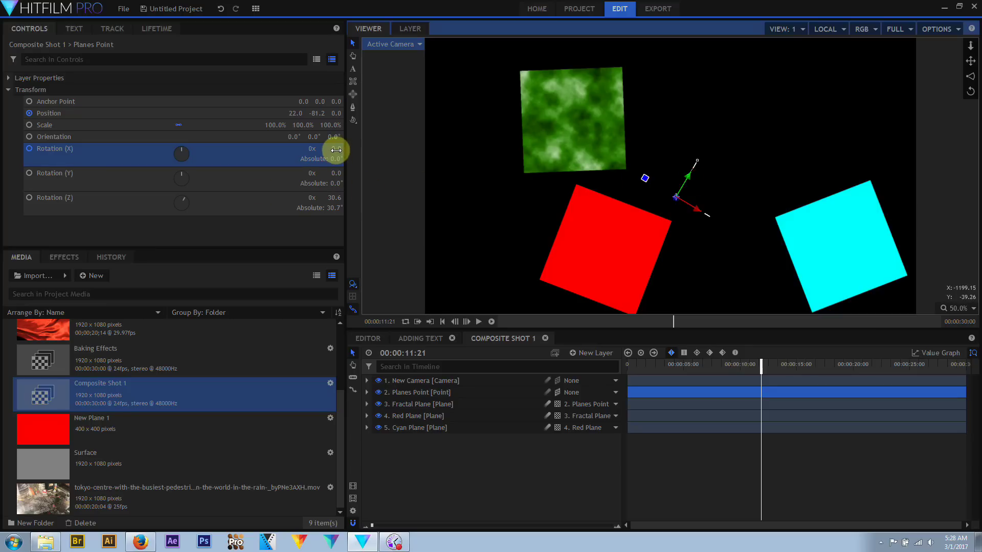
pyautogui.moveTo(336, 150); pyautogui.dragTo(416, 149)
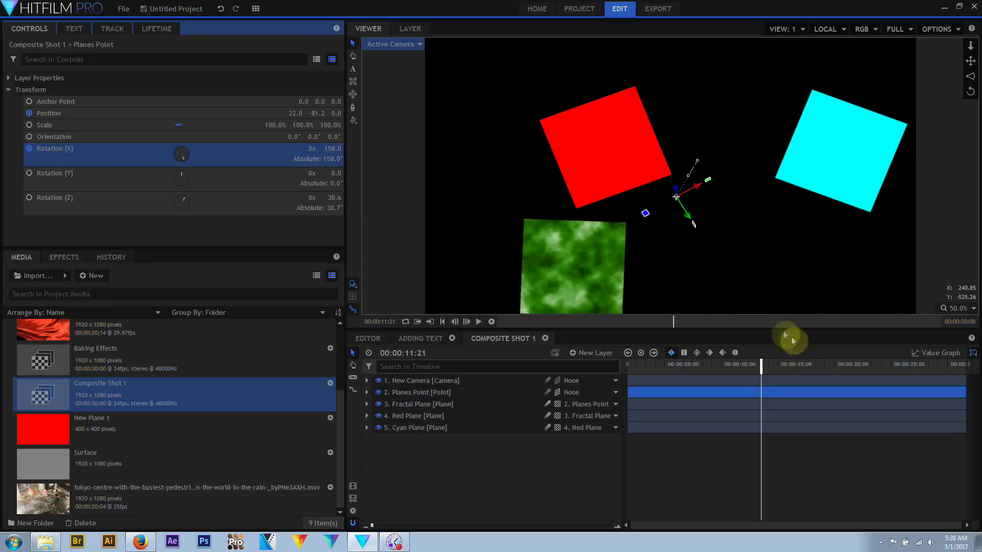
# Step: At 00:00:17:04, move the Planes Point to about -73.5, 68, 60.3 and set its Rotation (X) to 28°
pyautogui.click(820, 364)
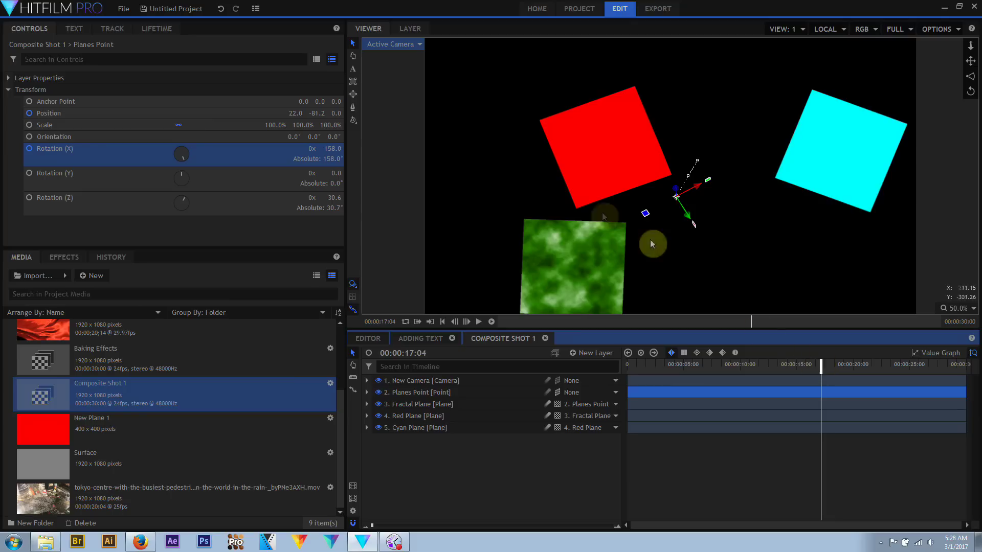
pyautogui.moveTo(689, 216); pyautogui.dragTo(648, 181)
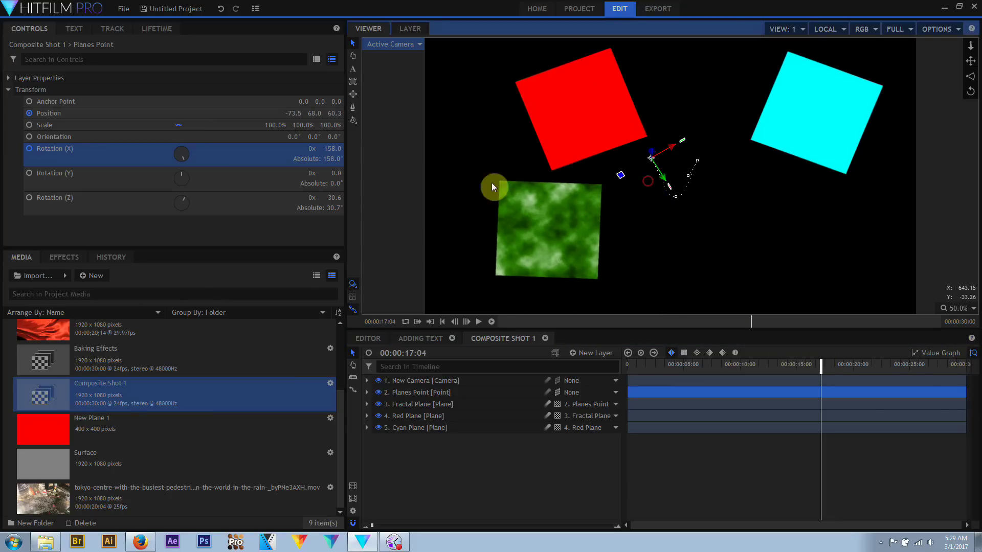
pyautogui.moveTo(334, 149); pyautogui.dragTo(273, 149)
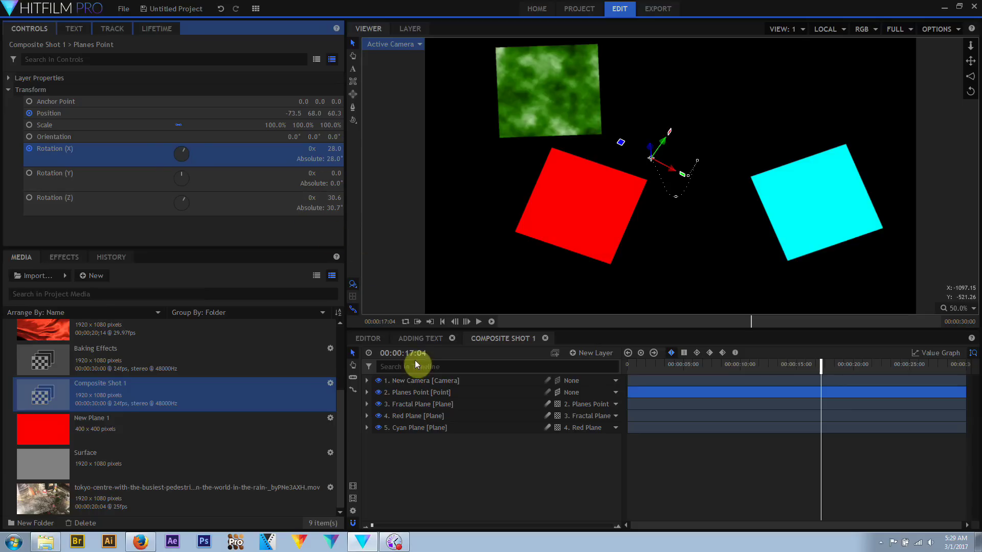
# Step: Reveal the Planes Point's transform keyframes in the timeline and step through those of Rotation (X) and Position
pyautogui.click(367, 392)
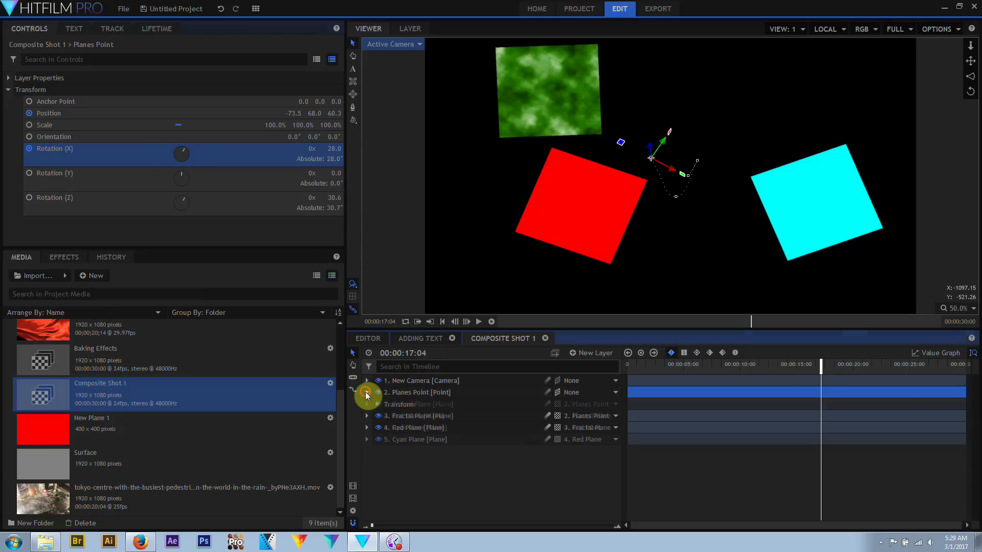
pyautogui.click(376, 404)
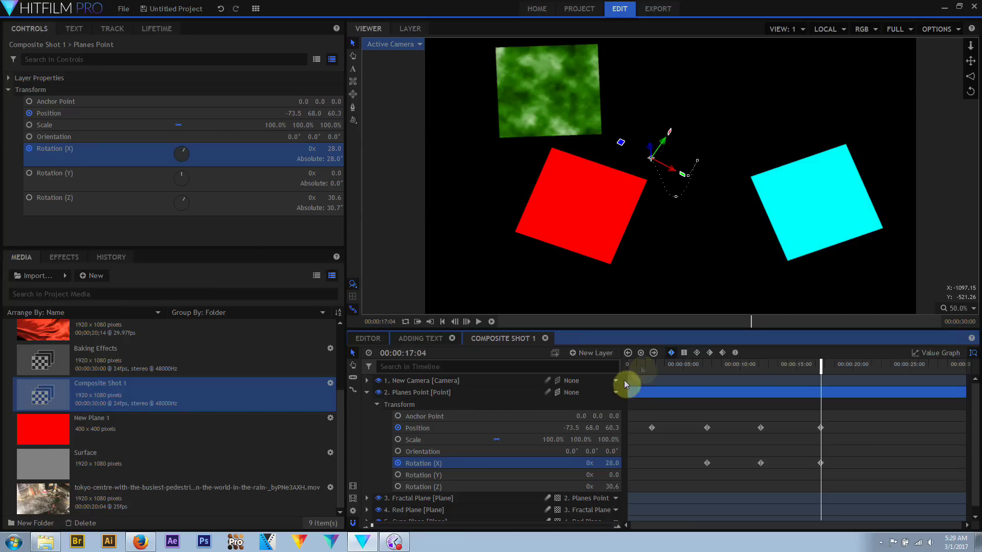
pyautogui.click(629, 353)
pyautogui.click(628, 353)
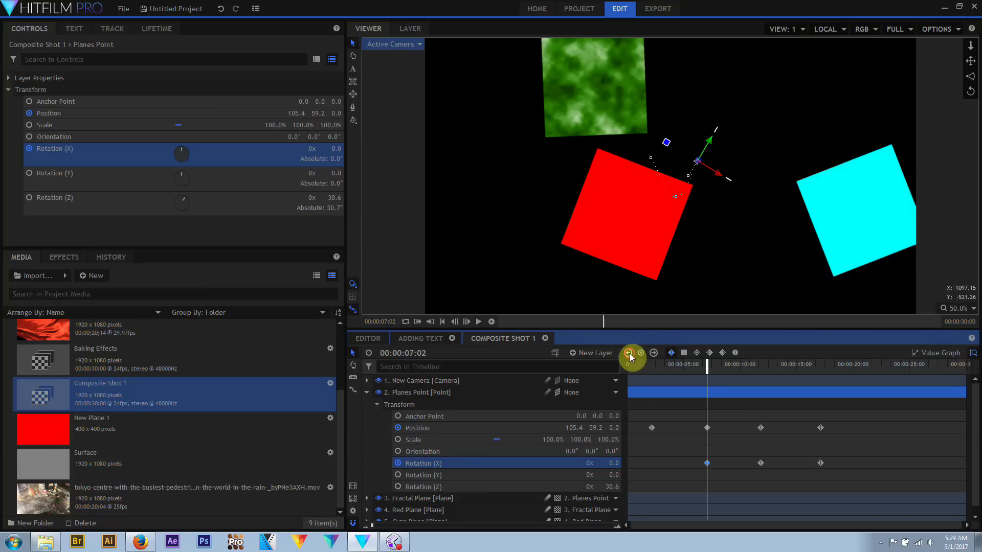
pyautogui.click(425, 429)
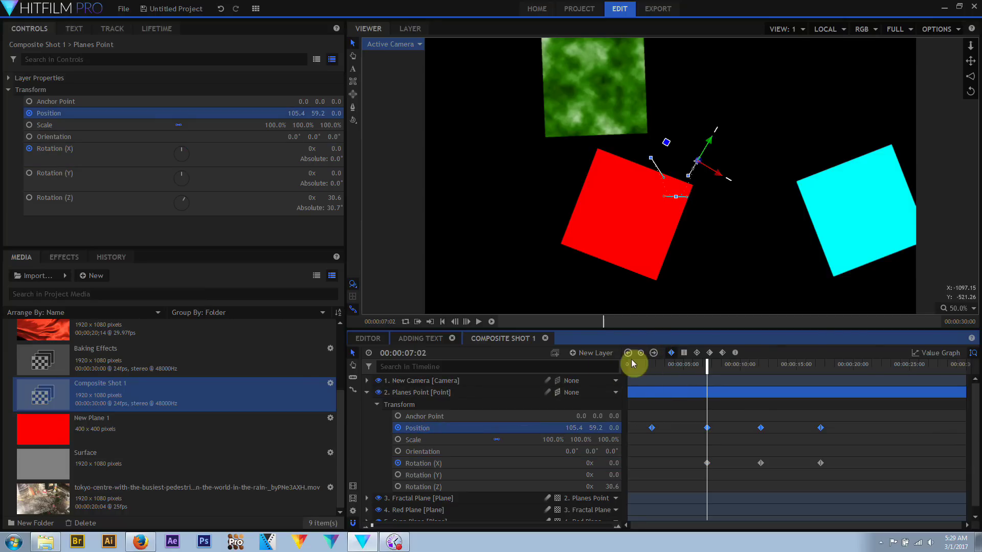
pyautogui.click(629, 354)
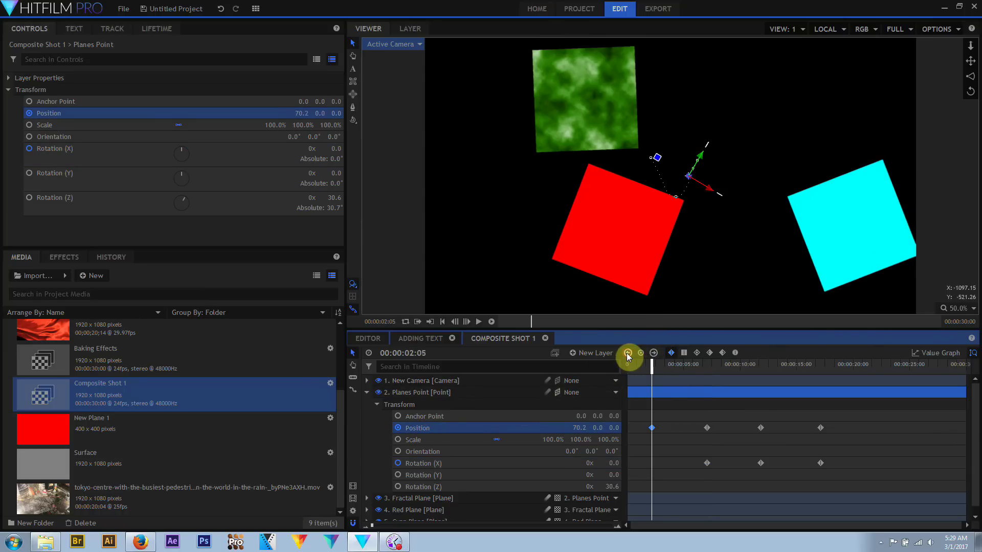
pyautogui.click(654, 353)
pyautogui.click(654, 353)
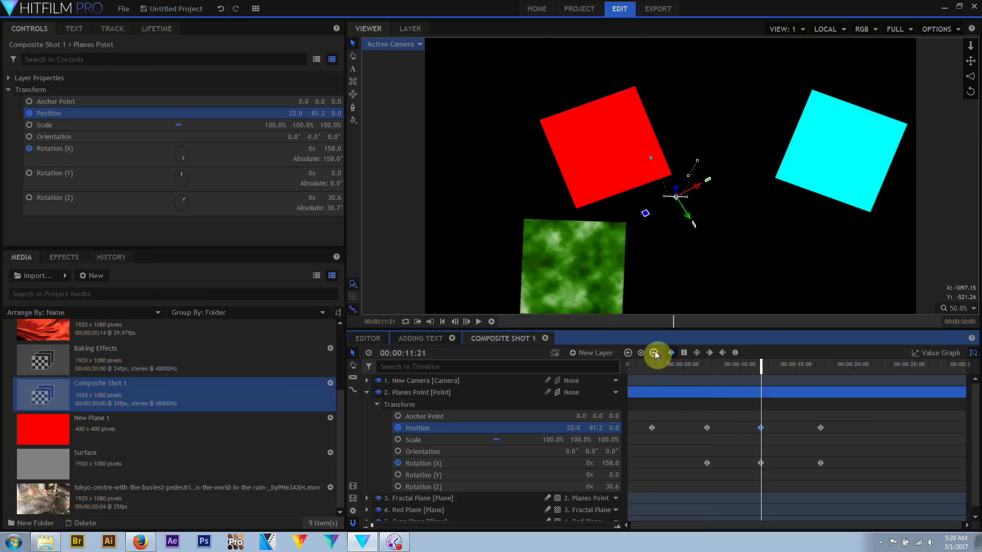
pyautogui.click(654, 353)
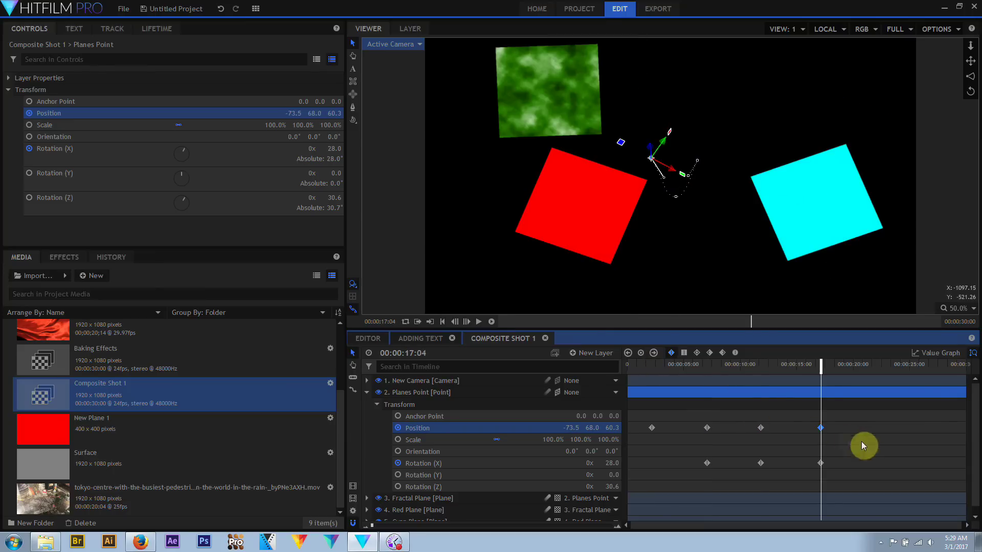
# Step: Set all Position keyframes to smooth interpolation, and all Rotation (X) keyframes to manual Bezier in the value graph
pyautogui.moveTo(848, 426); pyautogui.dragTo(646, 438)
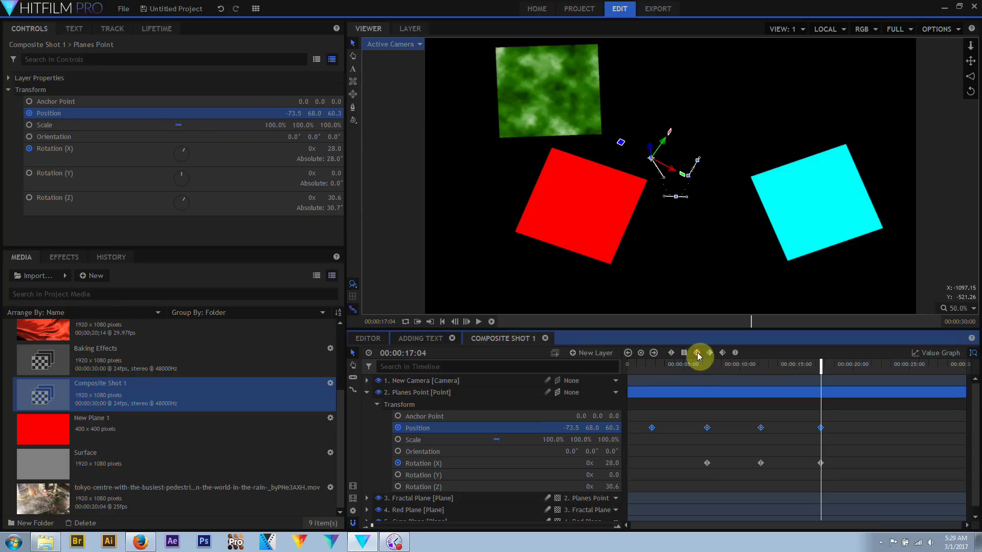
pyautogui.moveTo(840, 463); pyautogui.dragTo(698, 473)
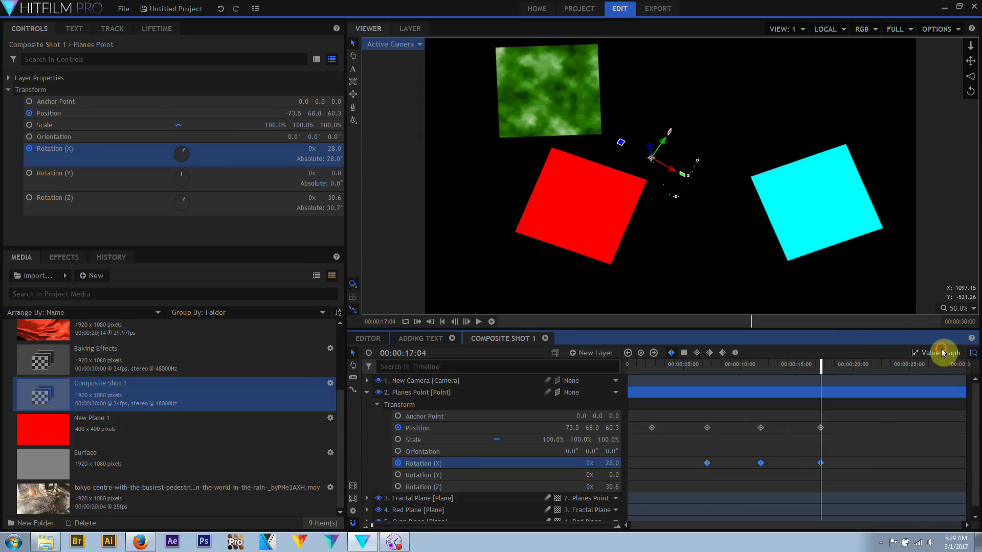
pyautogui.click(941, 353)
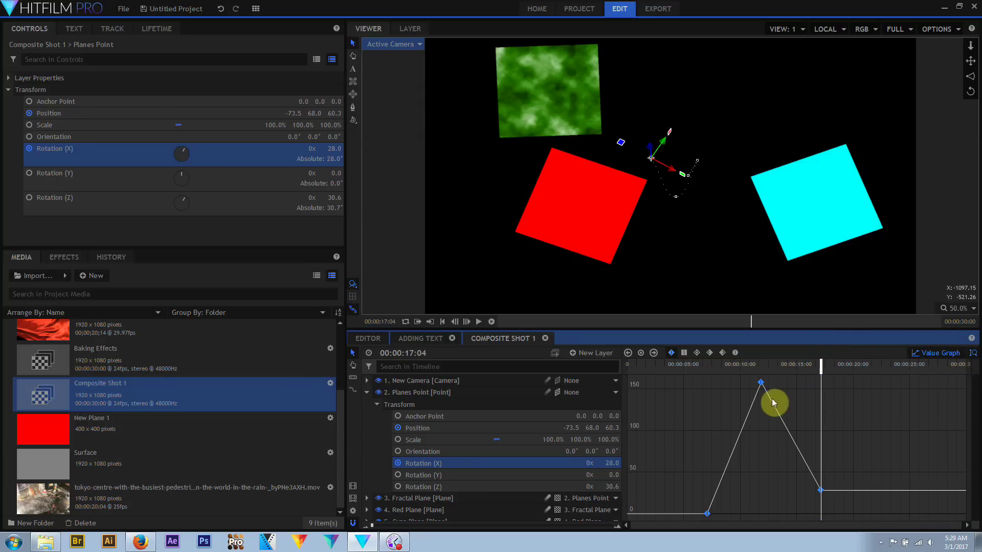
pyautogui.click(735, 355)
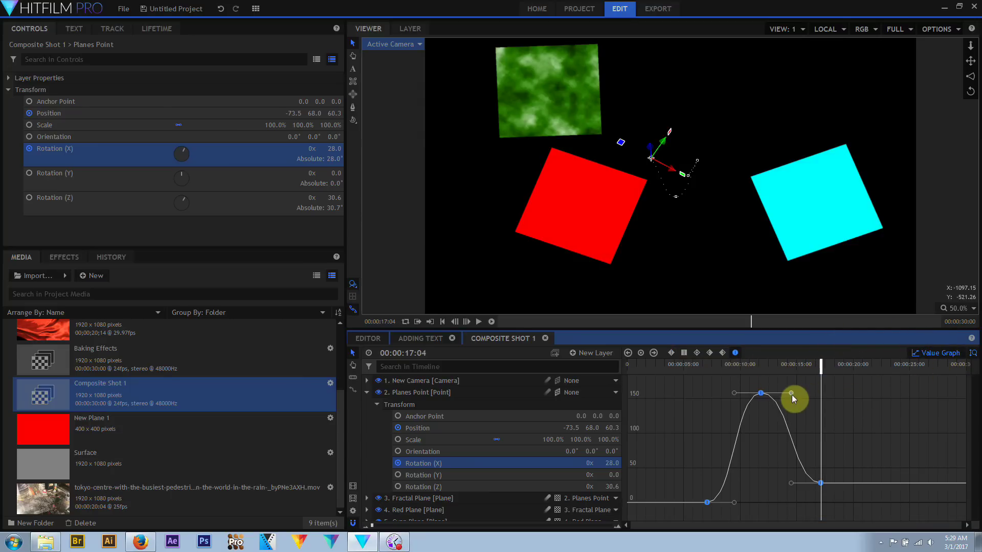
# Step: Pull the outgoing Bezier handle of the peak Rotation (X) keyframe steeply downward so the curve drops fast and levels off
pyautogui.moveTo(793, 395); pyautogui.dragTo(823, 394)
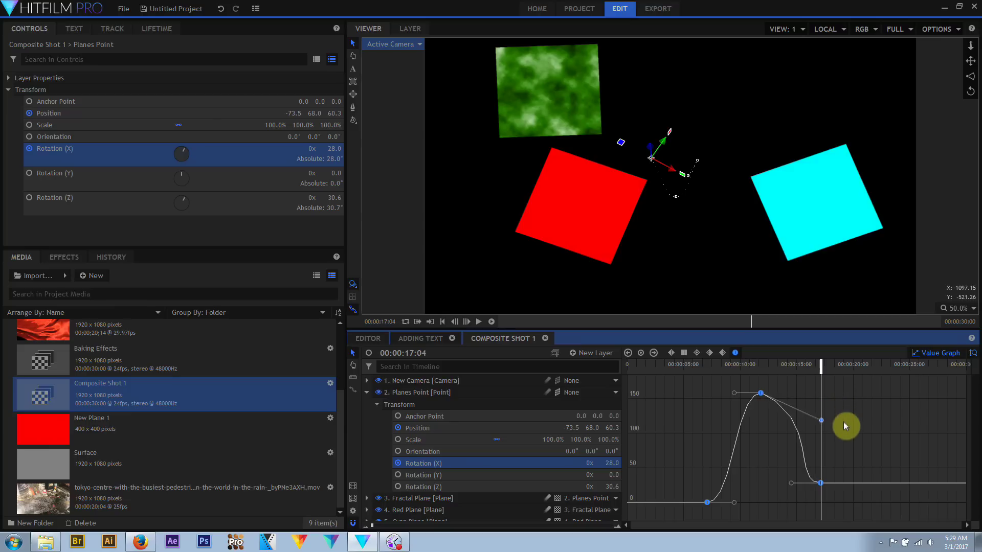
pyautogui.moveTo(845, 426); pyautogui.dragTo(767, 481)
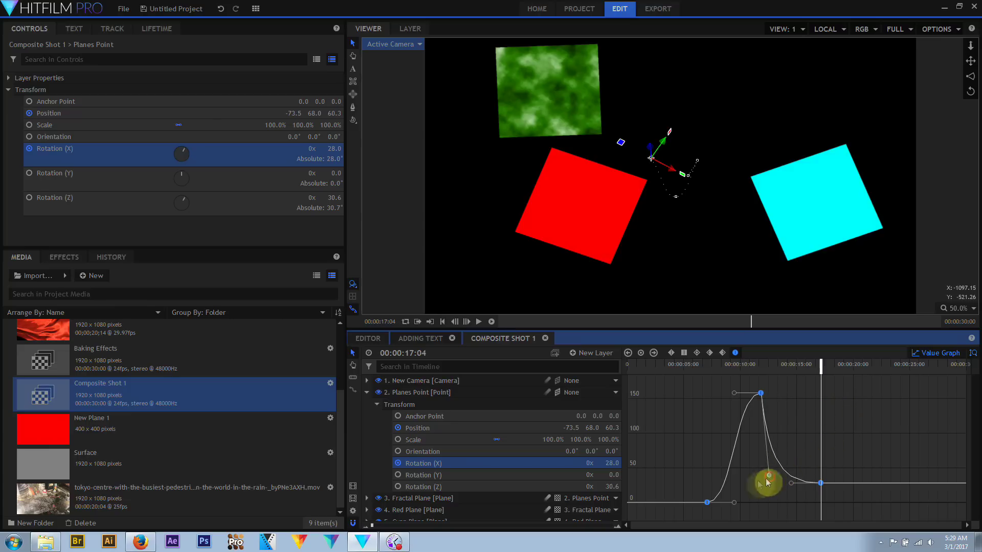
pyautogui.click(732, 511)
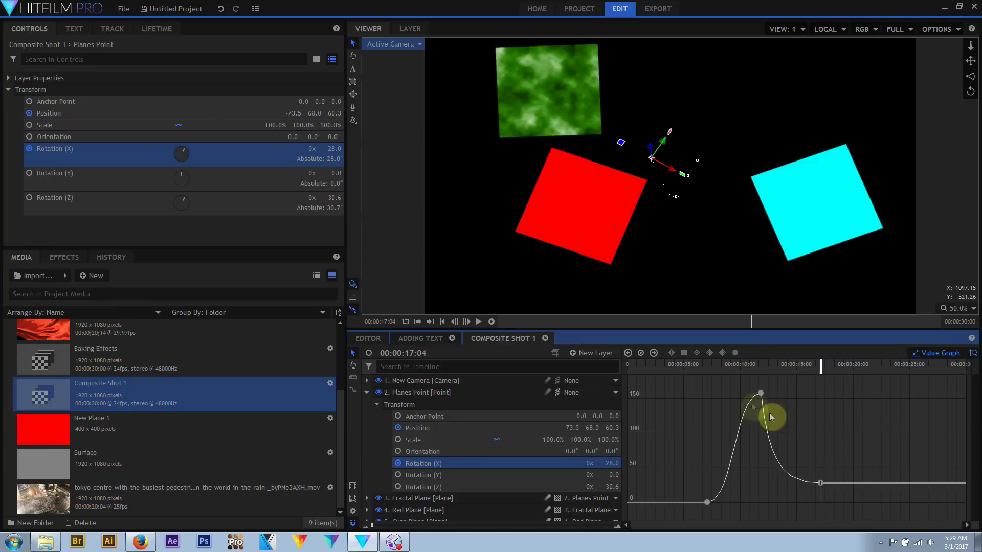
# Step: Keyframe the Fractal Noise Seed on the Fractal Plane from near the timeline's start, and play back the finished animation
pyautogui.click(365, 392)
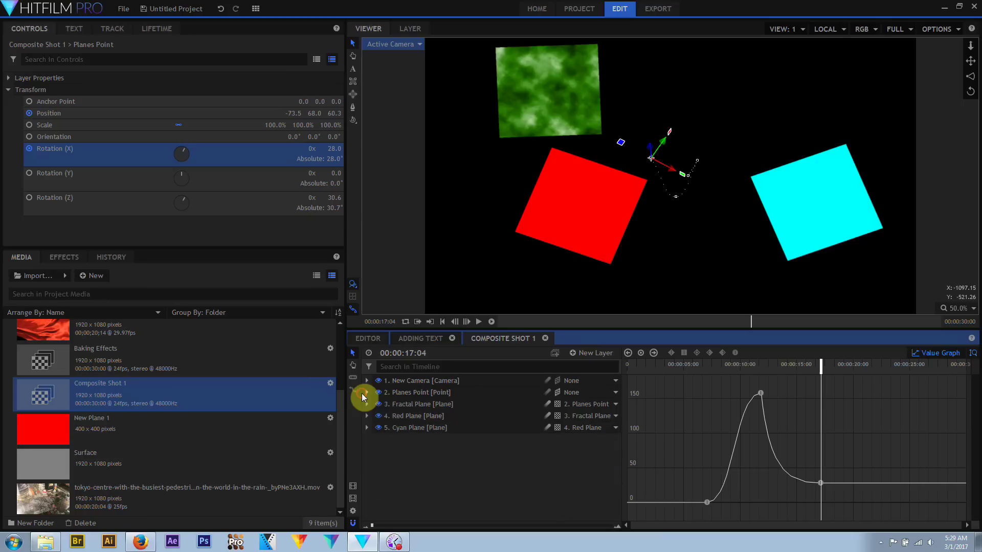
pyautogui.click(416, 404)
pyautogui.click(8, 101)
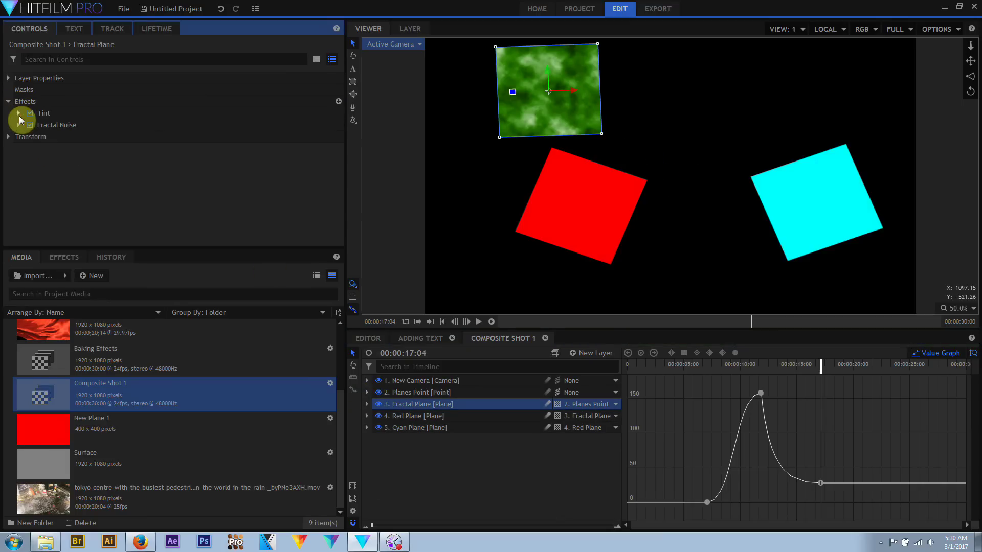
pyautogui.click(19, 124)
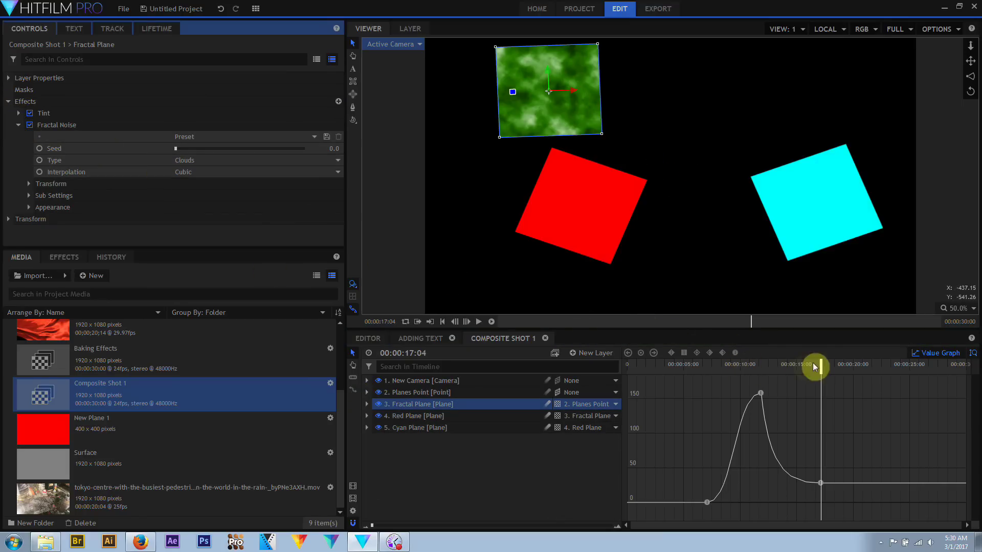
pyautogui.moveTo(814, 366); pyautogui.dragTo(635, 369)
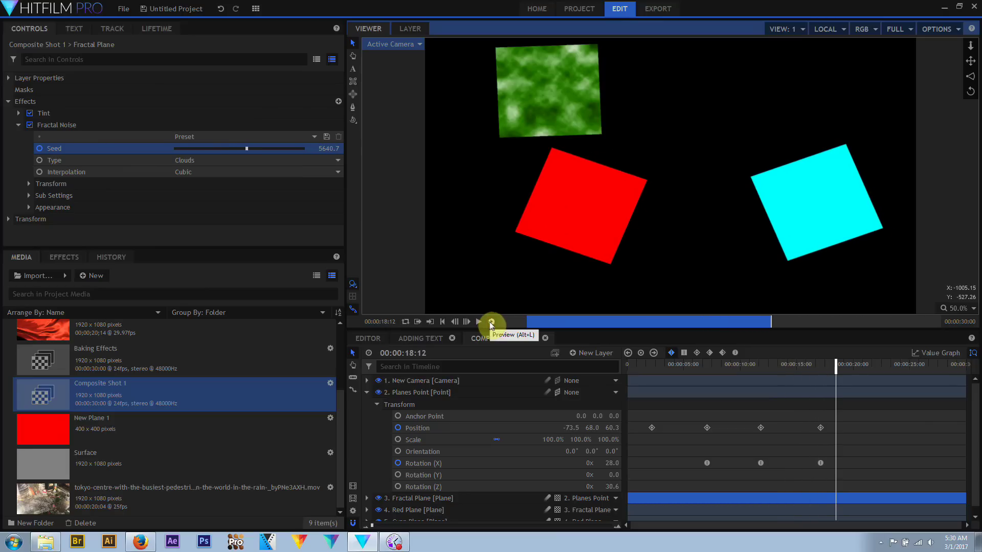
pyautogui.click(477, 320)
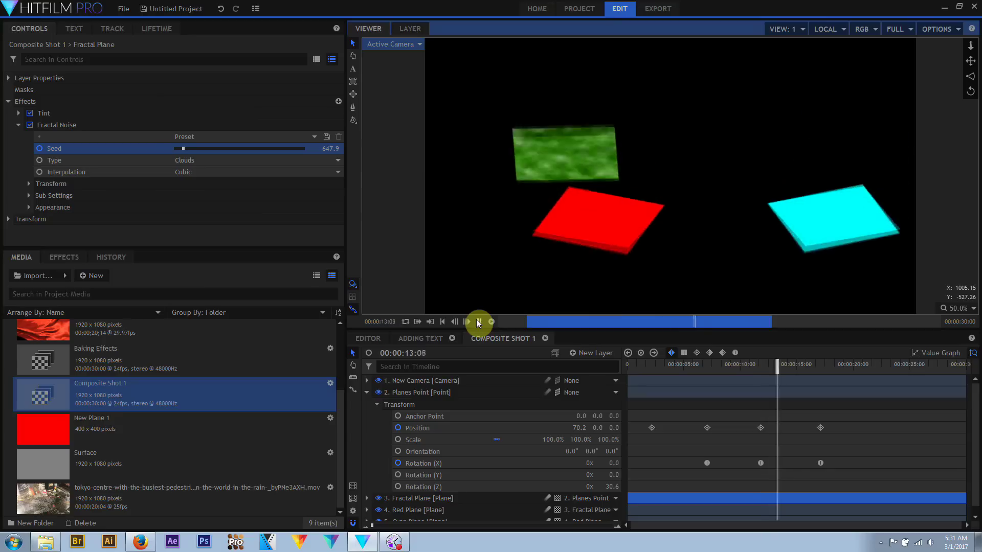
pyautogui.click(476, 319)
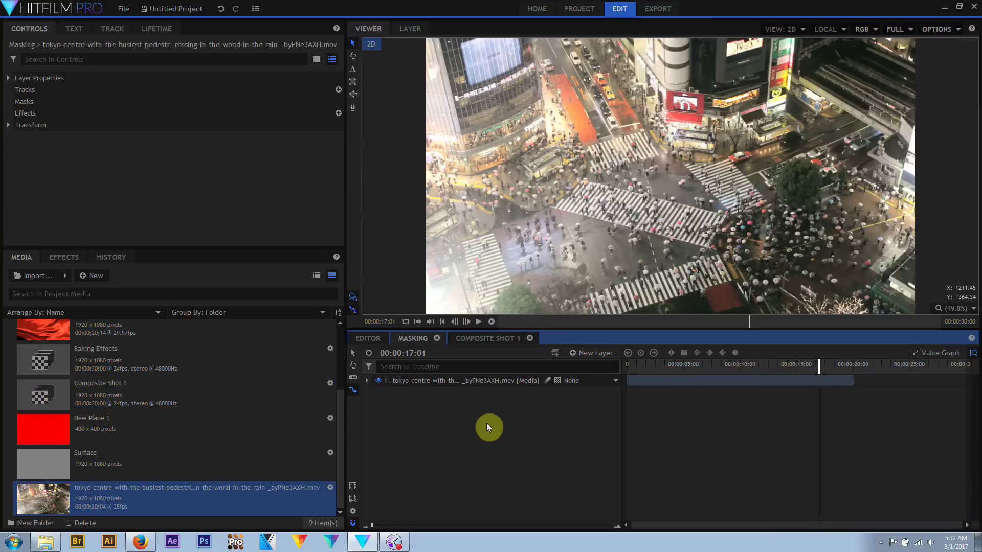
# Step: Draw a rectangular mask over the upper middle of the Tokyo crossing footage layer and expand the mask's properties
pyautogui.click(454, 381)
pyautogui.click(352, 81)
pyautogui.moveTo(526, 66)
pyautogui.mouseDown()
pyautogui.moveTo(785, 204)
pyautogui.moveTo(841, 220)
pyautogui.mouseUp()
pyautogui.click(387, 416)
pyautogui.click(19, 113)
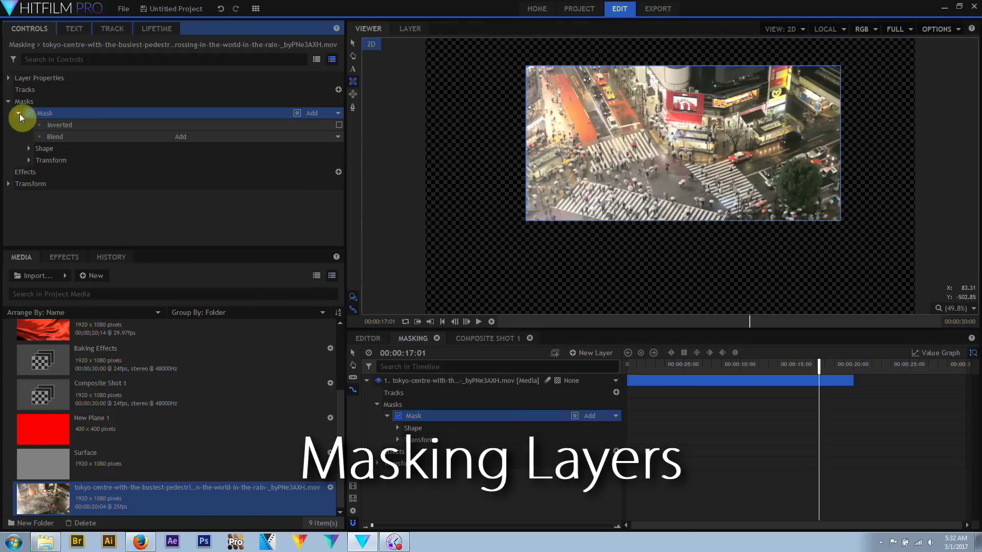
# Step: Try inverting the mask, and set its Expansion to 34 px, Feather Strength to 82 px and Roundness to 27 px
pyautogui.click(339, 125)
pyautogui.click(338, 125)
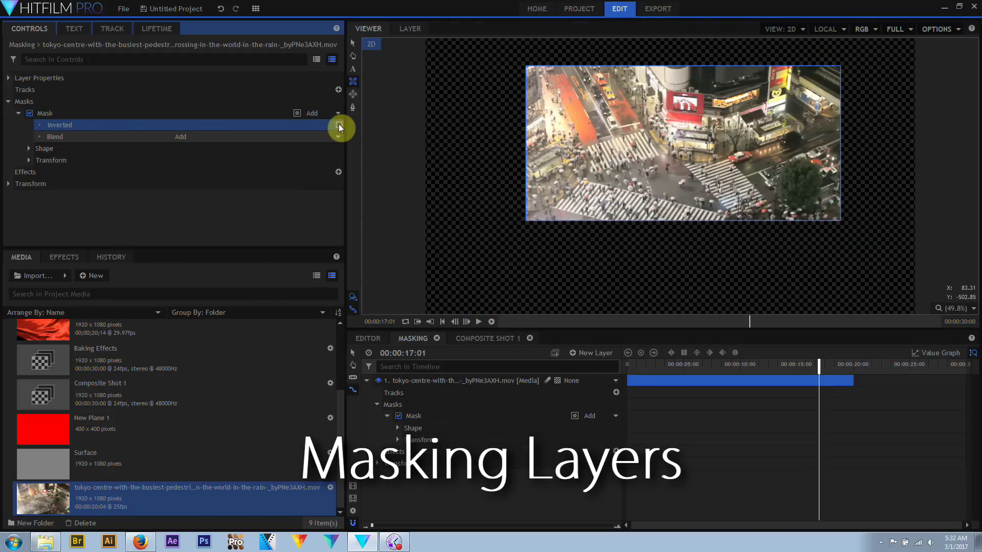
pyautogui.click(43, 148)
pyautogui.click(399, 428)
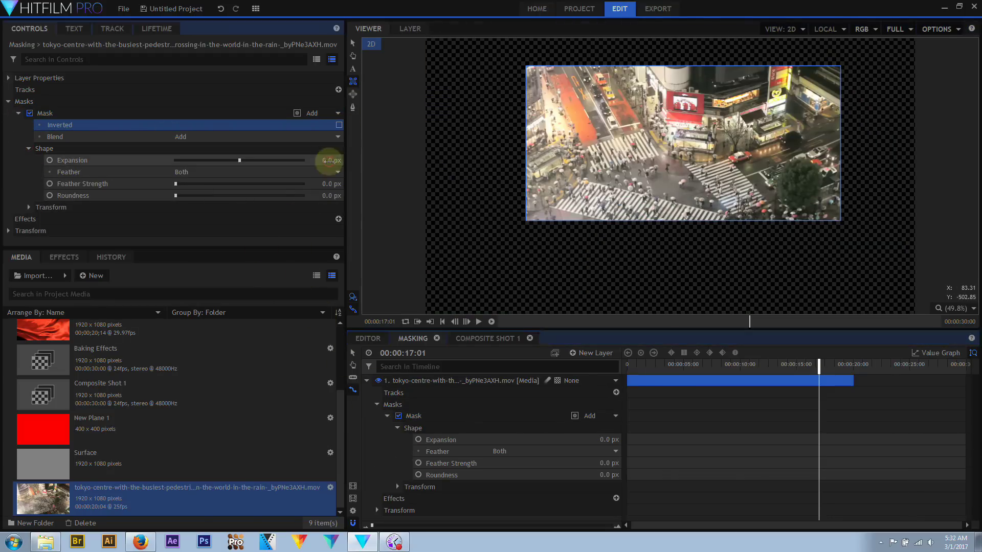
pyautogui.moveTo(328, 160); pyautogui.dragTo(340, 198)
# Step: Set the mask's Feather direction to In and its Feather Strength to 95 px
pyautogui.click(542, 451)
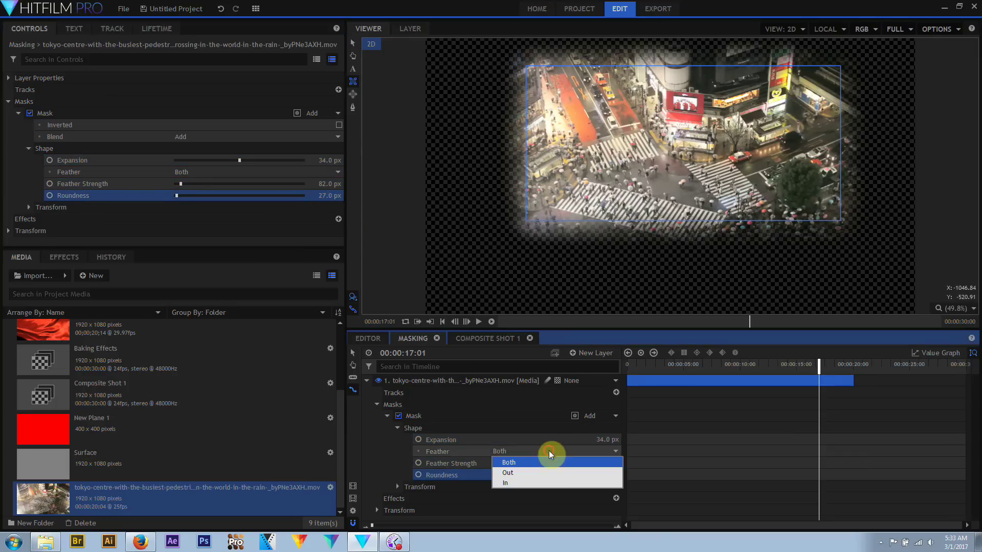
pyautogui.click(553, 483)
pyautogui.moveTo(597, 463); pyautogui.dragTo(604, 463)
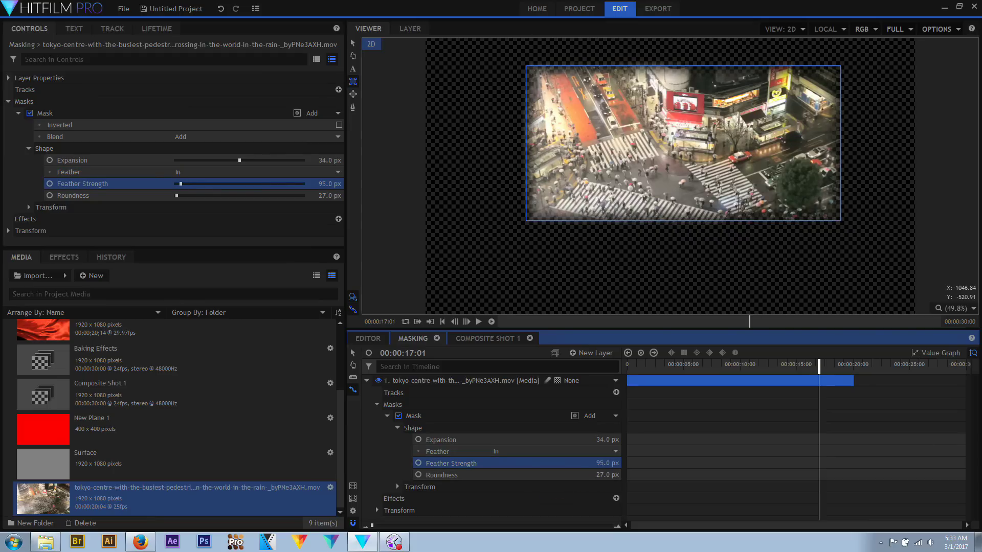
# Step: Move the mask over to the upper-right area of the Tokyo footage and lower its opacity to 73%
pyautogui.click(398, 487)
pyautogui.click(29, 207)
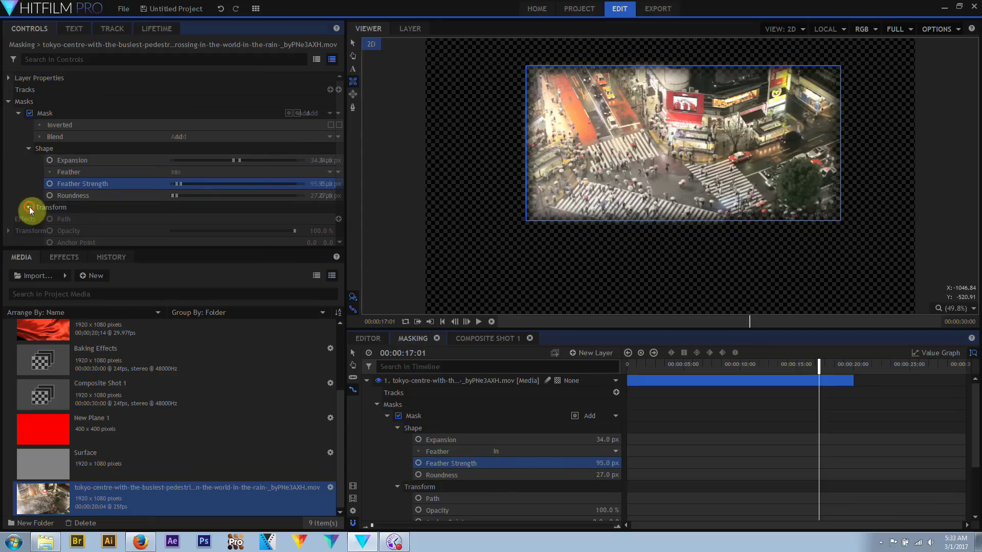
pyautogui.scroll(-1, 514, 437)
pyautogui.click(468, 432)
pyautogui.click(353, 43)
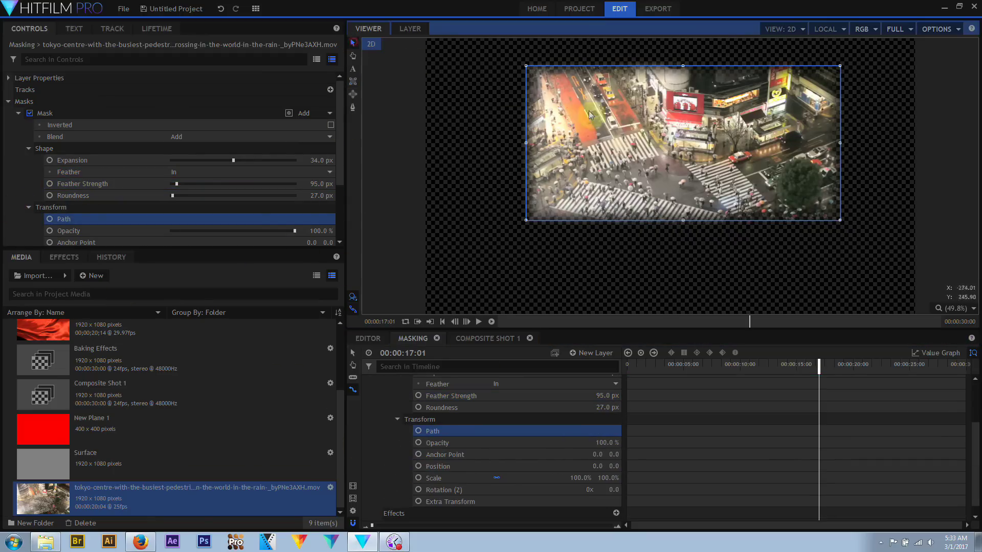
pyautogui.moveTo(749, 167); pyautogui.dragTo(726, 157)
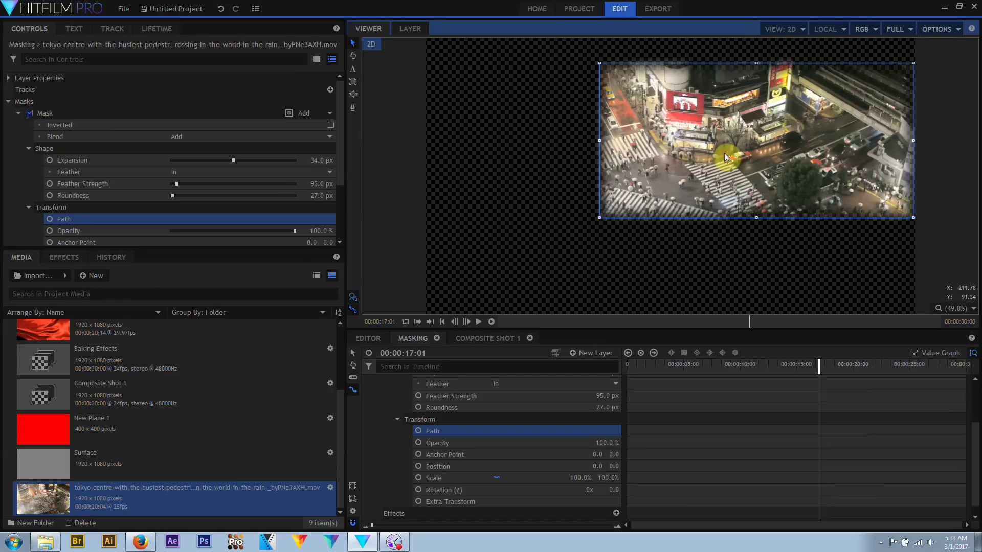
pyautogui.click(481, 443)
pyautogui.moveTo(604, 443); pyautogui.dragTo(588, 443)
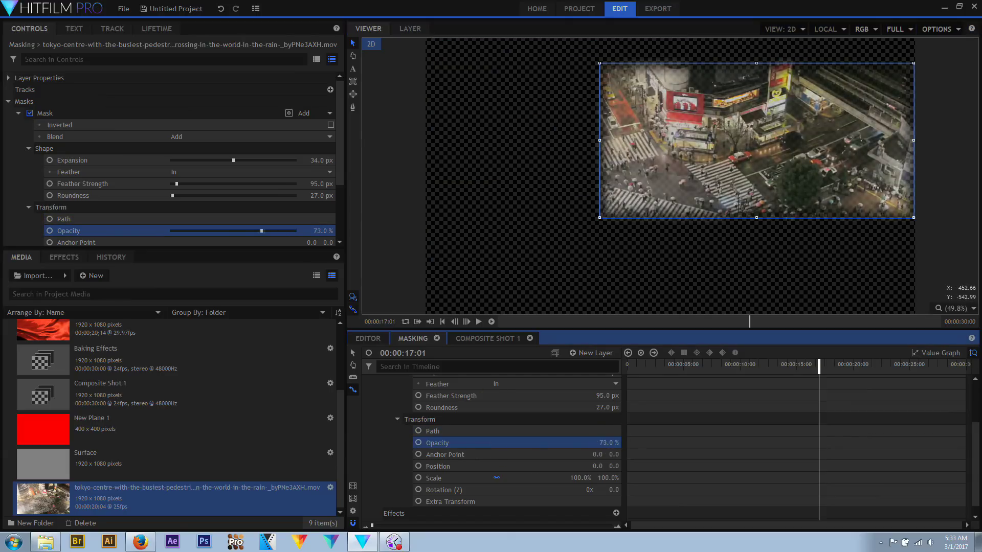
# Step: Delete the rectangular mask from the Tokyo footage layer
pyautogui.scroll(3, 463, 401)
pyautogui.click(416, 414)
pyautogui.press('Delete')
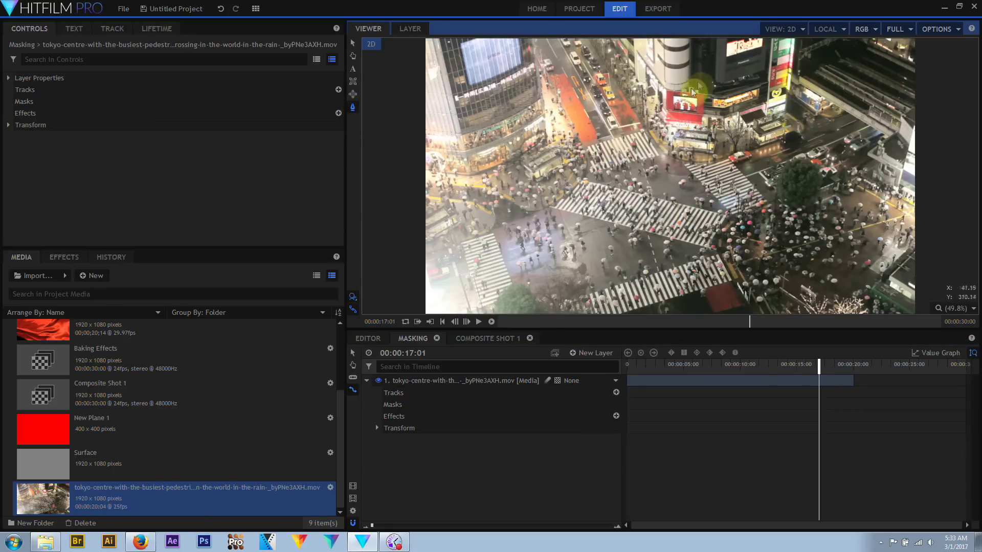
# Step: Draw a four-point arrowhead-shaped freehand mask around the middle of the Tokyo footage, and expand the layer's transform properties
pyautogui.click(669, 184)
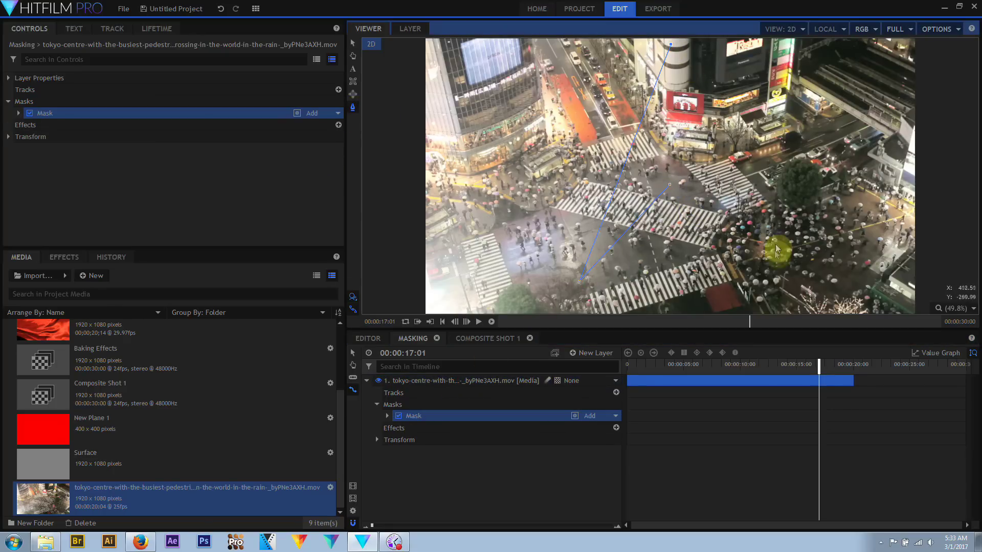
pyautogui.click(669, 185)
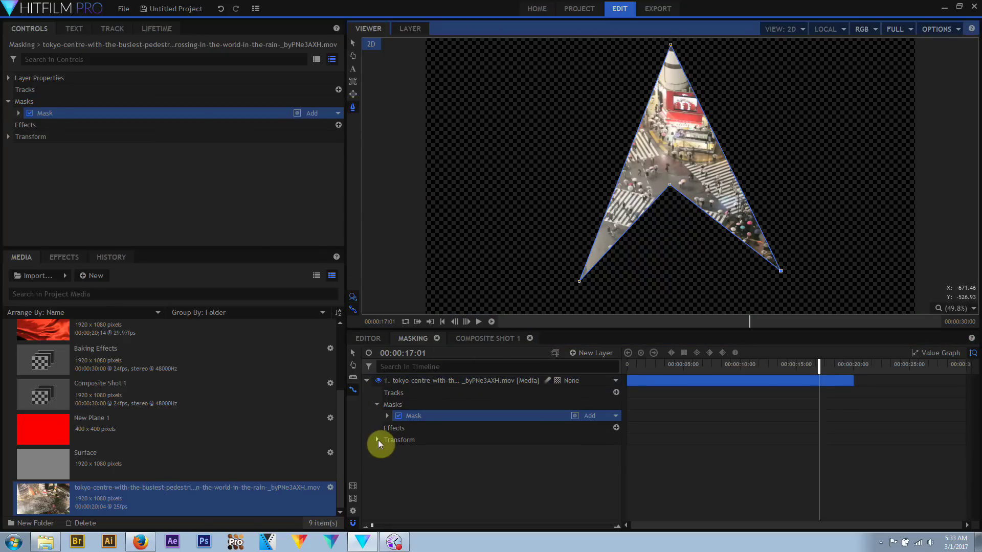
pyautogui.click(397, 439)
pyautogui.scroll(-1, 465, 434)
pyautogui.moveTo(593, 458)
pyautogui.mouseDown()
pyautogui.moveTo(616, 454)
pyautogui.moveTo(614, 481)
pyautogui.moveTo(595, 444)
pyautogui.mouseUp()
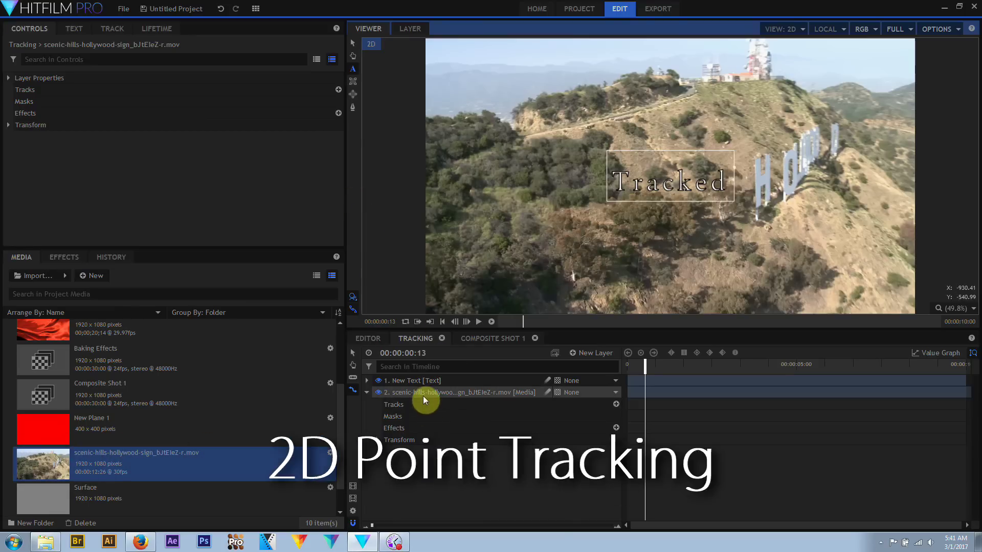
# Step: Add a tracker to the scenic-hills Hollywood sign footage layer
pyautogui.click(423, 393)
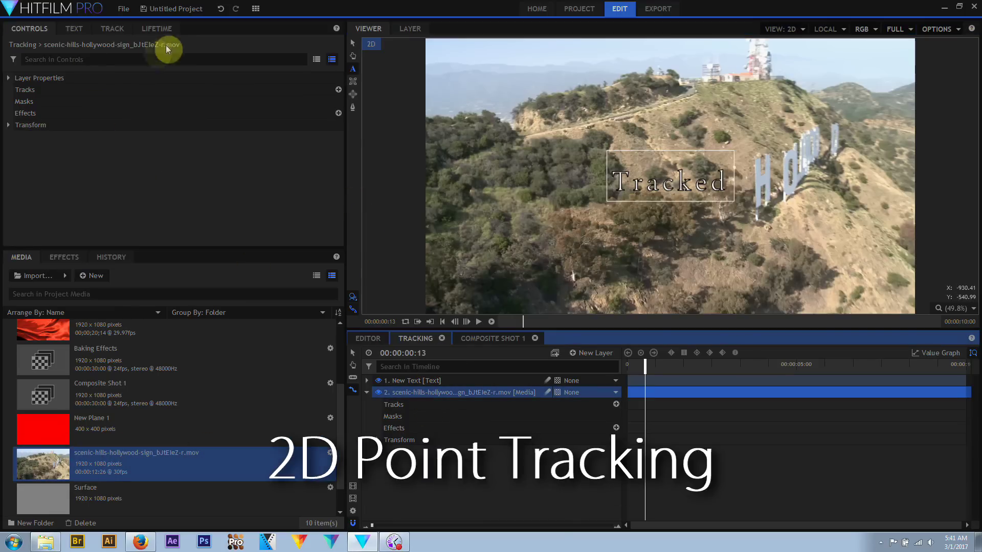
pyautogui.click(113, 28)
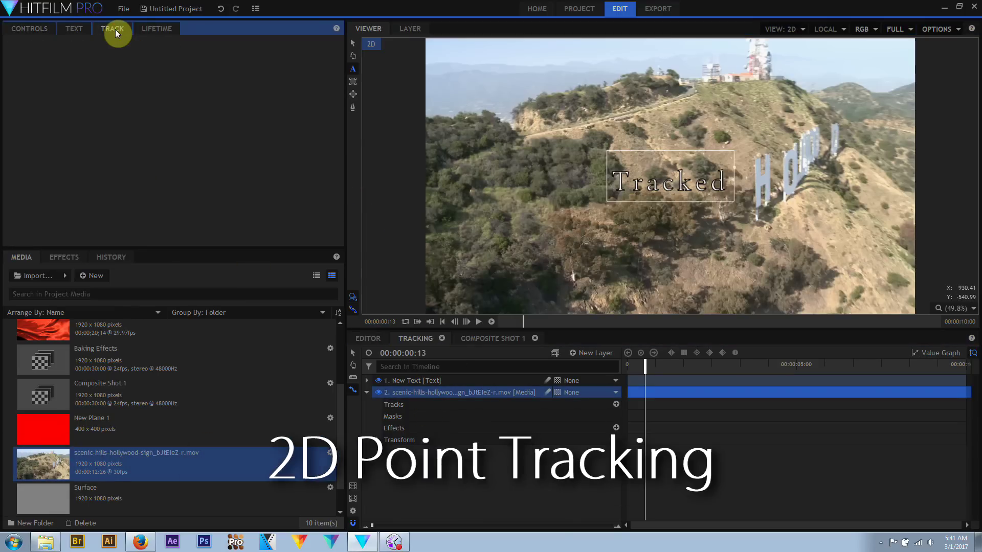
pyautogui.click(29, 29)
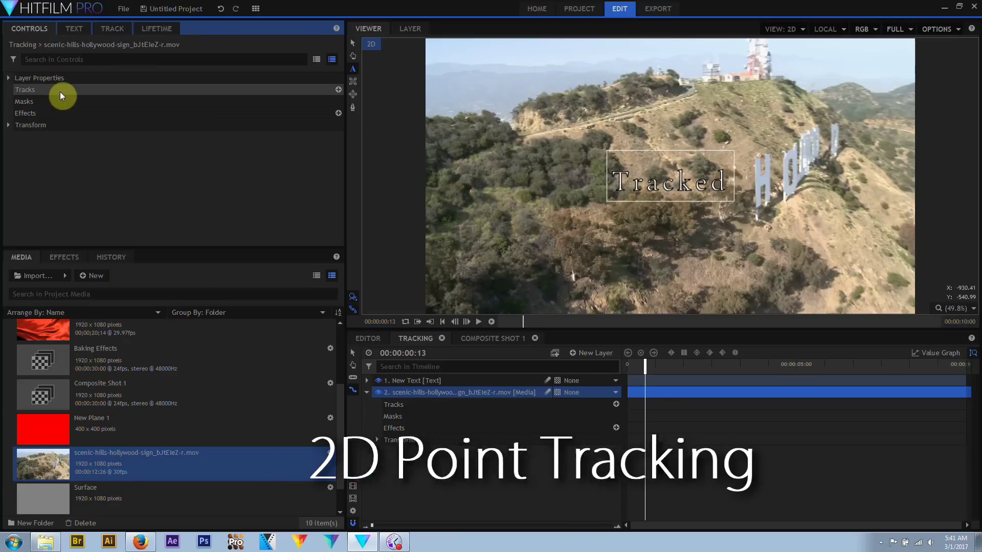
pyautogui.click(338, 90)
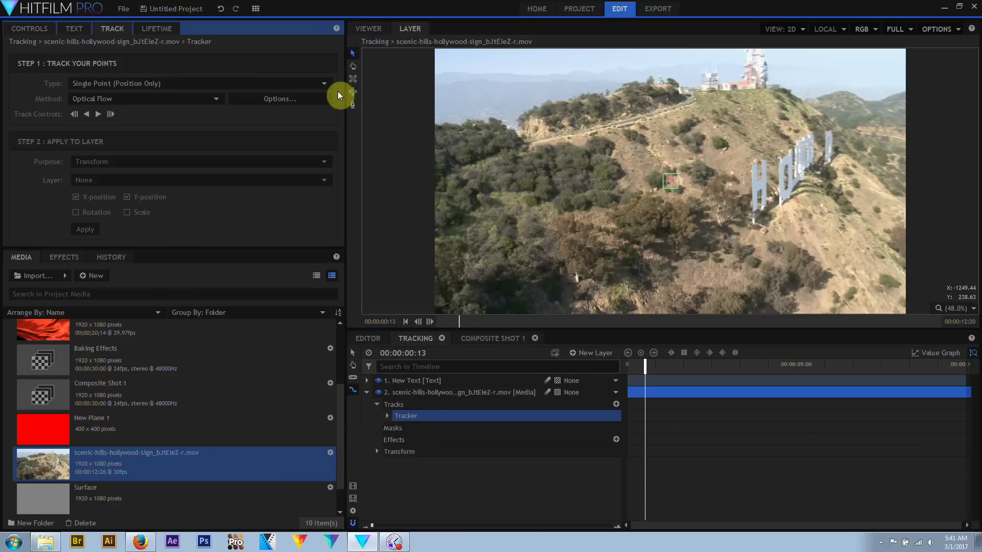
# Step: Place the track point on the small pale rock beside the dark bush on the hillside near the Hollywood sign
pyautogui.scroll(5, 659, 204)
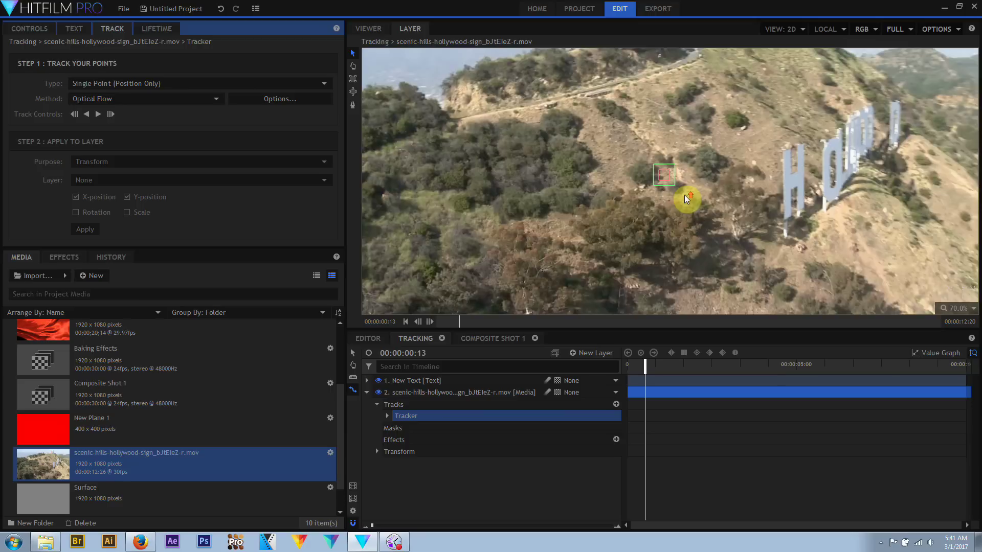
pyautogui.moveTo(636, 159); pyautogui.dragTo(806, 62)
pyautogui.moveTo(821, 108); pyautogui.dragTo(737, 164)
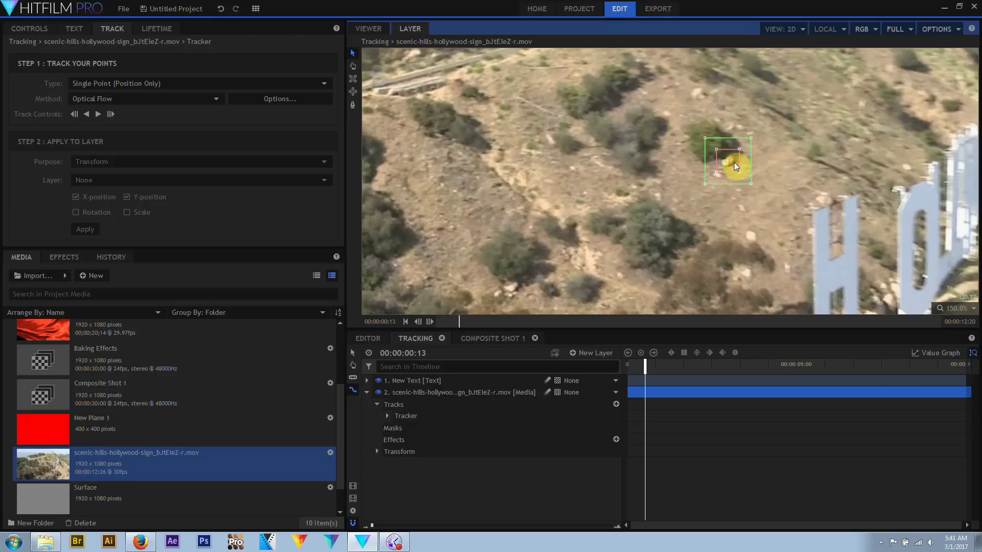
# Step: Track the single point forward to the end of the shot with Optical Flow, and fit the footage in view
pyautogui.click(98, 115)
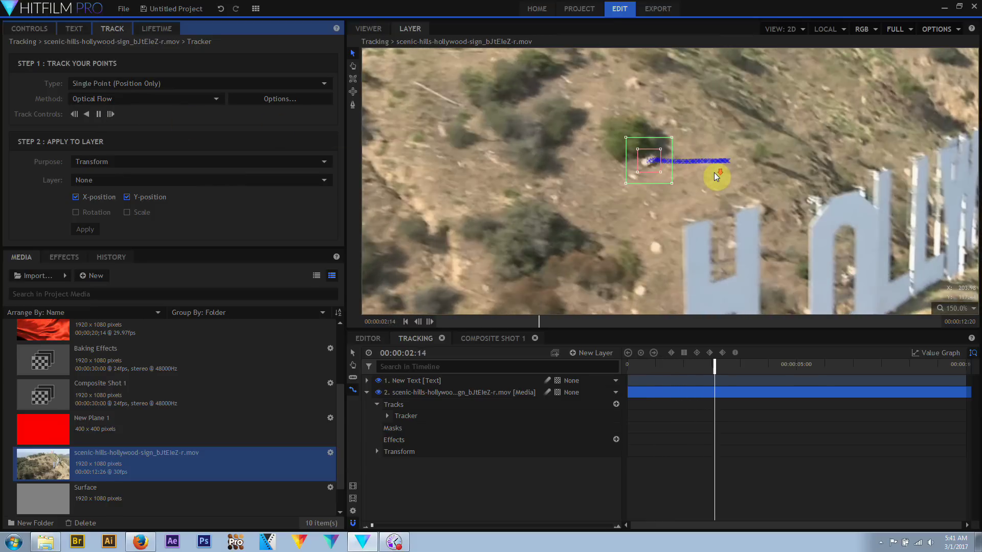
pyautogui.scroll(-5, 716, 176)
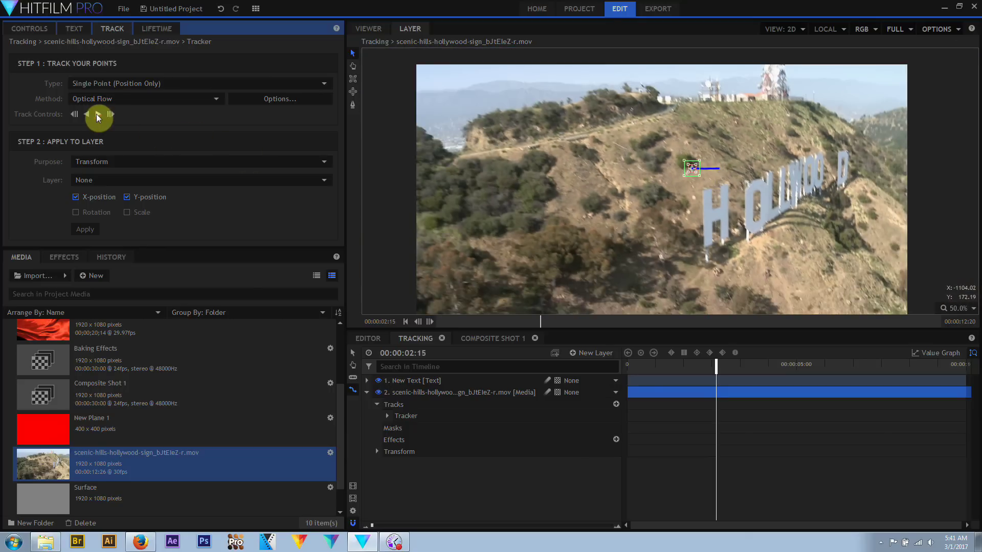
pyautogui.click(98, 115)
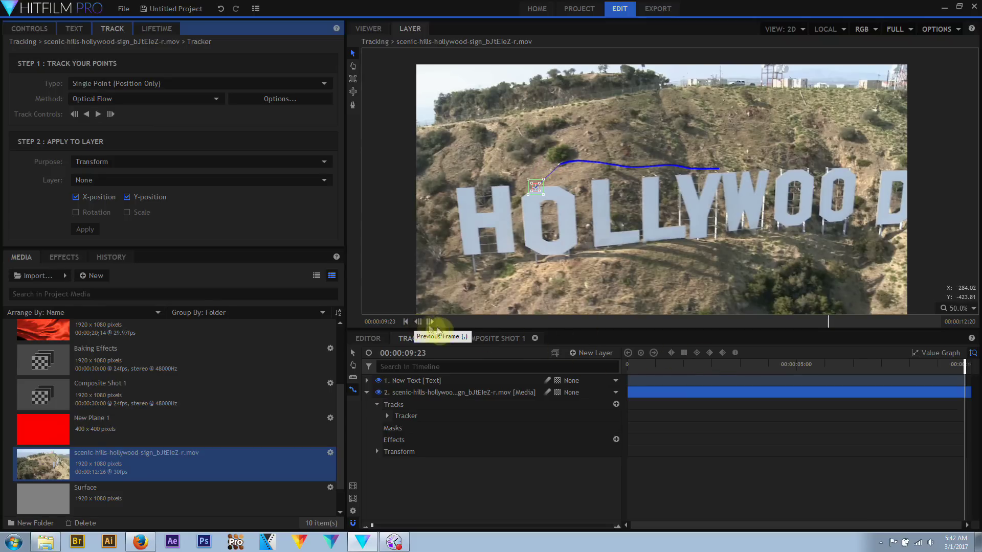
pyautogui.scroll(-2, 581, 186)
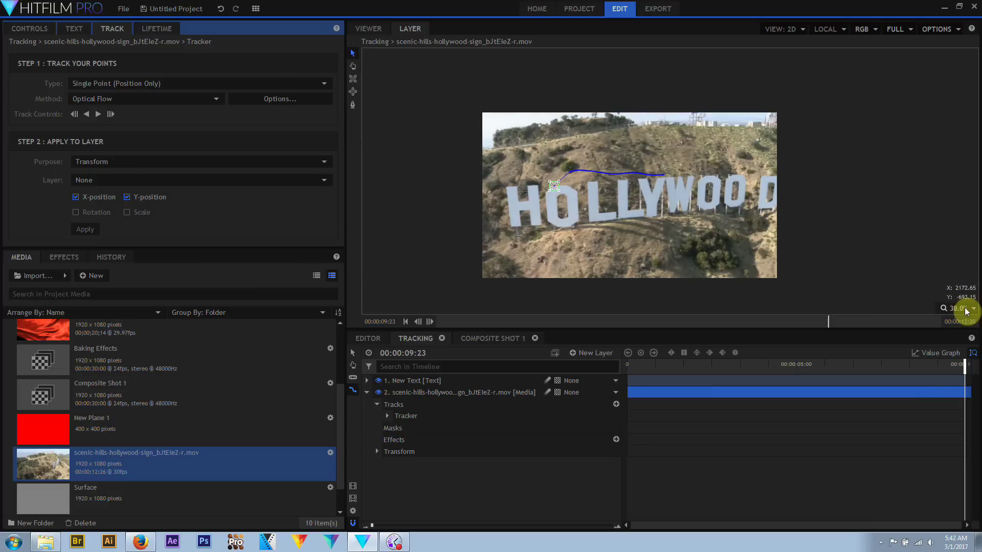
pyautogui.click(967, 309)
pyautogui.click(951, 431)
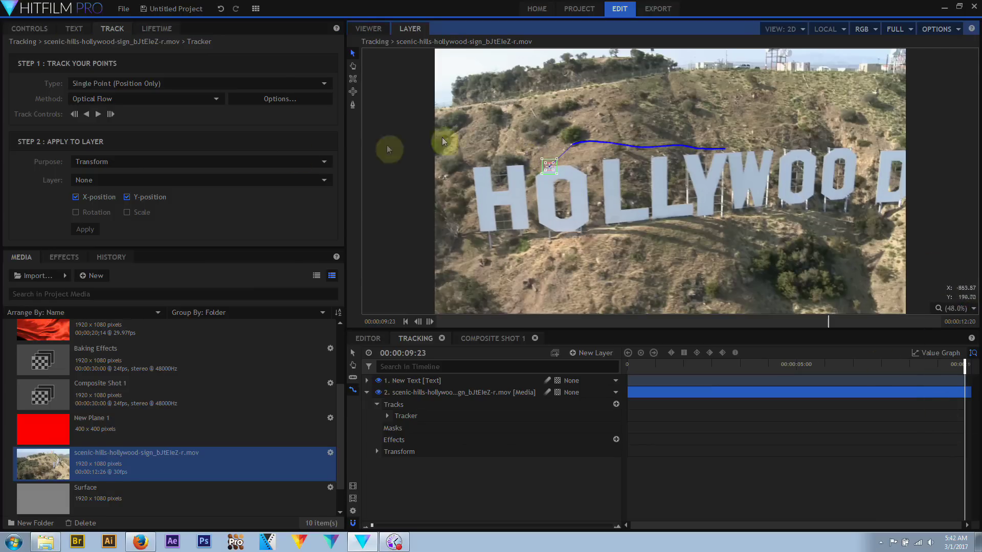
# Step: Apply the tracked X-position and Y-position to the New Text layer and display the composite in the viewer
pyautogui.click(118, 181)
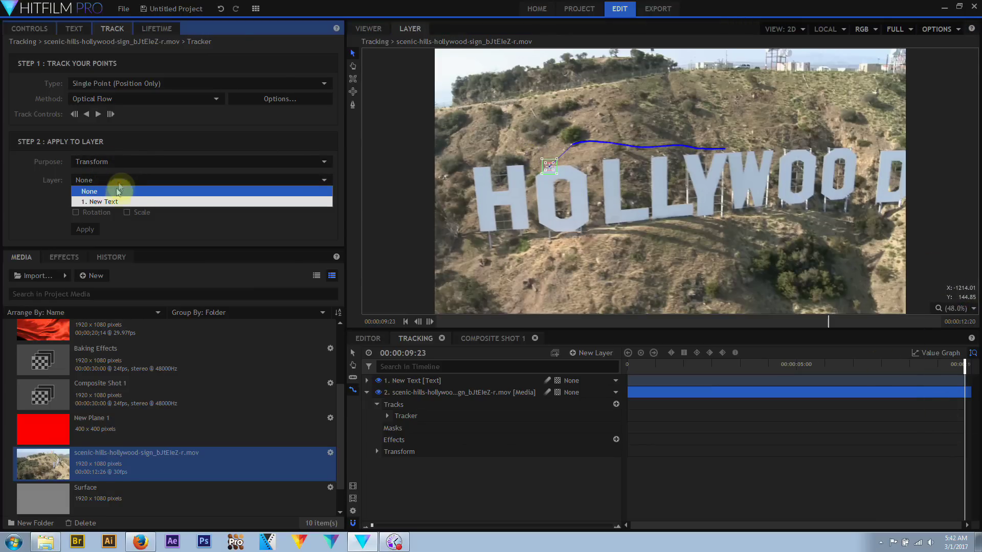
pyautogui.click(110, 203)
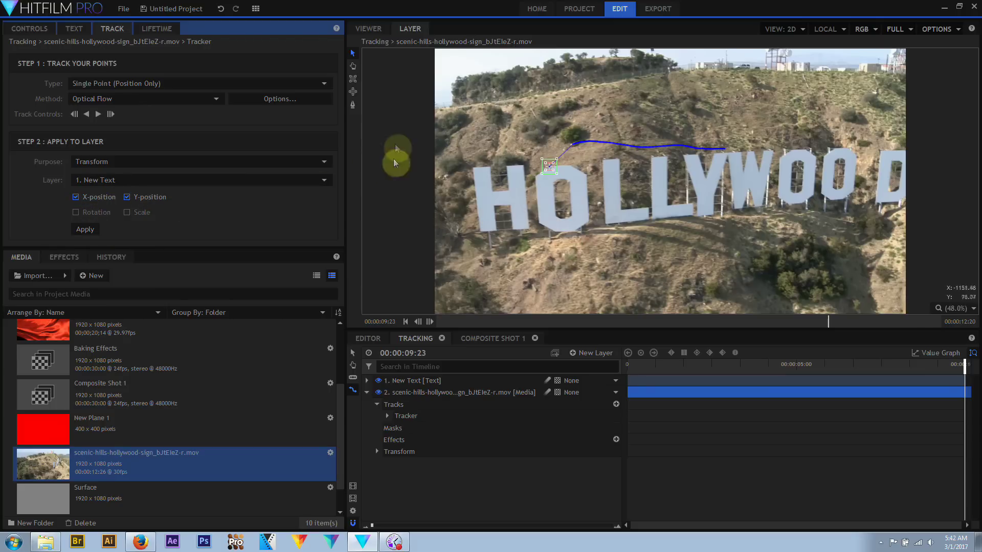
pyautogui.click(368, 29)
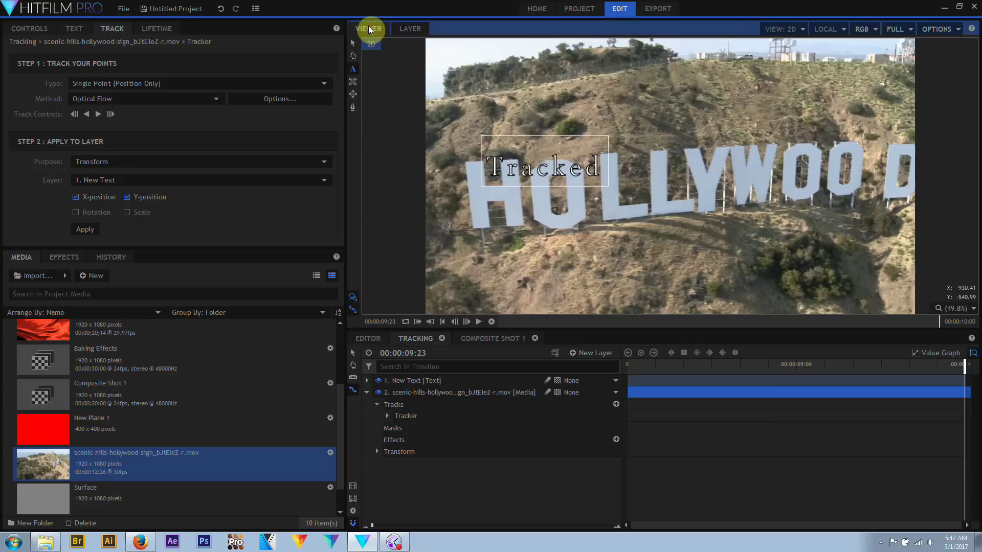
# Step: Move the Tracked text slightly upward at the start of the timeline, and scrub to the end to check its motion
pyautogui.moveTo(965, 363); pyautogui.dragTo(596, 421)
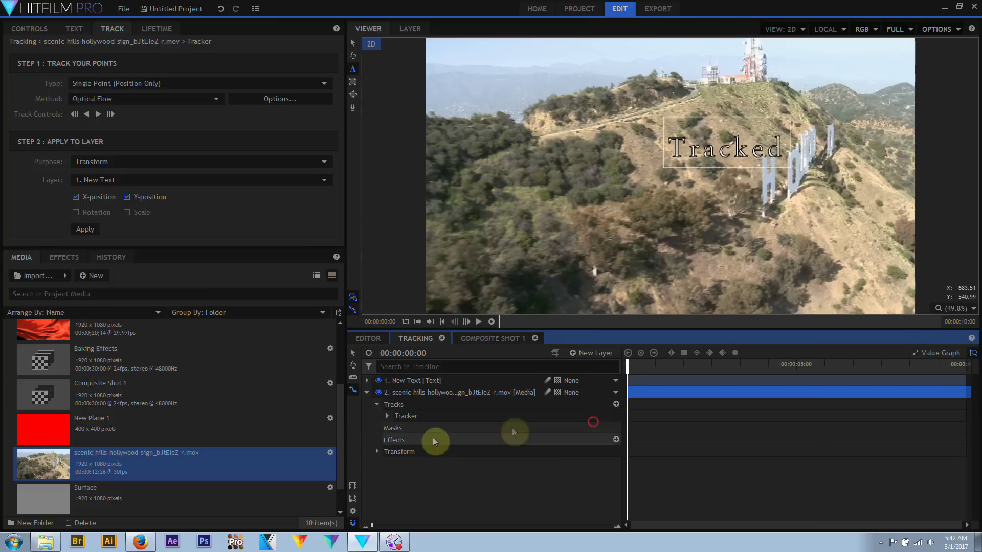
pyautogui.doubleClick(771, 159)
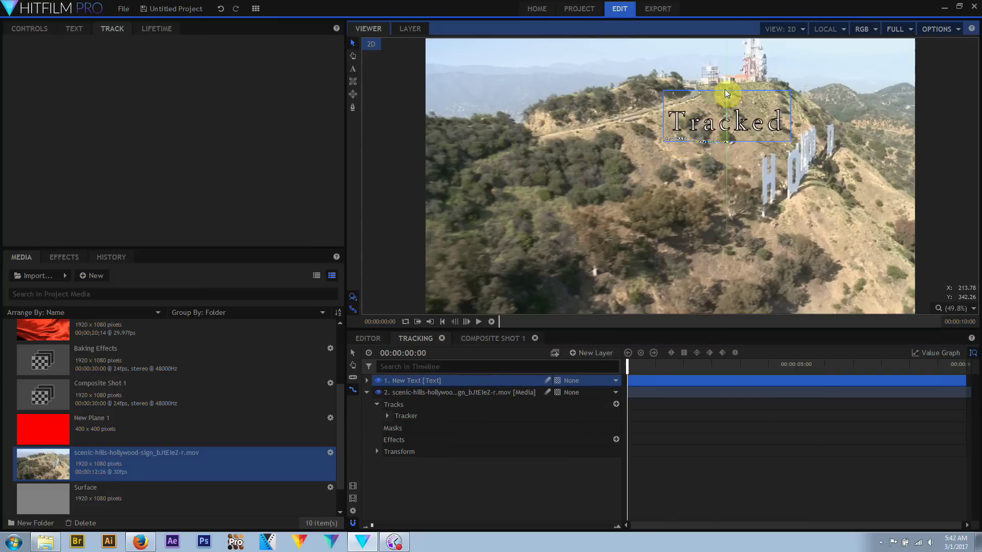
pyautogui.click(451, 392)
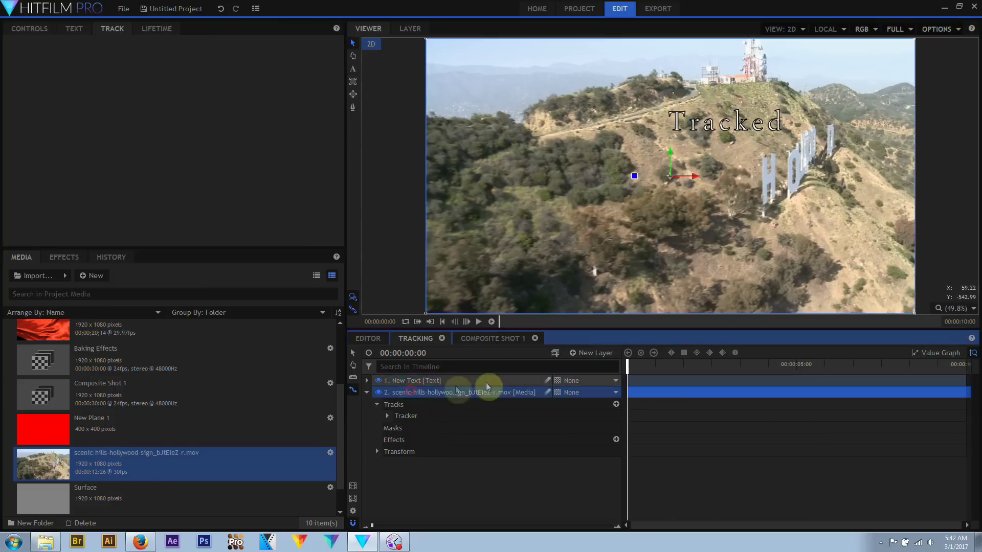
pyautogui.moveTo(625, 367); pyautogui.dragTo(975, 341)
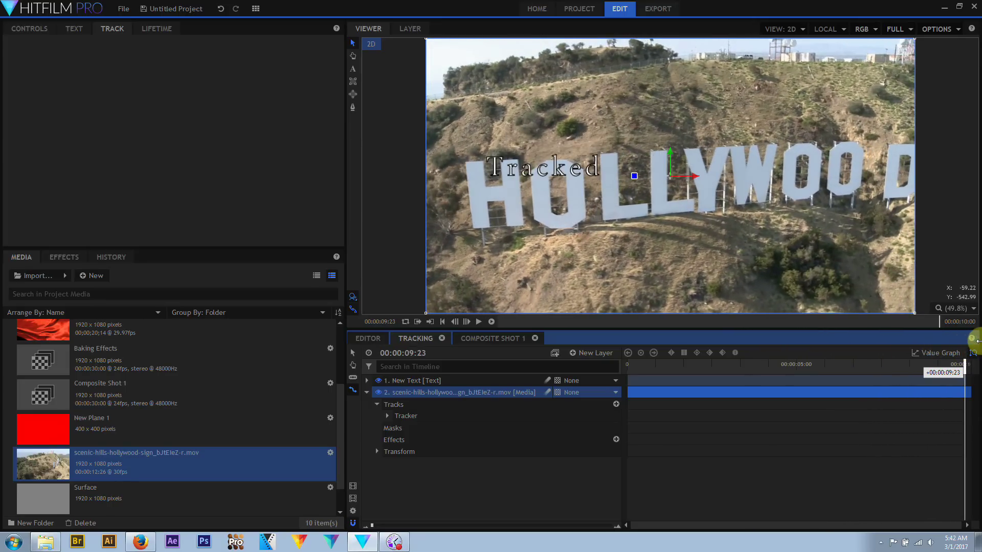
pyautogui.click(397, 543)
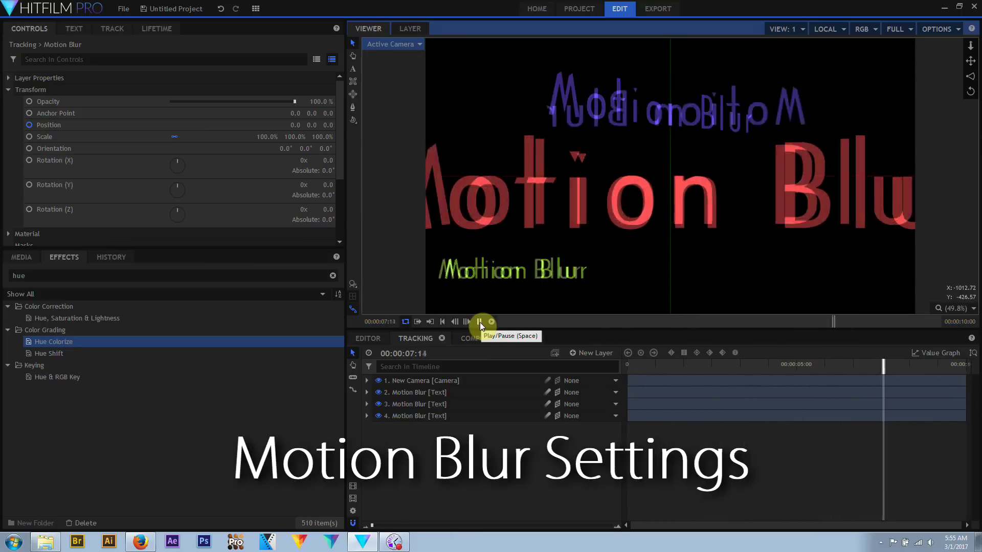
# Step: Stop playback, return to the start of the timeline, and enable motion blur on the three Motion Blur text layers
pyautogui.click(479, 322)
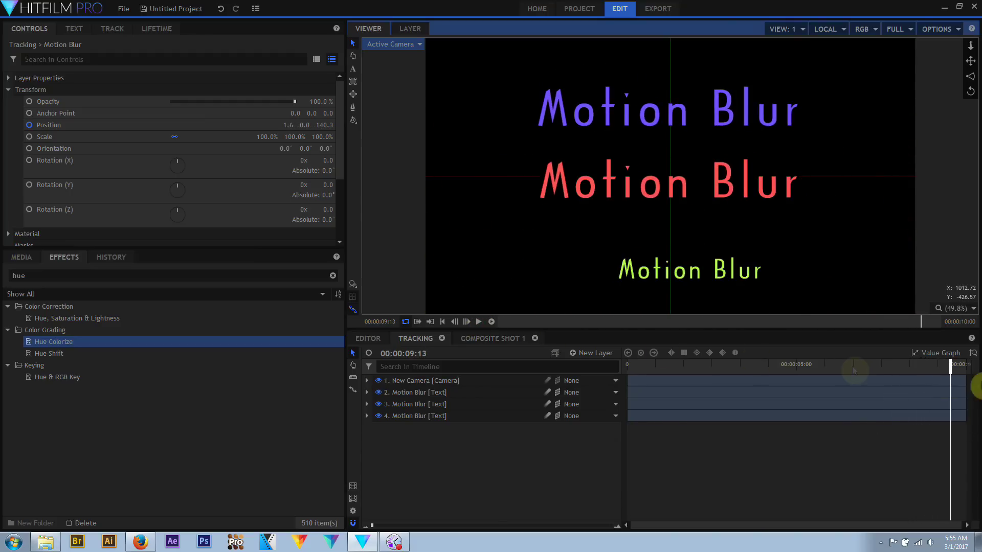
pyautogui.moveTo(952, 367); pyautogui.dragTo(596, 377)
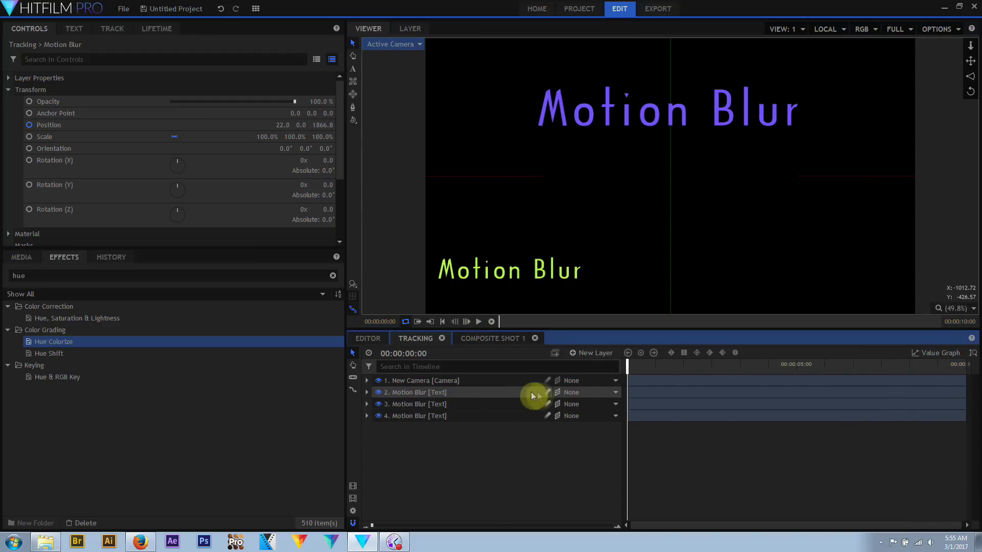
pyautogui.click(548, 404)
pyautogui.click(548, 416)
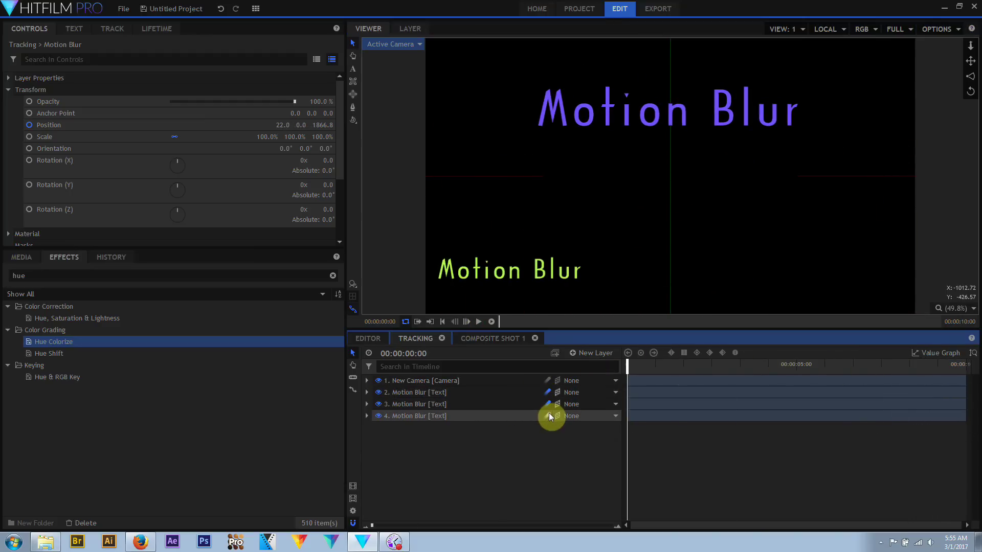
# Step: Enable motion blur rendering in the viewer and play back the shot to check the blur on the three text layers
pyautogui.click(369, 329)
pyautogui.click(353, 287)
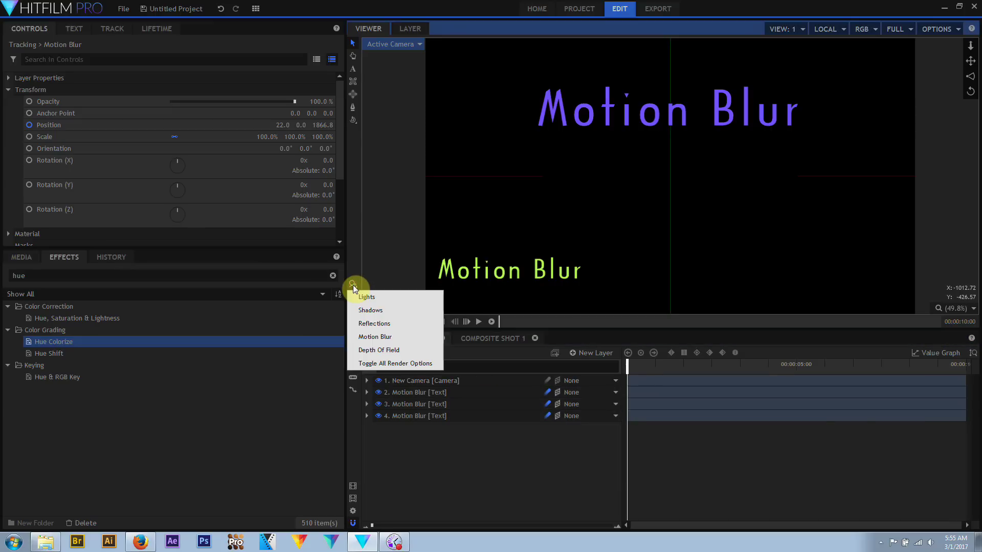
pyautogui.click(376, 337)
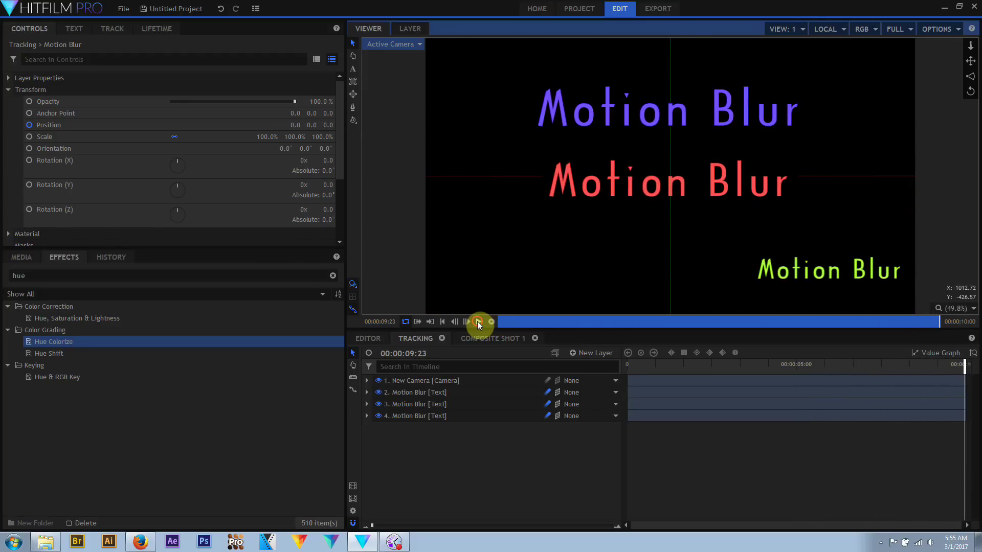
pyautogui.click(479, 321)
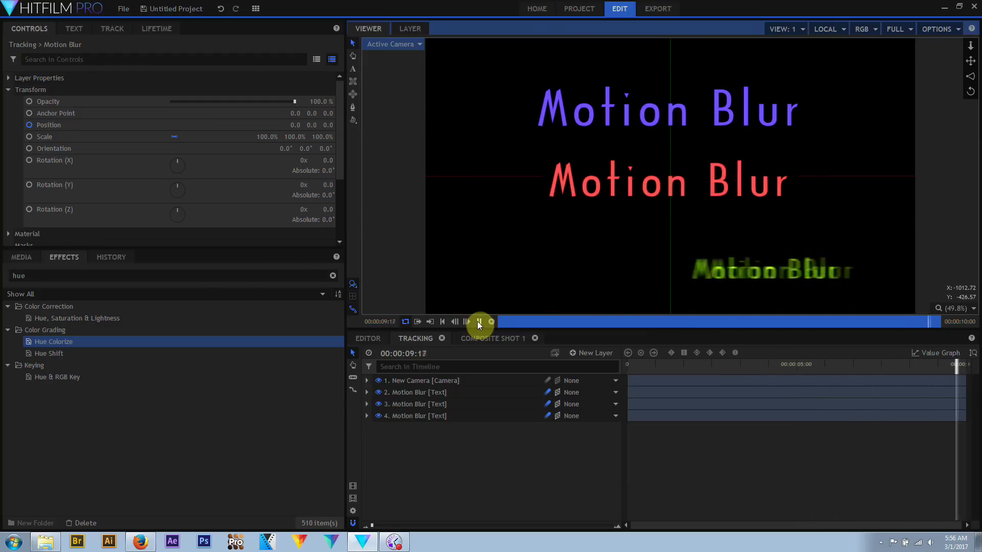
pyautogui.click(479, 321)
# Step: Set the Tracking composite shot's motion blur to a Shutter Angle of 720 and a Shutter Phase of -360
pyautogui.click(353, 511)
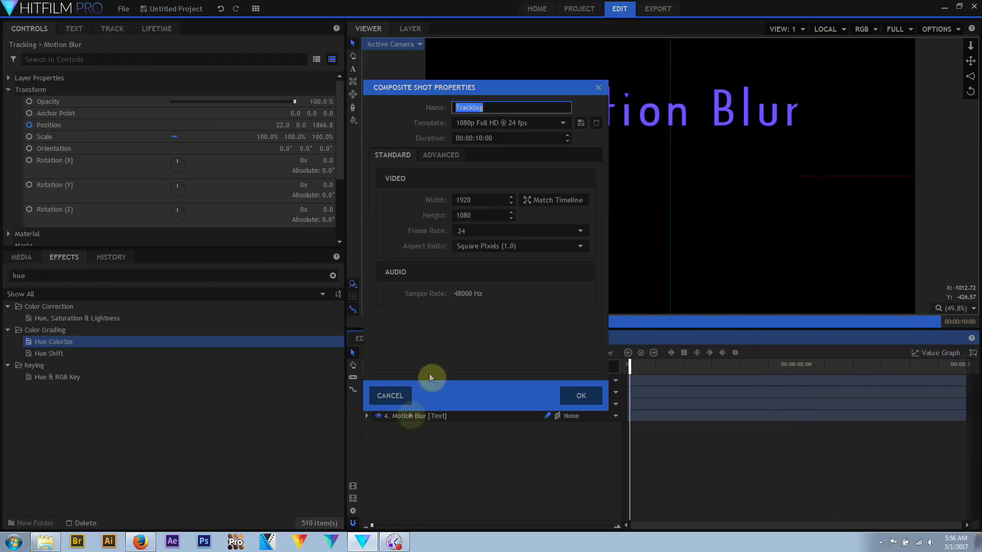
pyautogui.click(440, 155)
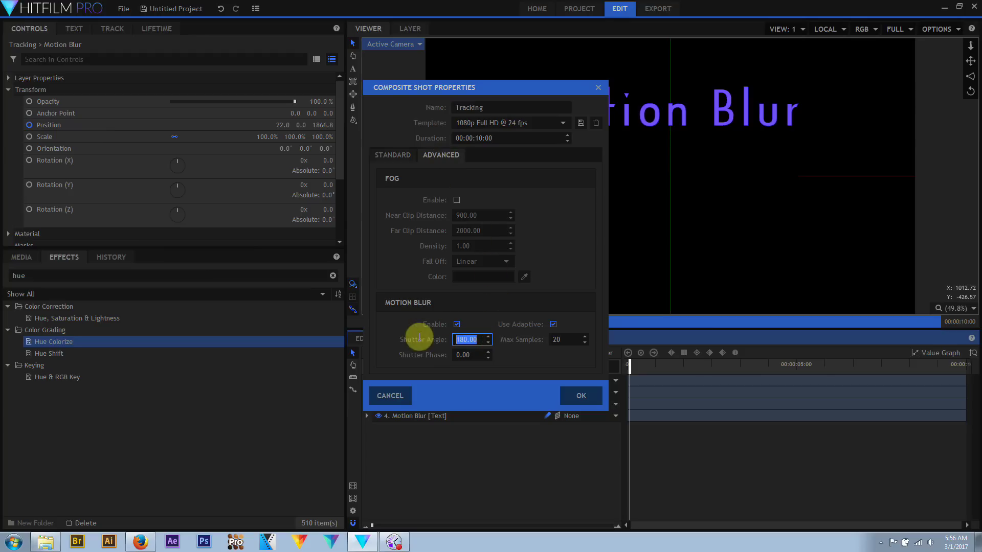
pyautogui.write('720')
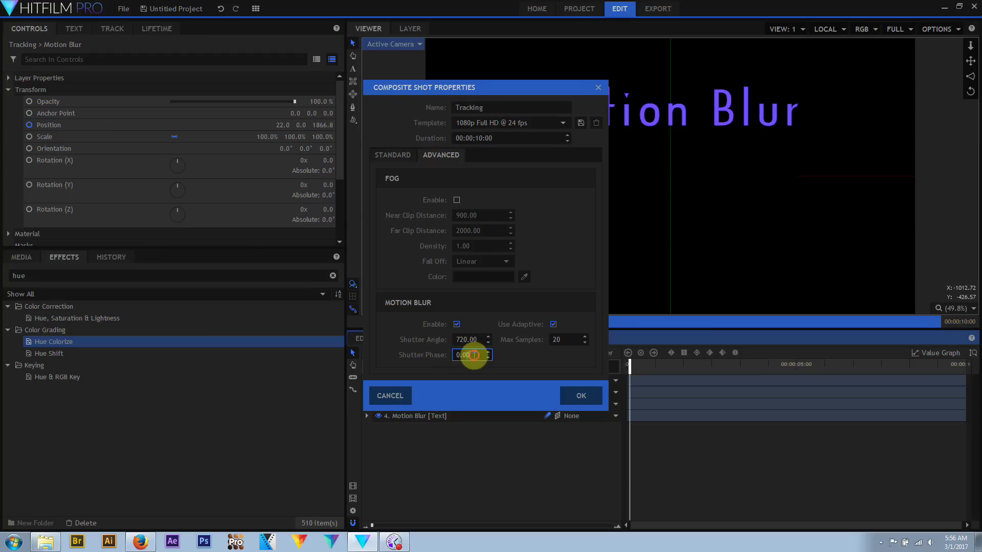
pyautogui.write('-3')
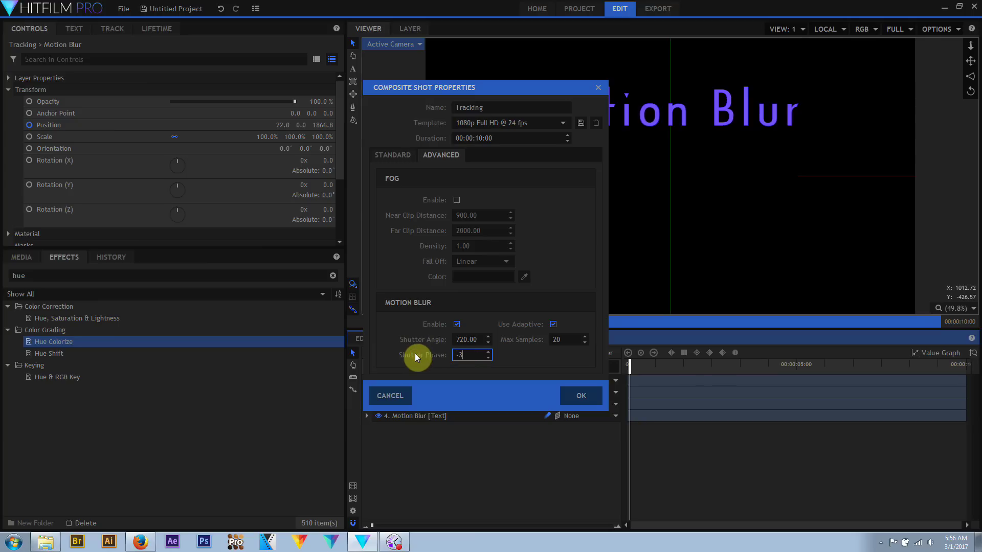
pyautogui.write('60')
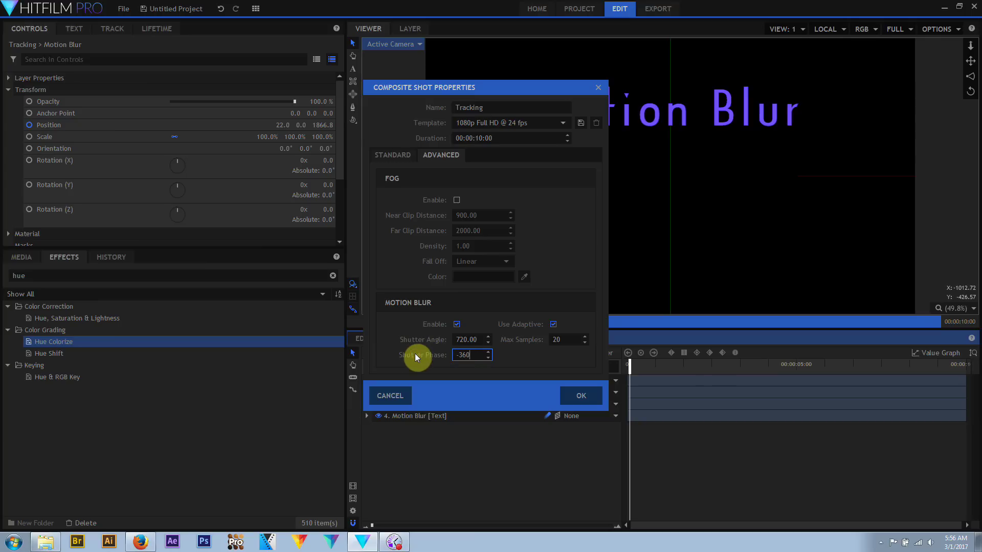
pyautogui.click(589, 396)
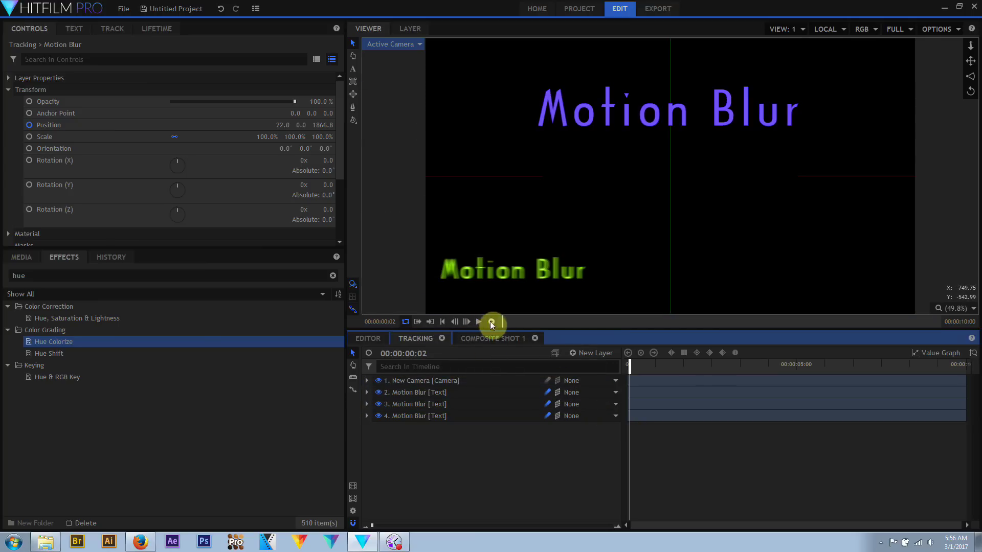
# Step: Return to the start of the timeline, render the preview, and play back the shot to check the motion blur
pyautogui.moveTo(628, 364); pyautogui.dragTo(598, 368)
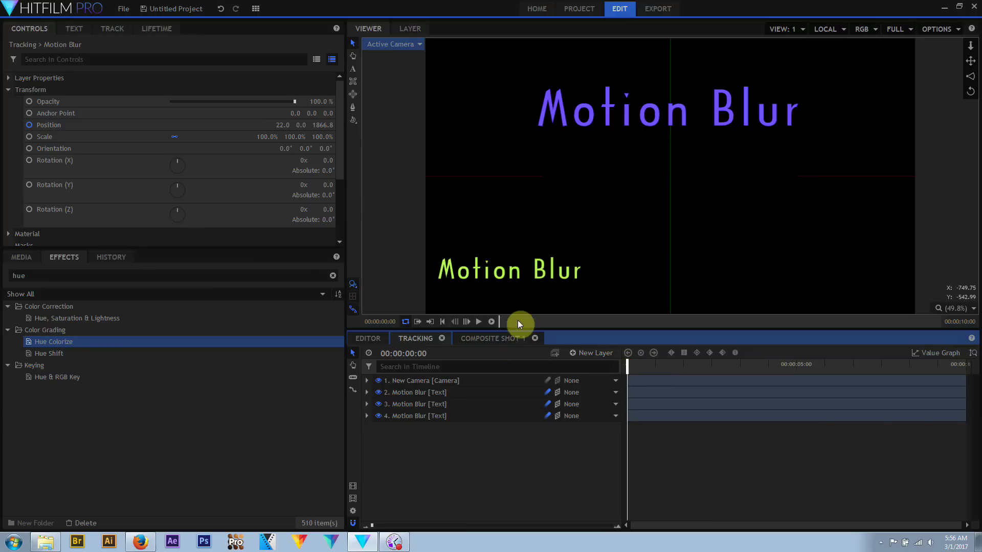
pyautogui.click(491, 321)
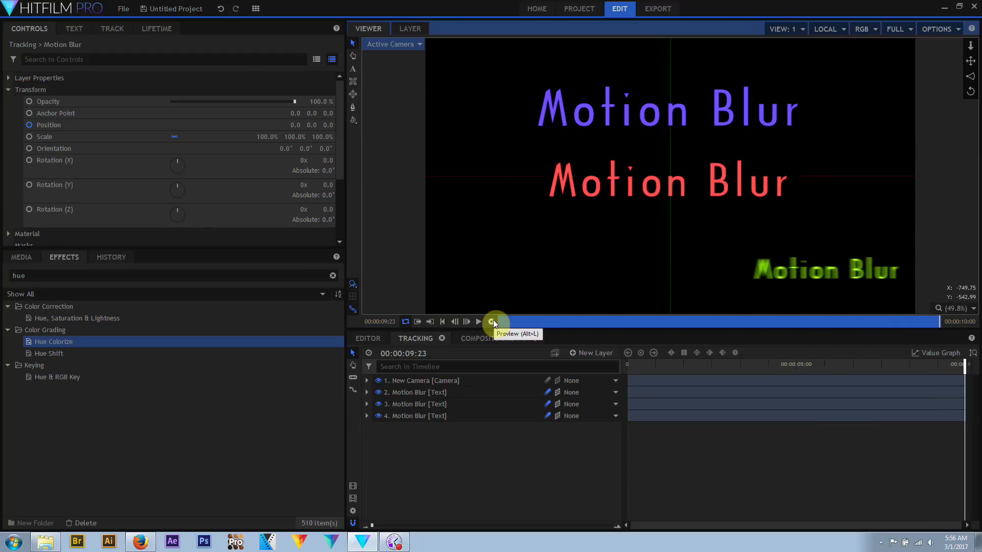
pyautogui.click(477, 321)
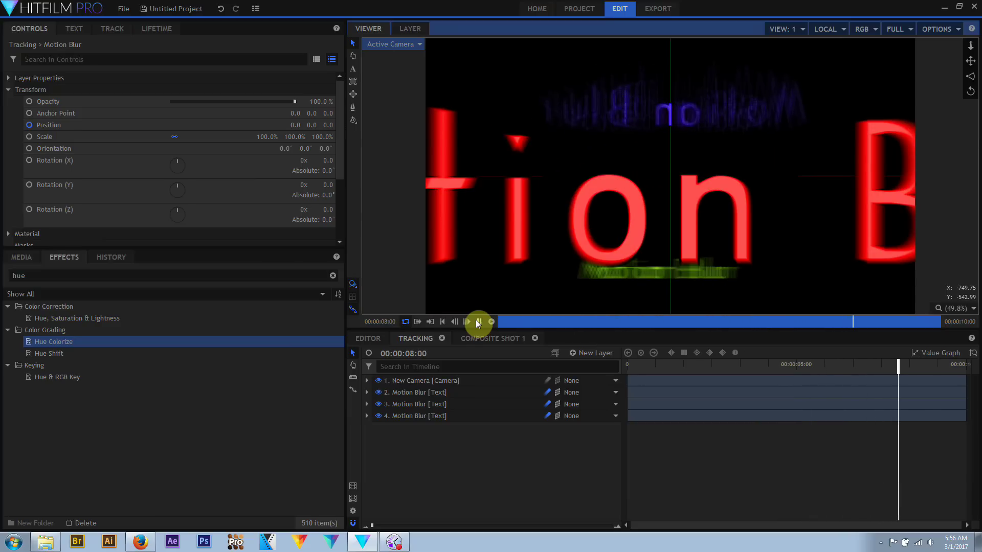
pyautogui.click(478, 322)
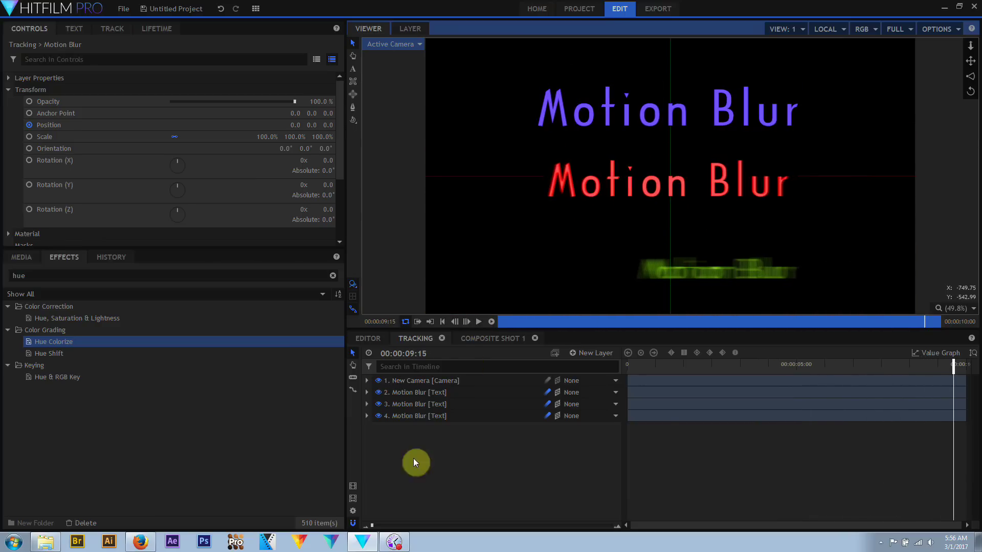
# Step: Set the composite shot's motion blur to a Shutter Angle of 90 and a Shutter Phase of -45
pyautogui.click(357, 510)
pyautogui.click(441, 155)
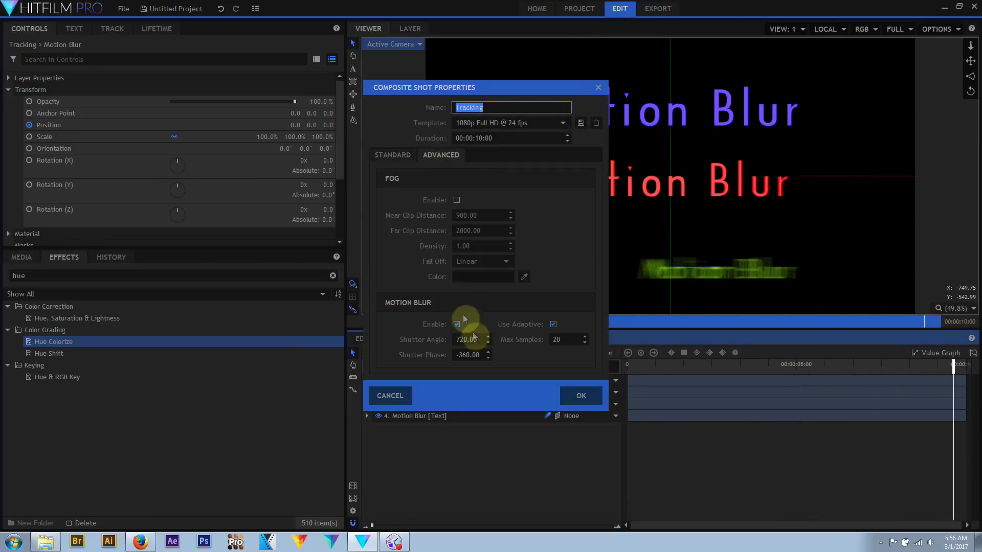
pyautogui.click(483, 341)
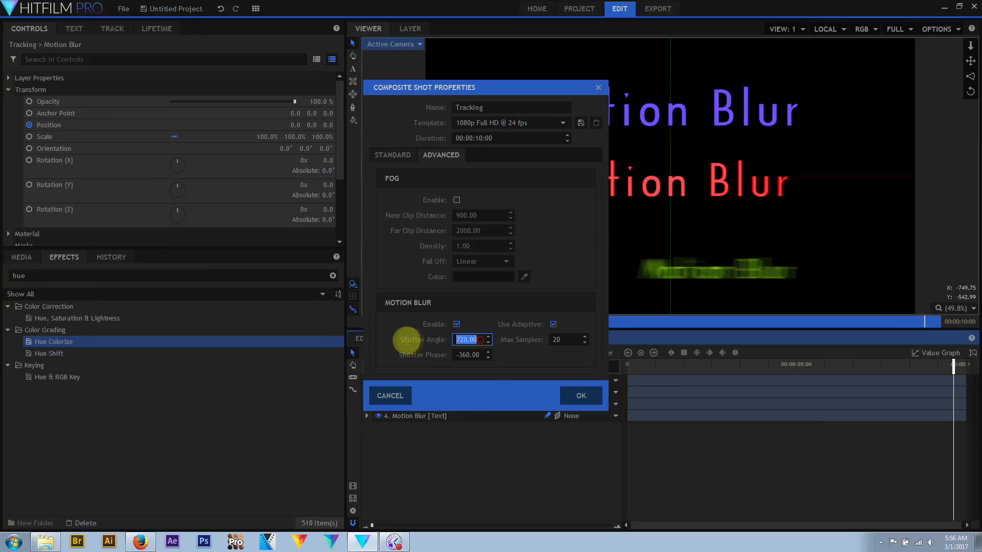
pyautogui.press('BackSpace')
pyautogui.press('BackSpace')
pyautogui.press('BackSpace')
pyautogui.press('BackSpace')
pyautogui.press('BackSpace')
pyautogui.press('BackSpace')
pyautogui.write('90')
pyautogui.click(474, 355)
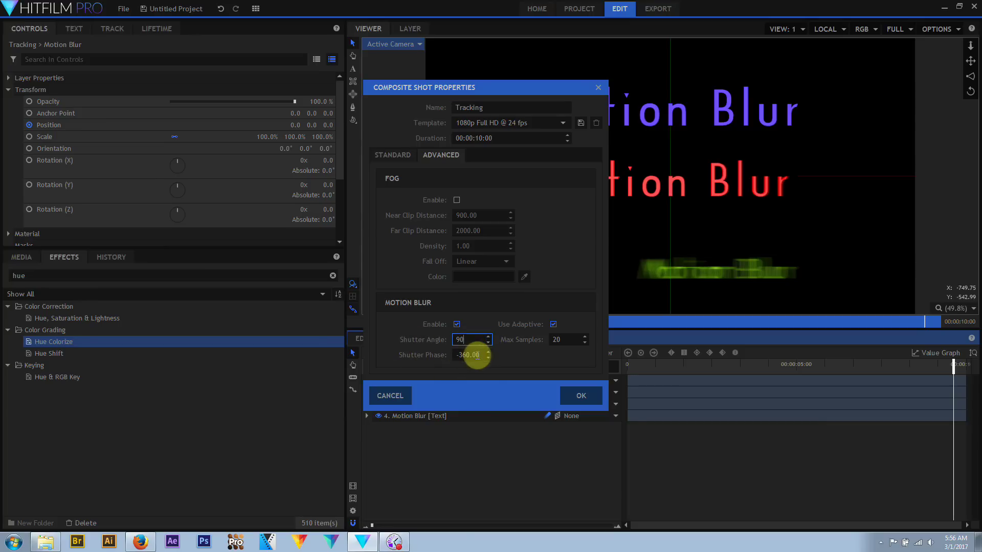
pyautogui.write('-45')
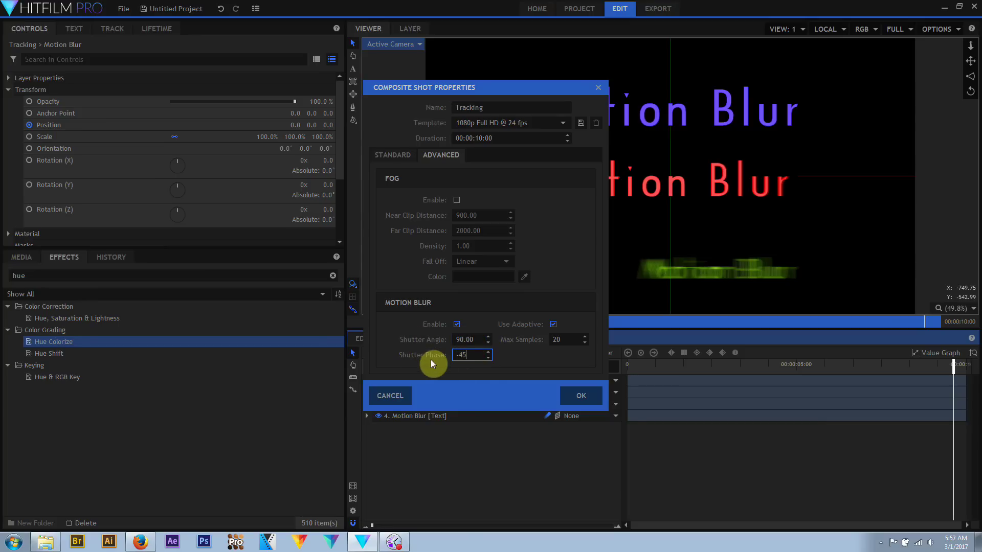
pyautogui.click(582, 397)
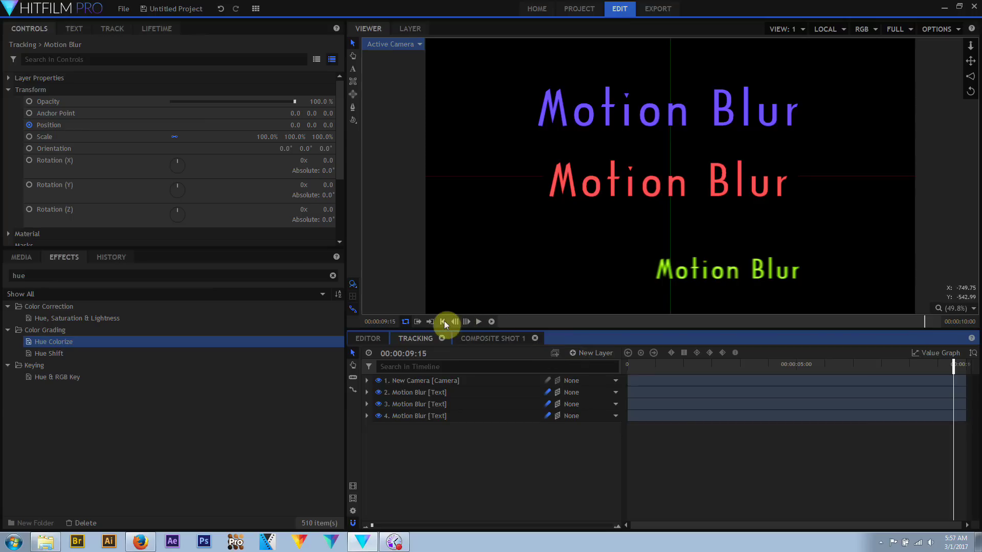
# Step: Scrub from the start to 00:00:05:14 and set the composite shot's motion blur Shutter Angle to 360
pyautogui.click(442, 321)
pyautogui.moveTo(626, 364); pyautogui.dragTo(817, 359)
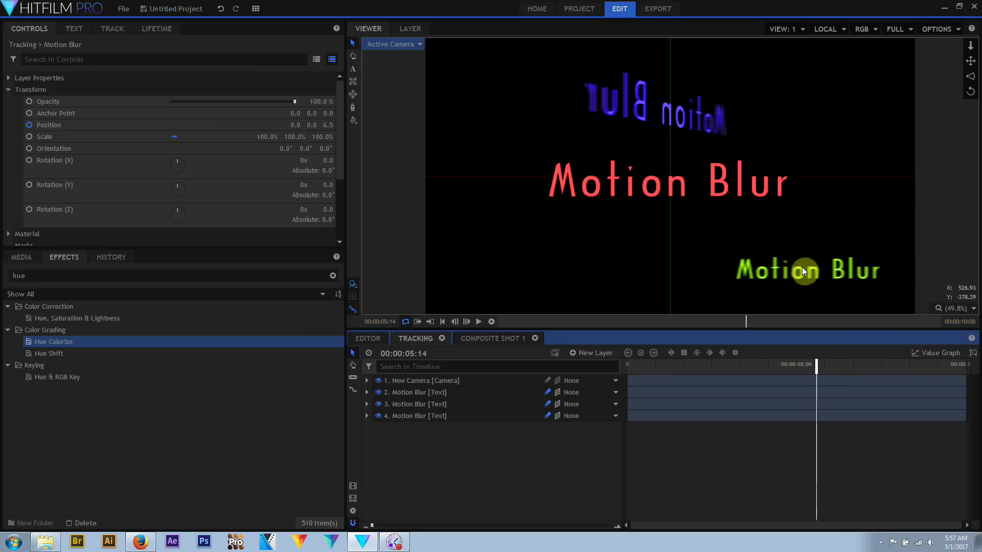
pyautogui.click(355, 510)
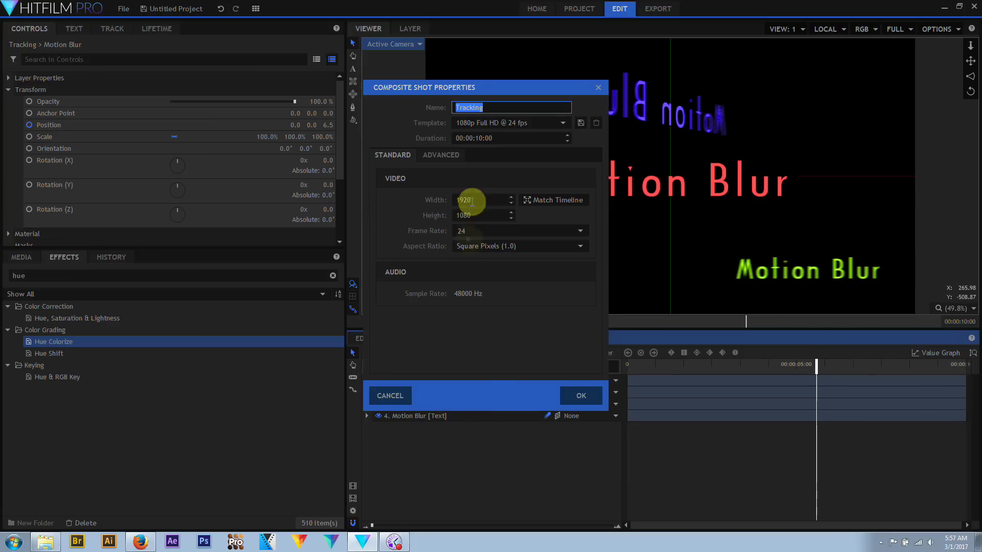
pyautogui.click(441, 155)
pyautogui.doubleClick(467, 339)
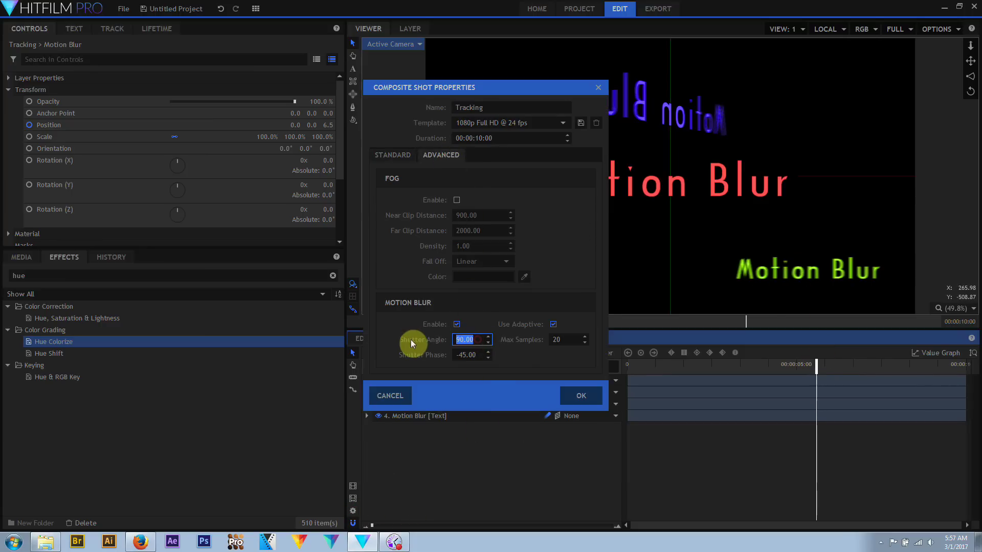
pyautogui.write('360')
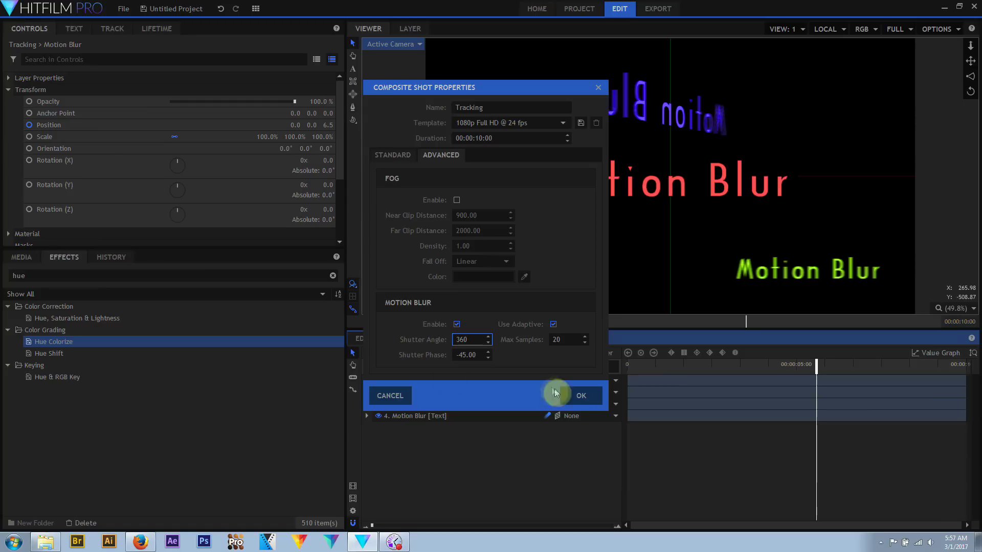
pyautogui.click(583, 392)
# Step: Set the composite shot's motion blur Shutter Angle to 720
pyautogui.click(353, 510)
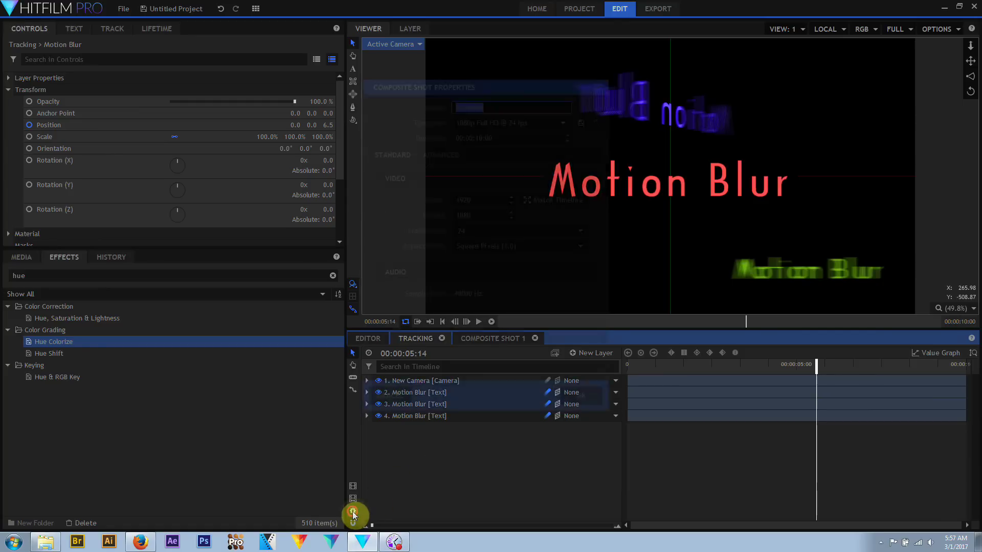
pyautogui.click(438, 155)
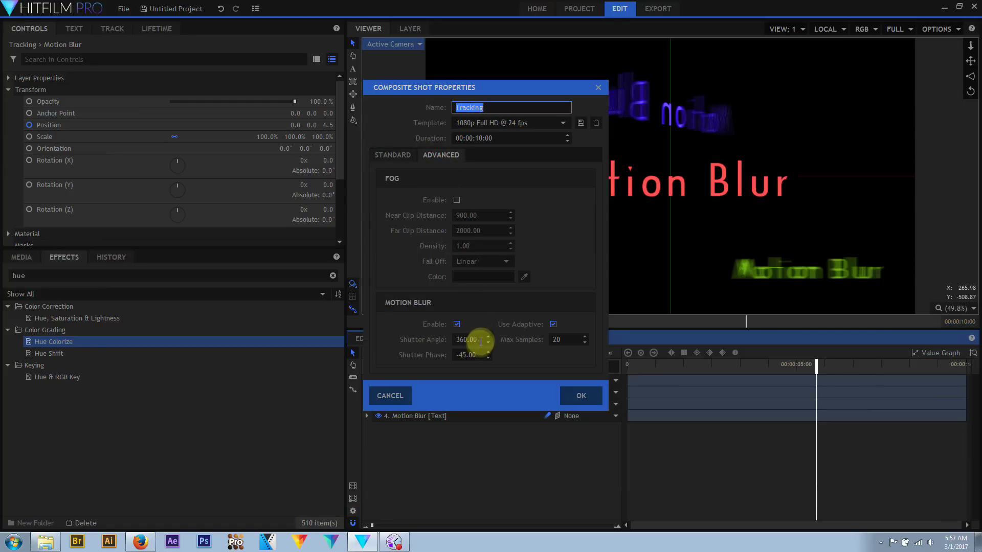
pyautogui.doubleClick(480, 341)
pyautogui.write('720')
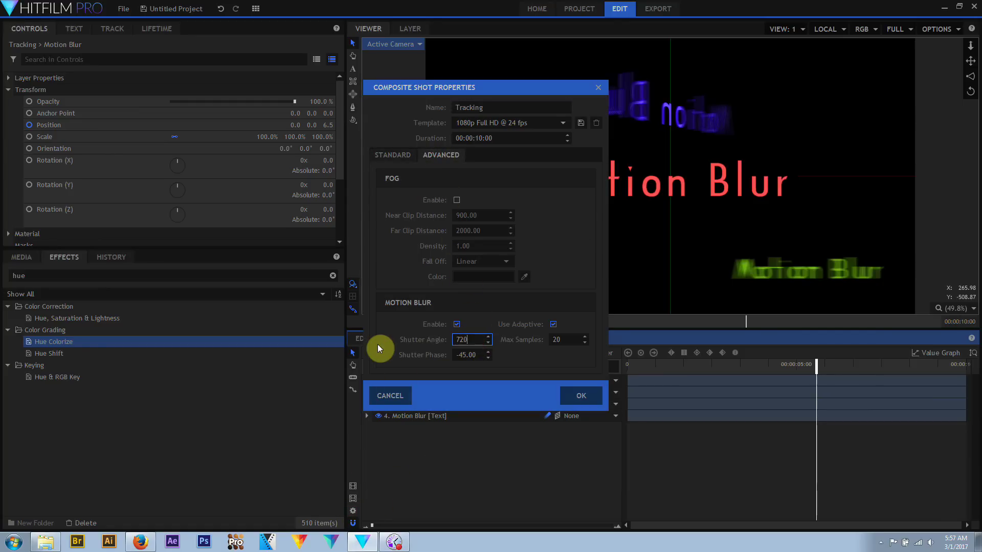
pyautogui.click(583, 395)
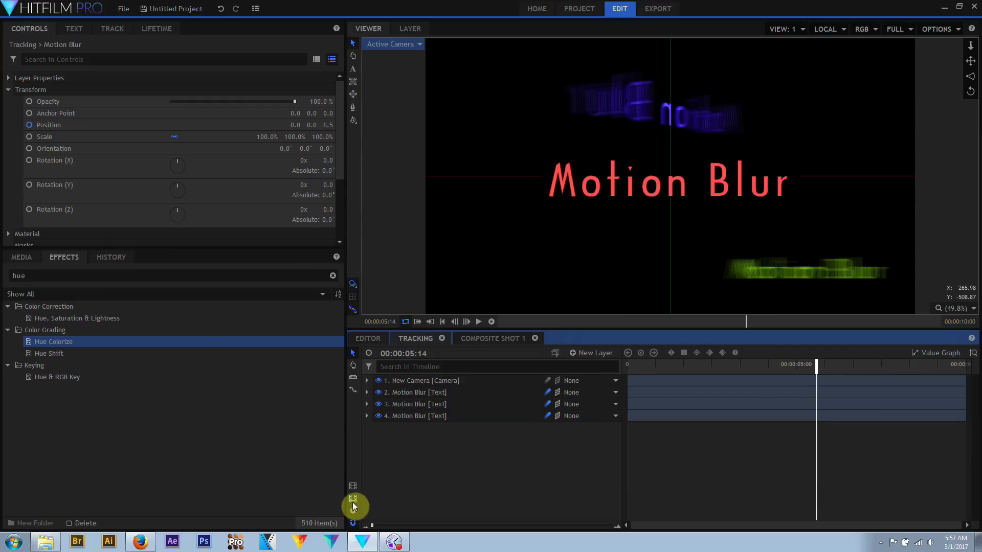
# Step: Turn off adaptive sampling for the composite shot's motion blur and set Max Samples to 40
pyautogui.click(353, 507)
pyautogui.click(442, 154)
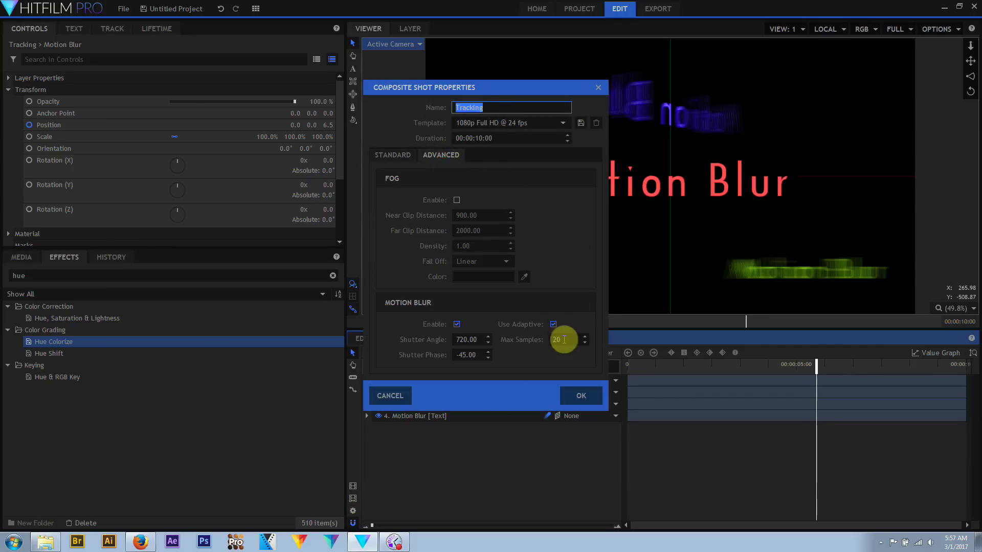
pyautogui.doubleClick(559, 339)
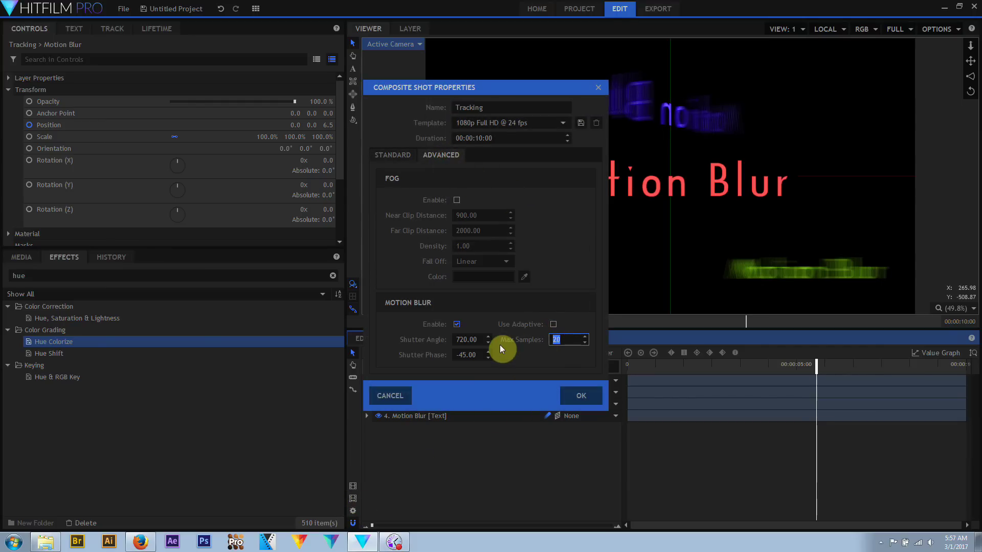
pyautogui.write('40')
pyautogui.click(585, 396)
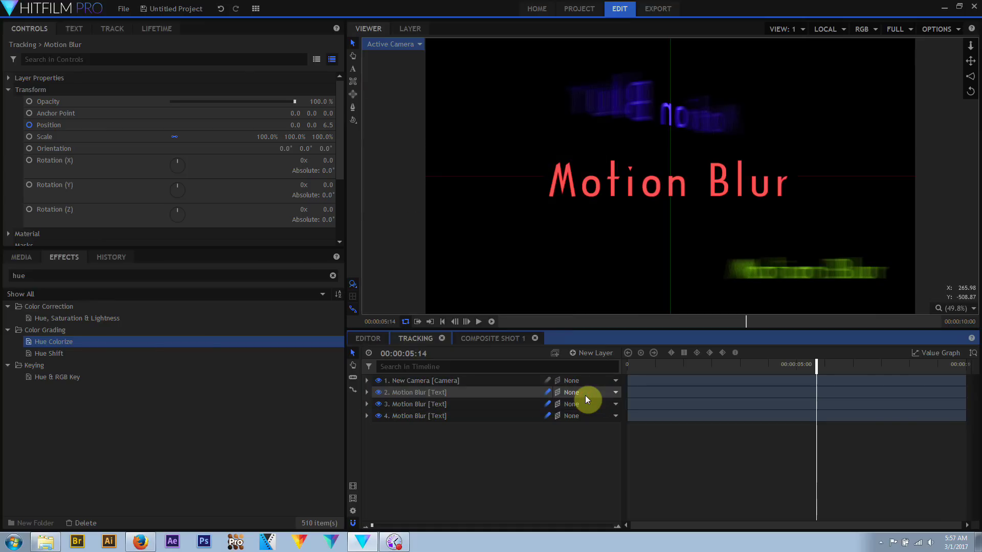
# Step: Set the composite shot's motion blur Shutter Phase to 90
pyautogui.click(353, 511)
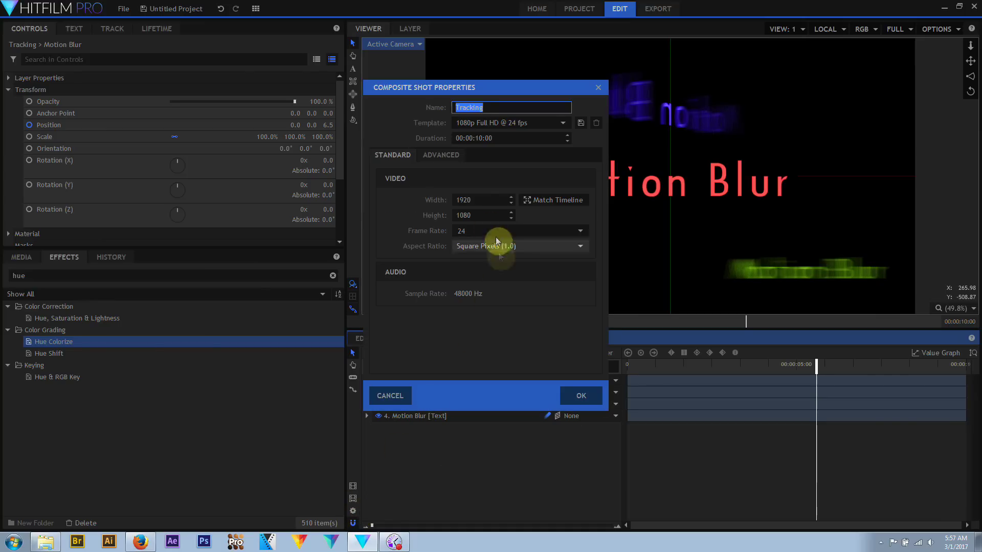
pyautogui.click(443, 155)
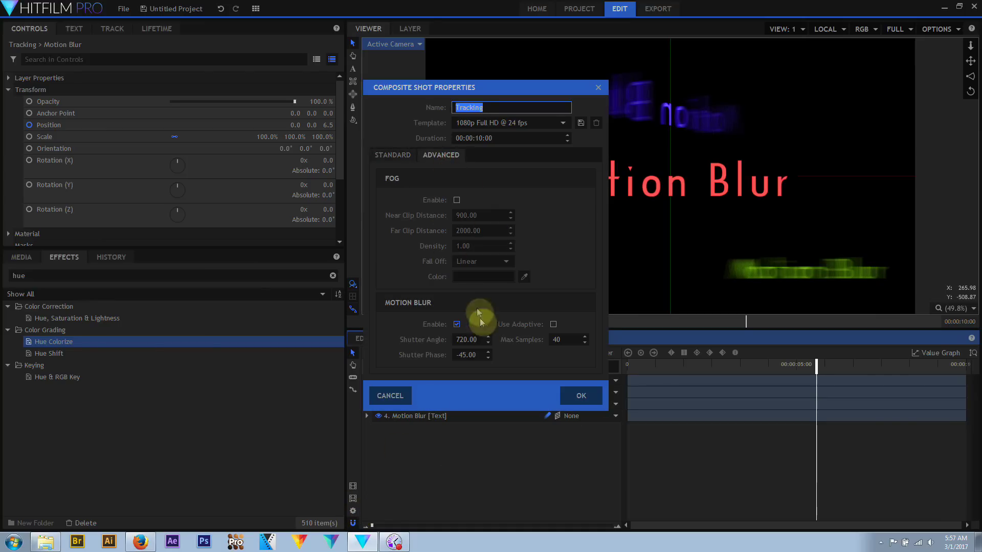
pyautogui.click(481, 355)
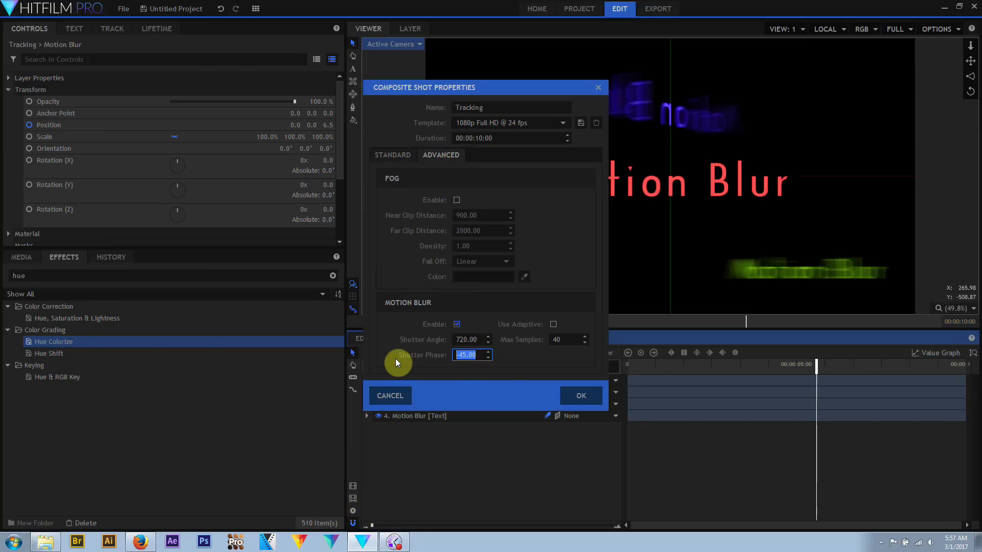
pyautogui.write('90')
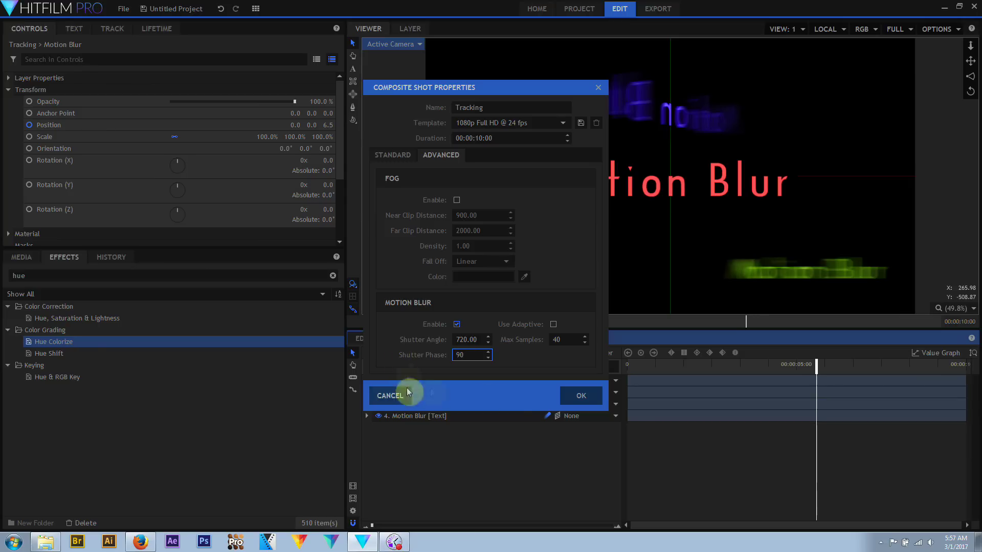
pyautogui.click(585, 400)
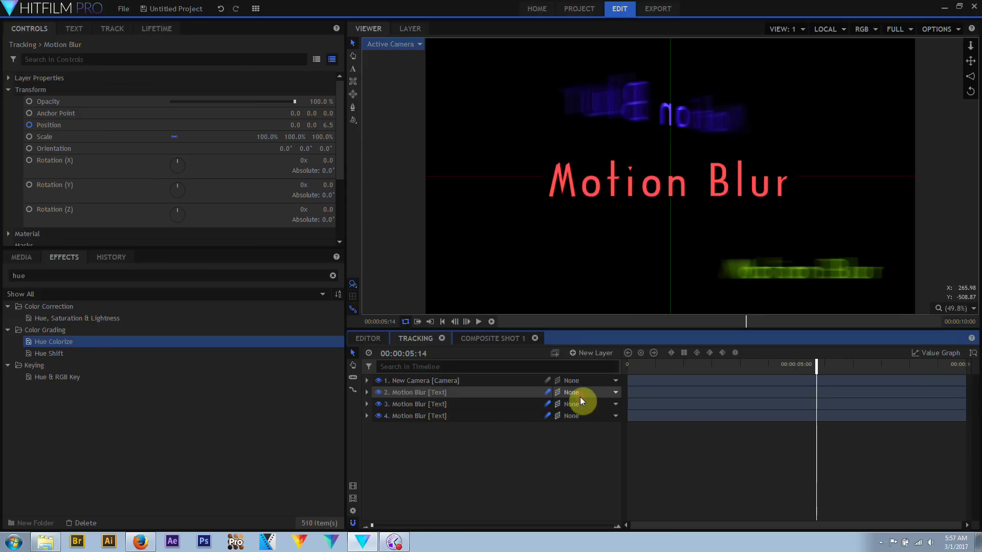
# Step: Set the composite shot's motion blur Shutter Phase to 45
pyautogui.click(358, 500)
pyautogui.click(437, 155)
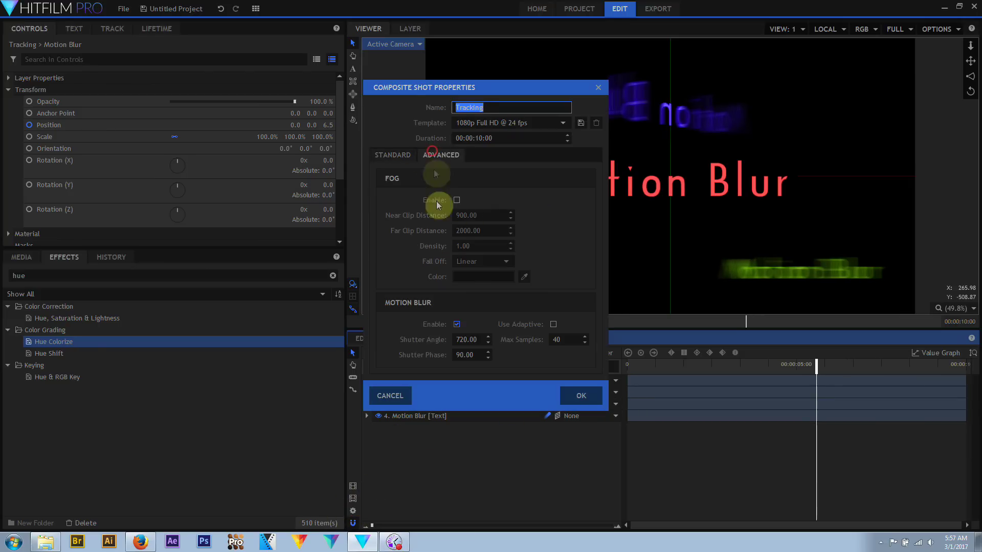
pyautogui.click(478, 357)
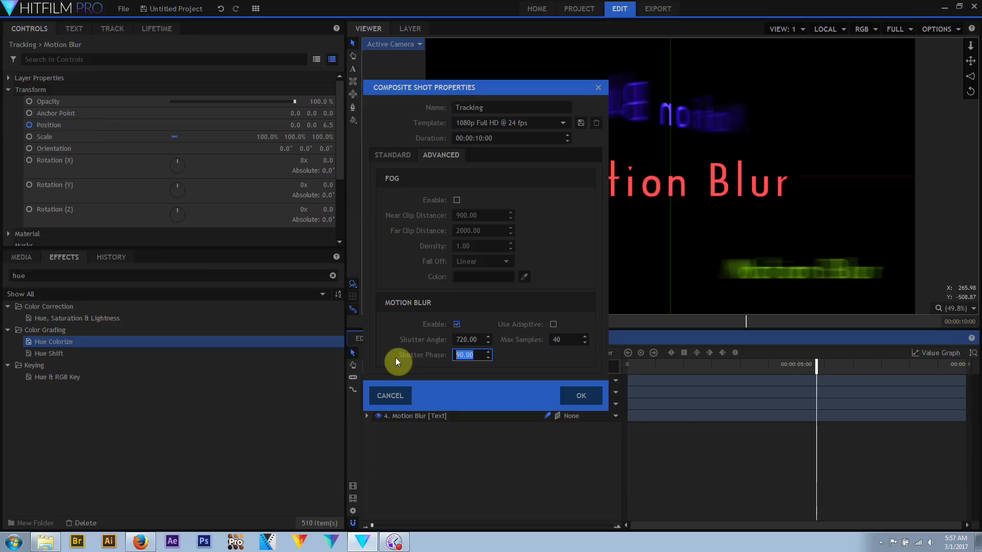
pyautogui.write('45')
pyautogui.click(584, 396)
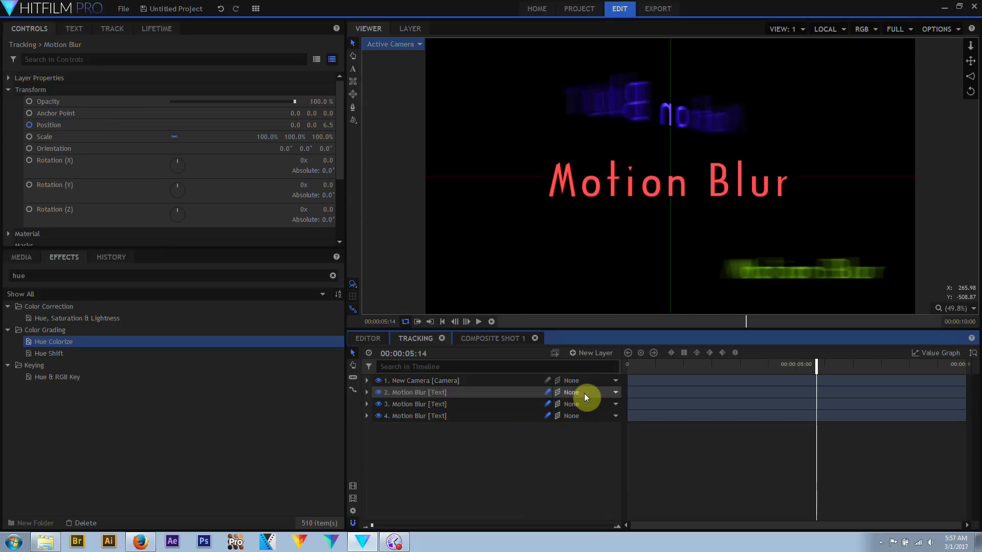
# Step: Set the composite shot's motion blur Shutter Phase to 0
pyautogui.click(352, 511)
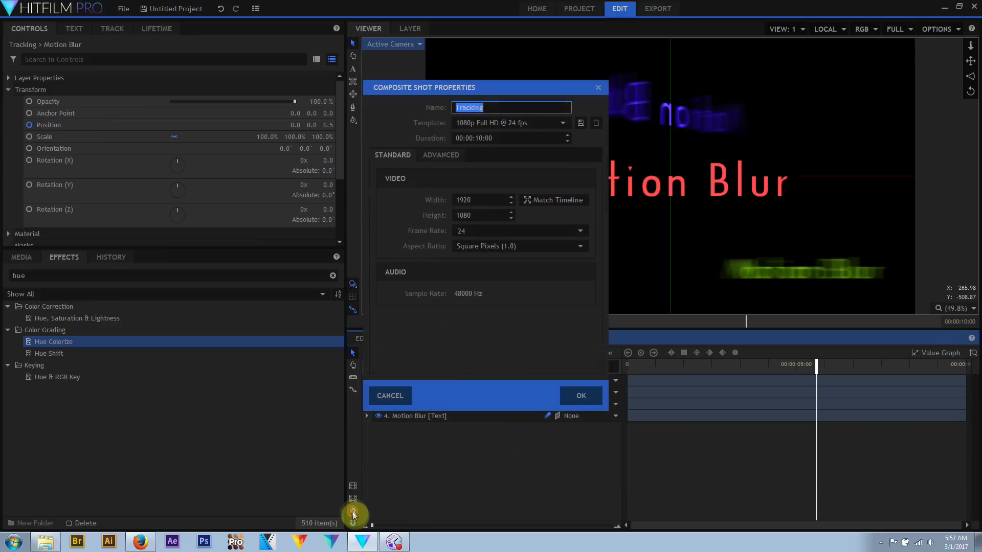
pyautogui.click(452, 155)
pyautogui.click(476, 355)
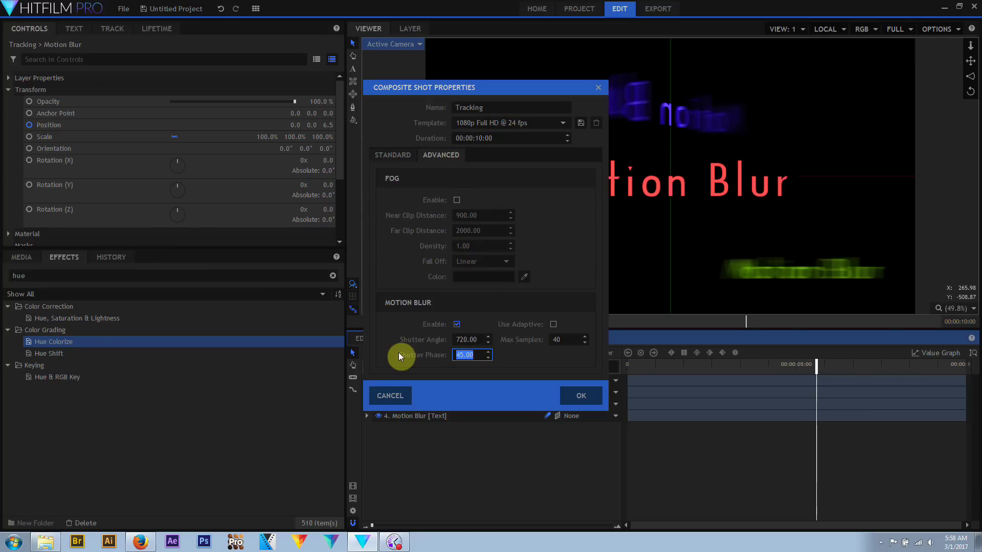
pyautogui.write('0')
pyautogui.click(573, 396)
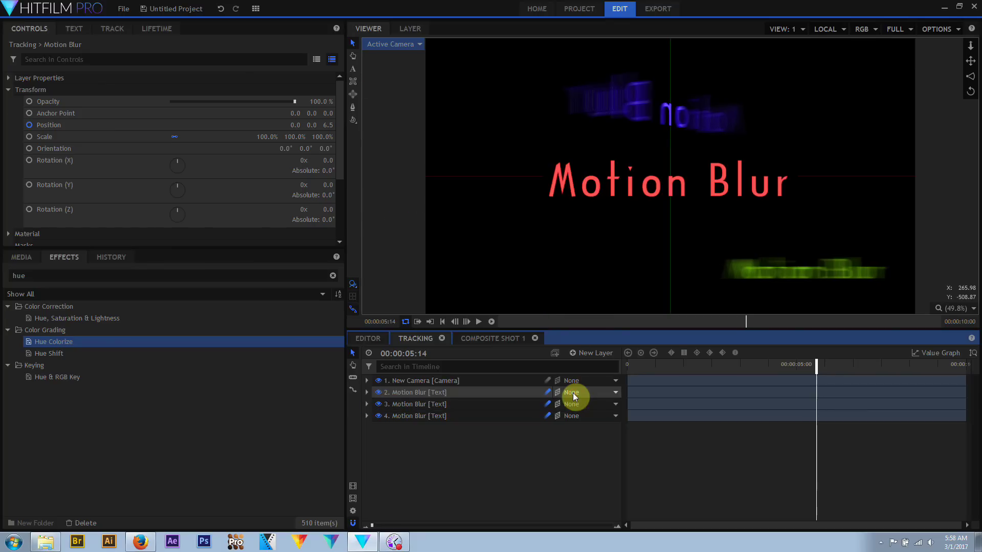
# Step: Set the composite shot's motion blur Shutter Phase to 360
pyautogui.click(353, 511)
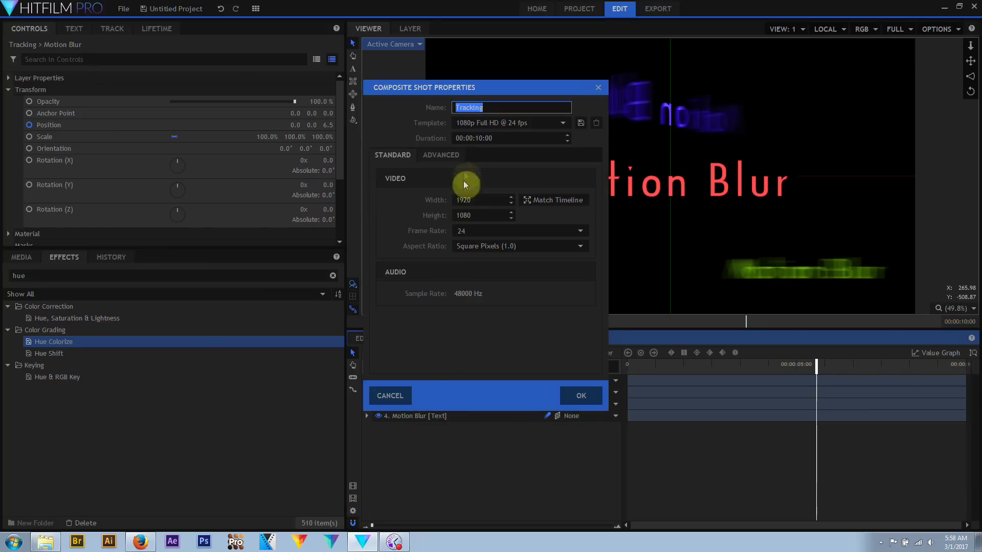
pyautogui.click(441, 155)
pyautogui.click(469, 354)
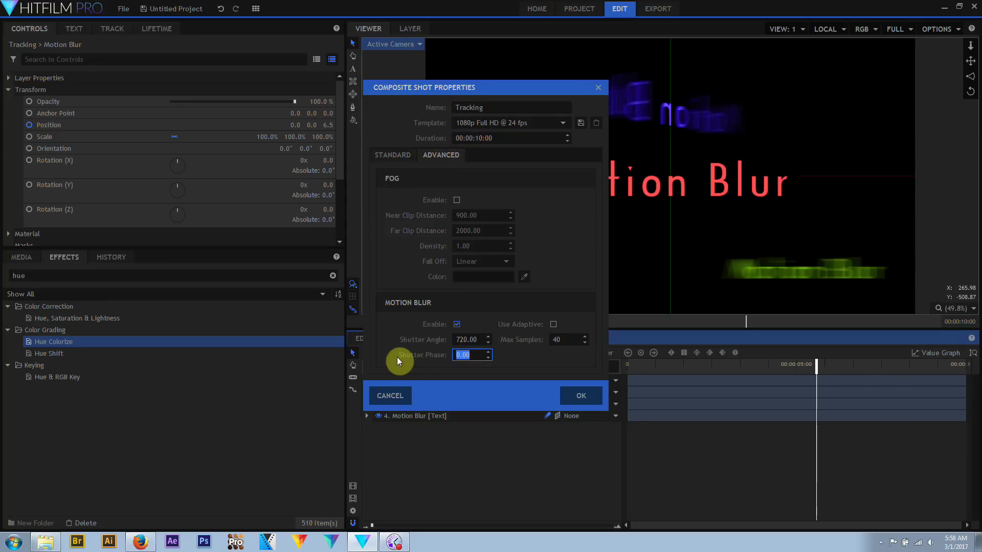
pyautogui.write('360')
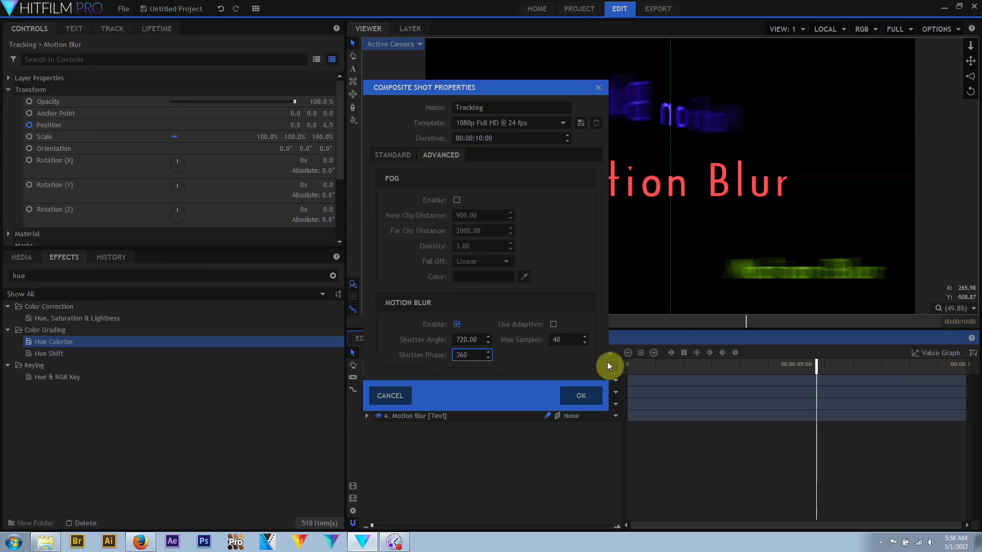
pyautogui.click(585, 392)
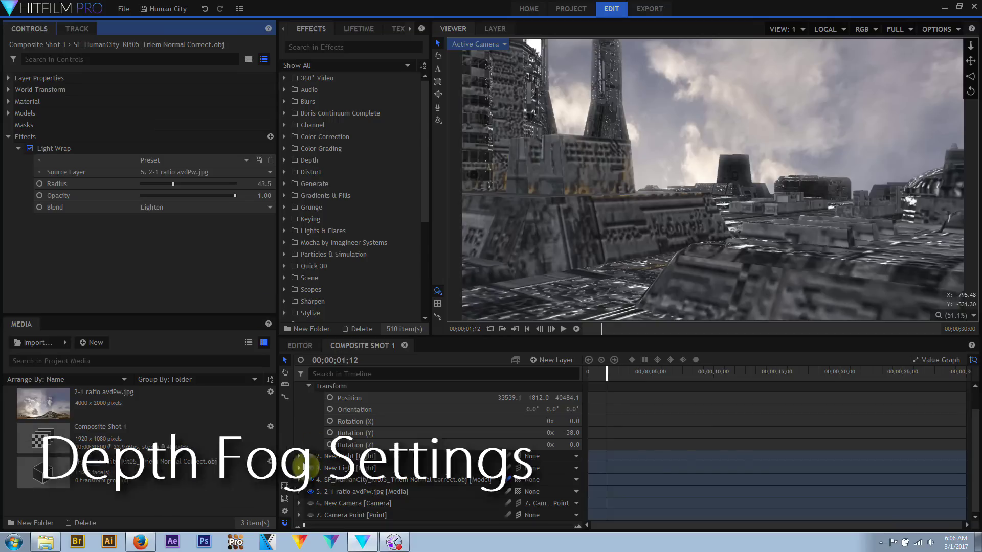
# Step: Enable depth fog in the advanced properties of Composite Shot 1 in the Human City project
pyautogui.click(285, 512)
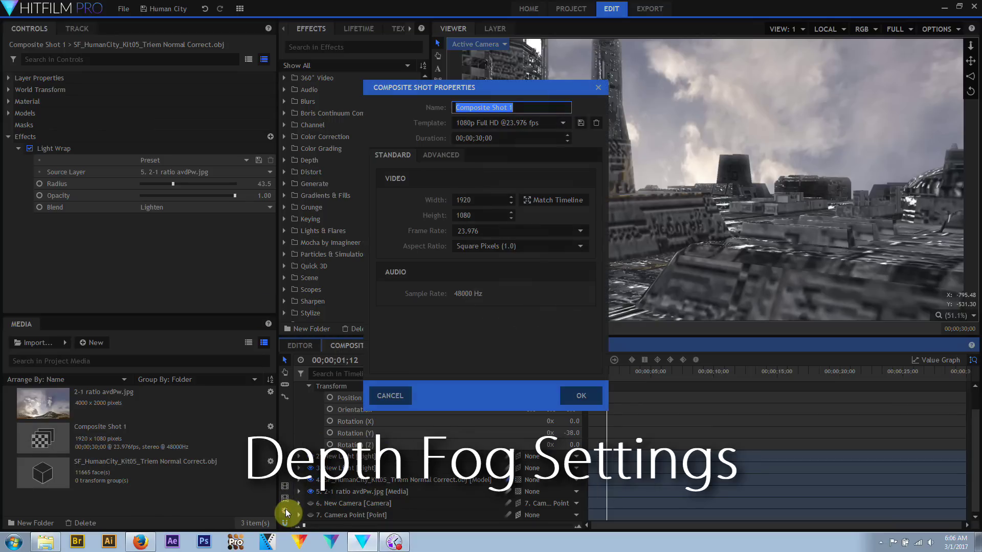
pyautogui.click(449, 155)
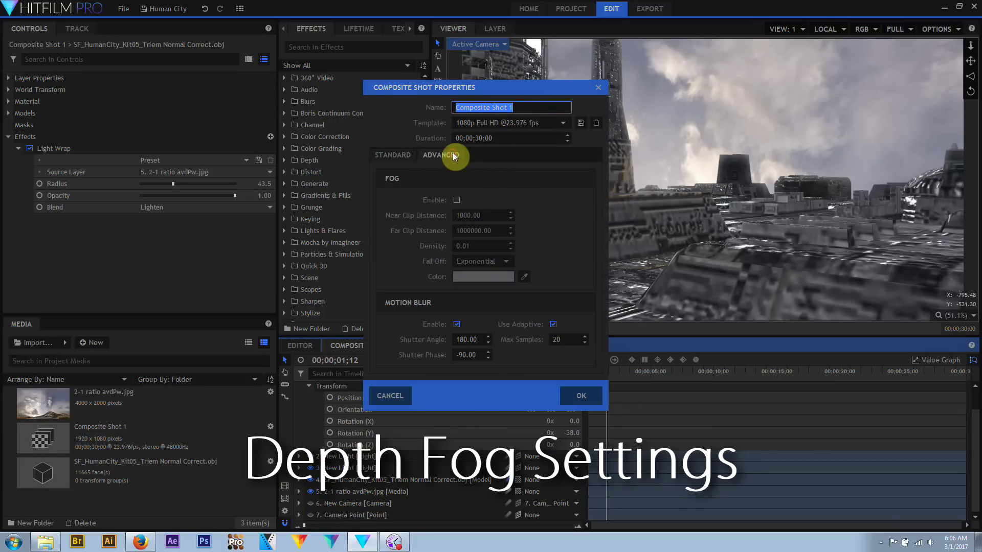
pyautogui.click(457, 201)
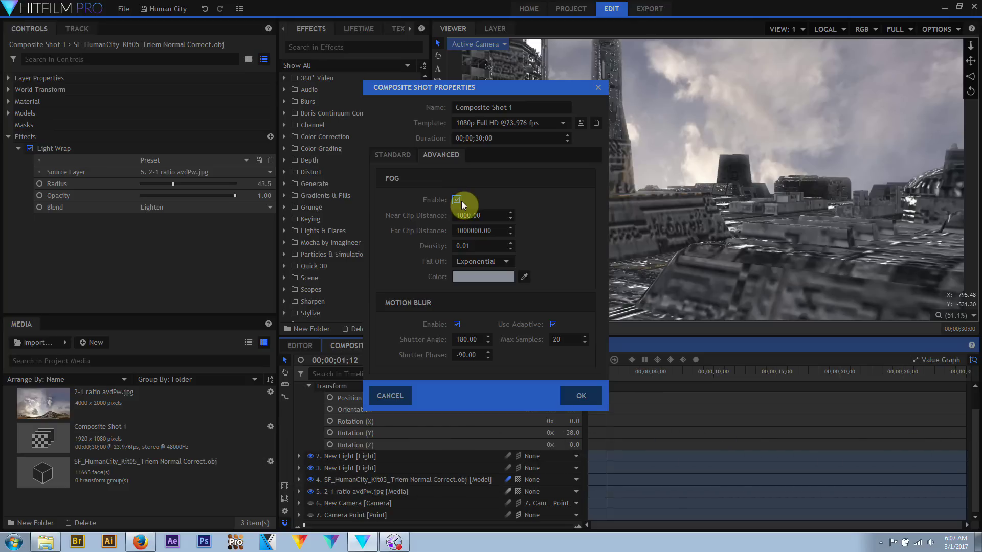
pyautogui.click(578, 396)
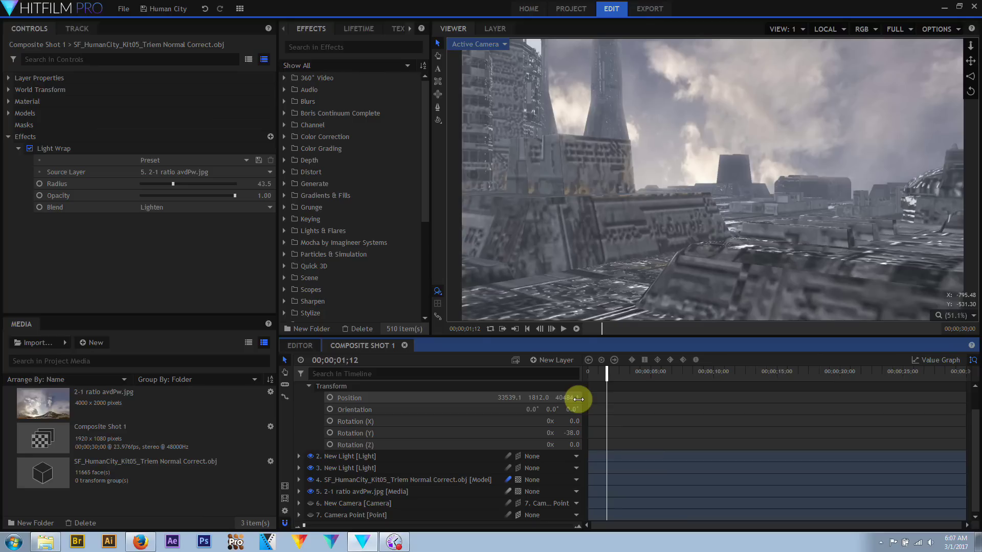
# Step: Change the fog Fall Off of Composite Shot 1 to Exponential²
pyautogui.click(285, 512)
pyautogui.click(452, 155)
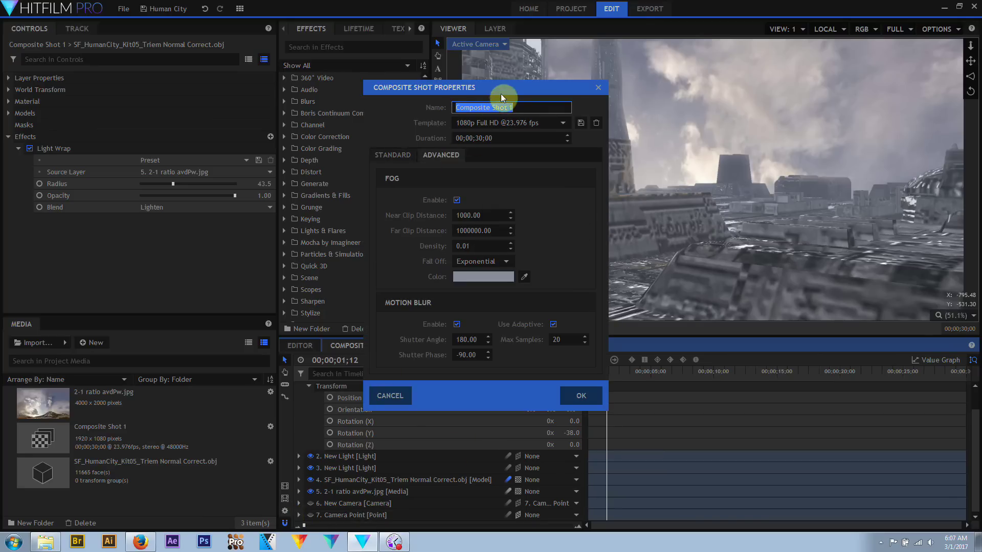
pyautogui.moveTo(501, 94); pyautogui.dragTo(311, 88)
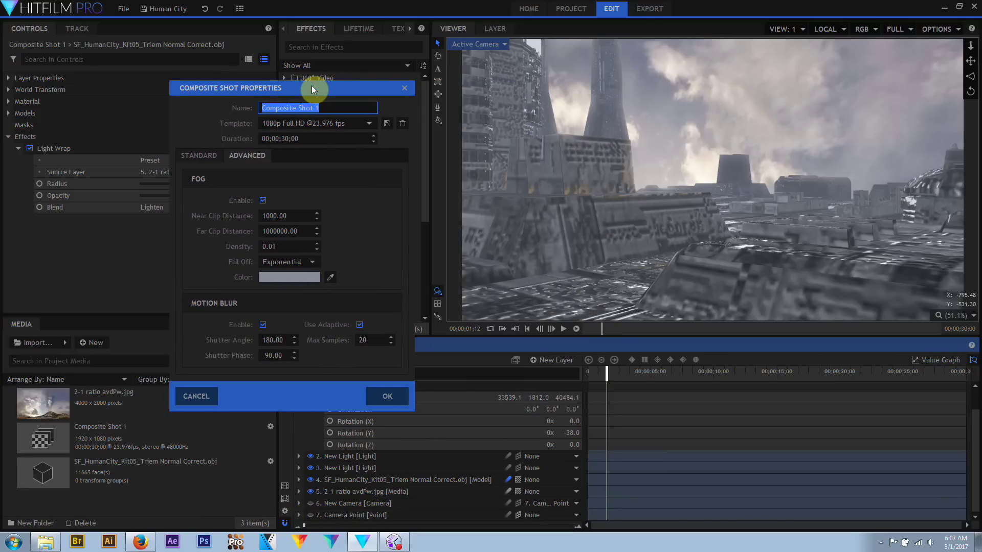
pyautogui.click(313, 262)
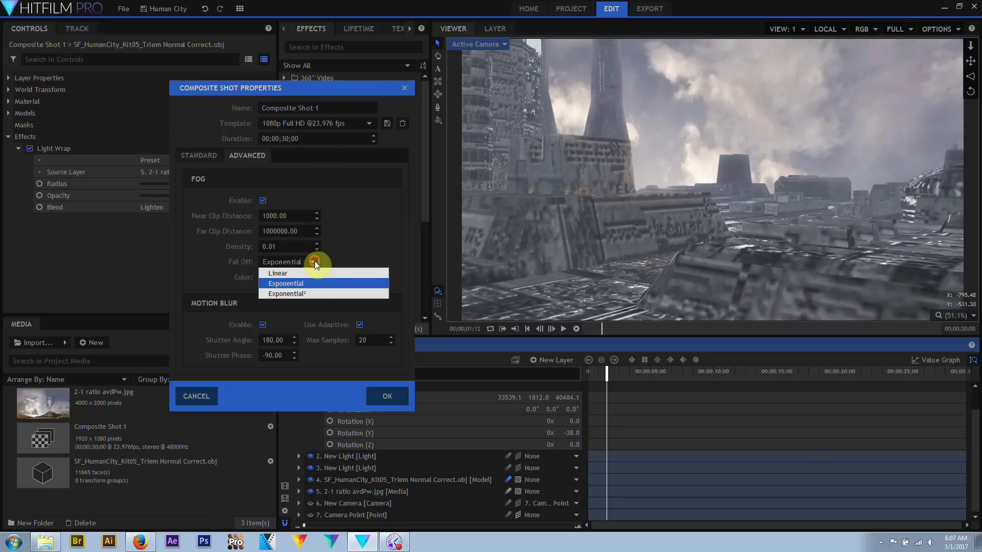
pyautogui.click(297, 296)
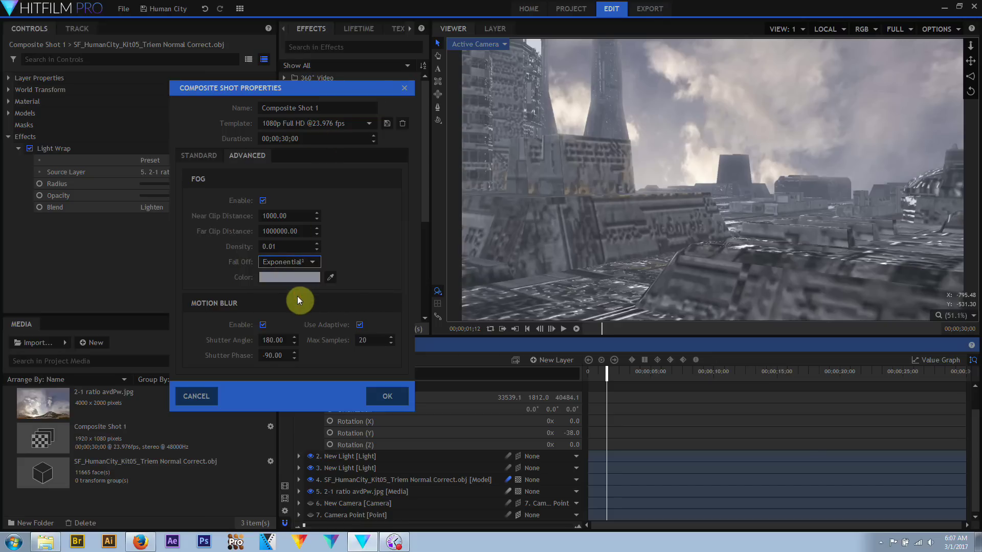
pyautogui.click(386, 398)
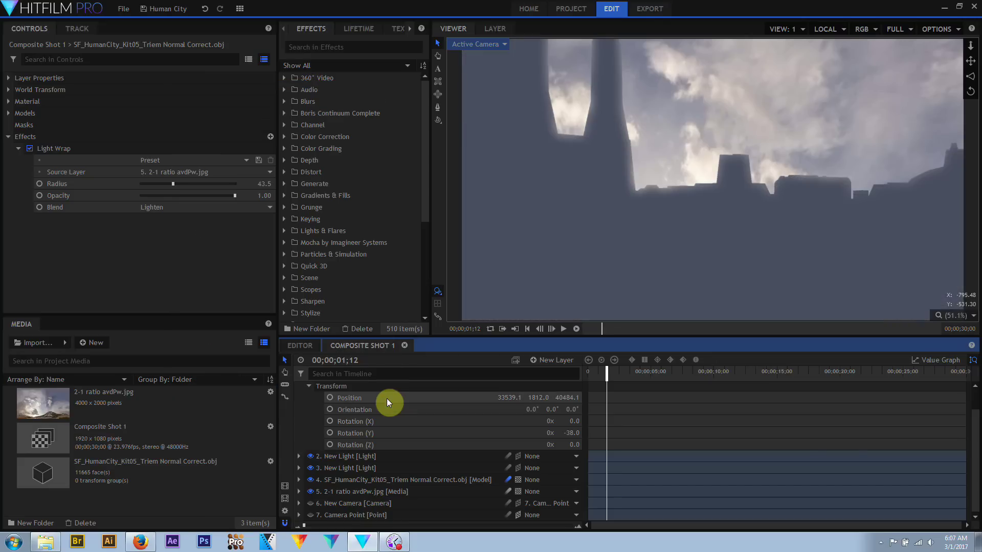
# Step: Change the fog Fall Off of Composite Shot 1 to Linear
pyautogui.click(284, 511)
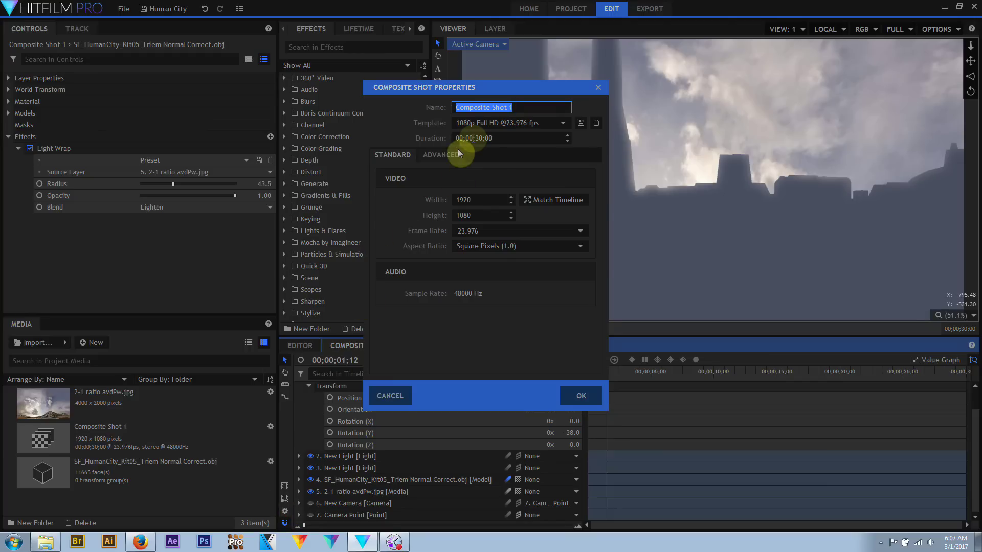
pyautogui.click(441, 155)
pyautogui.click(506, 261)
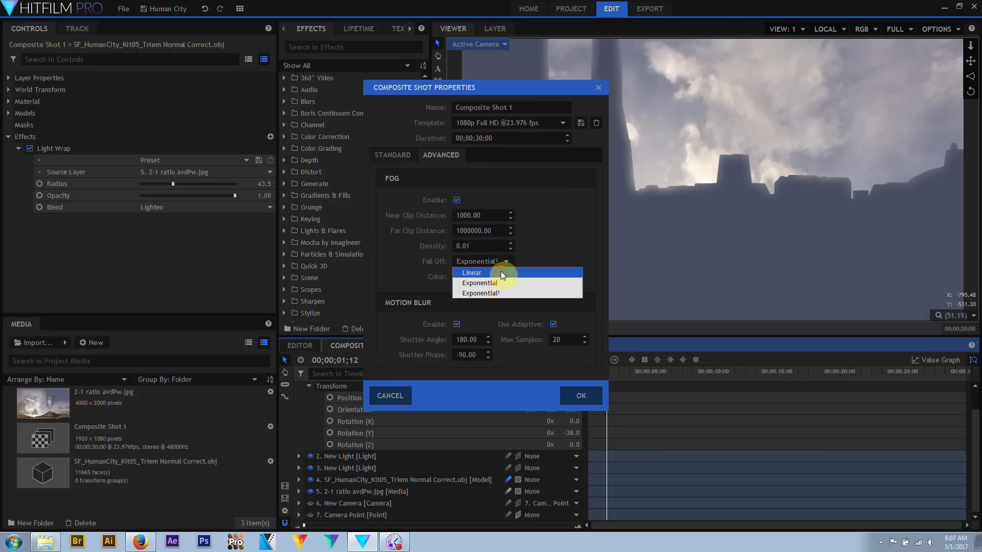
pyautogui.click(502, 275)
pyautogui.click(585, 398)
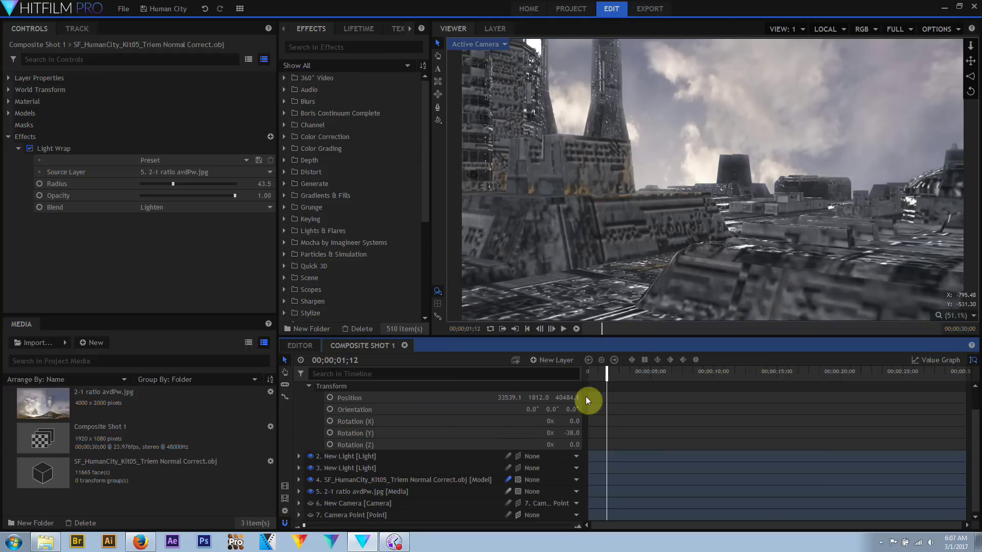
# Step: Set the fog's Far Clip Distance to 250000 in the properties of Composite Shot 1
pyautogui.click(285, 511)
pyautogui.click(442, 155)
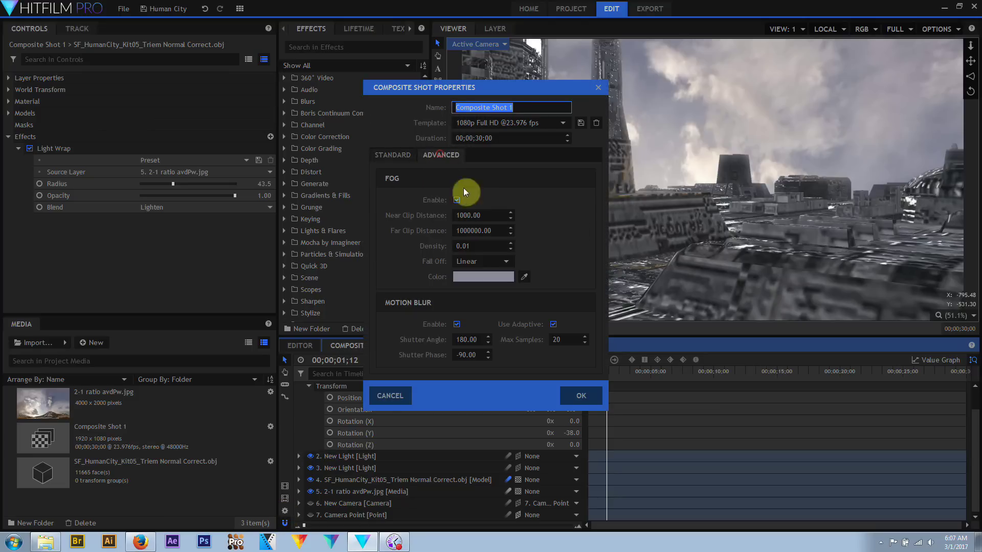
pyautogui.click(496, 230)
pyautogui.write('250000')
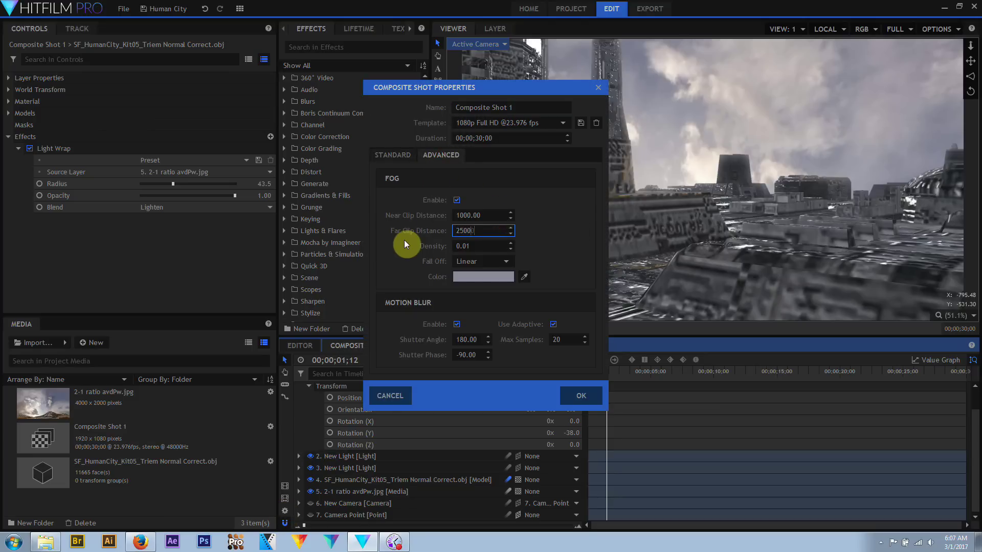
pyautogui.click(583, 395)
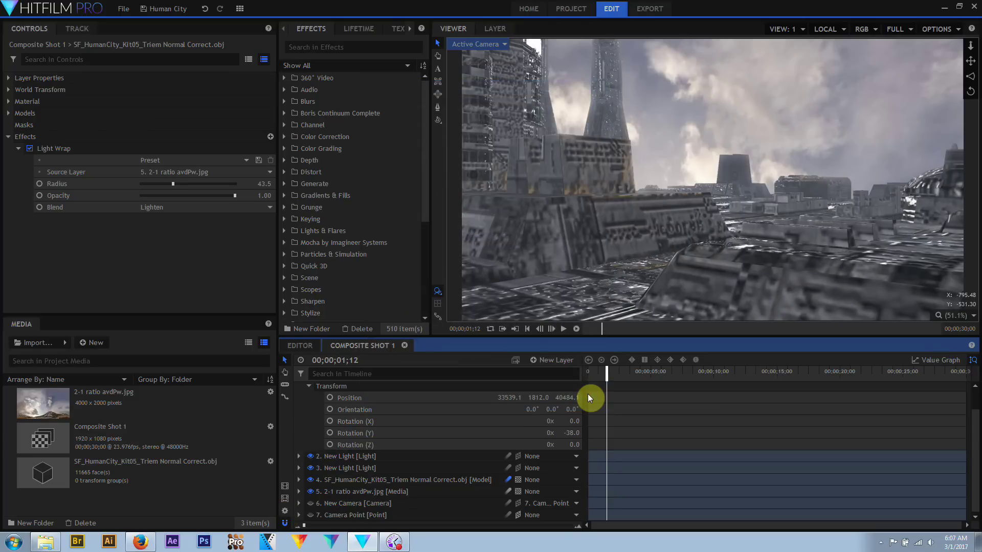
# Step: Sample a light cloud tone from the sky in the viewer as the fog color of Composite Shot 1
pyautogui.click(286, 511)
pyautogui.click(455, 158)
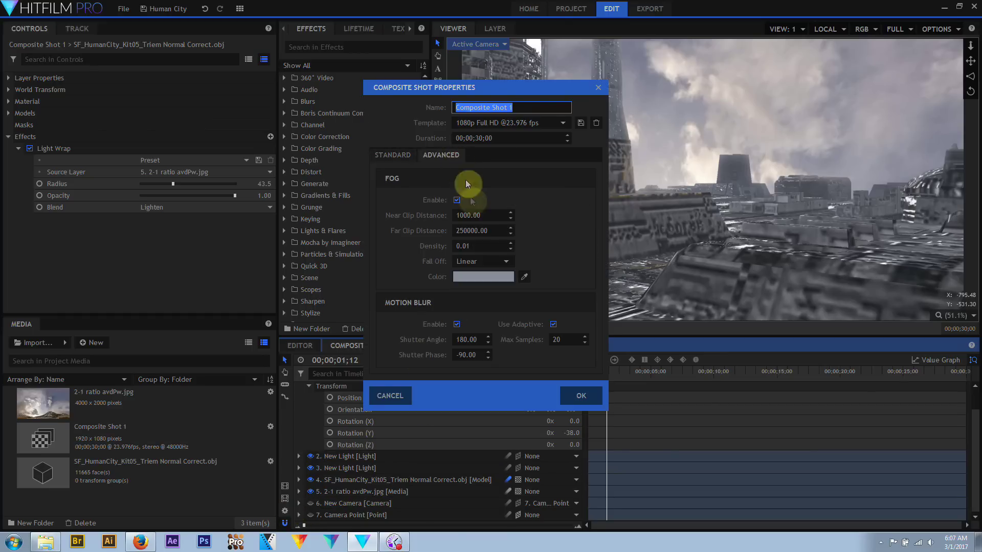
pyautogui.click(526, 276)
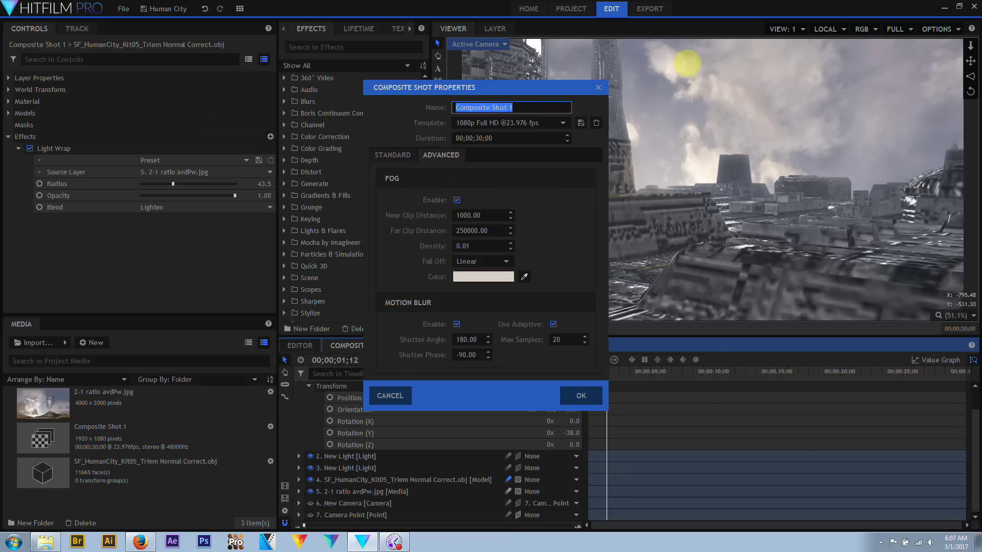
pyautogui.click(659, 56)
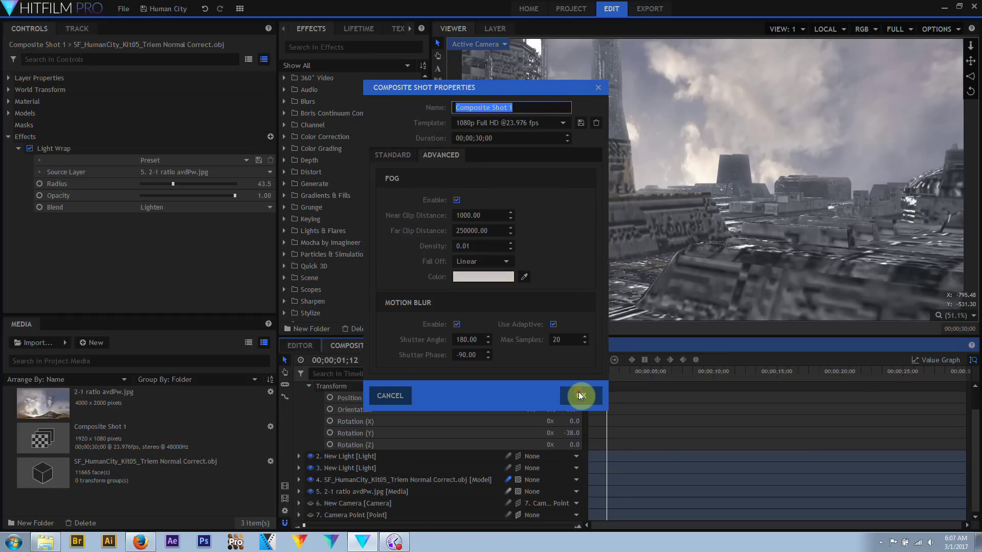
pyautogui.click(578, 392)
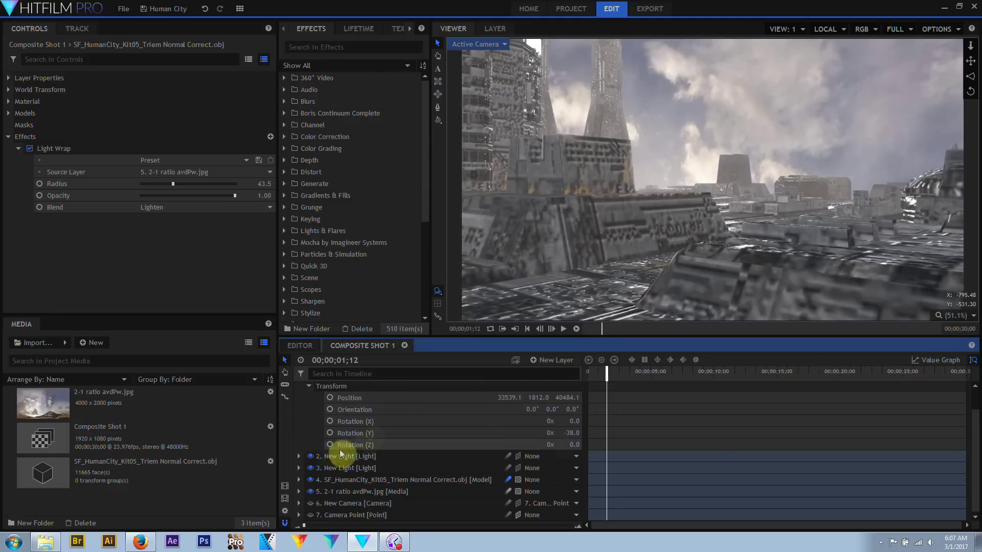
# Step: Inspect the hue, saturation and RGB values of the fog color in the properties of Composite Shot 1
pyautogui.click(285, 511)
pyautogui.click(455, 157)
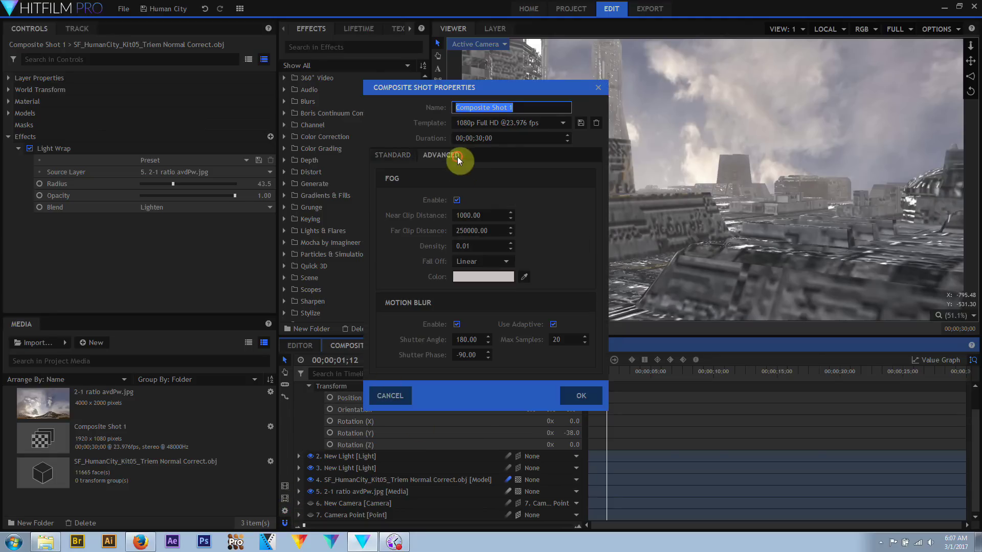
pyautogui.click(478, 271)
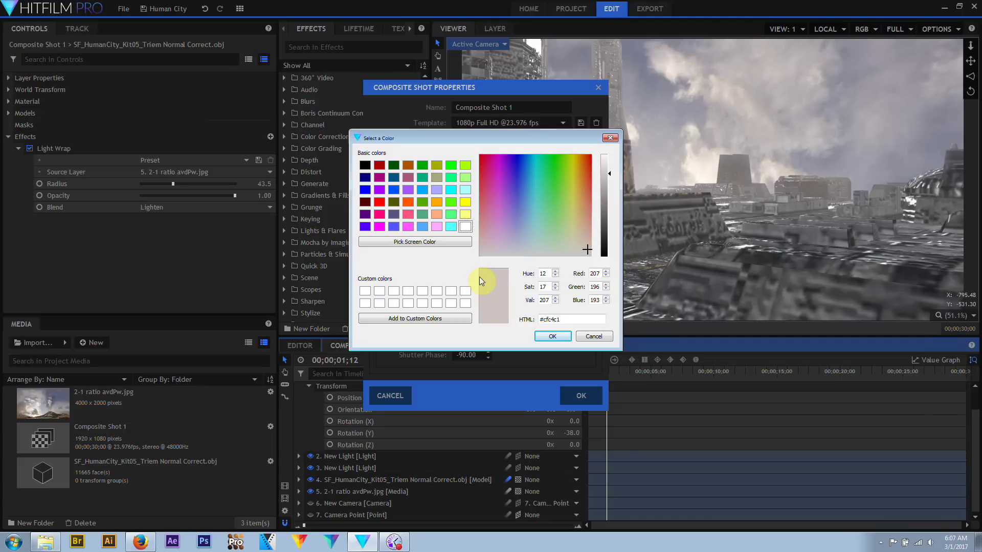
pyautogui.click(608, 338)
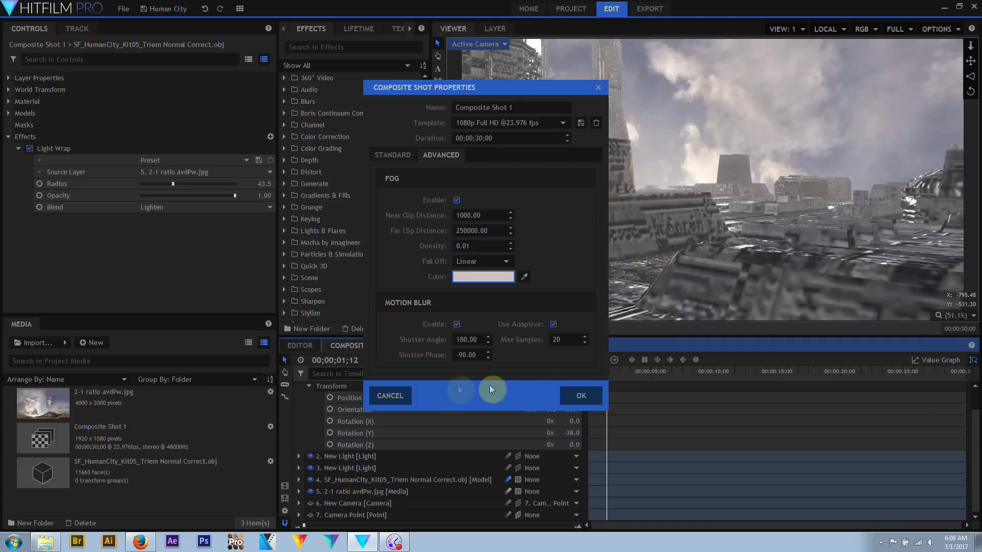
pyautogui.click(581, 395)
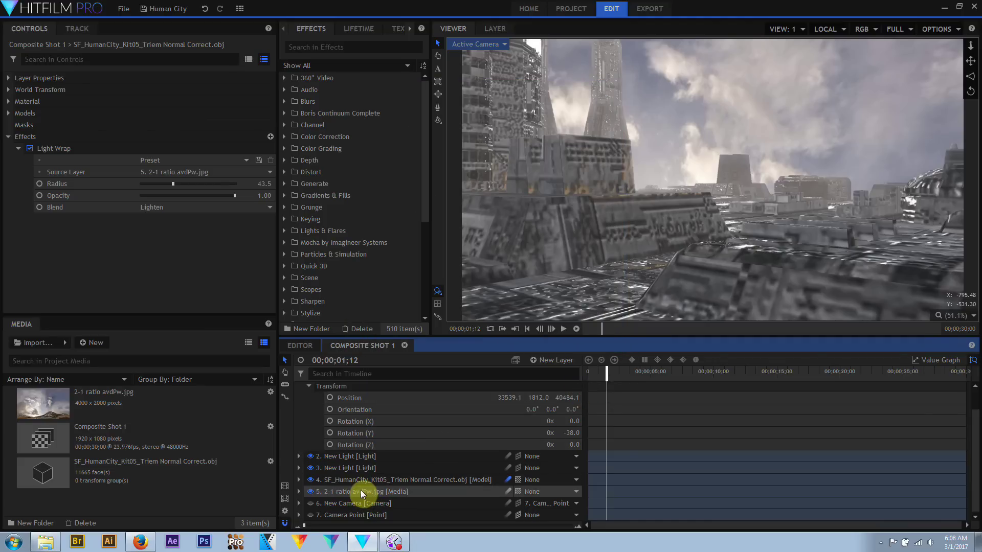
# Step: Apply the Hue Shift effect to the 2-1 ratio avdPw.jpg sky layer and set its hue shift to 225
pyautogui.click(361, 492)
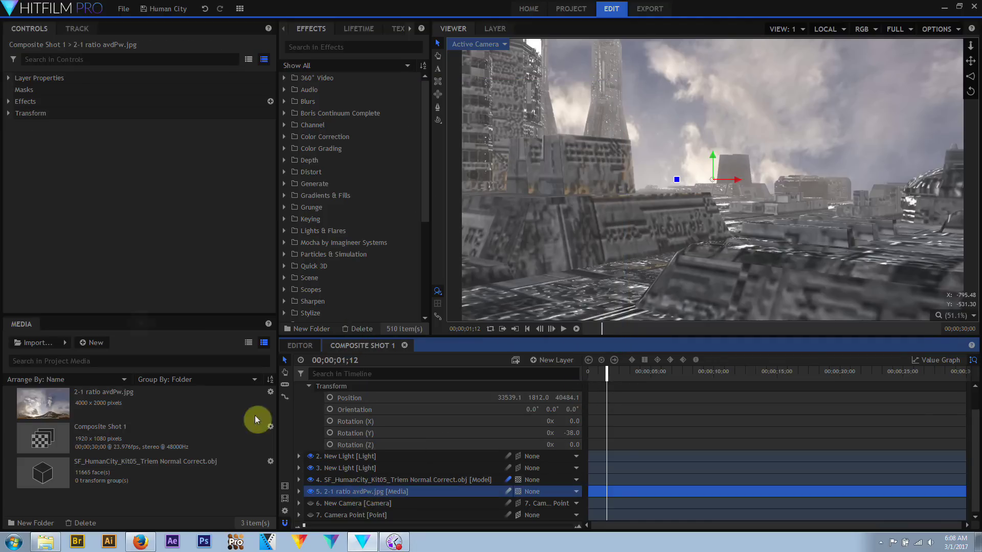
pyautogui.click(319, 46)
pyautogui.write('hue')
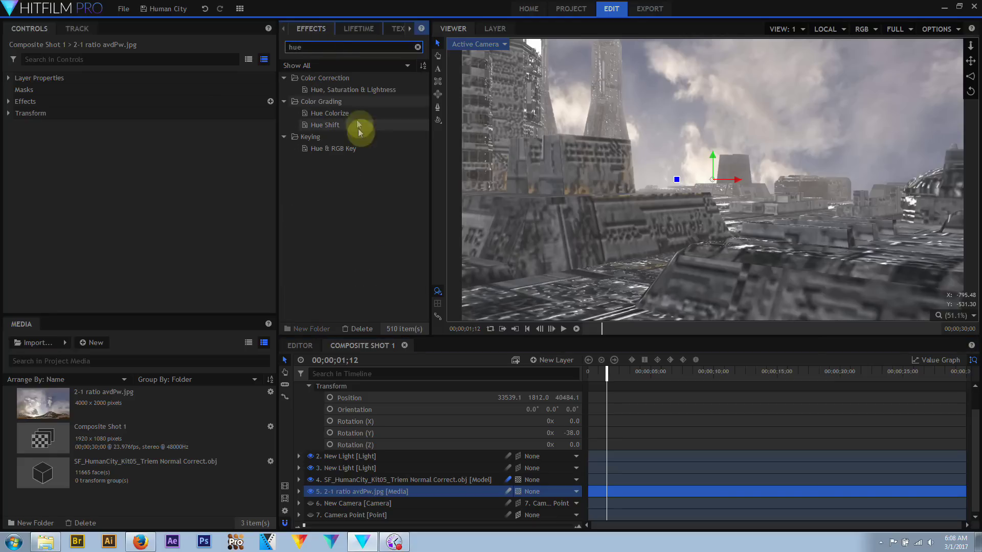
pyautogui.moveTo(346, 126); pyautogui.dragTo(391, 494)
pyautogui.click(19, 137)
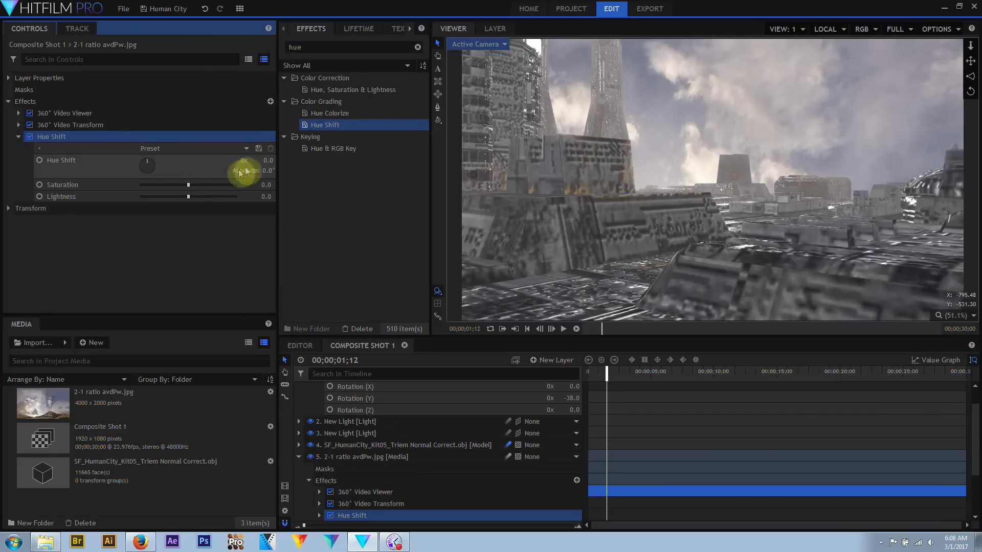
pyautogui.moveTo(264, 160); pyautogui.dragTo(307, 160)
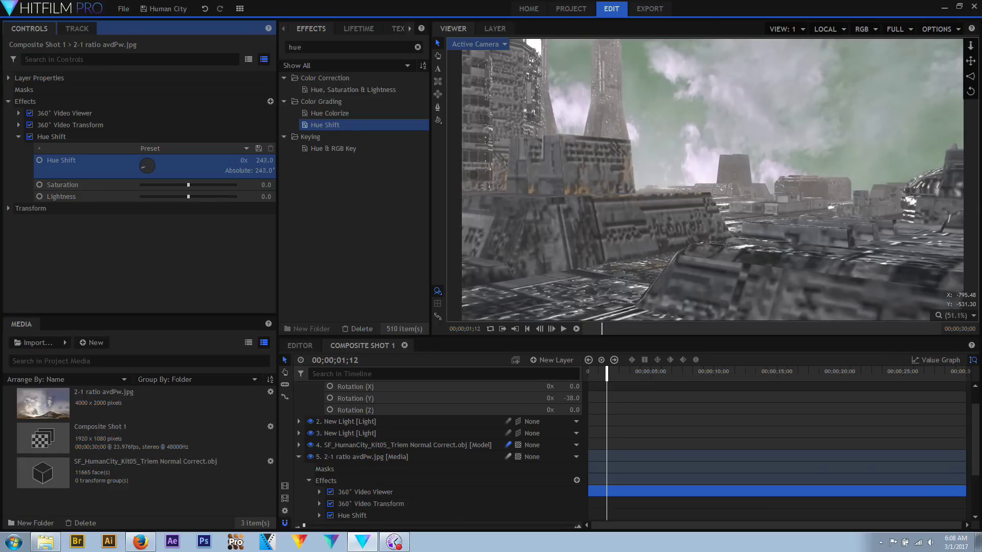
pyautogui.moveTo(264, 160); pyautogui.dragTo(259, 154)
# Step: Set the fog color of Composite Shot 1 to olive yellow #aaaa00 in its properties
pyautogui.click(285, 512)
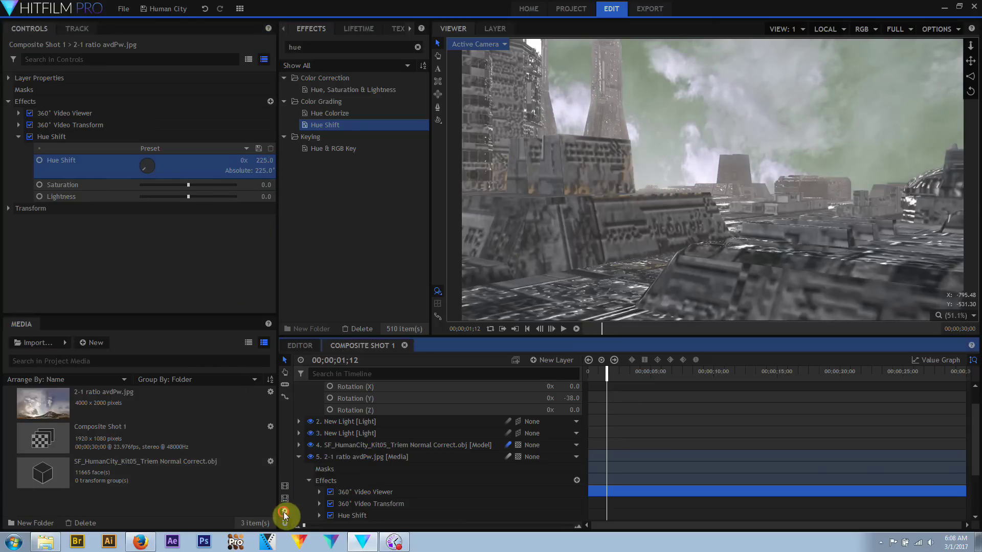
pyautogui.click(443, 154)
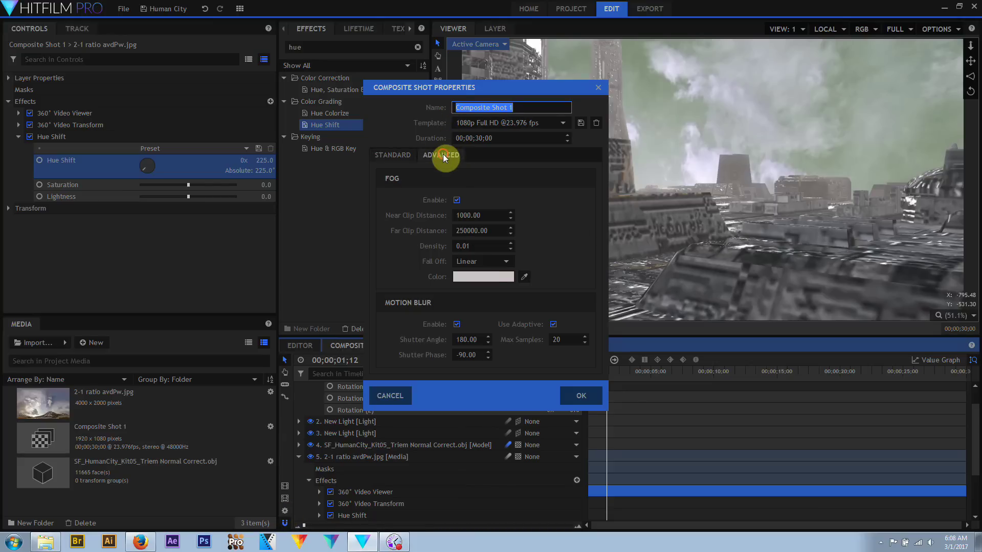
pyautogui.click(513, 277)
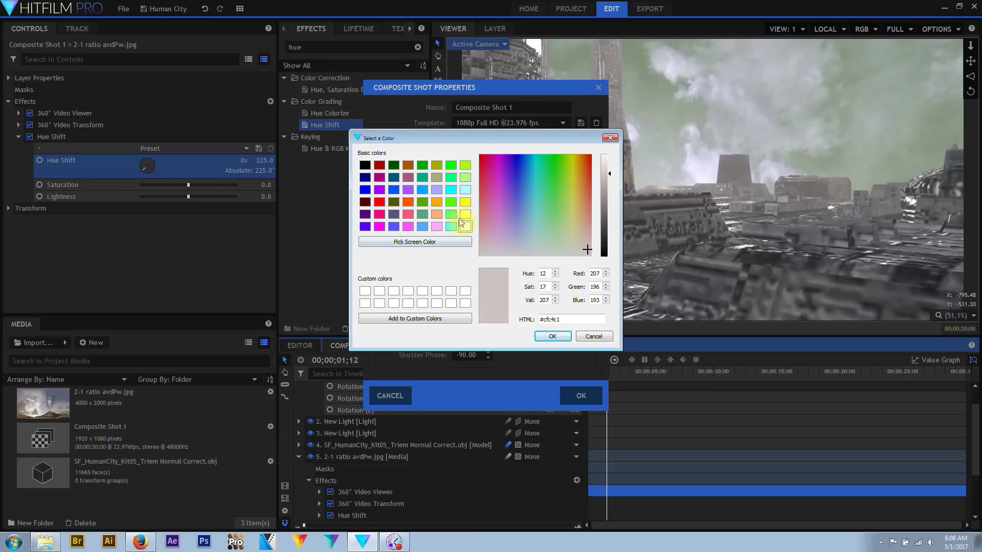
pyautogui.click(437, 166)
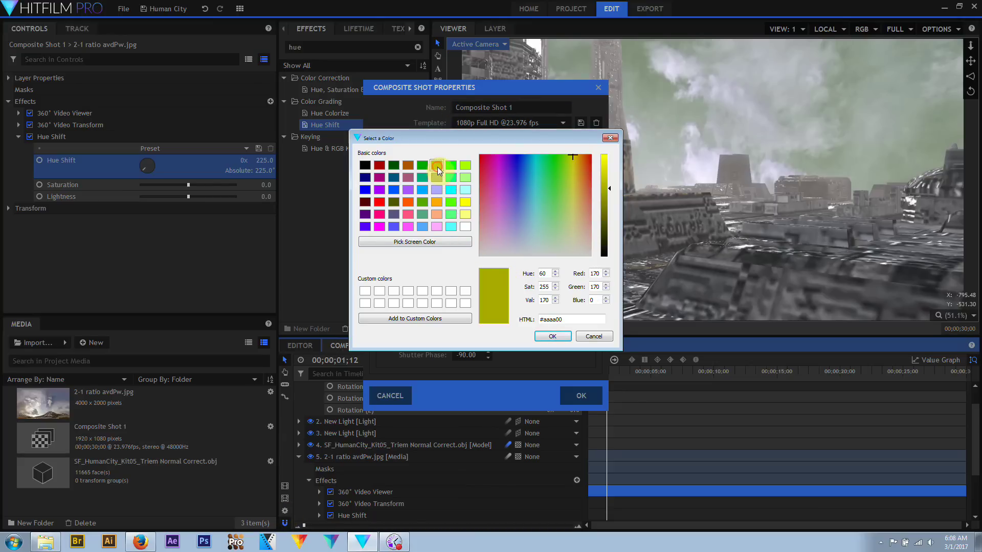
pyautogui.click(542, 336)
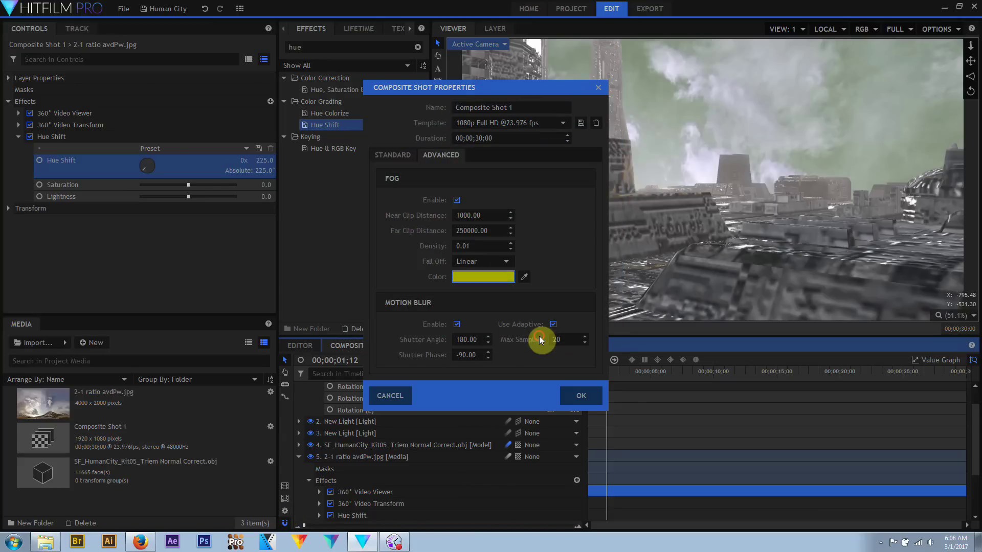
pyautogui.click(579, 397)
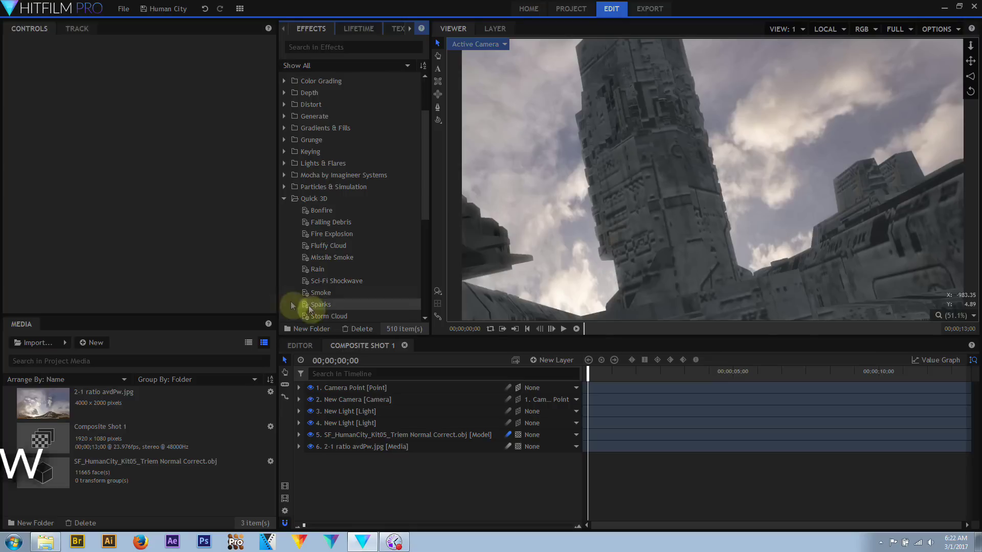
# Step: Play Composite Shot 1, run a RAM preview from the start, and replay it with looping on
pyautogui.click(563, 330)
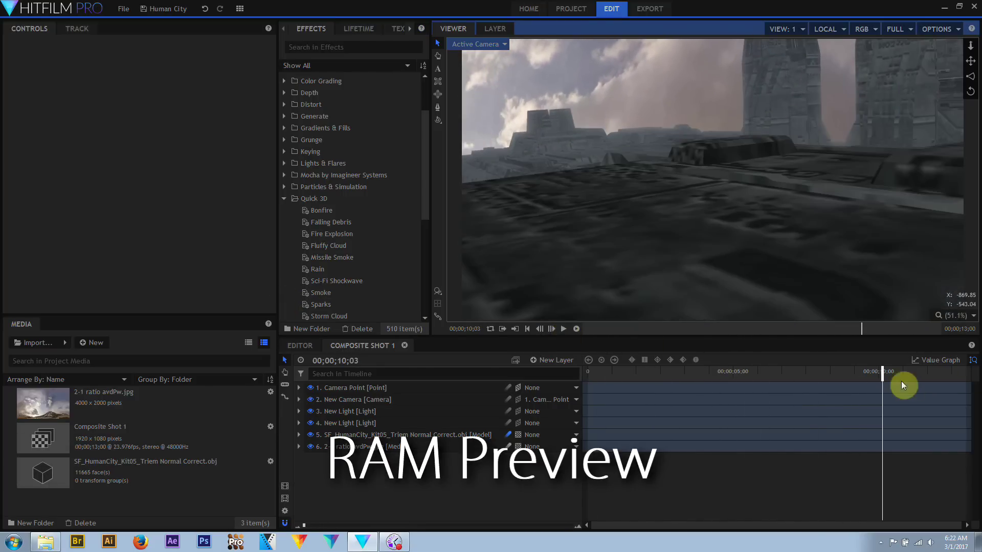
pyautogui.moveTo(890, 372); pyautogui.dragTo(490, 382)
pyautogui.click(575, 329)
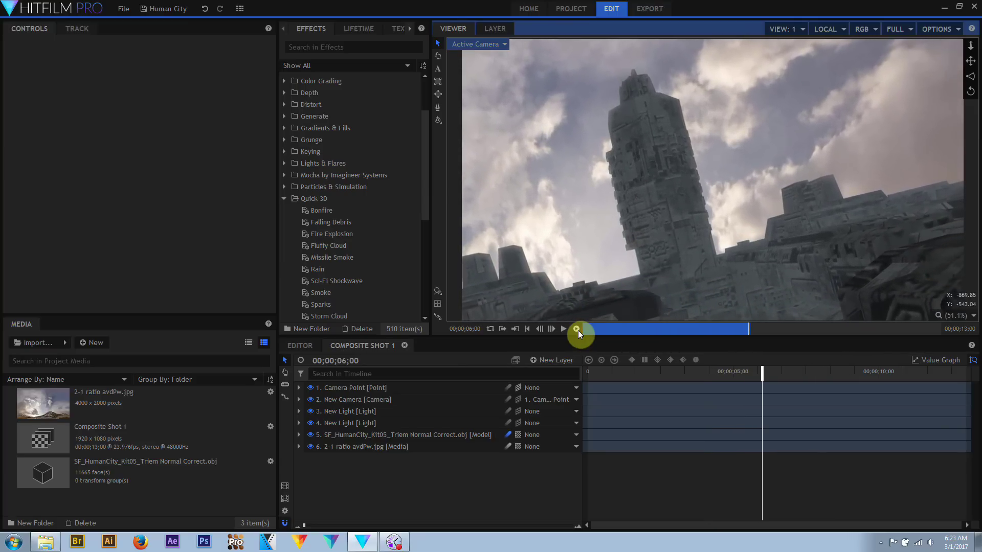
pyautogui.click(490, 329)
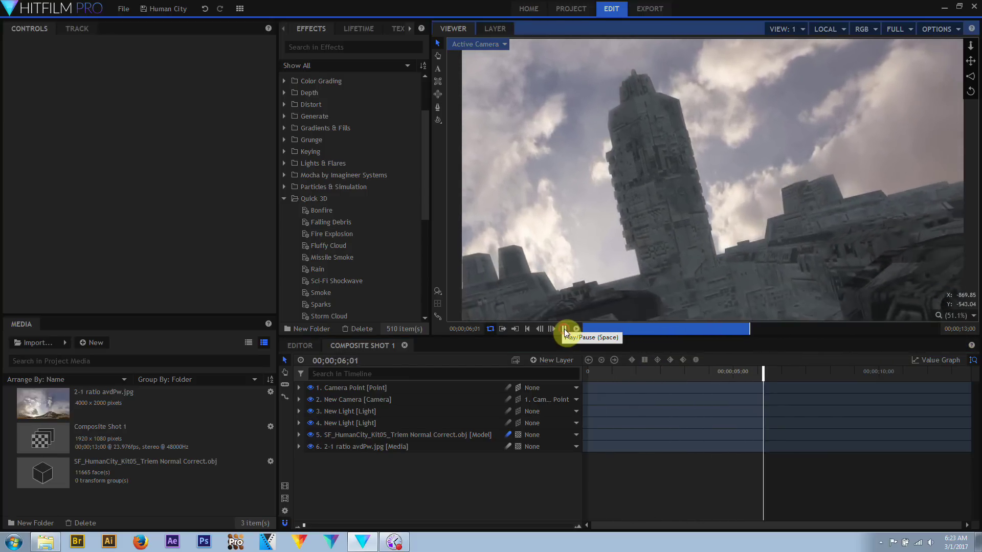
pyautogui.click(563, 329)
# Step: Set the Camera Point layer's Y position to -5621.3 at the first frame and play back the changed camera move
pyautogui.click(592, 379)
pyautogui.click(302, 388)
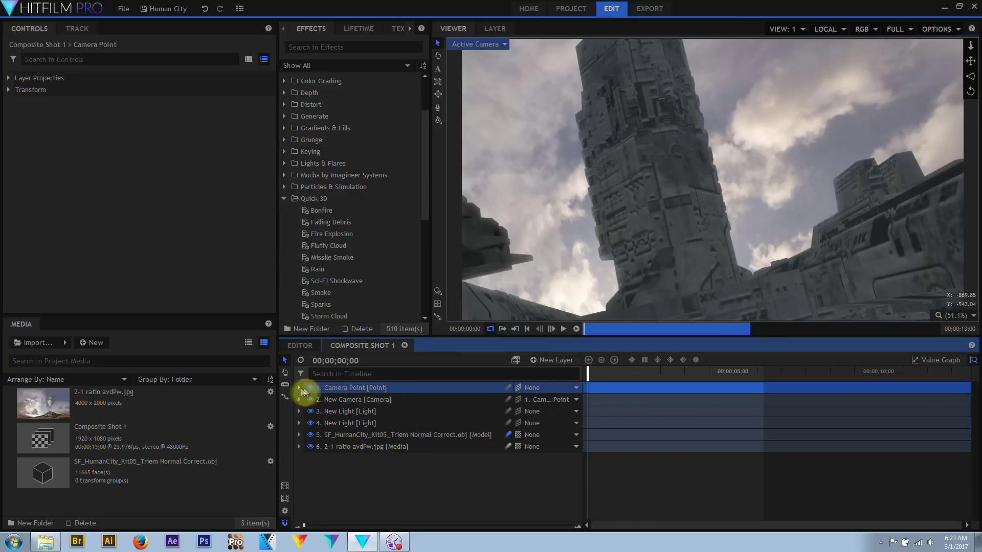
pyautogui.click(299, 388)
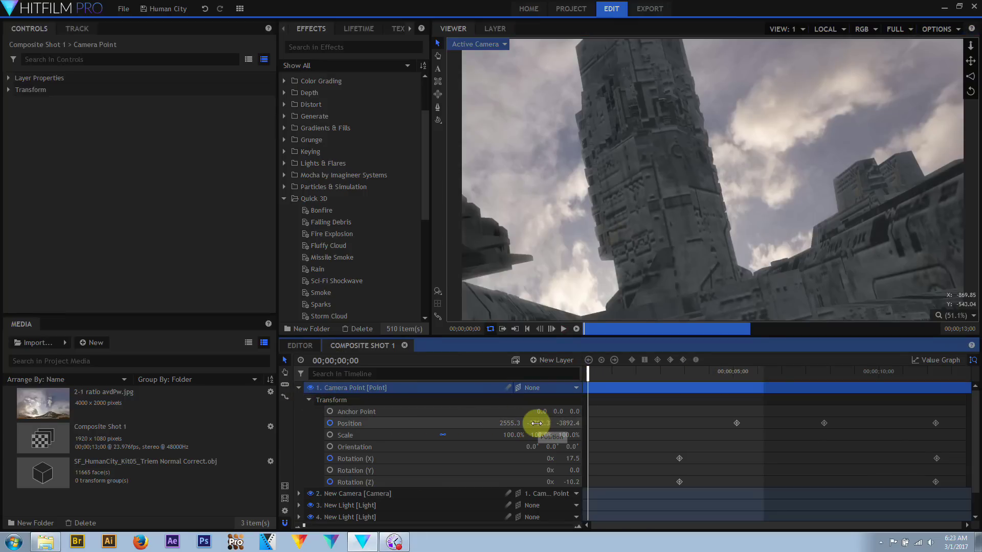
pyautogui.moveTo(536, 423); pyautogui.dragTo(603, 426)
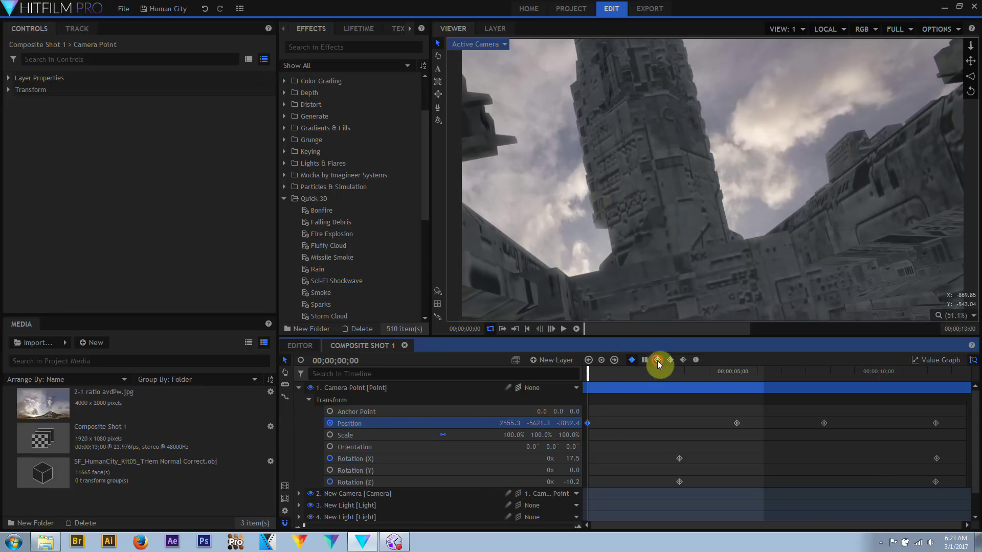
pyautogui.click(562, 328)
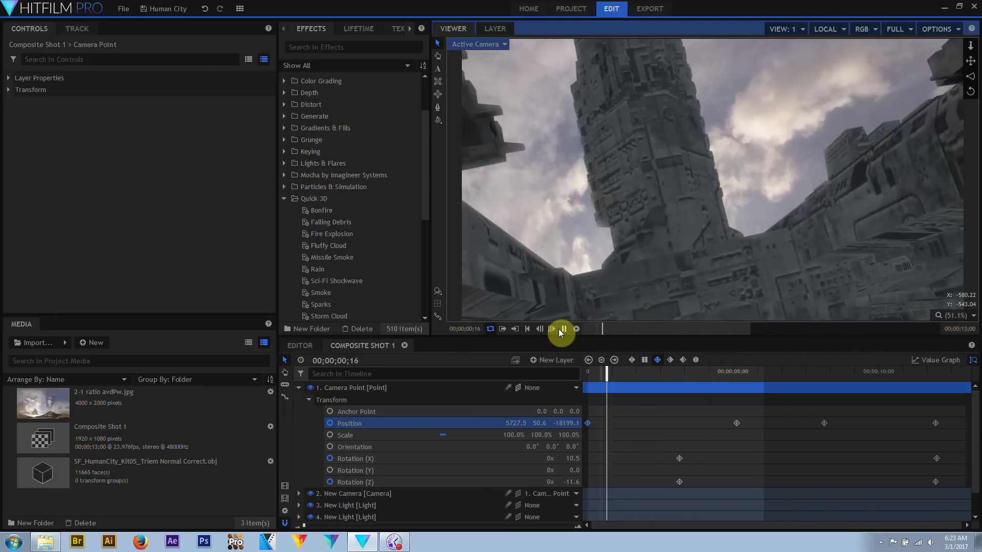
pyautogui.click(563, 328)
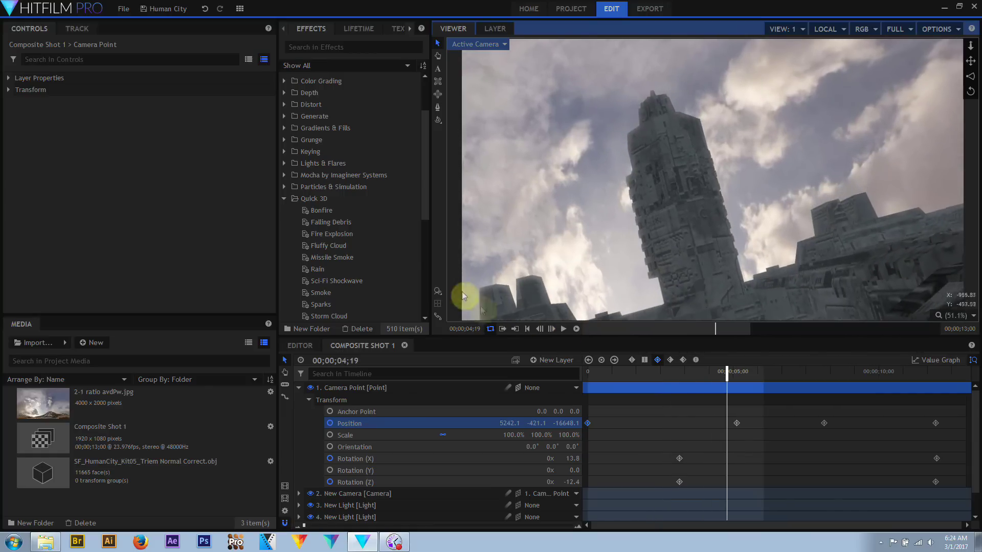
# Step: Enable Lights, Shadows and Reflections in the viewer's render options
pyautogui.click(437, 291)
pyautogui.click(456, 304)
pyautogui.click(438, 291)
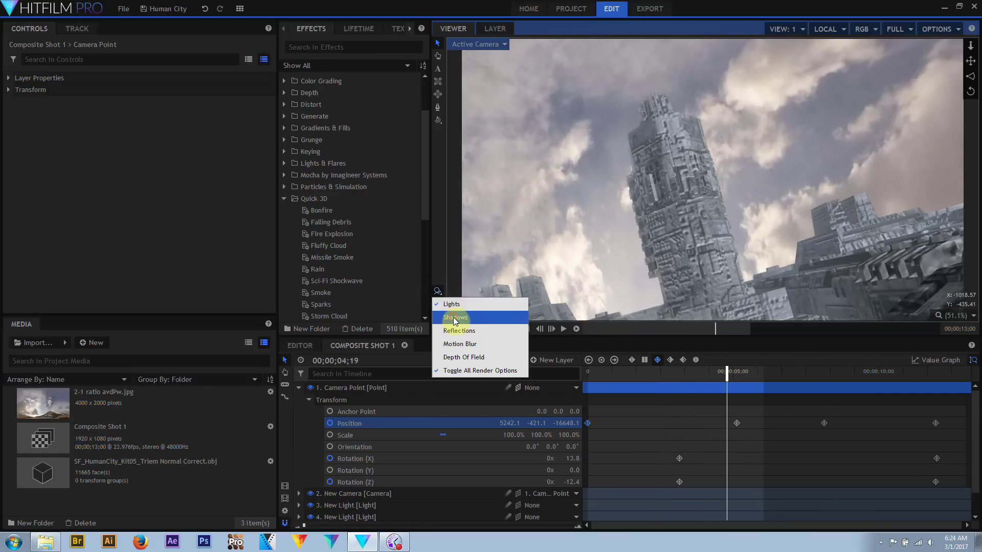
pyautogui.click(453, 318)
pyautogui.click(437, 294)
pyautogui.click(468, 329)
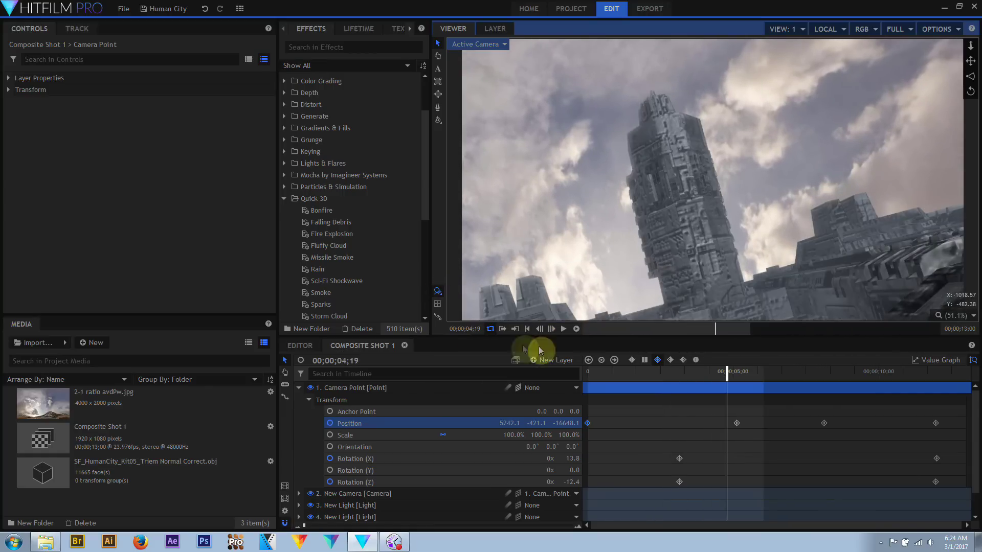
# Step: Play Composite Shot 1 briefly from the start and return to the first frame
pyautogui.click(527, 328)
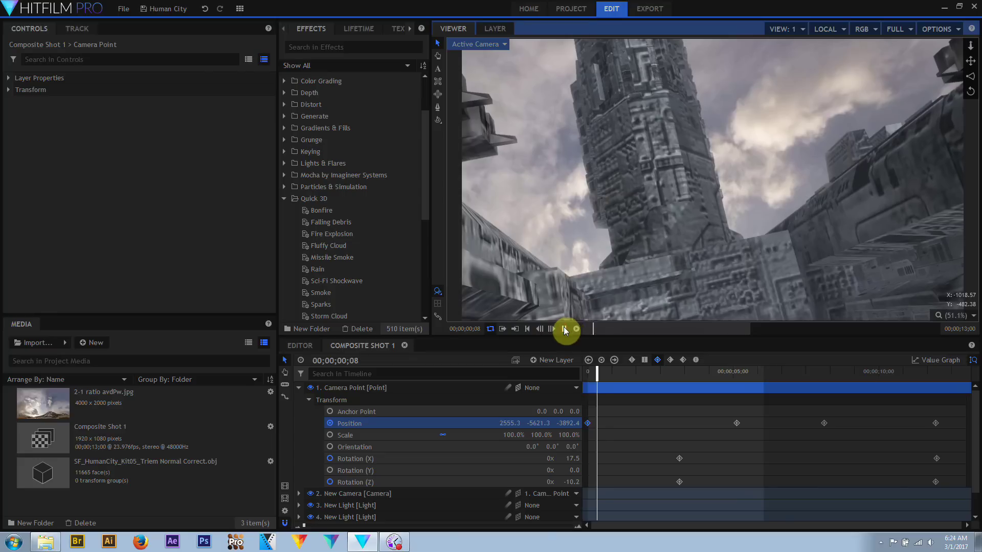
pyautogui.click(565, 329)
pyautogui.click(527, 328)
# Step: Display the Processor docked beside Track and create a proxy of Composite Shot 1
pyautogui.click(240, 9)
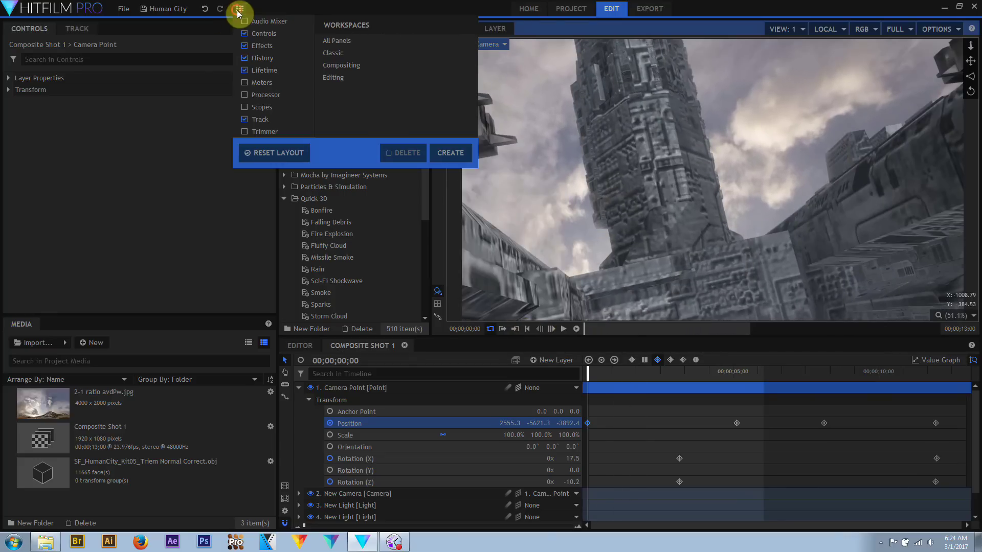
pyautogui.click(244, 94)
pyautogui.moveTo(771, 28); pyautogui.dragTo(127, 28)
pyautogui.rightClick(121, 442)
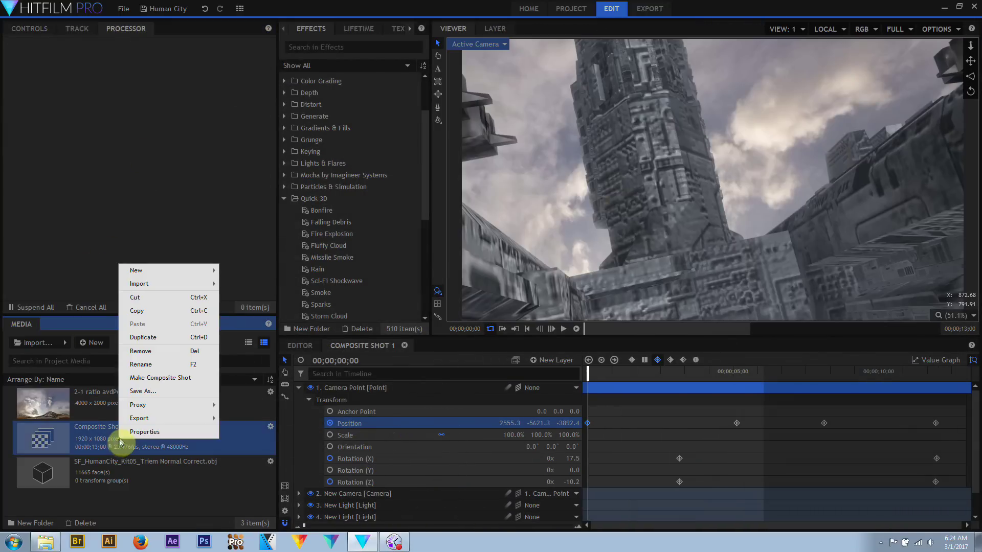
pyautogui.click(233, 406)
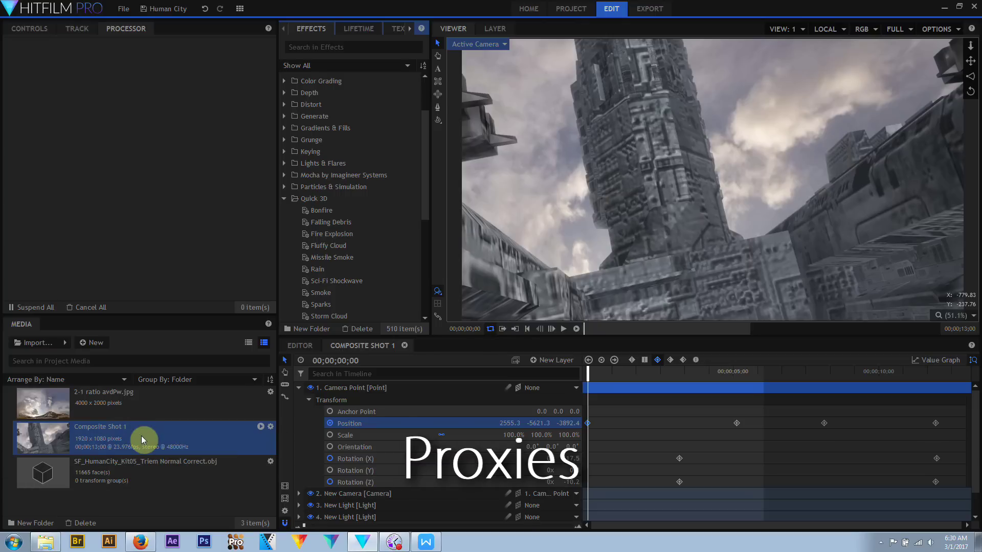
# Step: Play Composite Shot 1 to its end with looping off, and replay it from the start with looping on
pyautogui.click(564, 329)
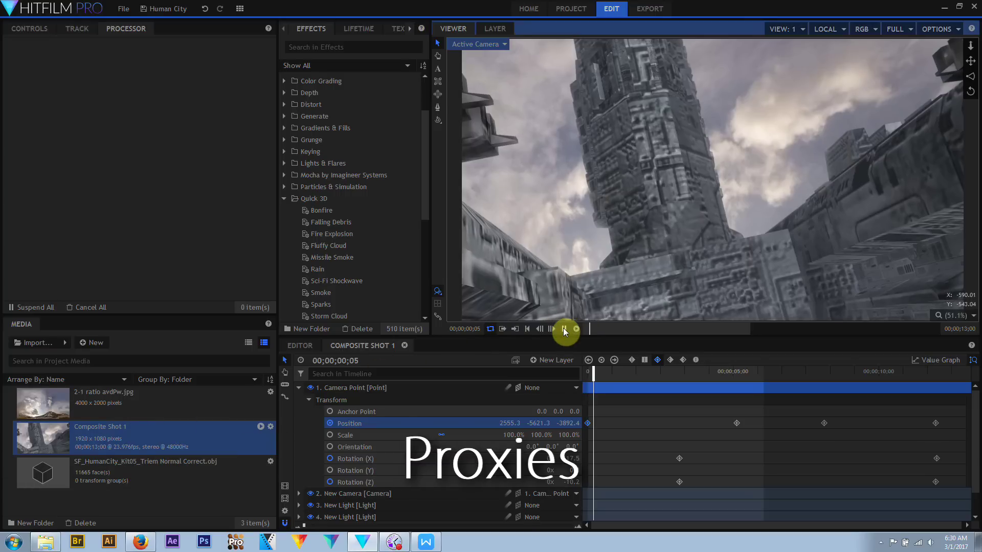
pyautogui.click(494, 330)
pyautogui.click(564, 329)
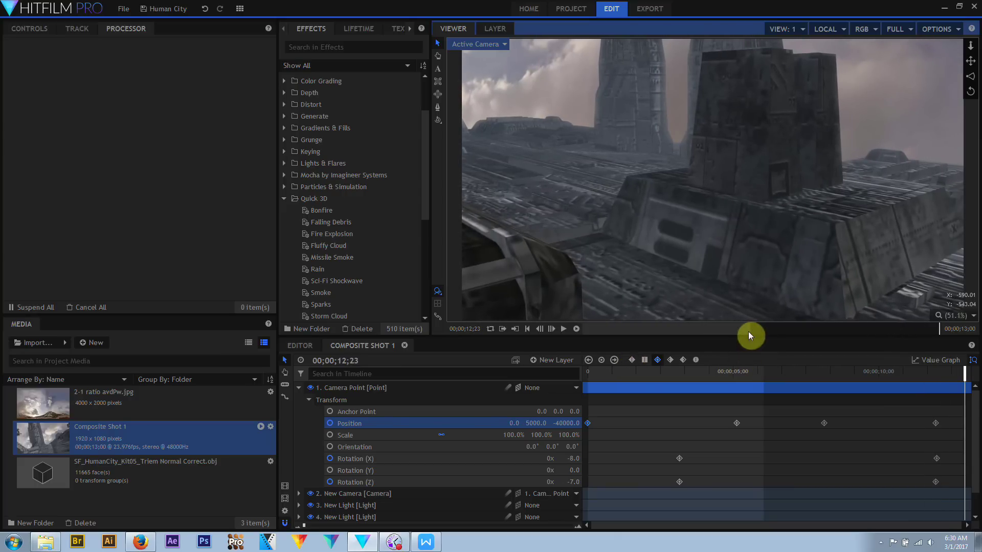
pyautogui.click(492, 330)
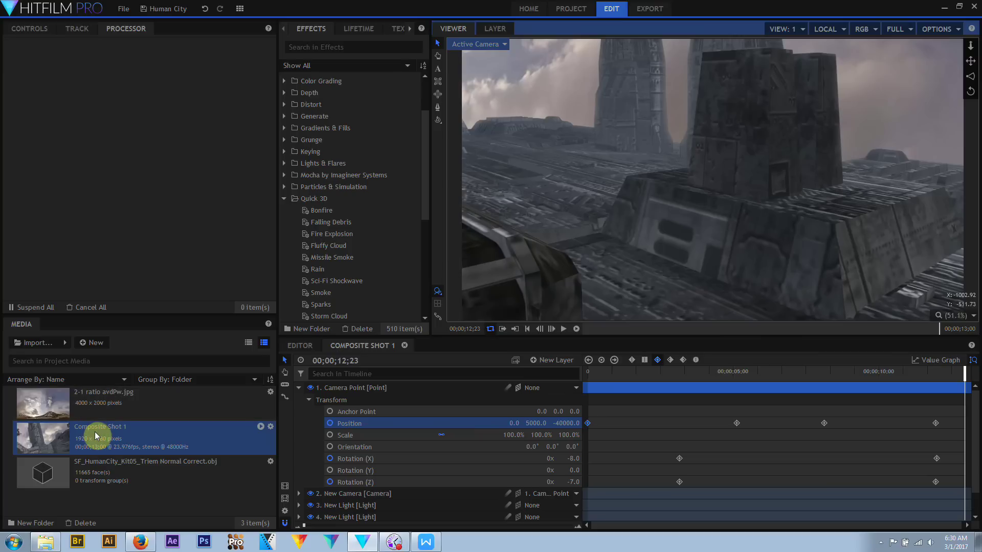
pyautogui.click(564, 329)
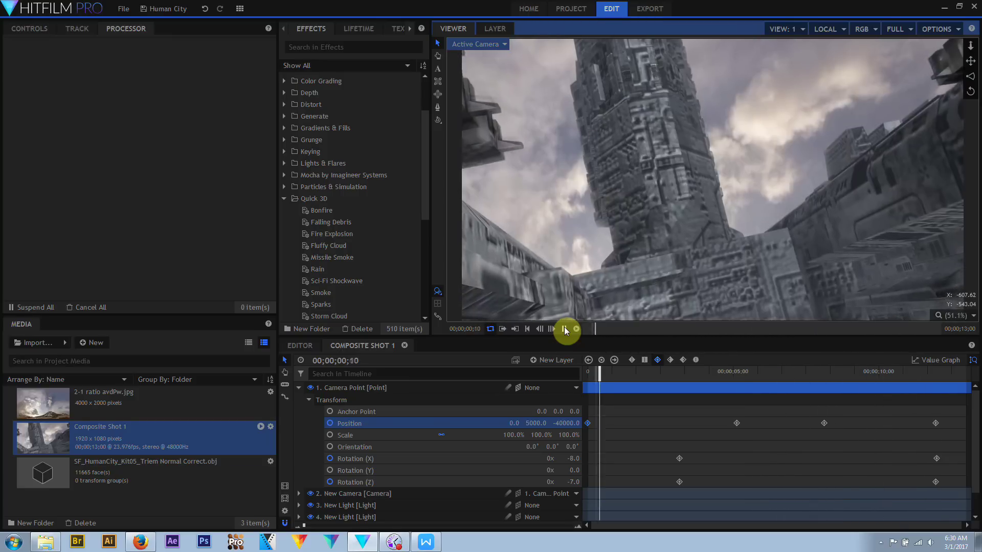
# Step: Create Composite Shot 2 holding Composite Shot 1 as a layer and add a text layer 1000 wide and 400 high
pyautogui.hotkey('ctrl', 'n')
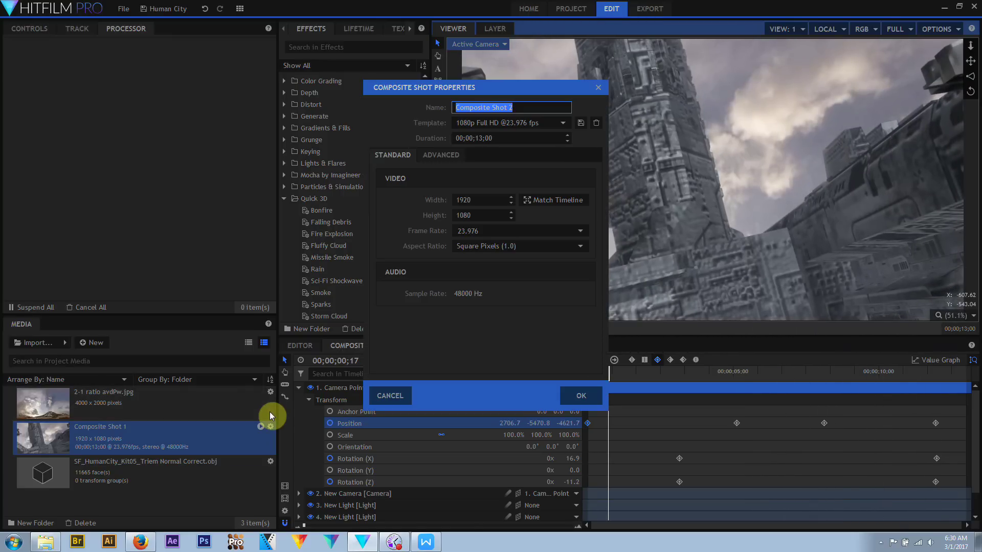
pyautogui.press('Return')
pyautogui.click(533, 361)
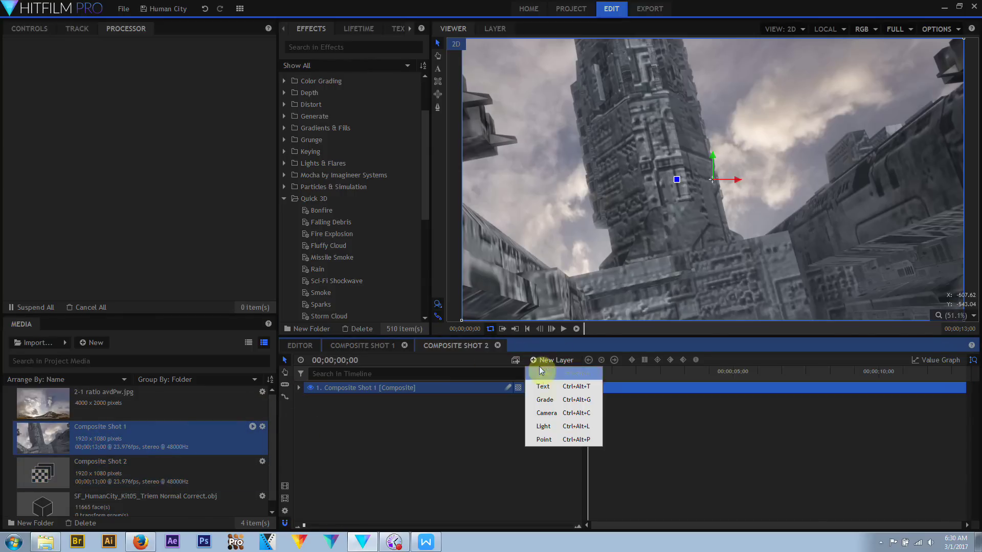
pyautogui.click(541, 377)
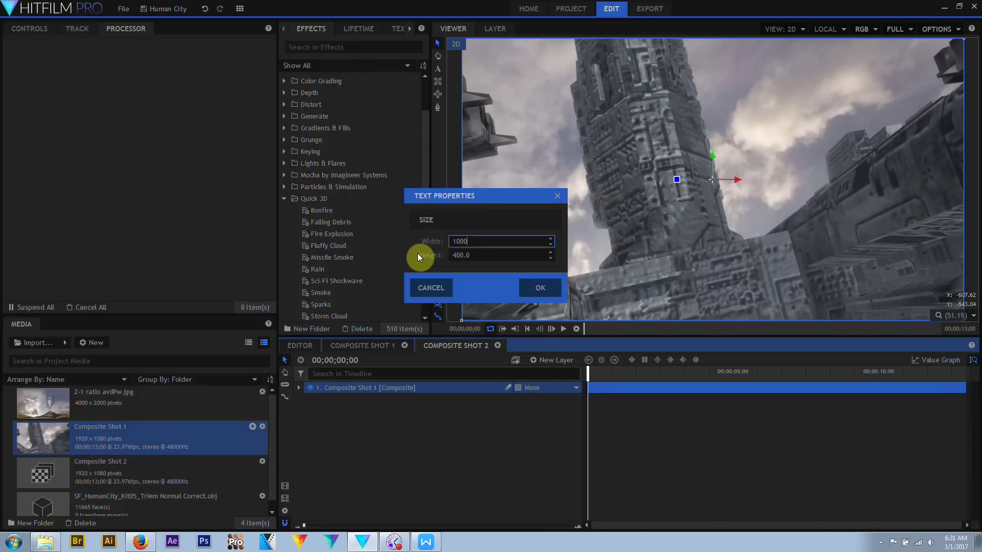
pyautogui.click(543, 288)
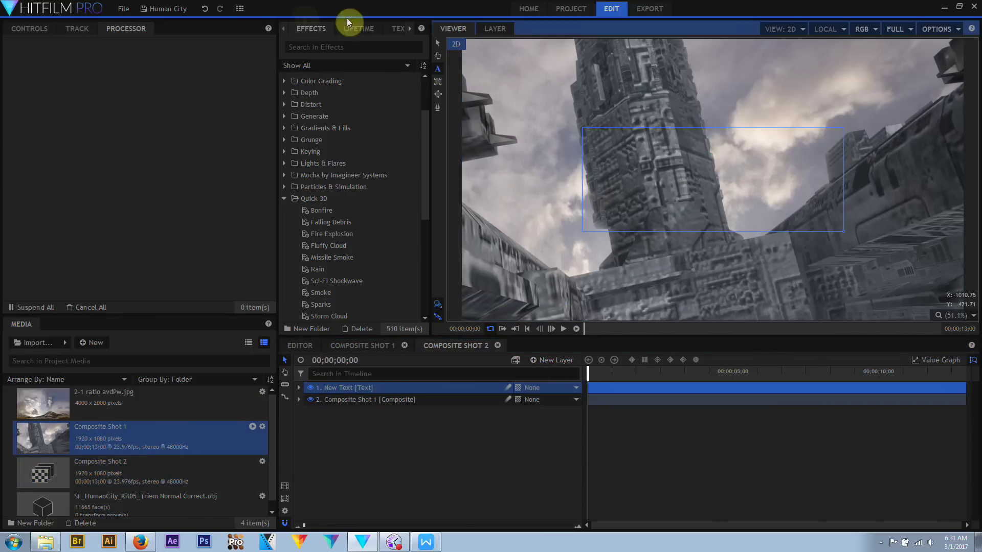
# Step: Enter "Proxies" in the new text layer and format it in the Avengeance font at size 333
pyautogui.click(395, 28)
pyautogui.click(606, 150)
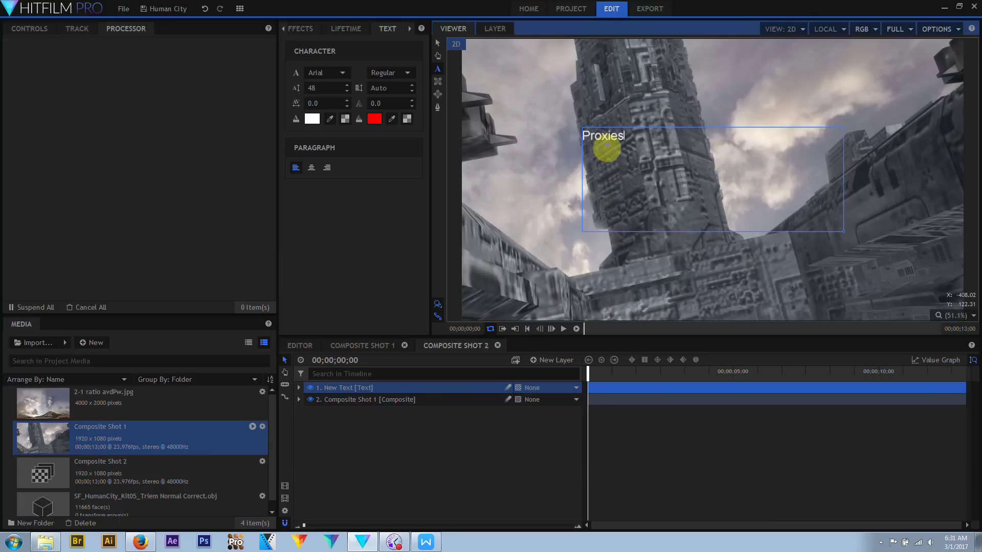
pyautogui.click(330, 73)
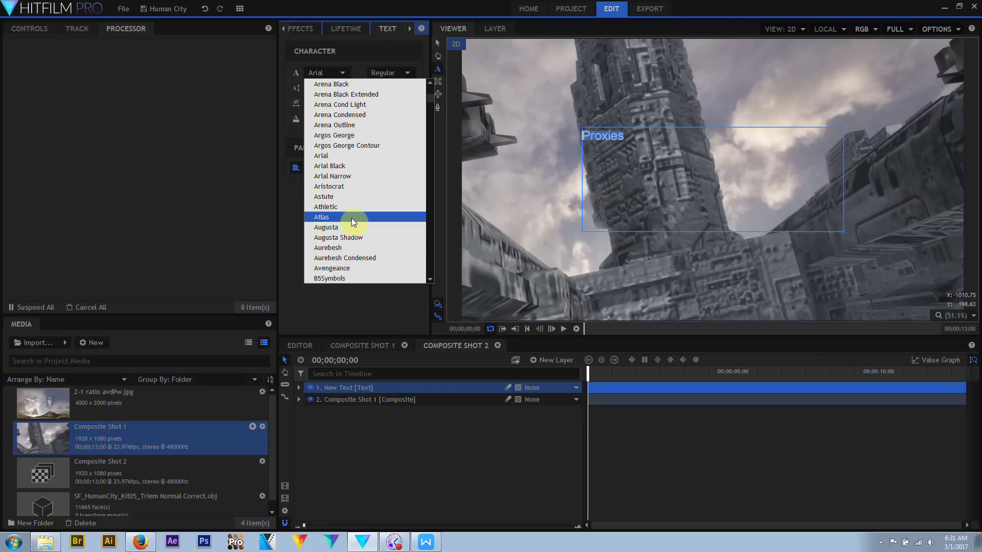
pyautogui.click(338, 268)
pyautogui.moveTo(327, 87); pyautogui.dragTo(193, 235)
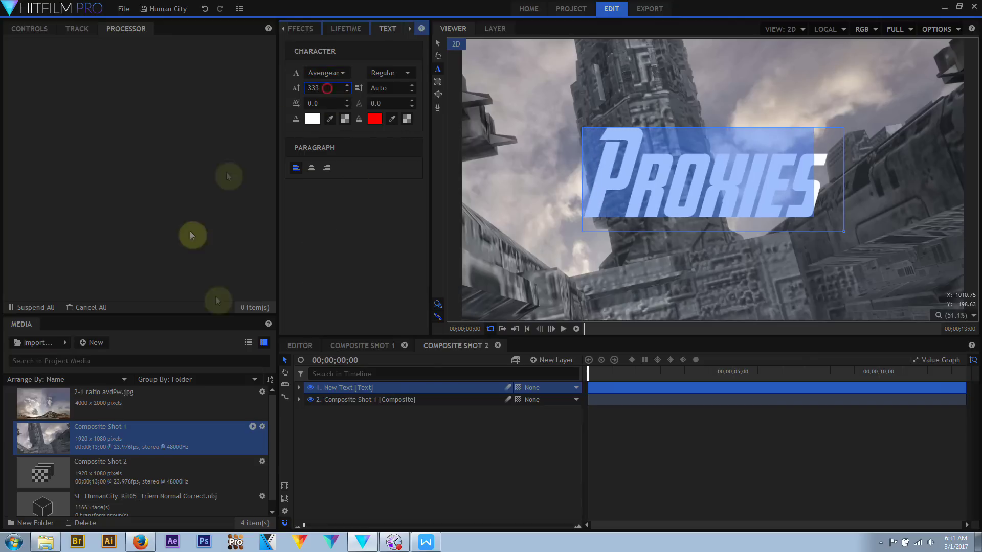
# Step: Apply the 3D Extrusion effect to the Proxies text layer and set its depth to 62
pyautogui.click(301, 29)
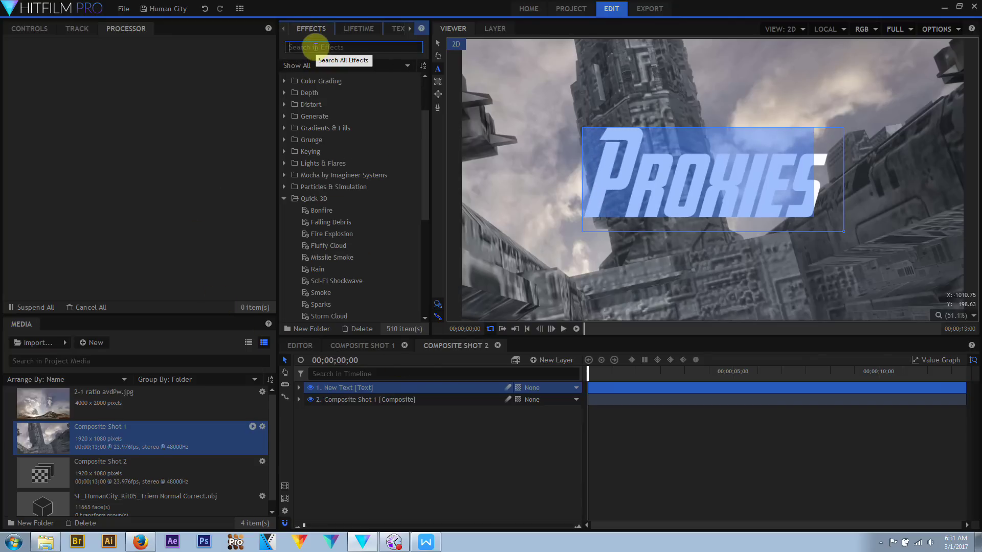
pyautogui.write('3d')
pyautogui.moveTo(348, 89); pyautogui.dragTo(358, 388)
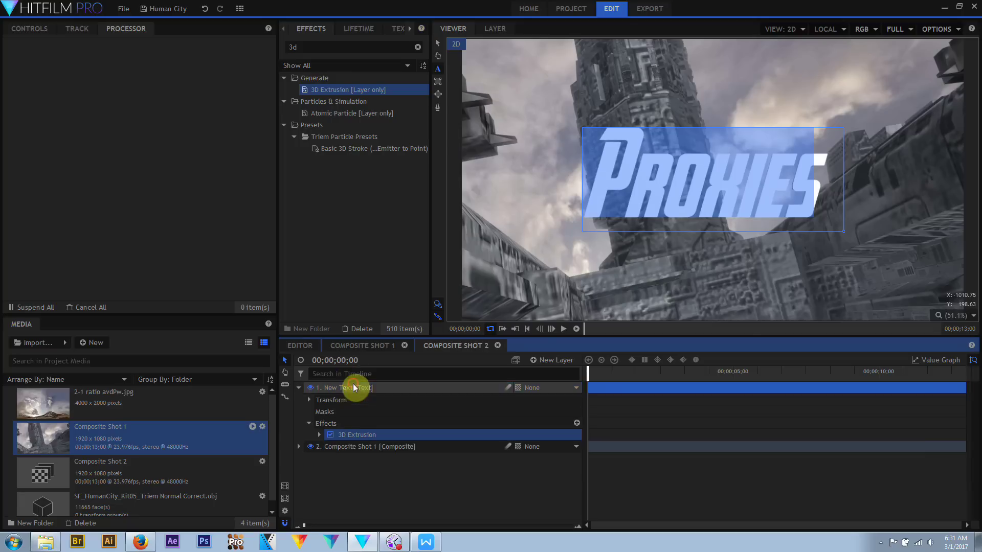
pyautogui.click(30, 26)
pyautogui.click(18, 125)
pyautogui.click(241, 172)
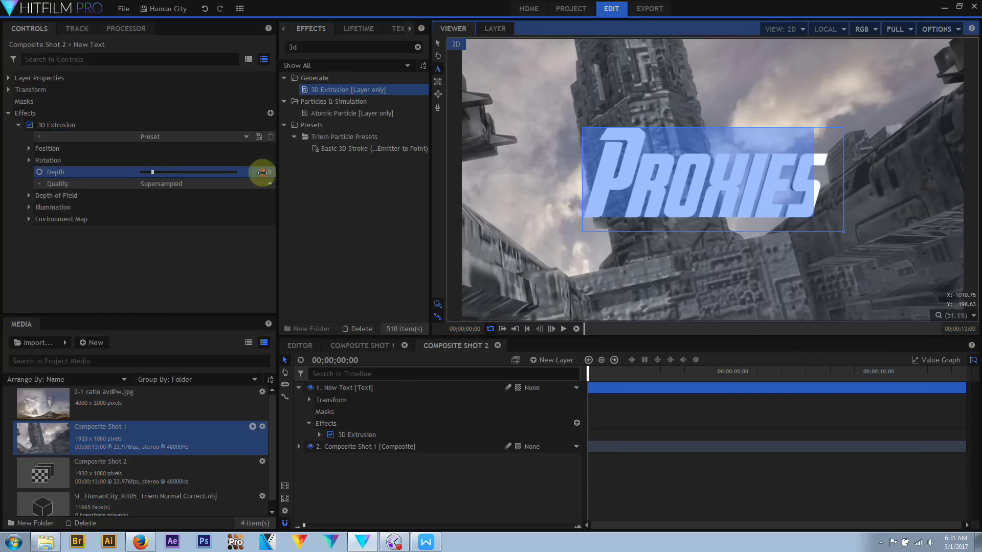
# Step: Use Composite Shot 1 as the extrusion's environment map, with angle dependancy 0 and pre-blur 42
pyautogui.click(29, 219)
pyautogui.click(183, 252)
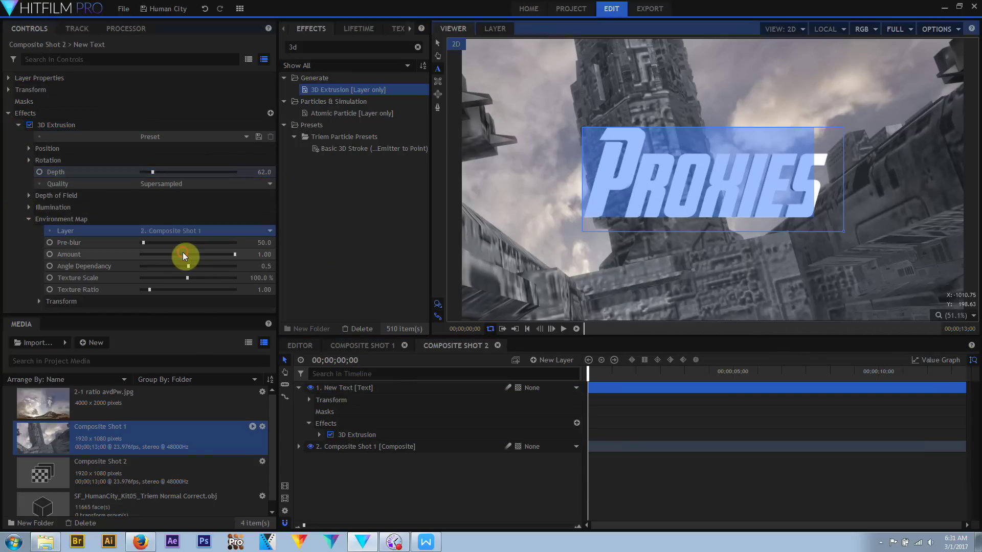
pyautogui.click(221, 266)
pyautogui.moveTo(221, 266); pyautogui.dragTo(123, 269)
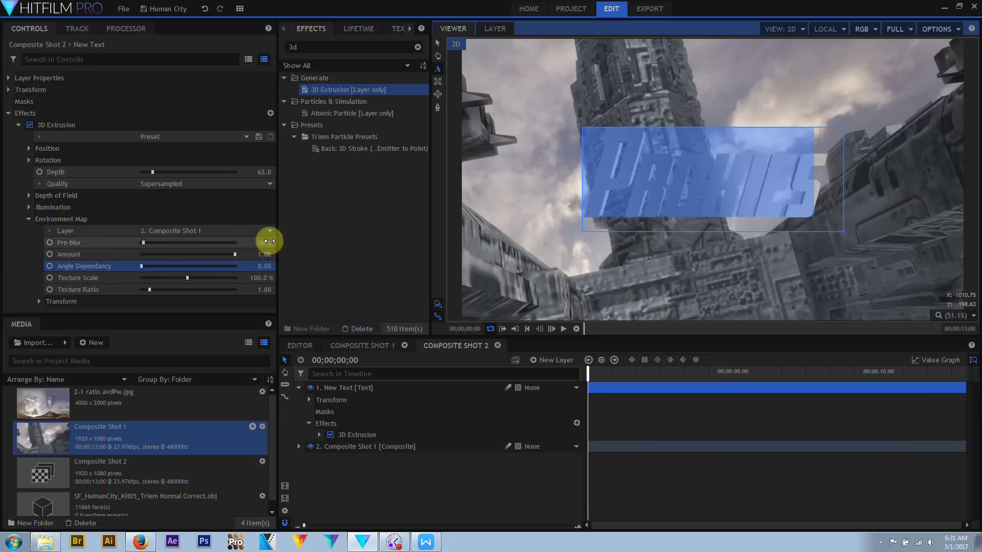
pyautogui.moveTo(265, 242); pyautogui.dragTo(259, 242)
pyautogui.click(388, 387)
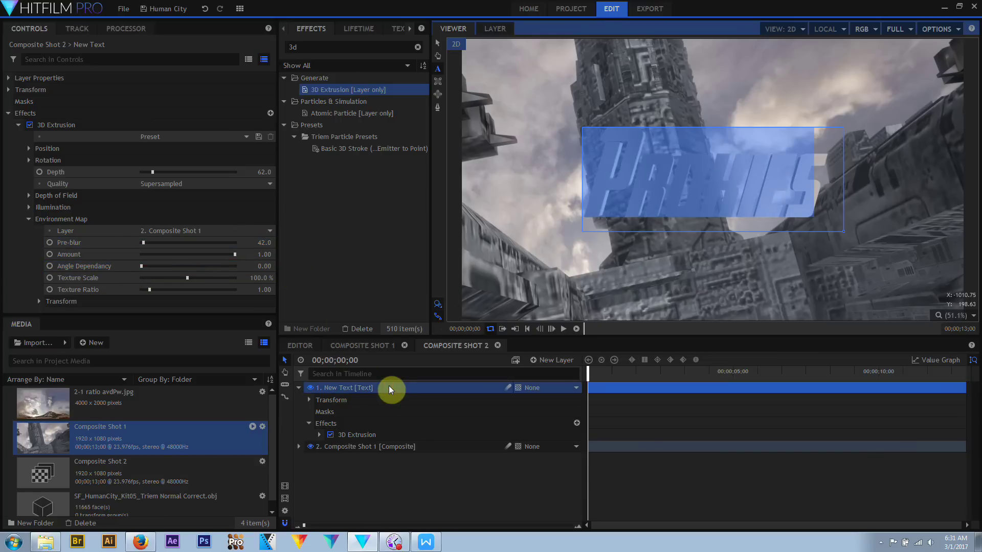
# Step: Set the environment map's pre-blur to 138, texture scale to 66% and texture ratio to 2
pyautogui.click(437, 44)
pyautogui.moveTo(247, 278)
pyautogui.mouseDown()
pyautogui.moveTo(215, 279)
pyautogui.moveTo(228, 279)
pyautogui.mouseUp()
pyautogui.moveTo(263, 243); pyautogui.dragTo(266, 246)
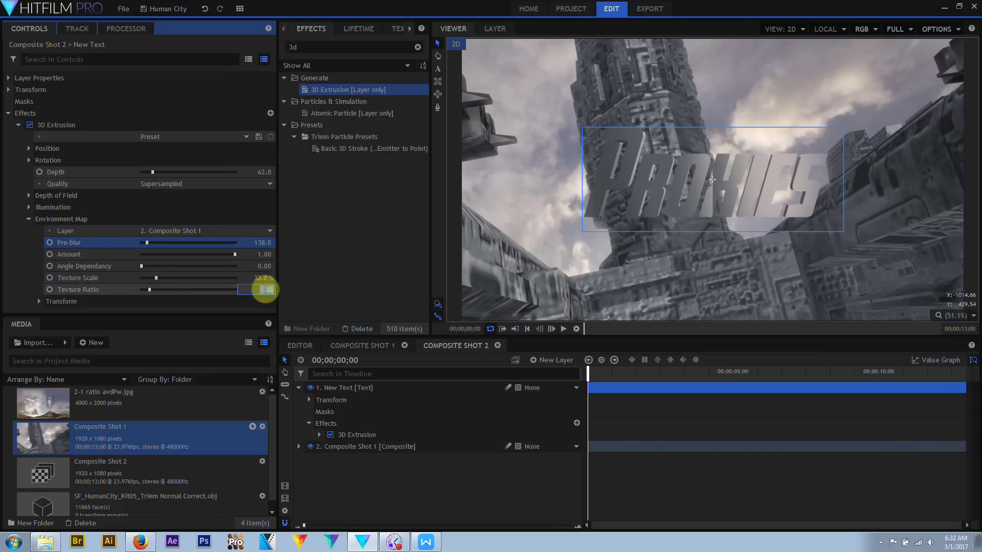
pyautogui.write('5')
pyautogui.press('Tab')
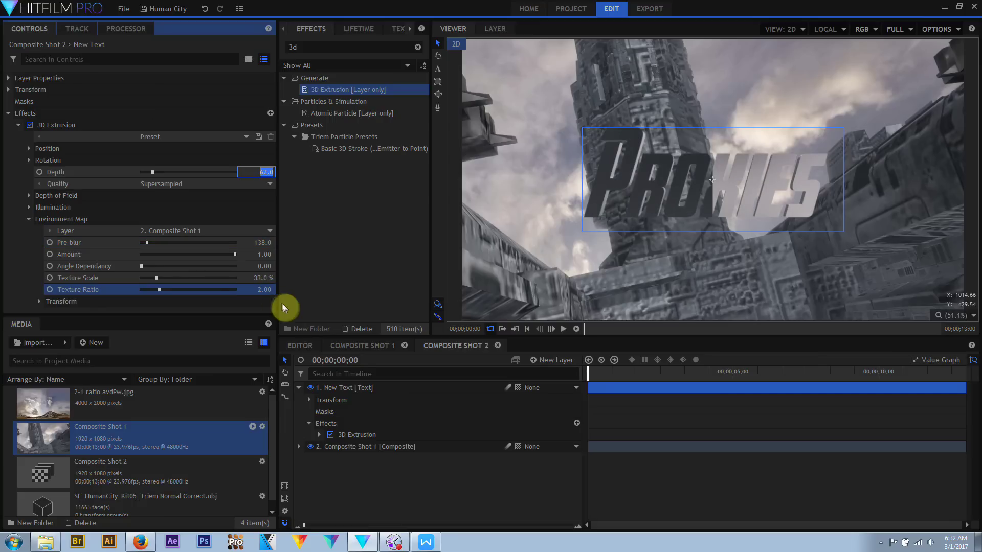
pyautogui.moveTo(259, 275); pyautogui.dragTo(292, 276)
# Step: Move the Proxies text to the upper-left area of the frame
pyautogui.click(337, 388)
pyautogui.moveTo(677, 199); pyautogui.dragTo(630, 193)
pyautogui.moveTo(604, 135); pyautogui.dragTo(601, 73)
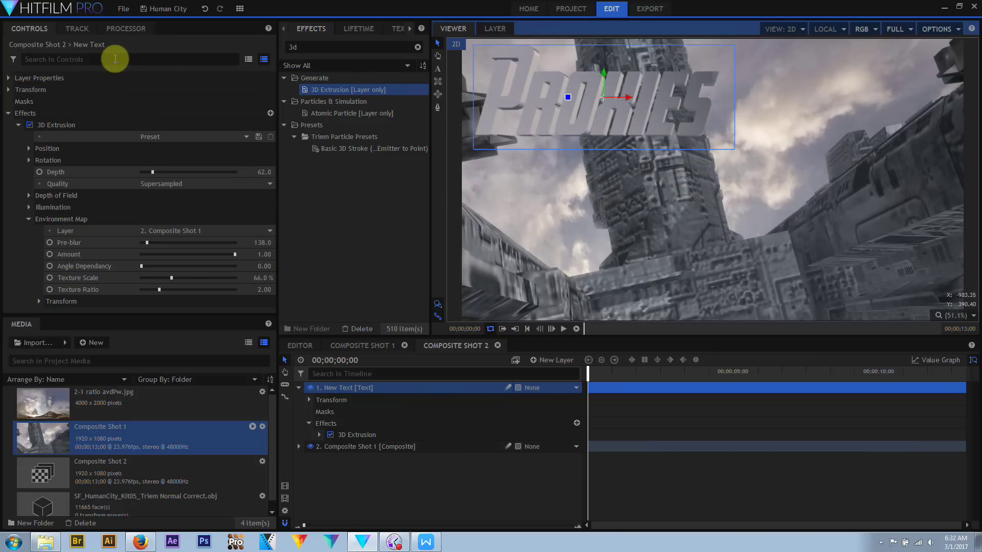
# Step: Apply Hue, Saturation & Lightness to the text layer, placed below 3D Extrusion in its effects
pyautogui.doubleClick(293, 47)
pyautogui.write('sat')
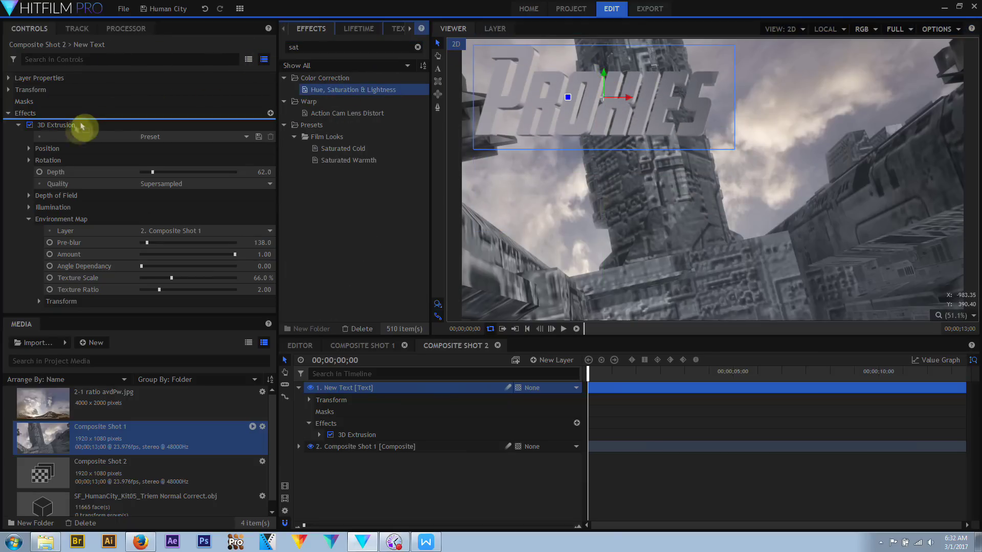
pyautogui.moveTo(82, 126); pyautogui.dragTo(77, 302)
pyautogui.click(18, 124)
pyautogui.click(18, 137)
# Step: Set the text's master saturation to 100 and hue shift to 18°, and play Composite Shot 2
pyautogui.click(29, 160)
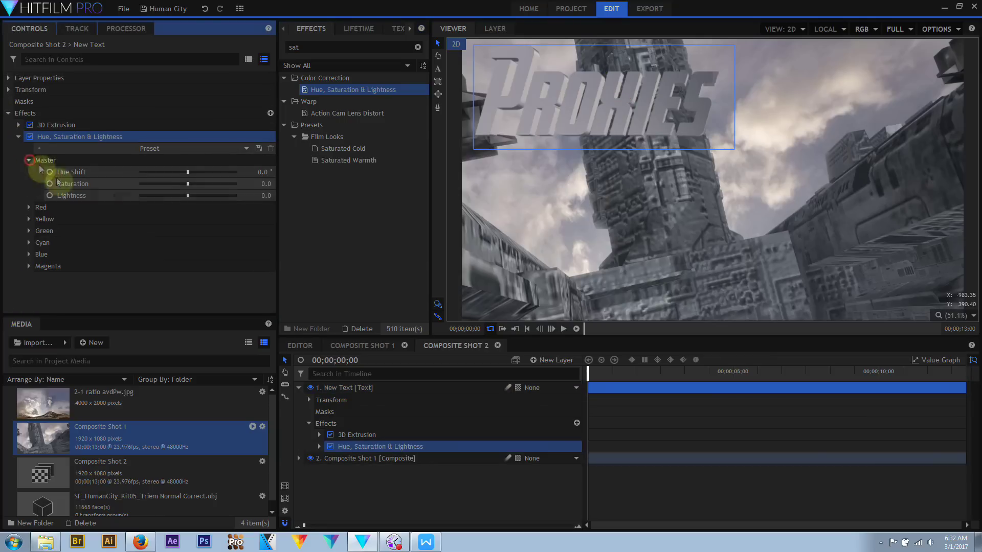
pyautogui.moveTo(187, 187); pyautogui.dragTo(251, 173)
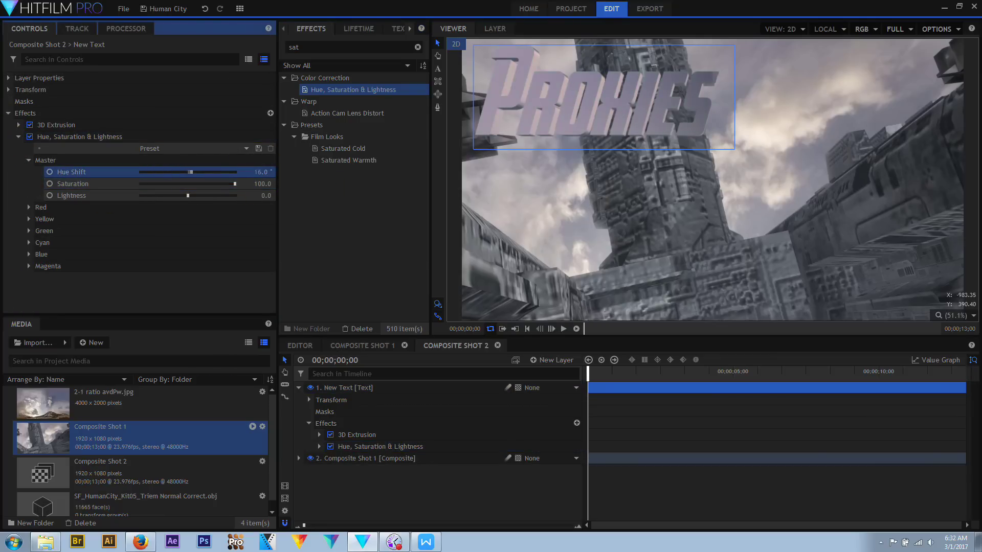
pyautogui.click(562, 330)
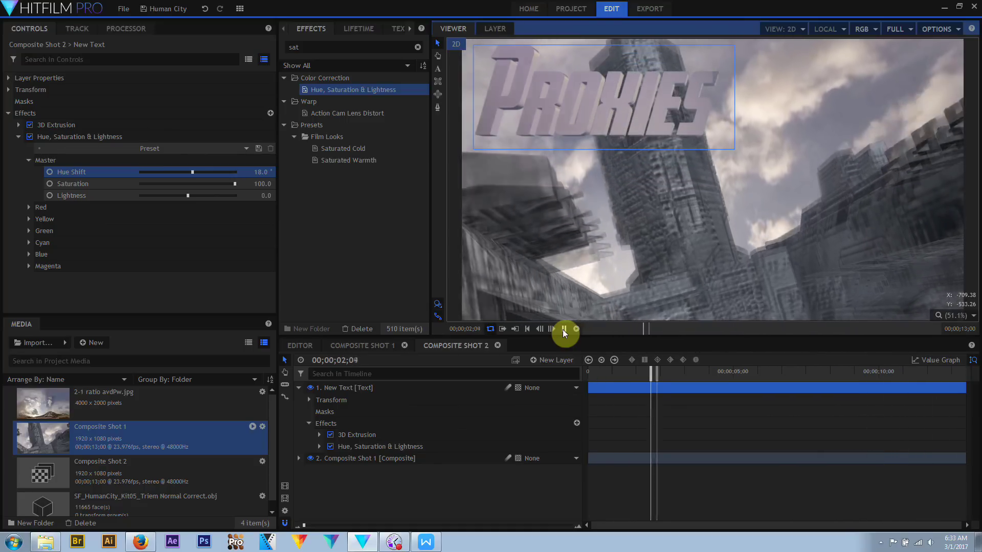
# Step: Apply the Saturated Cold preset to the 2-1 ratio avdPw.jpg sky layer in Composite Shot 1
pyautogui.click(376, 346)
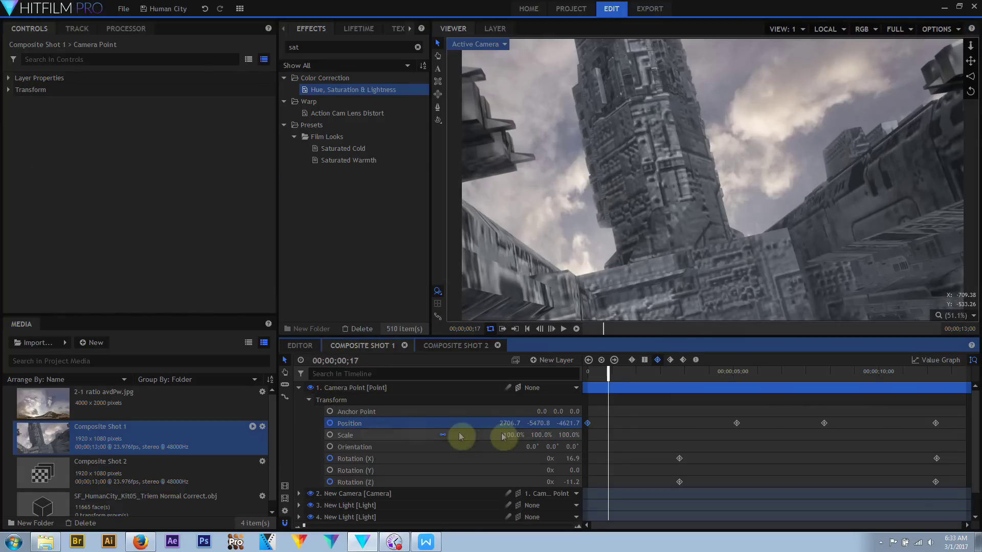
pyautogui.scroll(-2, 397, 467)
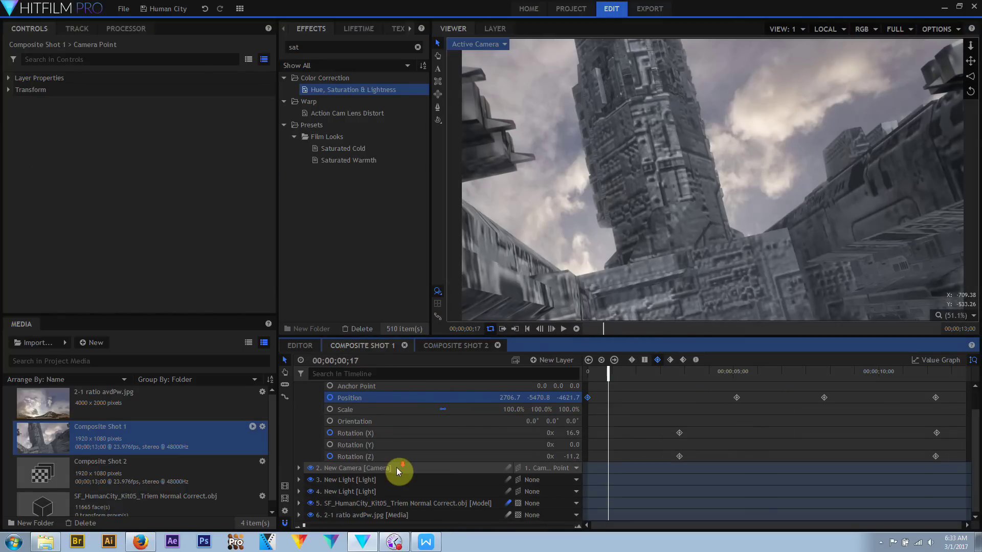
pyautogui.click(388, 503)
pyautogui.click(8, 136)
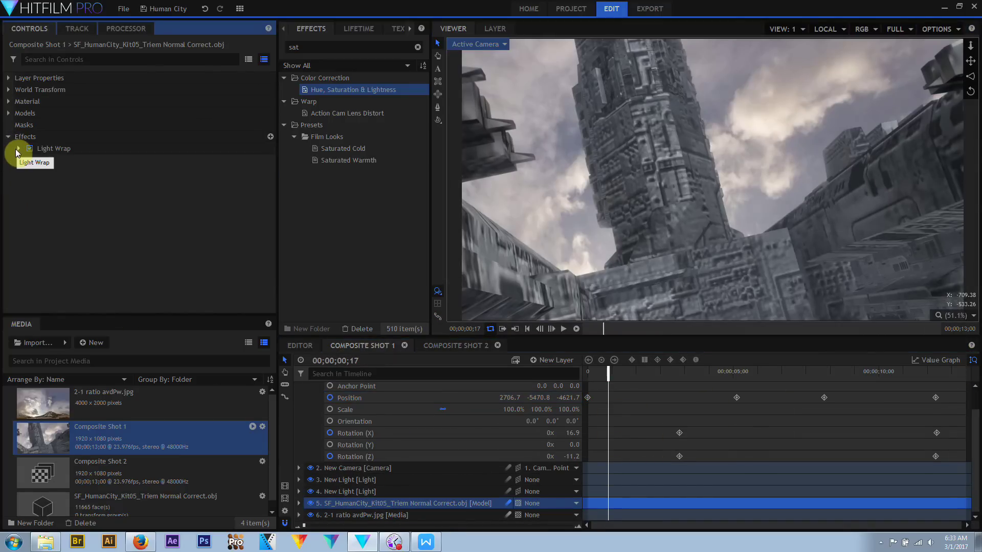
pyautogui.click(351, 515)
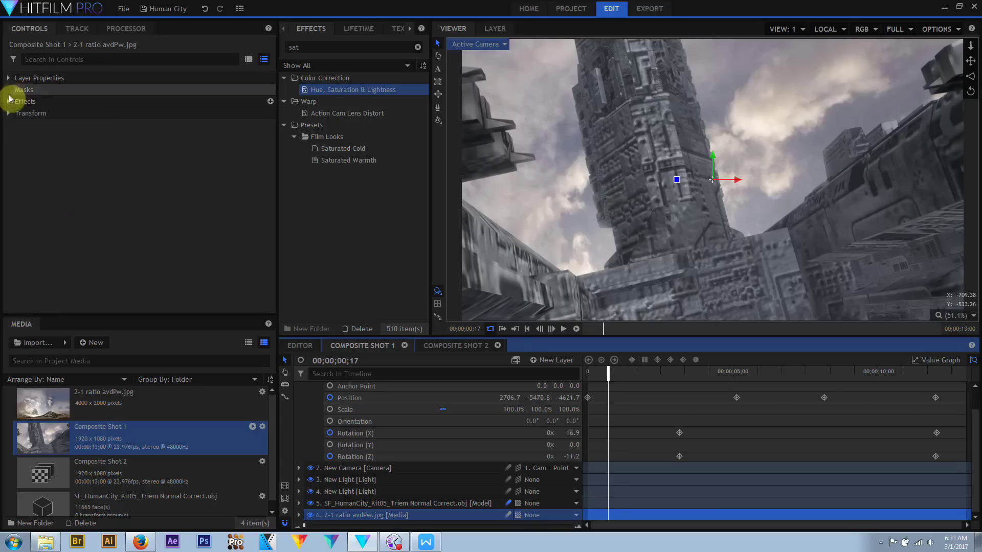
pyautogui.click(8, 101)
pyautogui.moveTo(356, 154); pyautogui.dragTo(19, 104)
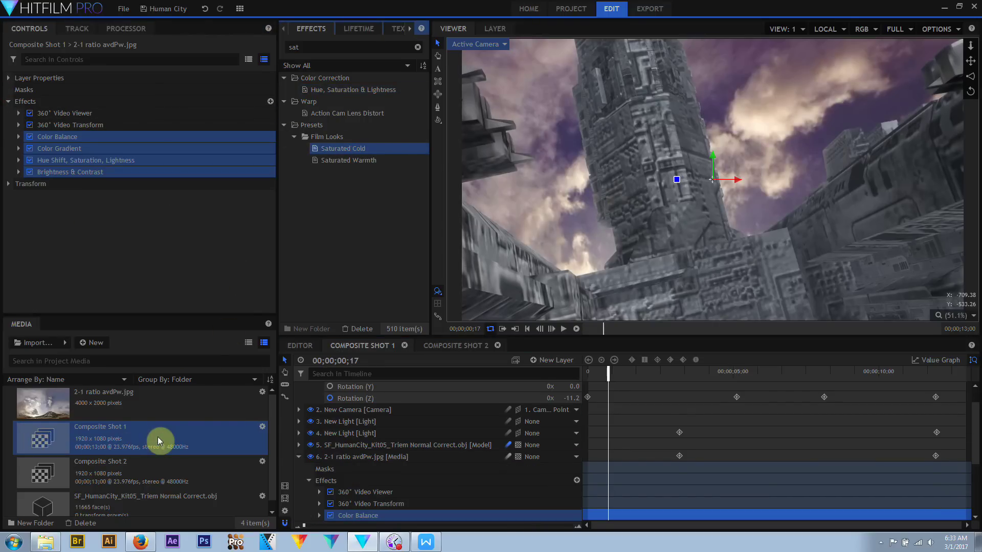
# Step: Sample a new fog color from the recolored sky in Composite Shot 1's advanced properties
pyautogui.click(285, 511)
pyautogui.click(440, 155)
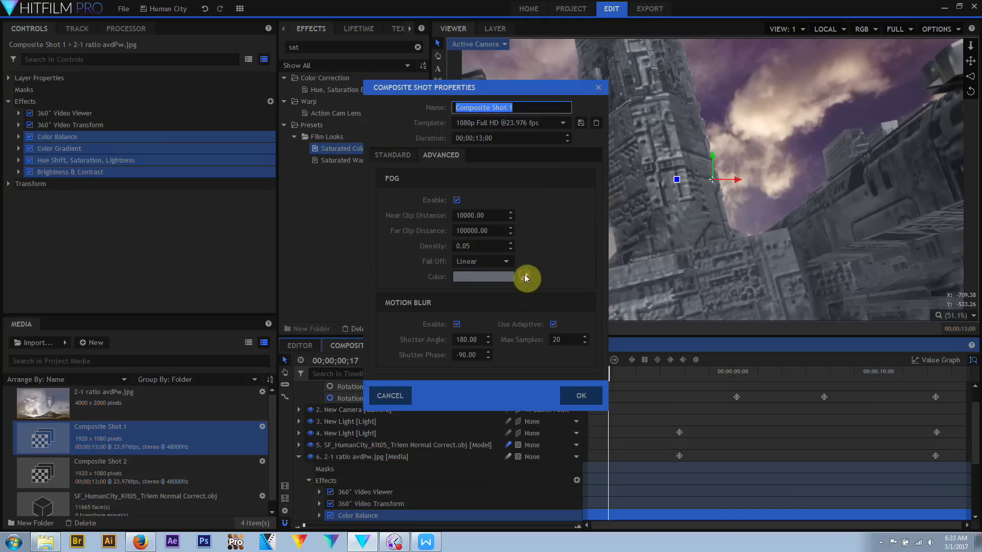
pyautogui.click(583, 397)
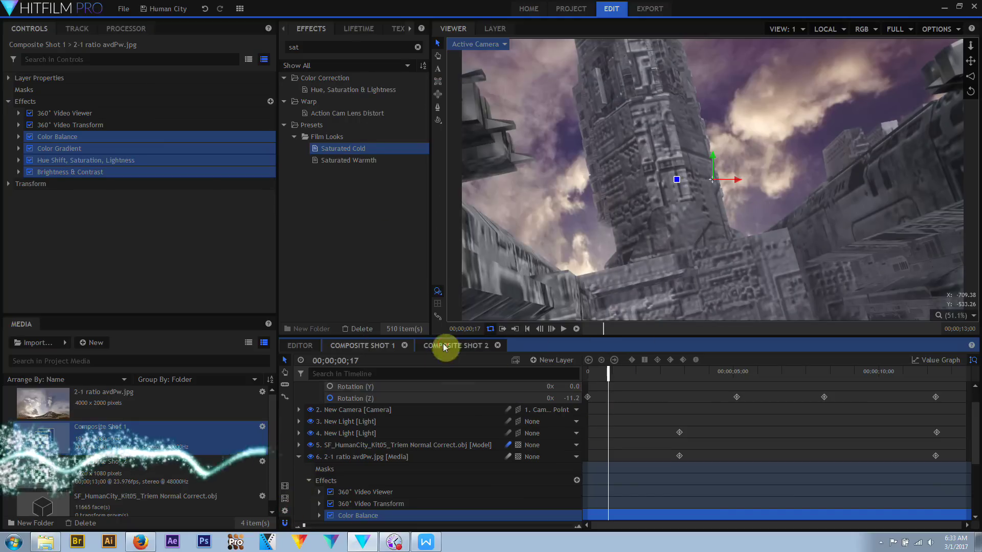
# Step: Return to Composite Shot 2 and play it to check the recolored sky and text reflections
pyautogui.click(445, 344)
pyautogui.click(563, 329)
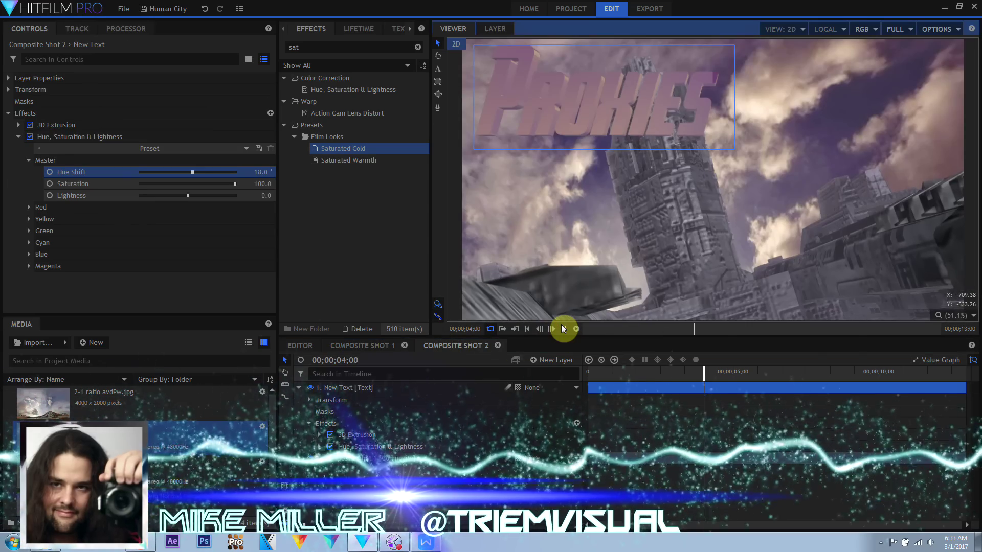